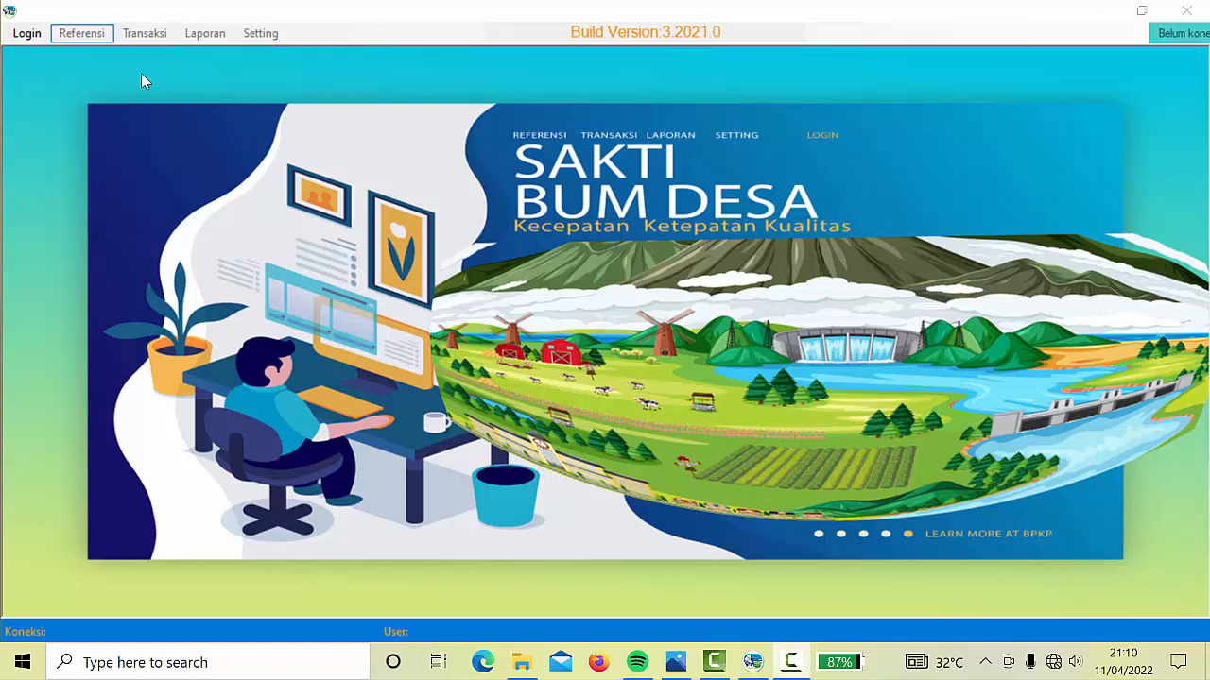
Log in as Administrator with the account password and acknowledge the Login Sukses message
click(29, 34)
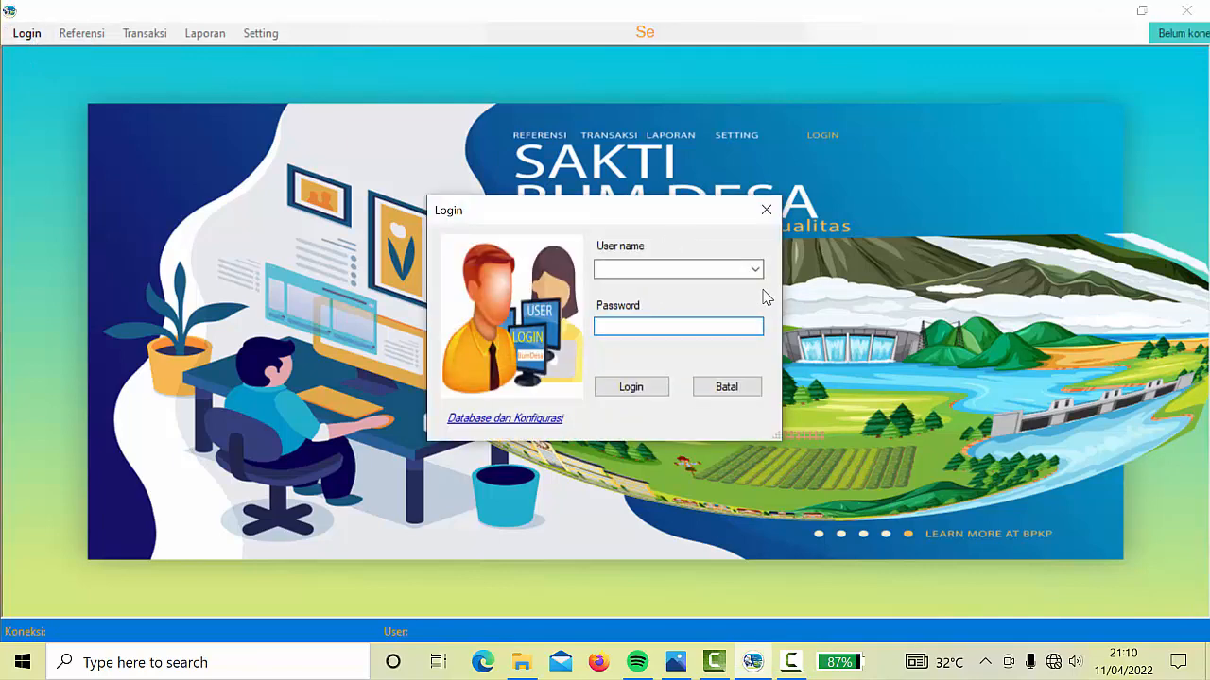
click(754, 272)
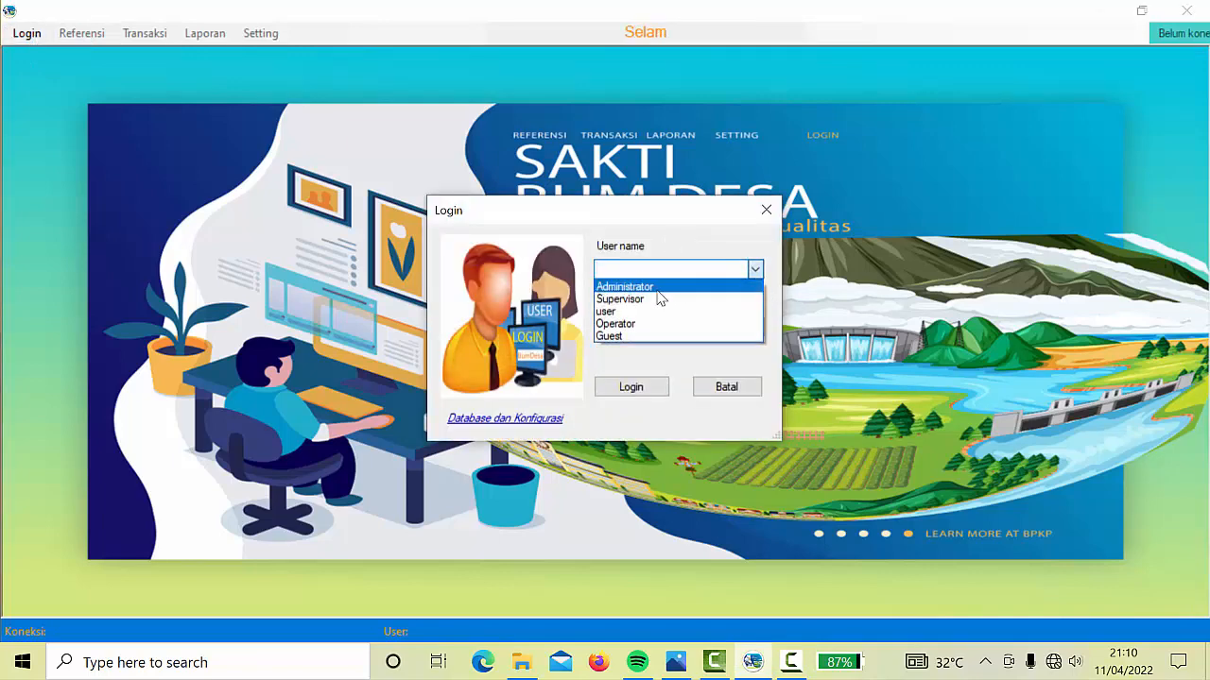
click(629, 287)
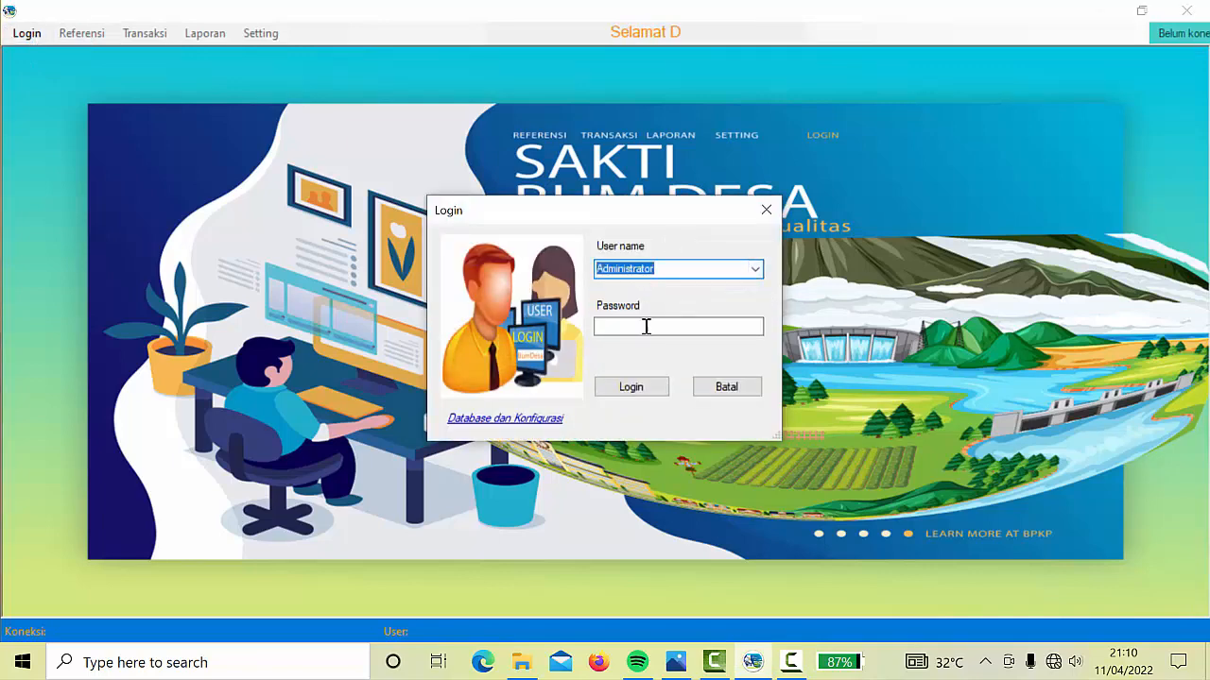
click(641, 329)
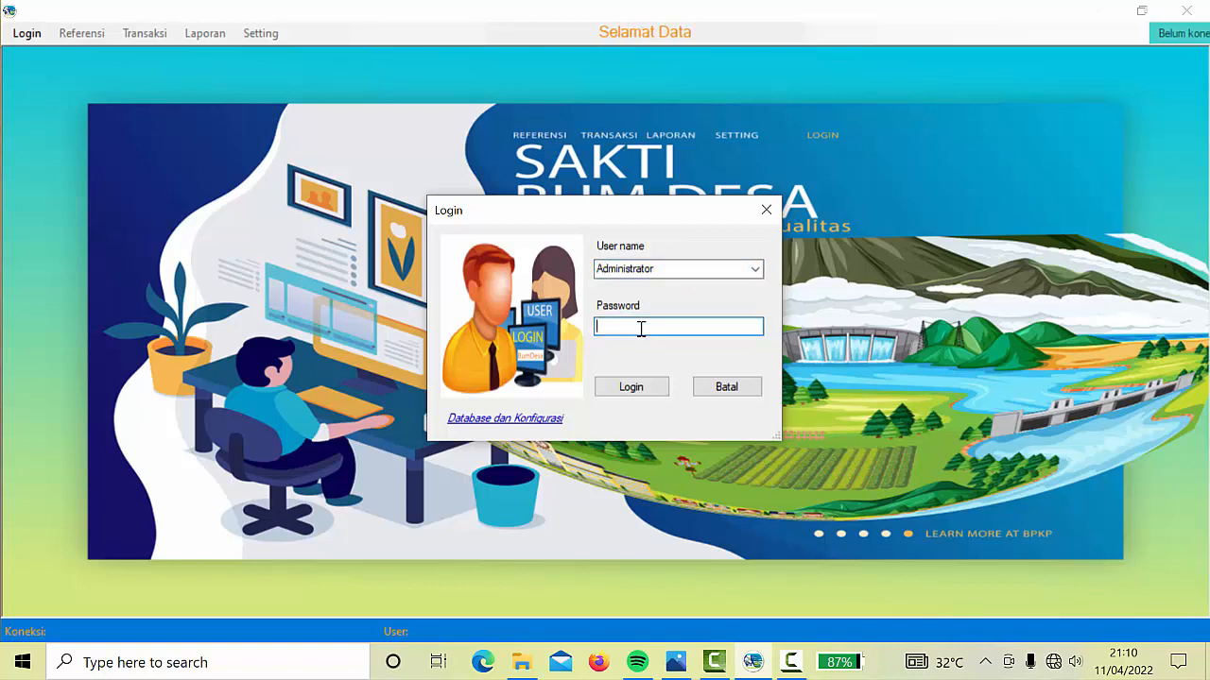
text(***)
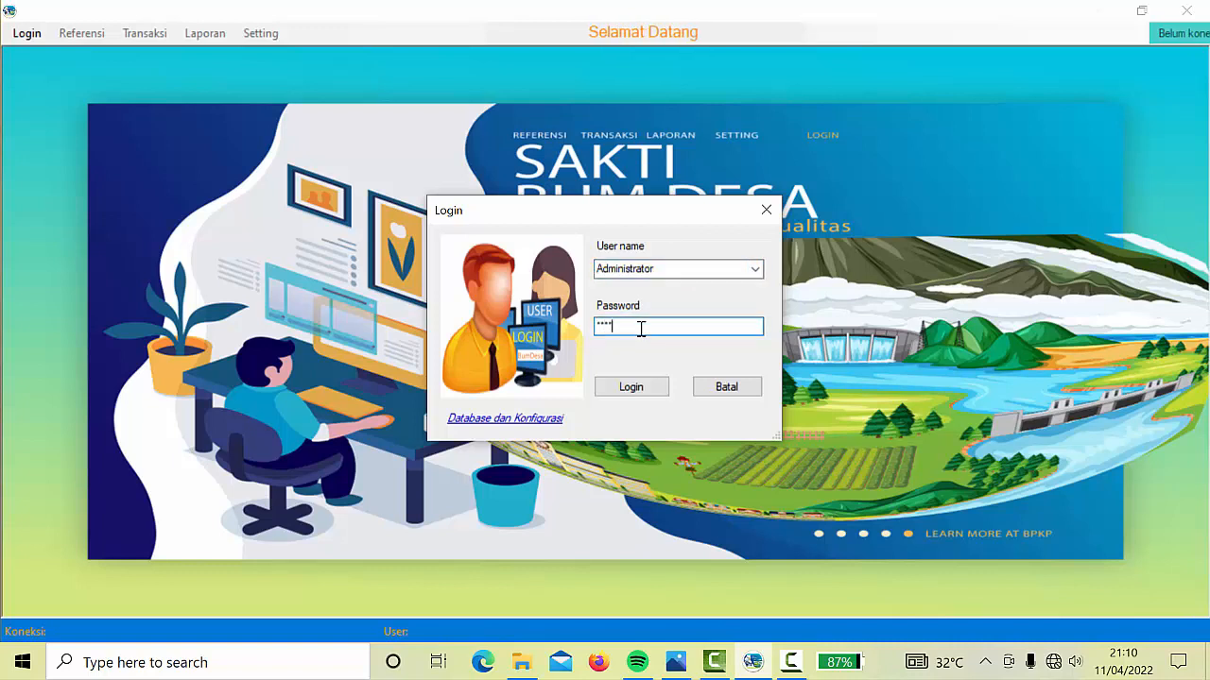
click(650, 389)
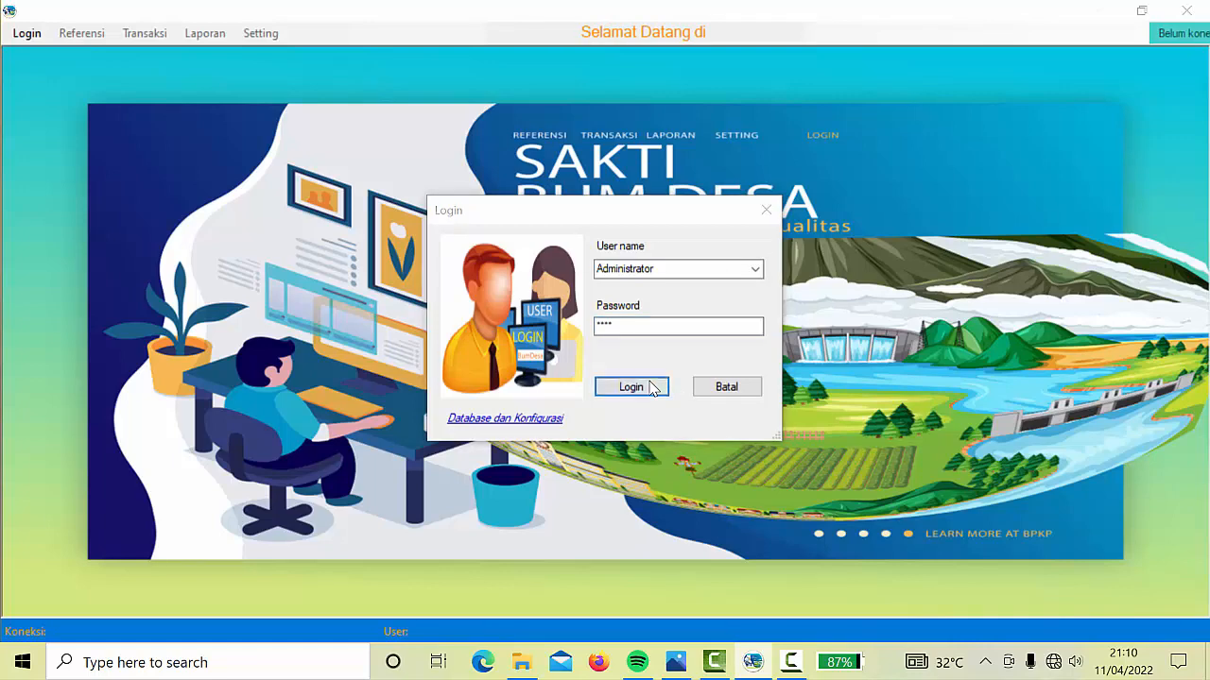
click(707, 397)
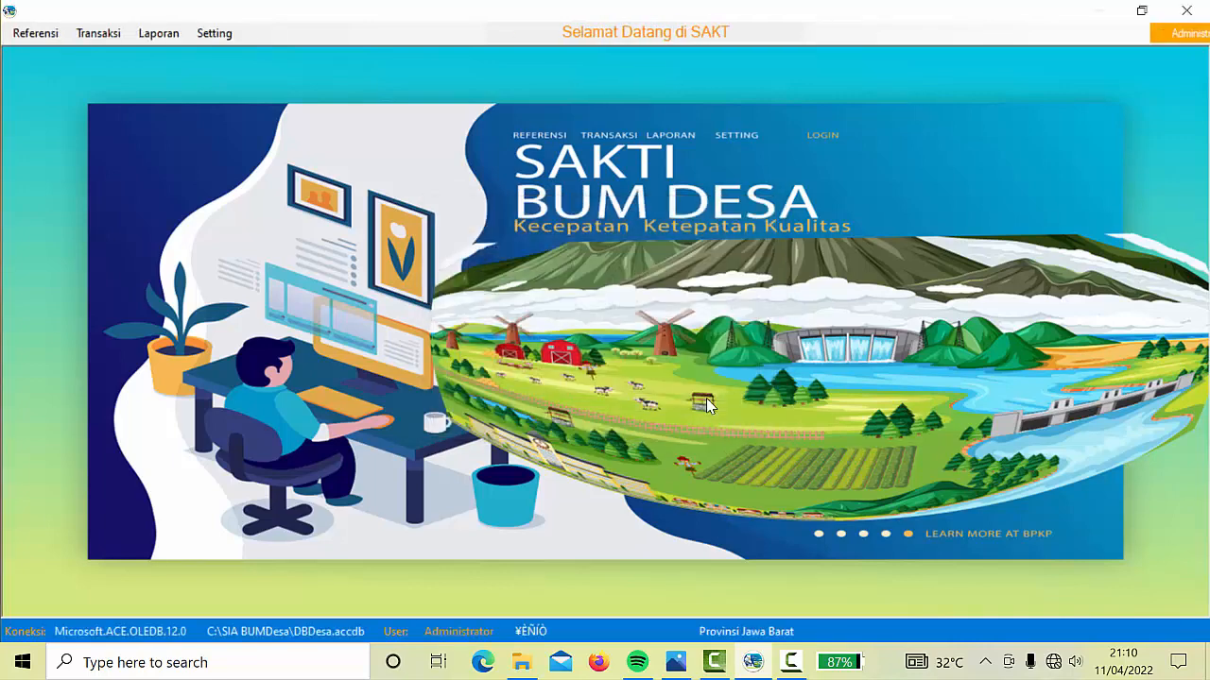
Look over the Referensi BUM Desa and Unit BUM Desa forms, closing each
click(32, 40)
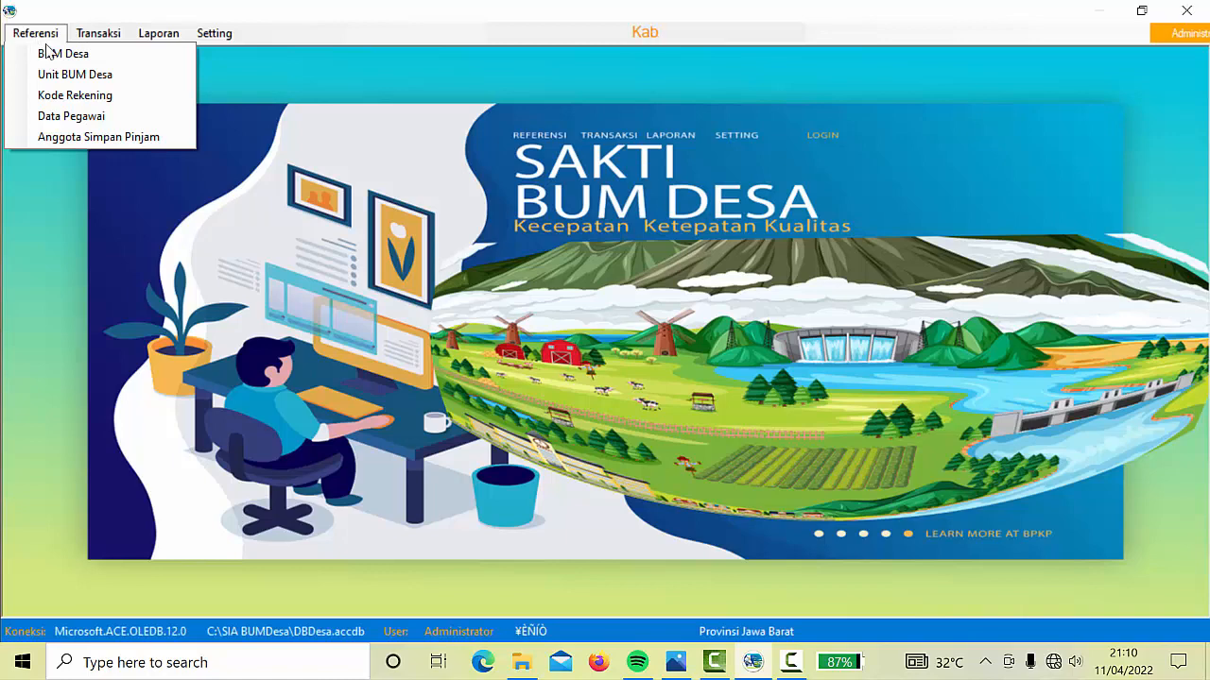
click(61, 54)
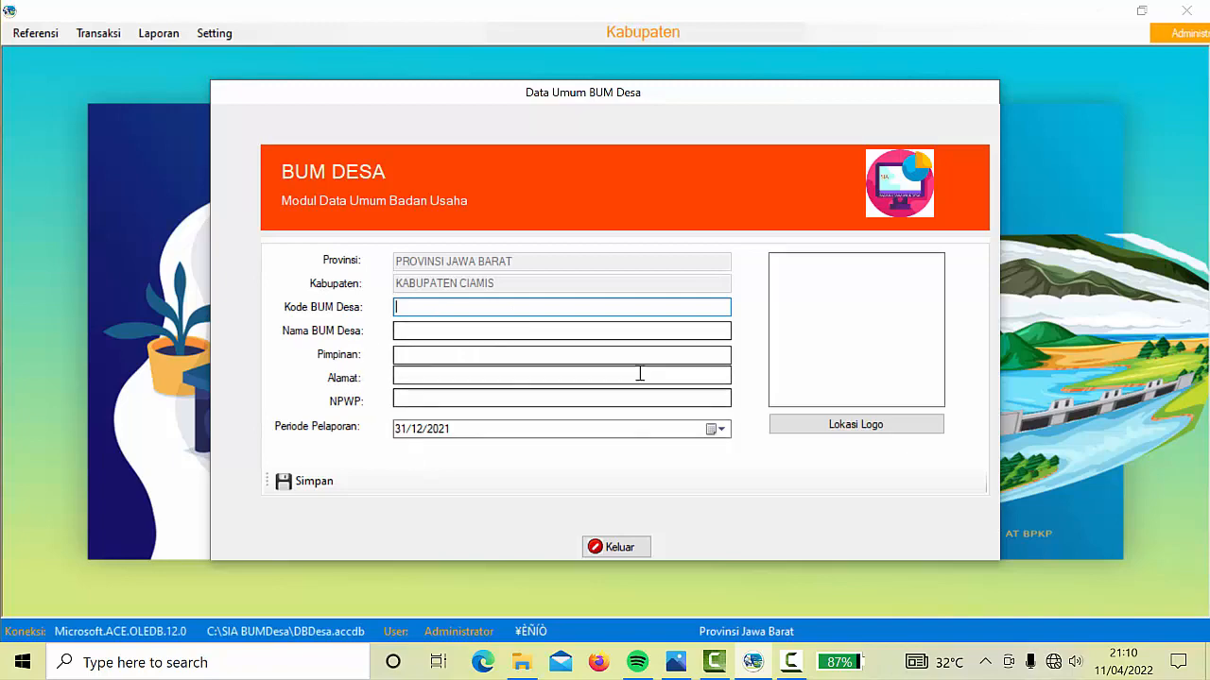
click(616, 547)
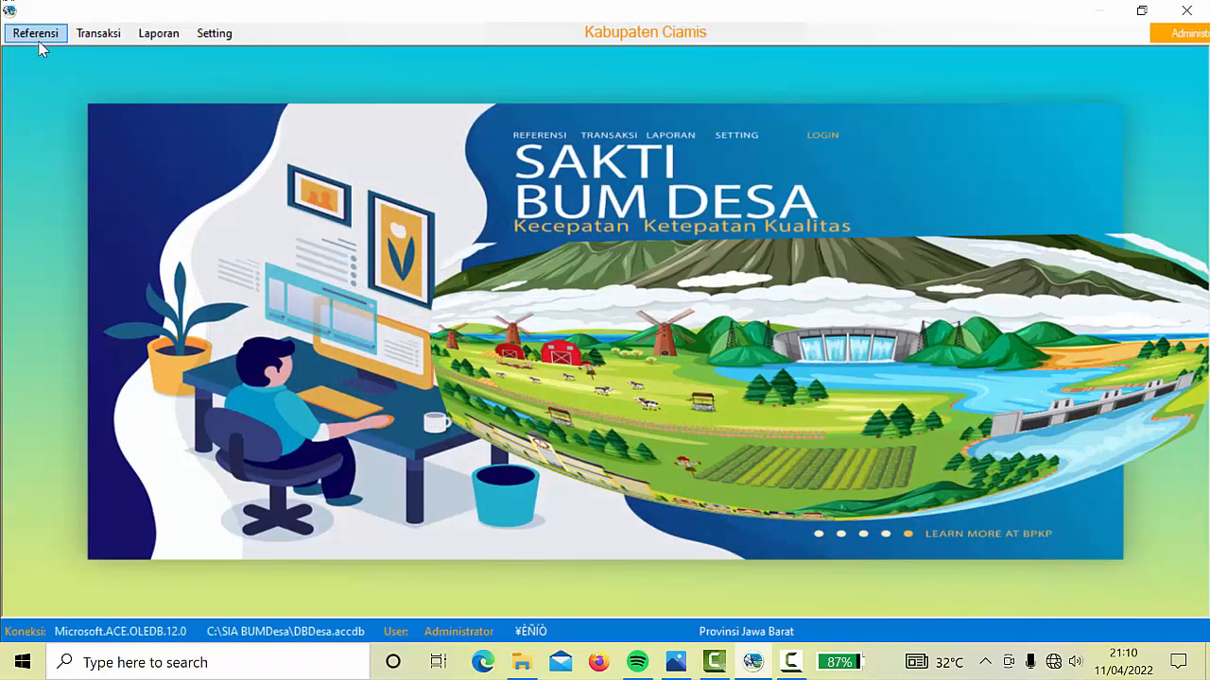
click(32, 34)
click(79, 74)
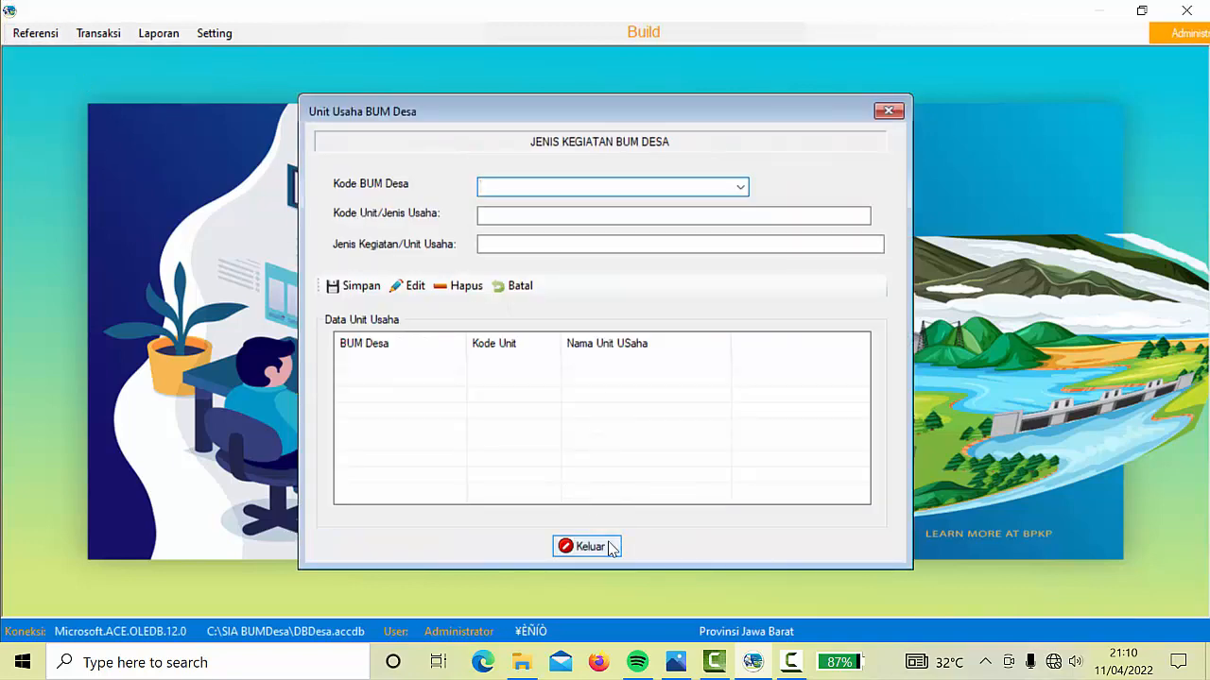
click(610, 547)
Review the Kode Rekening and Data Pegawai forms, then reopen the BUM Desa general data form
click(35, 33)
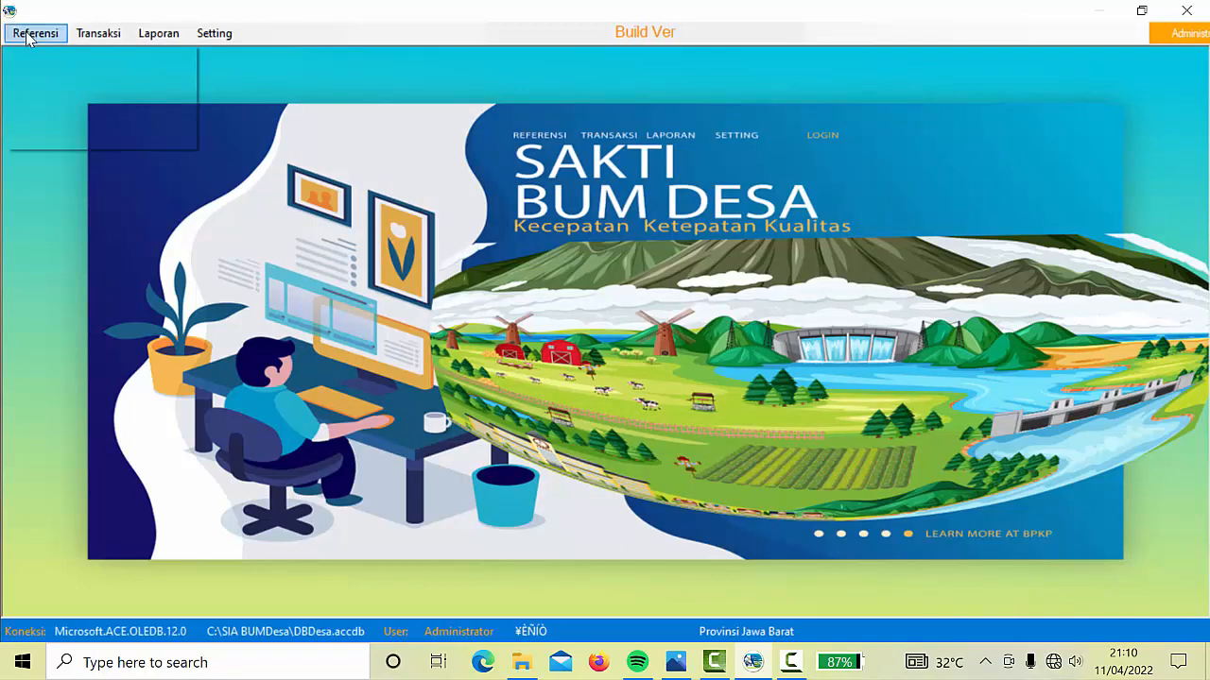
click(85, 97)
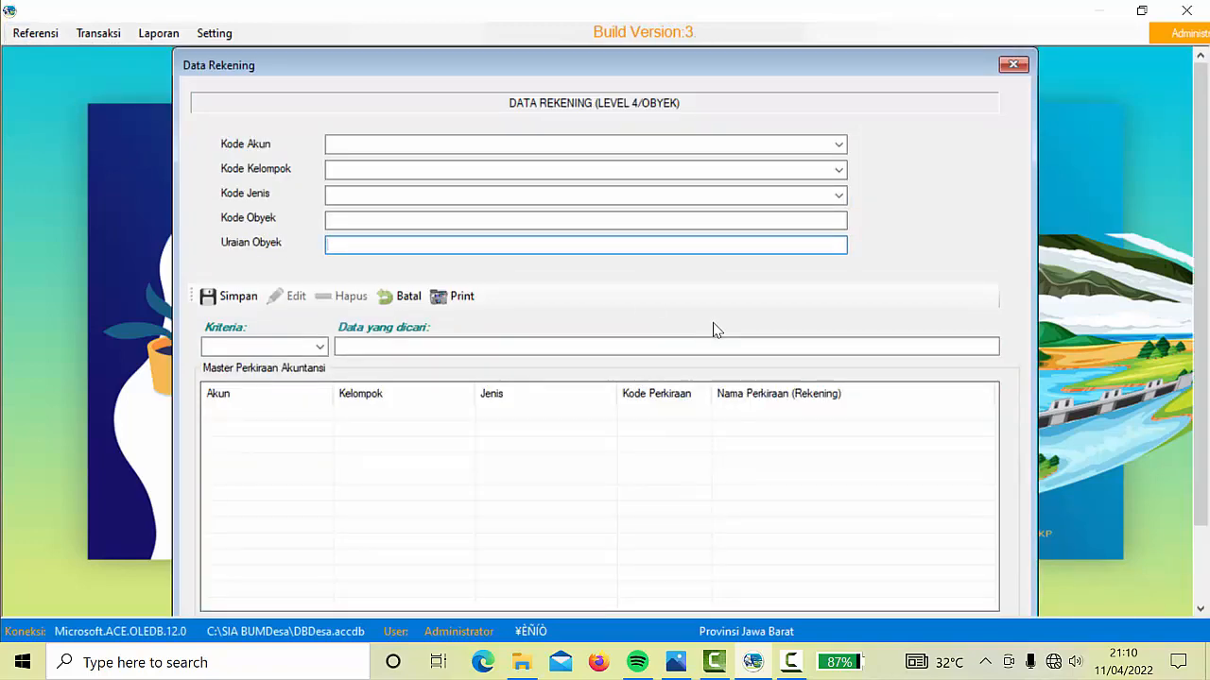
click(1014, 65)
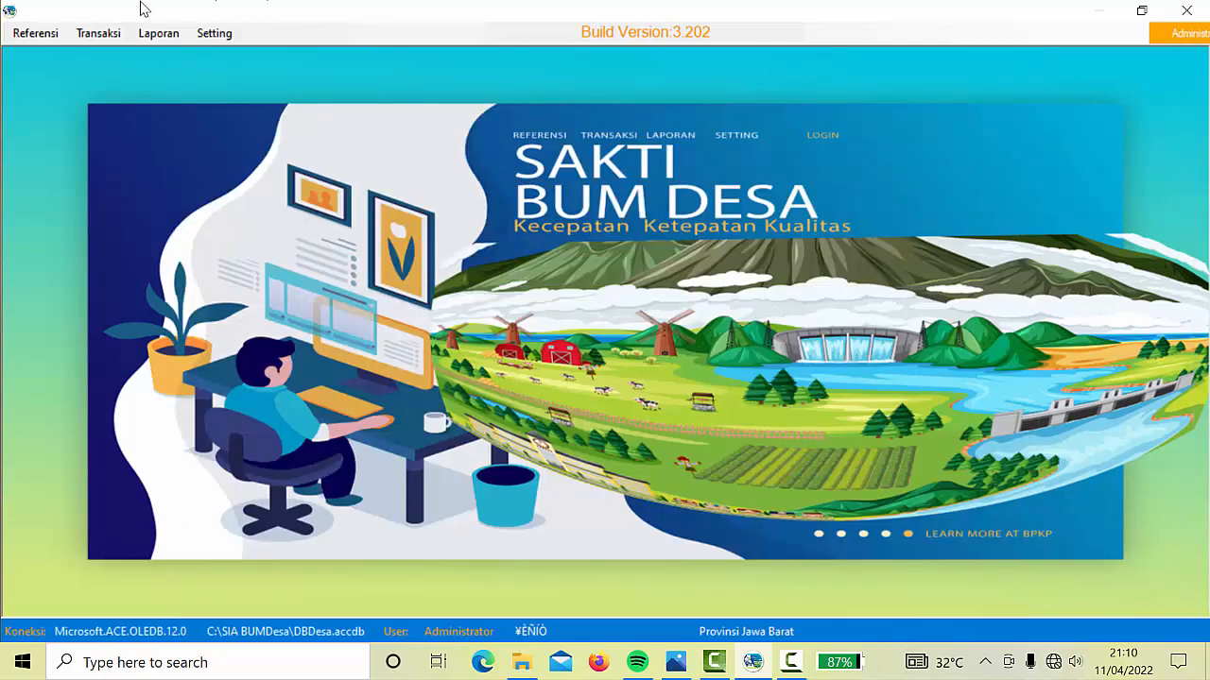
click(19, 40)
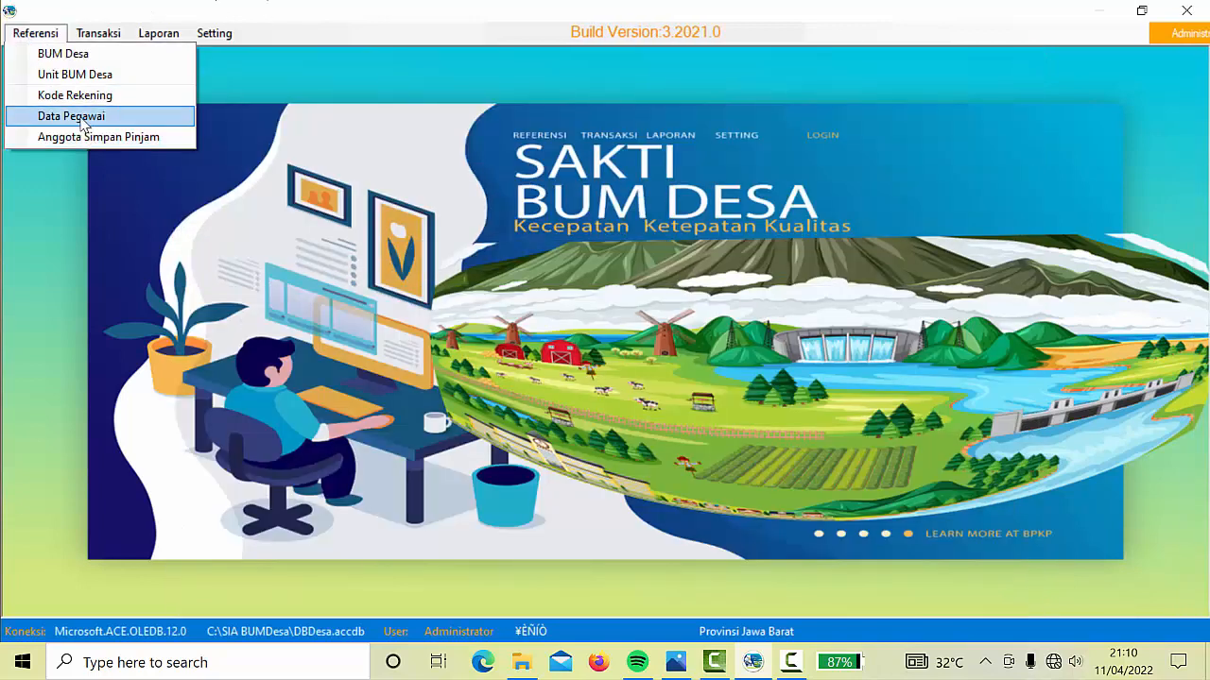
click(80, 121)
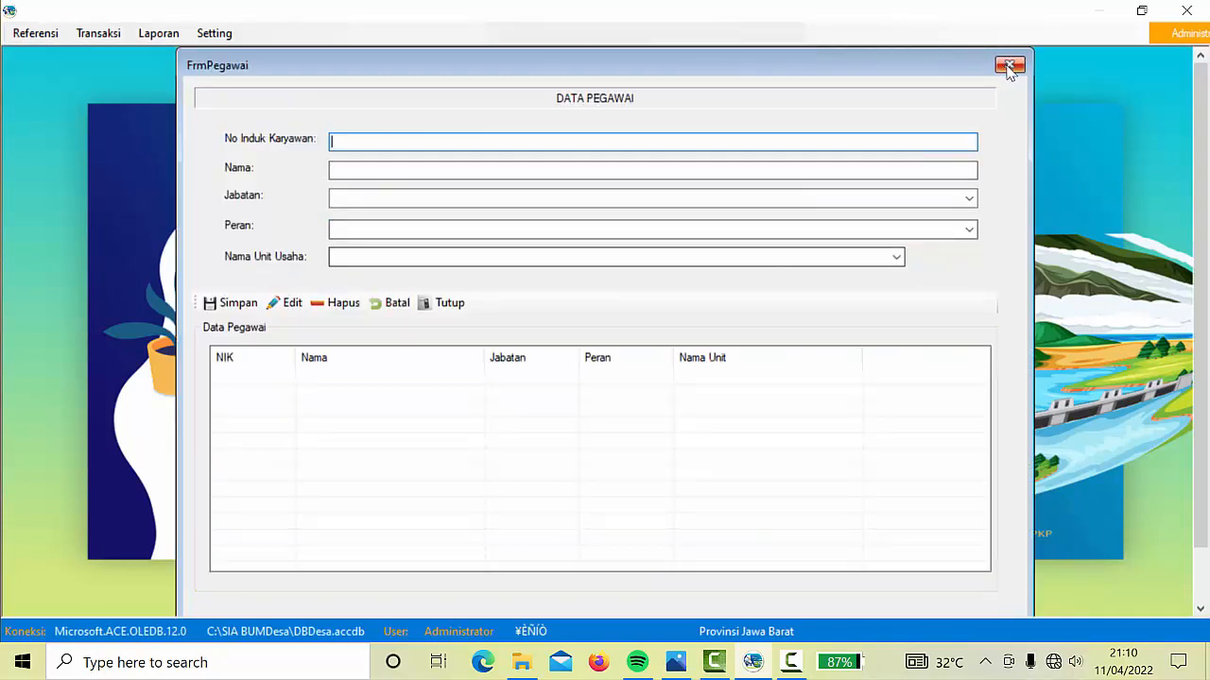
click(1010, 66)
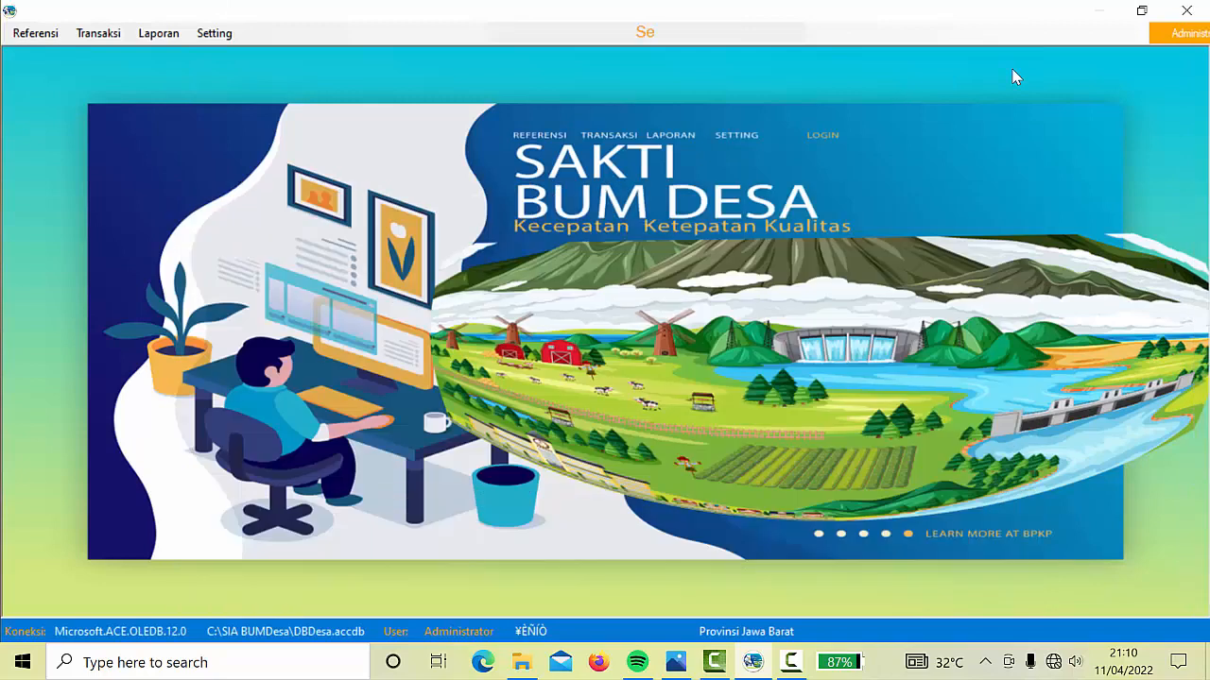
click(41, 36)
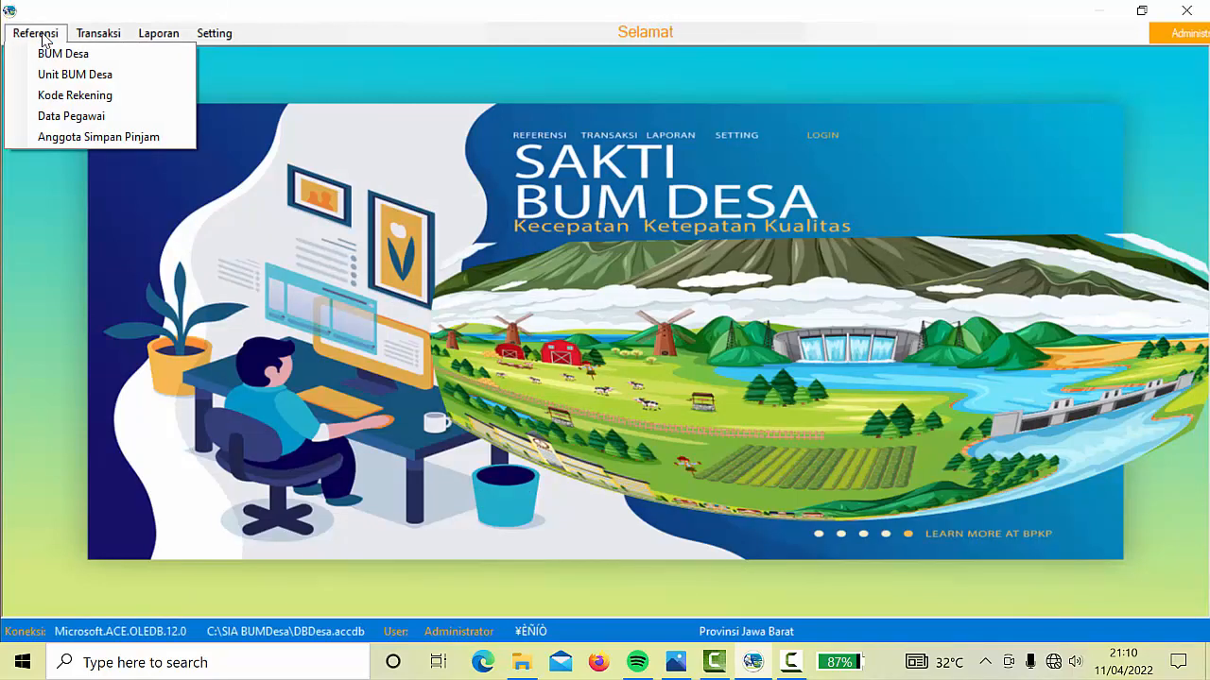
click(49, 54)
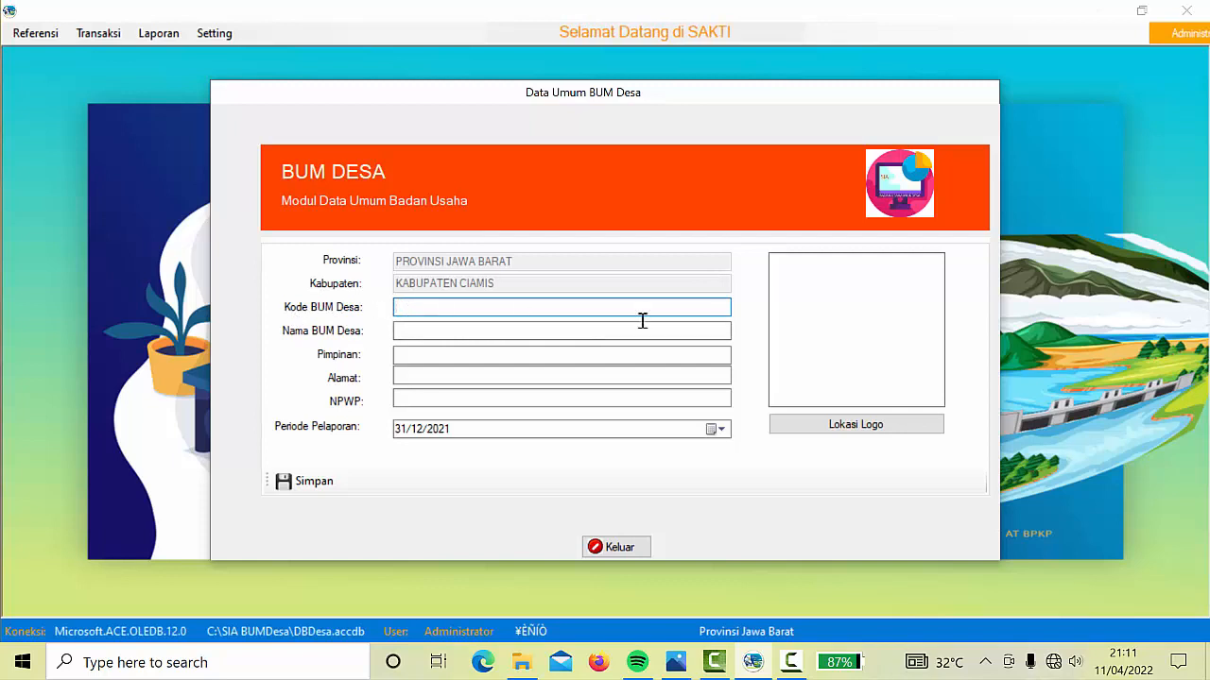
text(3)
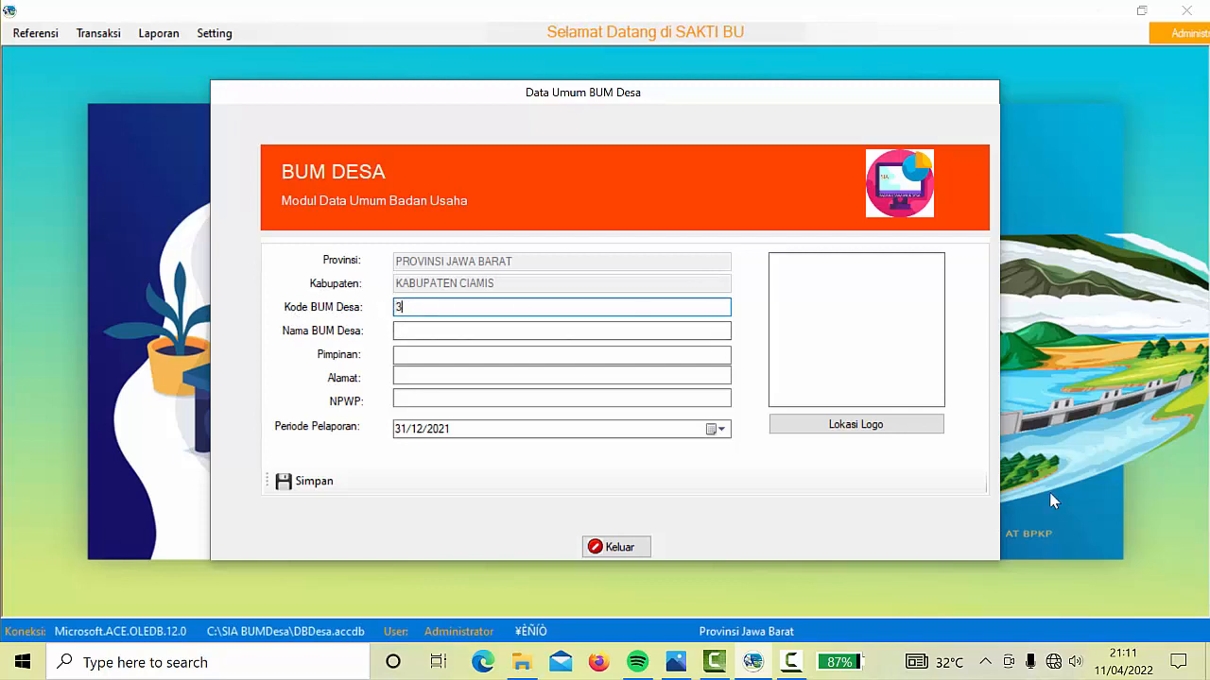
text(20718)
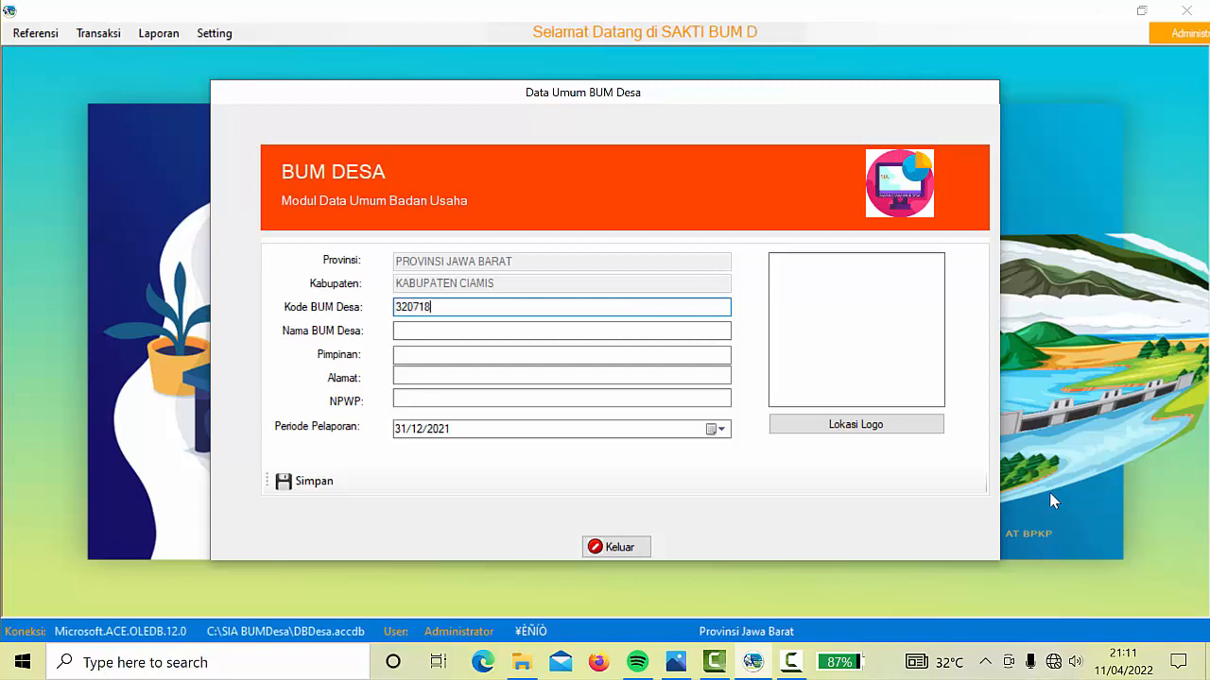
text(2001)
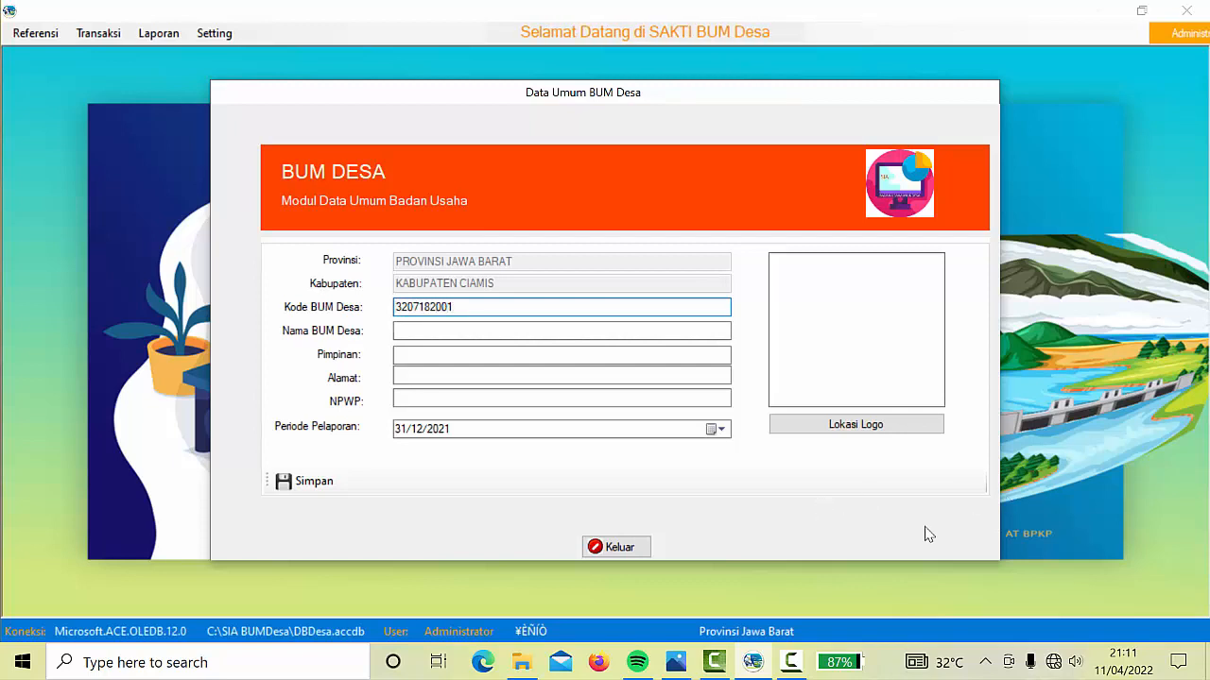
click(436, 326)
key(Caps_Lock)
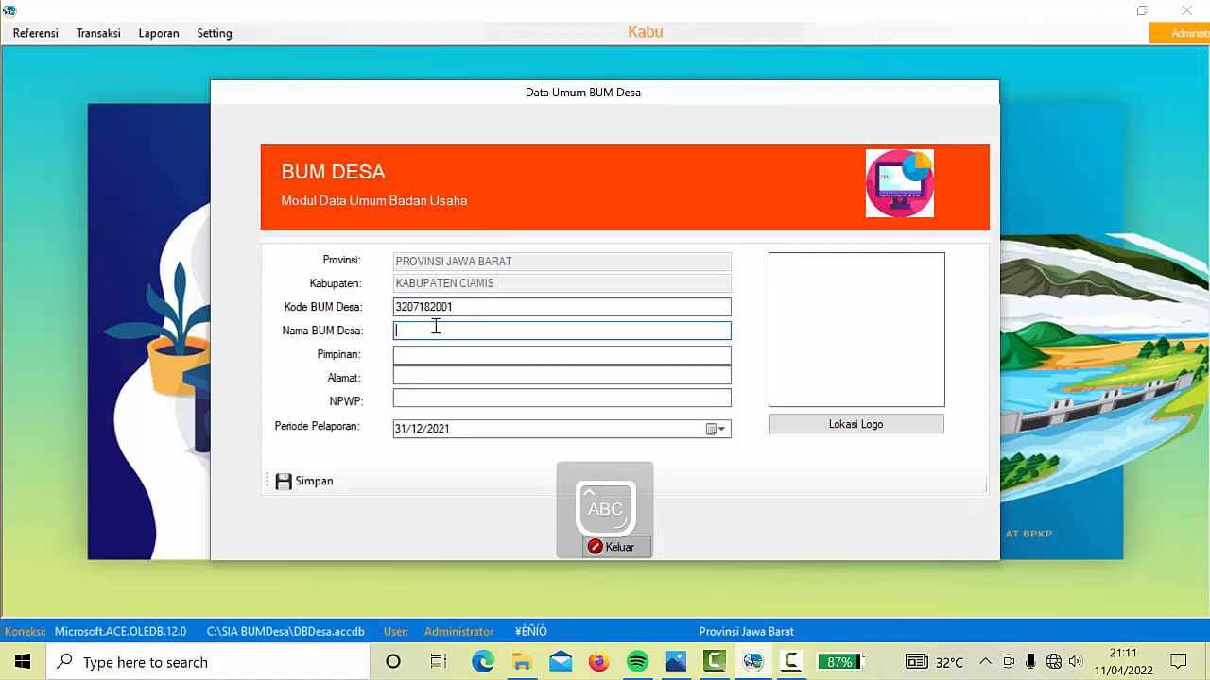
text(SEJAHTE)
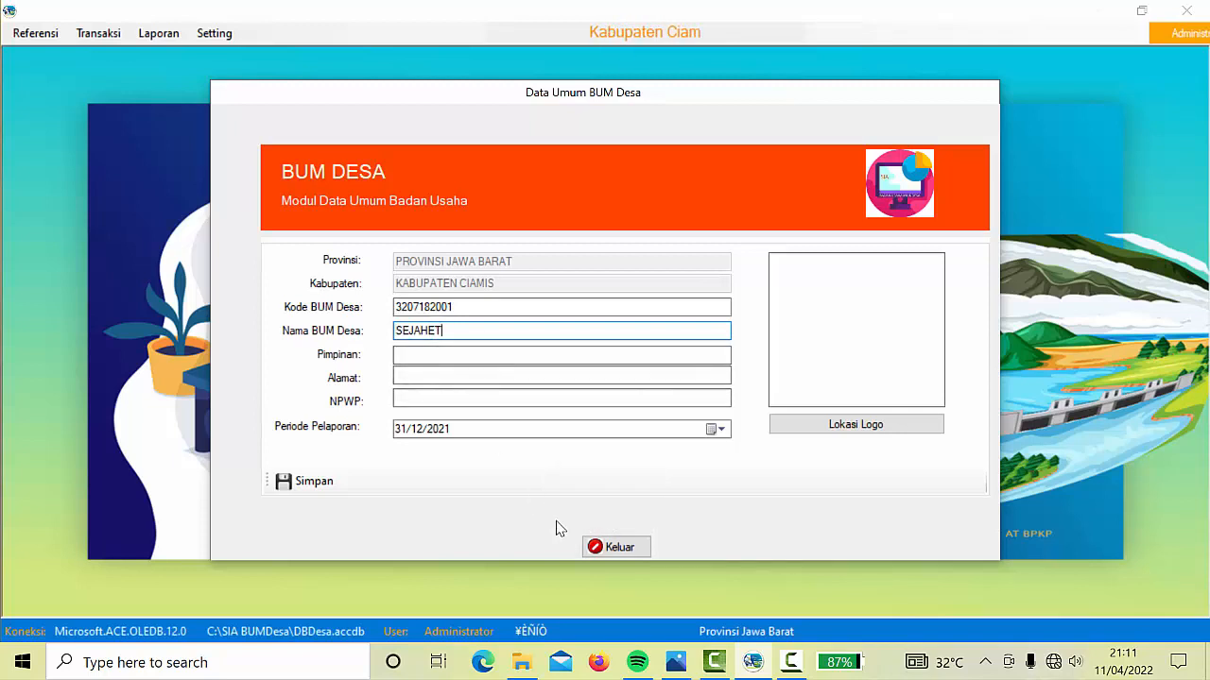
text(ERA)
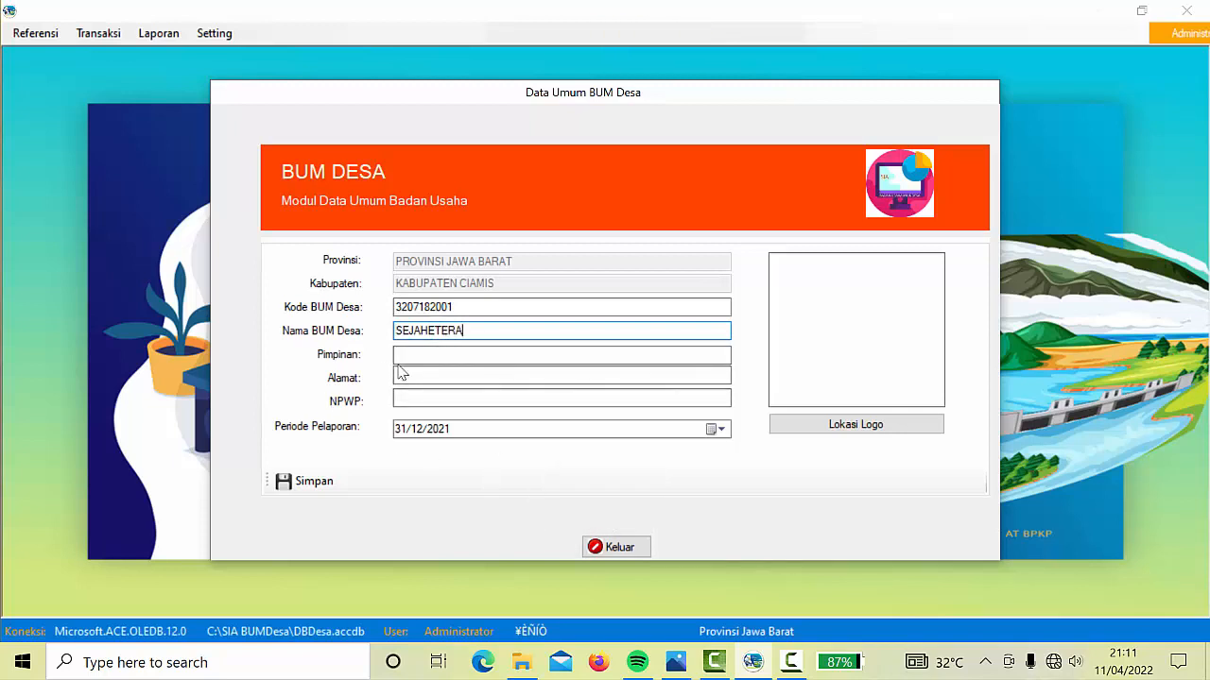
click(424, 356)
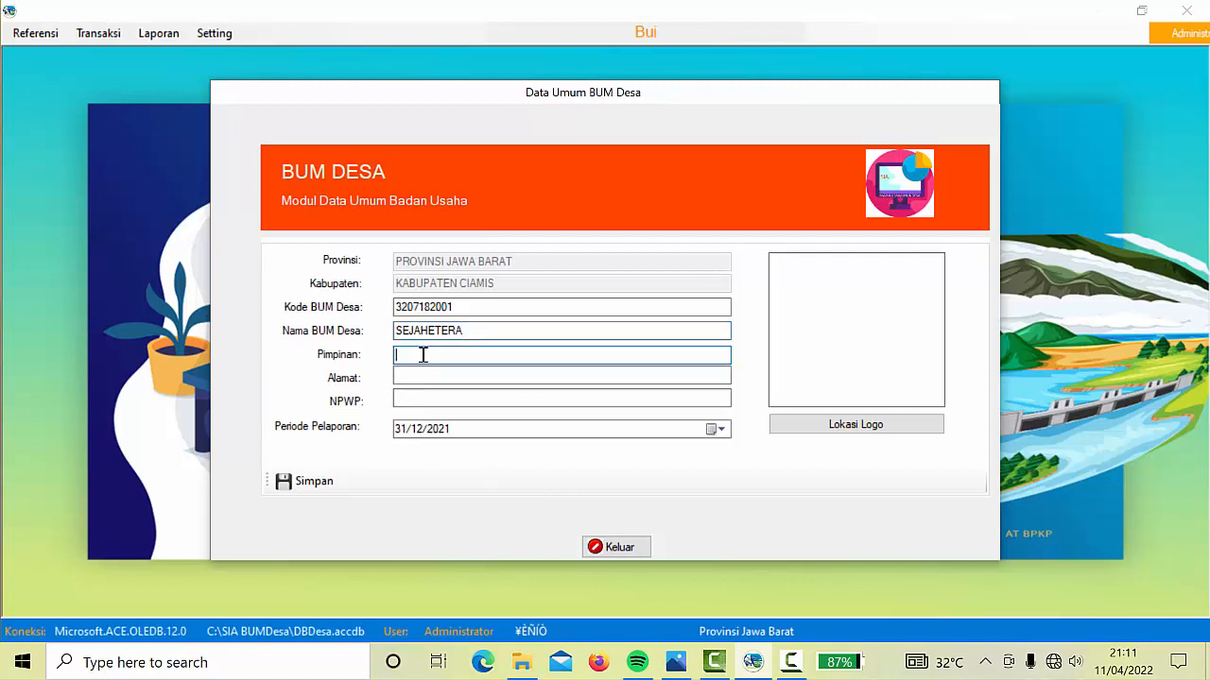
Fill in the leader's name, the BUM Desa address and the NPWP tax number
key(Caps_Lock)
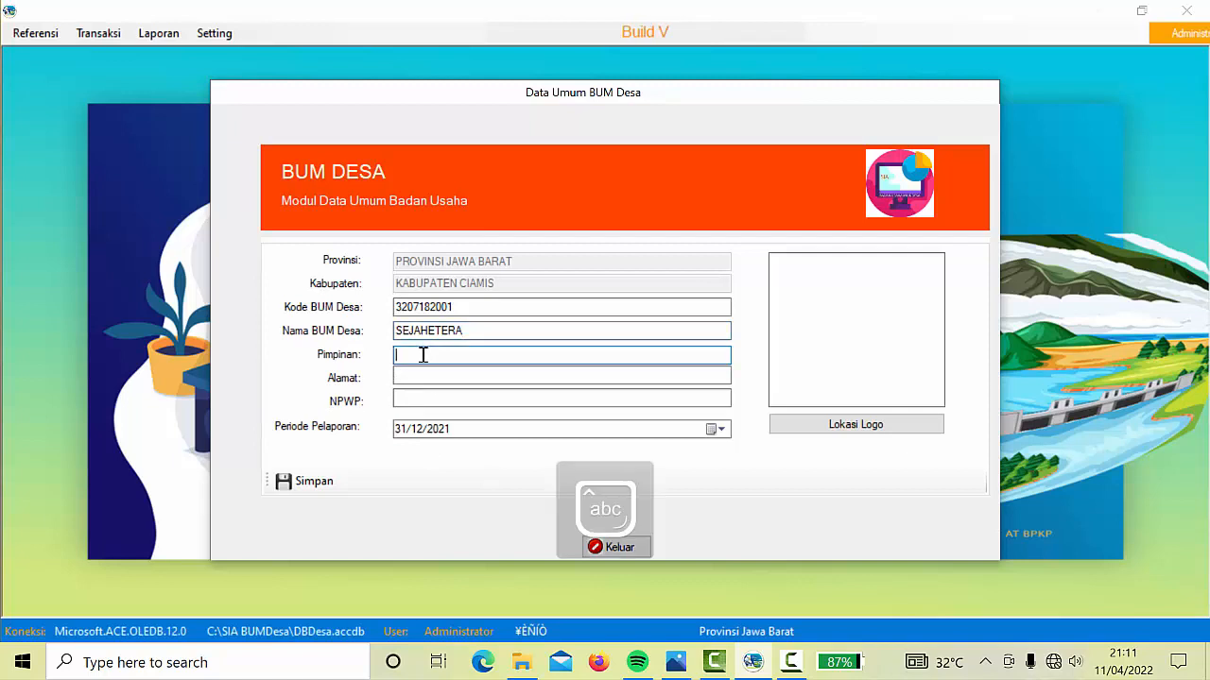
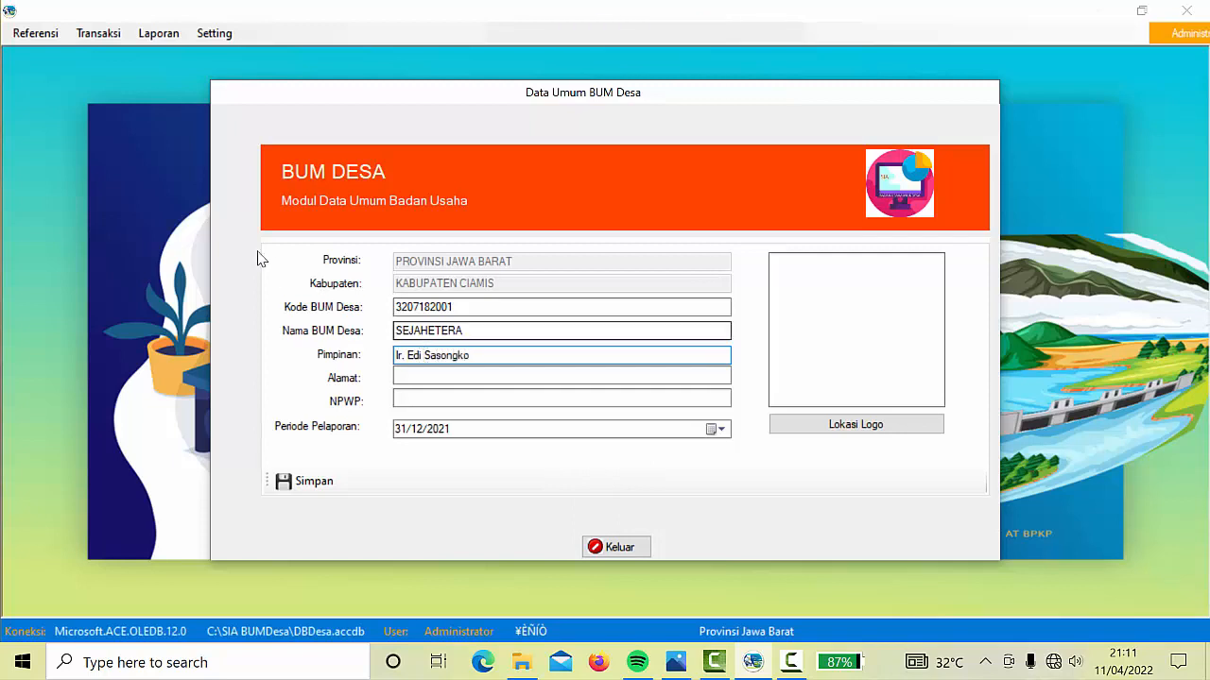
click(438, 373)
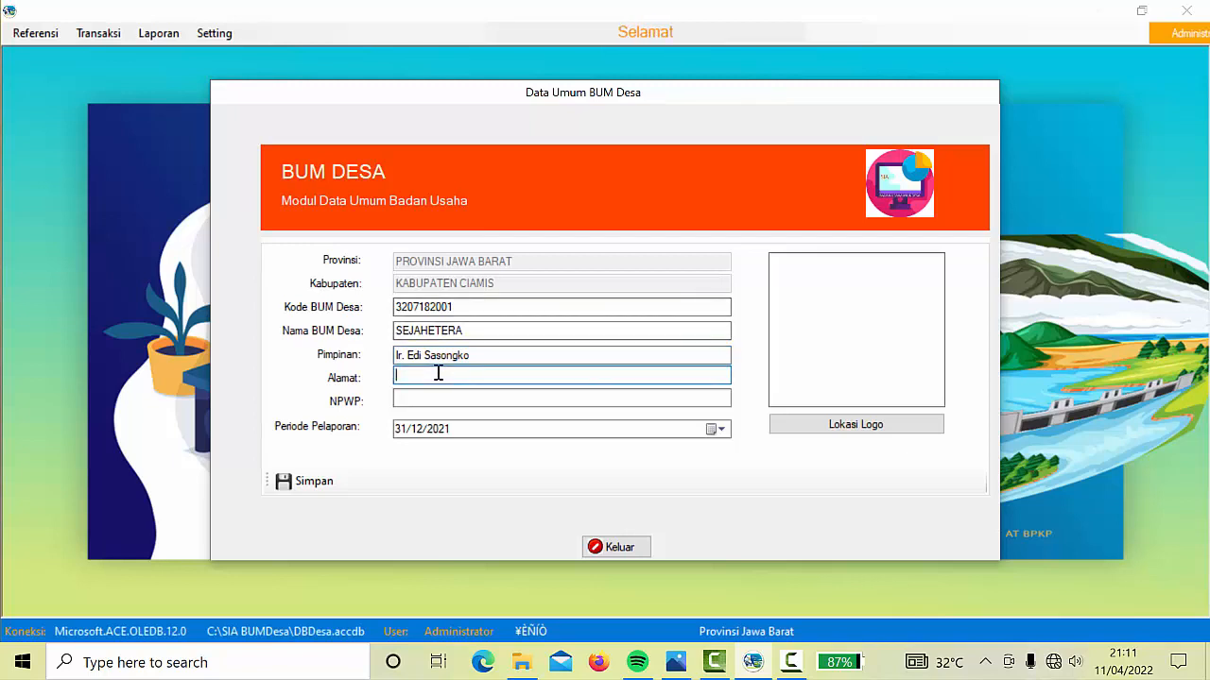
text(Tasikmalaya)
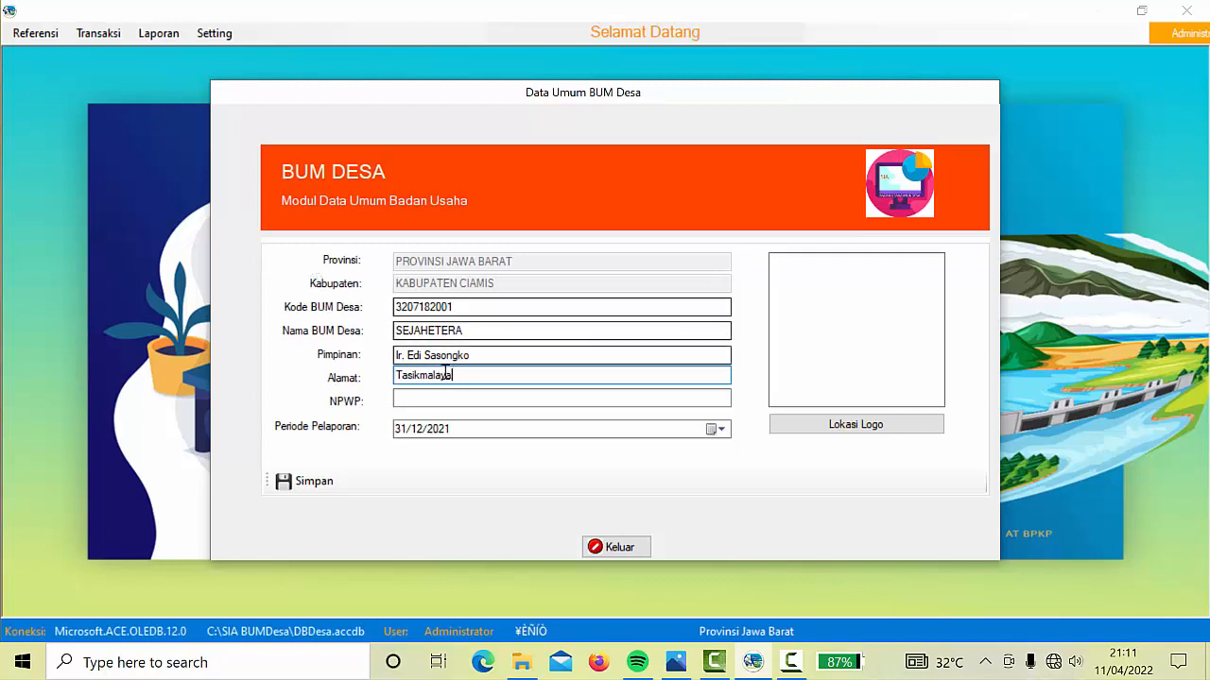
click(425, 397)
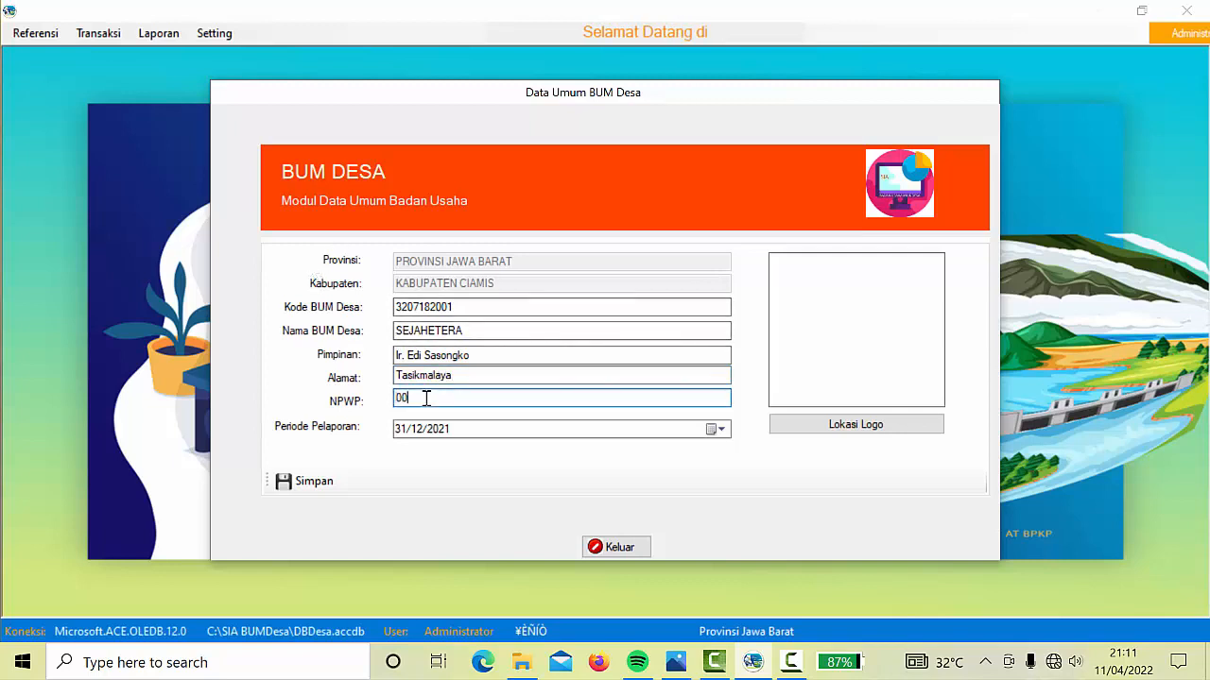
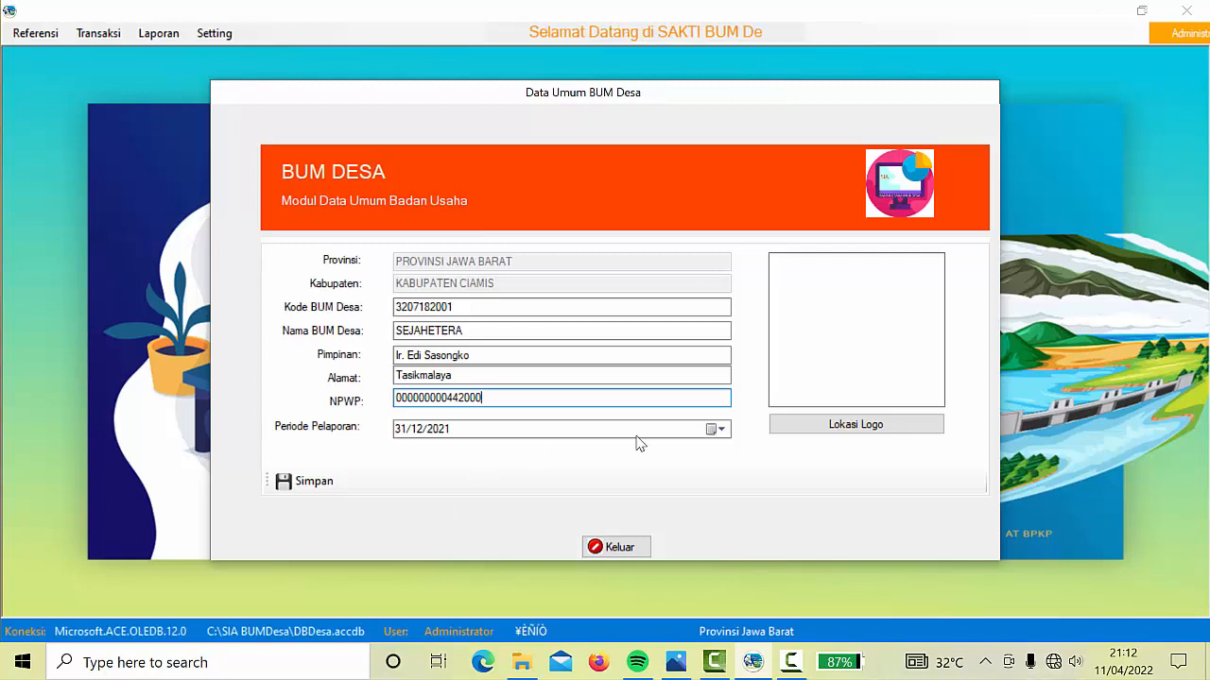
click(720, 430)
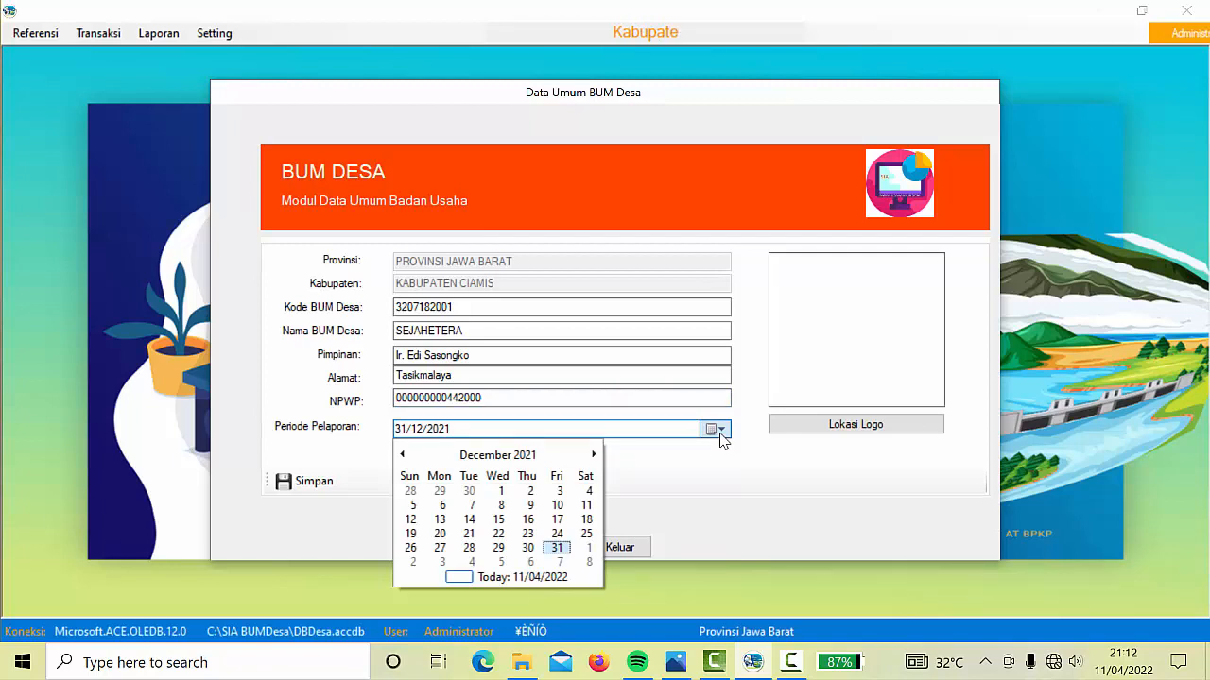
Set the reporting period to 11 April 2022 in the calendar
click(409, 457)
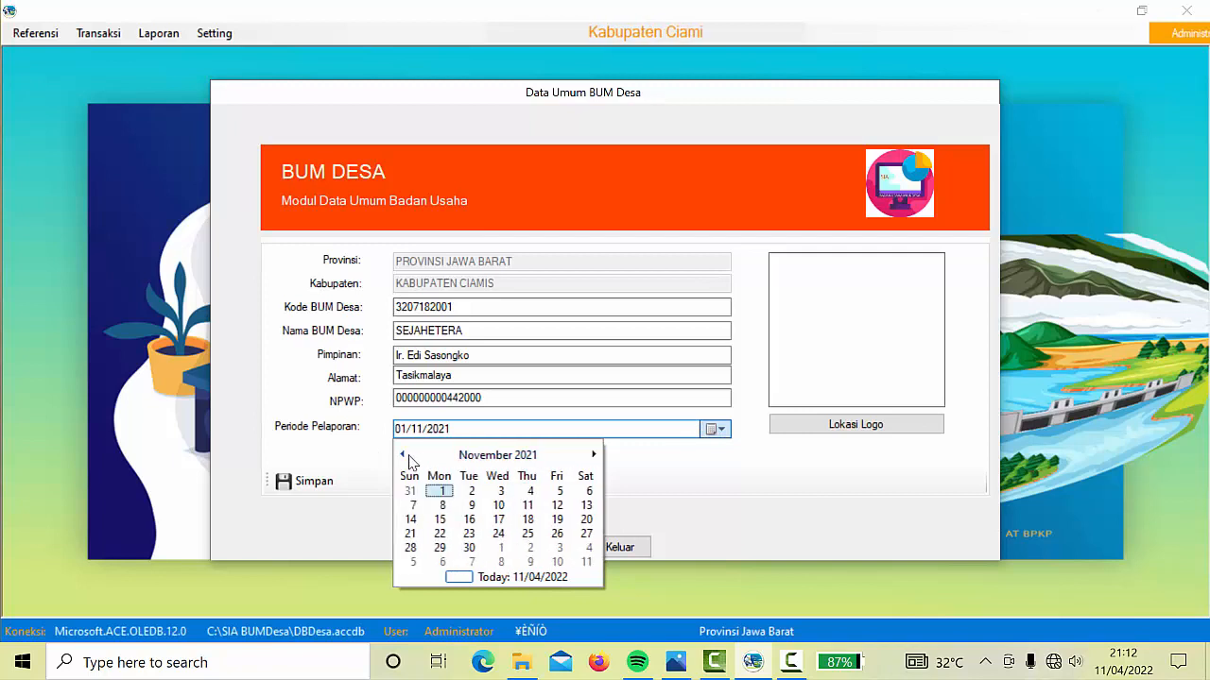
click(526, 461)
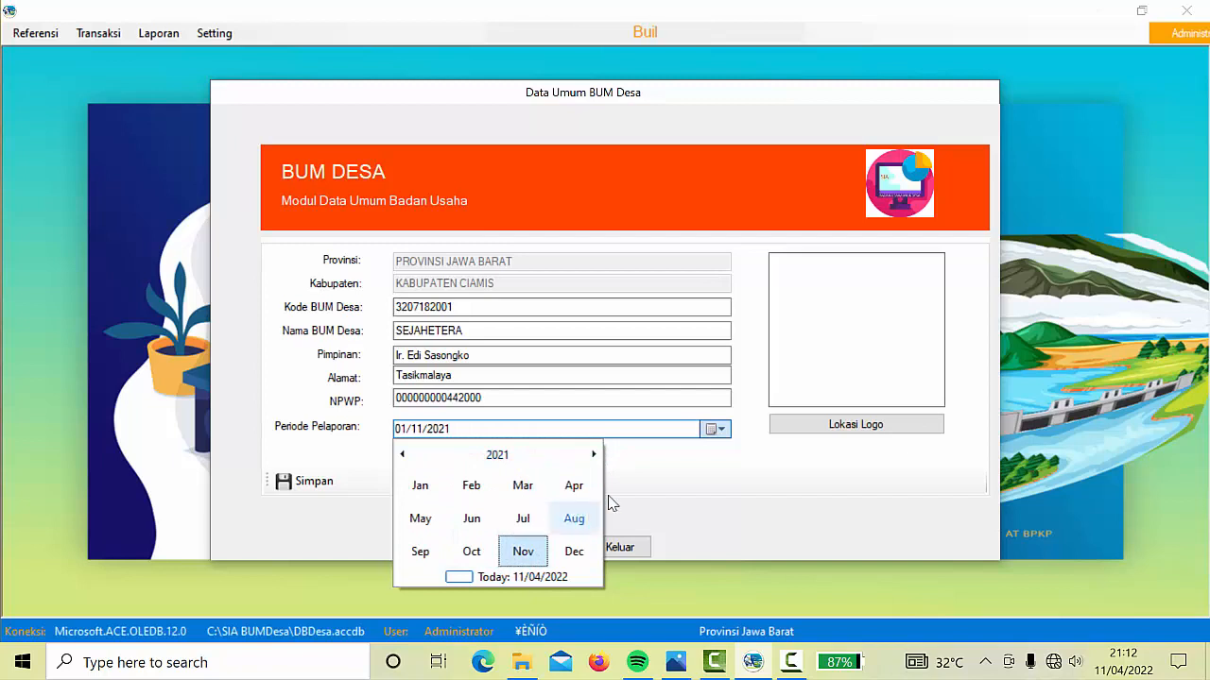
click(593, 454)
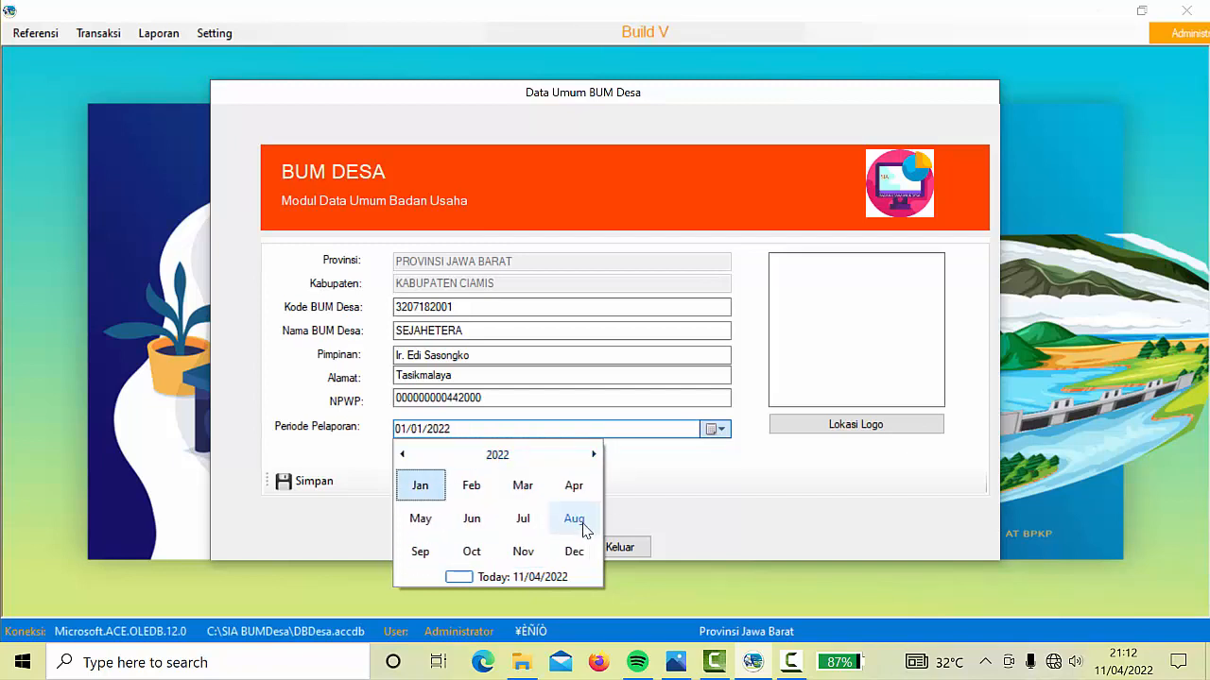
click(572, 485)
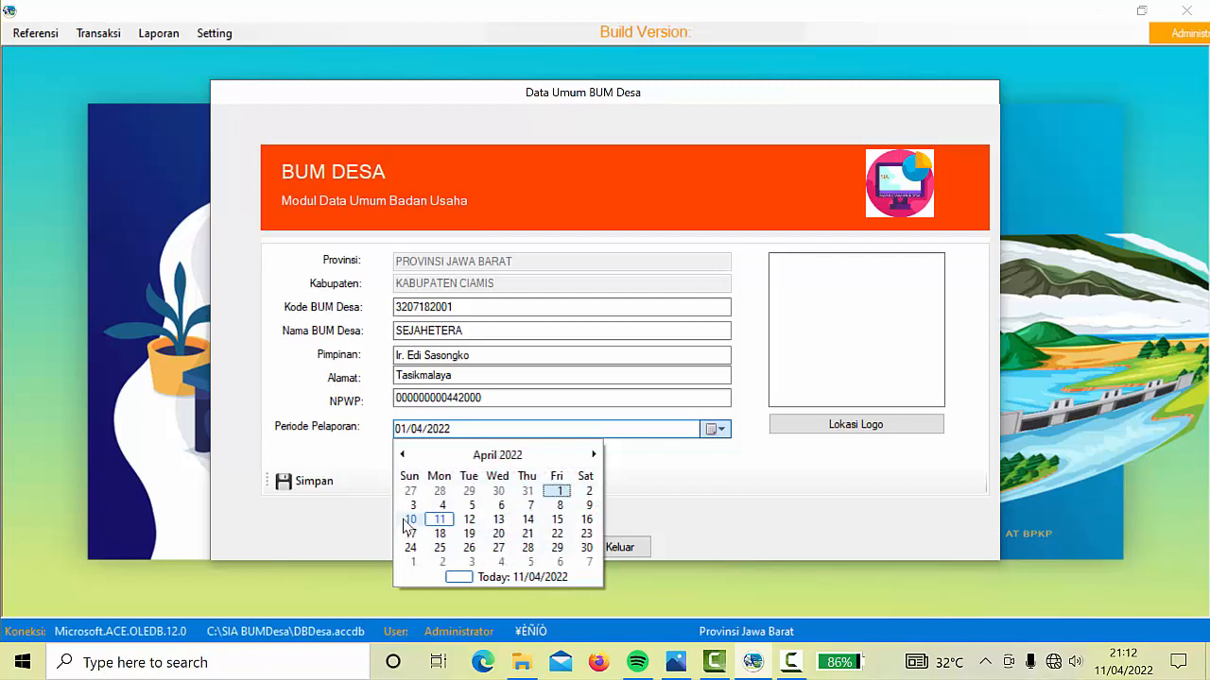
click(440, 519)
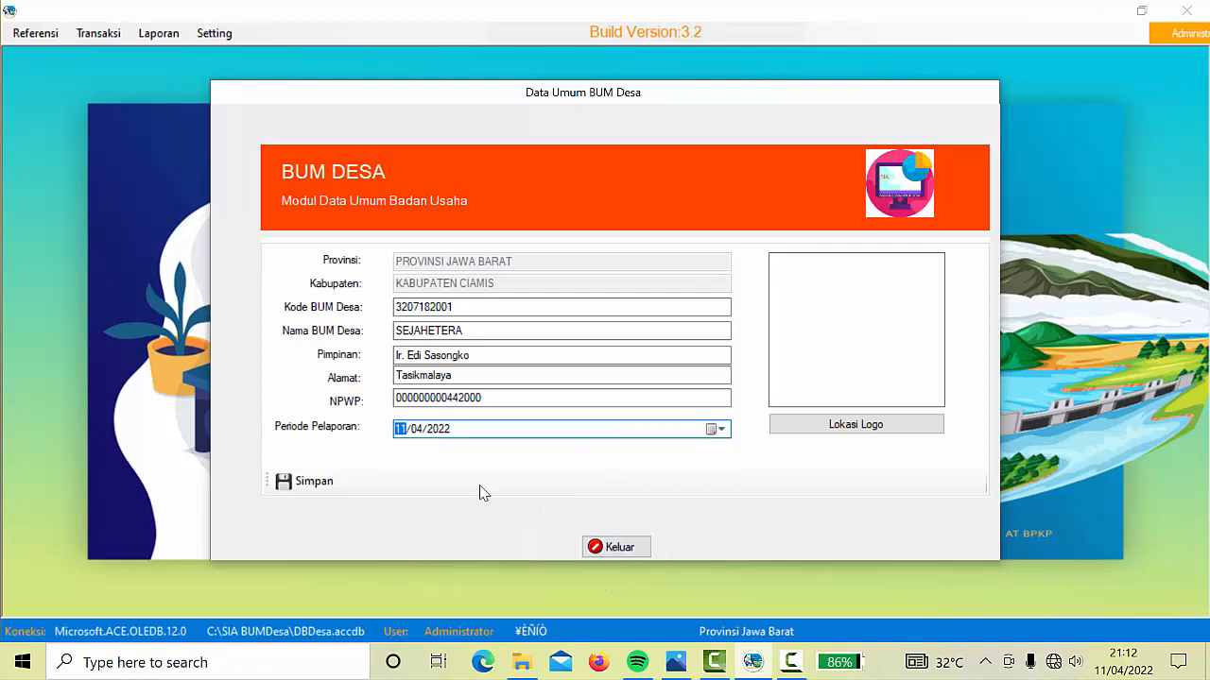
Save the BUM Desa general data, confirm the update, and close the form
click(319, 489)
click(638, 397)
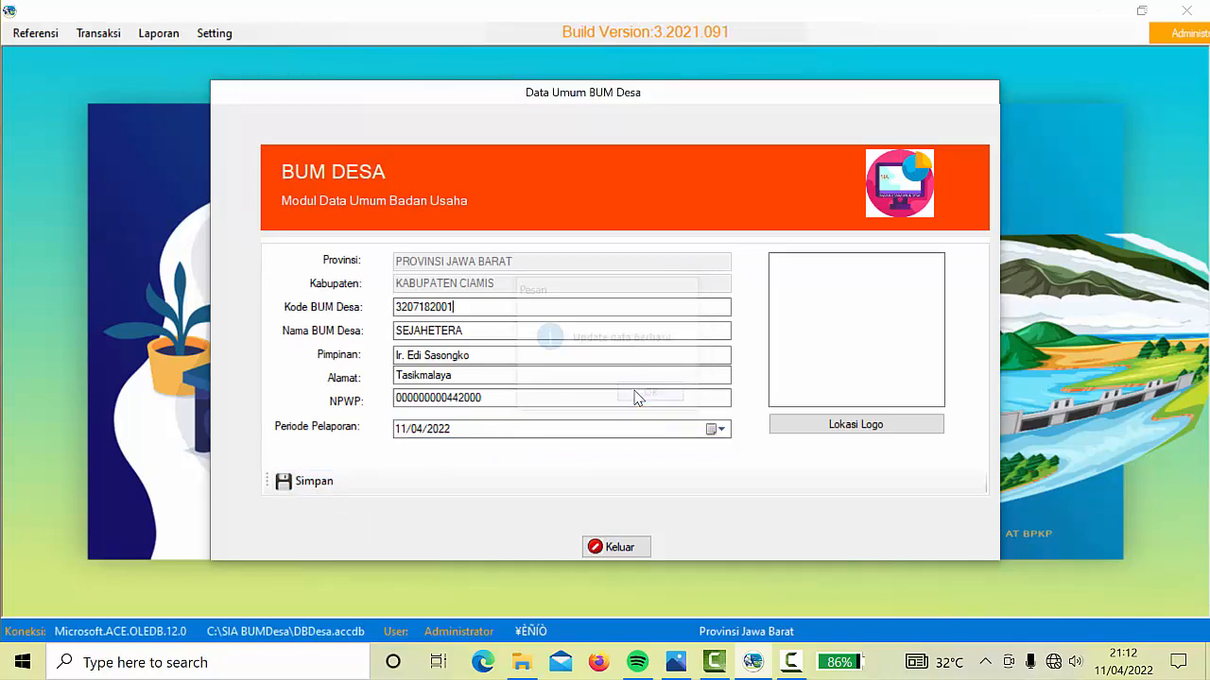
click(616, 547)
click(37, 36)
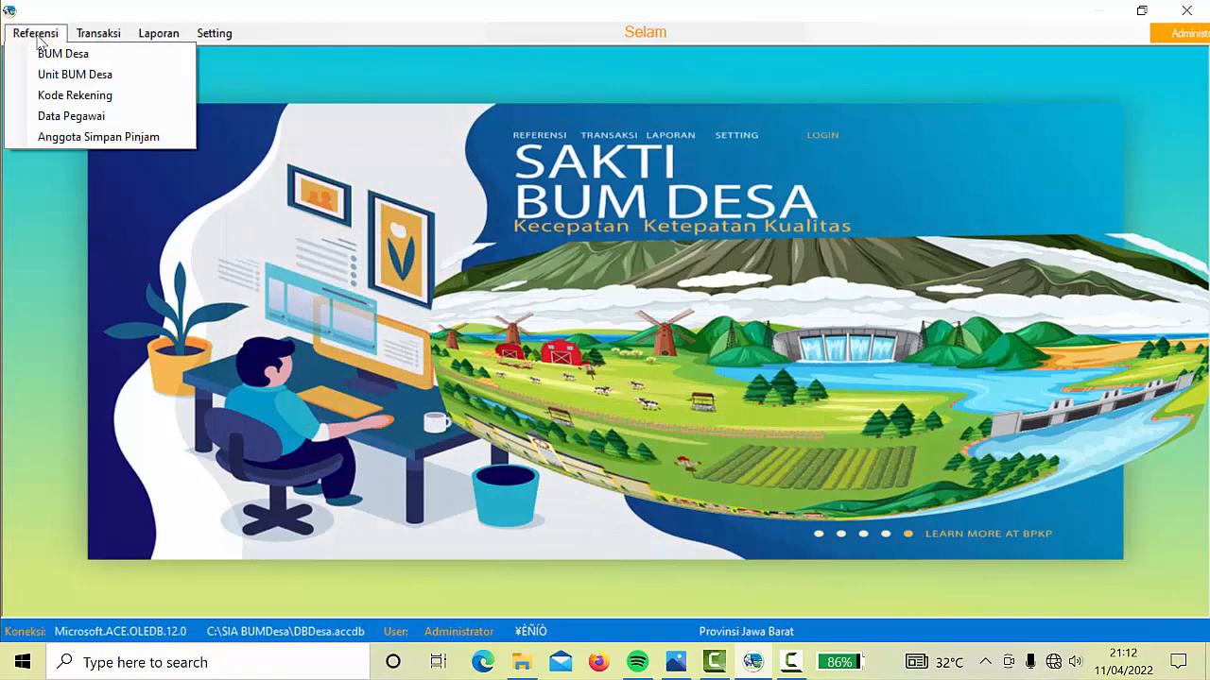
Add and save business unit 00 named PUSAT under SEJAHETERA in Unit BUM Desa
click(84, 78)
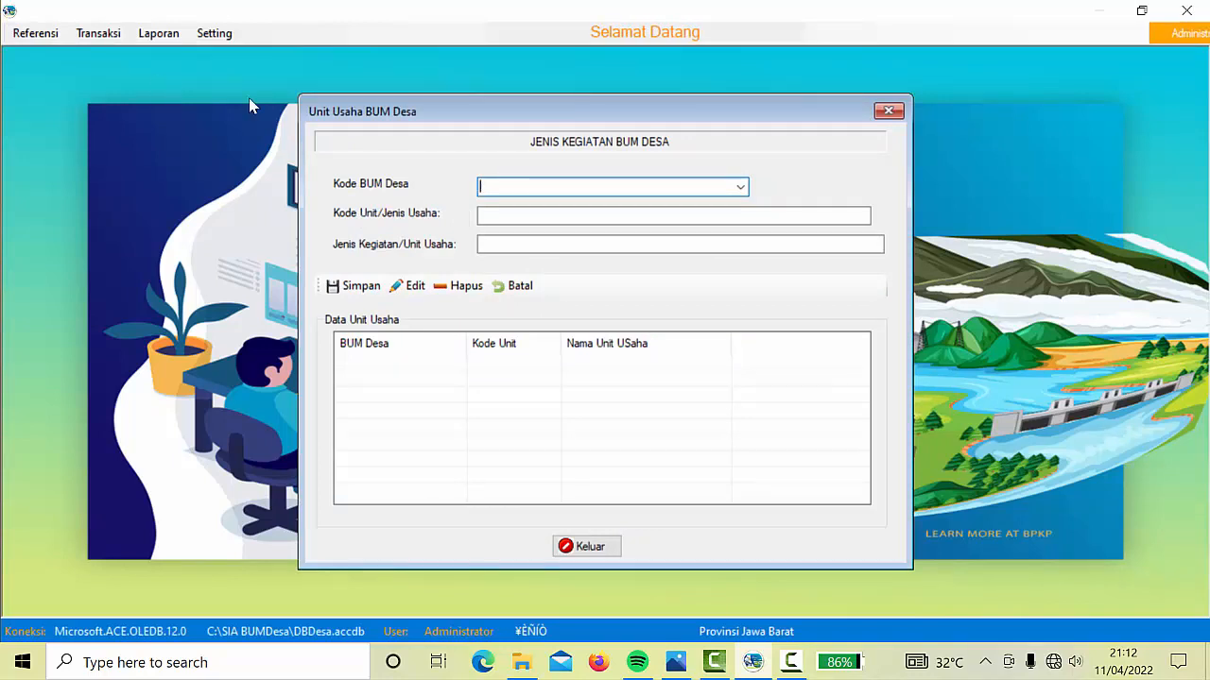
click(740, 187)
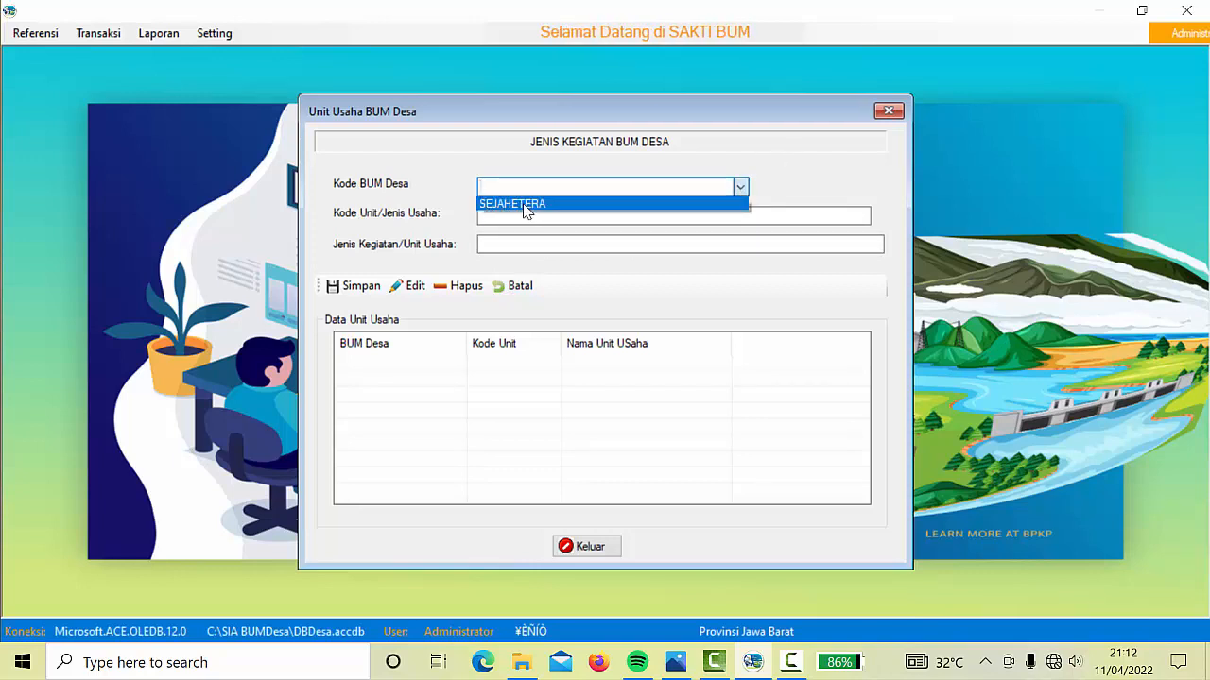
click(526, 205)
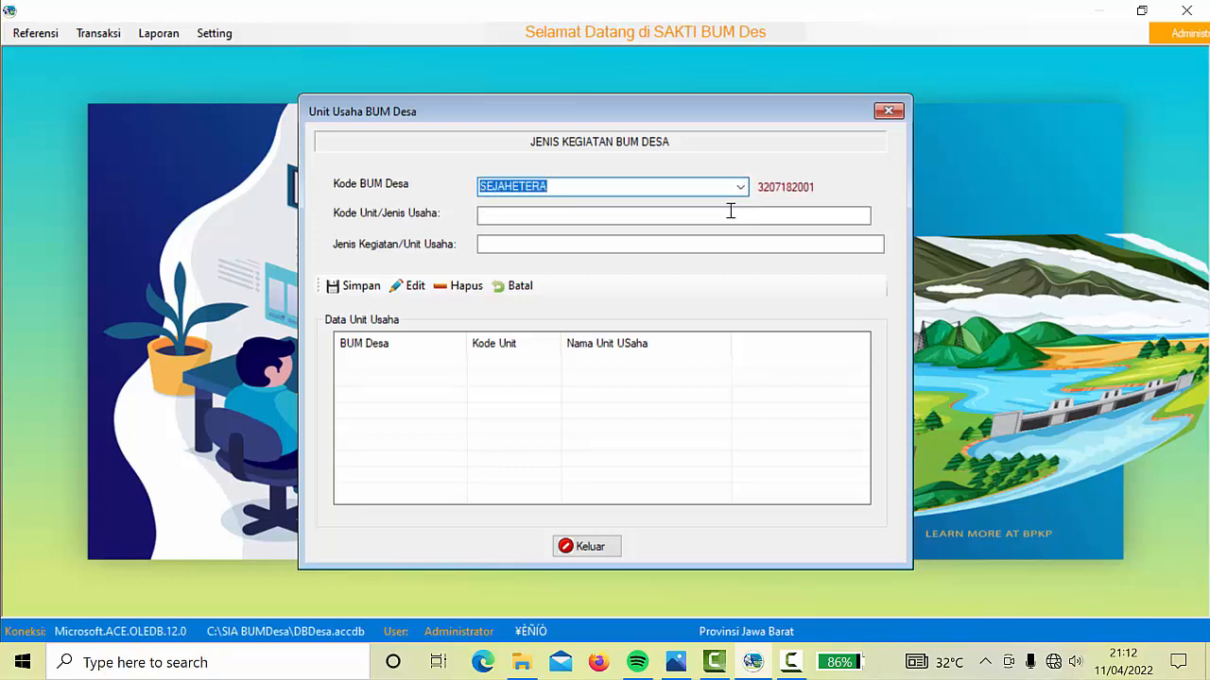
click(516, 214)
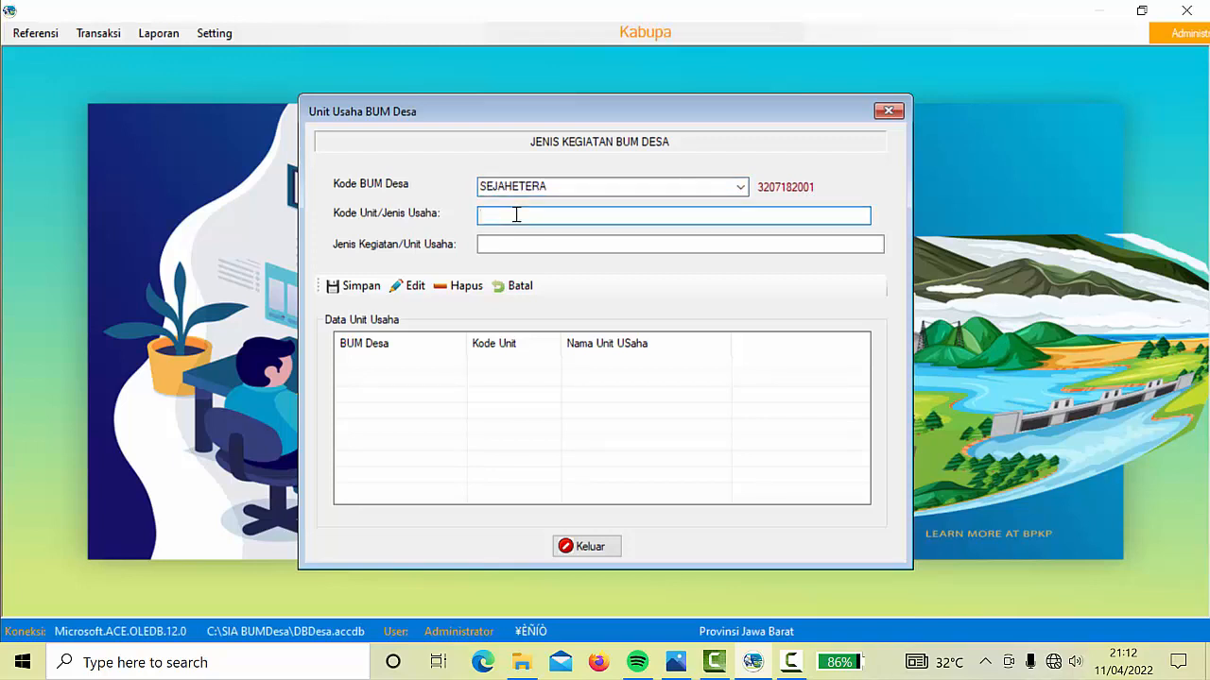
text(00)
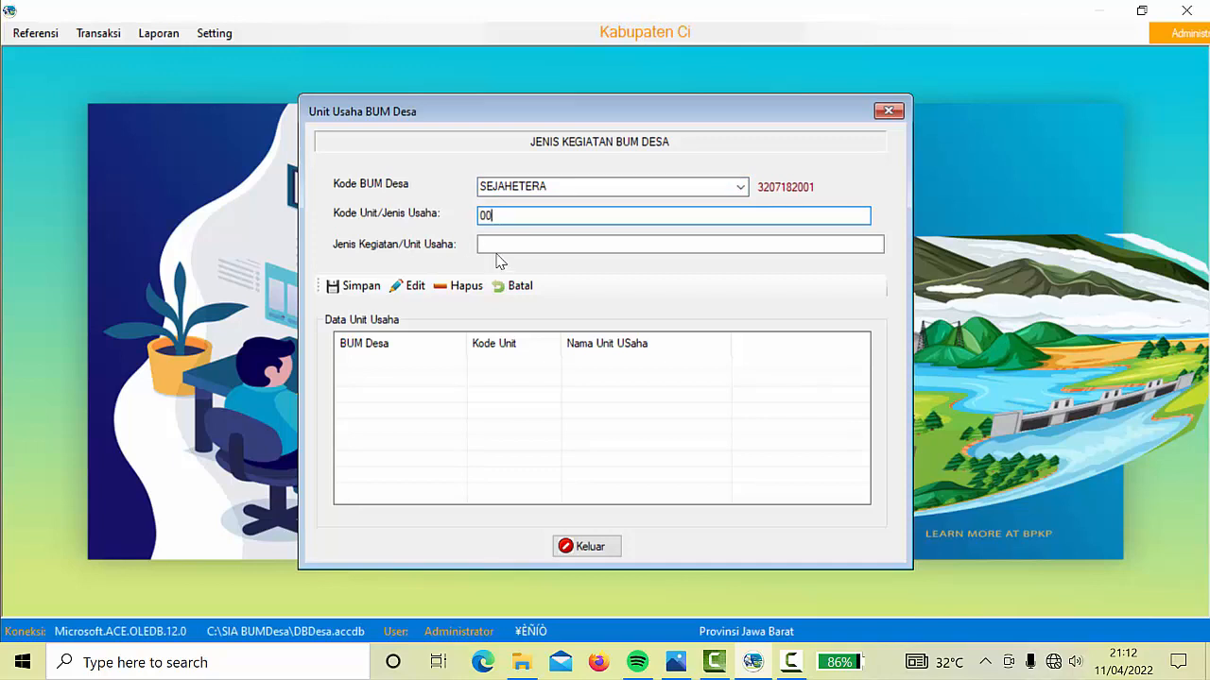
click(493, 246)
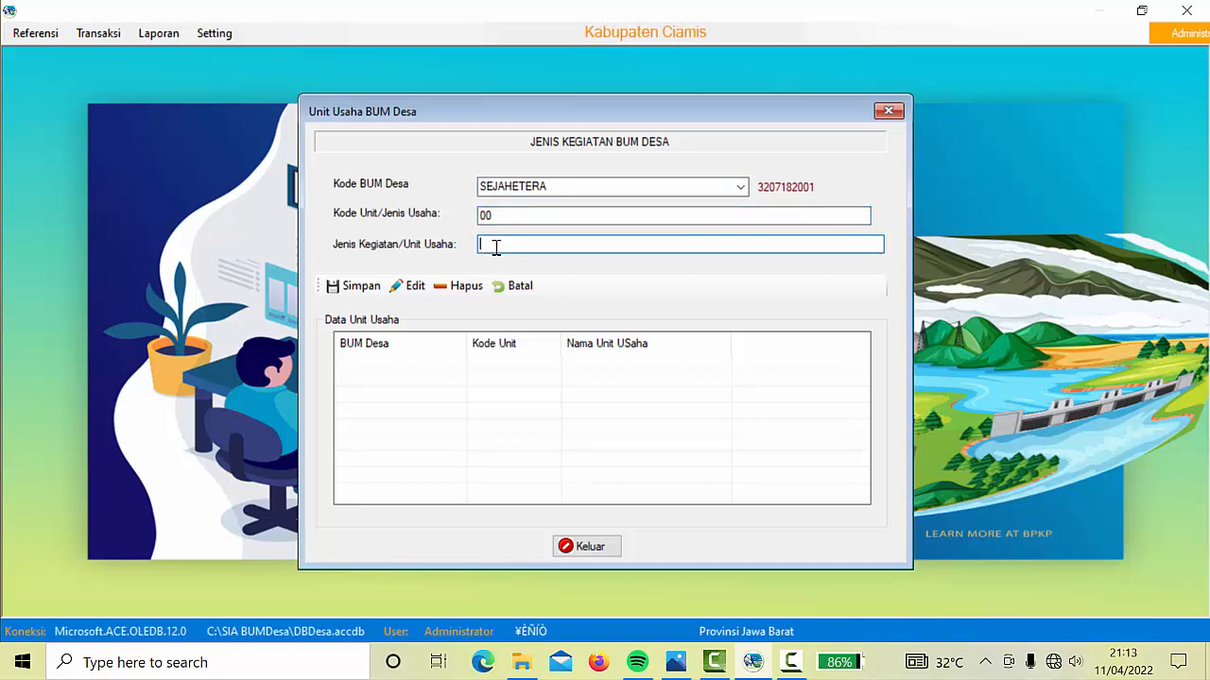
key(Caps_Lock)
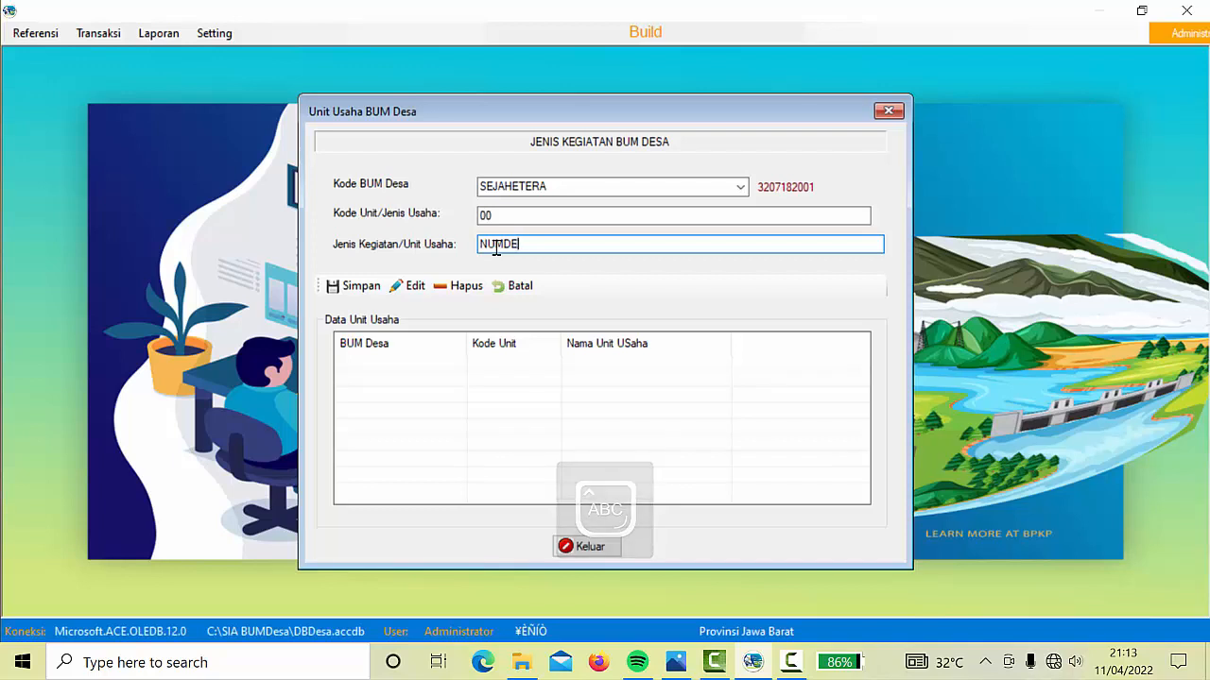
key(BackSpace)
key(BackSpace)
key(BackSpace)
key(BackSpace)
key(BackSpace)
key(BackSpace)
text(P)
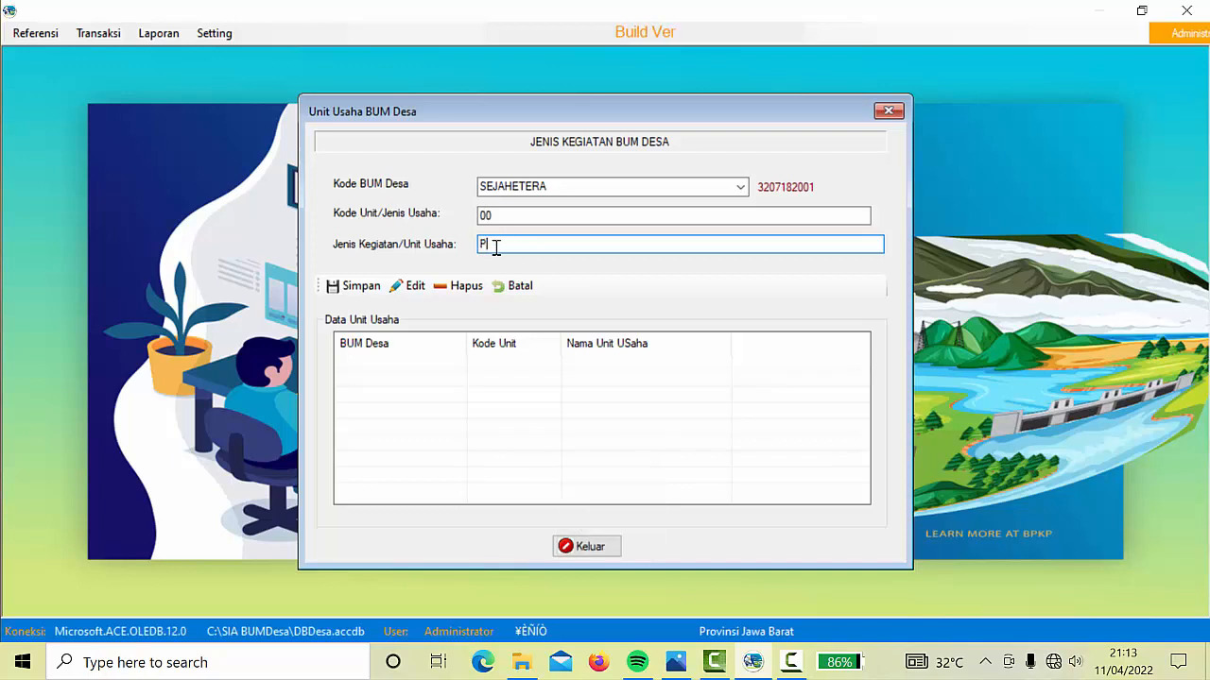
text(USAT)
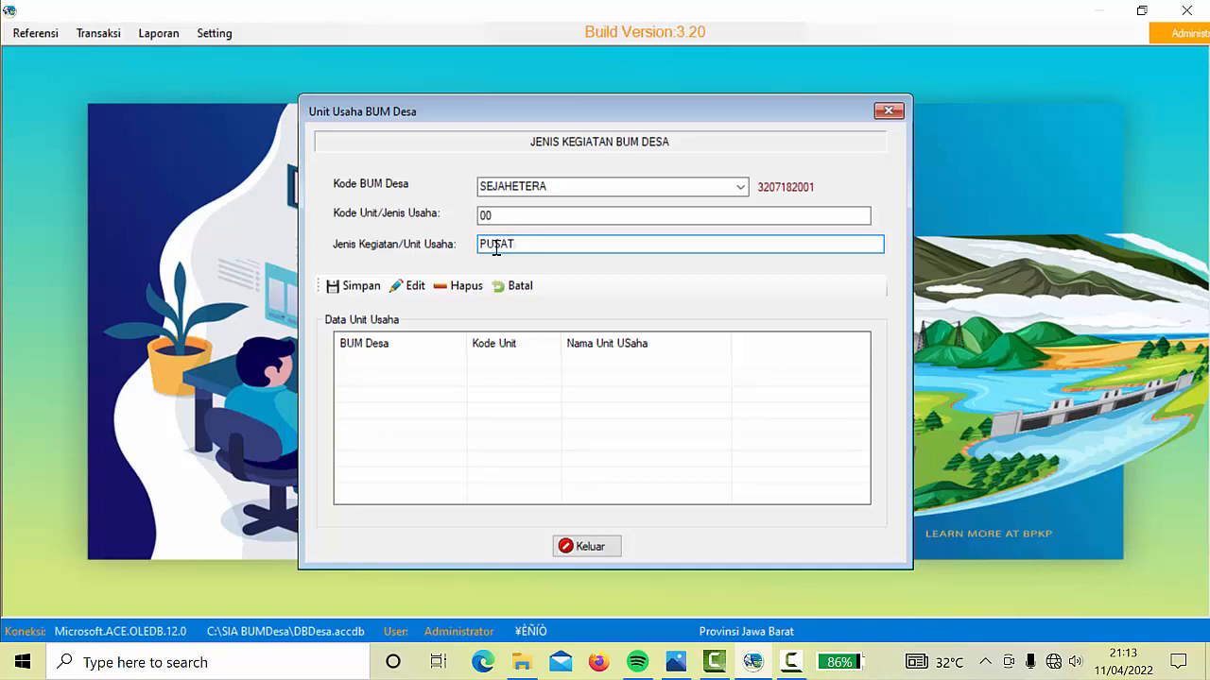
click(371, 288)
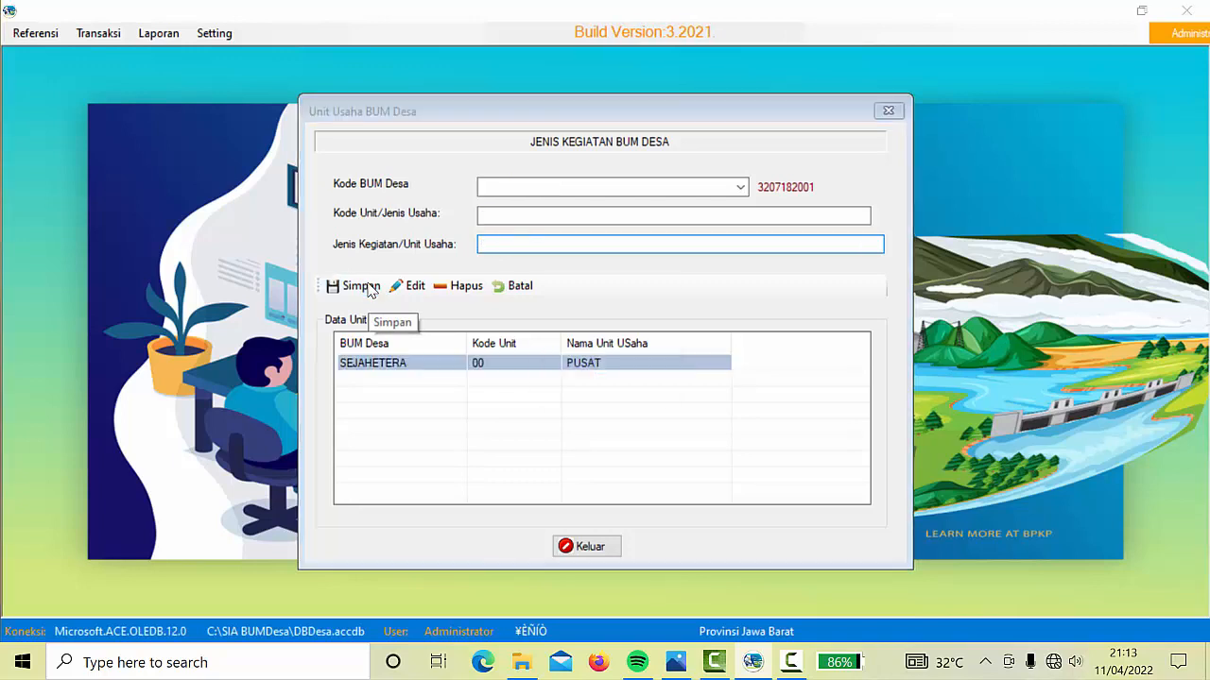
click(642, 396)
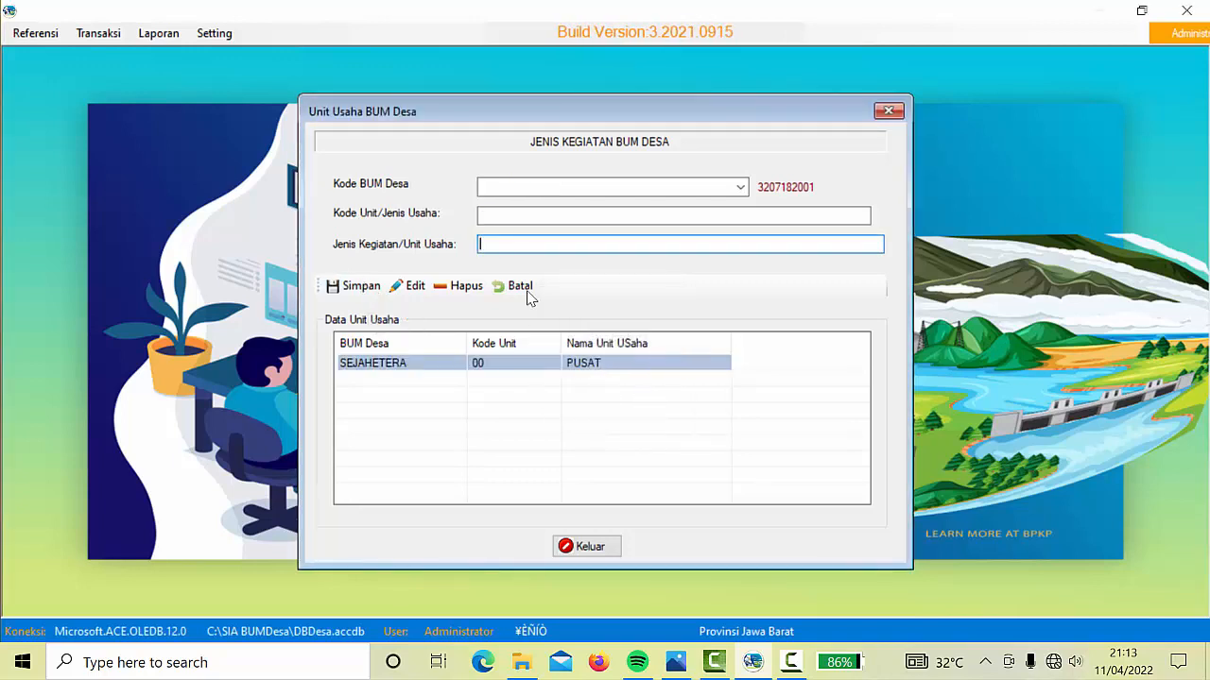
Add and save business unit 01 'Jasa Keuangan/SP' under SEJAHETERA
click(740, 188)
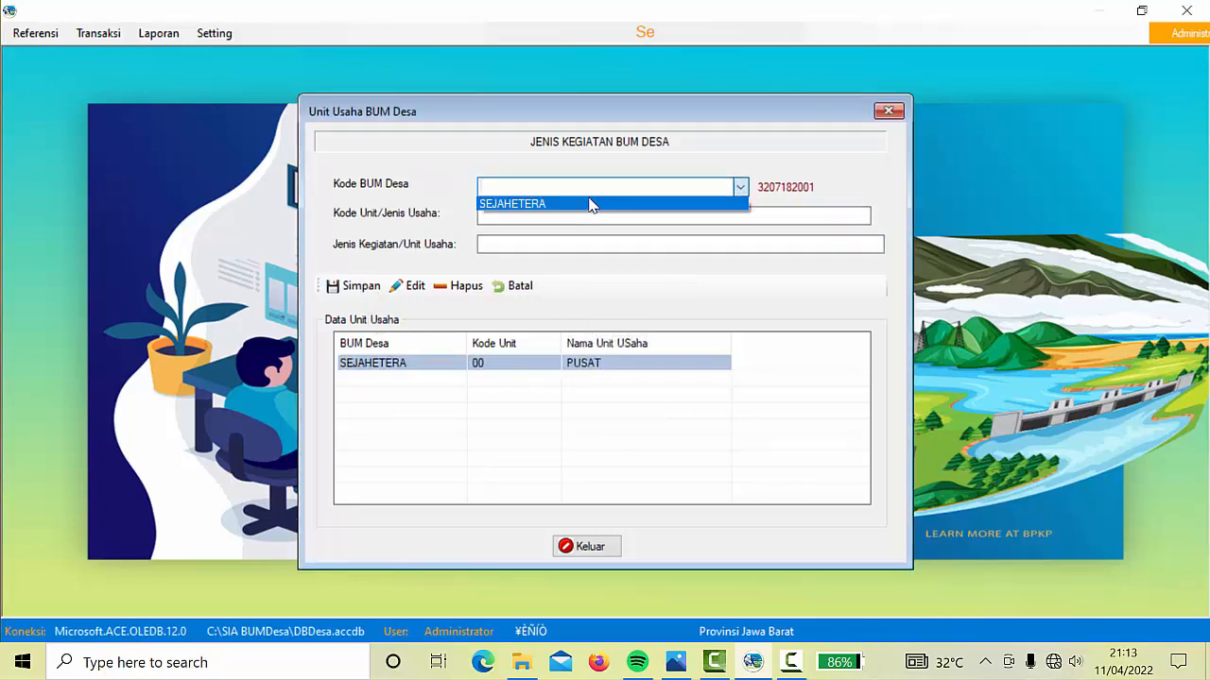
click(589, 203)
click(702, 216)
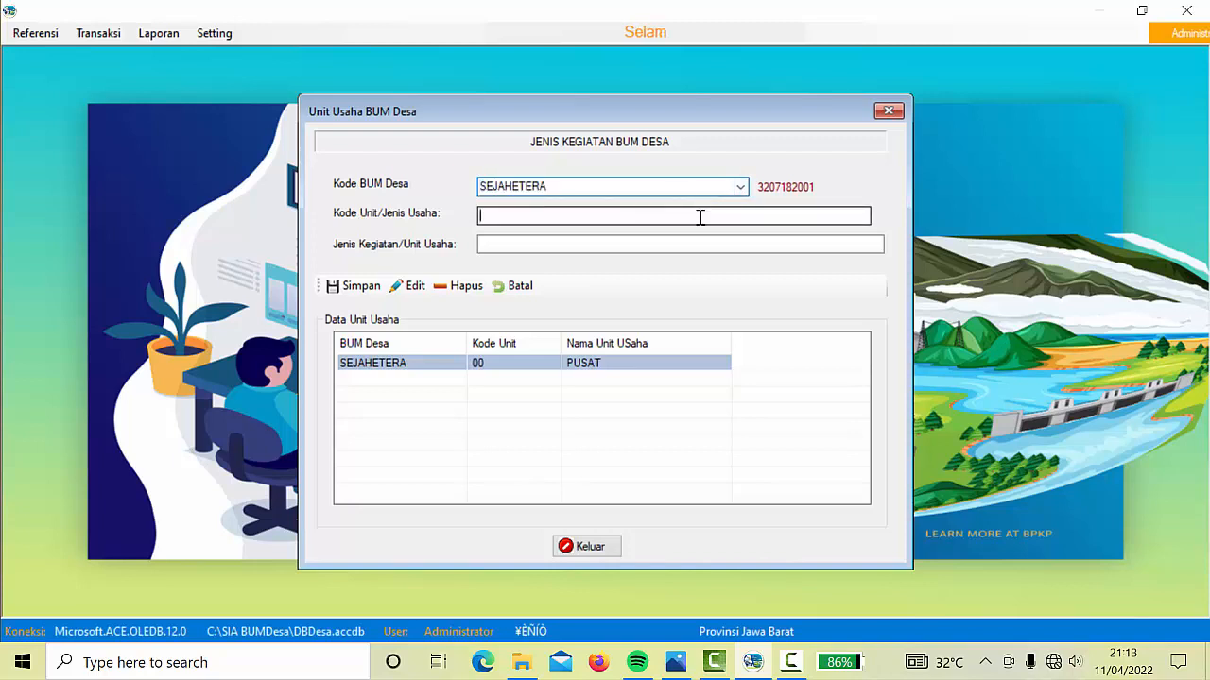
text(01)
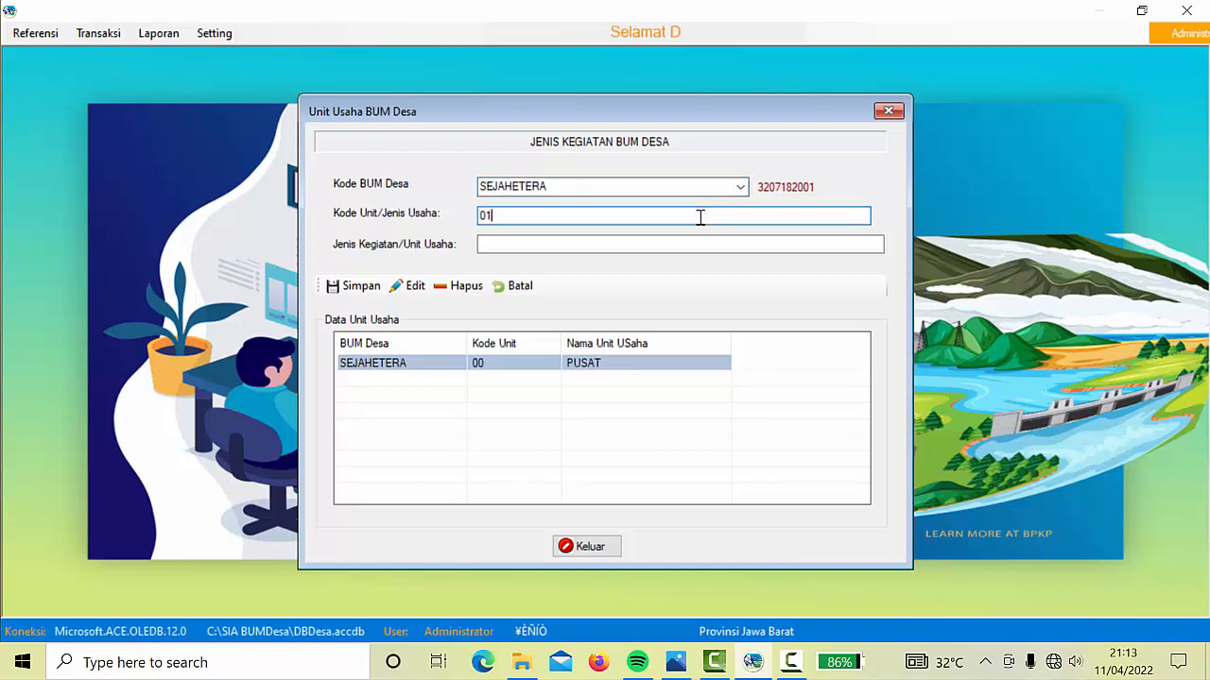
click(516, 248)
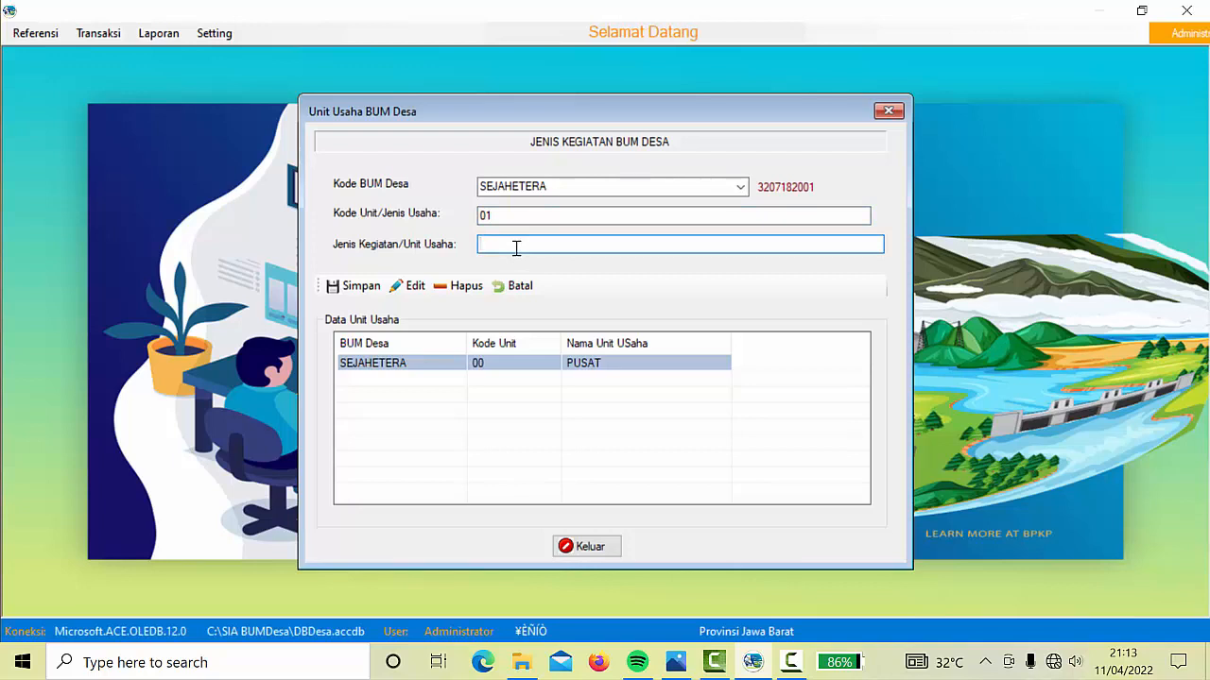
text(JASA)
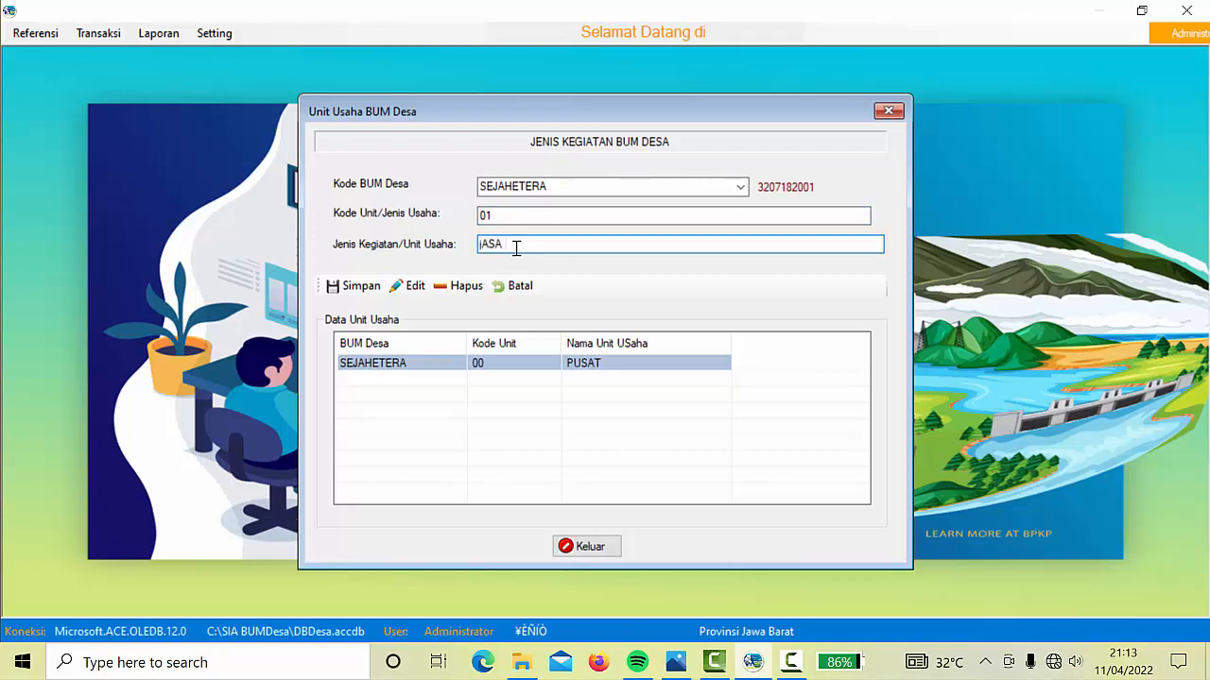
key(BackSpace)
key(BackSpace)
key(BackSpace)
key(BackSpace)
key(BackSpace)
key(Caps_Lock)
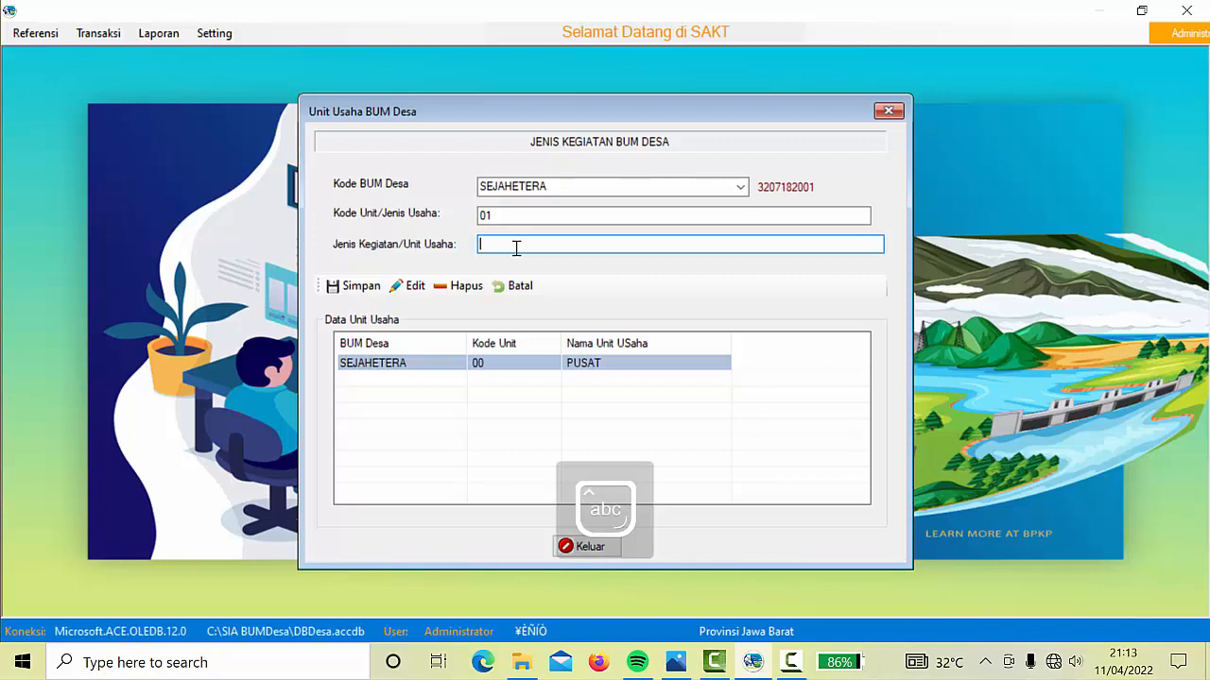
text(Jasa Ke)
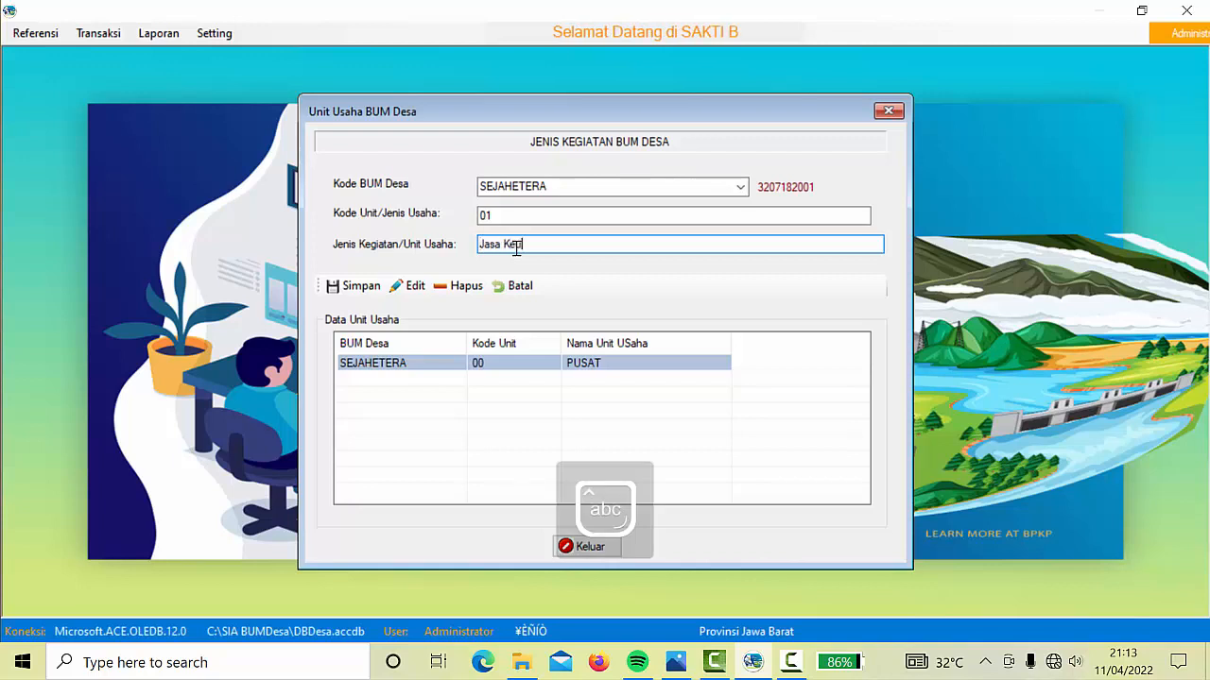
text(uangan/)
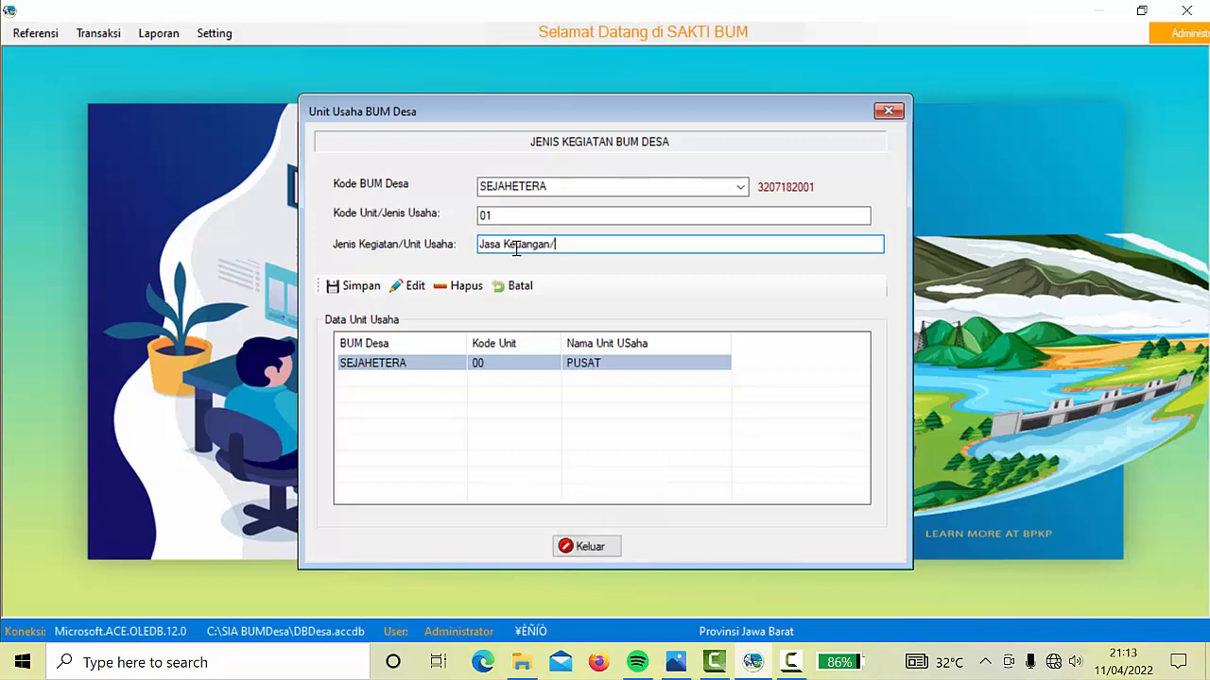
text(SP)
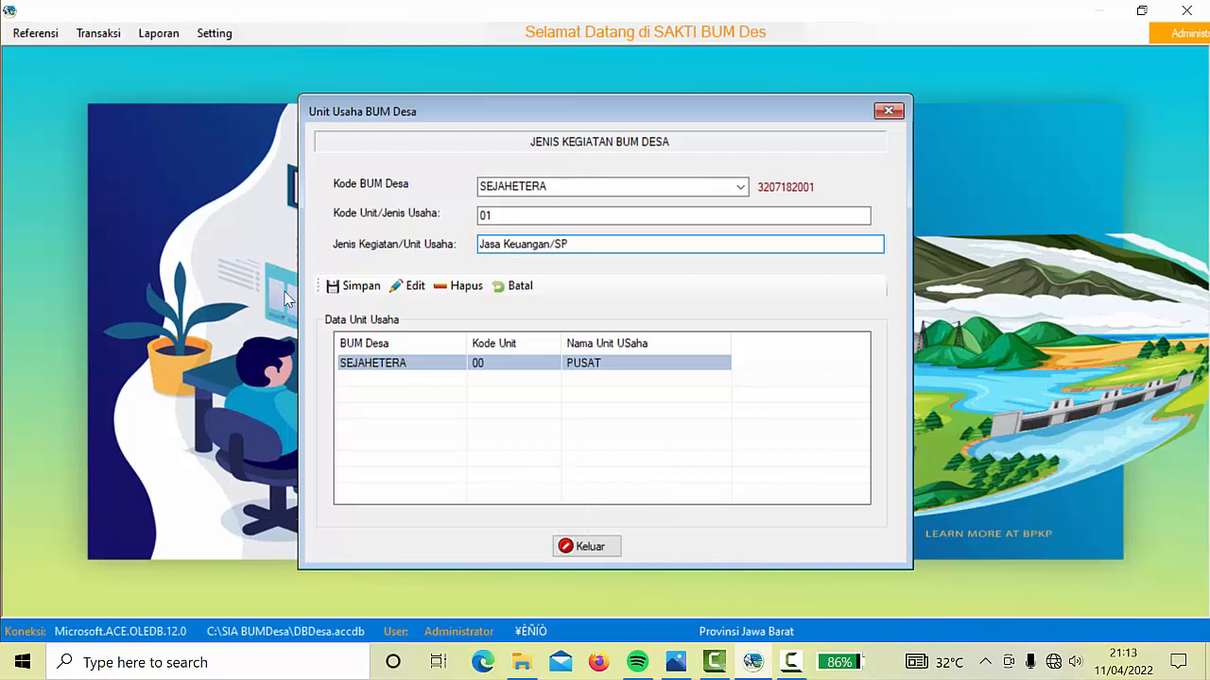
click(359, 287)
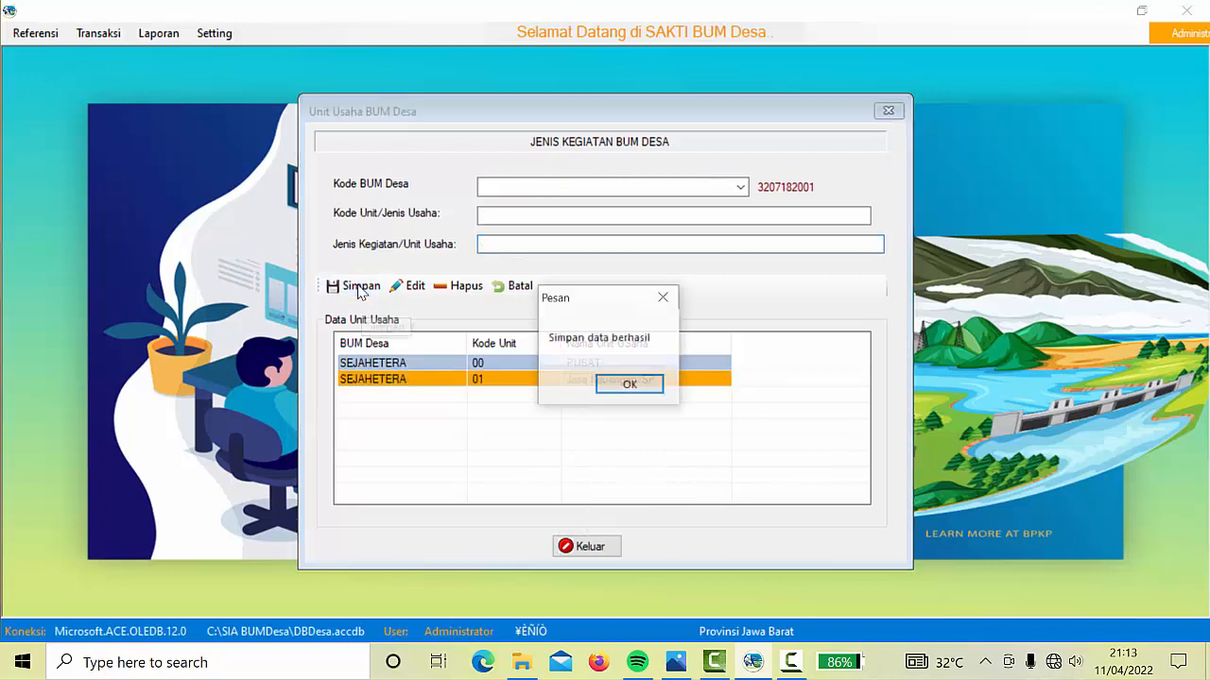
click(627, 388)
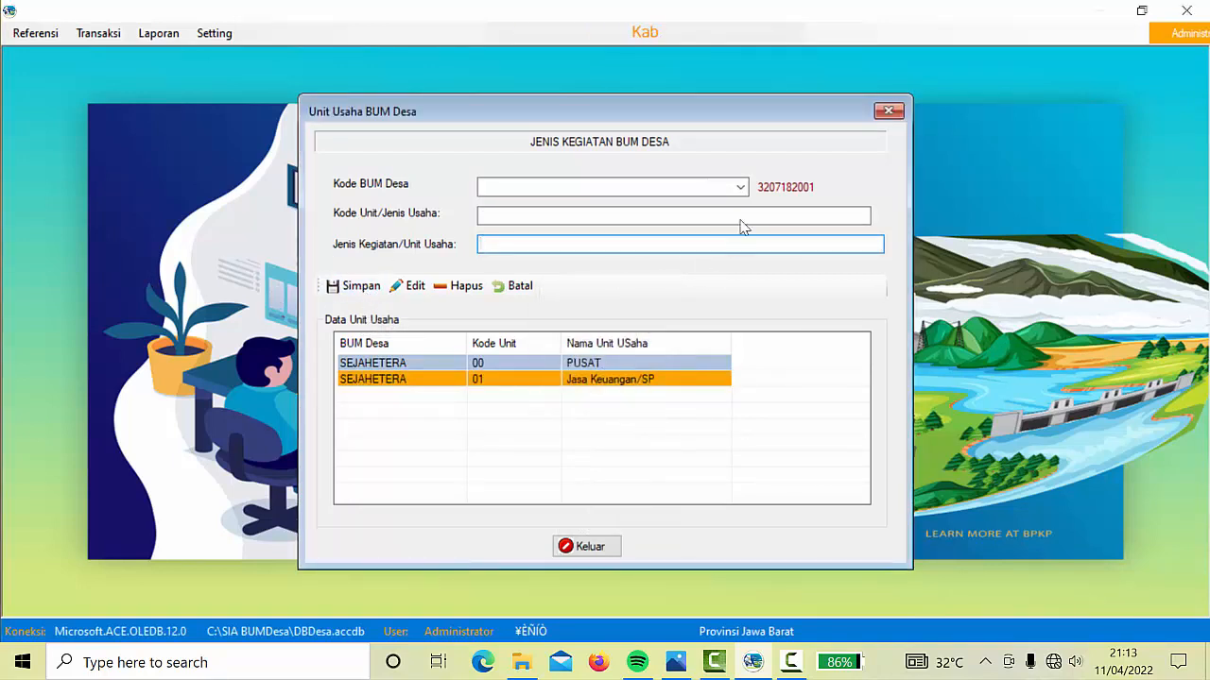
Add and save business unit 02 'Perdagangan Umum' under SEJAHETERA
click(739, 187)
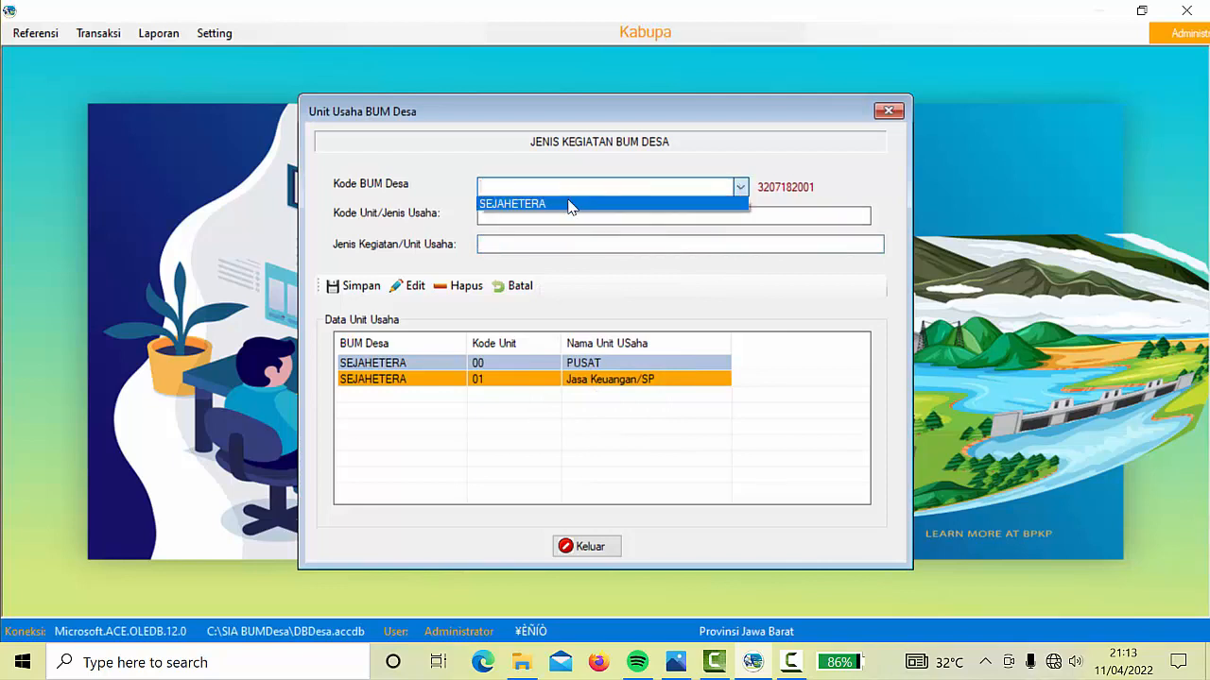
click(570, 206)
click(517, 214)
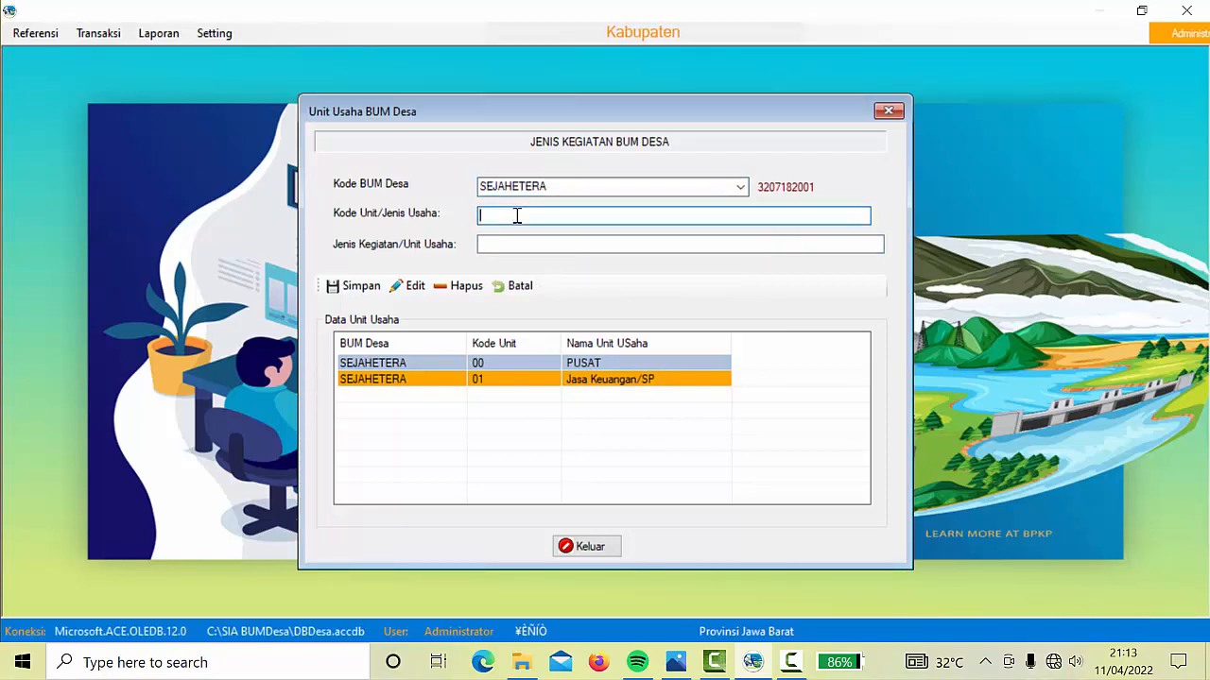
text(02)
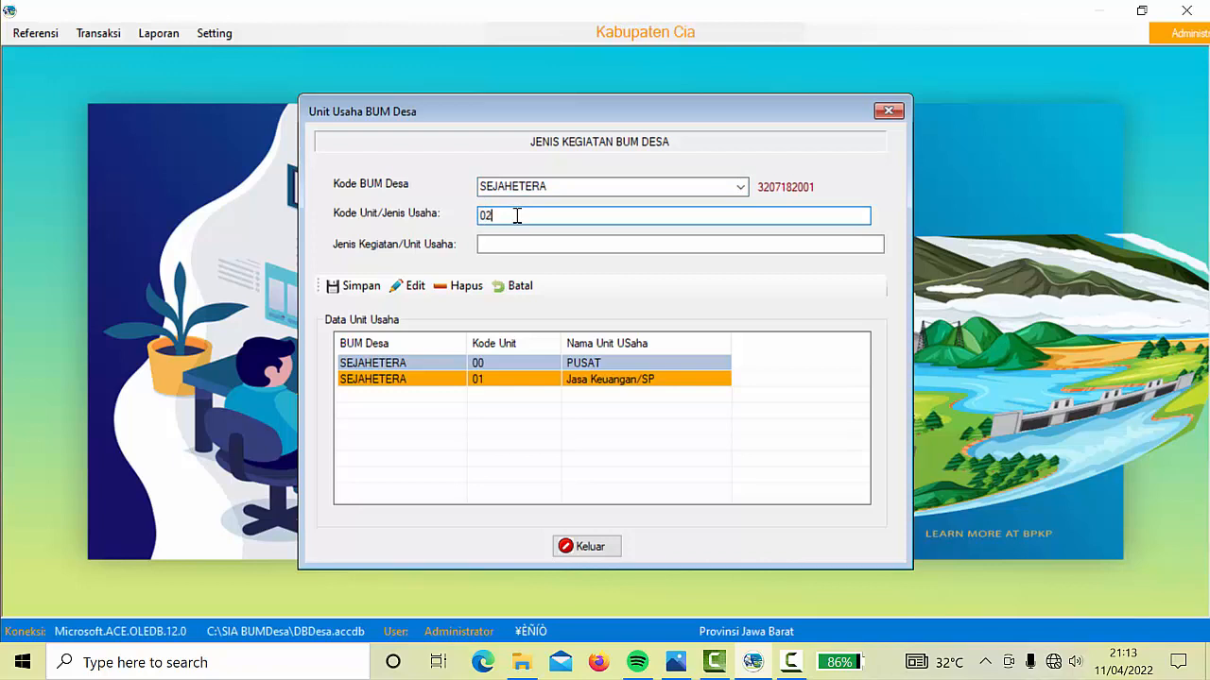
click(496, 246)
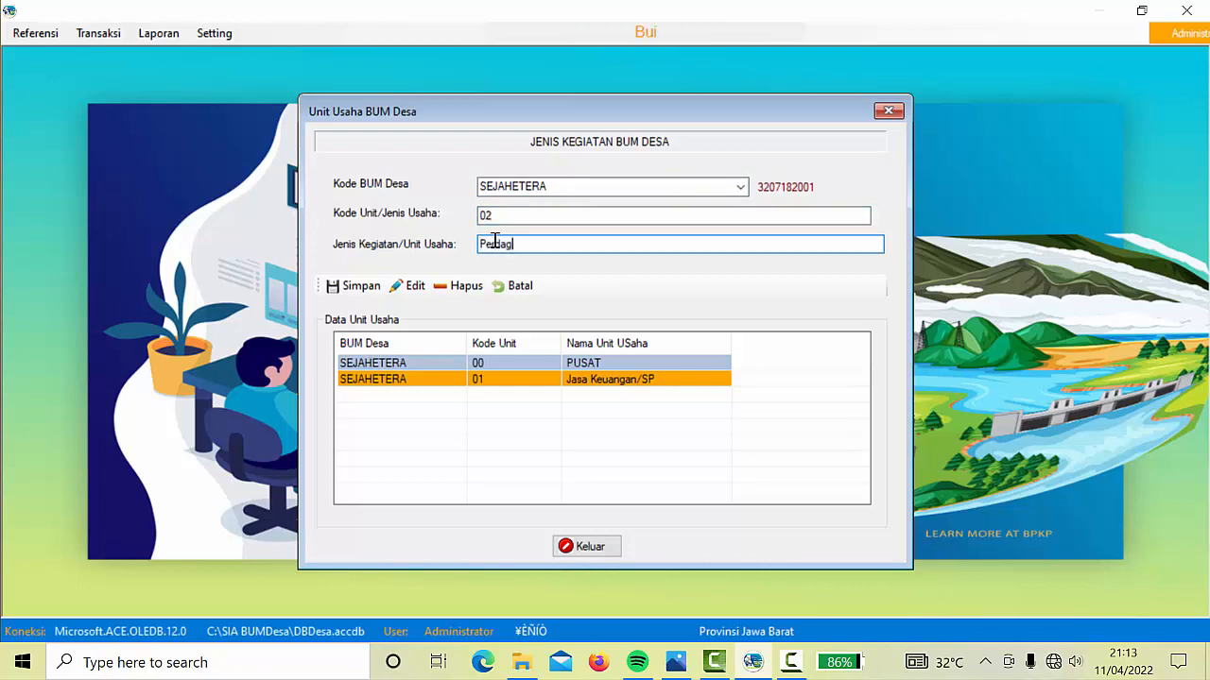
text(Perdagangan umum)
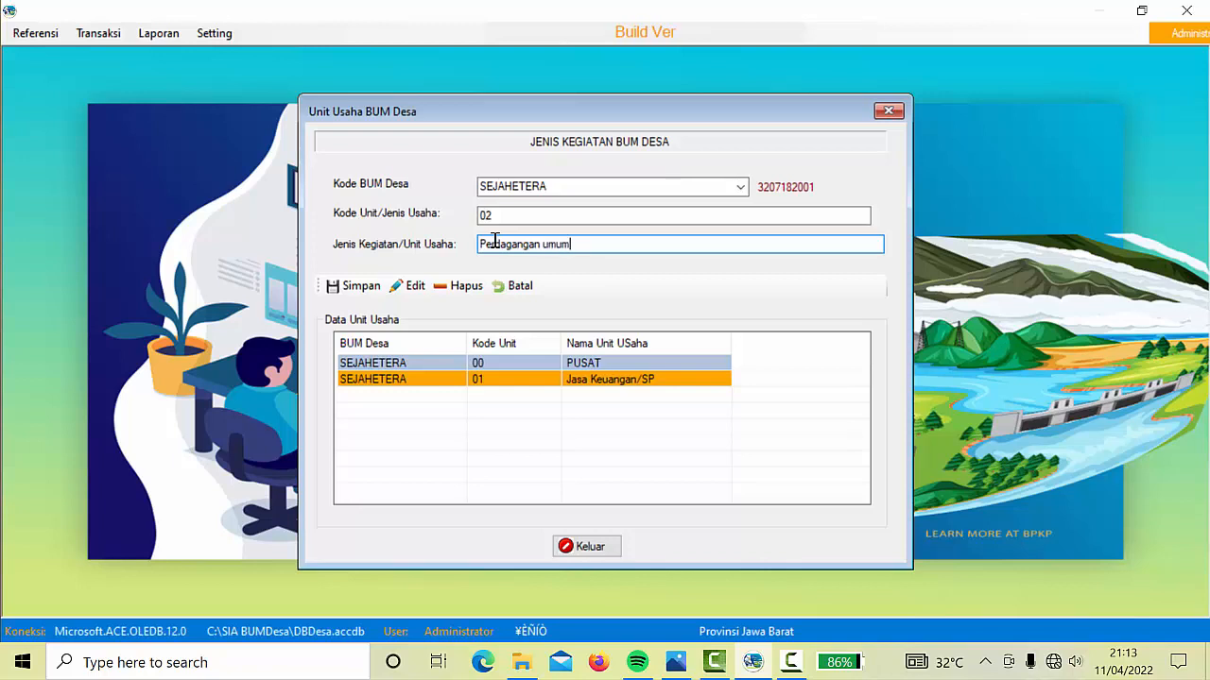
key(BackSpace)
key(BackSpace)
key(BackSpace)
key(BackSpace)
text(Umum)
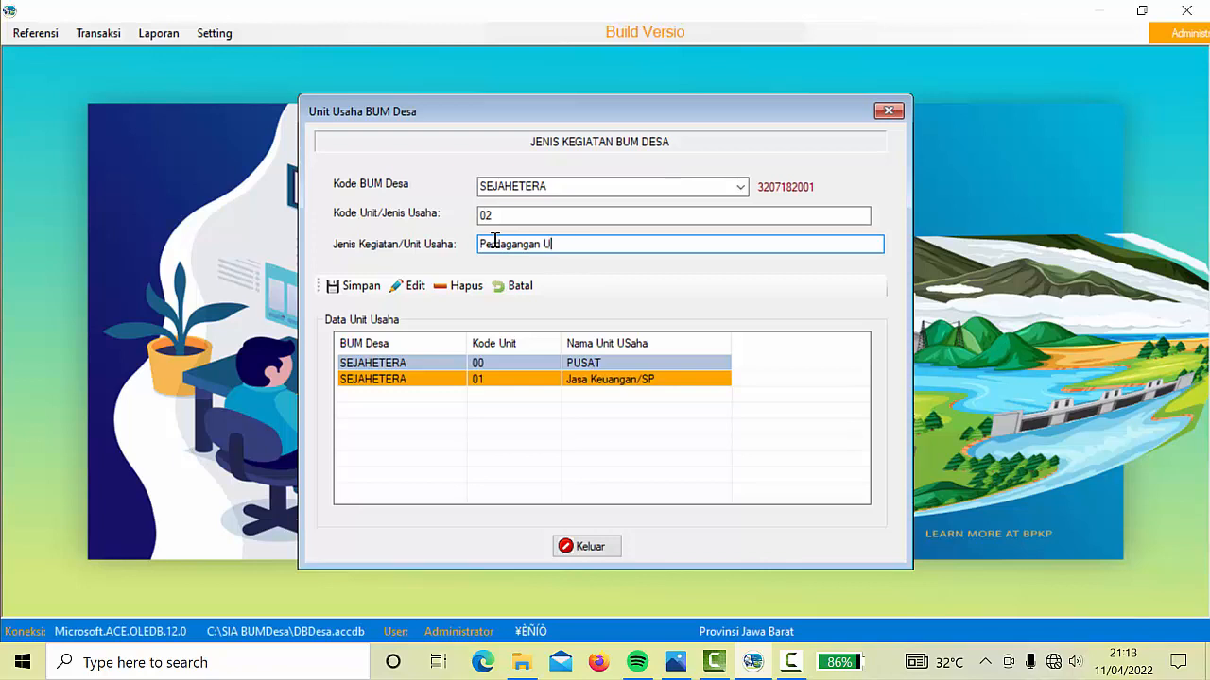
click(348, 285)
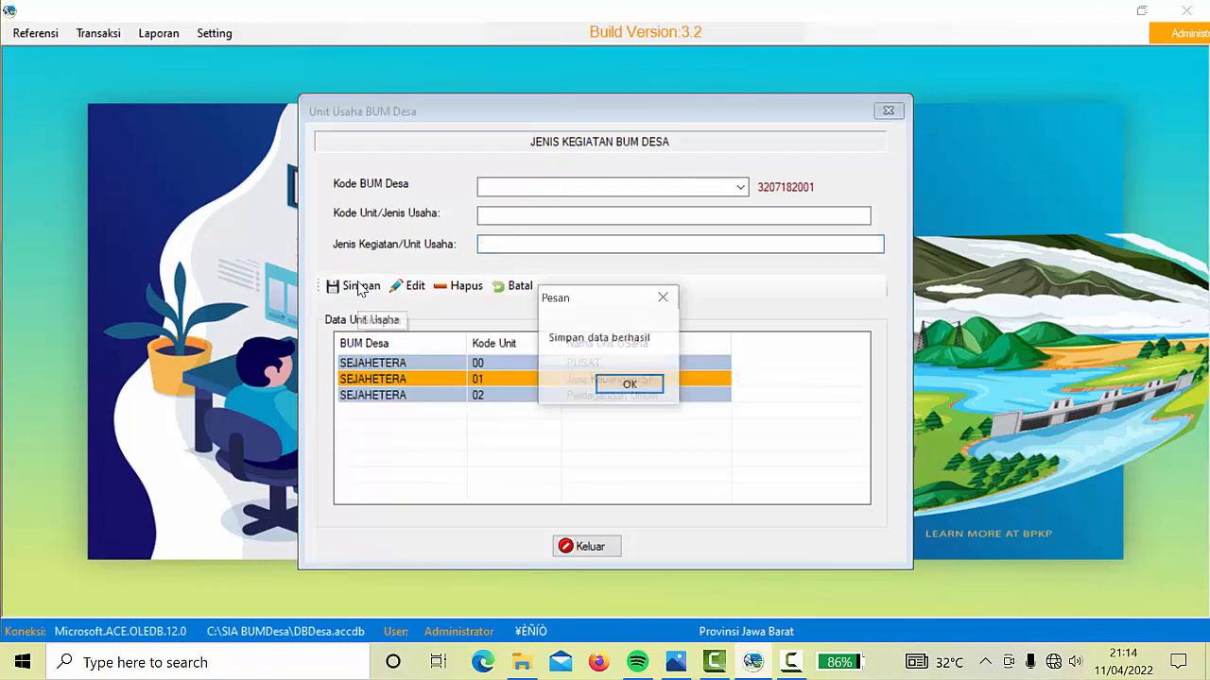
click(630, 384)
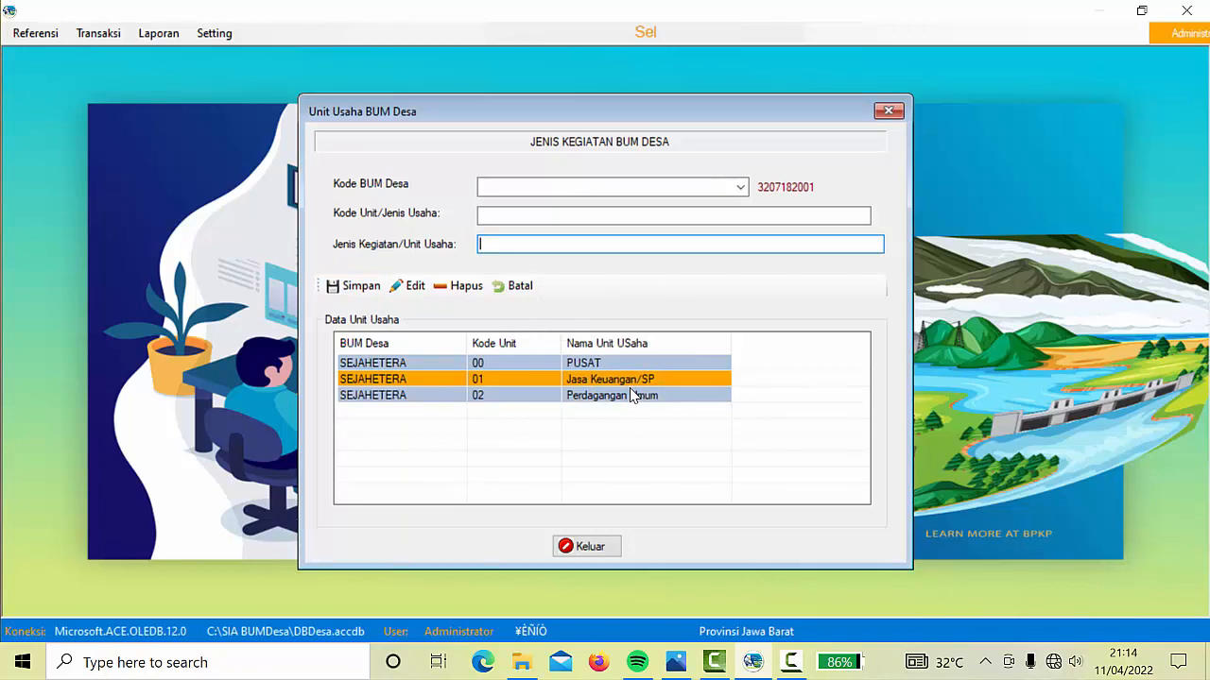
Close Unit Usaha BUM Desa and open the Kode Rekening (Data Rekening) form
click(606, 553)
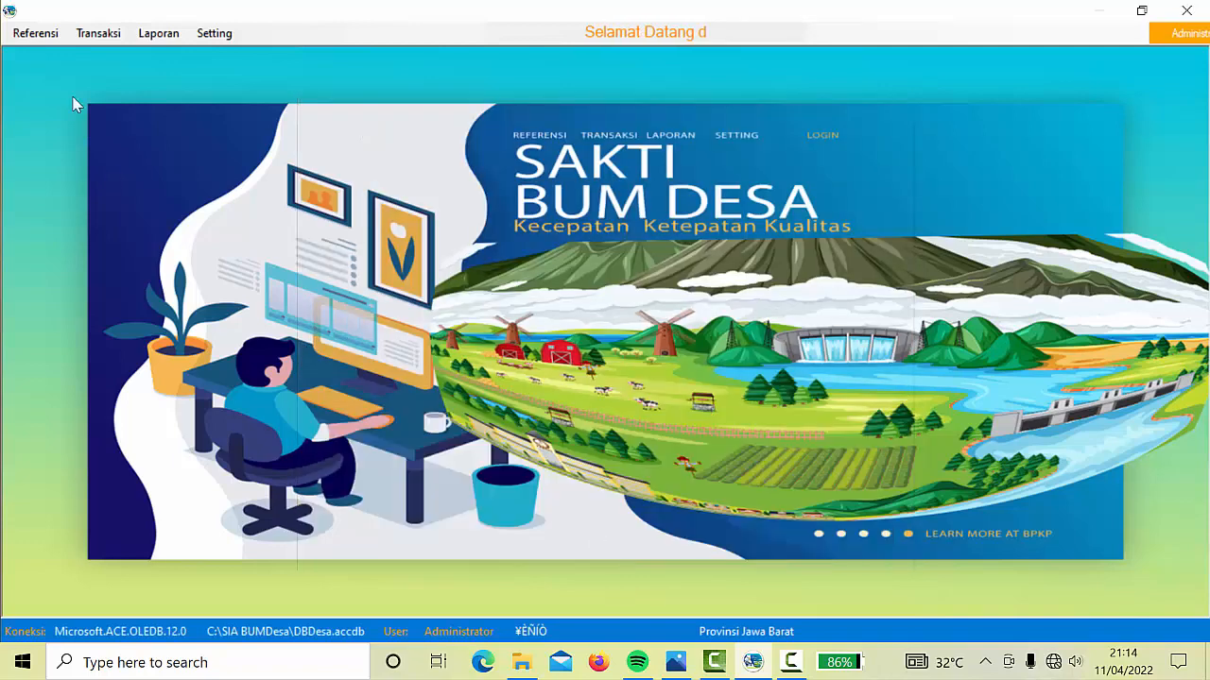
click(35, 33)
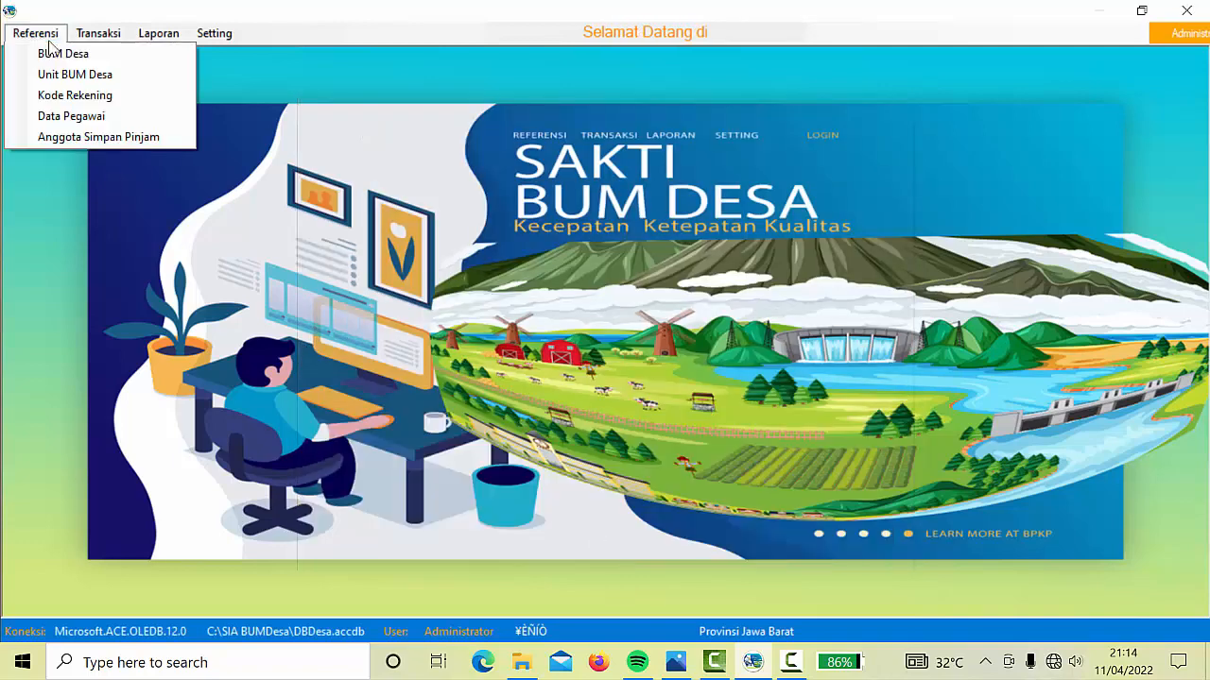
click(90, 96)
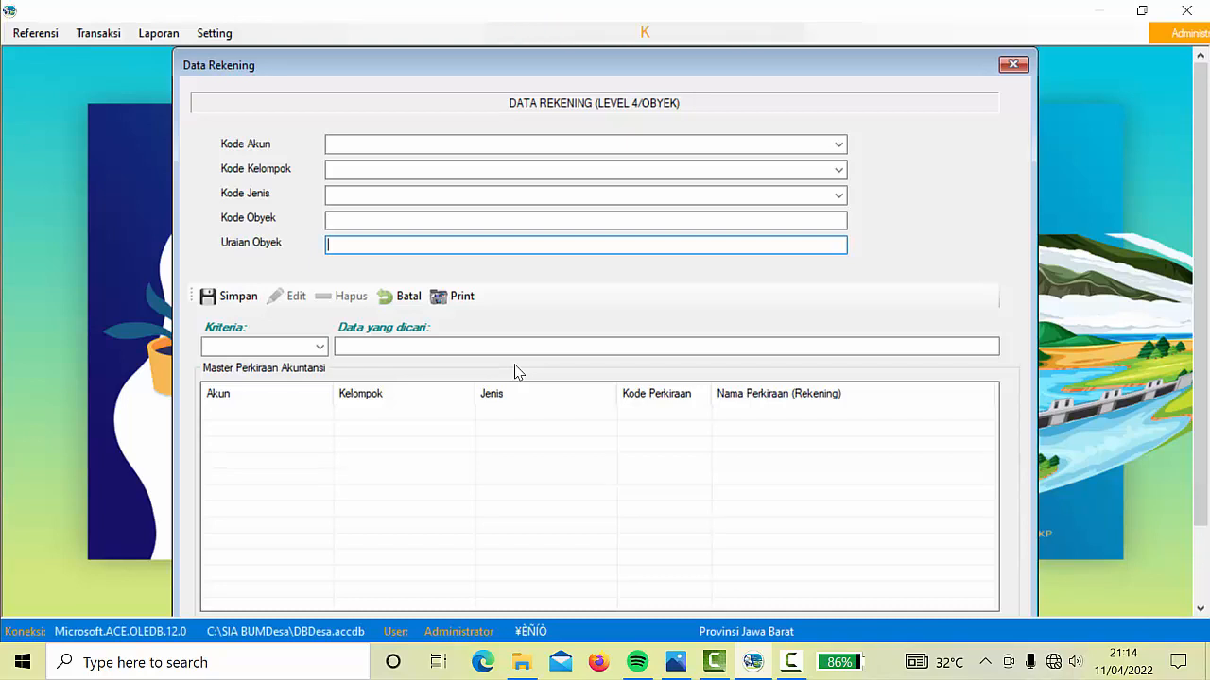
Classify the new account under Aktiva, Aktiva Lancar, Kas dan Setara Kas
click(838, 145)
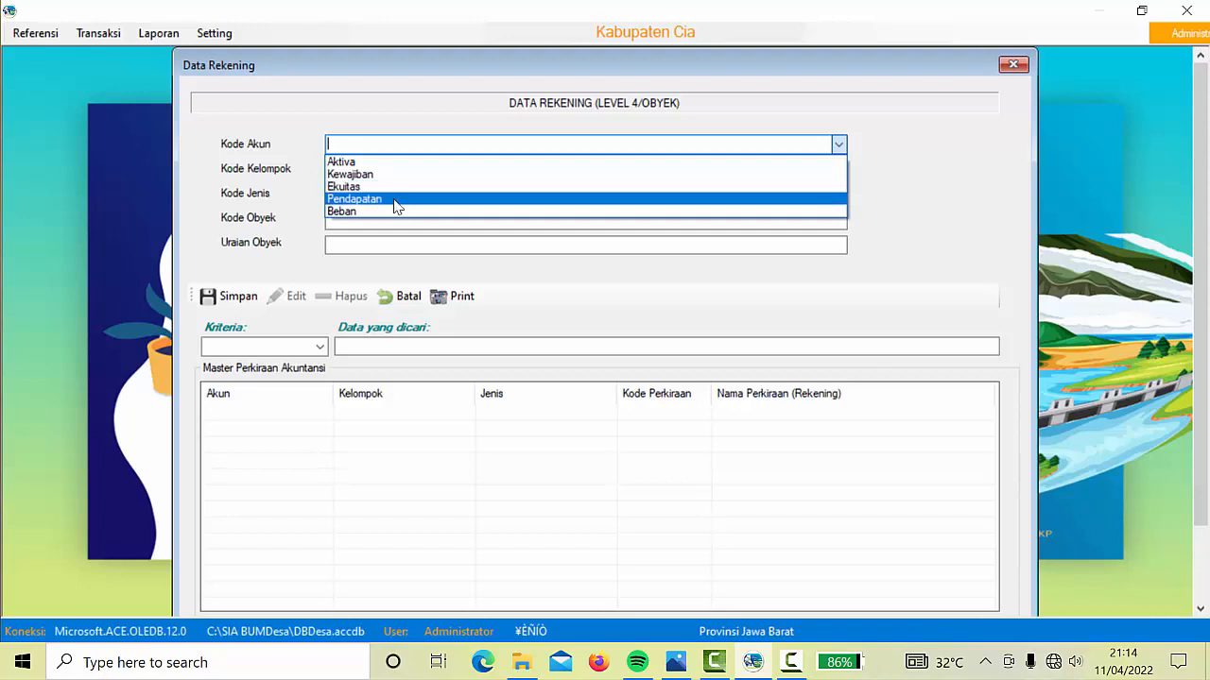
click(352, 163)
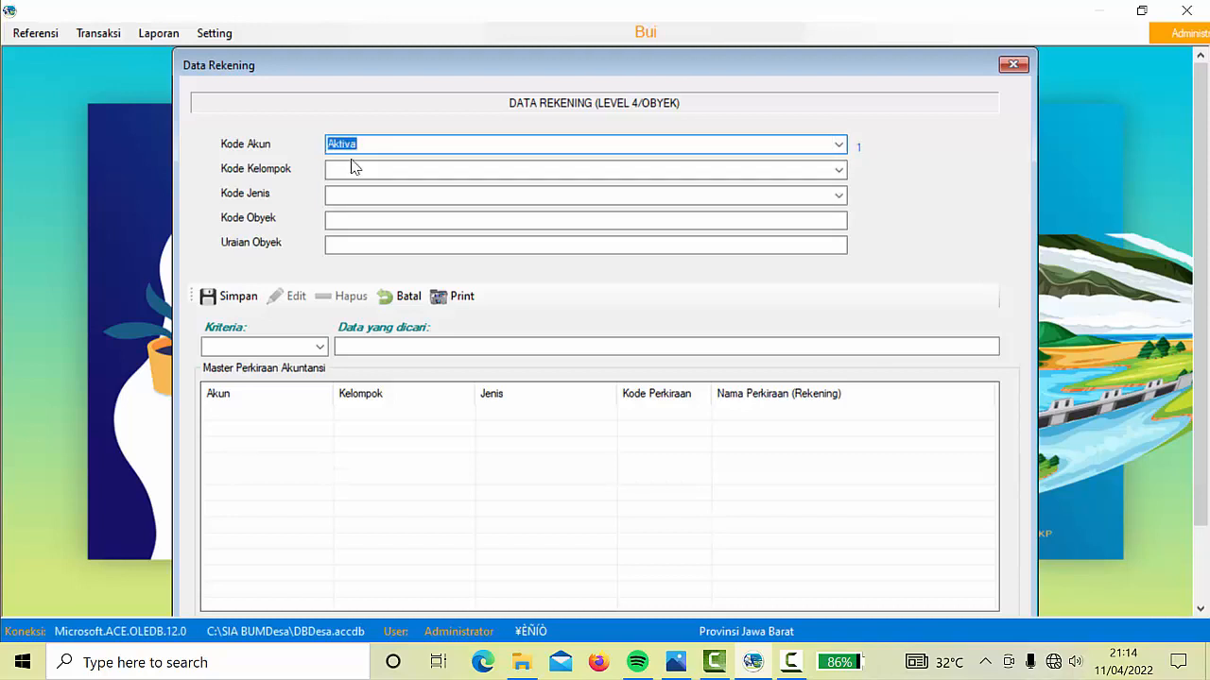
click(838, 171)
click(838, 171)
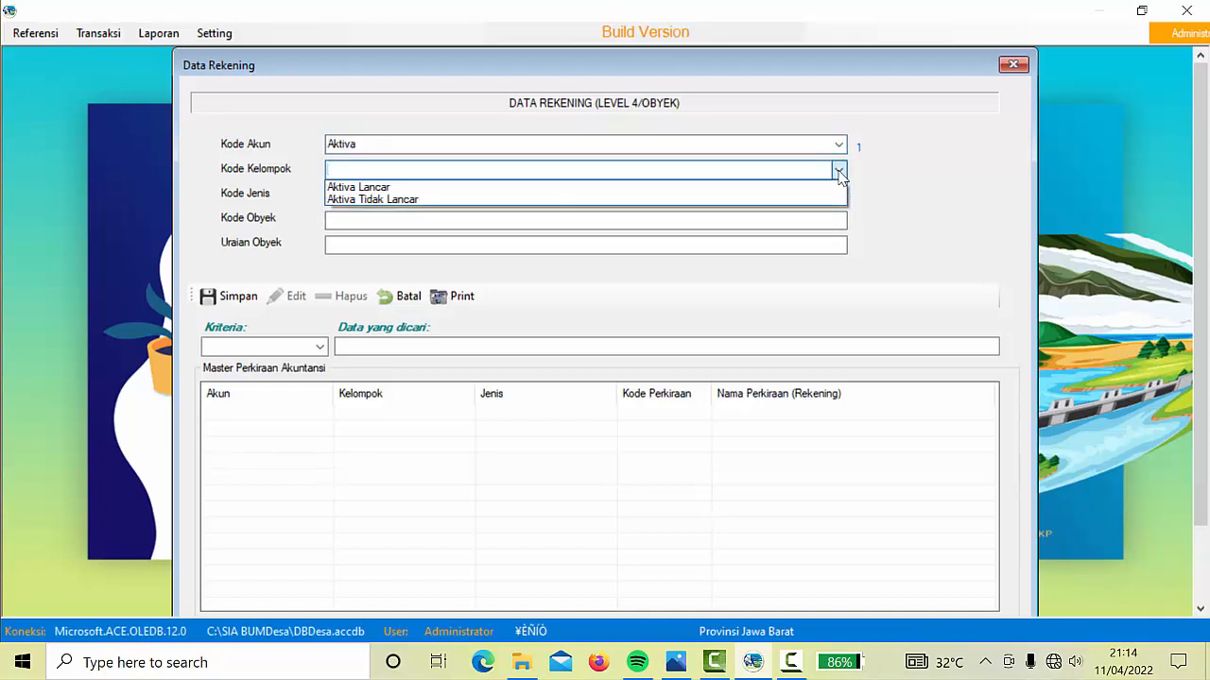
click(380, 189)
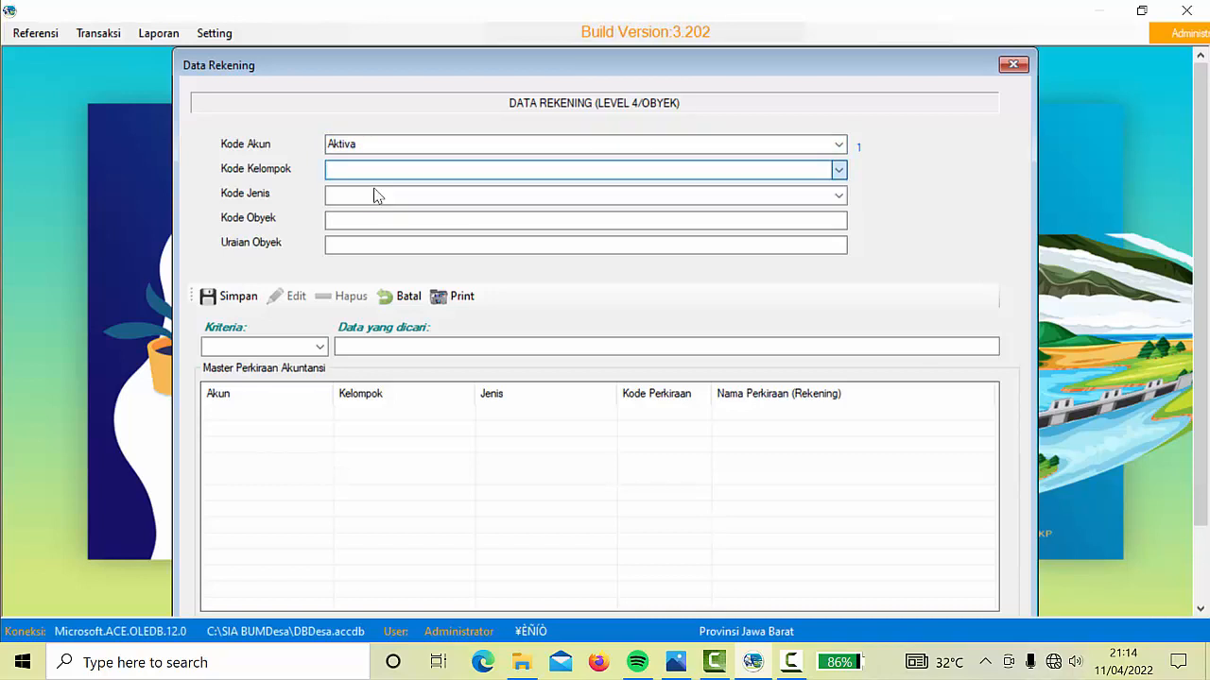
click(838, 195)
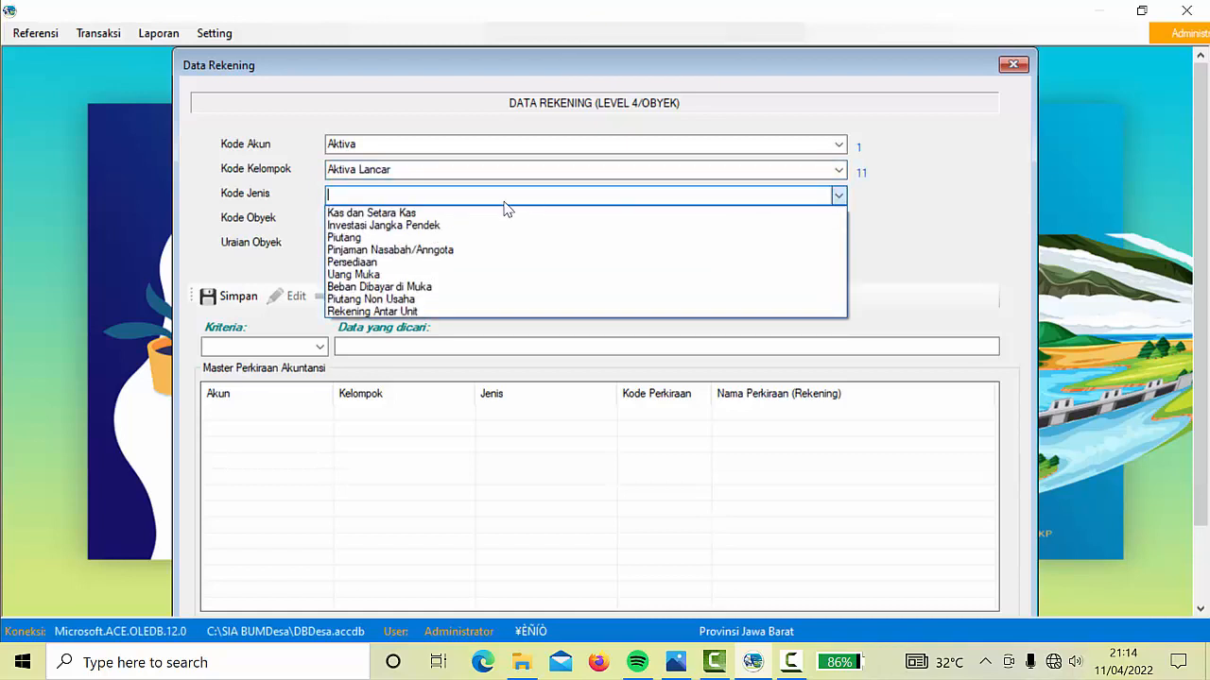
click(410, 215)
Save account 111001 with description 'Kasa di bendahara Pusat'
click(380, 218)
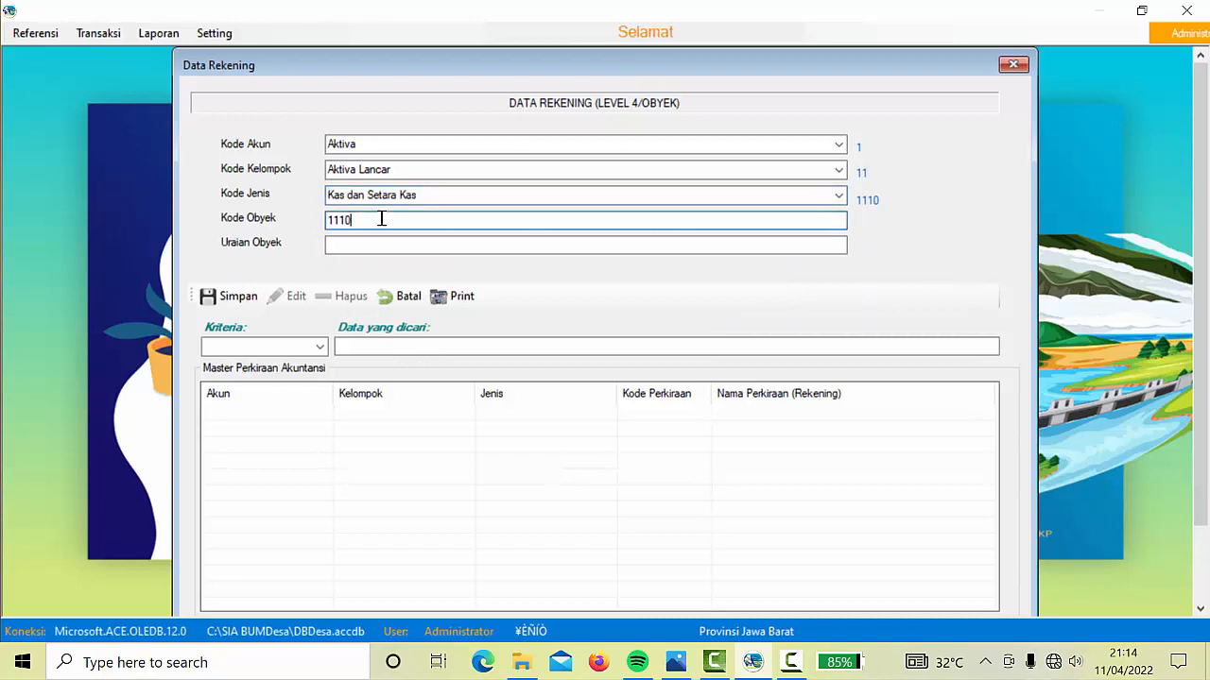
key(Tab)
click(378, 218)
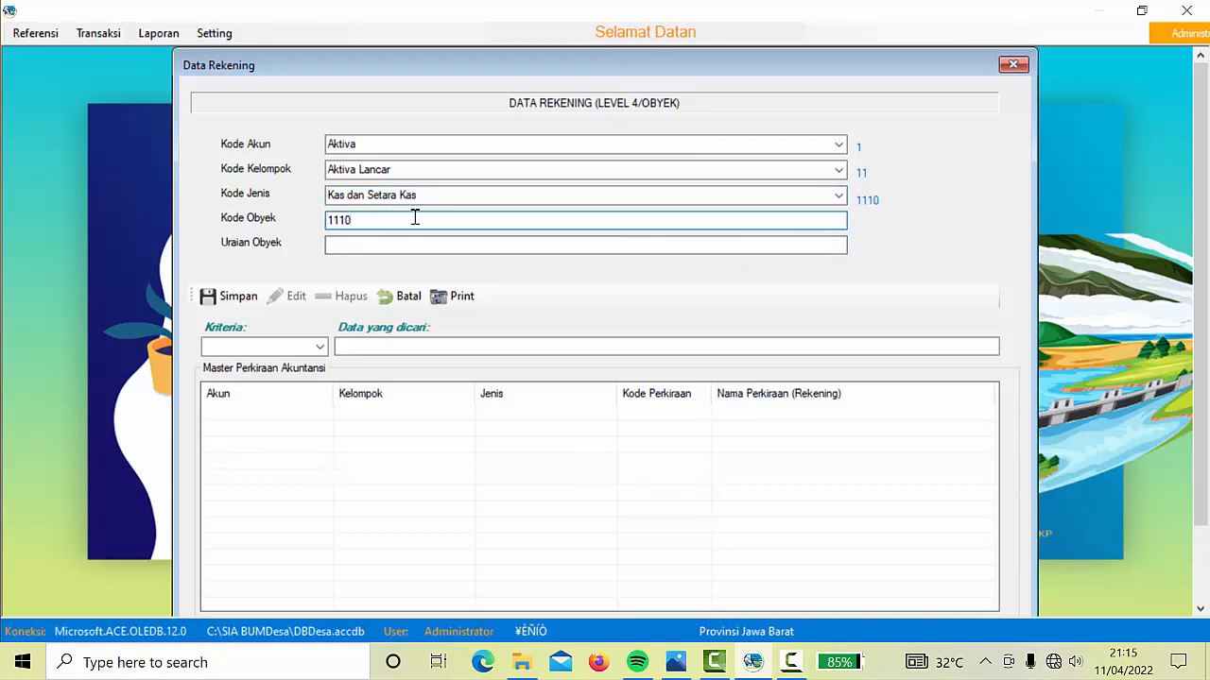
click(471, 245)
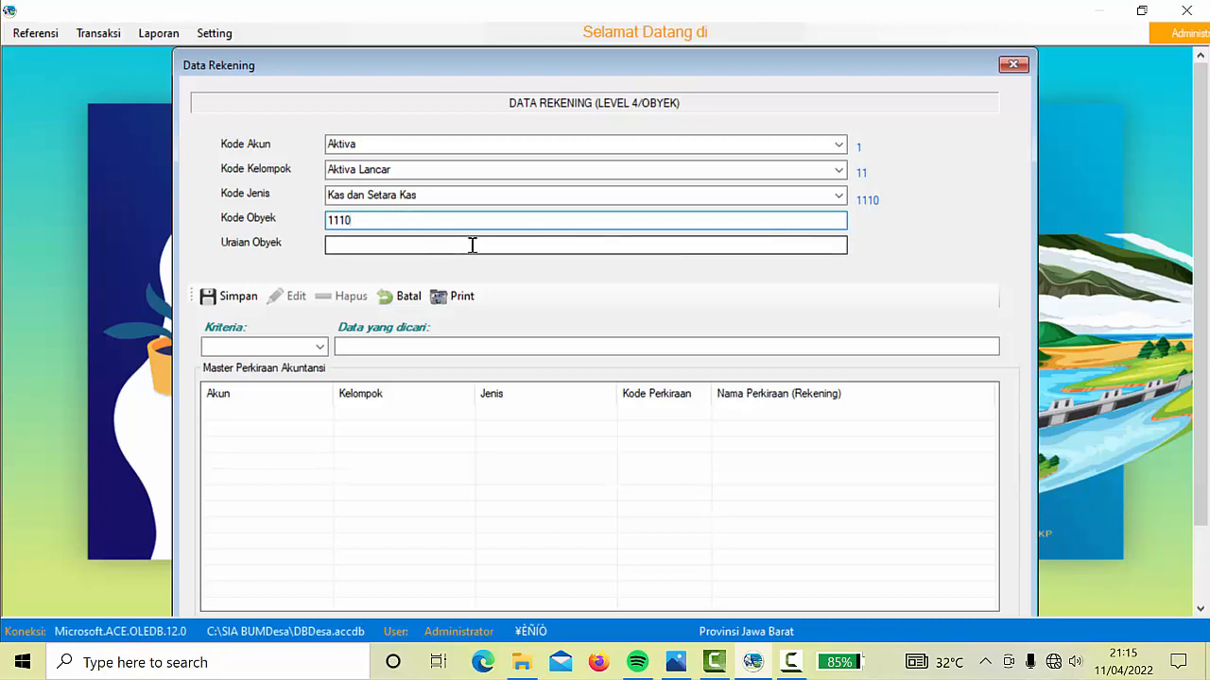
text(01)
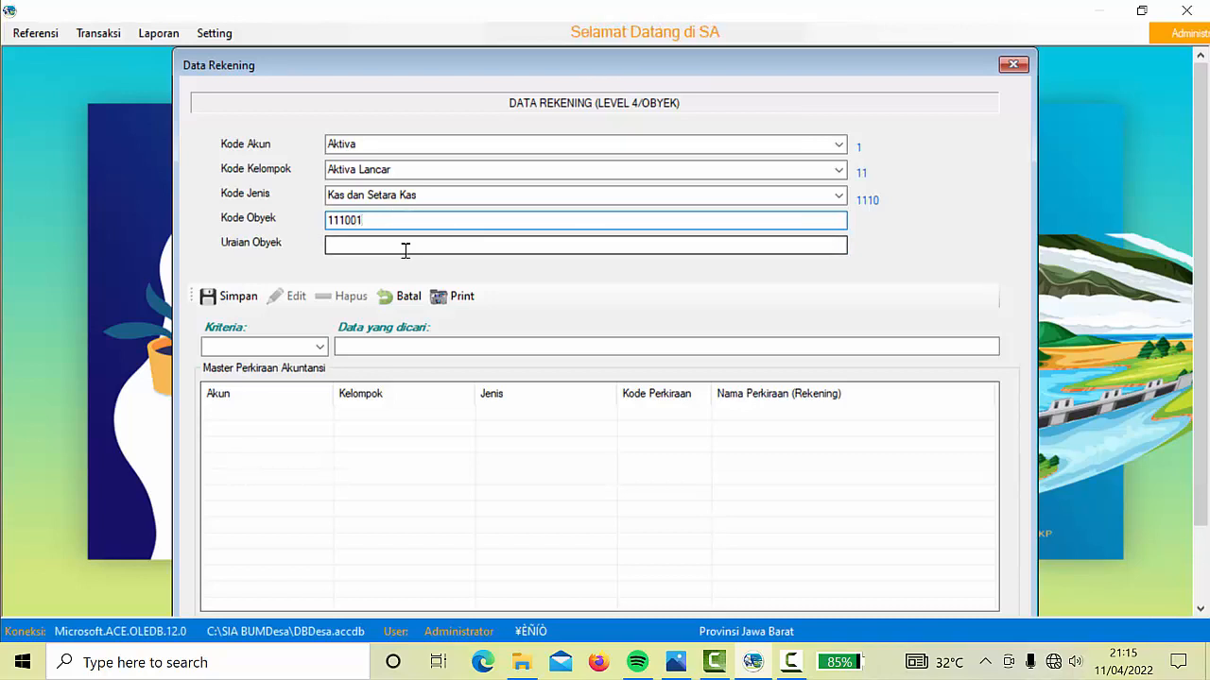
click(356, 243)
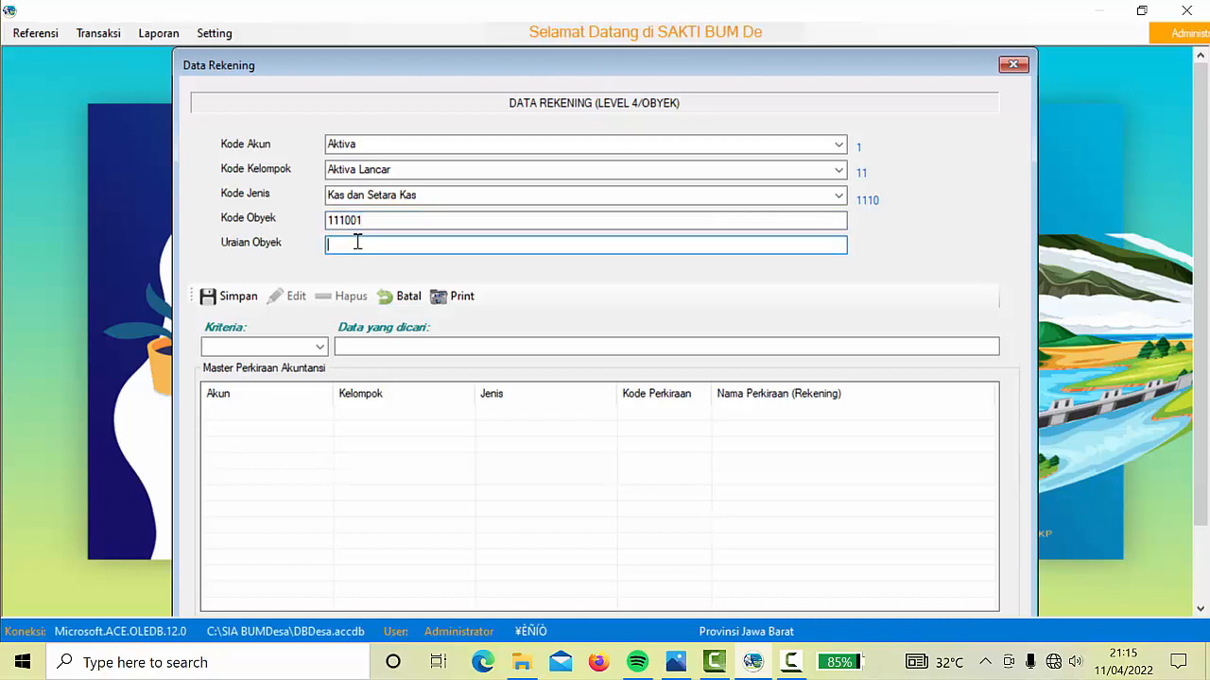
text(Kasa di benda)
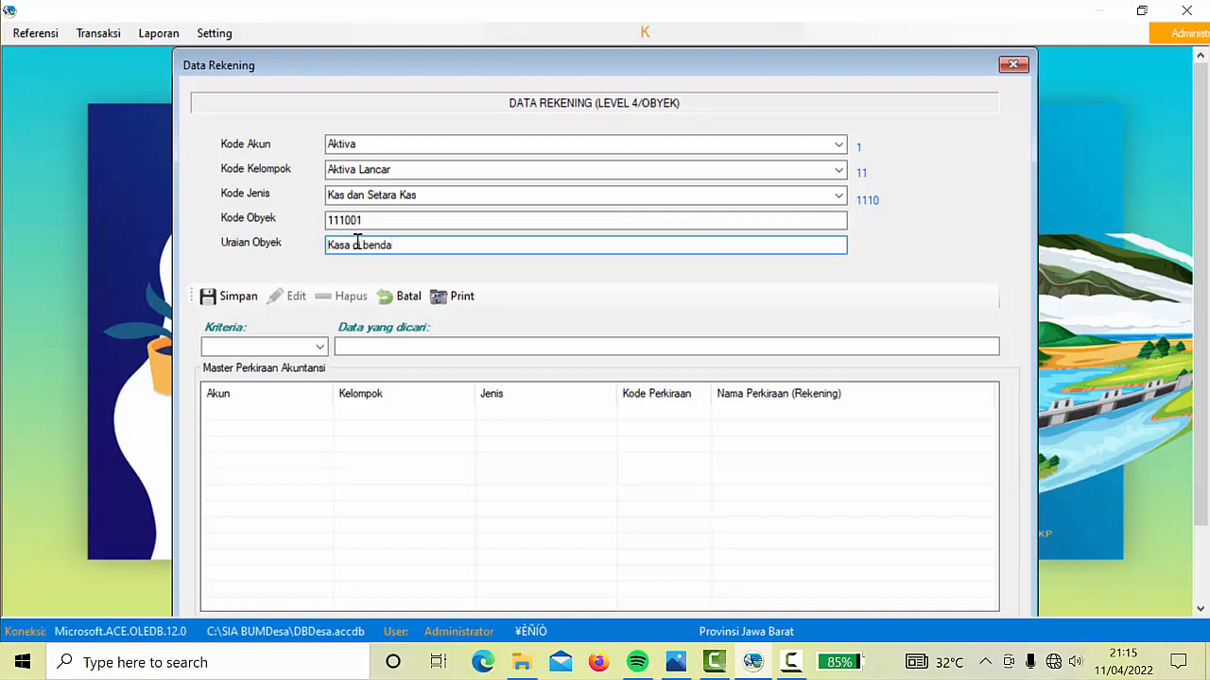
text(hara Pusat)
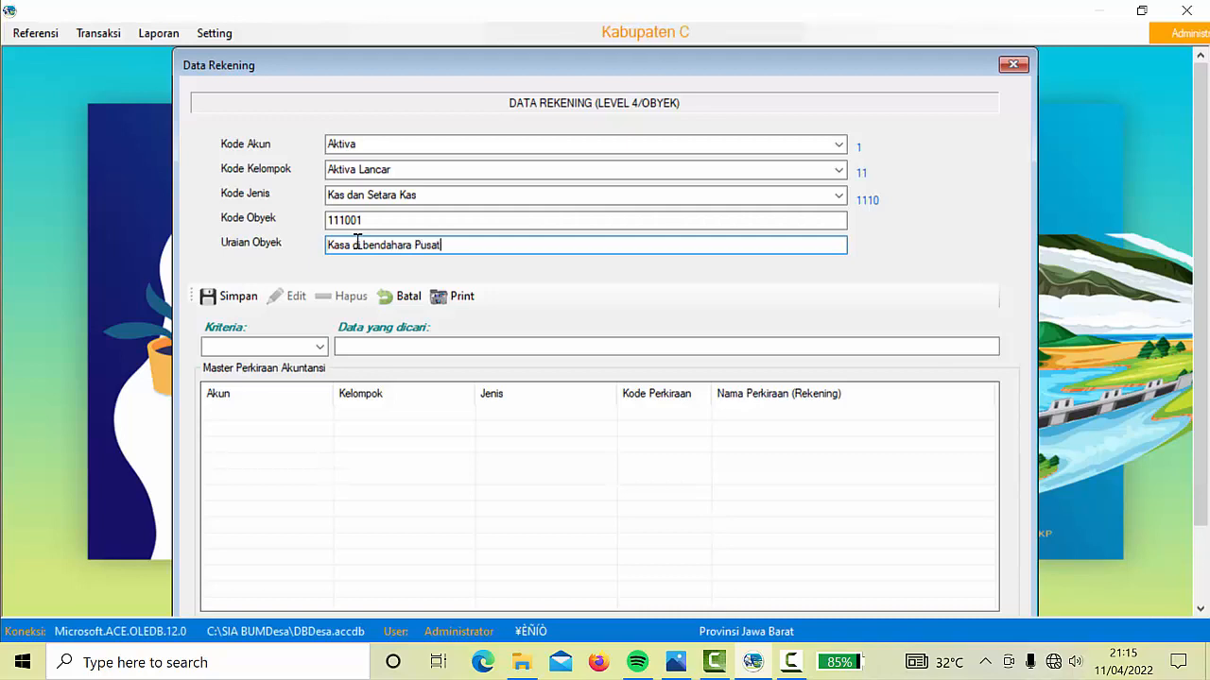
click(237, 299)
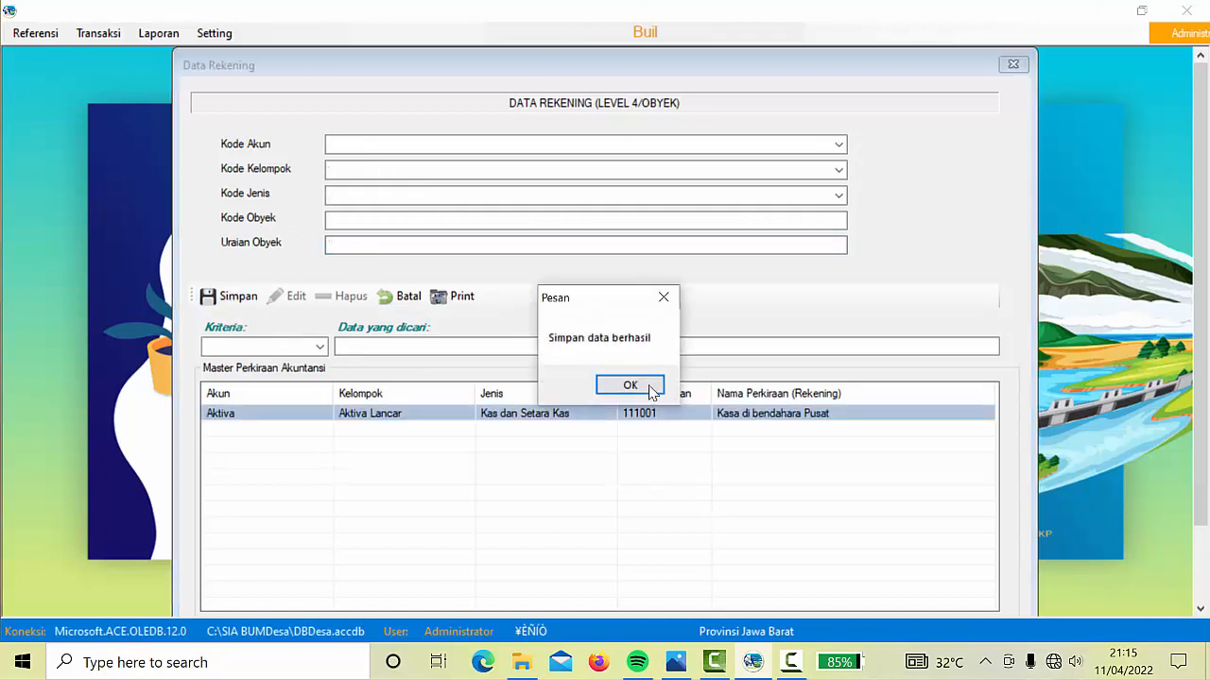
click(630, 386)
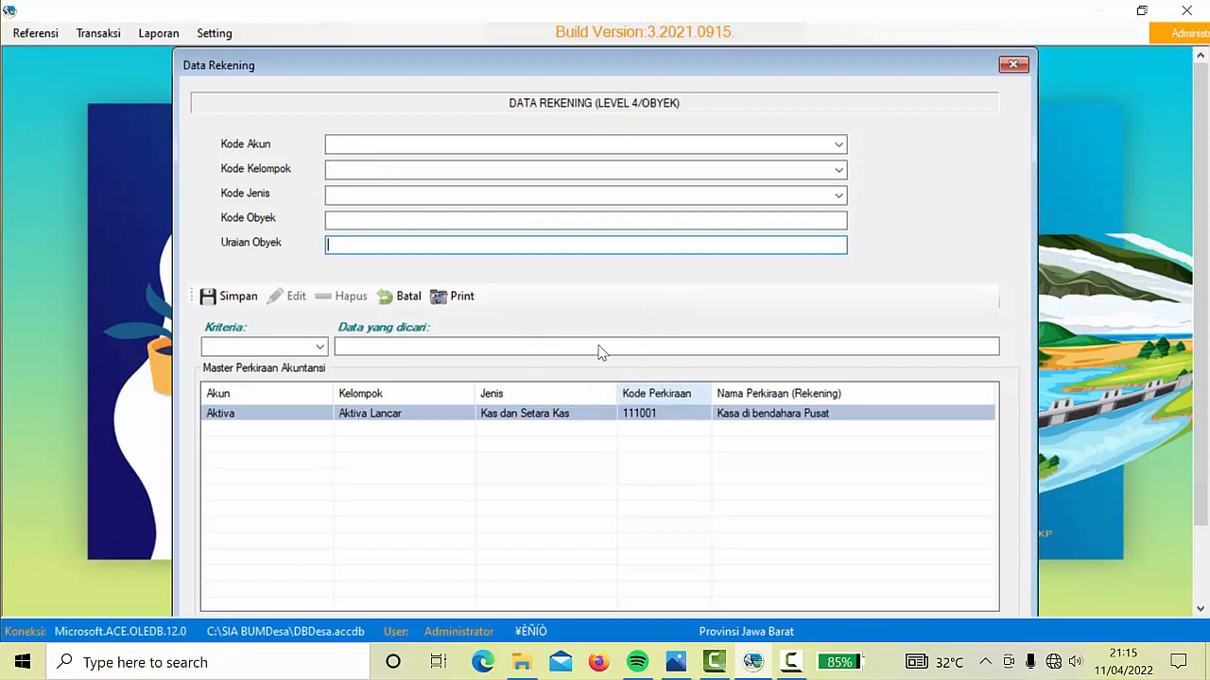
Classify the new account as Aktiva > Aktiva Lancar > Kas dan Setara Kas
click(839, 144)
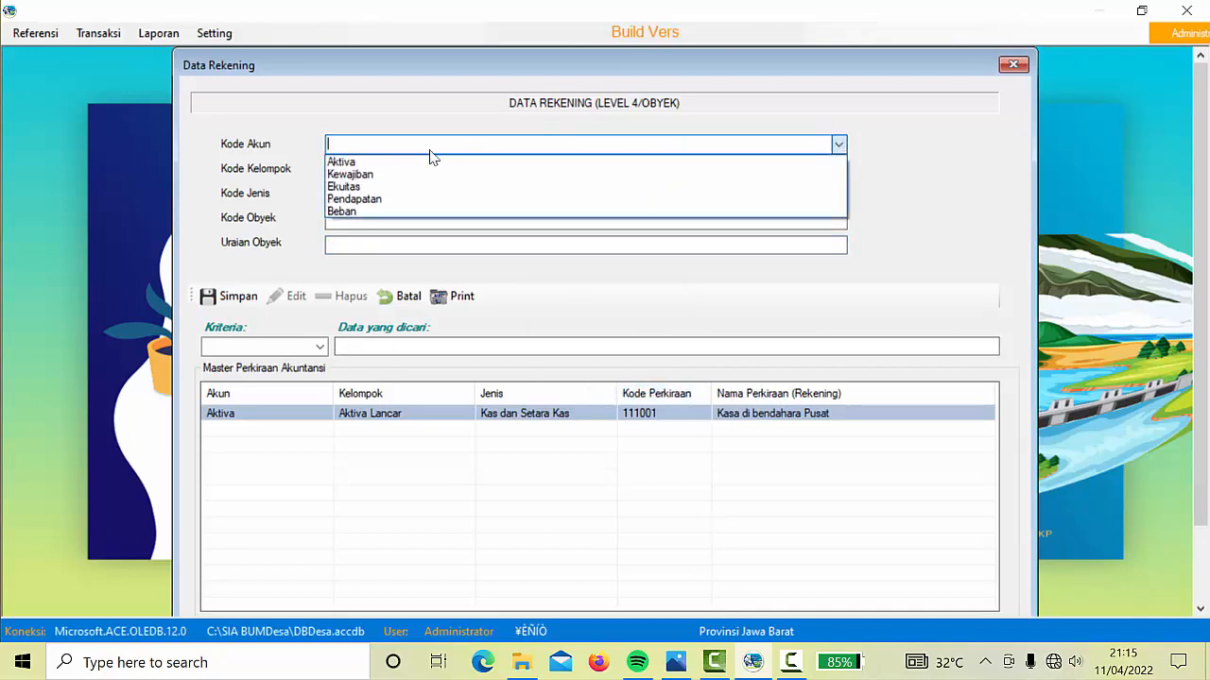
click(362, 161)
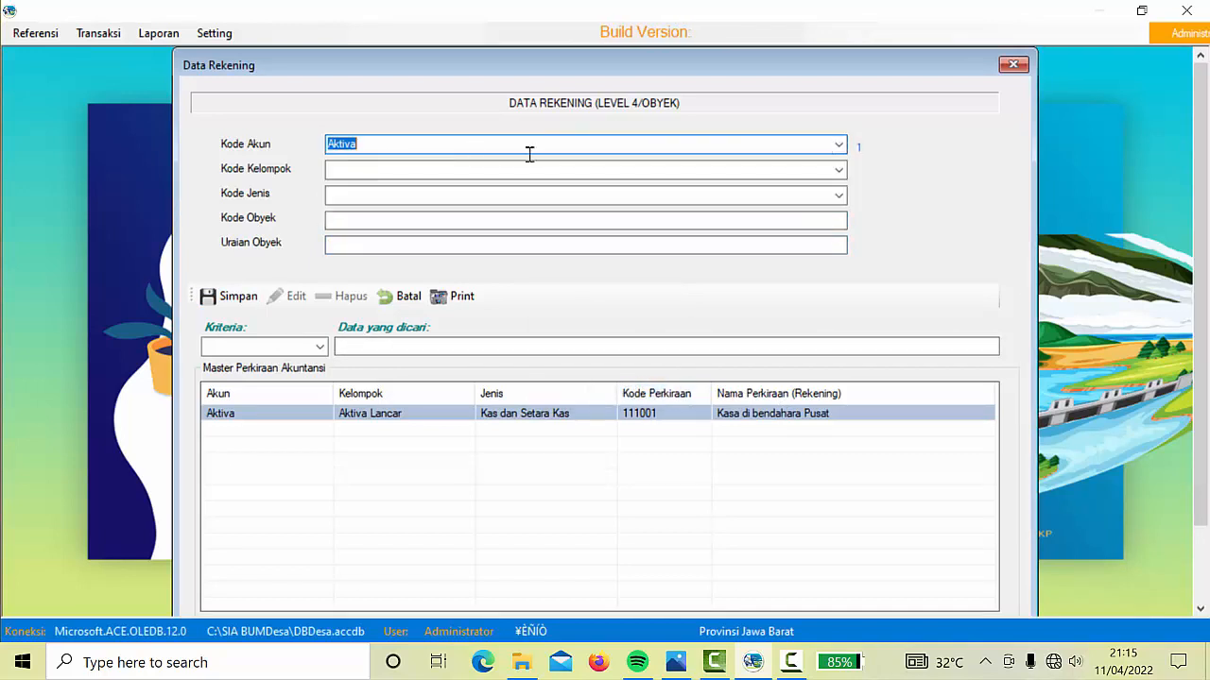
click(838, 170)
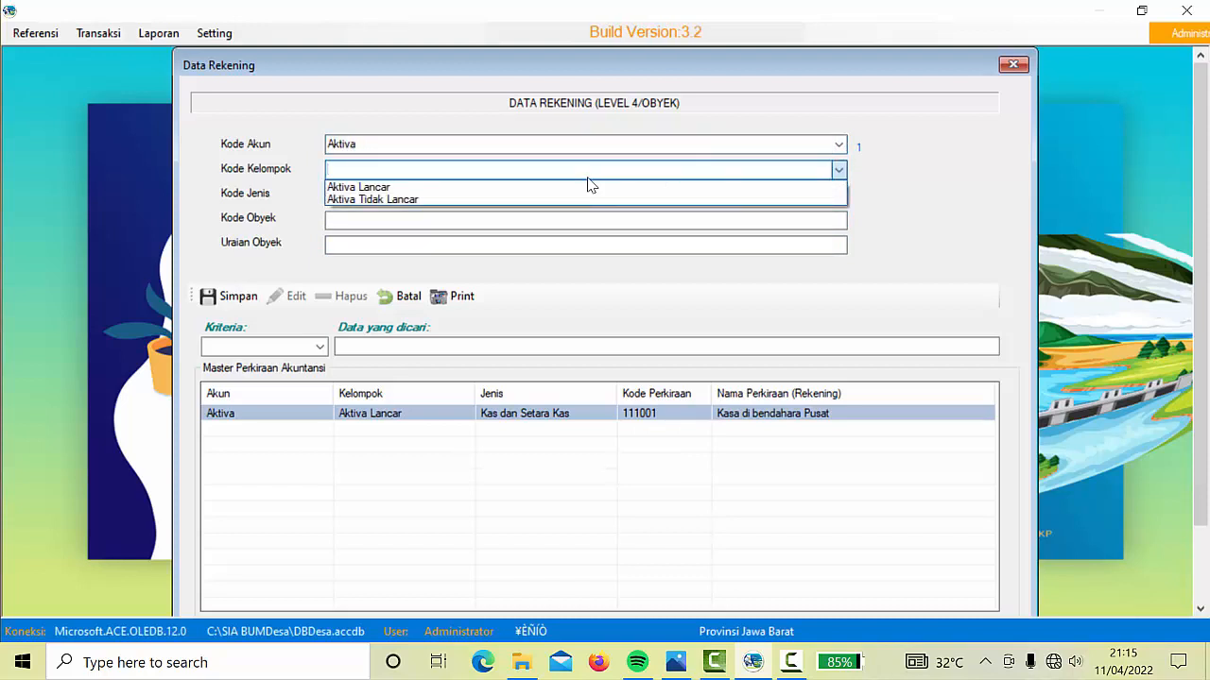
click(480, 189)
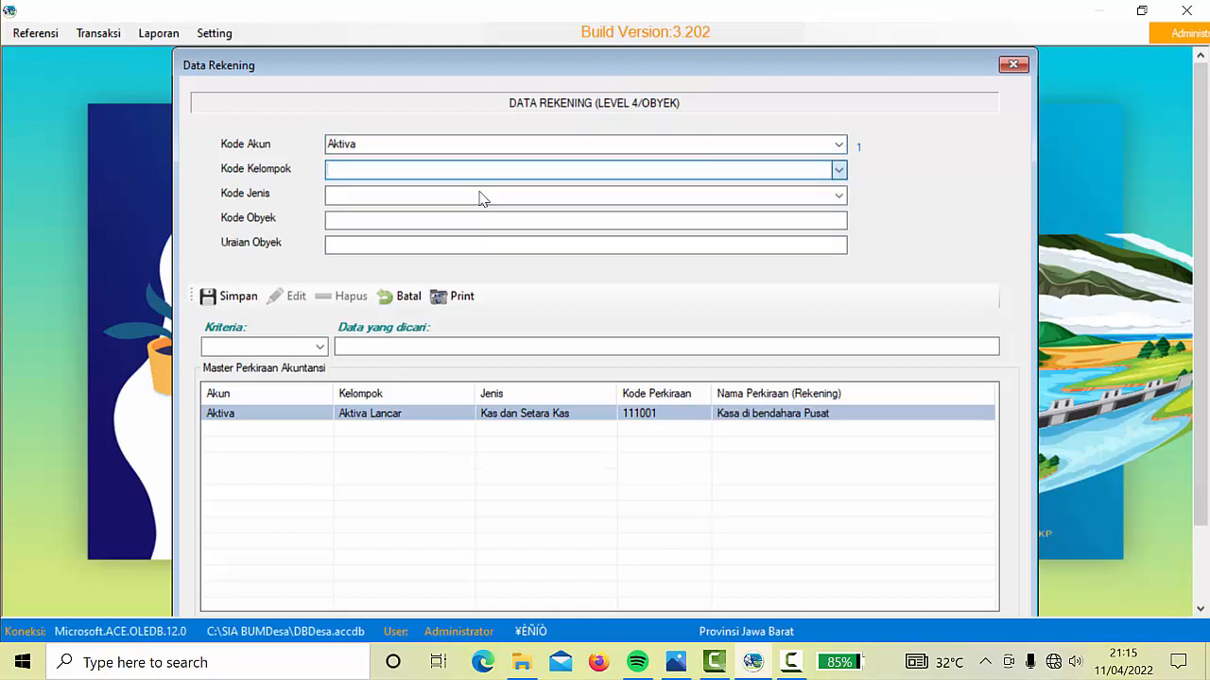
click(839, 196)
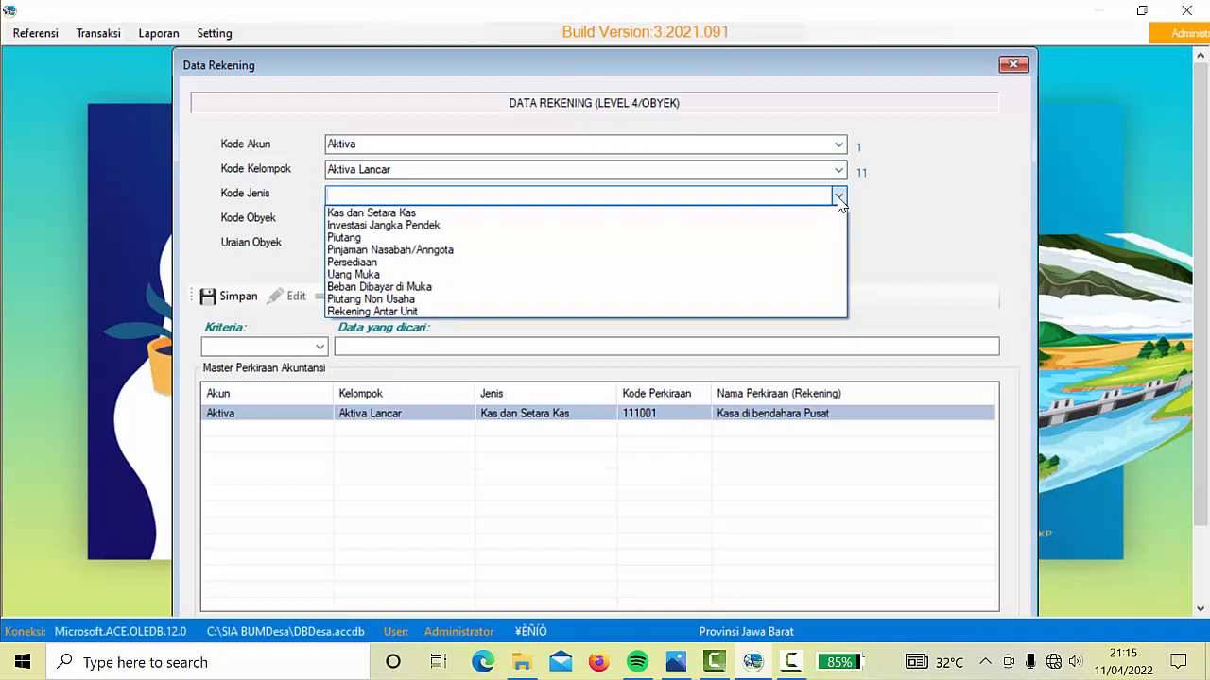
click(413, 215)
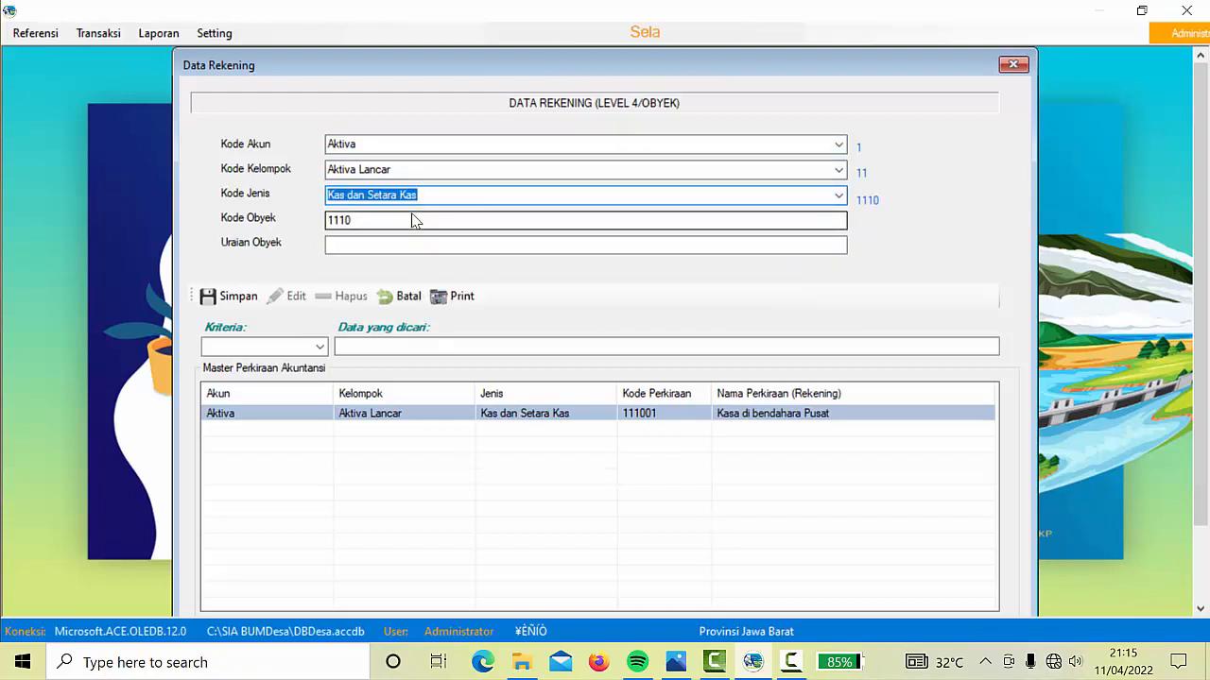
Enter object code 111002 with description Bank BRI Pusat, then save and confirm
click(394, 220)
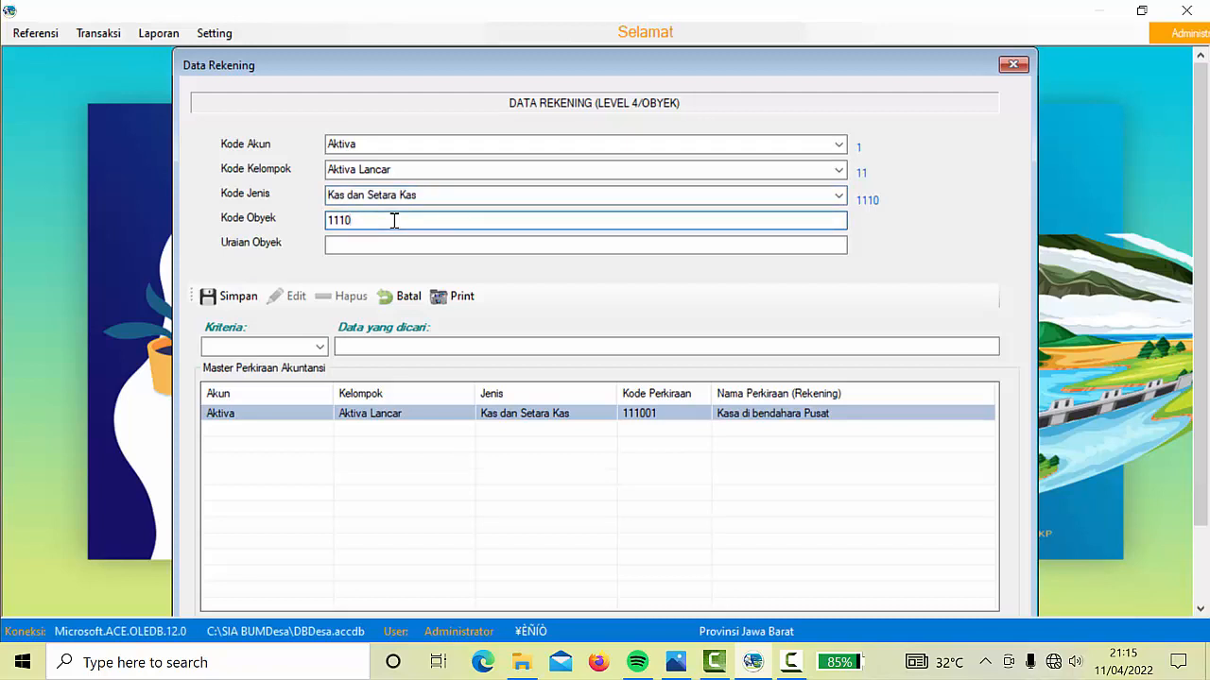
text(02)
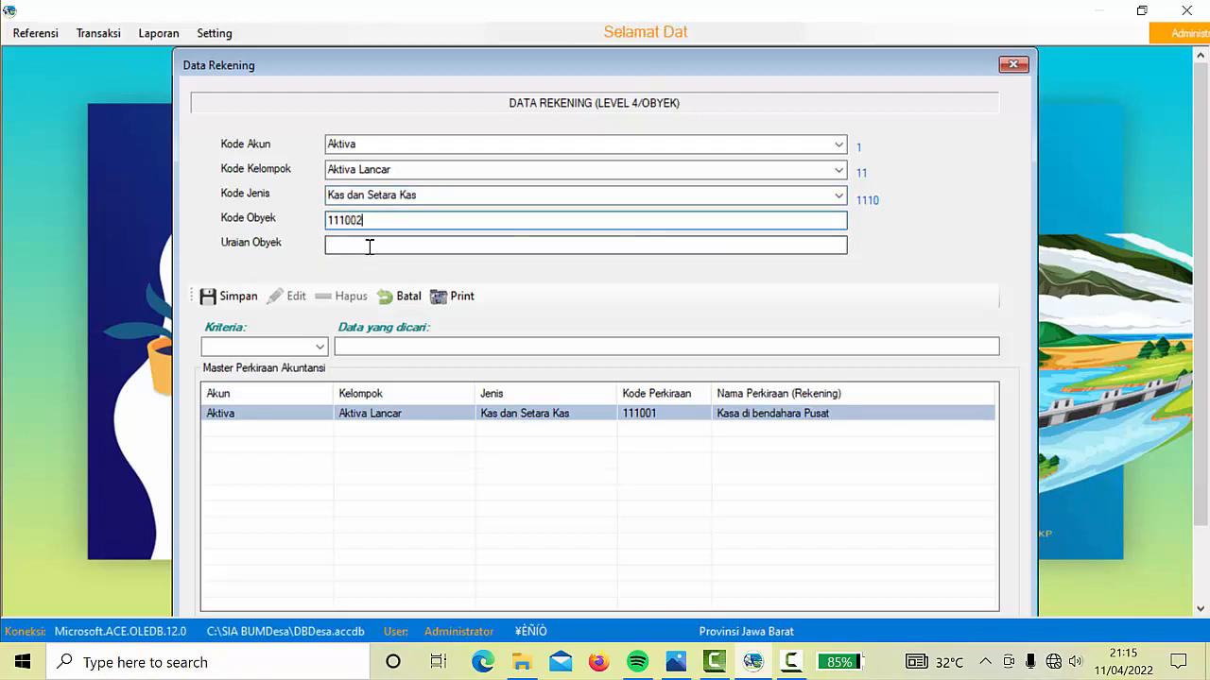
click(370, 246)
text(Ban)
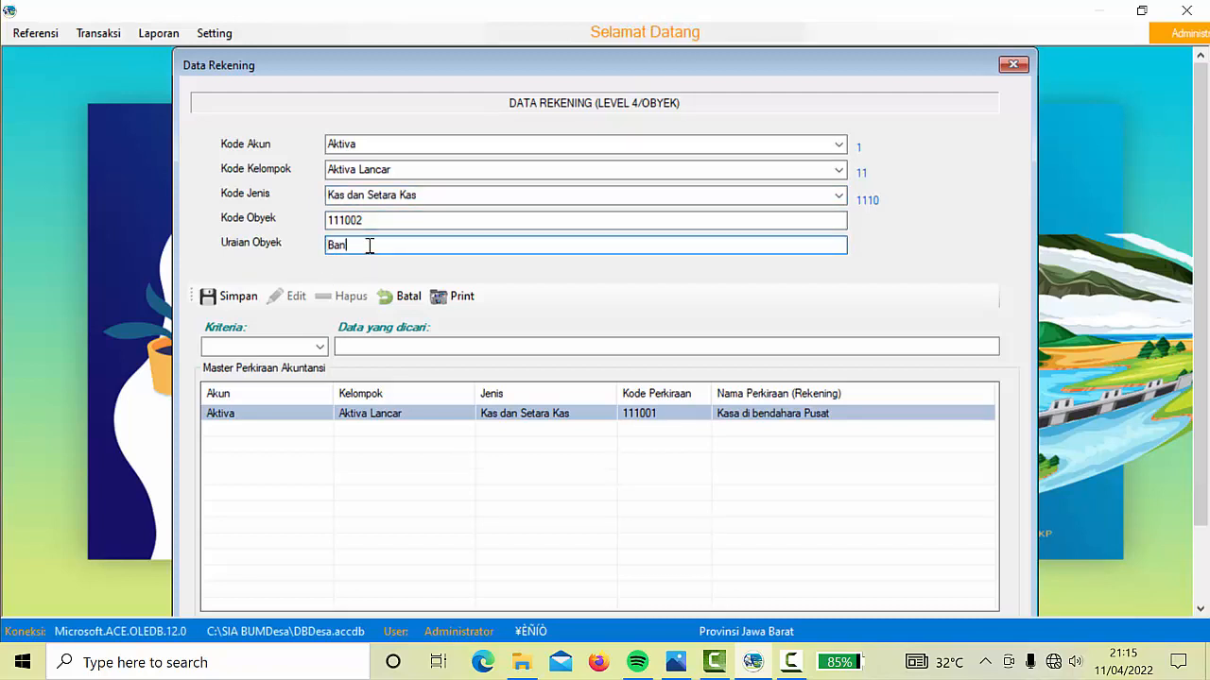
text(k B)
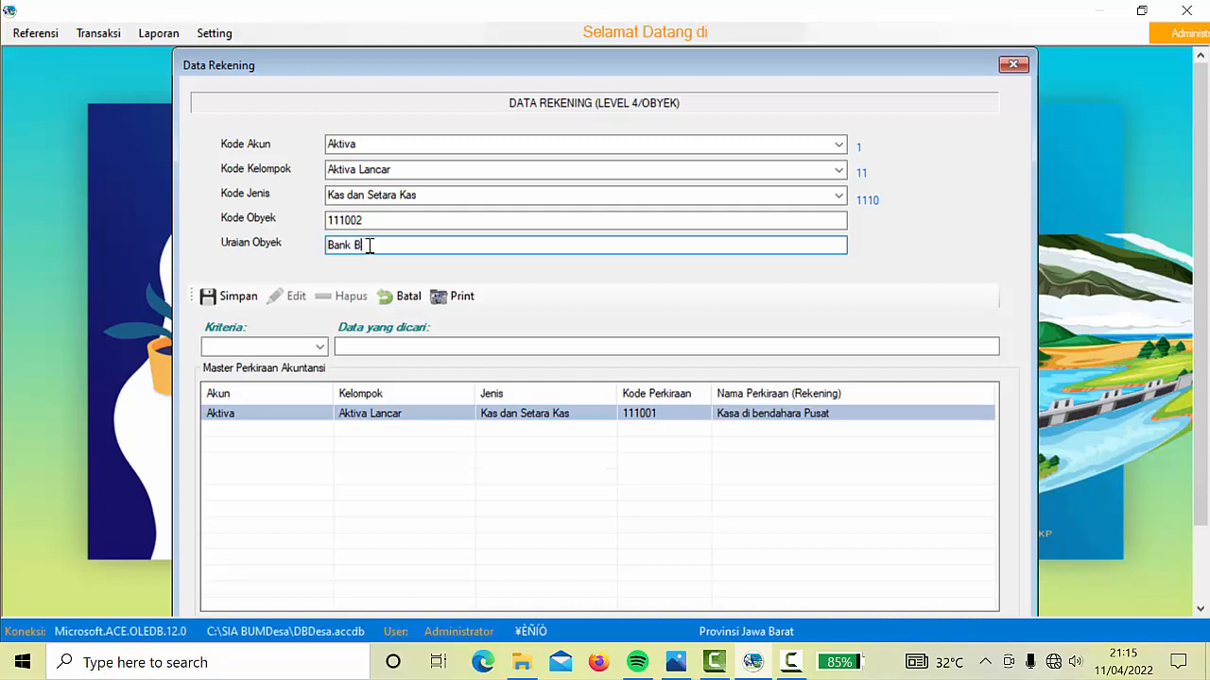
text(R)
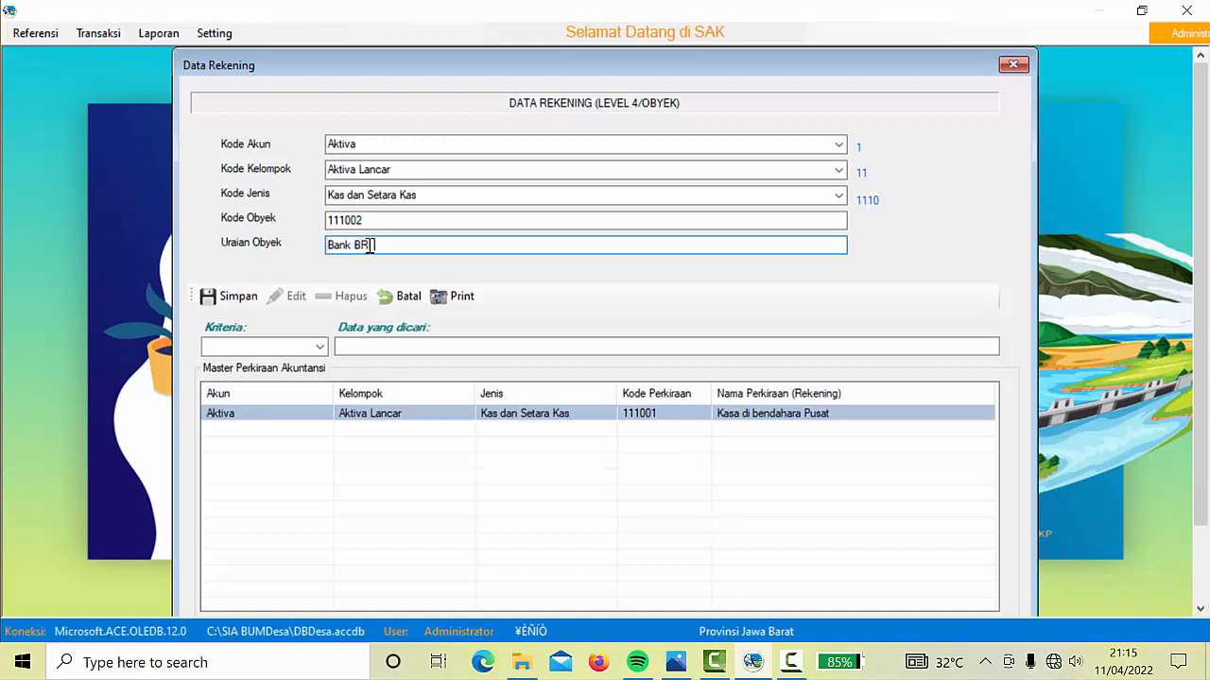
text(sat)
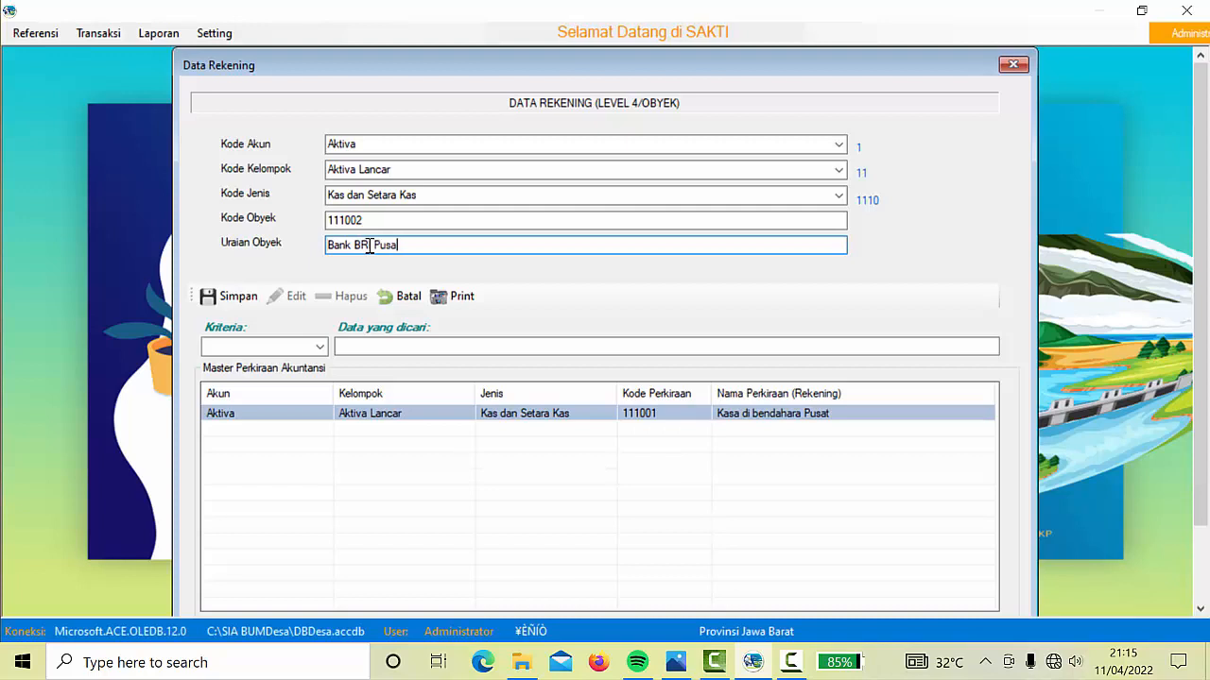
click(241, 296)
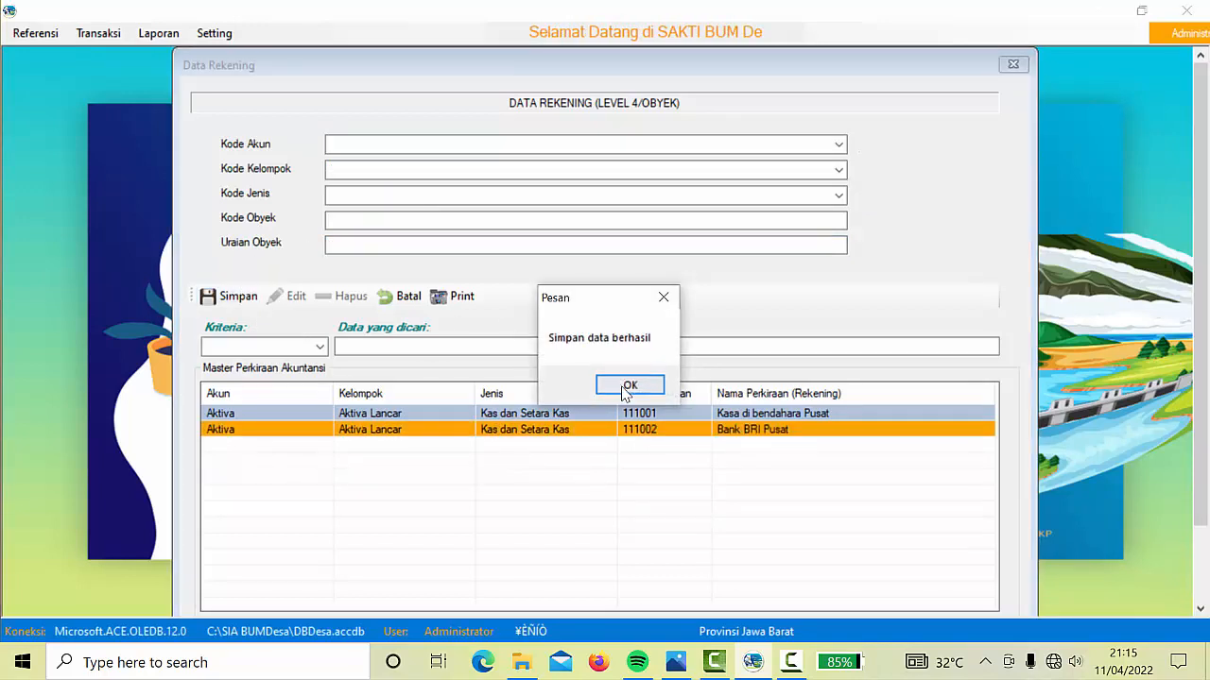
click(630, 387)
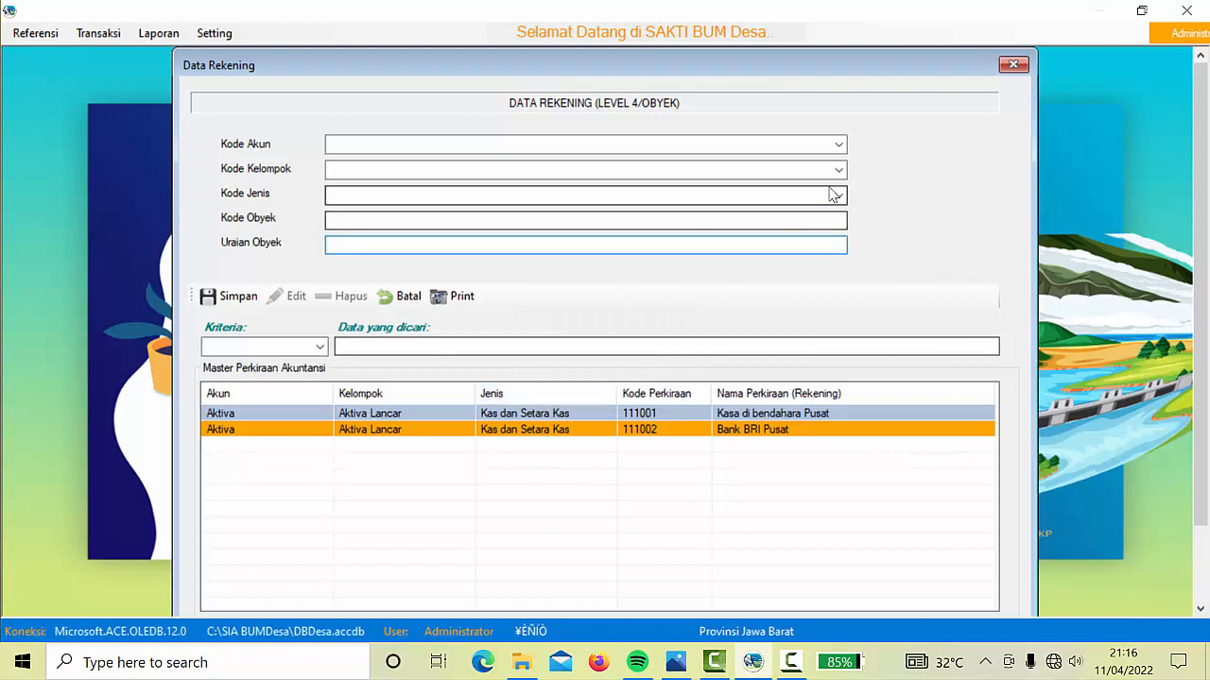
Select Aktiva, Aktiva Lancar and Kas dan Setara Kas for the new account
click(838, 145)
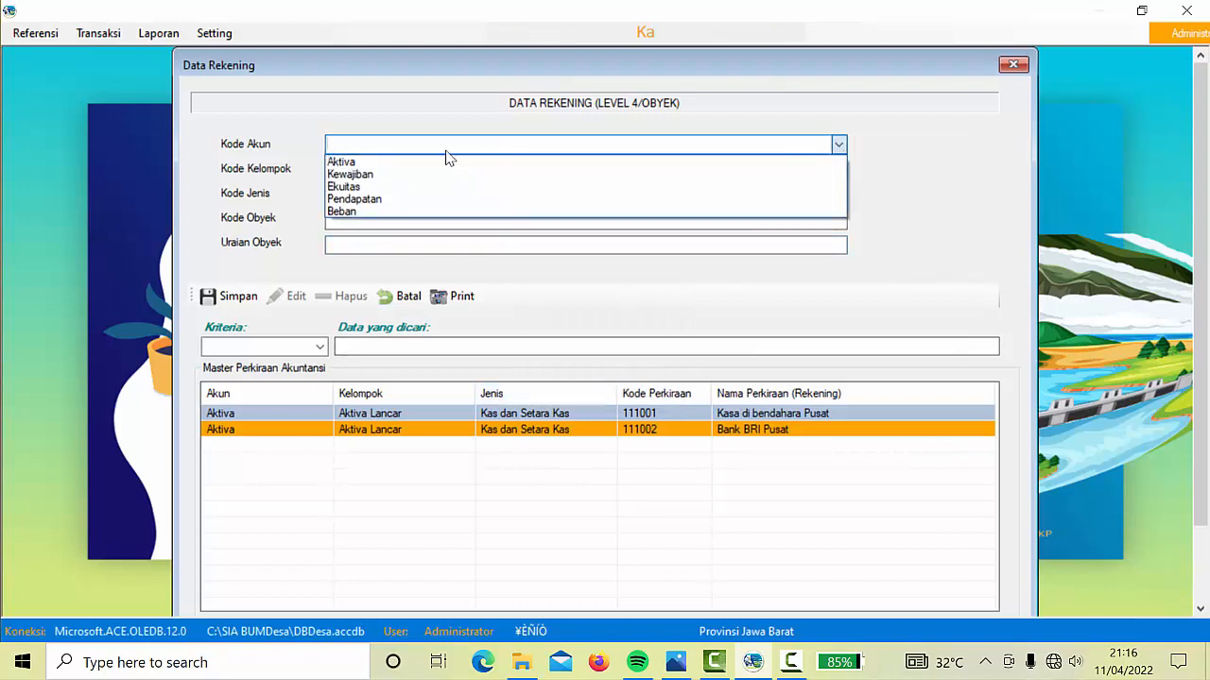
click(397, 161)
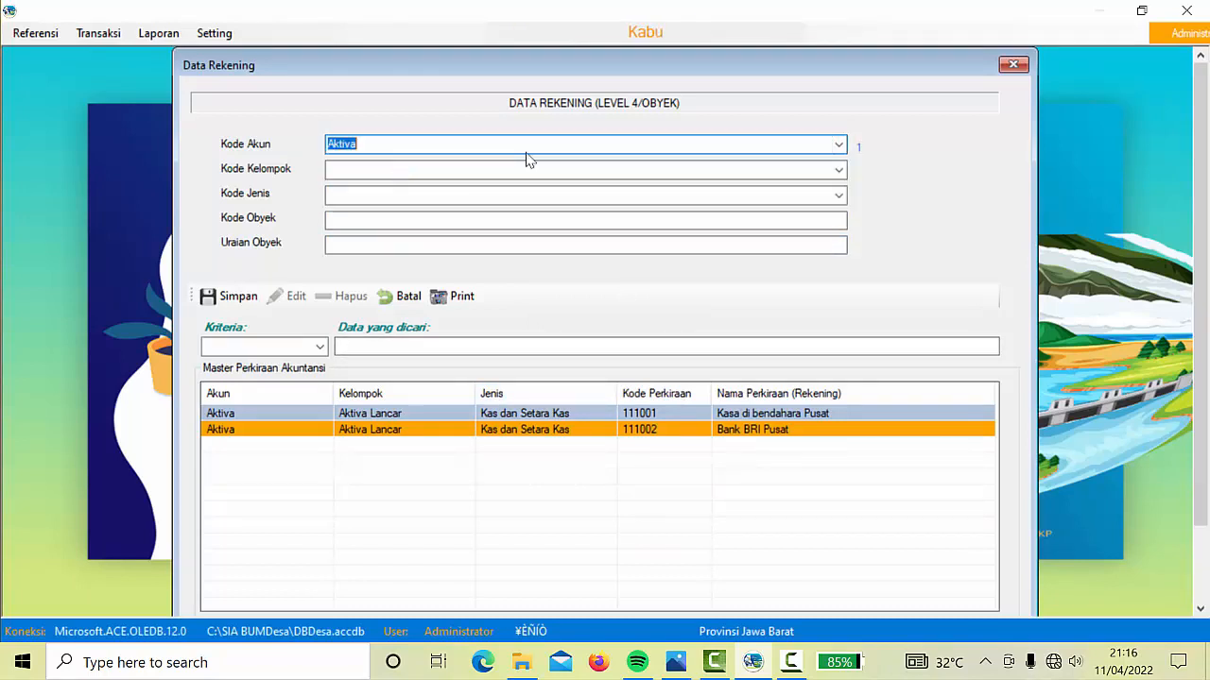
click(839, 171)
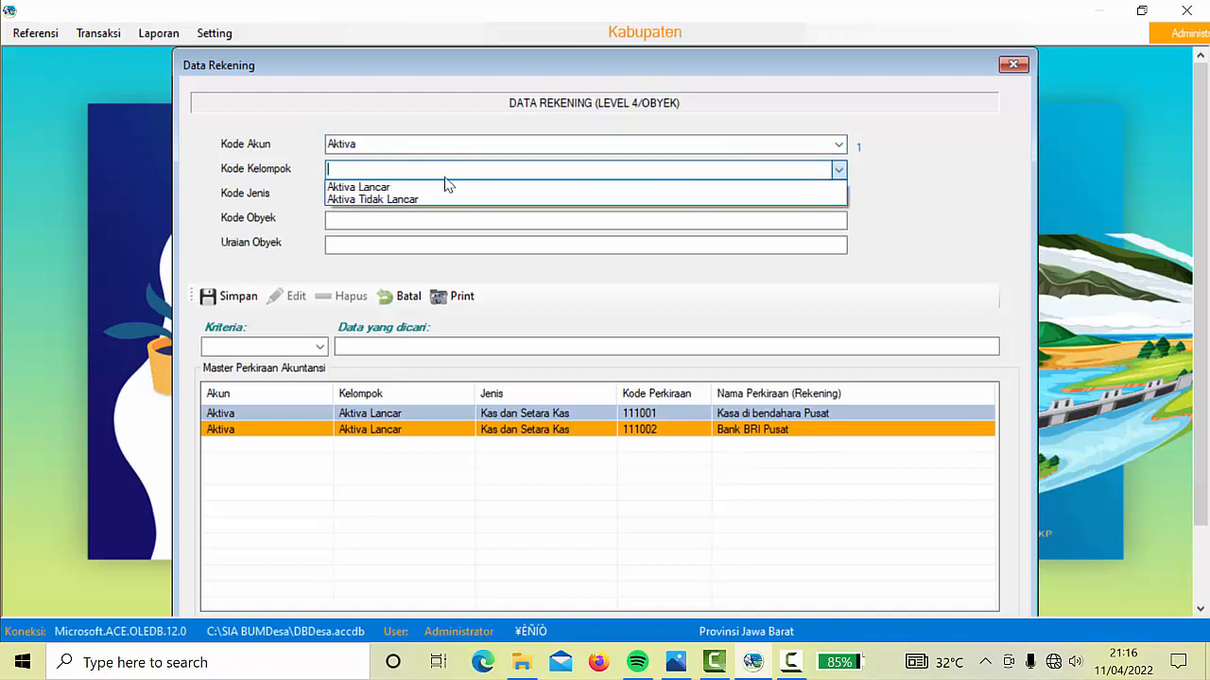
click(374, 187)
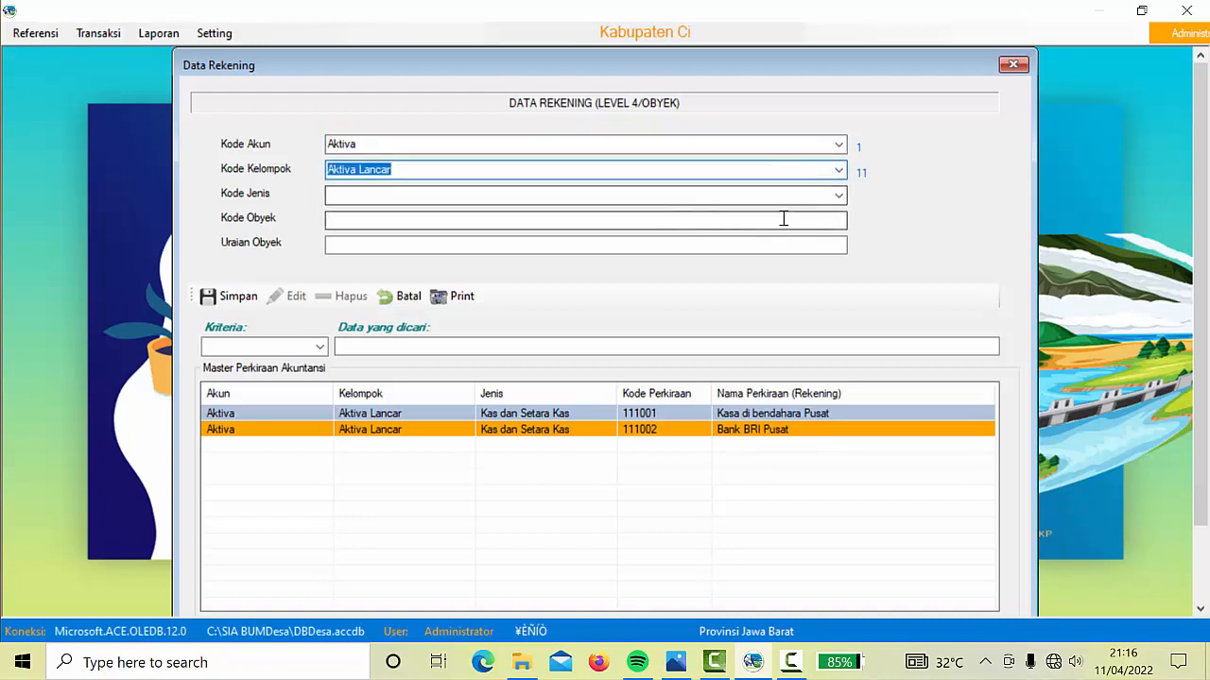
click(838, 196)
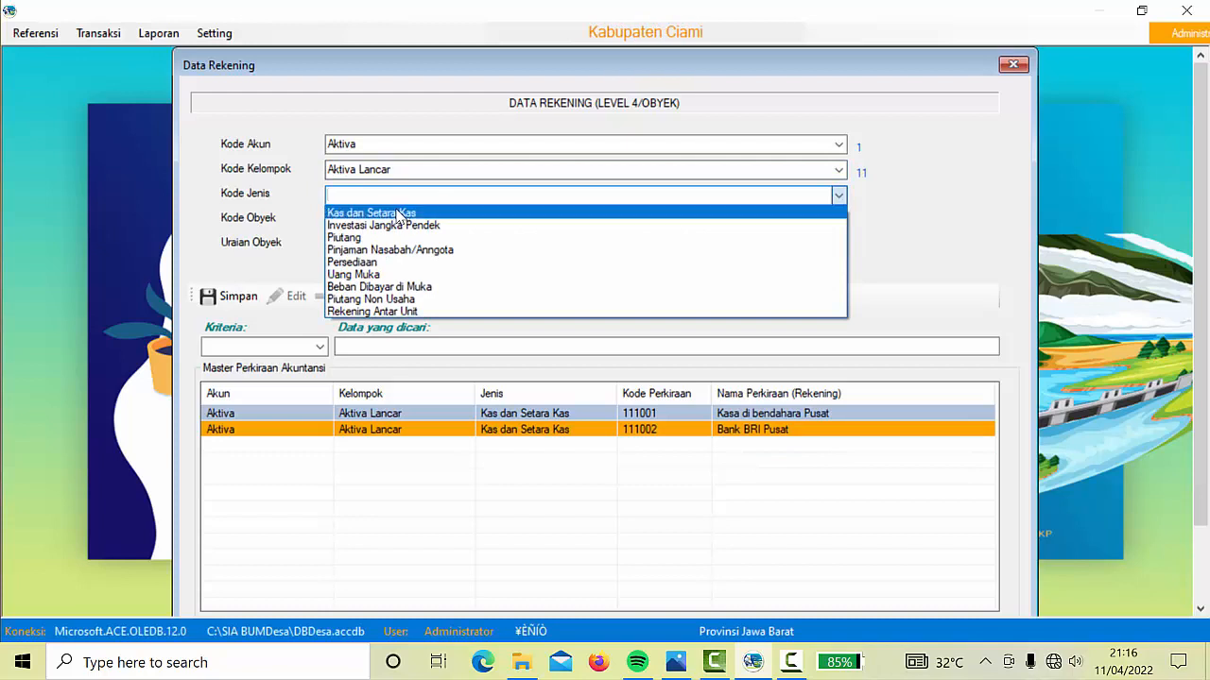
click(399, 213)
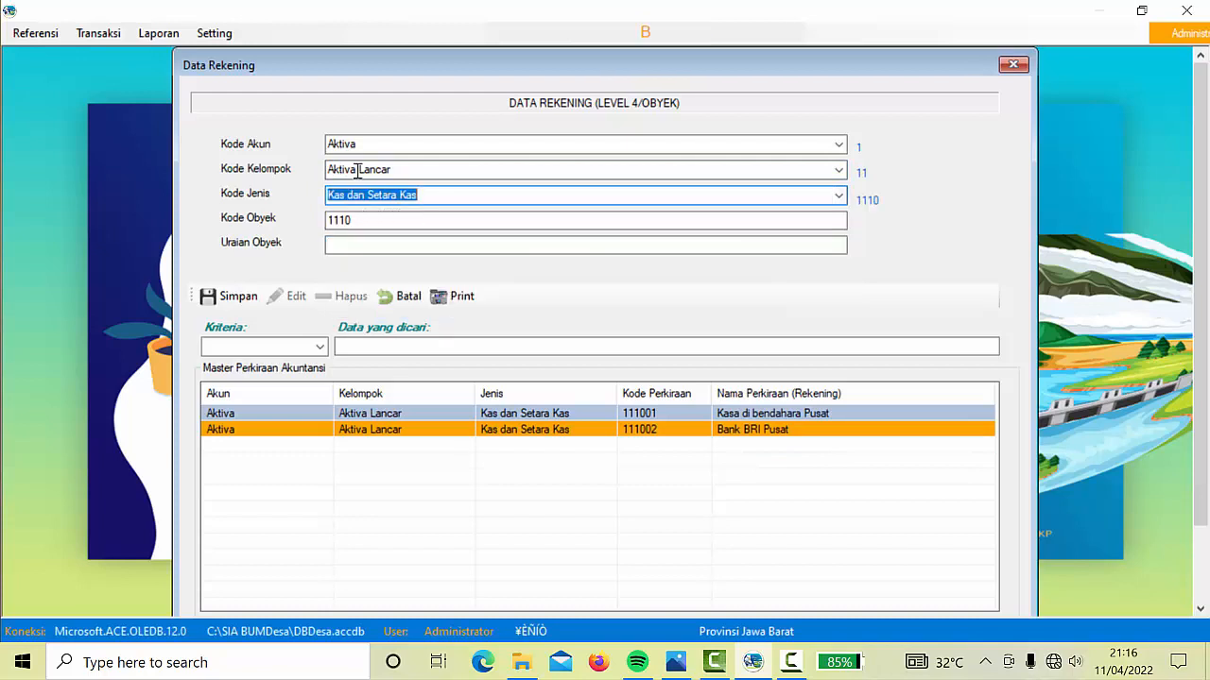
Enter code 111003 with description Kas Unit Jasa keuangan/SP, then save and confirm
click(368, 219)
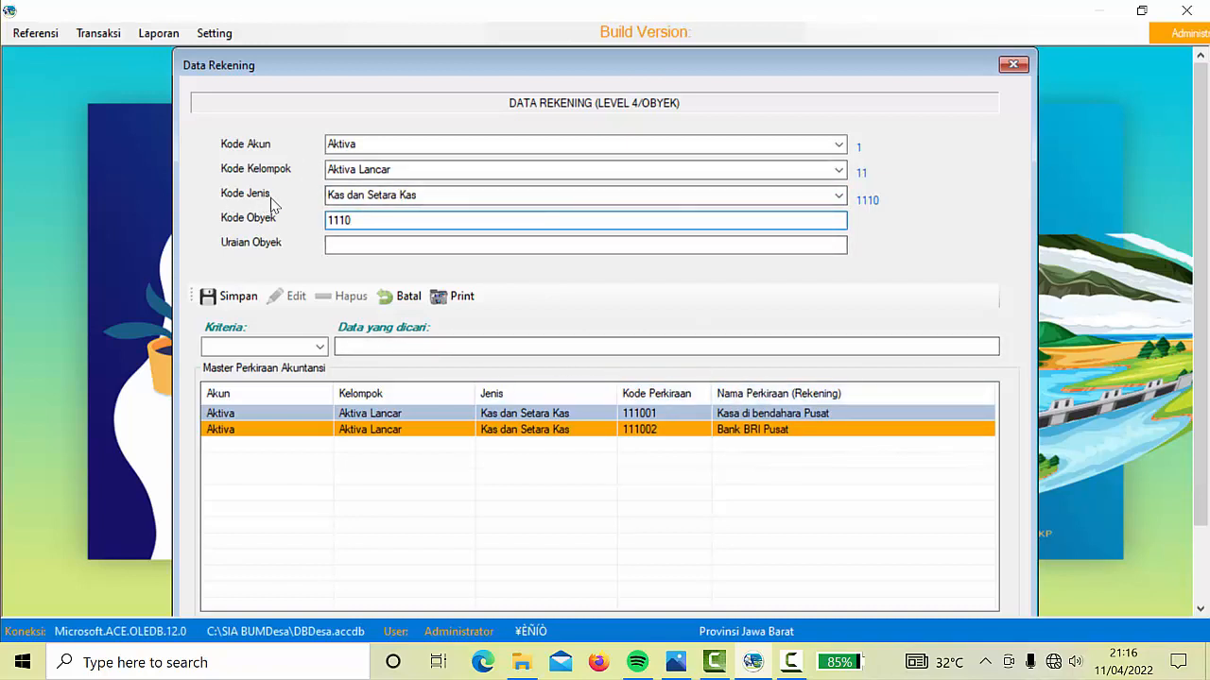
text(0)
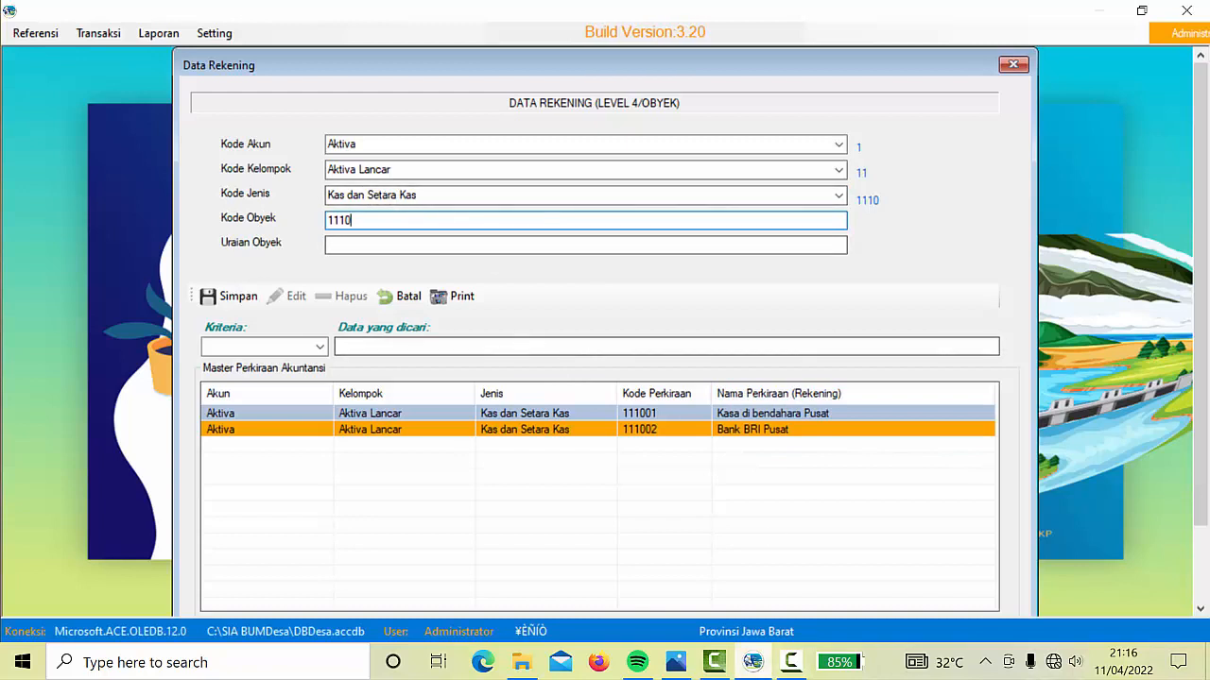
text(3)
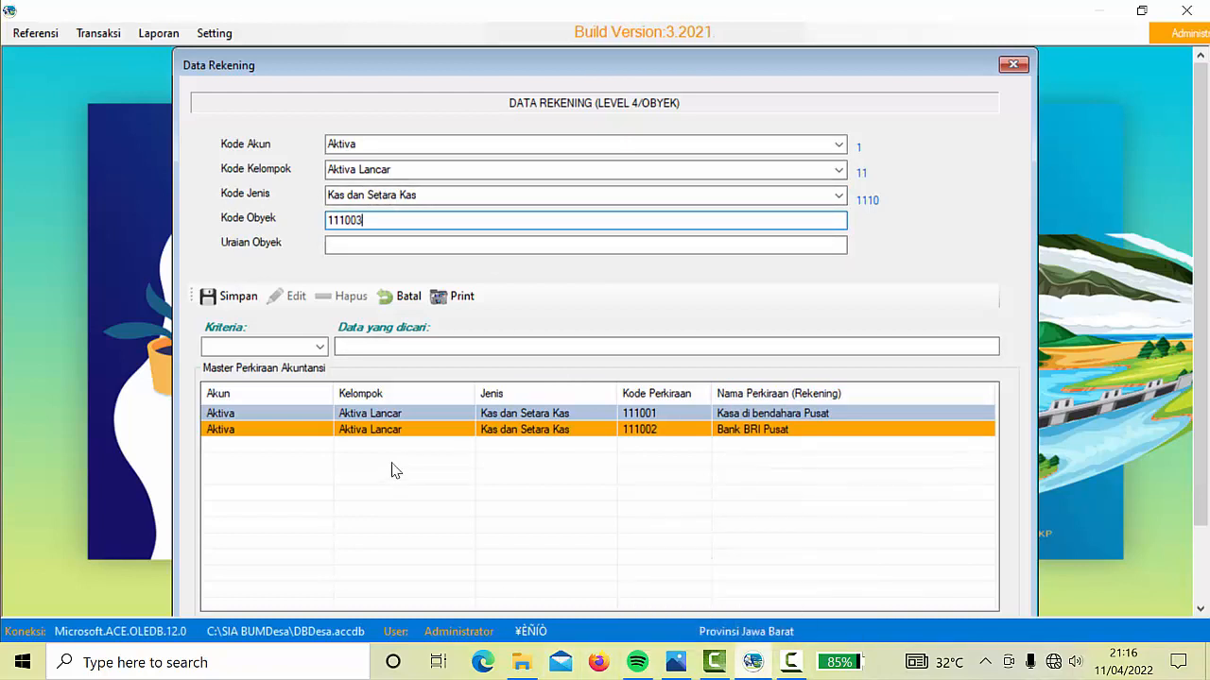
click(370, 244)
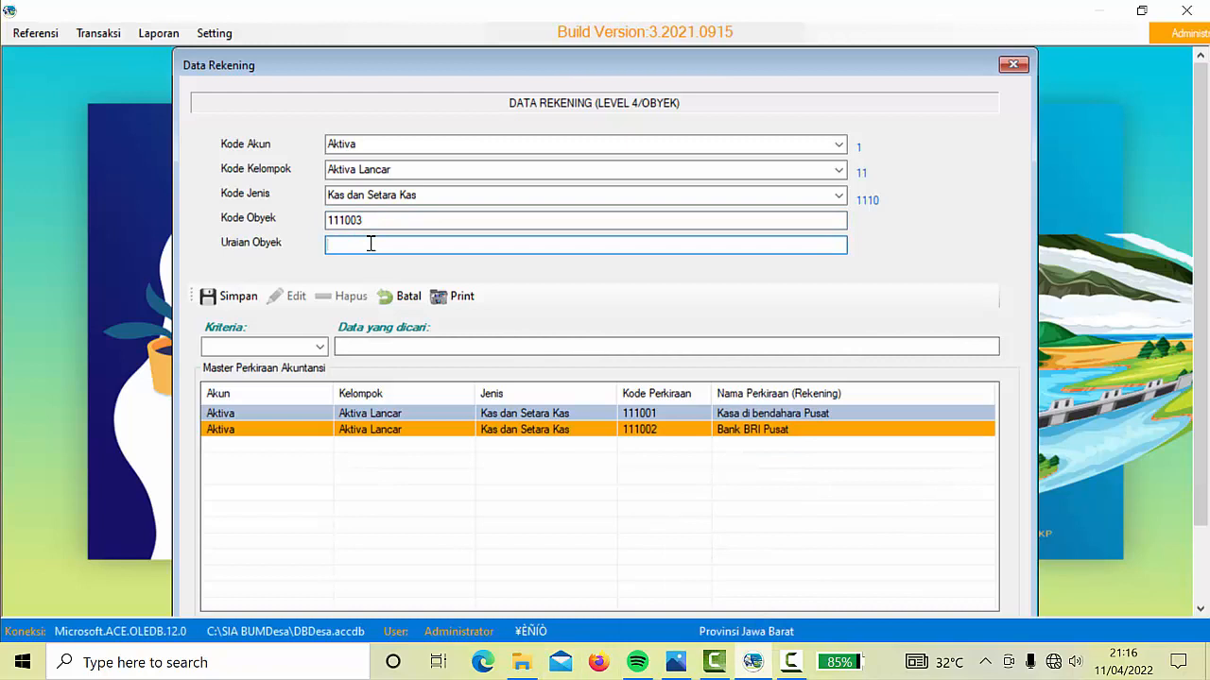
text(Kas)
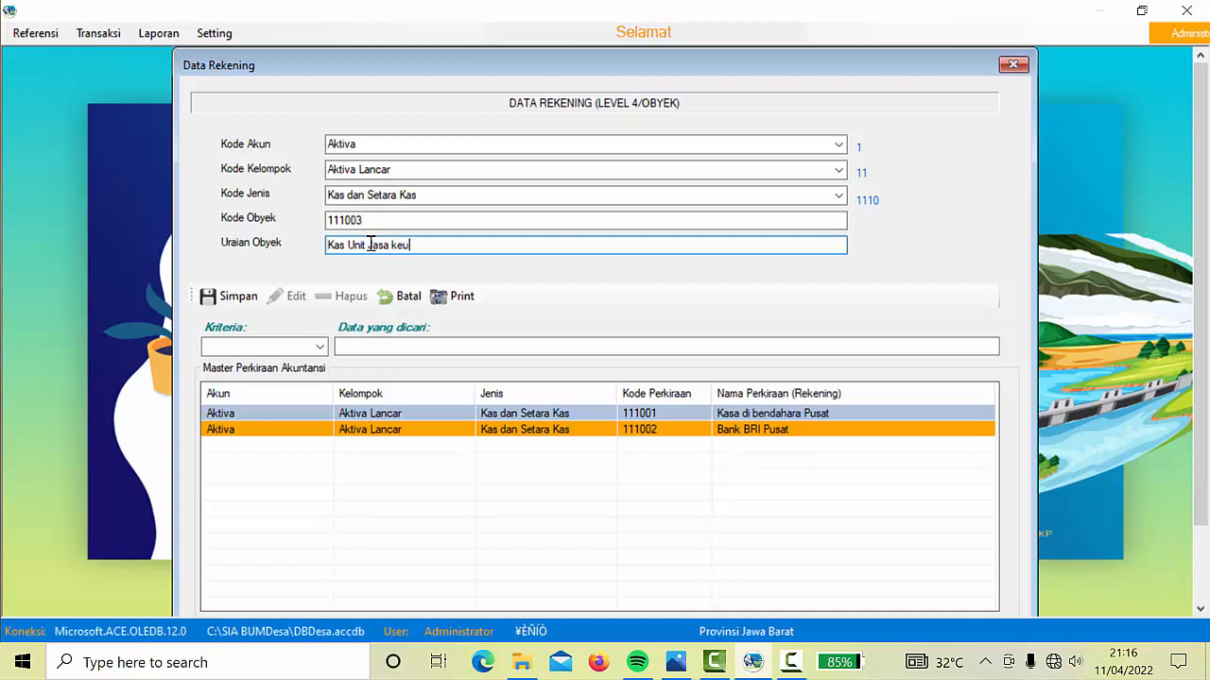
text(Unit Jasa keuangan/SP)
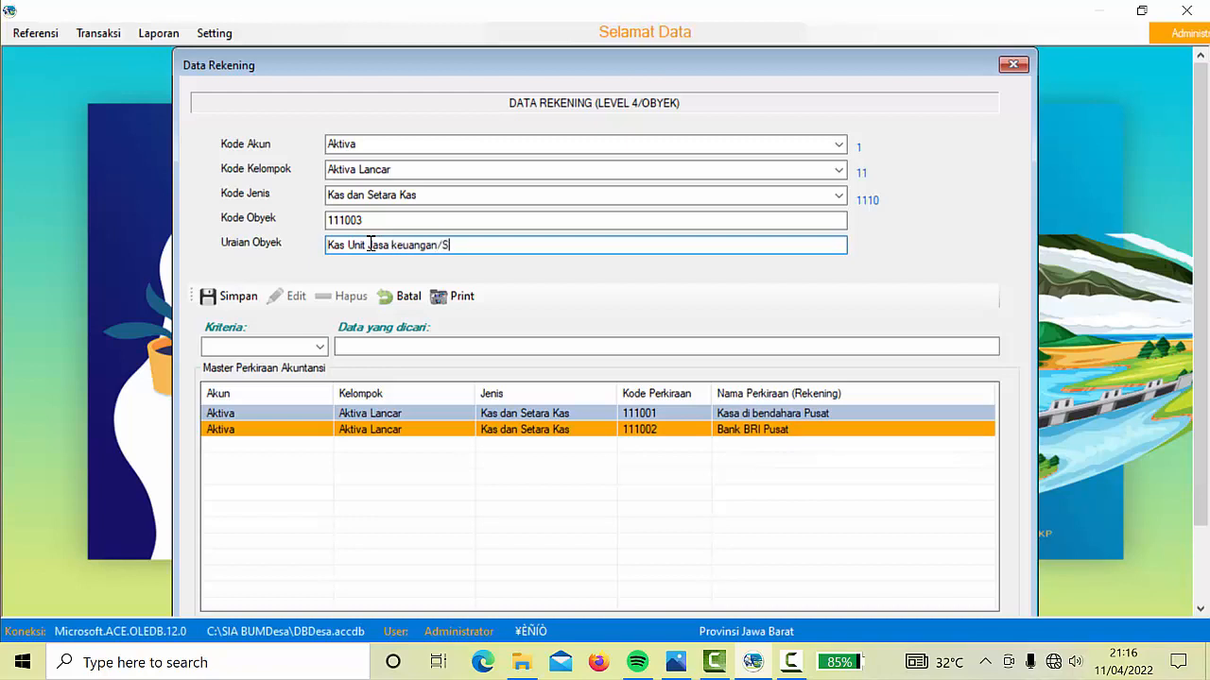
click(233, 299)
click(627, 383)
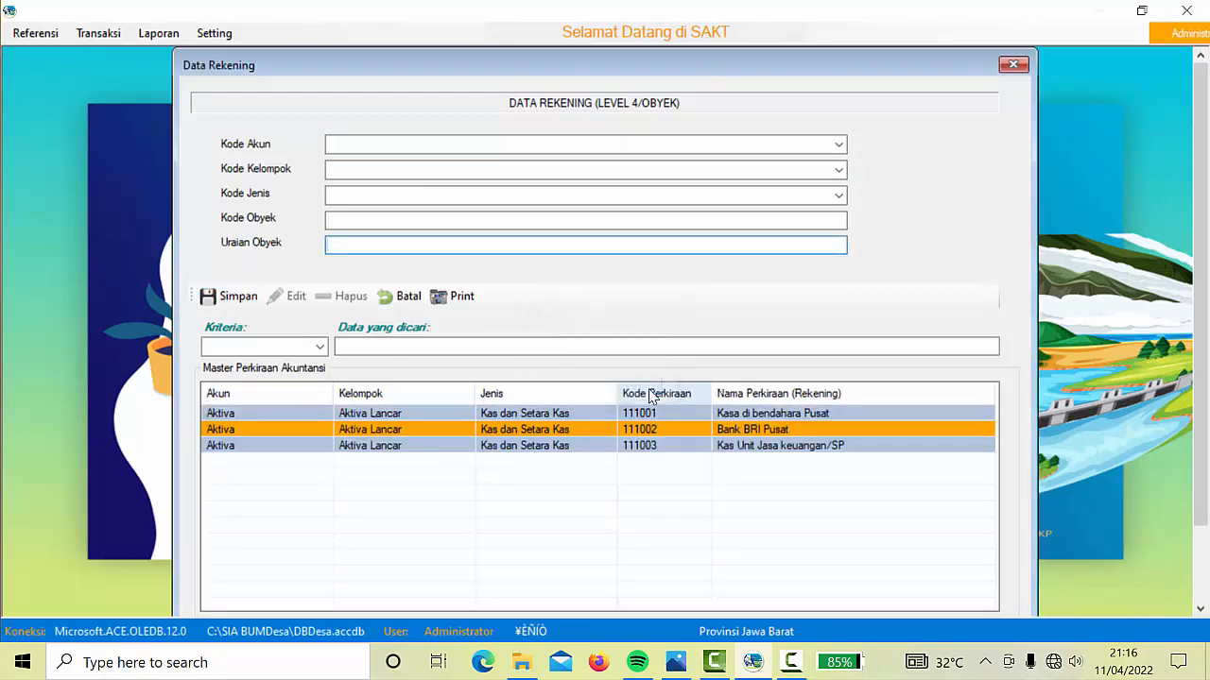
Classify the new account under Aktiva > Aktiva Lancar > Kas dan Setara Kas
click(838, 145)
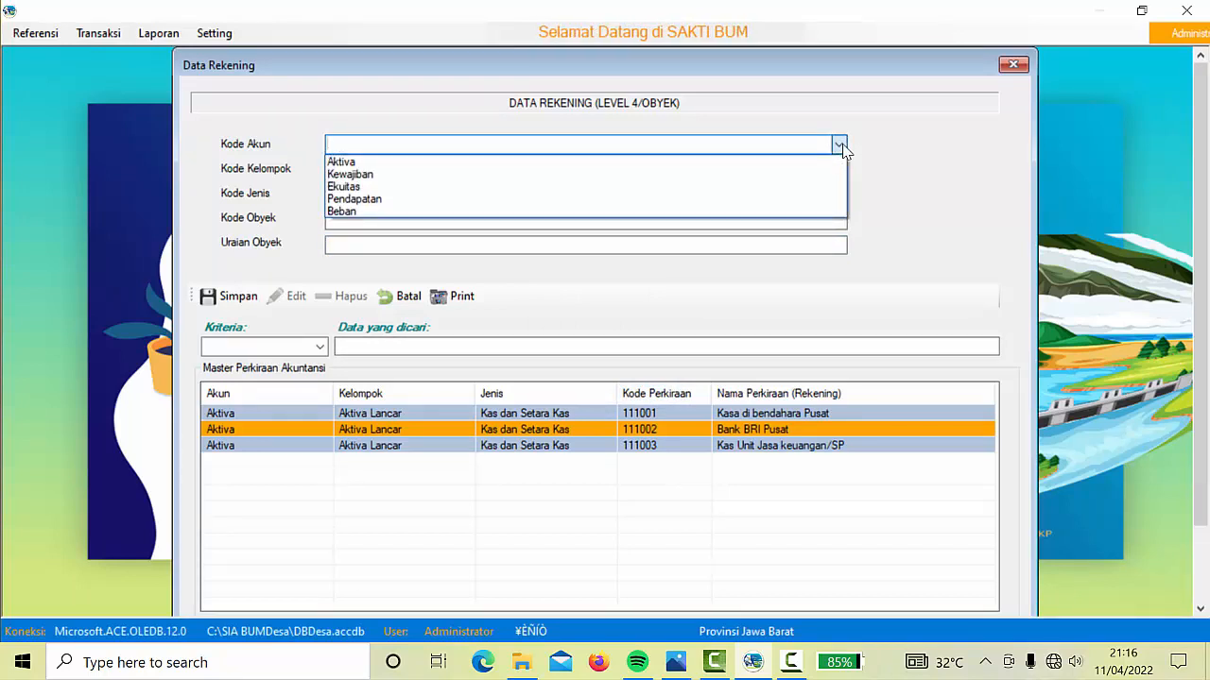
click(379, 163)
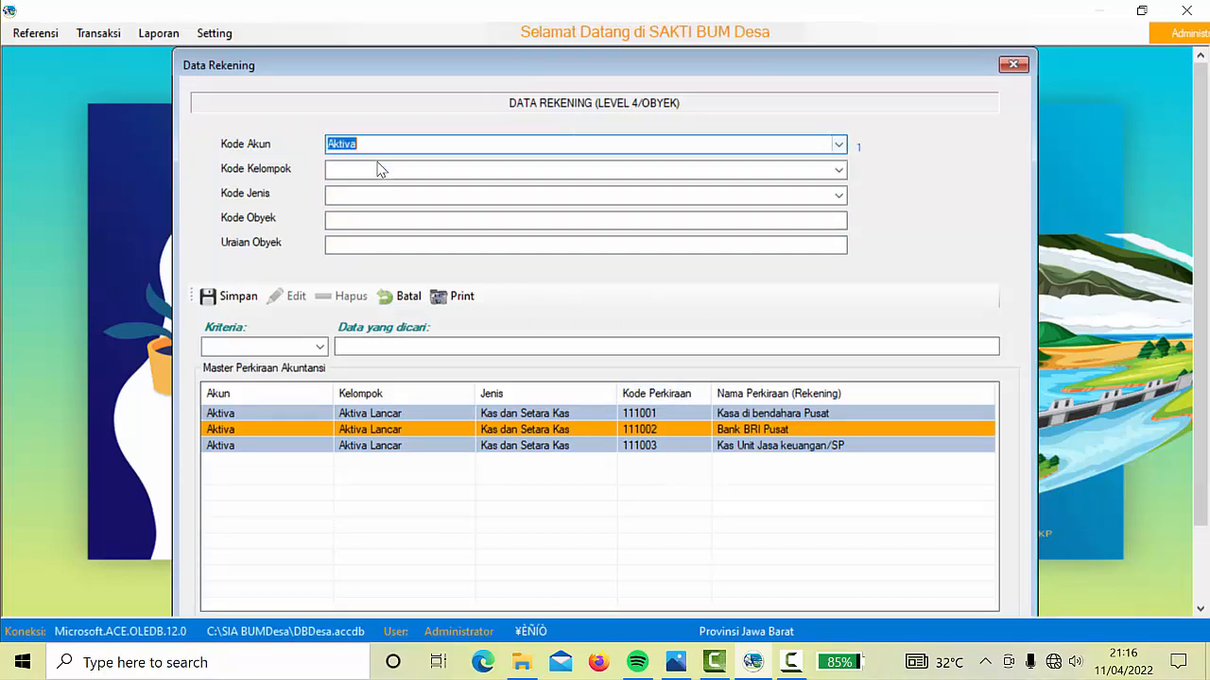
click(838, 169)
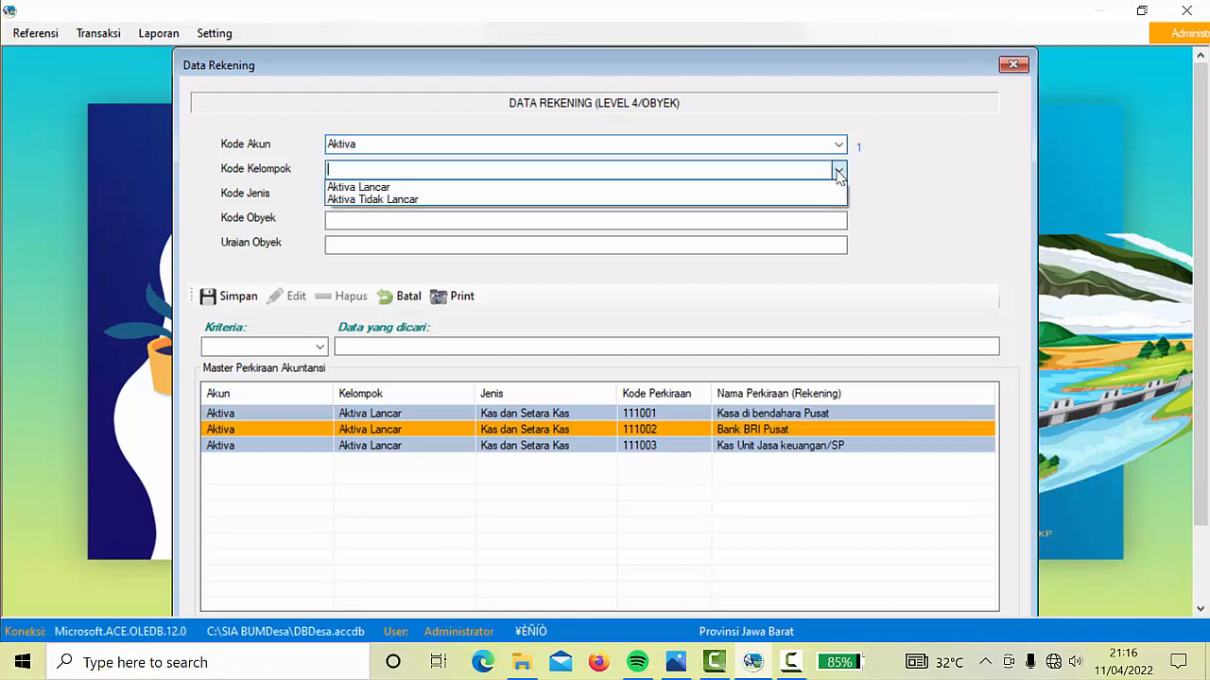
click(380, 189)
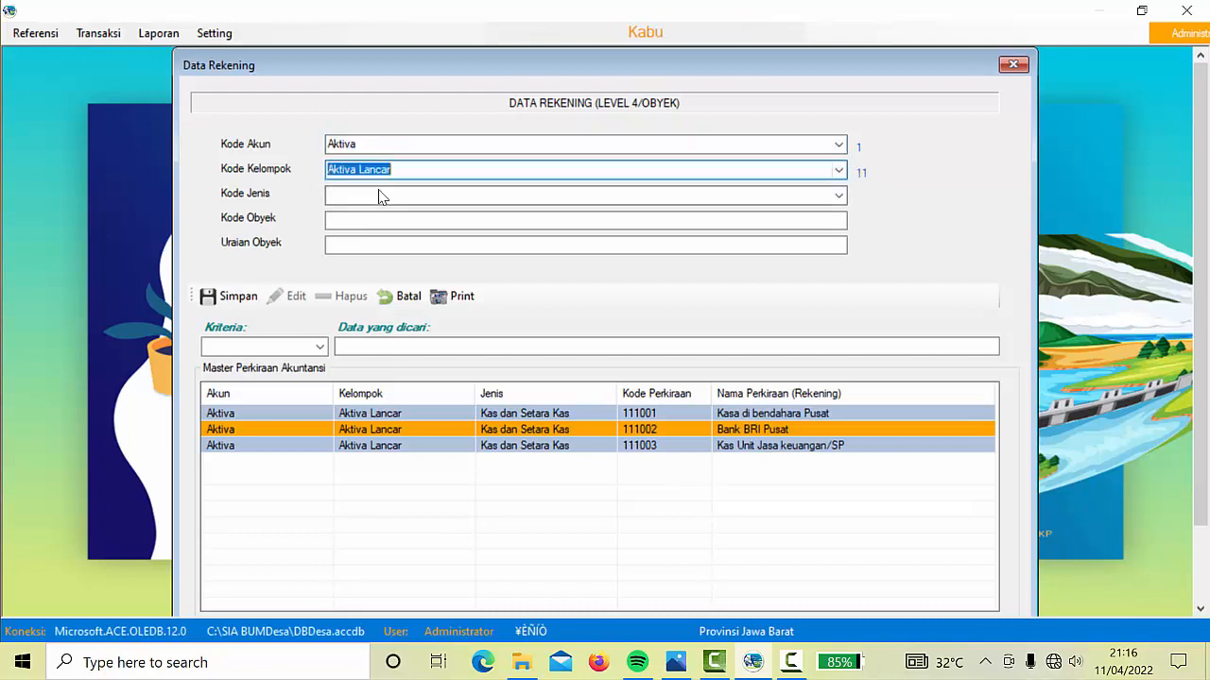
click(838, 196)
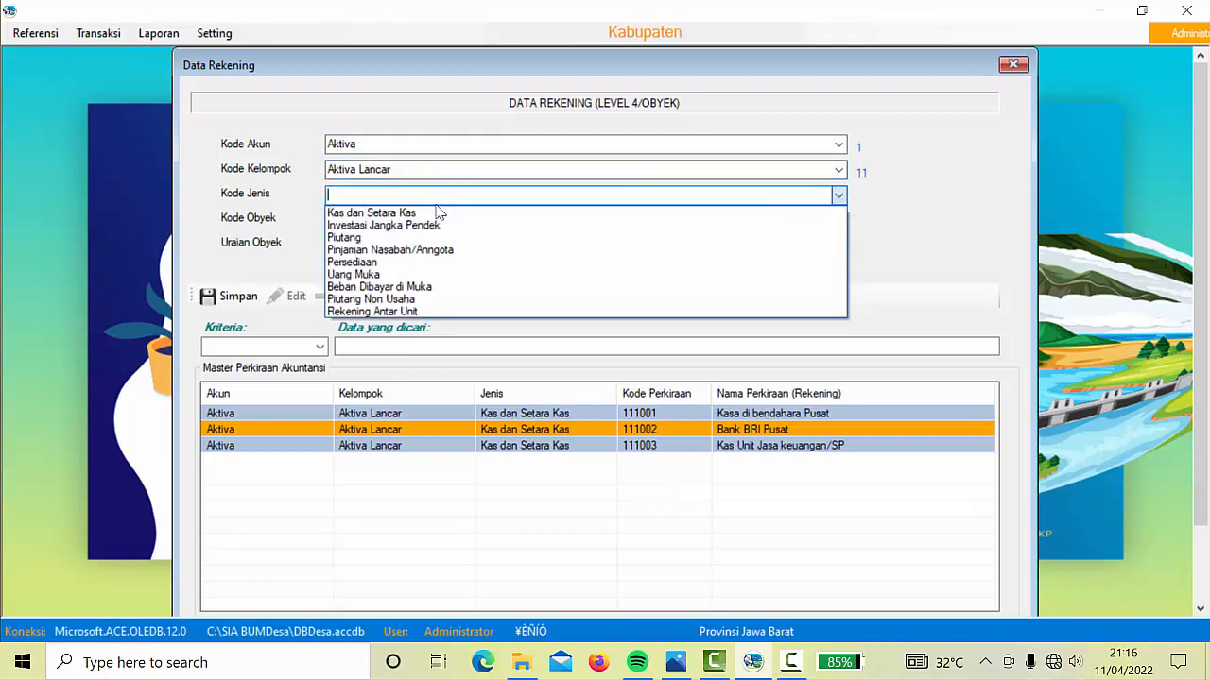
click(402, 215)
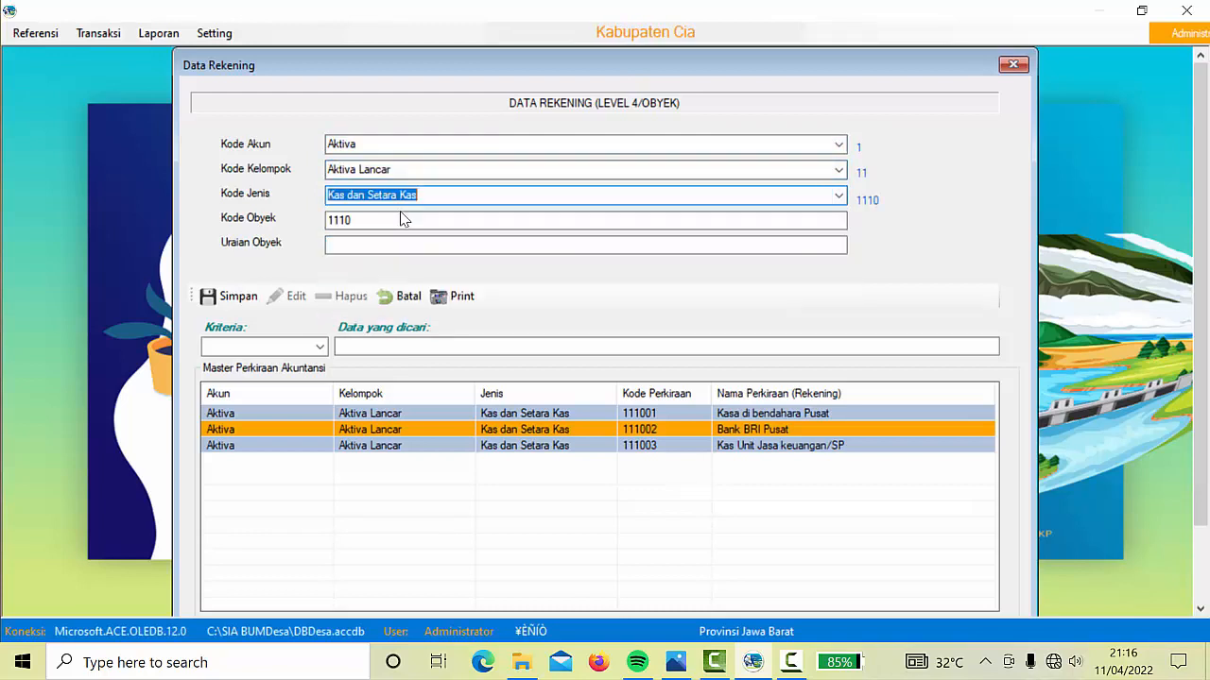
Complete code 111004, describe it as Bank Unit Jasa Keuangan/SP, and save
click(374, 220)
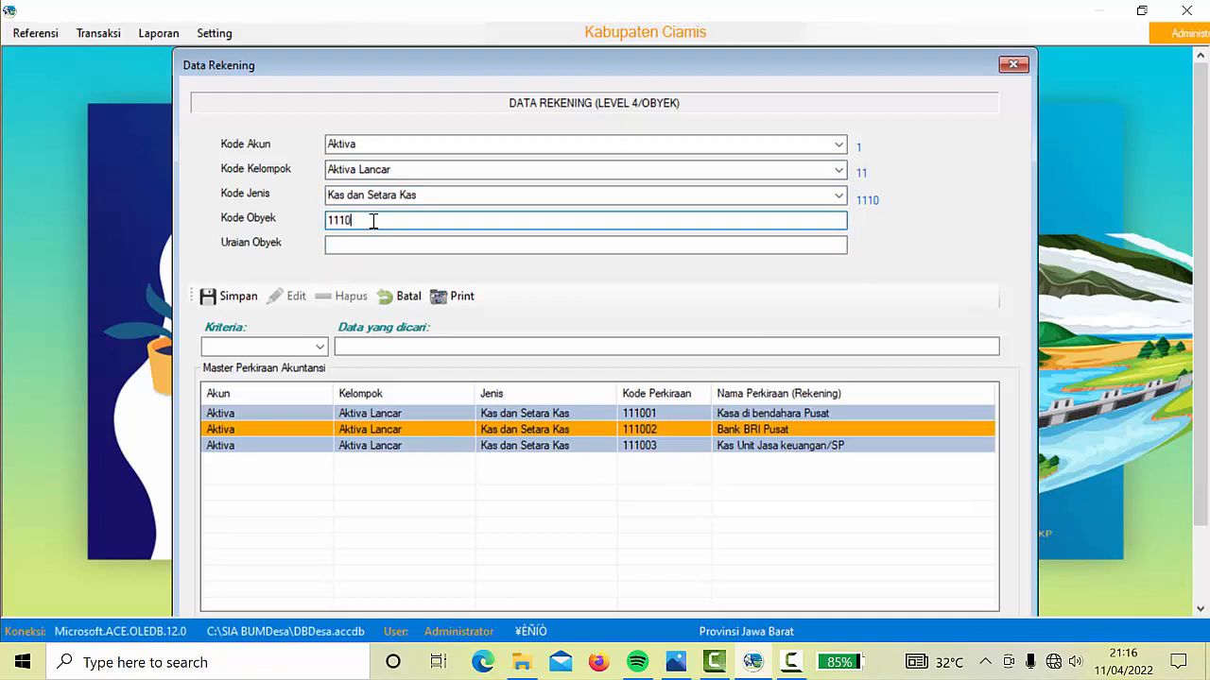
click(386, 240)
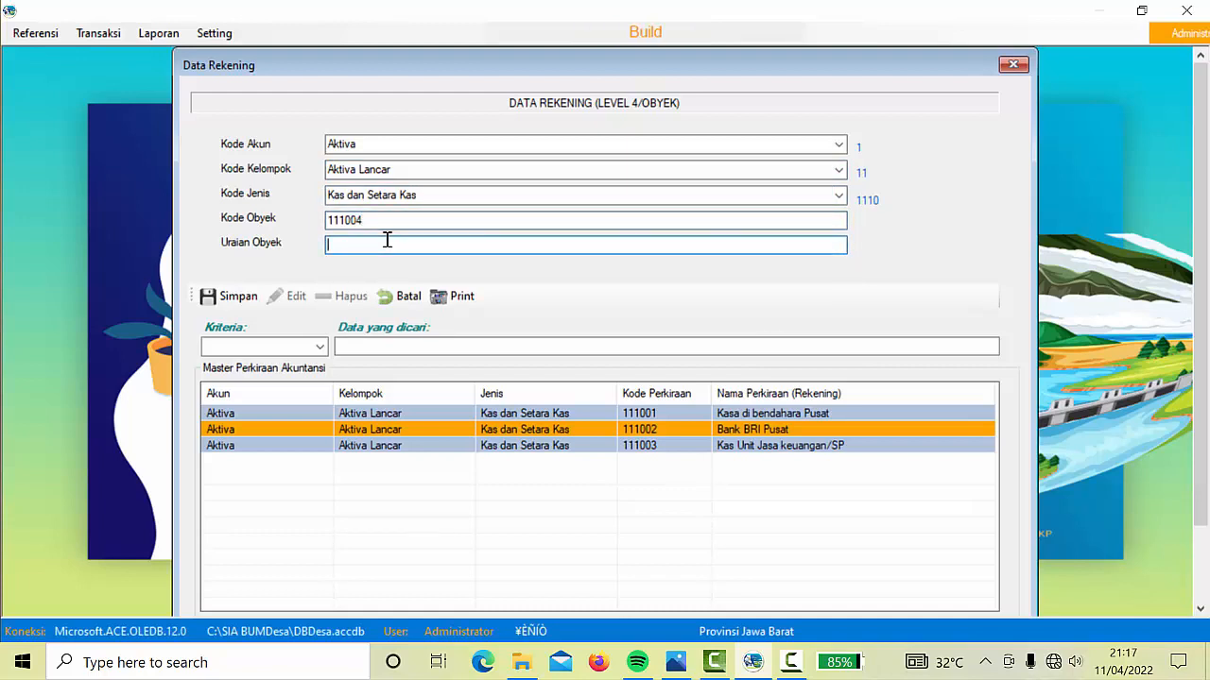
text(Bank Unit Jasa Keuangan/S)
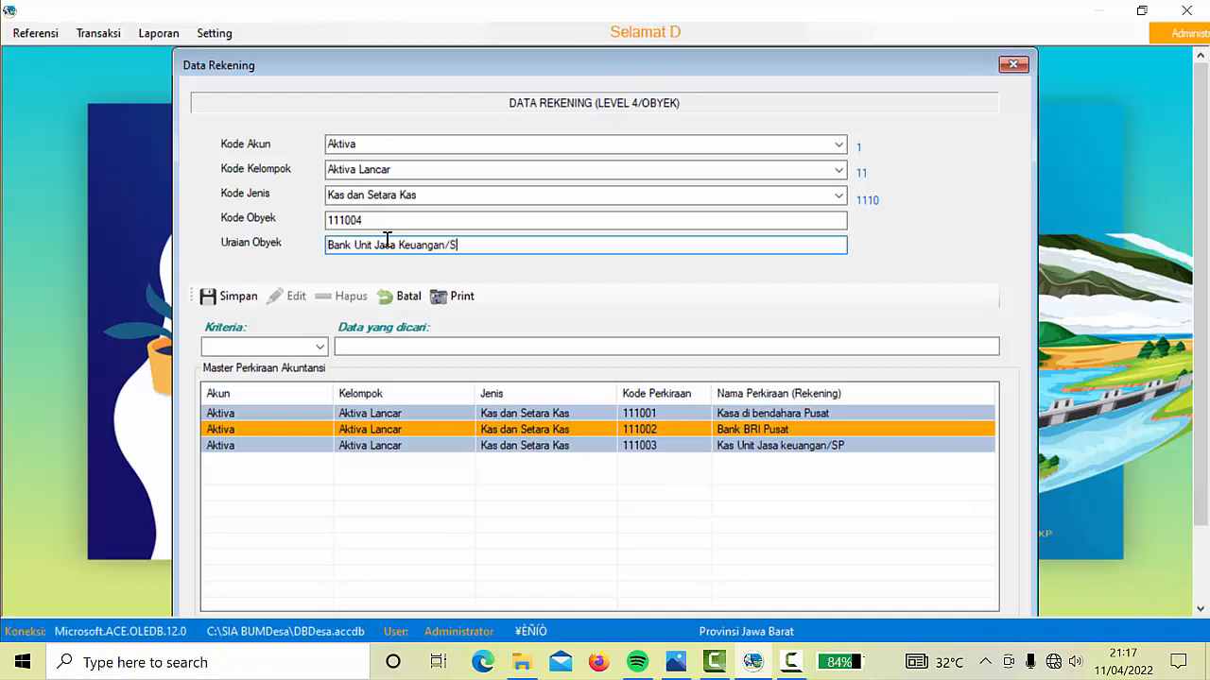
text(P)
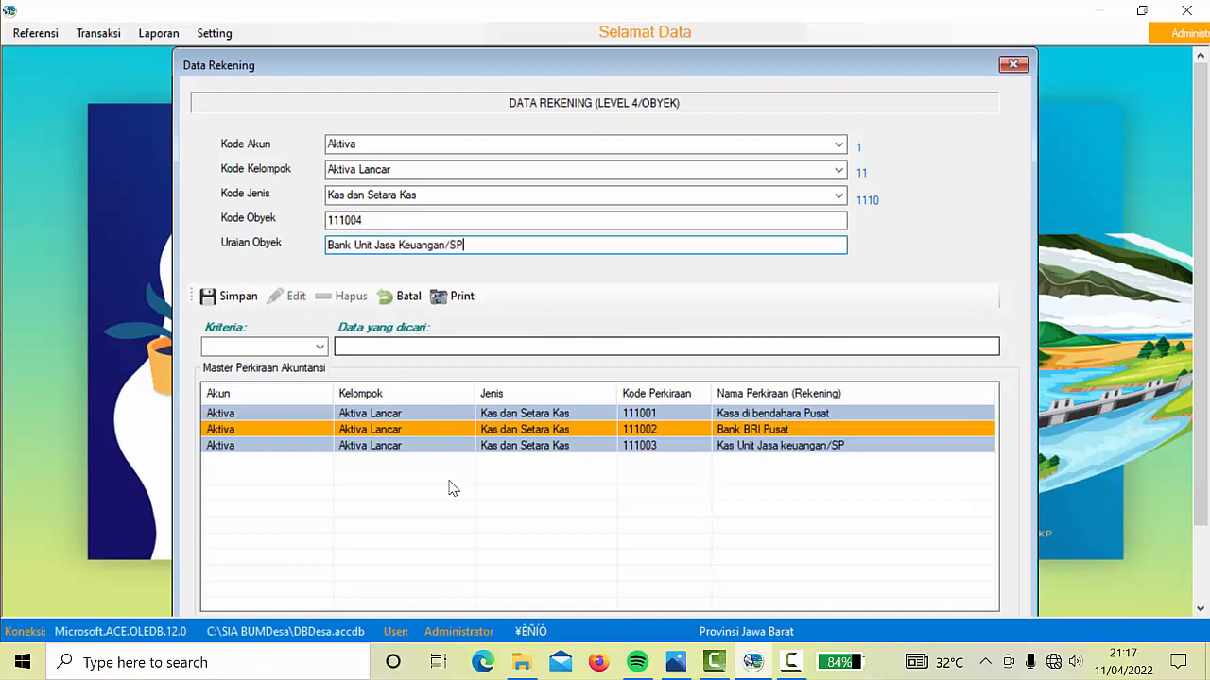
click(242, 299)
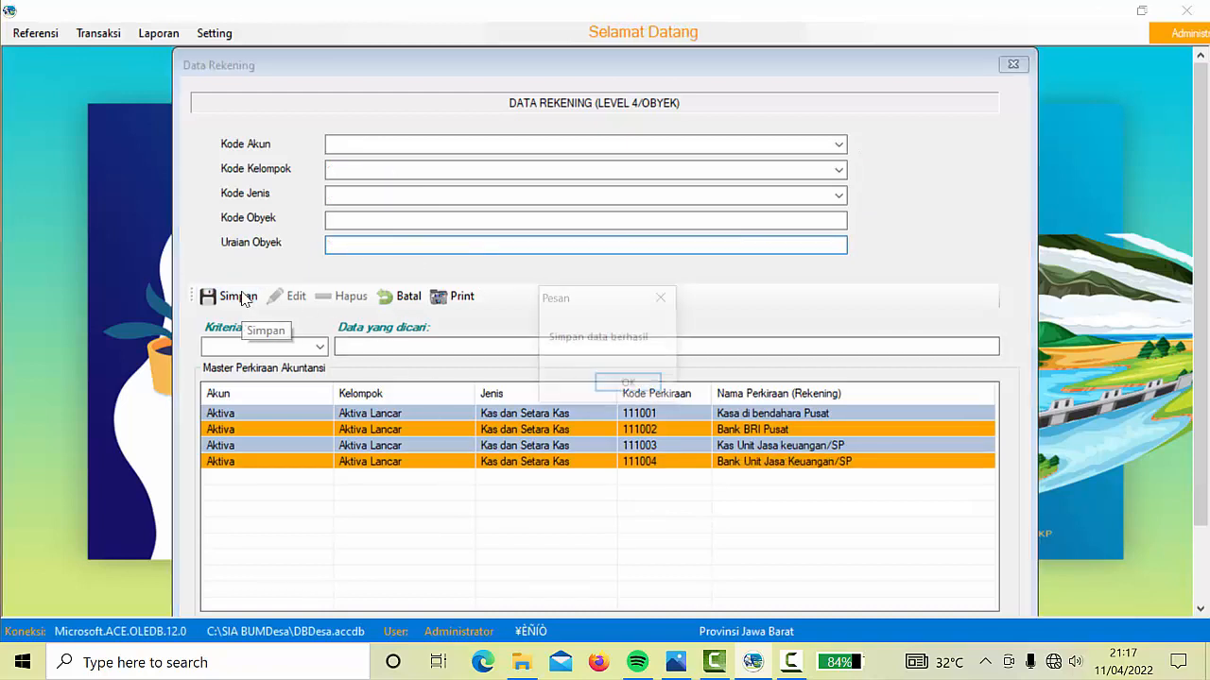
Dismiss the previous save message and select Aktiva, Aktiva Lancar, Kas dan Setara Kas
click(633, 389)
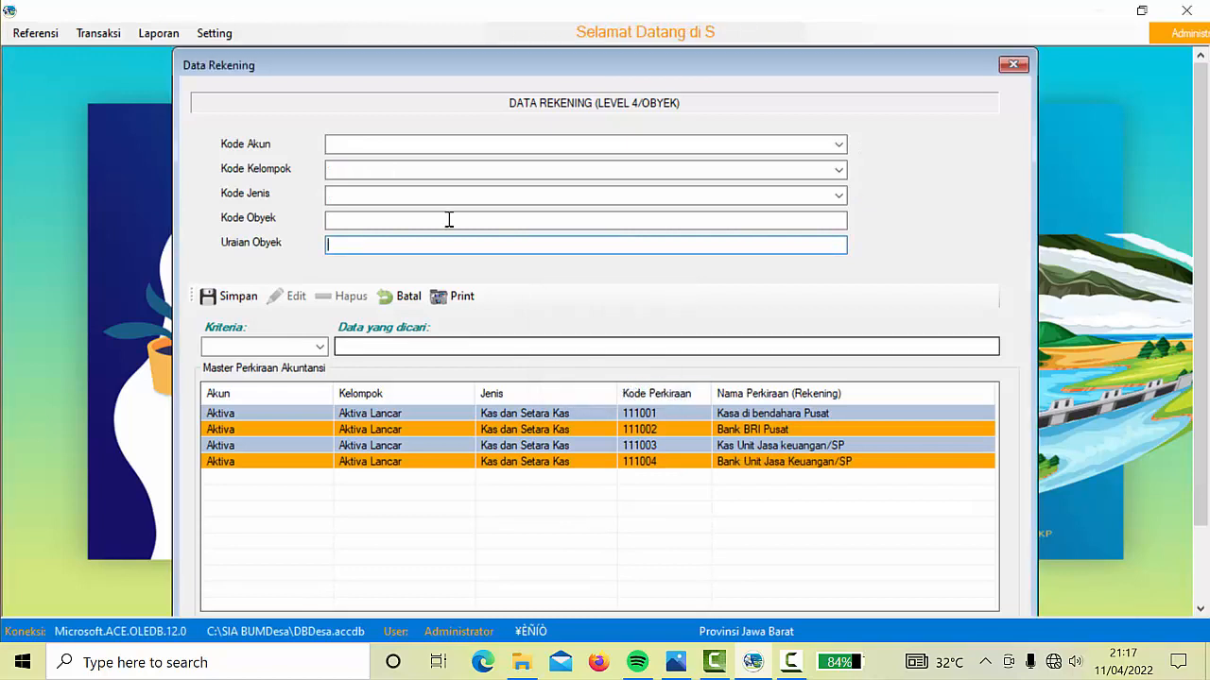
click(838, 145)
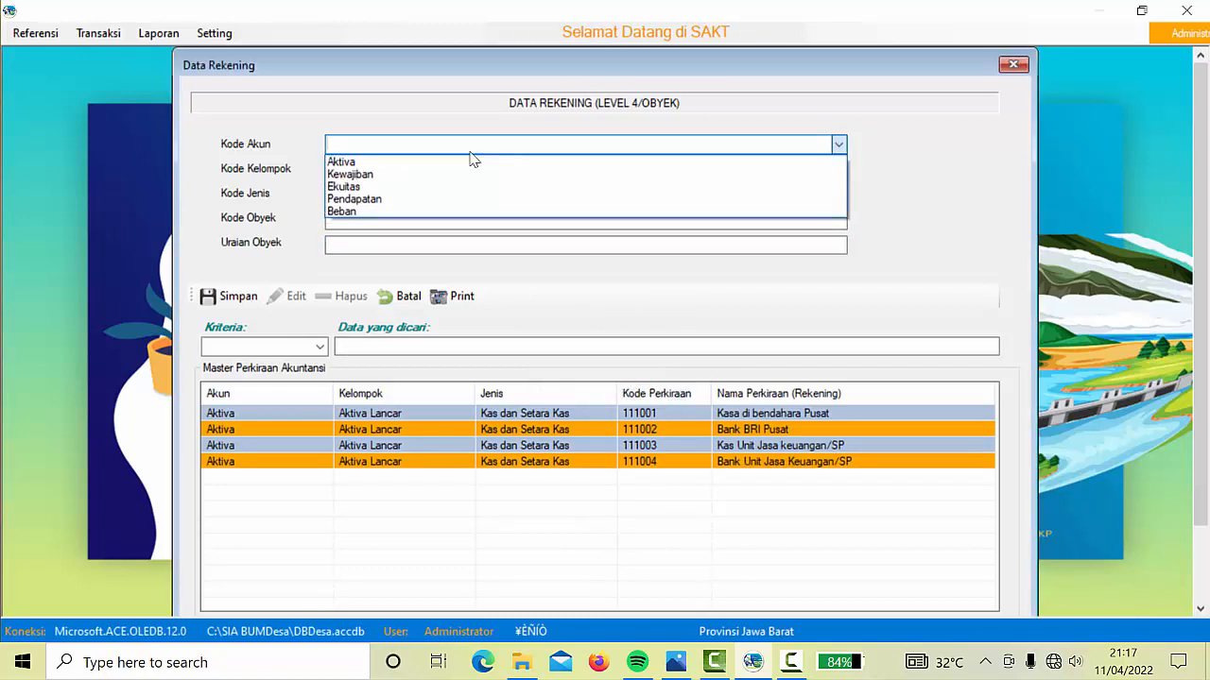
click(406, 160)
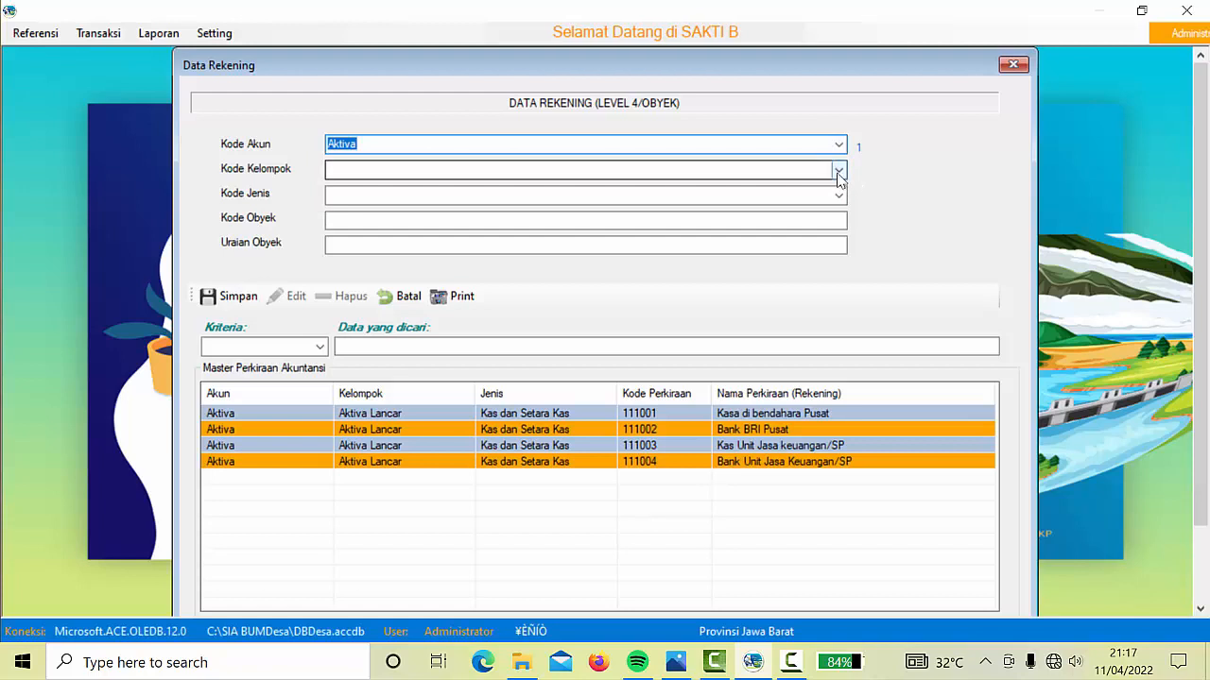
click(838, 170)
click(406, 188)
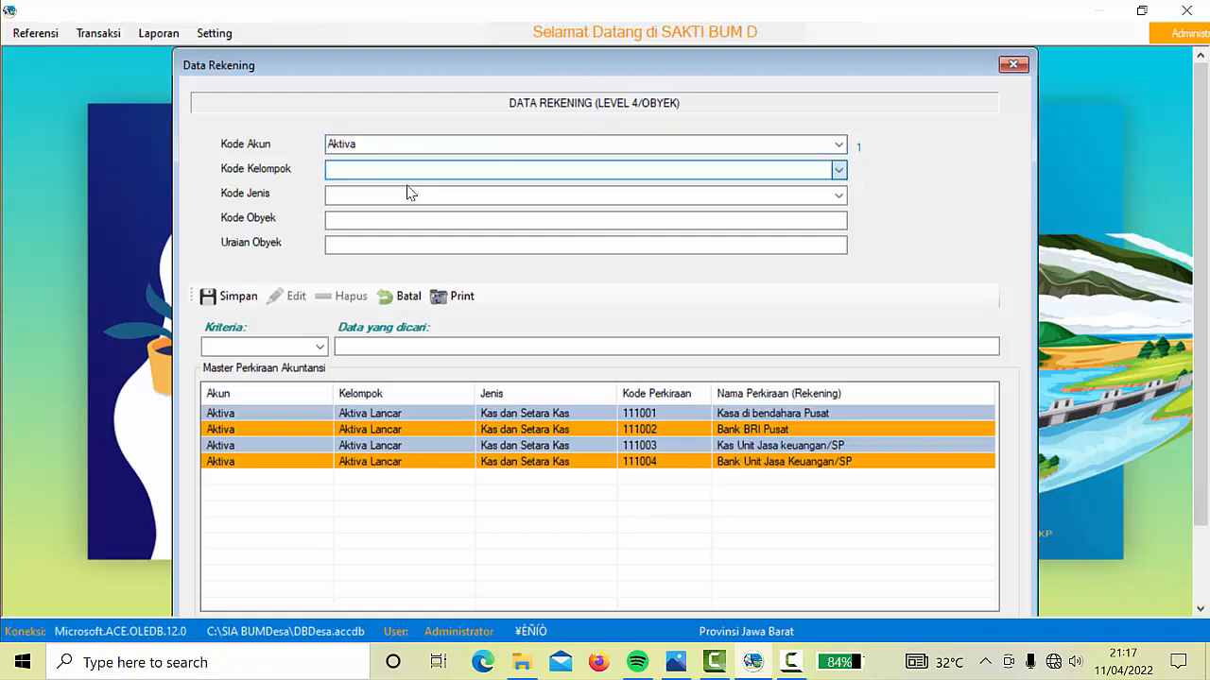
click(838, 195)
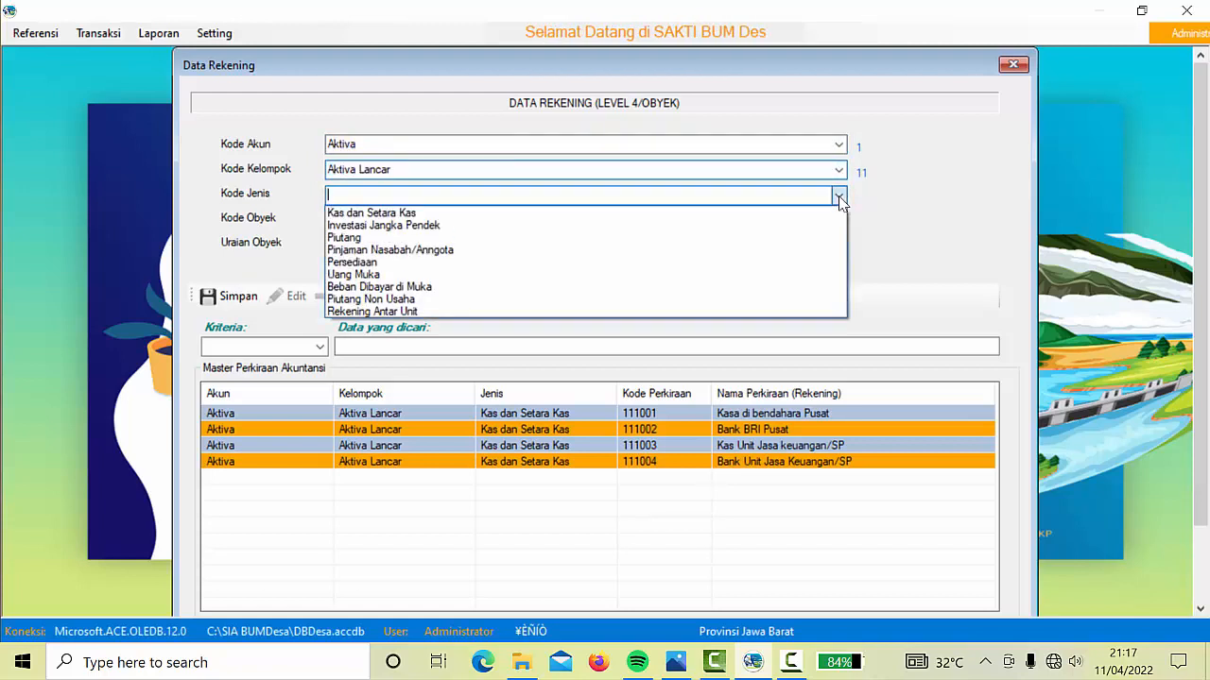
click(434, 213)
Enter code 111005 with description Kas Unit Perdagamngan Umum, then save and confirm
click(380, 219)
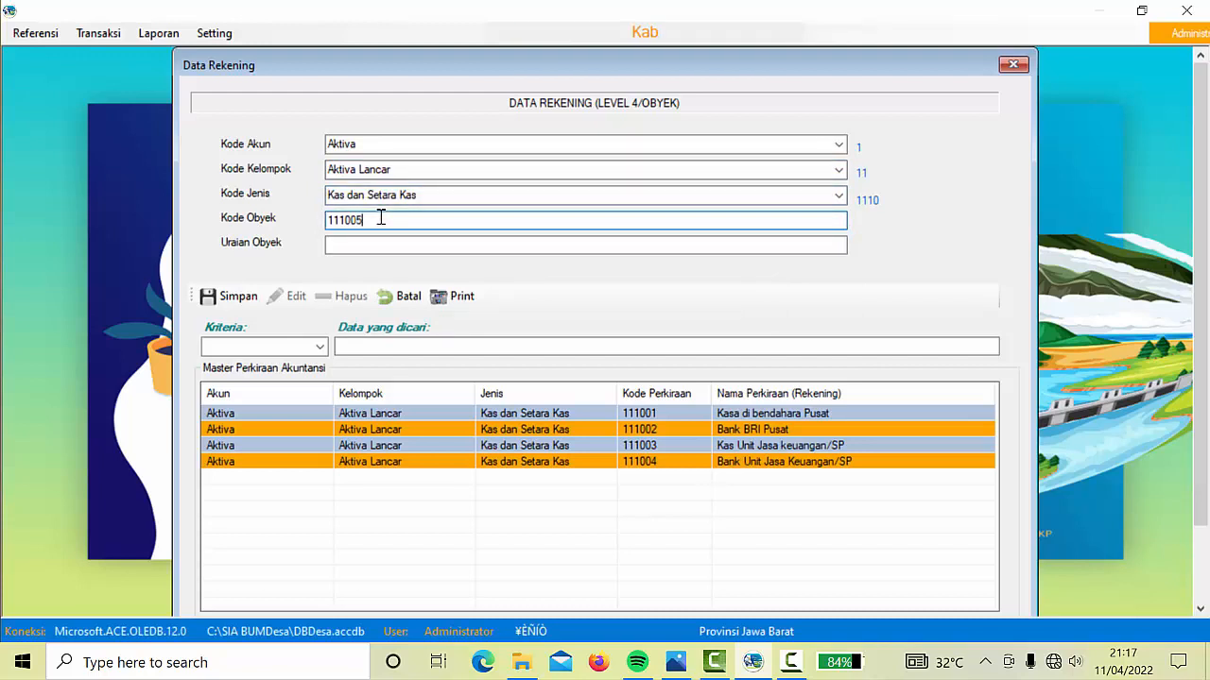
click(370, 248)
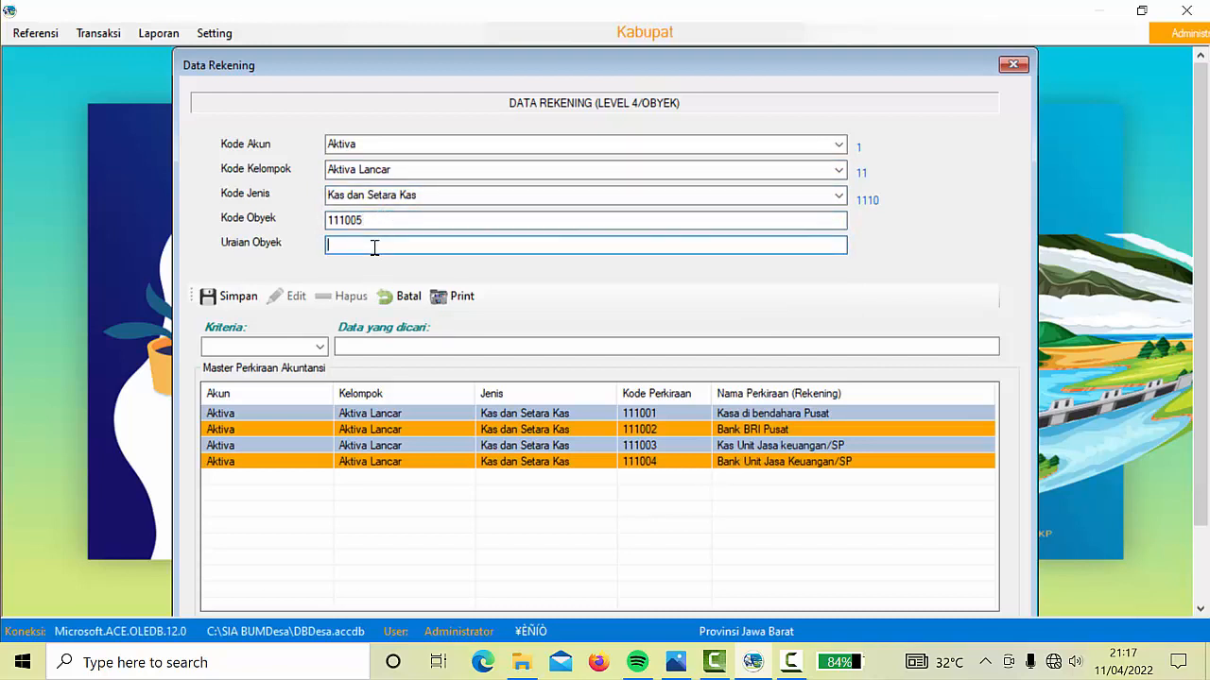
text(Kas Unit P)
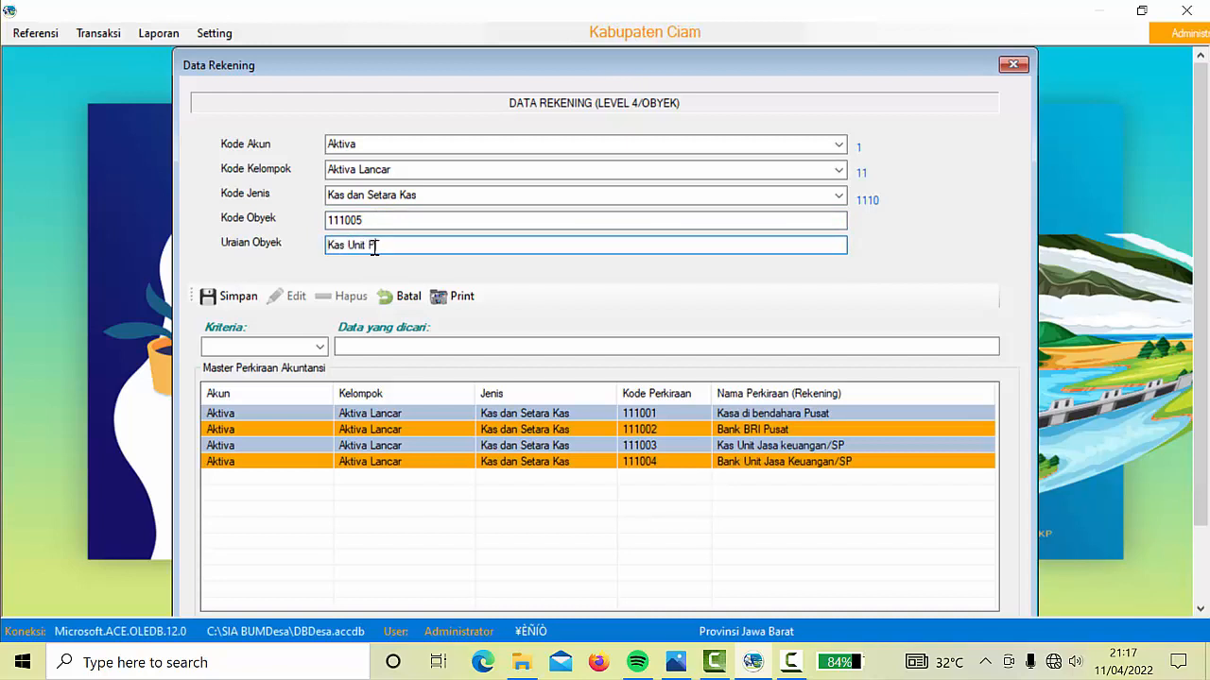
text(erdagamngan Umum)
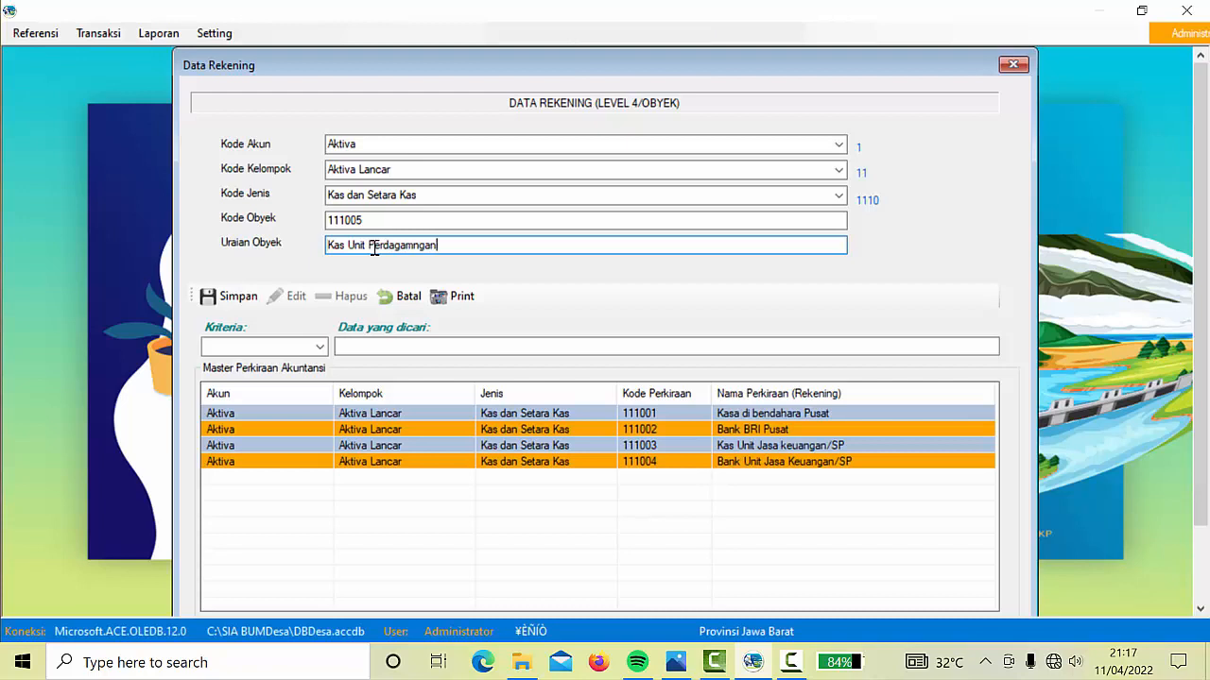
click(236, 297)
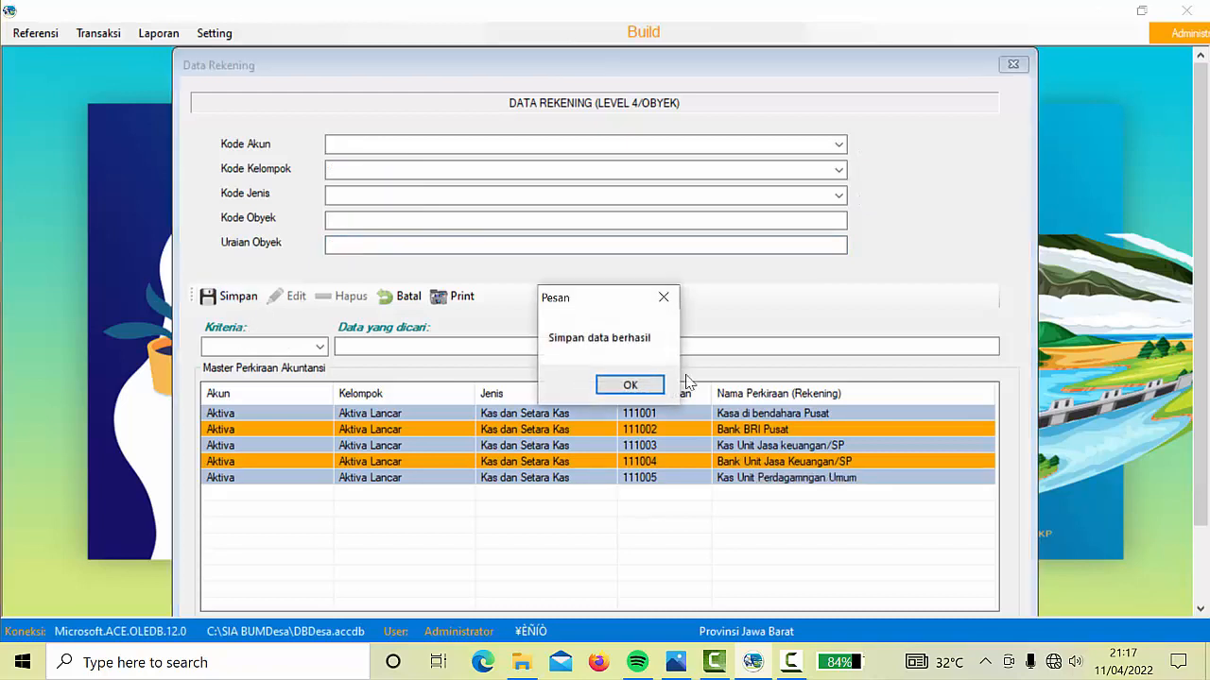
click(629, 386)
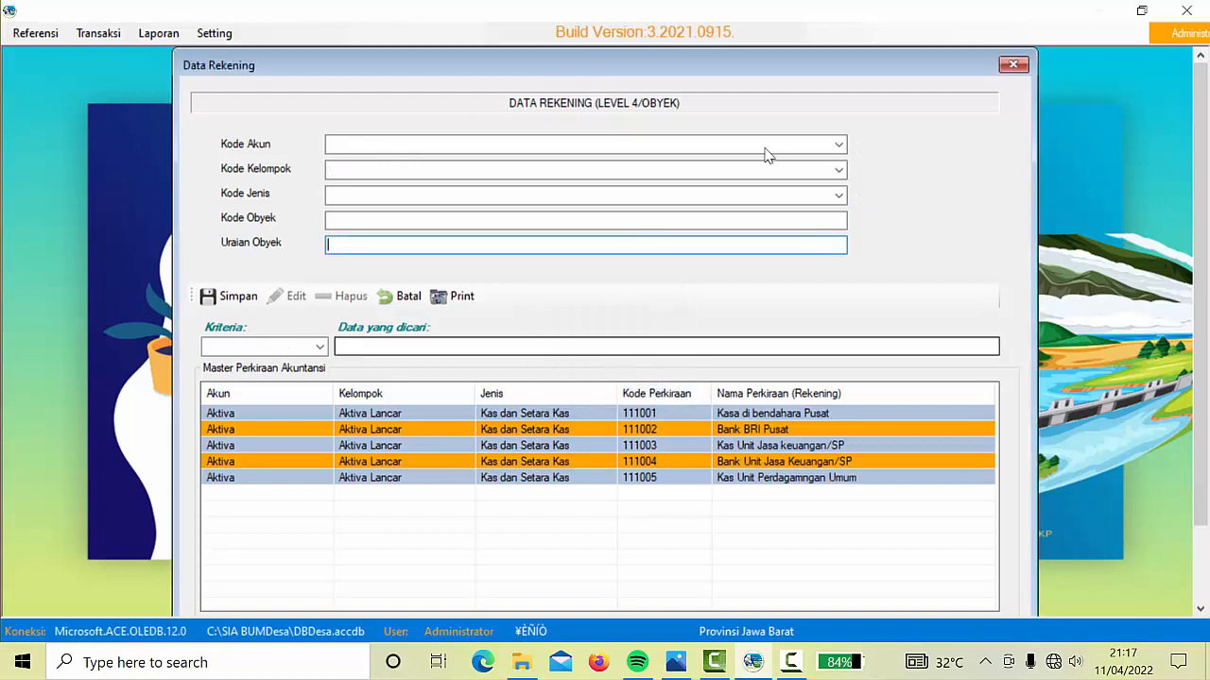
Preselect Aktiva and Aktiva Lancar for the next account entry
click(838, 146)
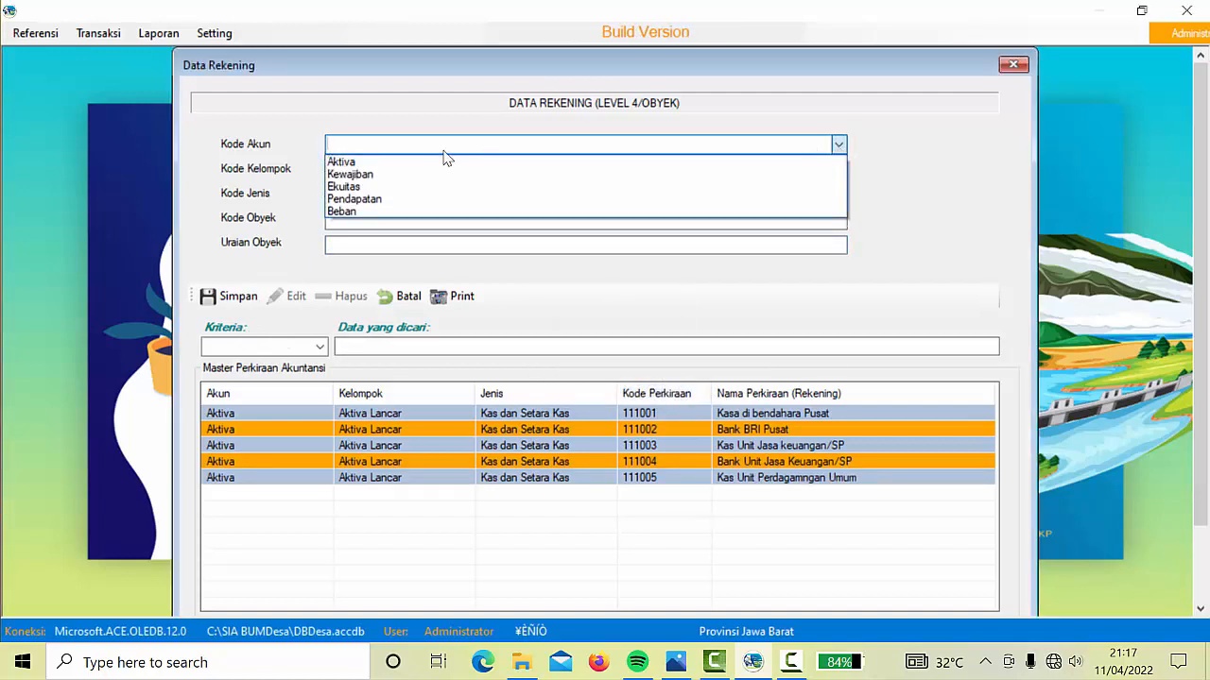
click(419, 166)
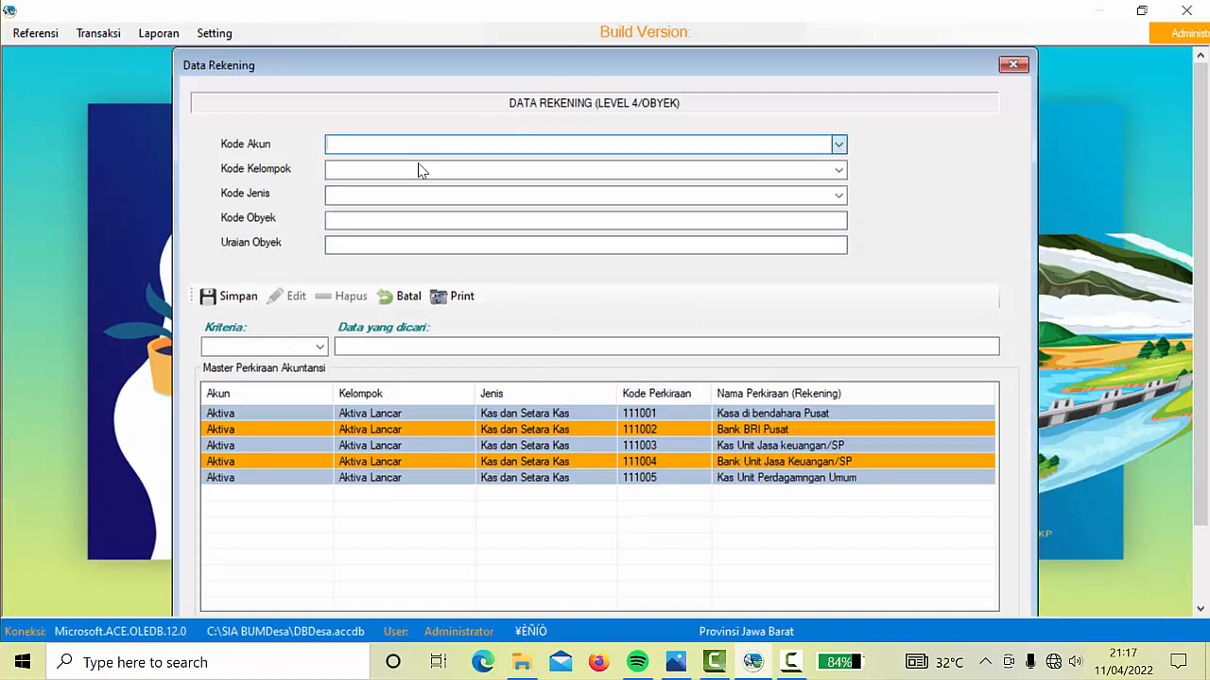
click(839, 170)
click(497, 188)
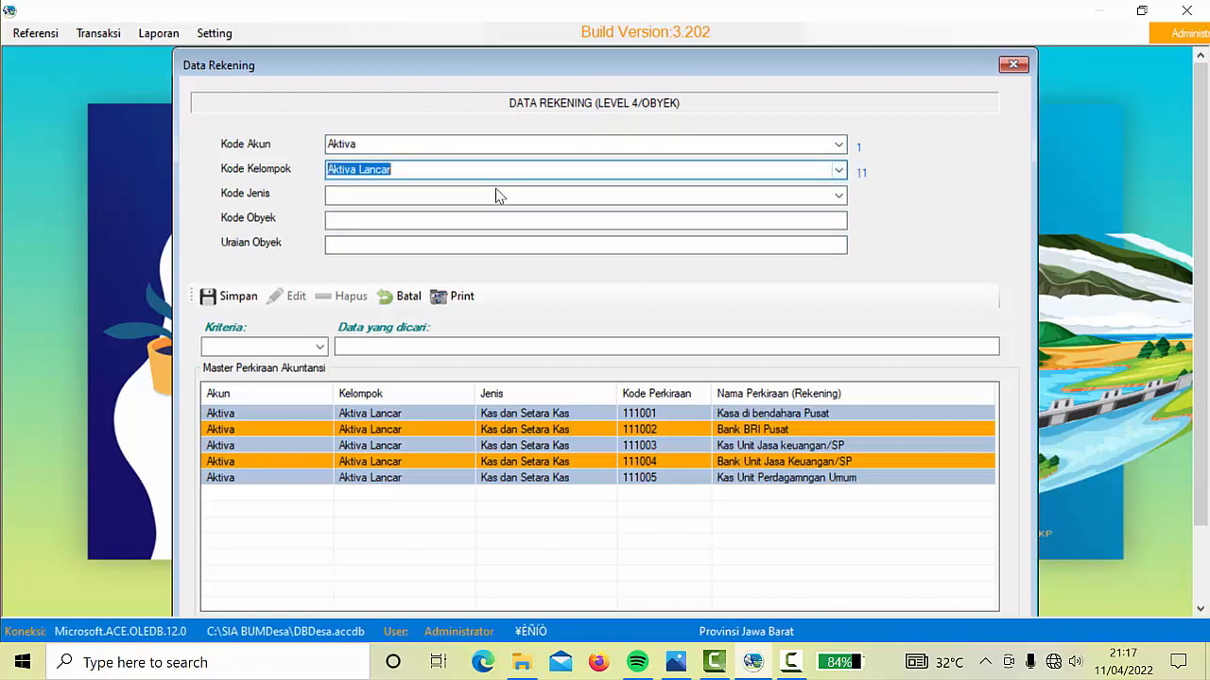
Set type Kas dan Setara Kas, code 111006, description Bank Unit perdagangan Umum, and save
click(838, 196)
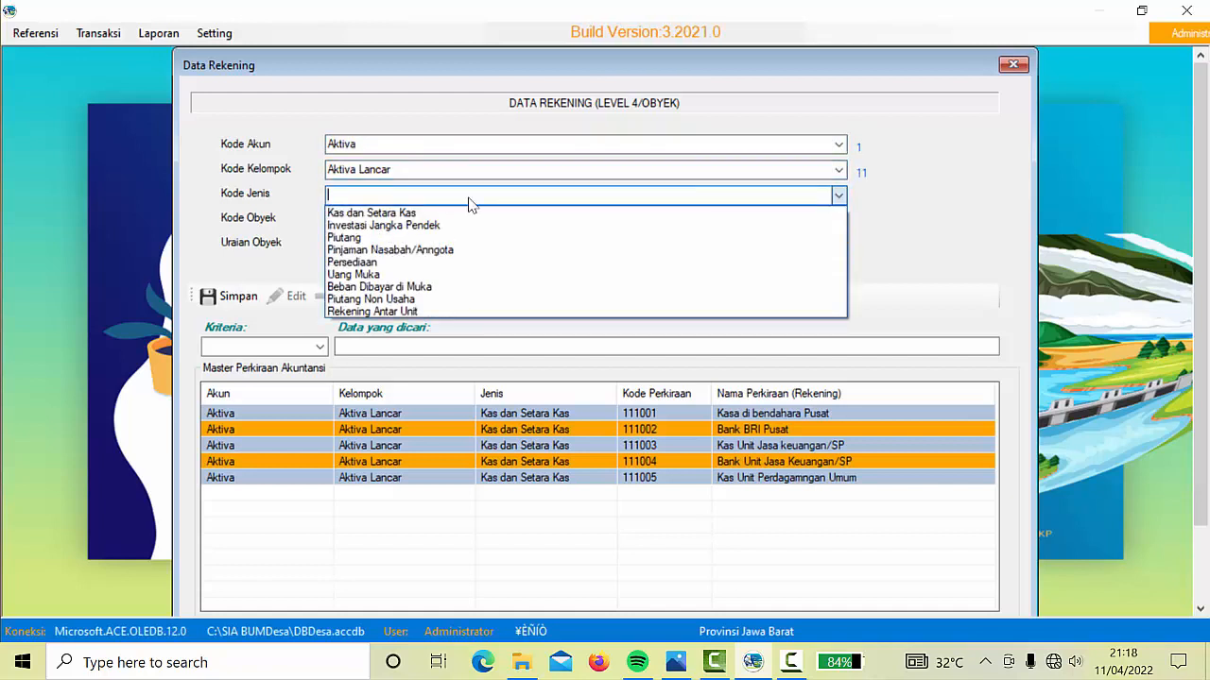
click(382, 214)
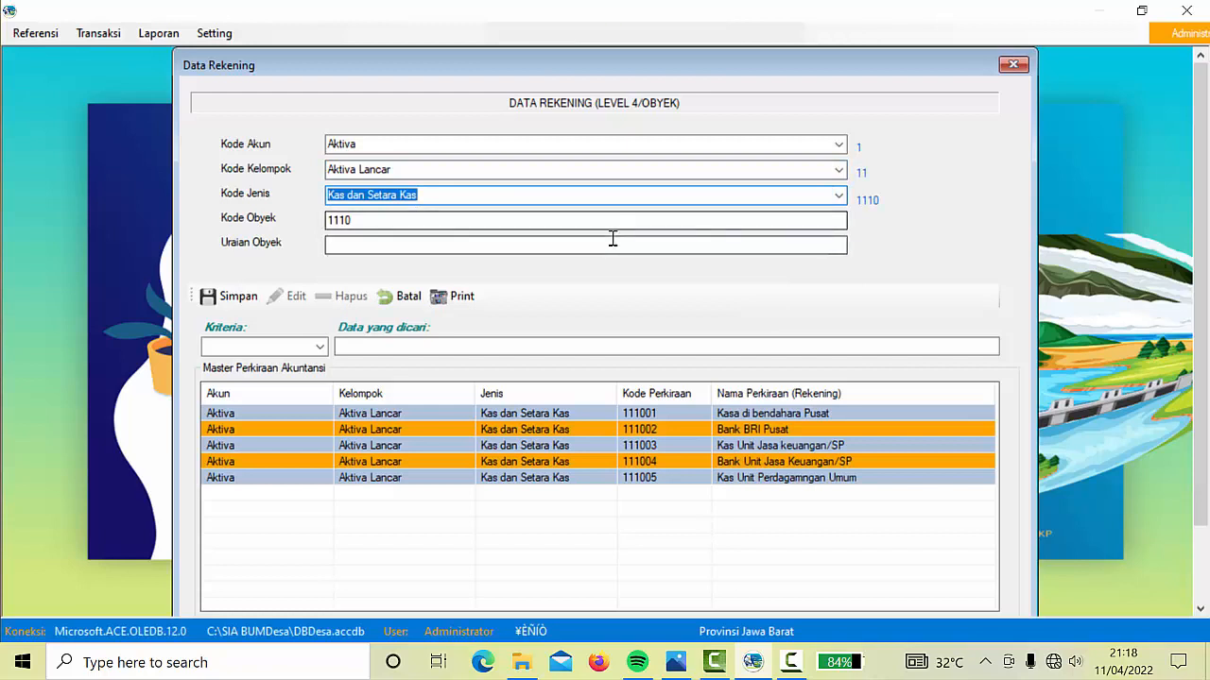
click(493, 226)
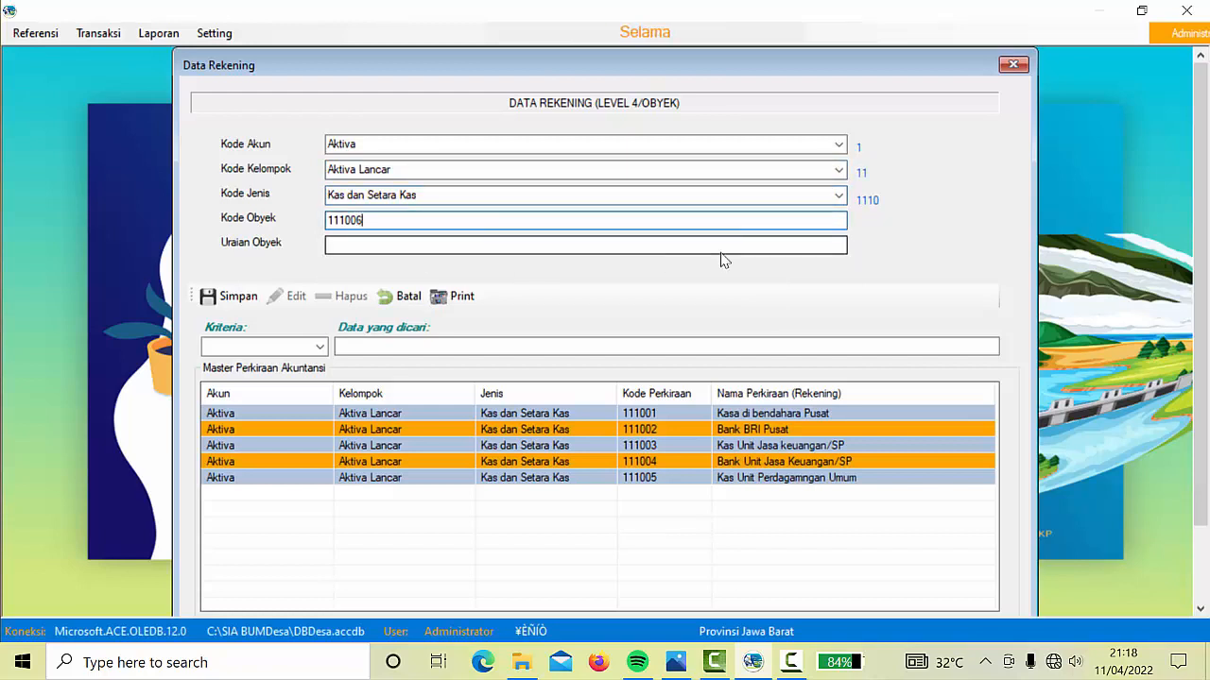
click(756, 240)
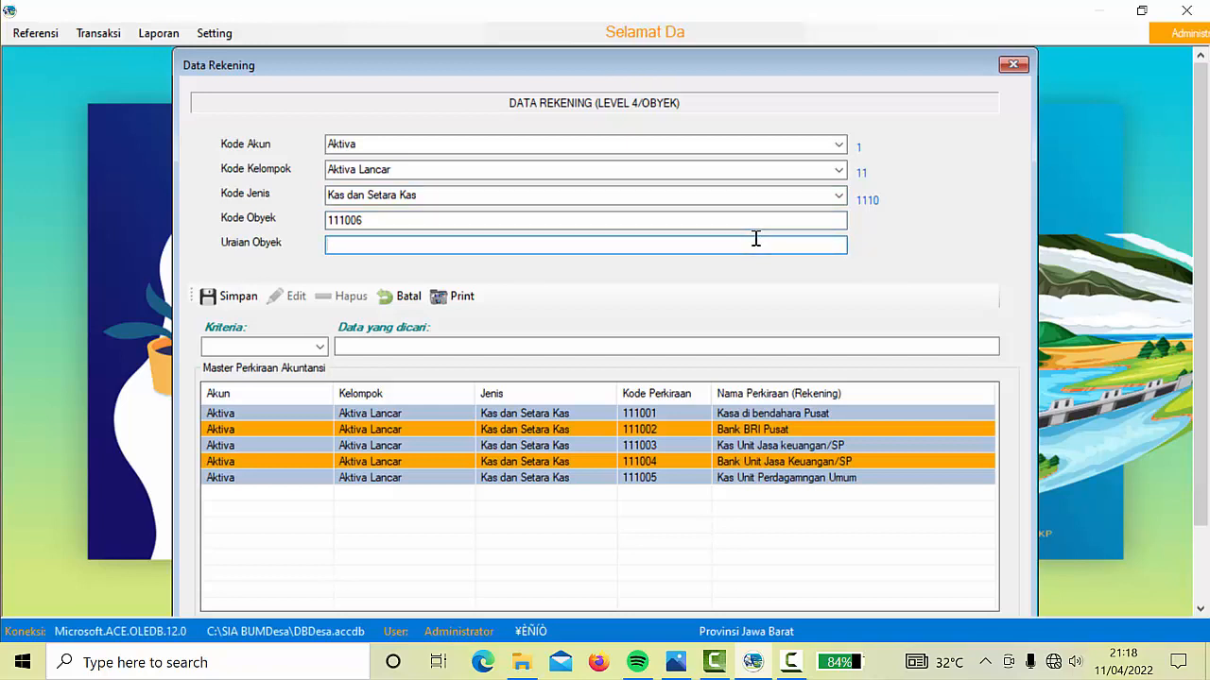
text(Bank Unit)
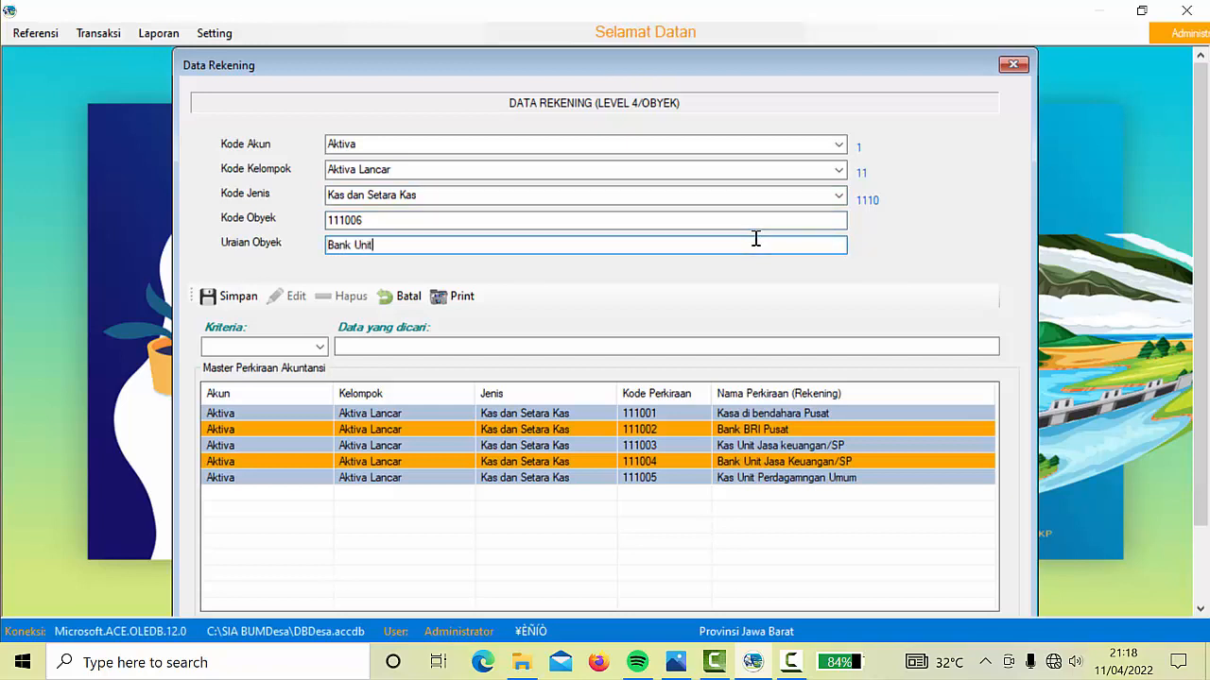
text( perdagangan Umum)
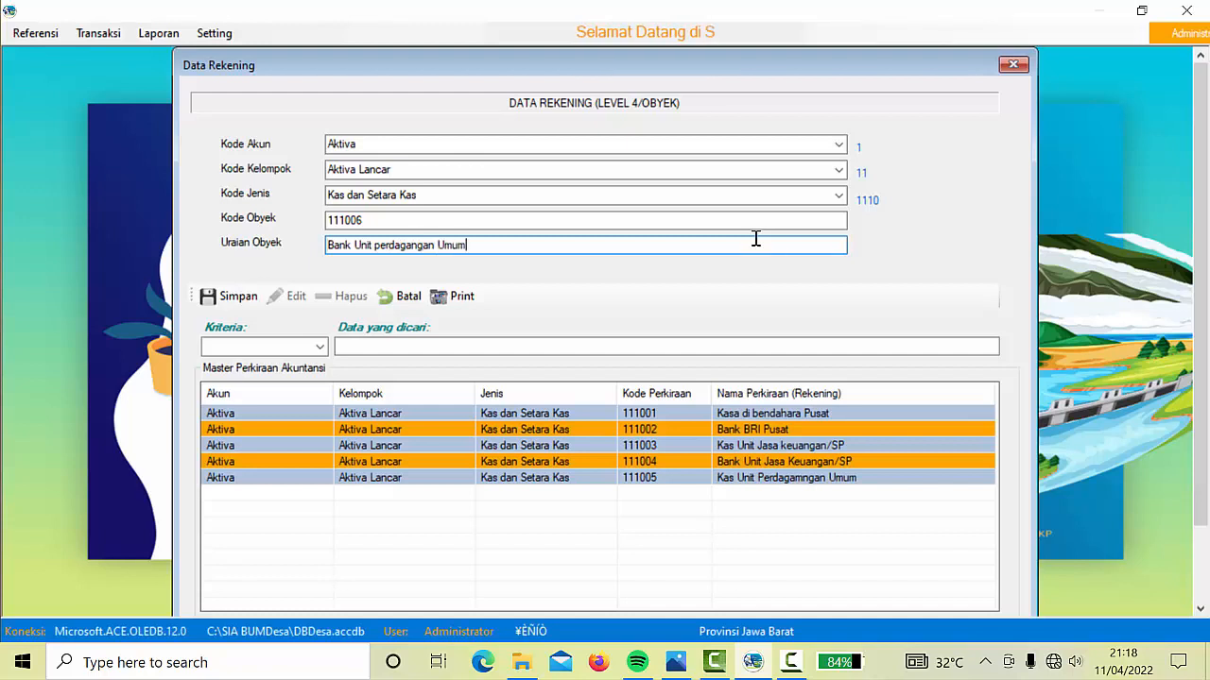
click(240, 298)
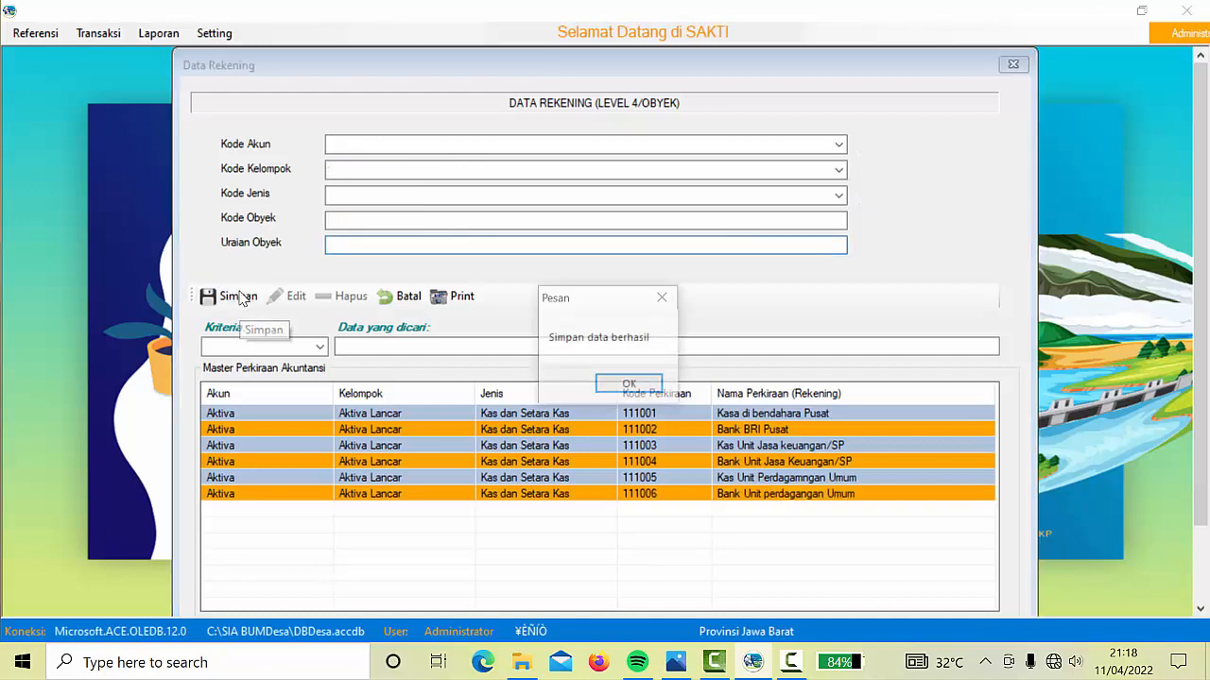
click(630, 386)
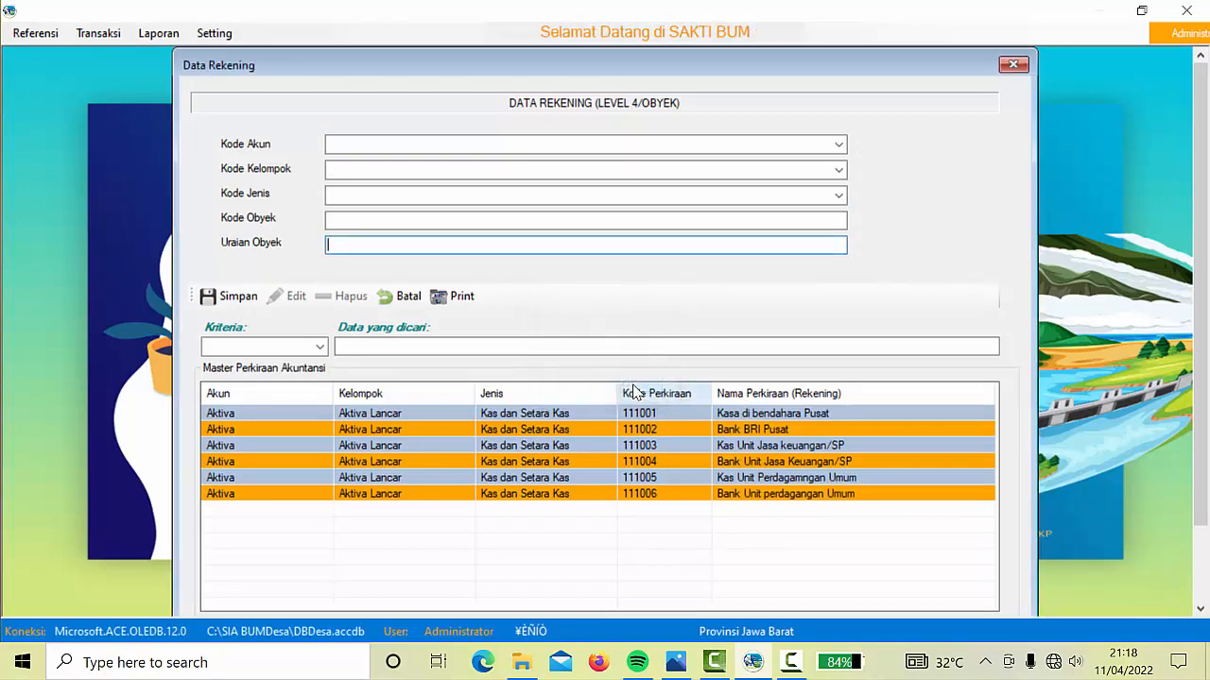
Classify the new account as Aktiva > Aktiva Lancar > Pinjaman Nasabah/Anggota
click(839, 145)
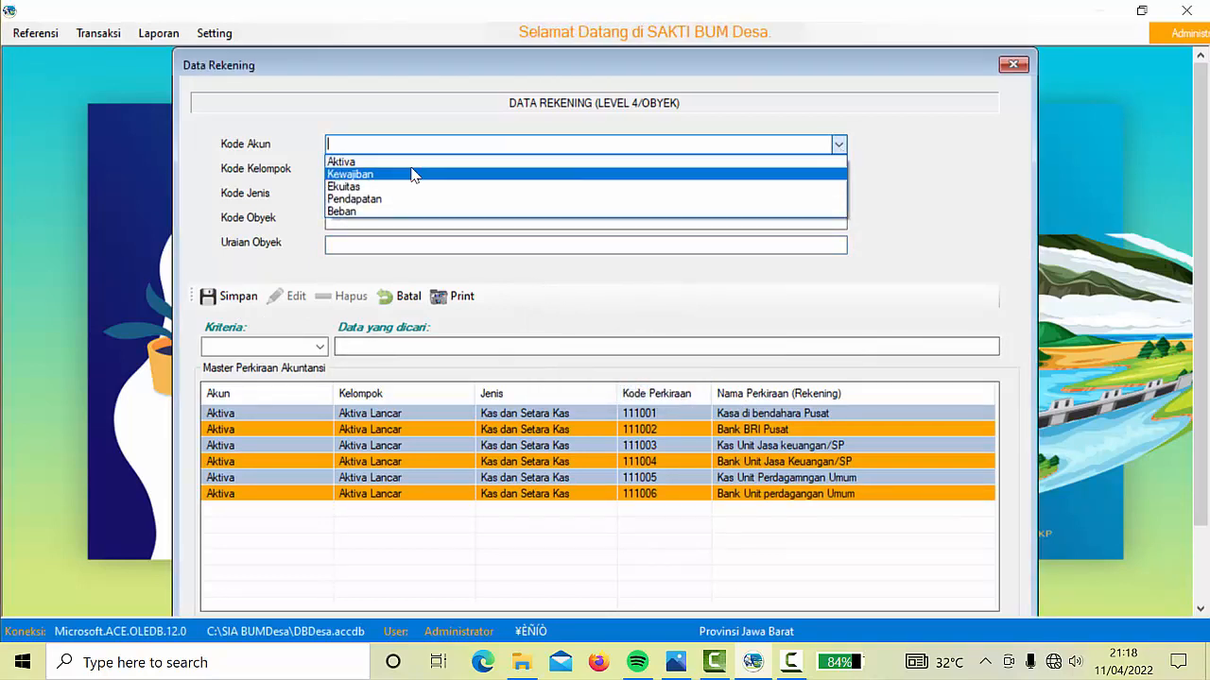
click(350, 163)
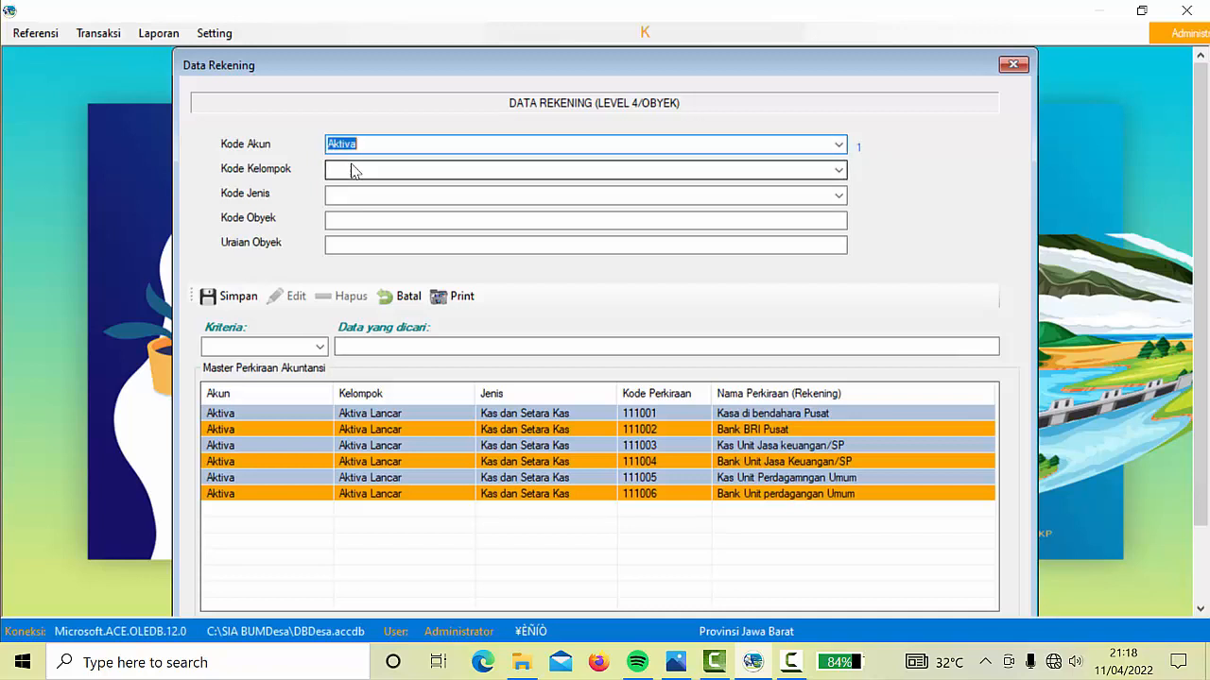
click(838, 170)
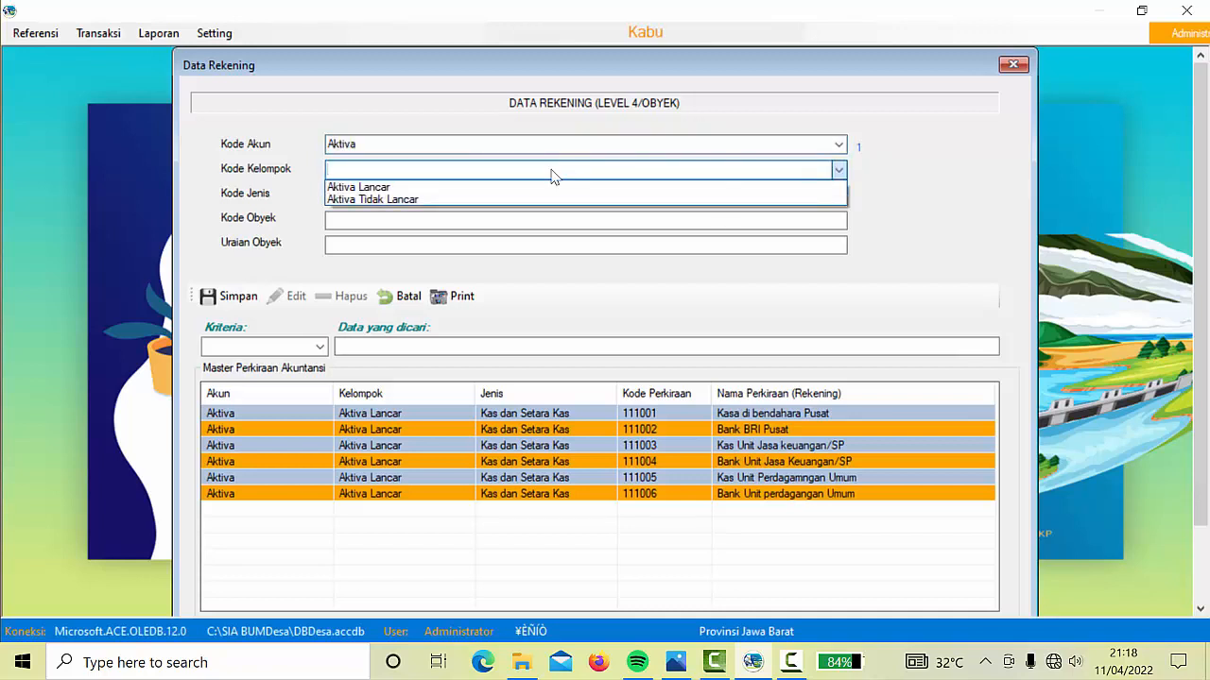
click(505, 188)
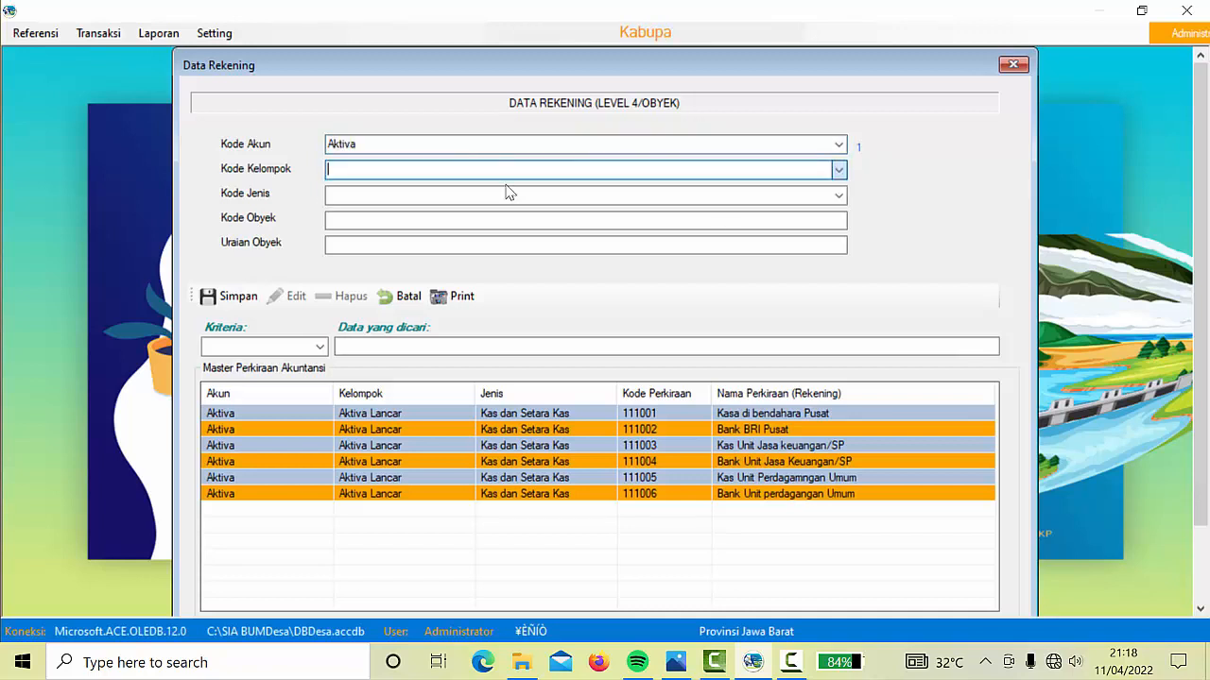
click(837, 196)
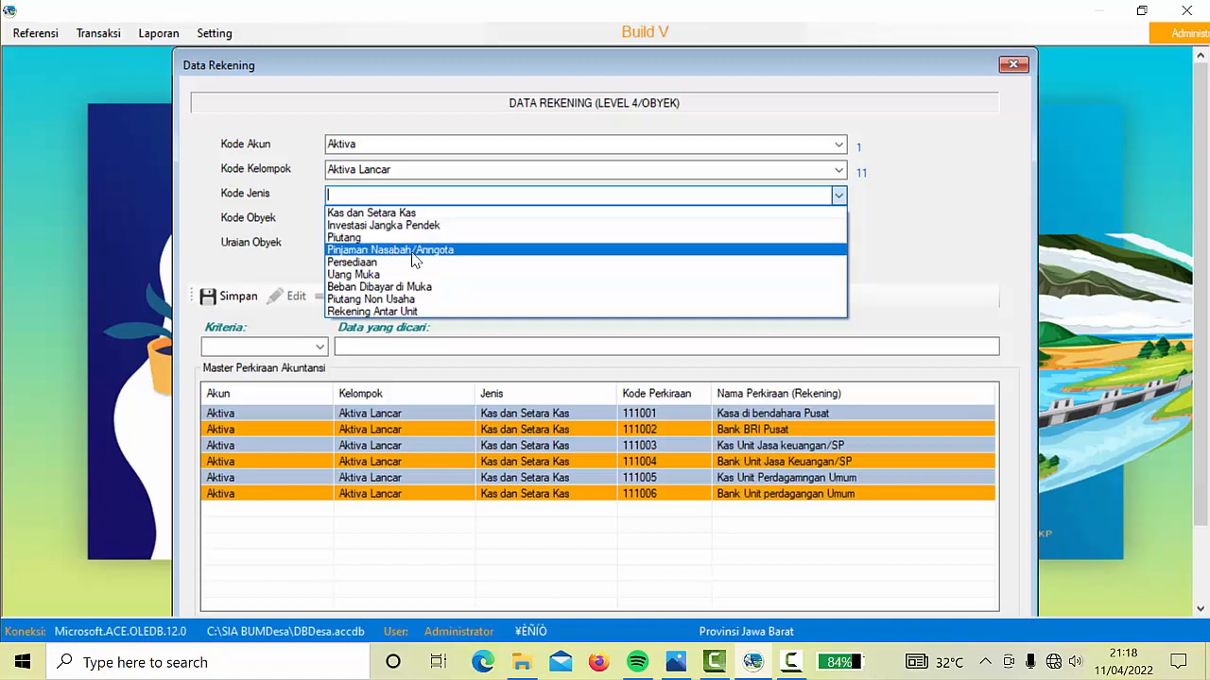
click(408, 257)
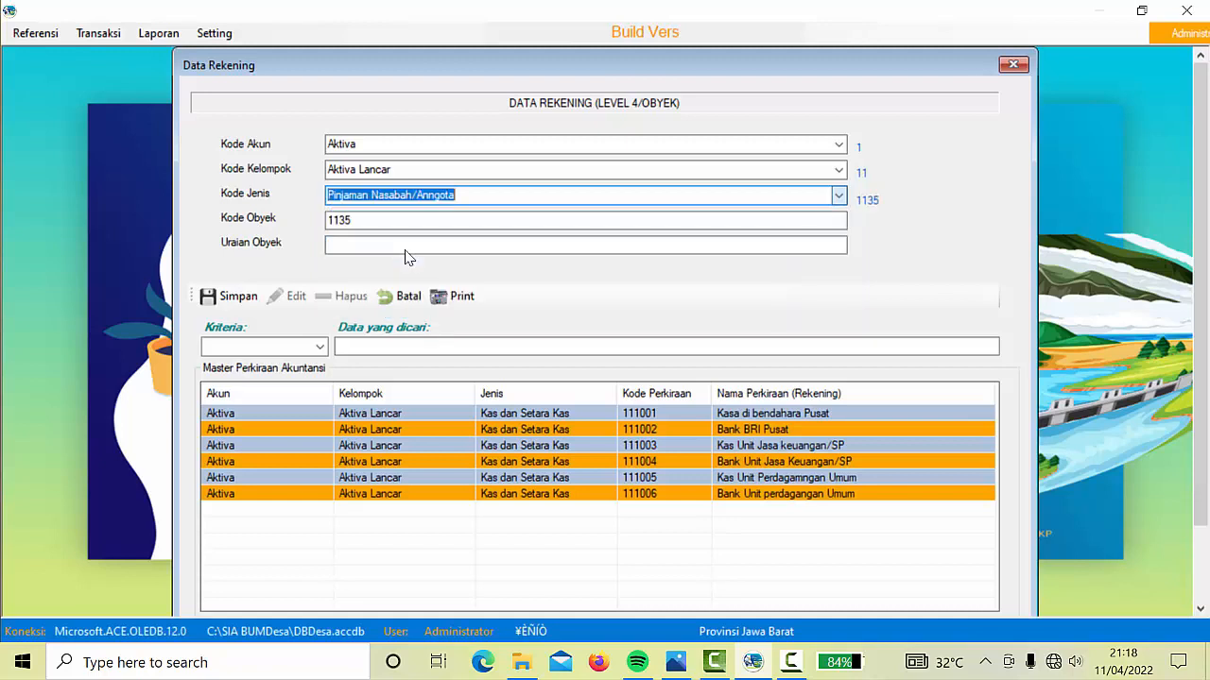
Set code 113501 with description Piutang SP, then save and confirm
click(387, 222)
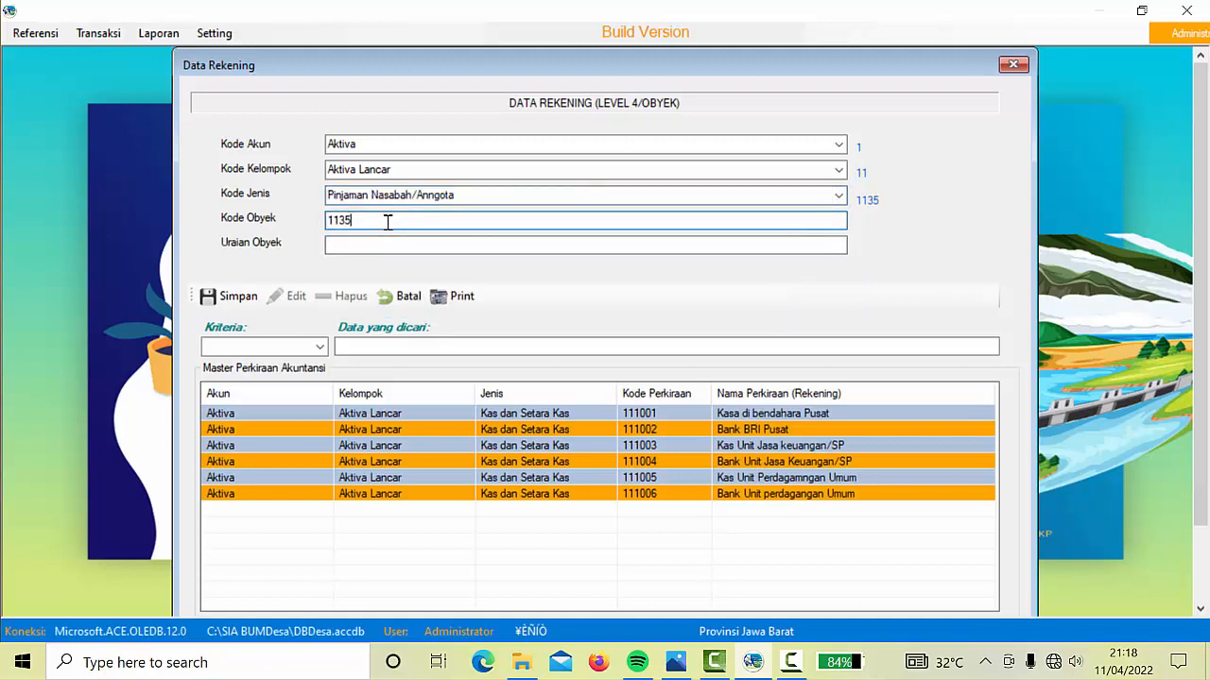
text(02)
key(BackSpace)
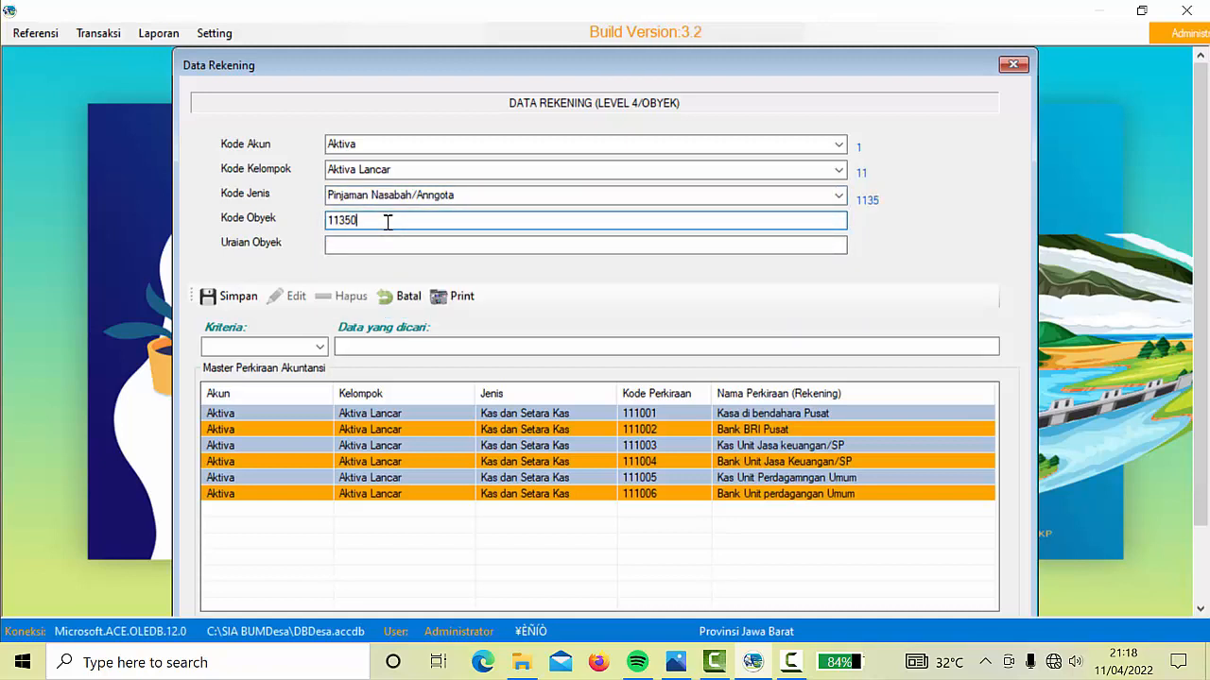
text(1)
click(387, 245)
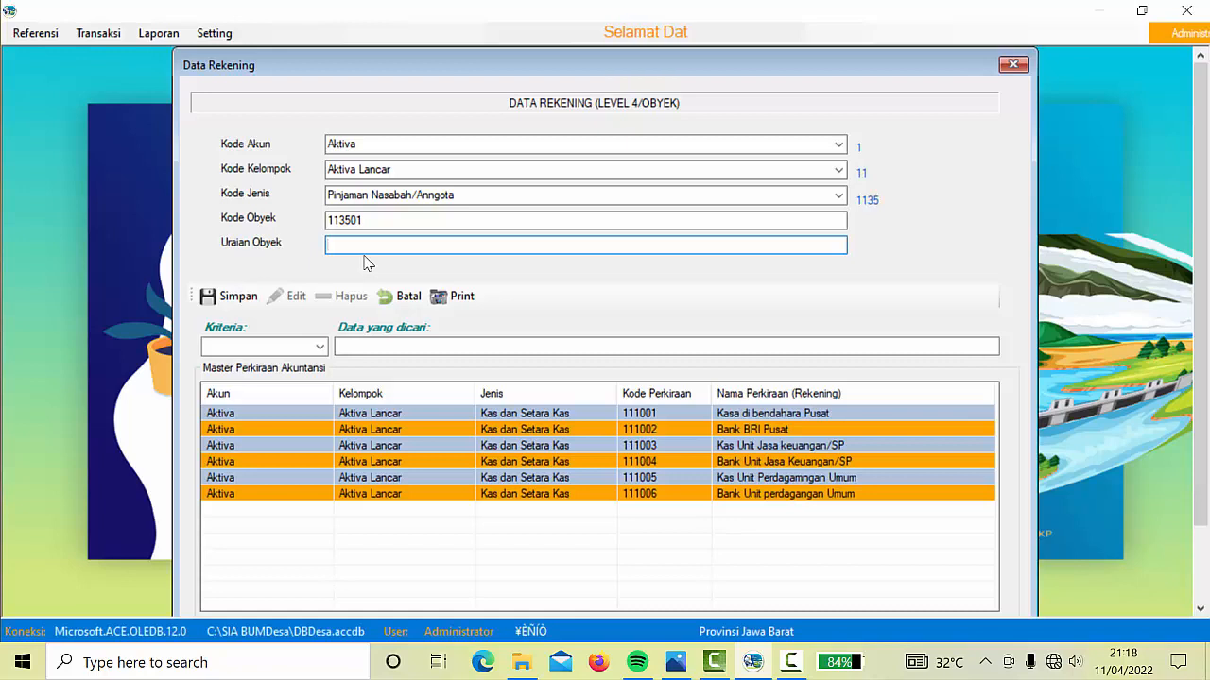
text(utan)
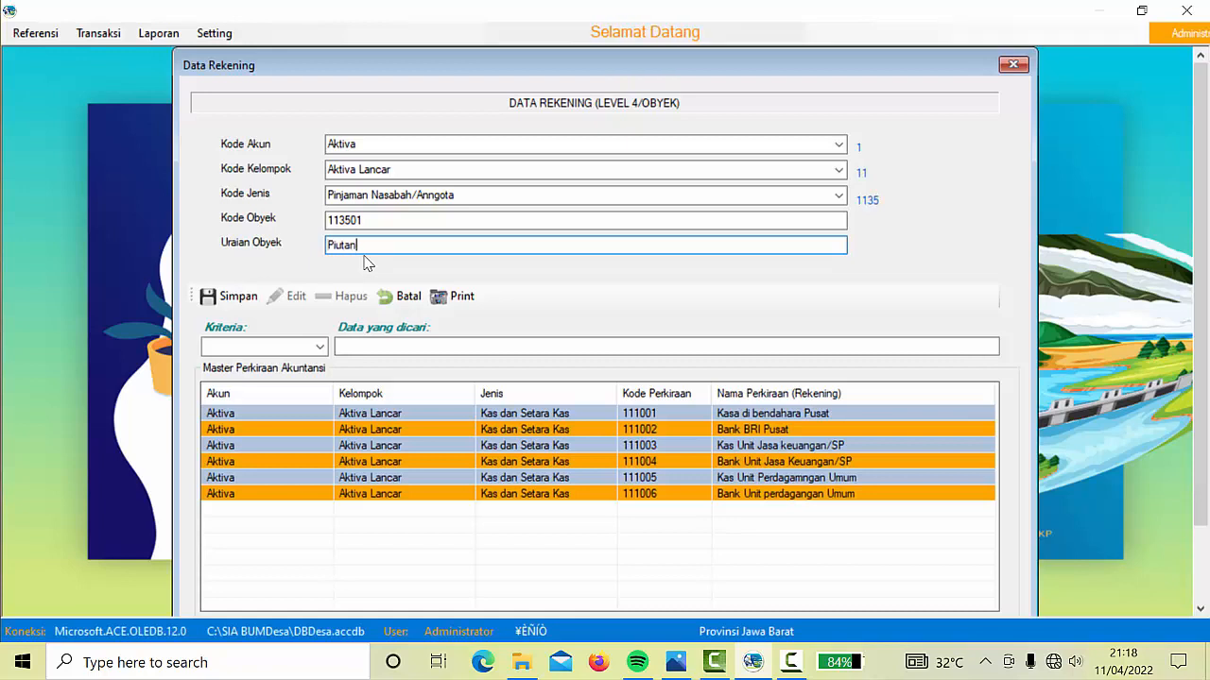
text(g SP)
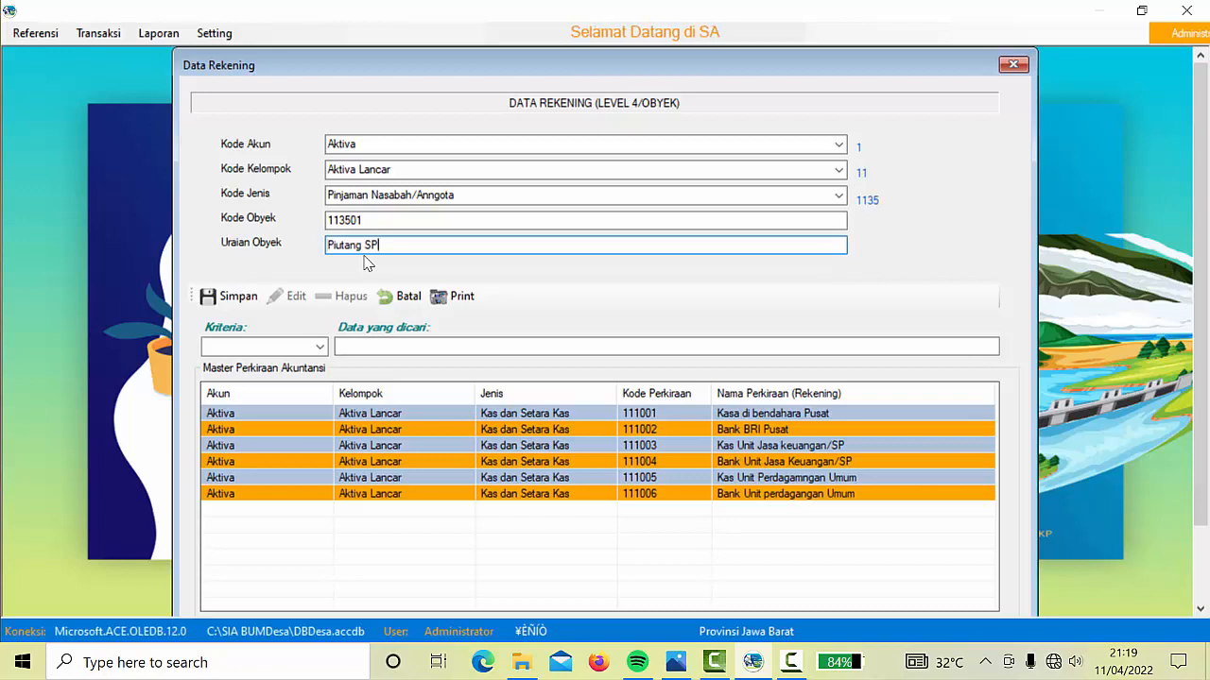
click(238, 297)
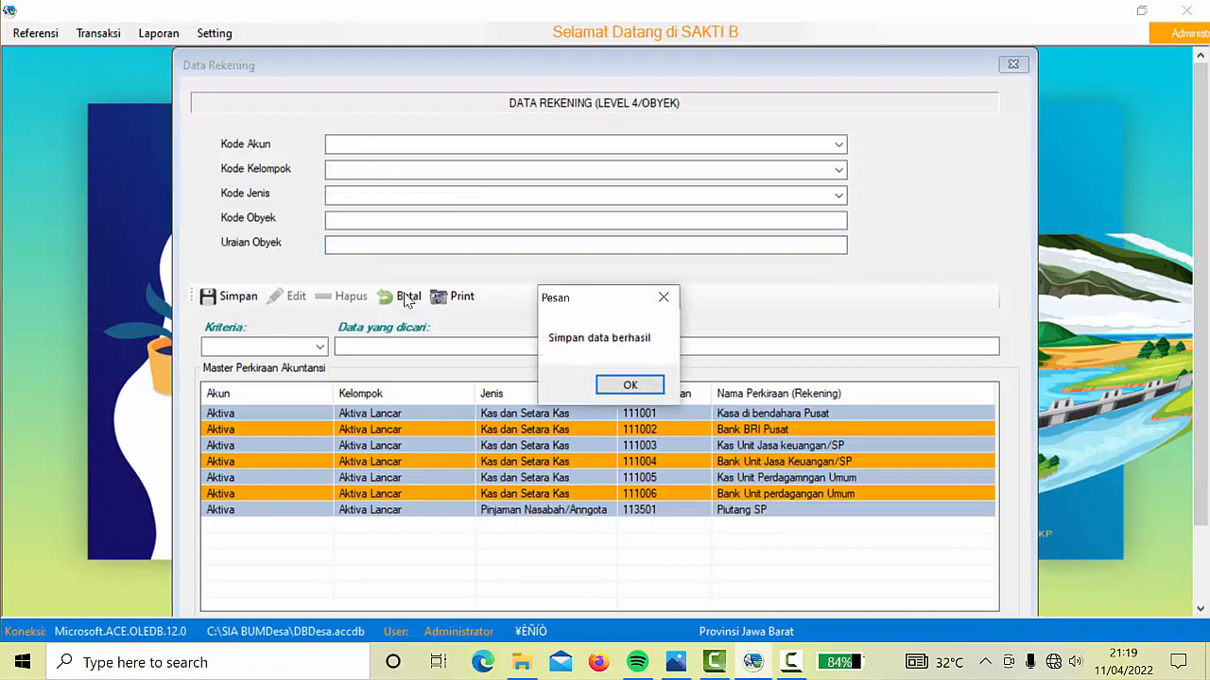
click(638, 397)
File Piutang Dagang as code 113001 under Aktiva > Aktiva Lancar > Piutang and save
click(839, 145)
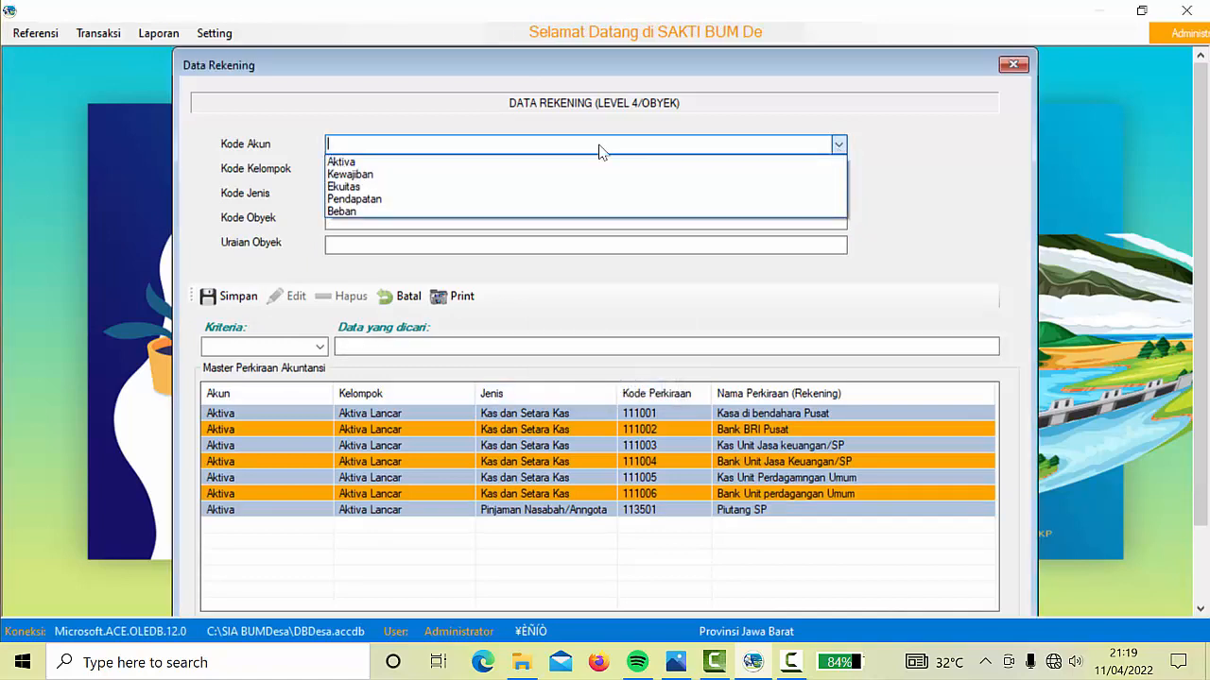
click(500, 159)
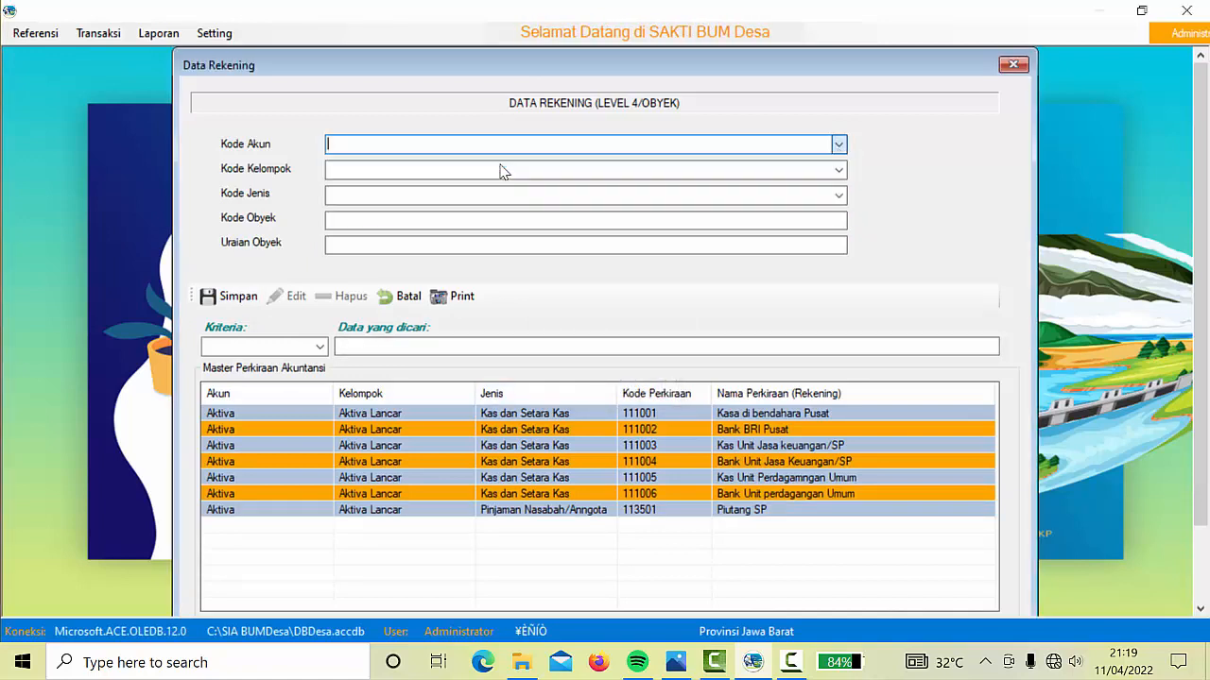
click(837, 170)
click(565, 193)
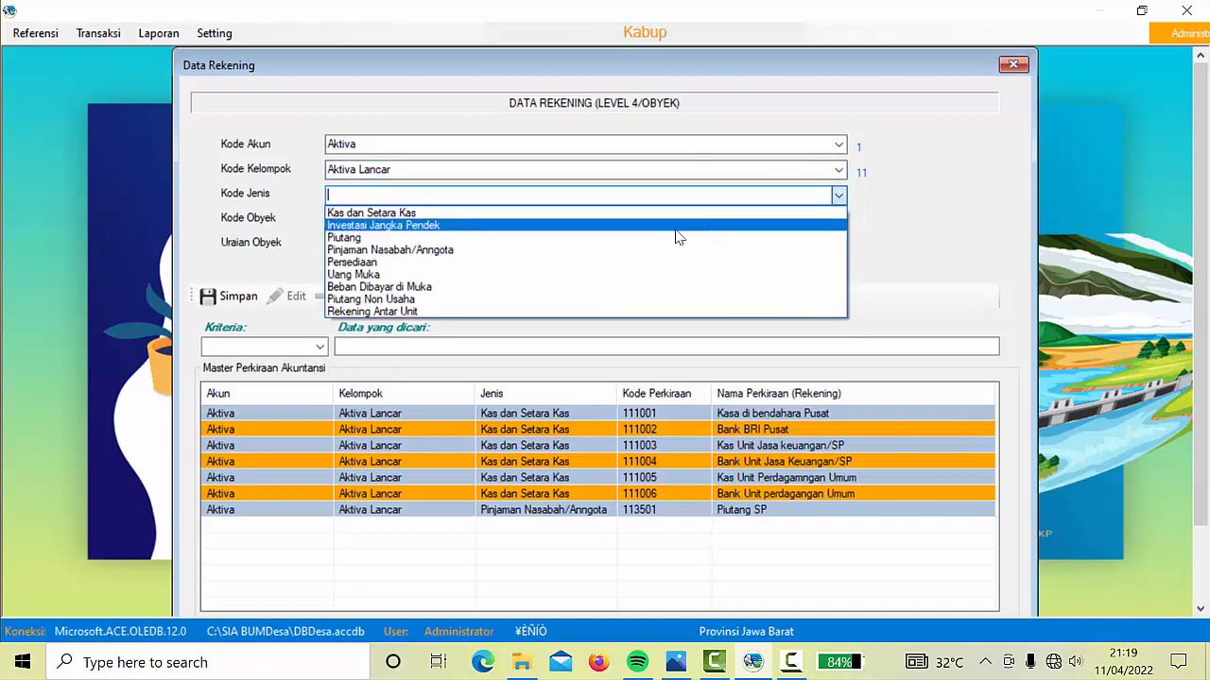
click(523, 240)
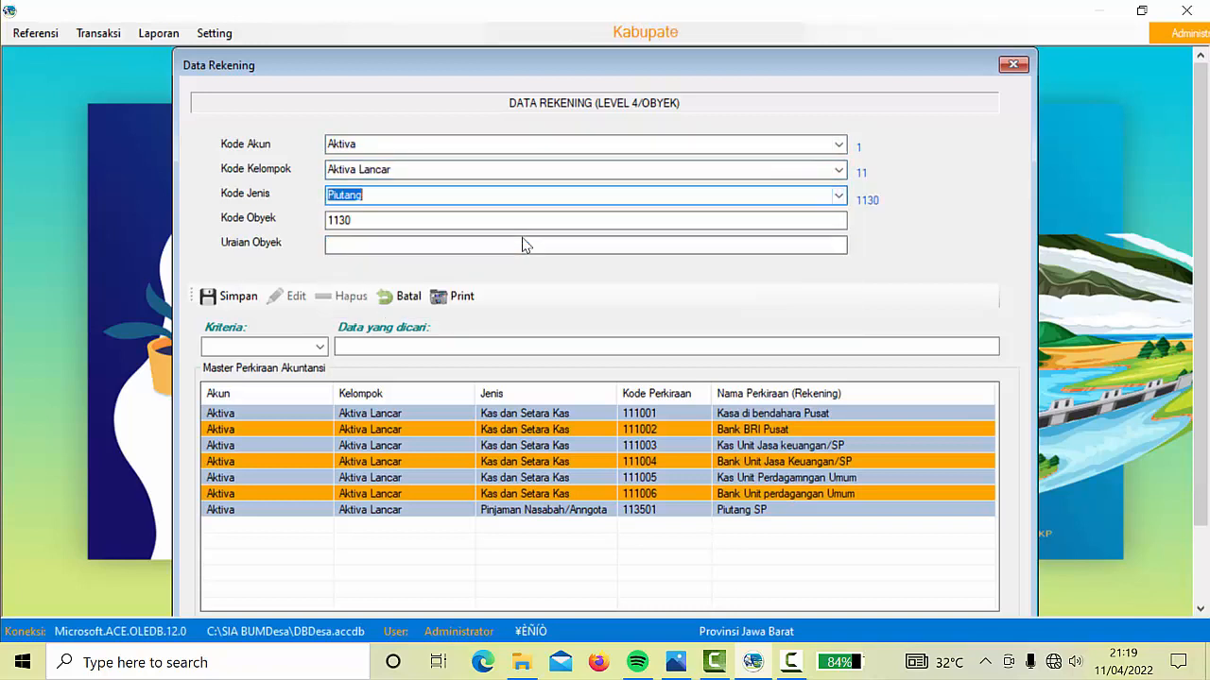
click(401, 219)
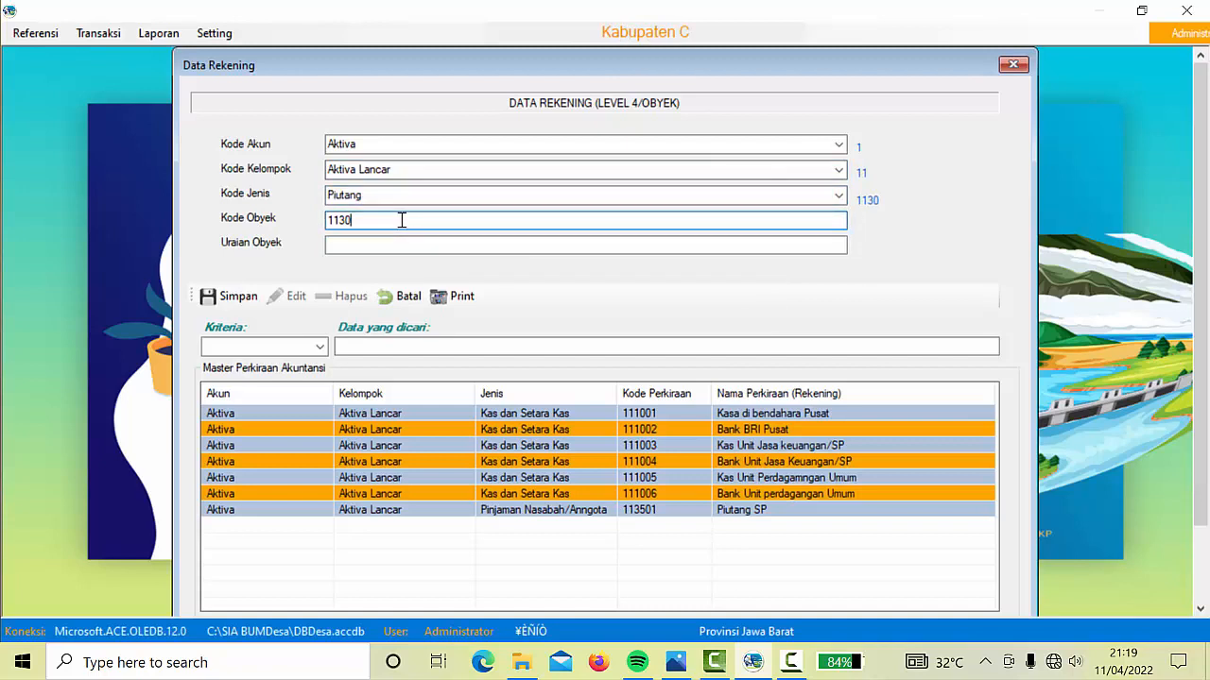
text(01)
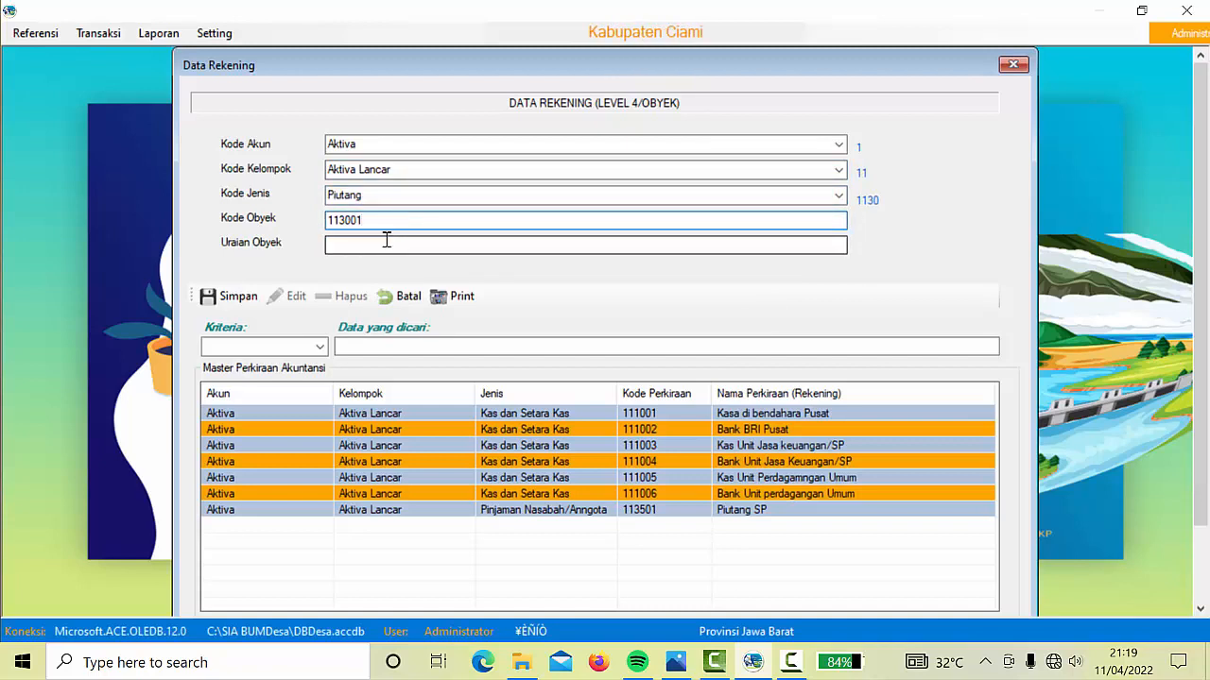
click(384, 243)
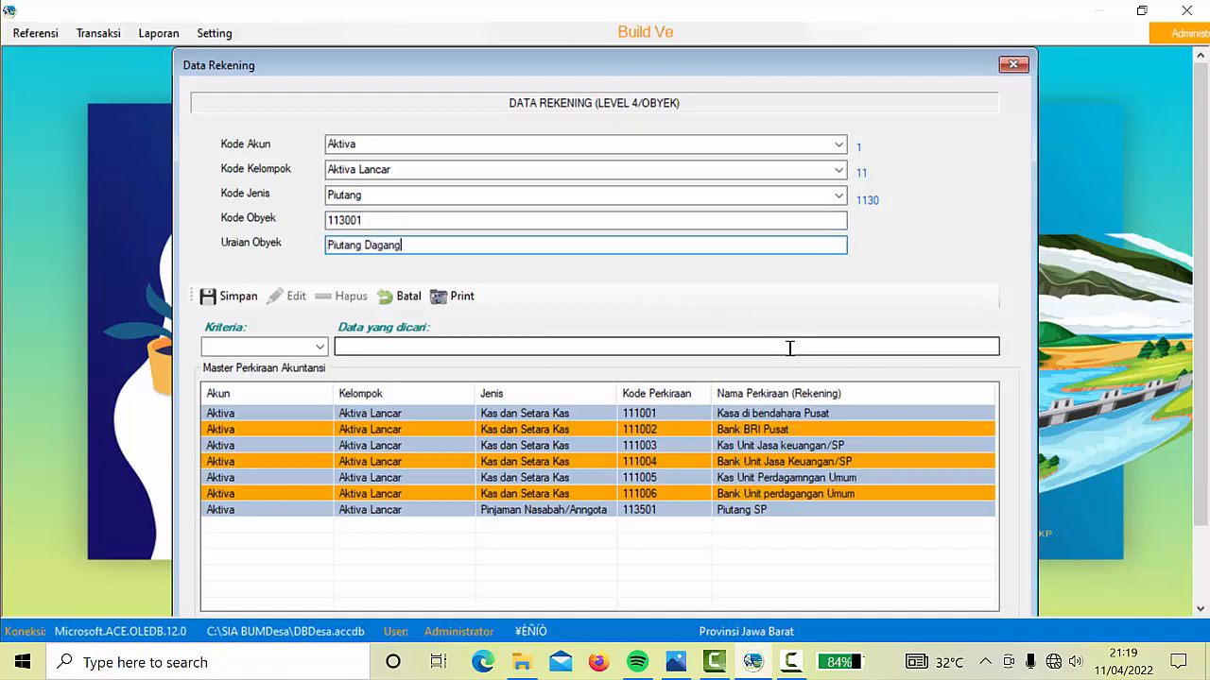
click(230, 297)
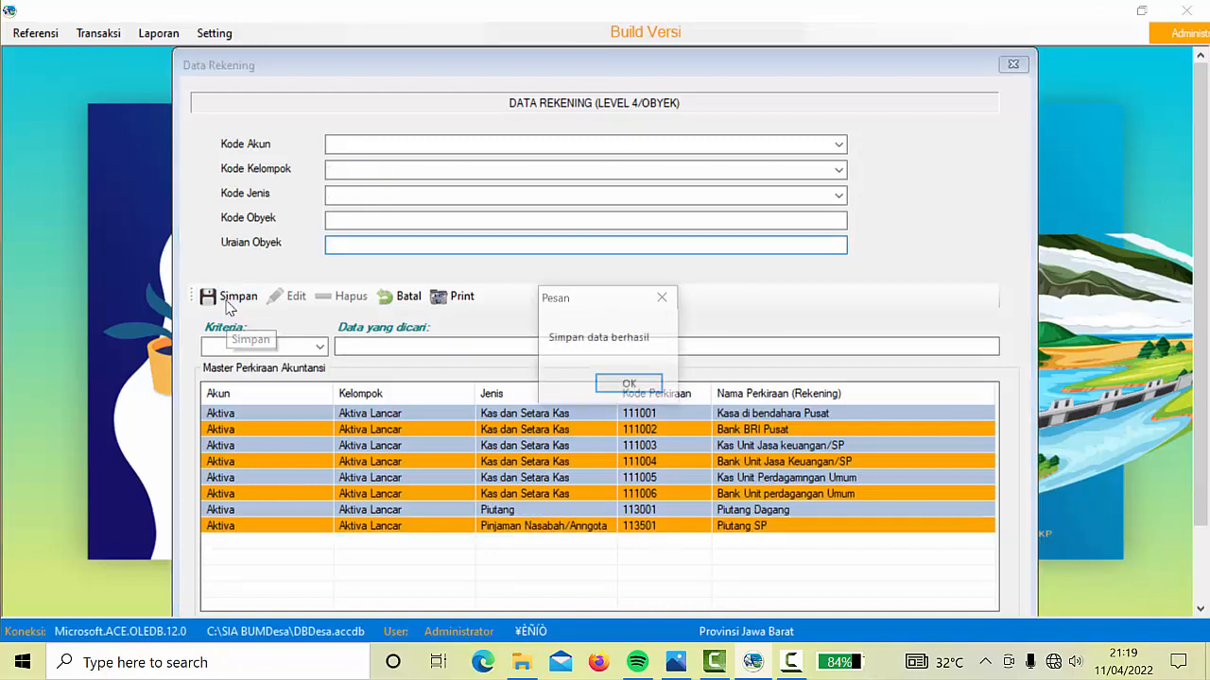
click(639, 387)
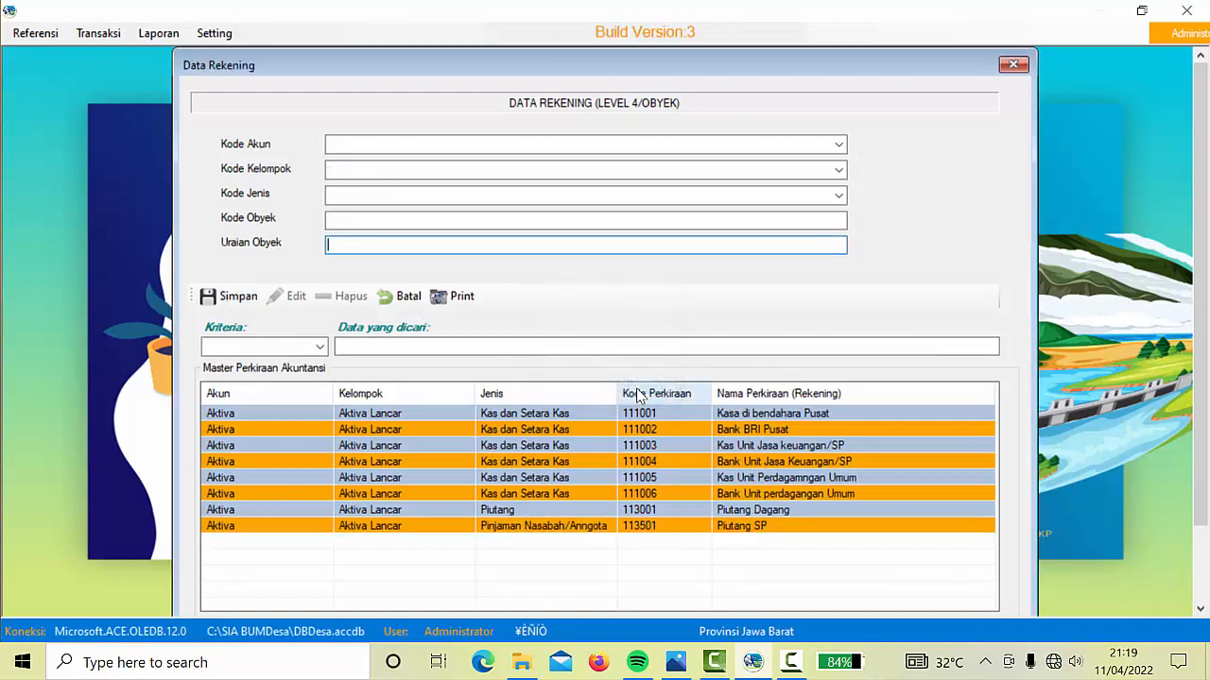
Classify the new account as Aktiva > Aktiva Lancar > Persediaan
click(838, 146)
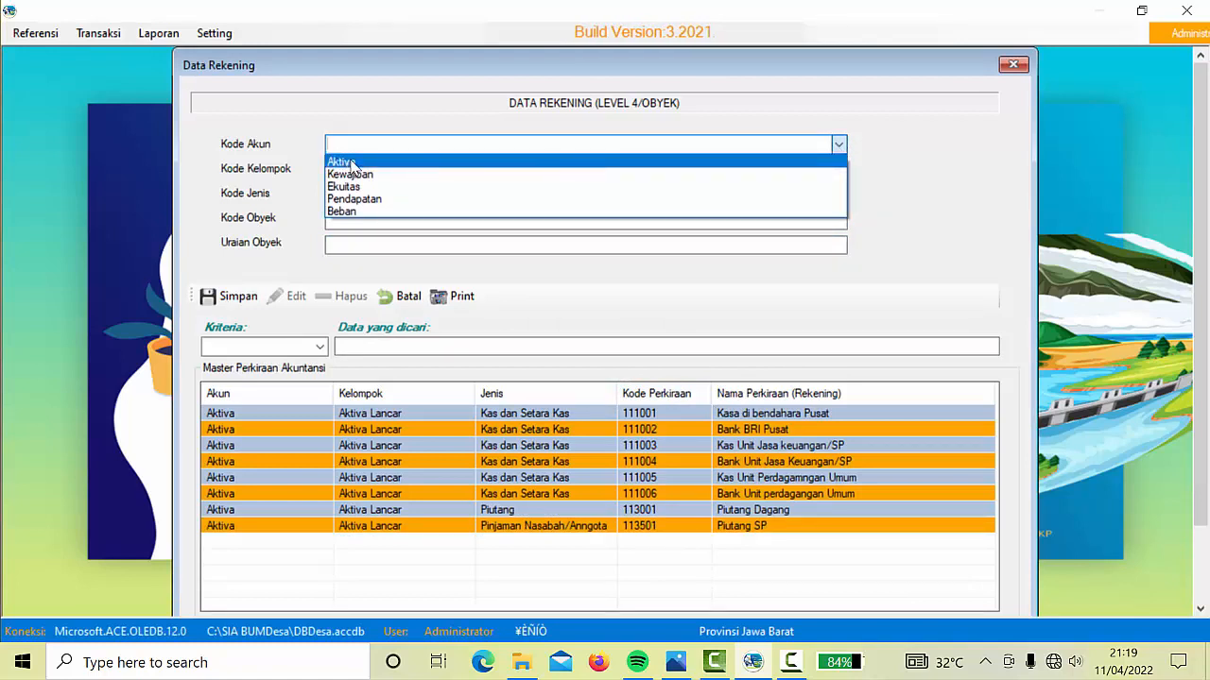
click(351, 163)
click(838, 170)
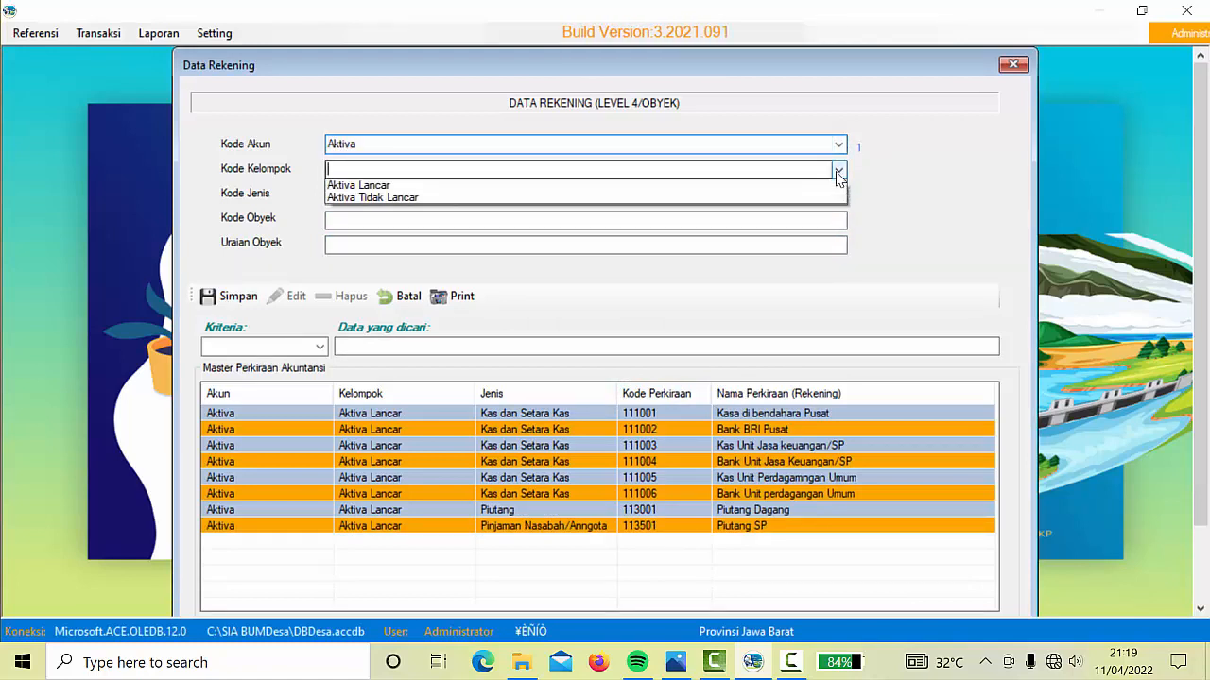
click(416, 186)
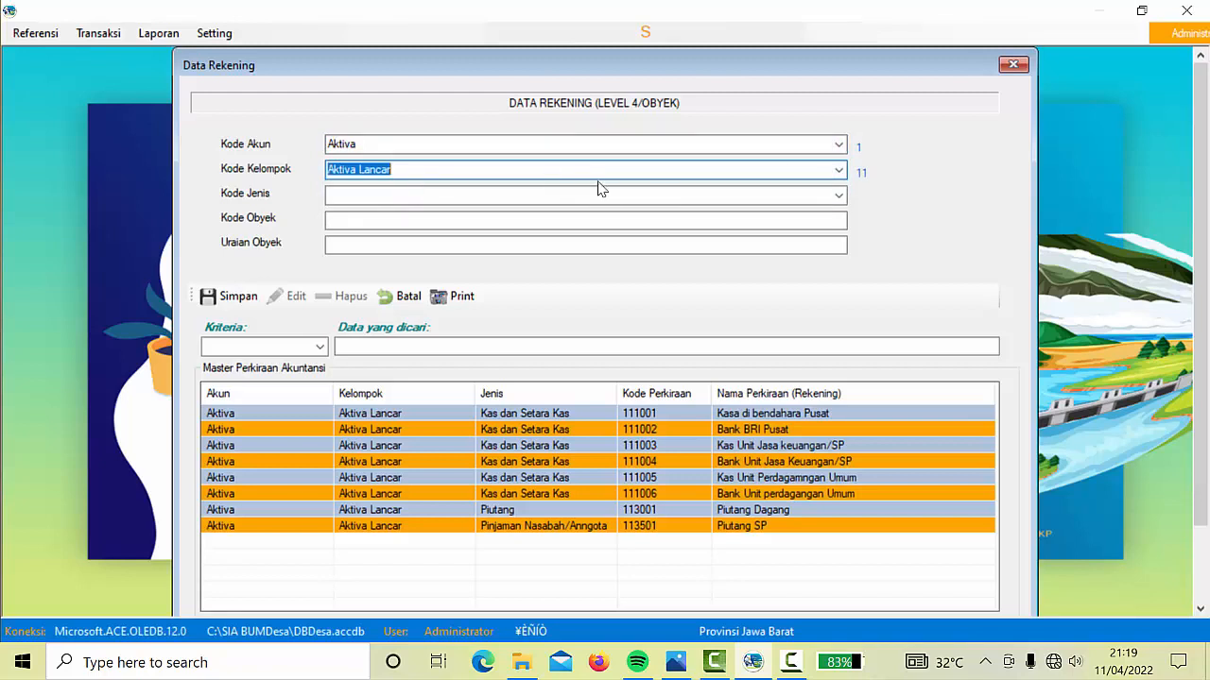
click(837, 195)
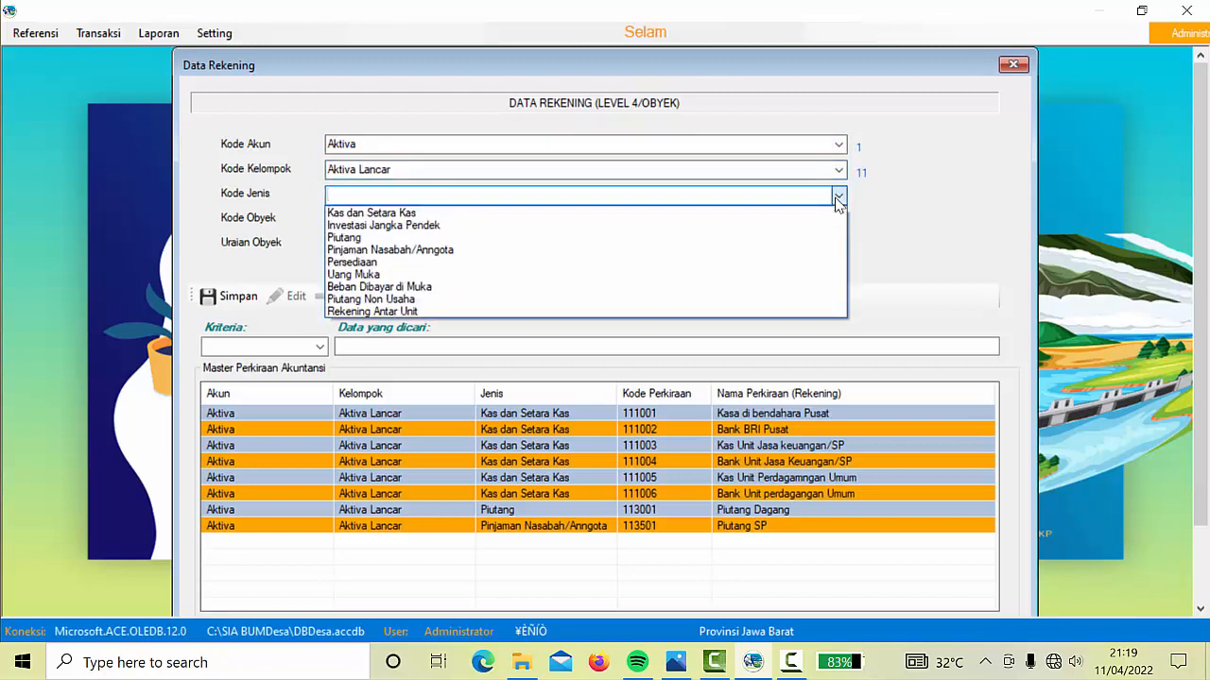
click(372, 264)
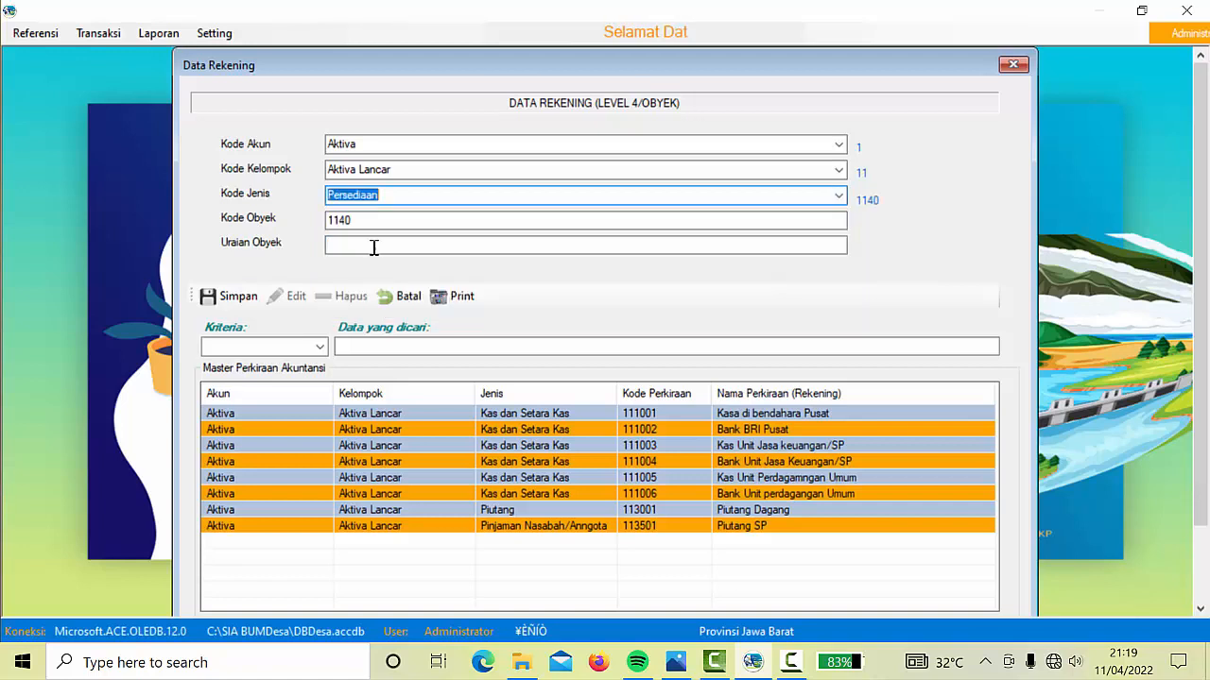
Enter code 114001 with description Persediaan Barang Dagang, then save and confirm
click(379, 223)
text(0)
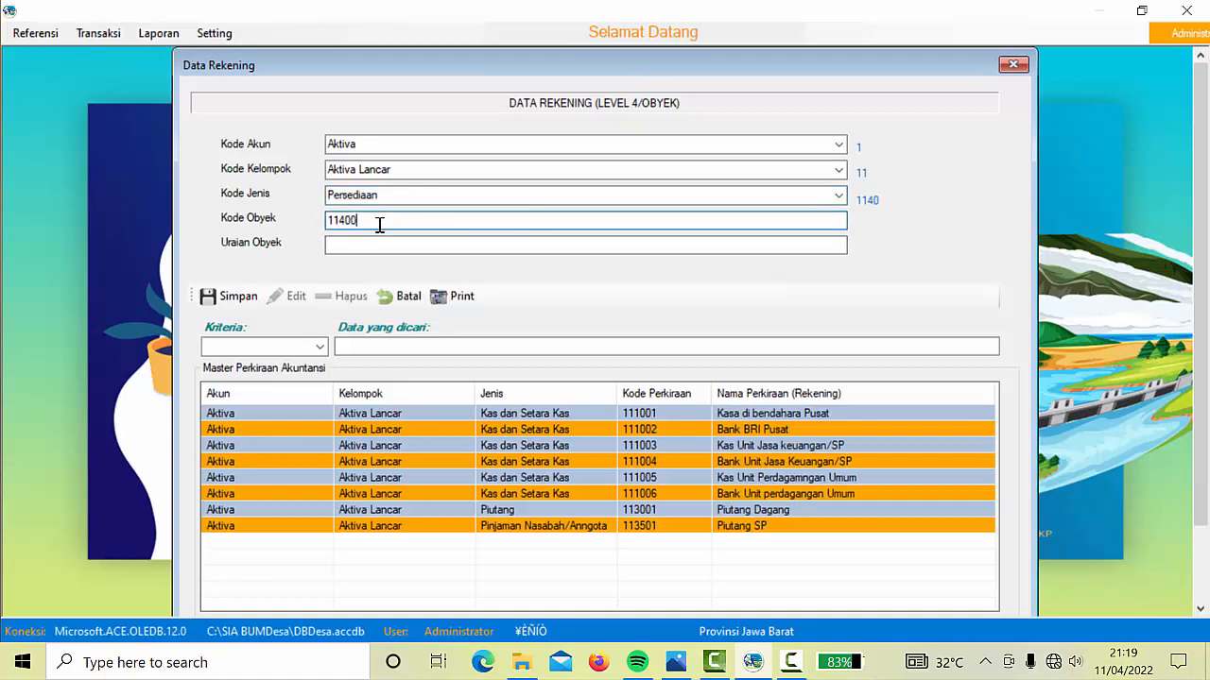
text(1)
click(356, 242)
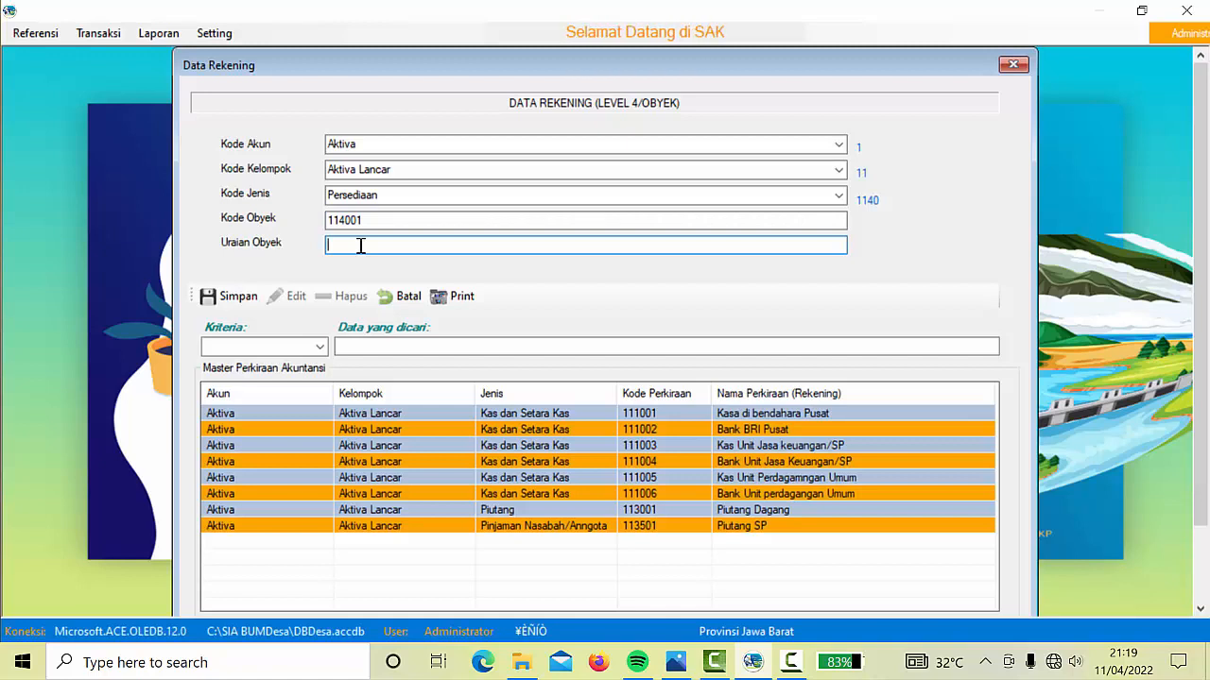
text(Persedia)
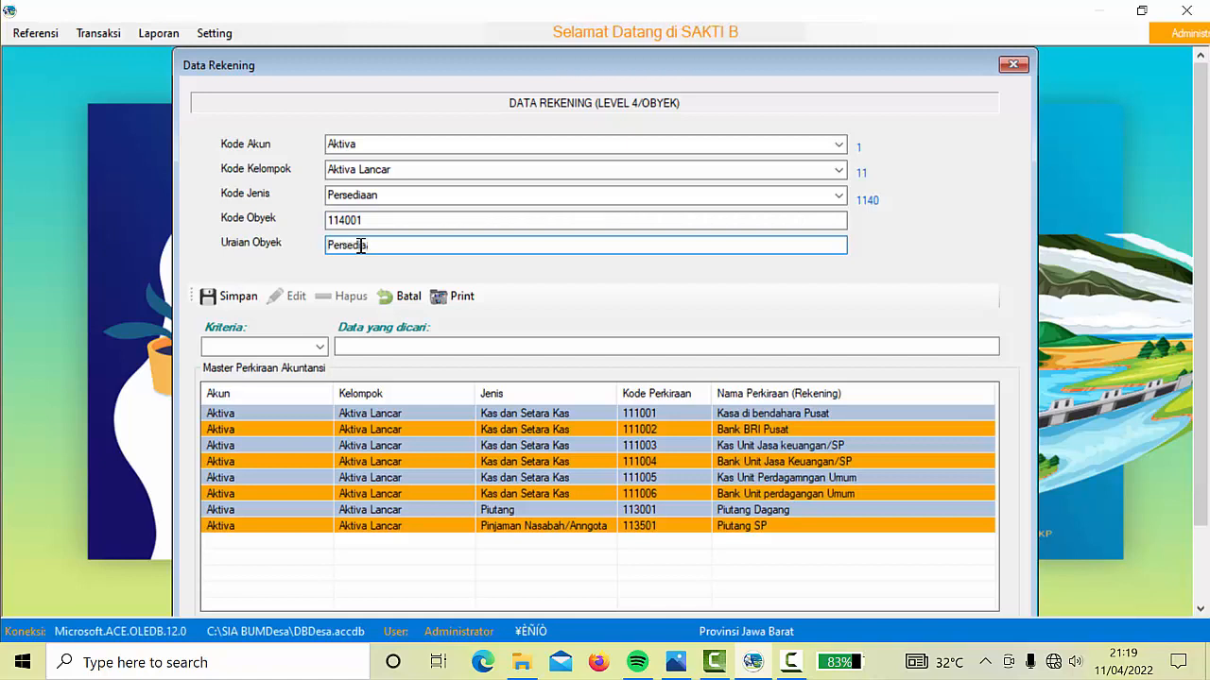
text(an Bara)
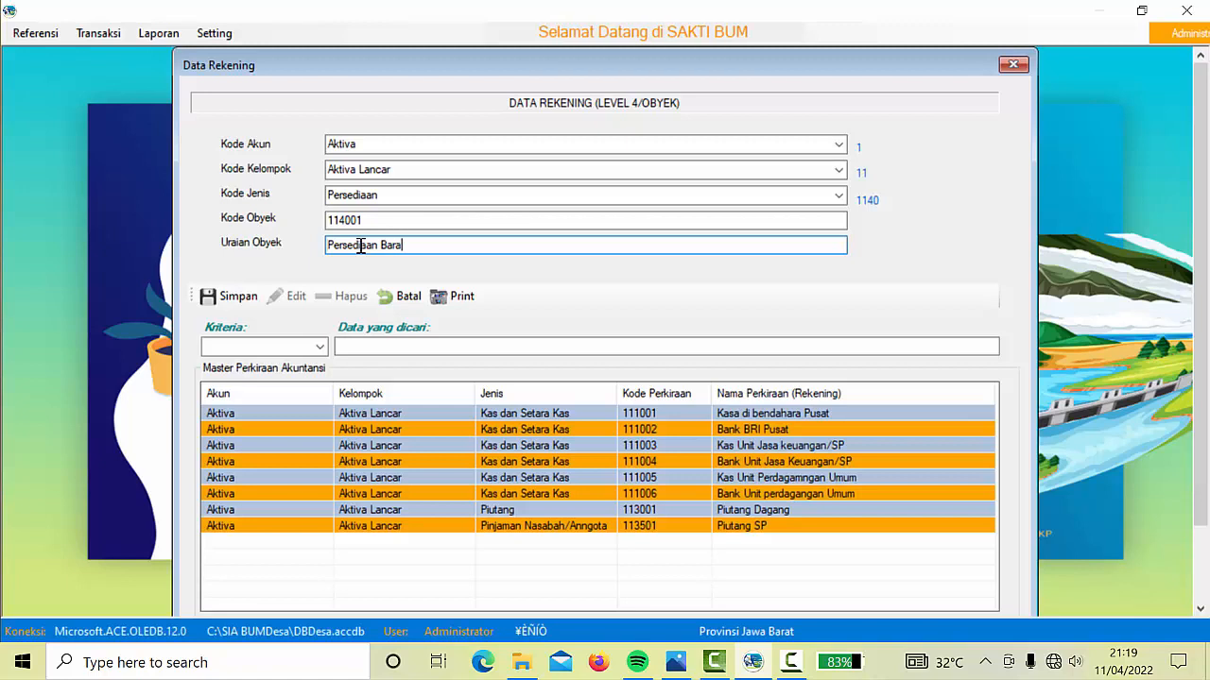
text(ng dagang)
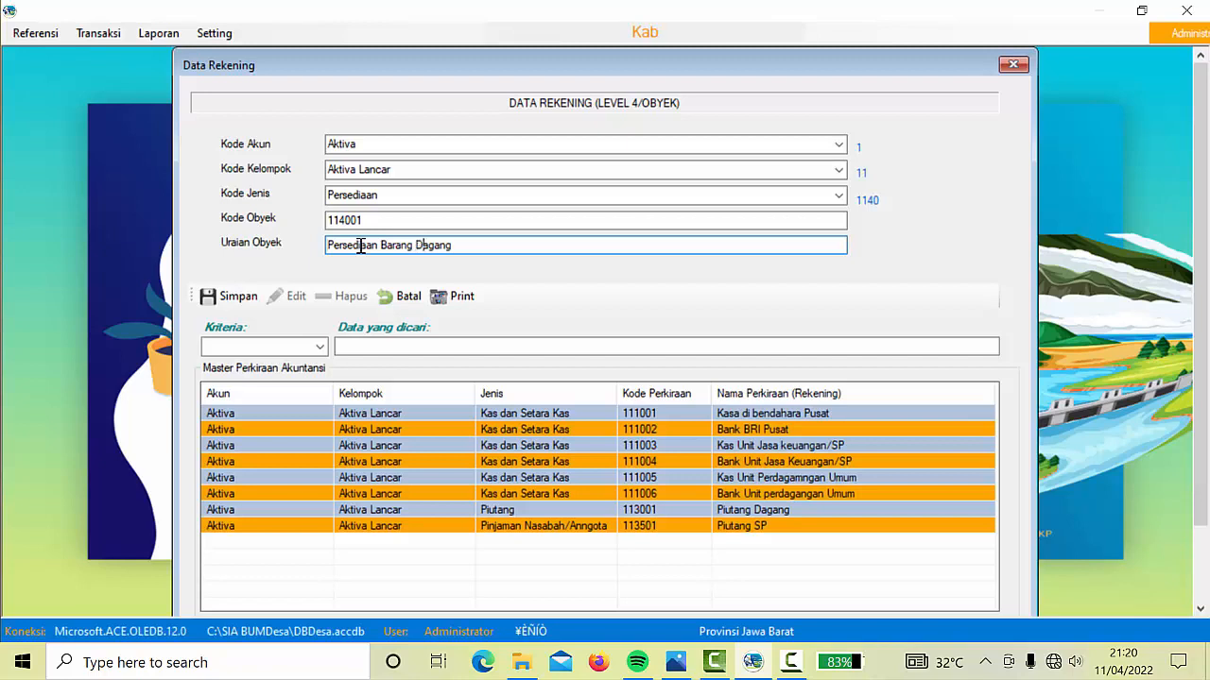
click(239, 301)
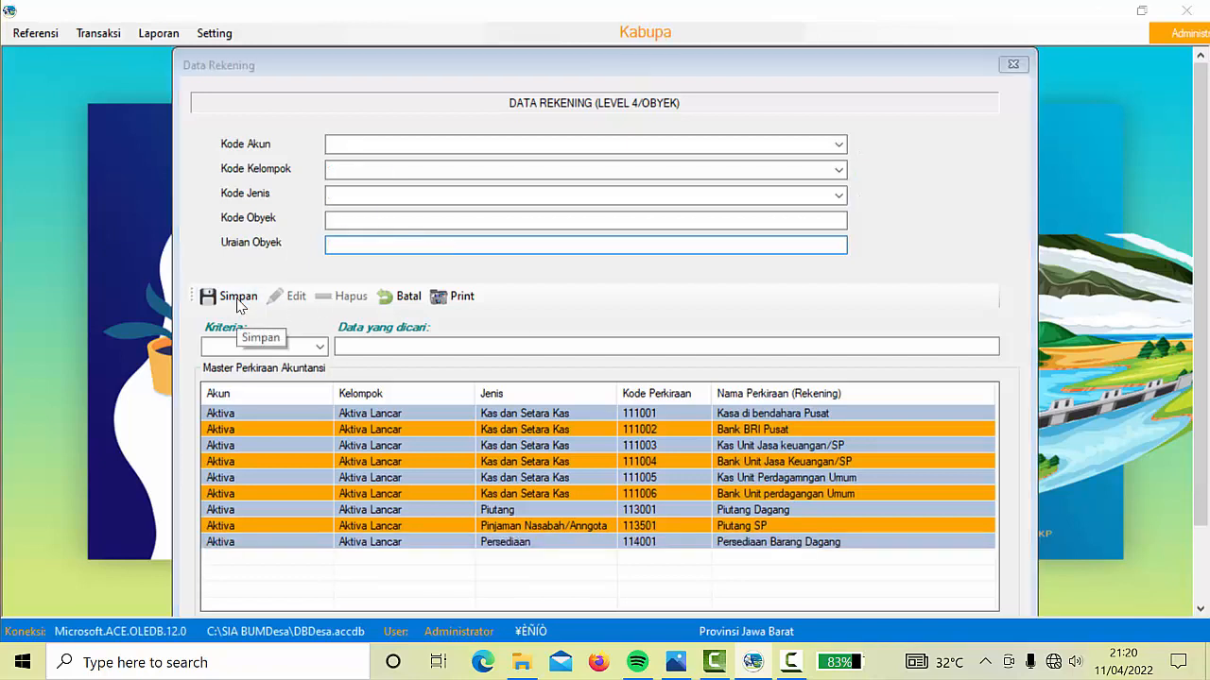
click(616, 384)
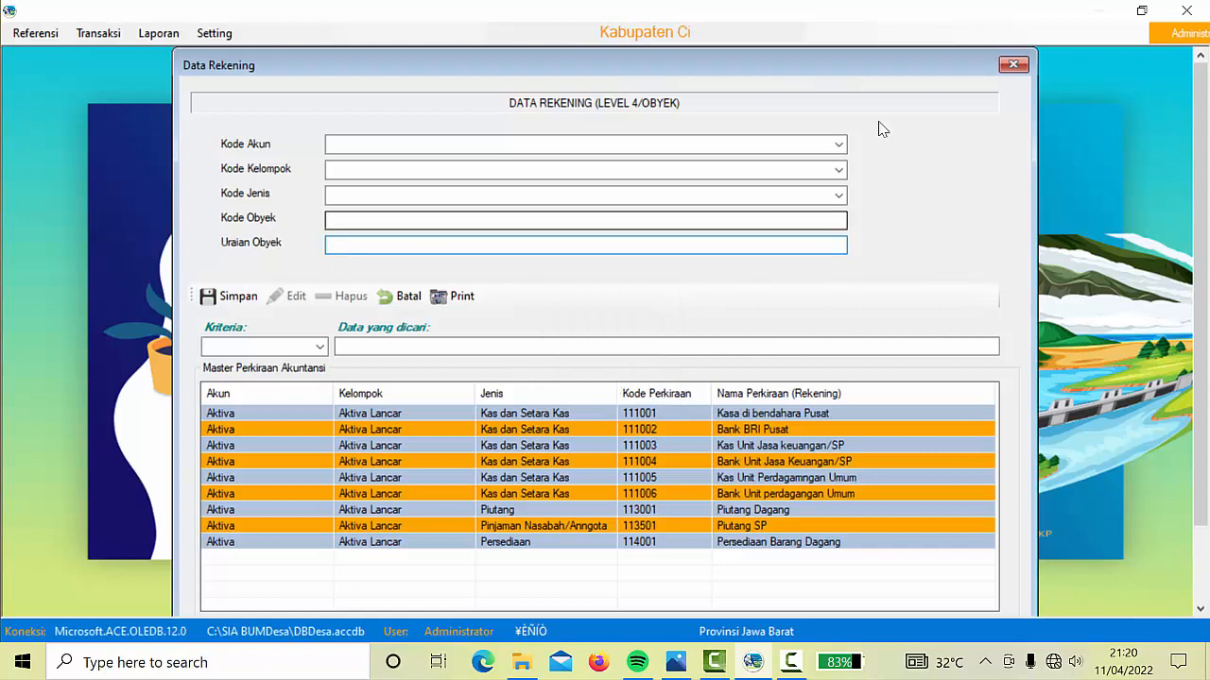
Classify the new account as Aktiva > Aktiva Tidak Lancar > Aktiva Tetap
click(839, 144)
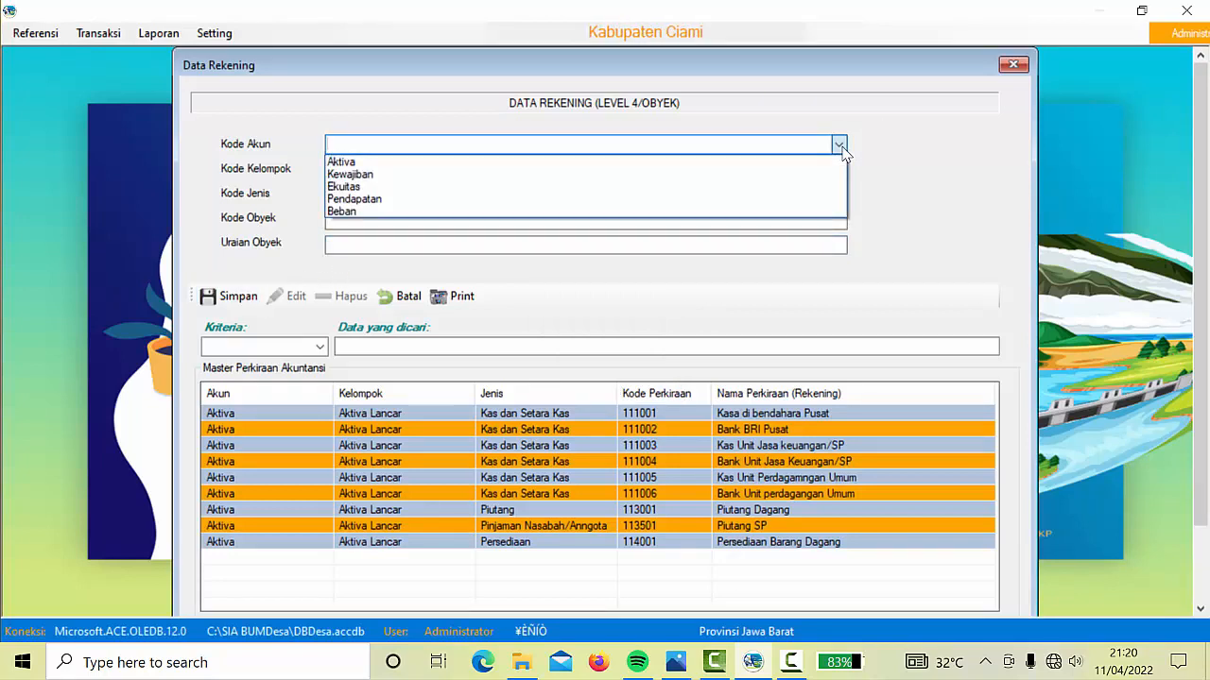
click(369, 164)
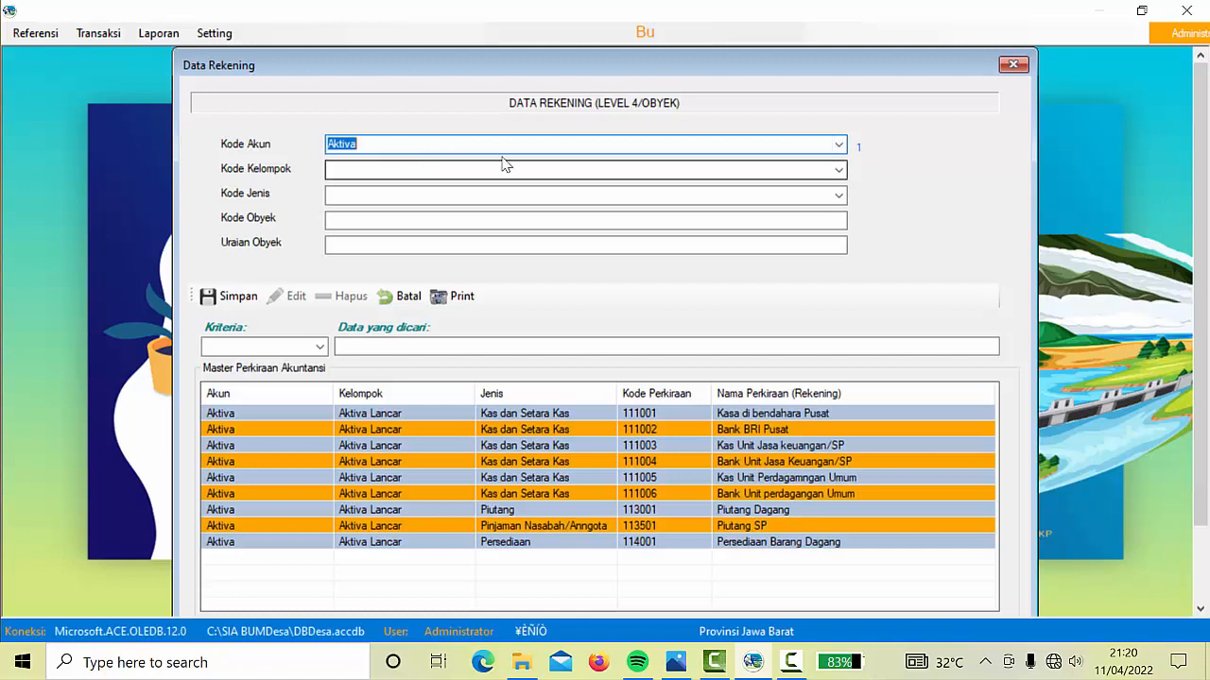
click(839, 170)
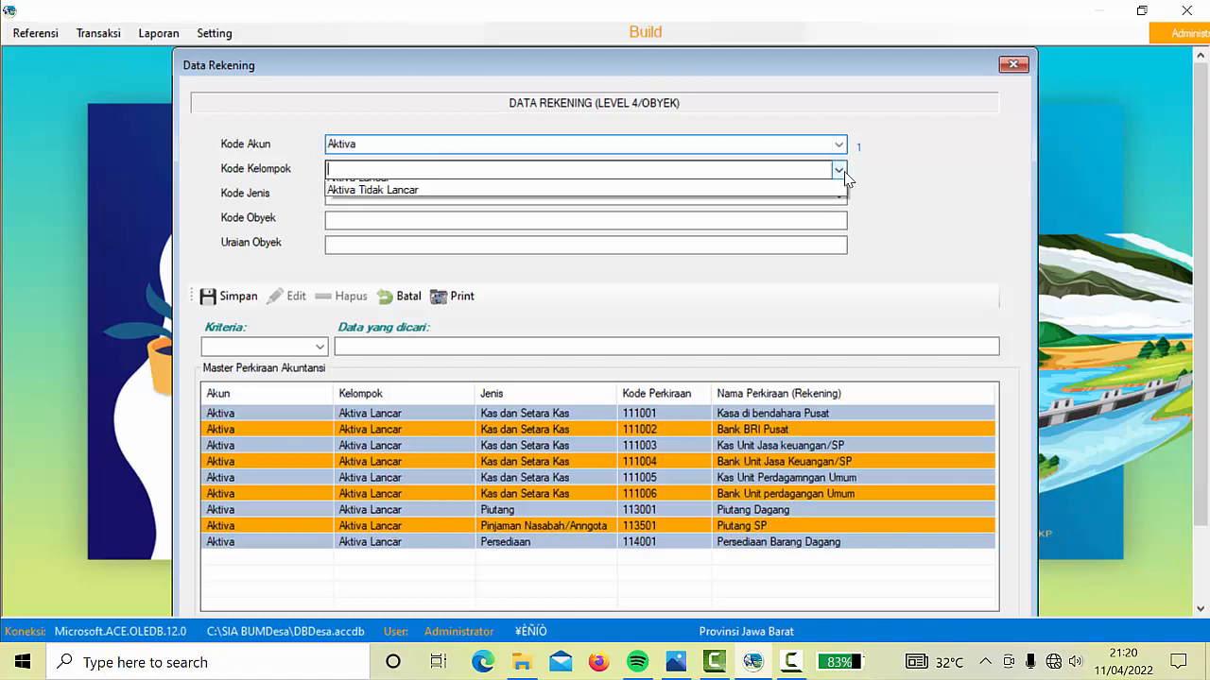
click(427, 201)
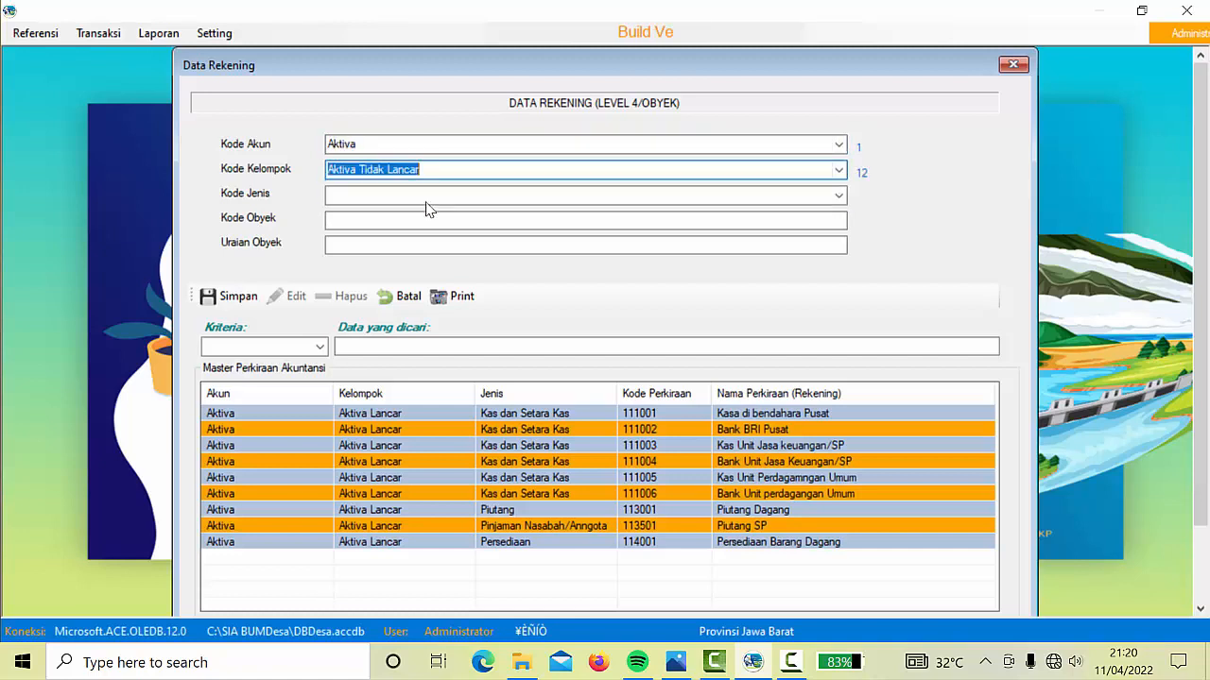
click(838, 196)
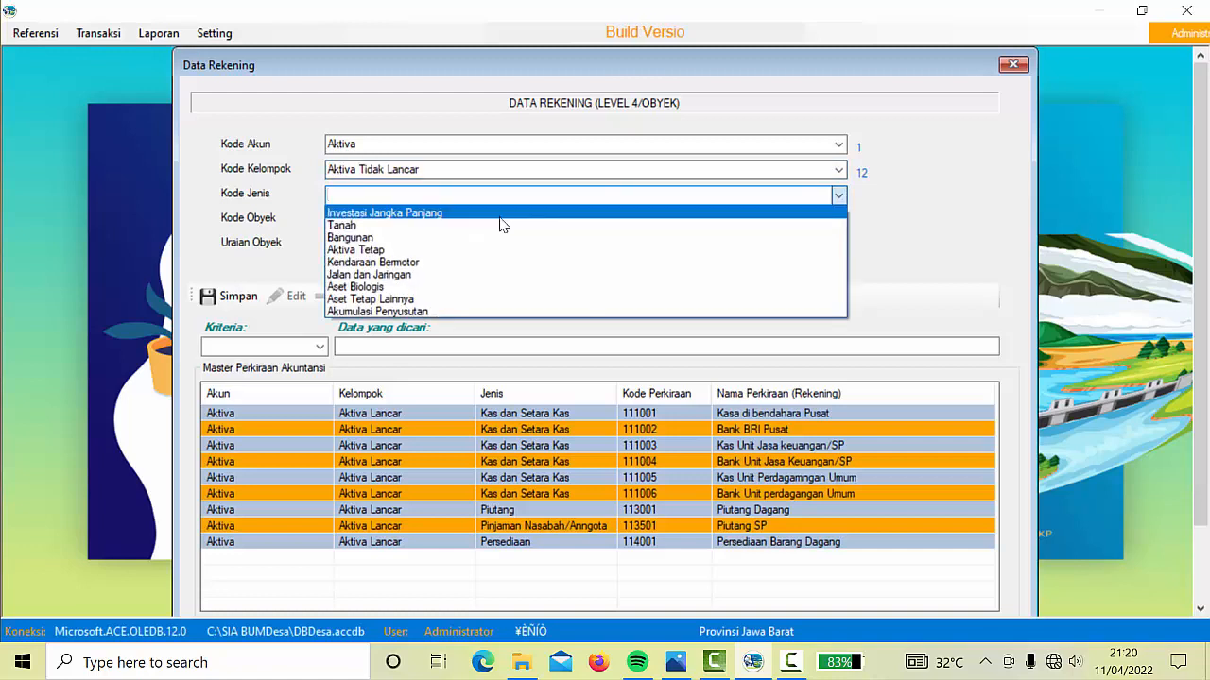
click(381, 248)
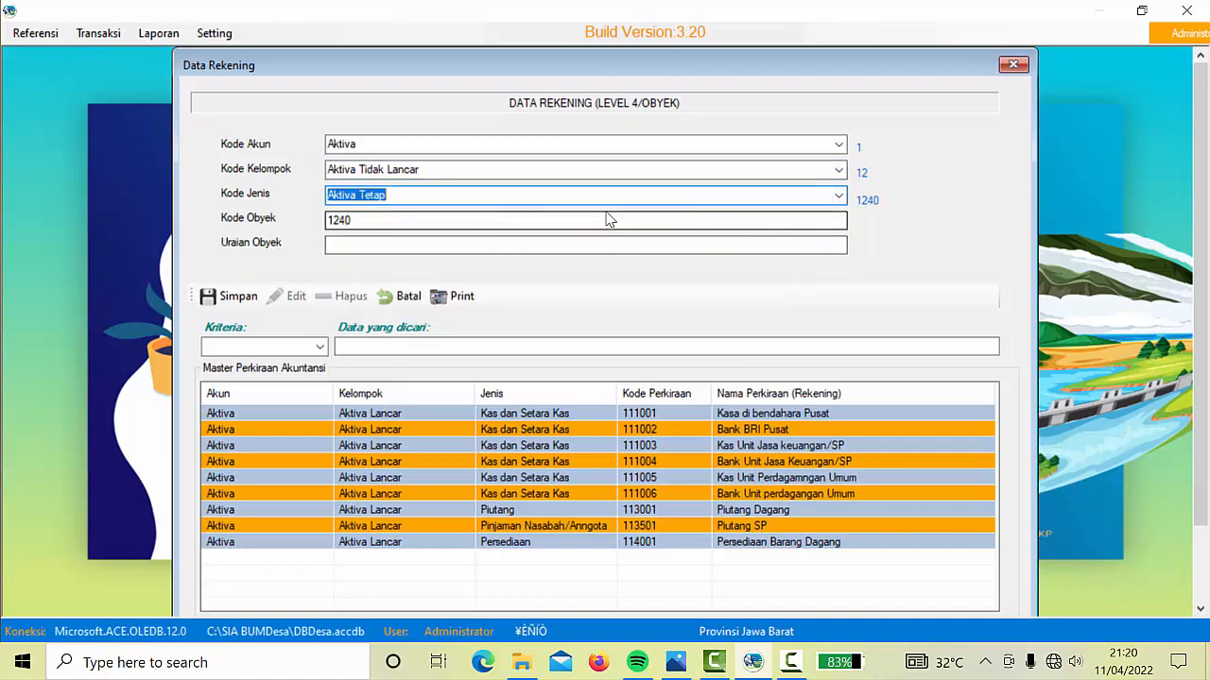
Enter code 124001 with description Kendaraan, then save and confirm
click(491, 225)
text(0)
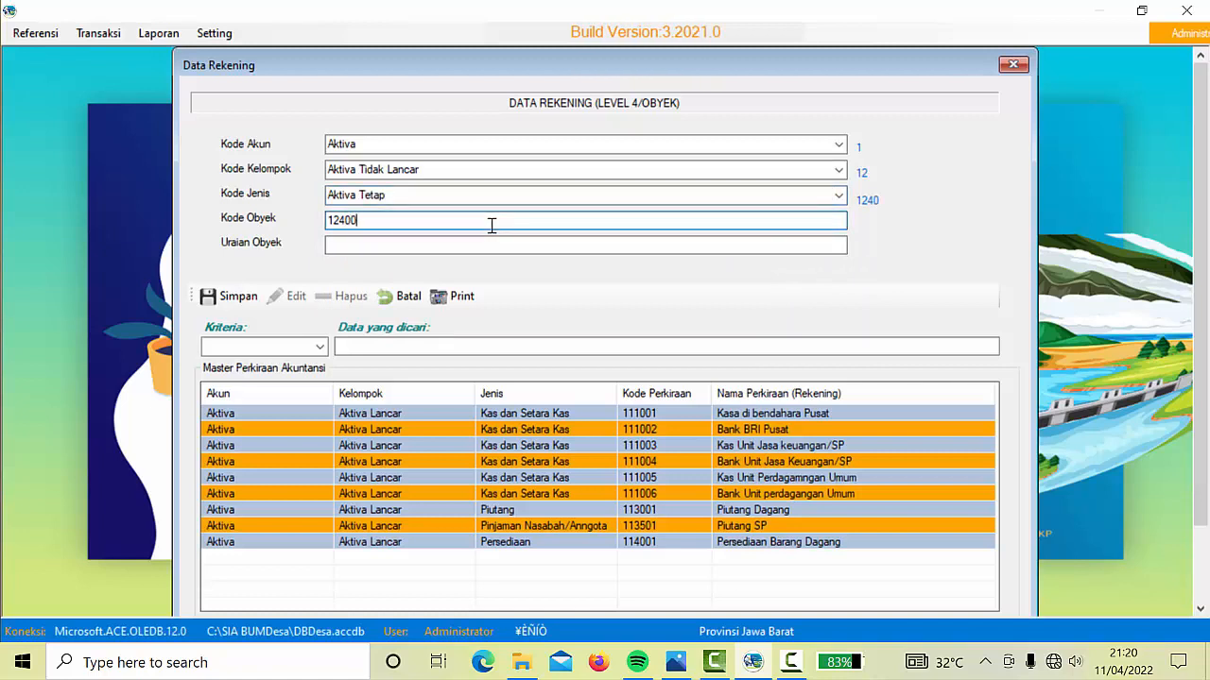
text(1)
click(424, 249)
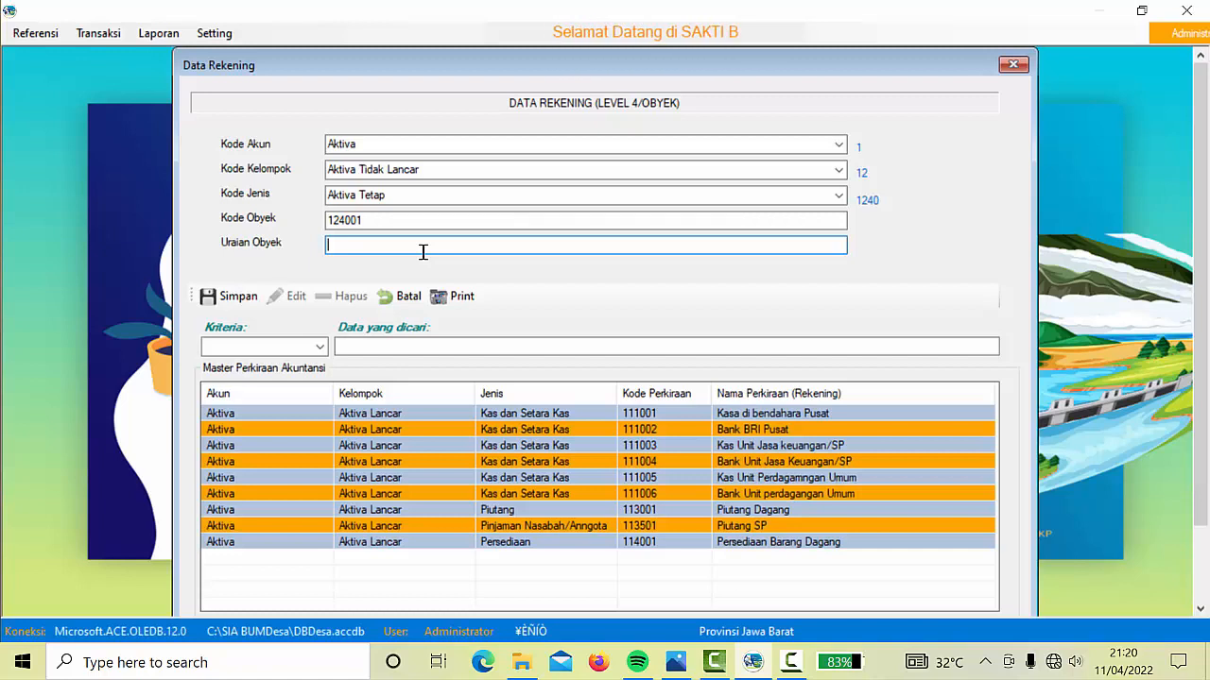
text(Pe)
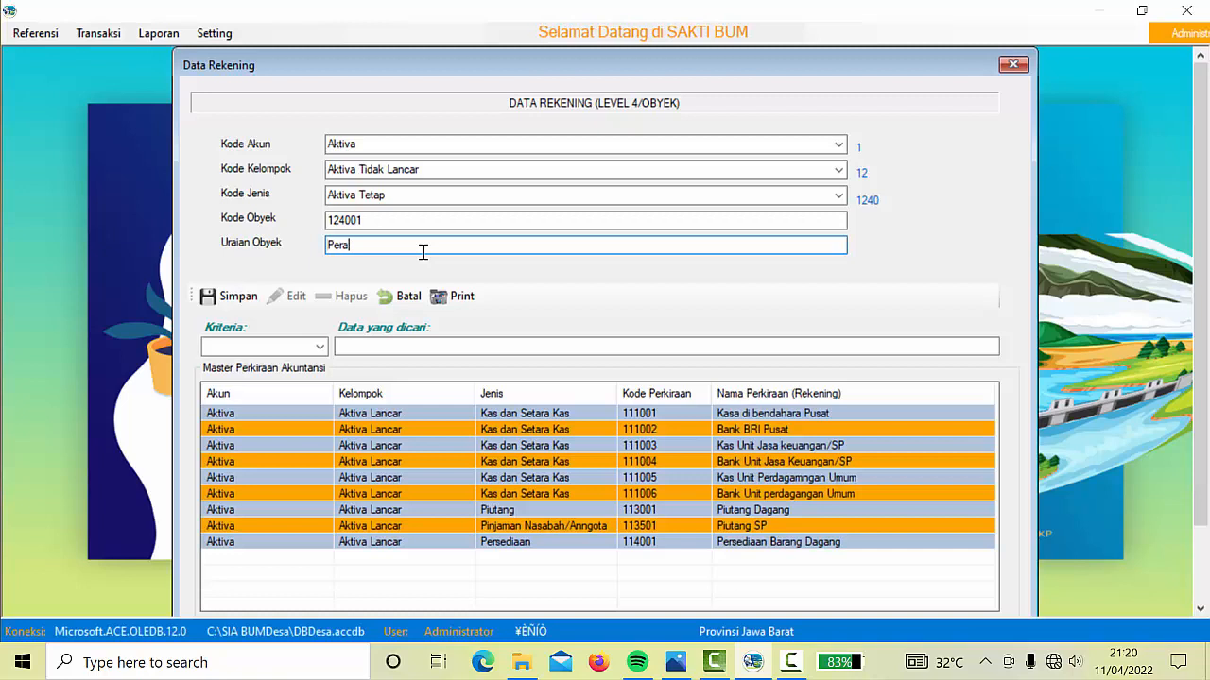
text(ra)
key(BackSpace)
key(BackSpace)
key(BackSpace)
key(BackSpace)
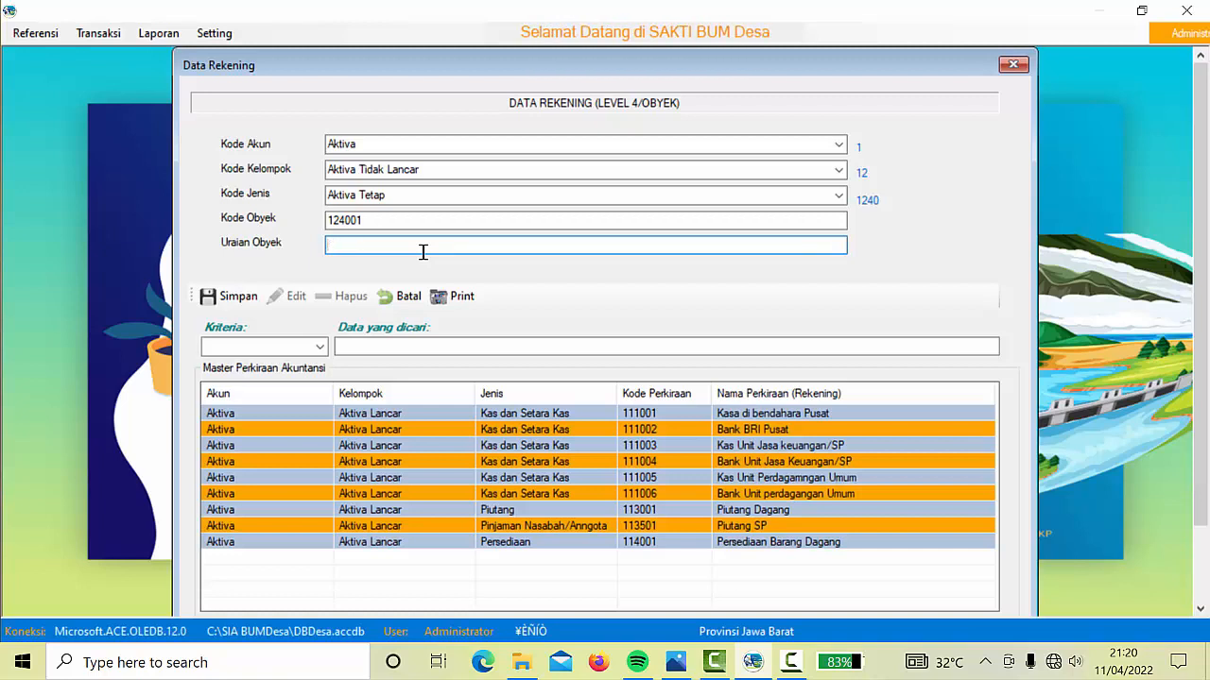
text(Kendaraan)
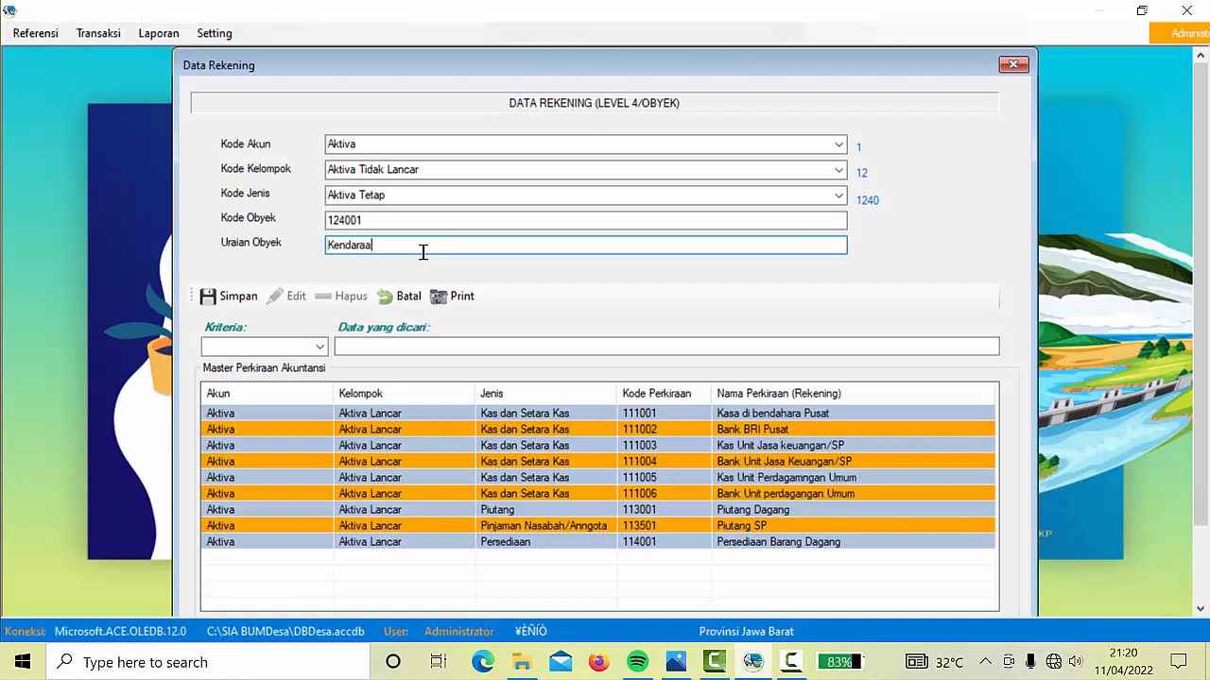
click(228, 298)
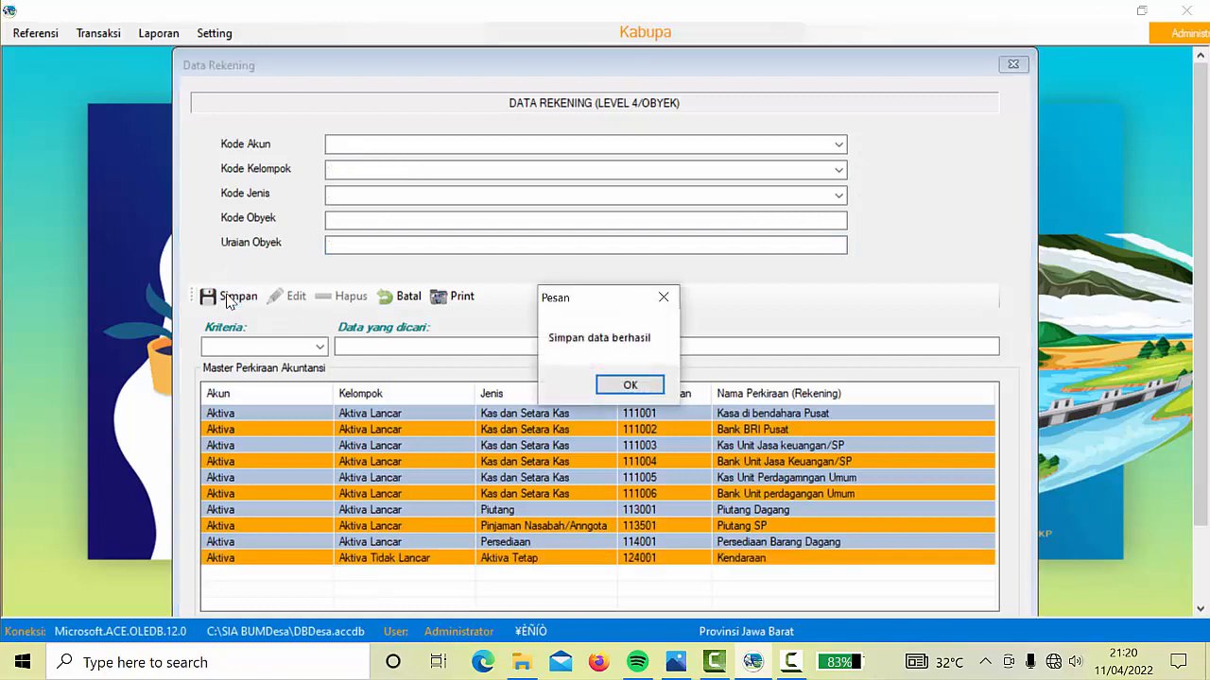
click(639, 391)
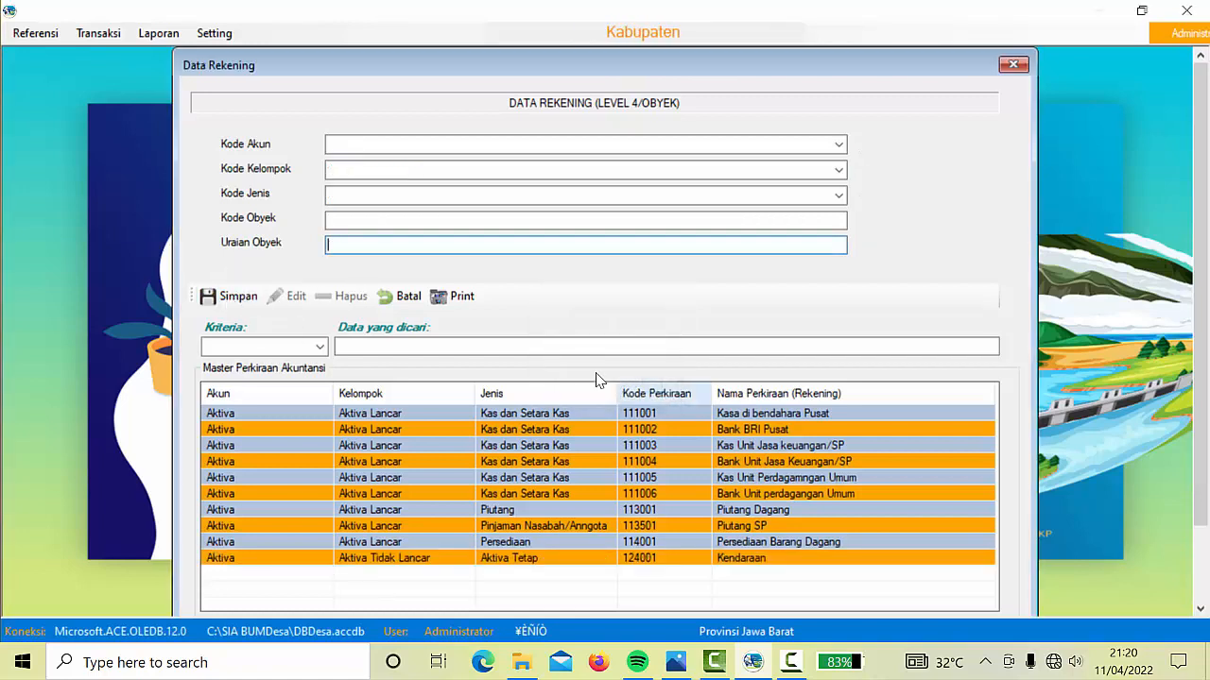
Select Aktiva, Aktiva Tidak Lancar and Aktiva Tetap for the new account
click(839, 144)
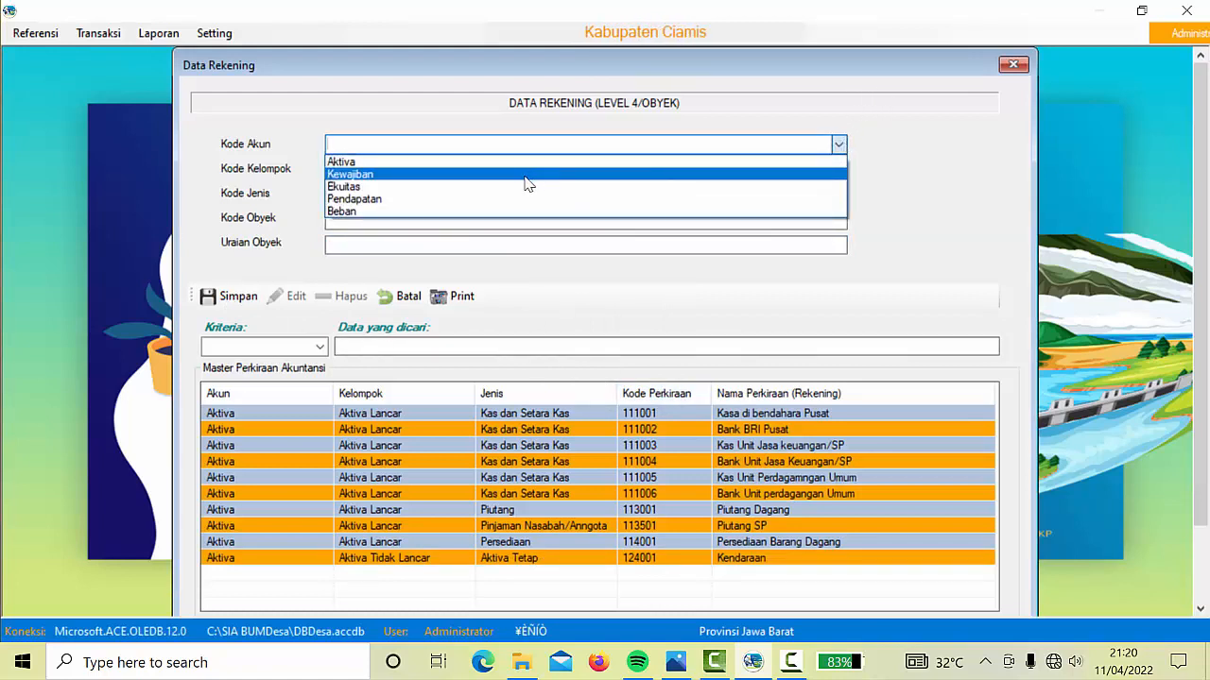
click(473, 163)
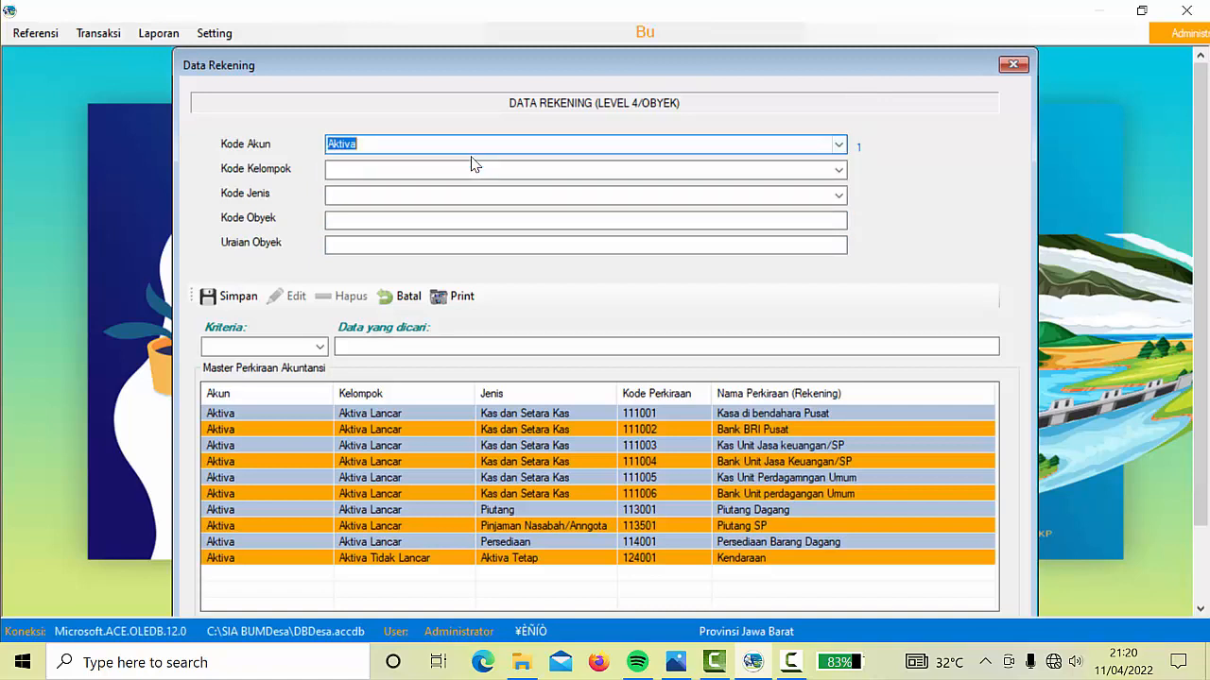
click(839, 170)
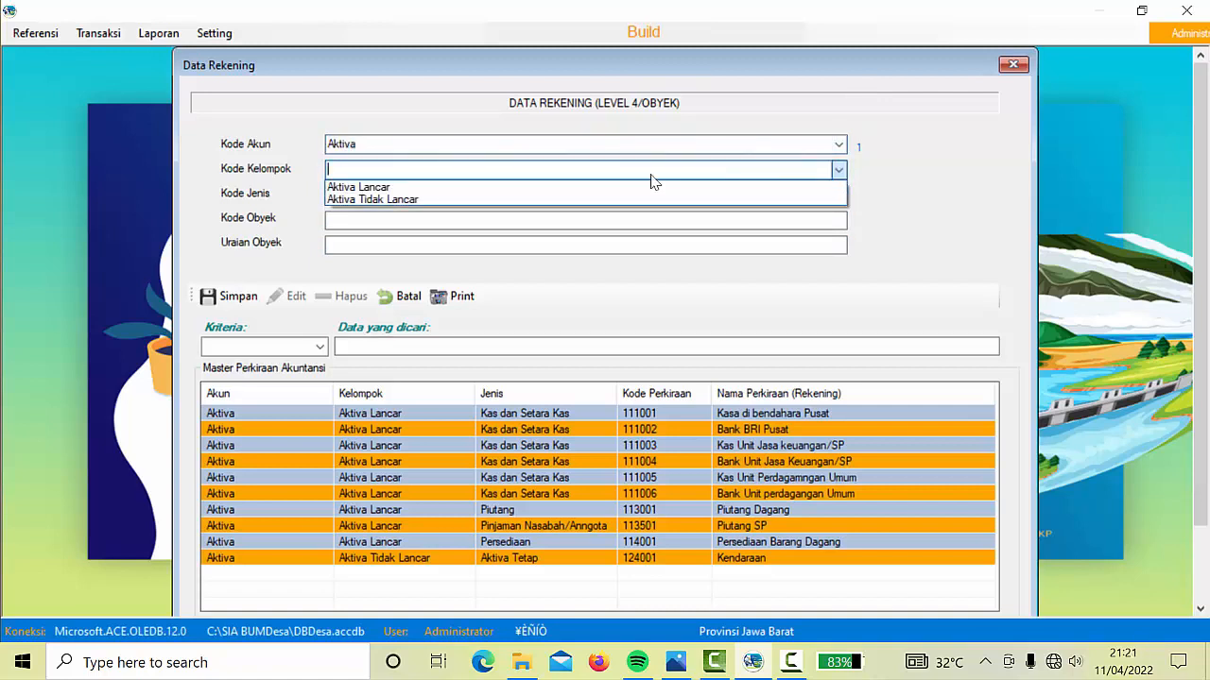
click(616, 191)
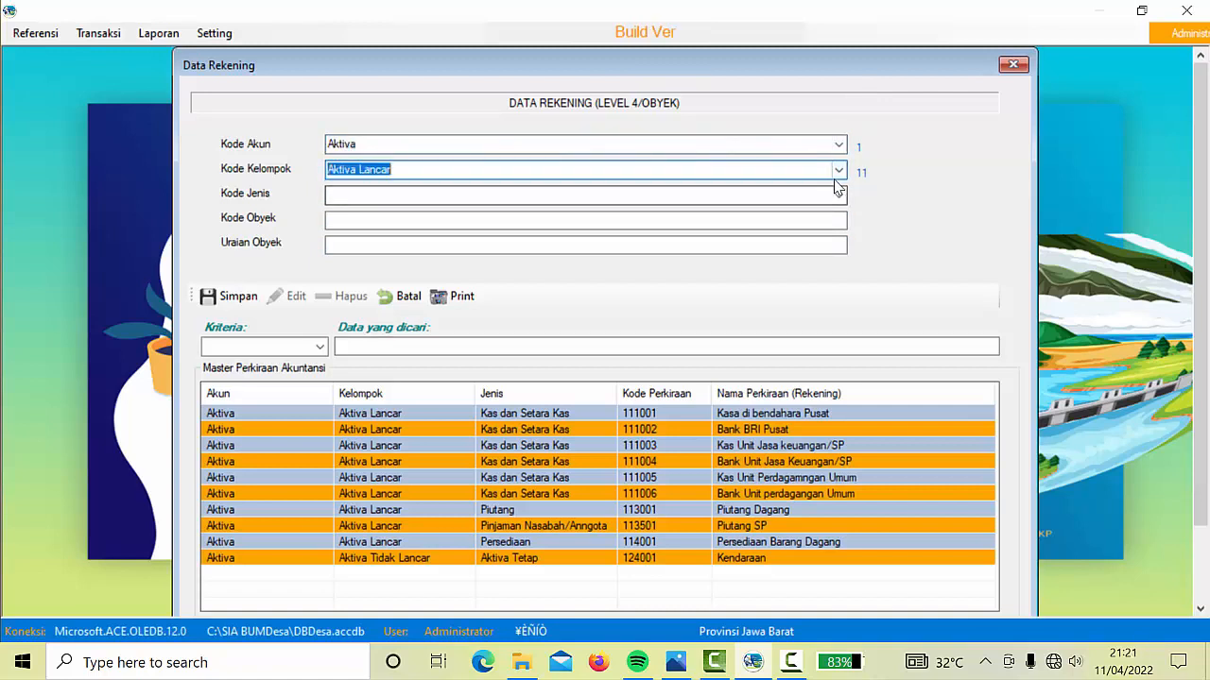
click(699, 170)
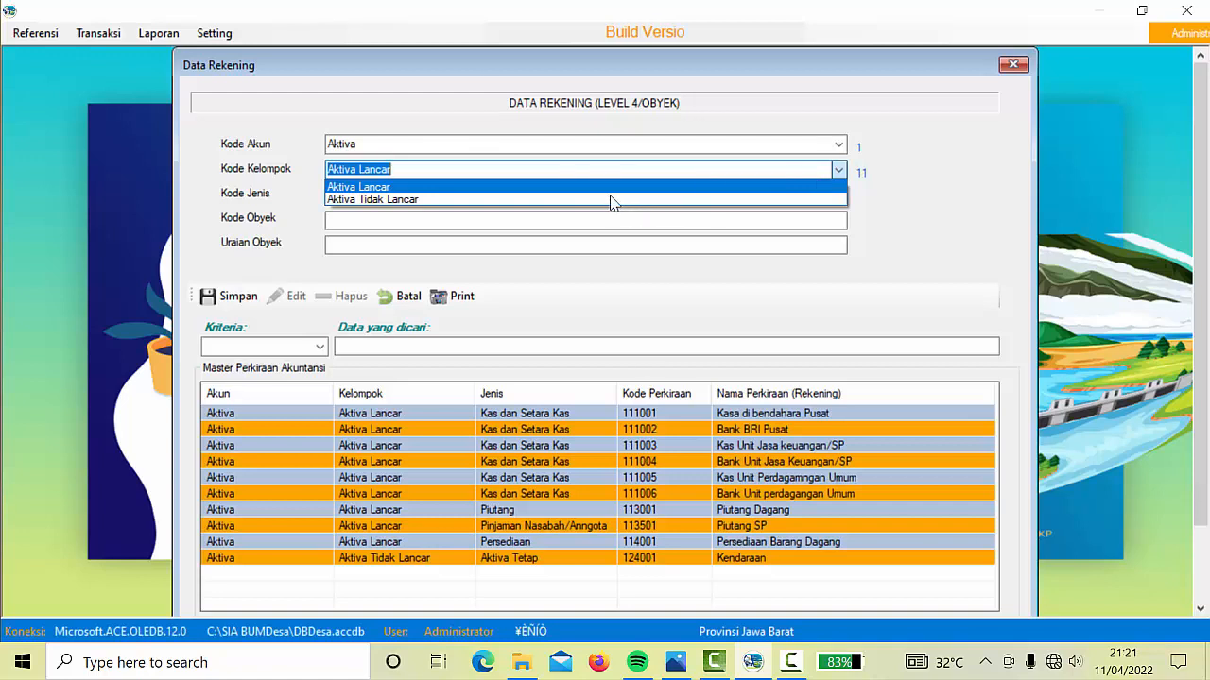
click(386, 200)
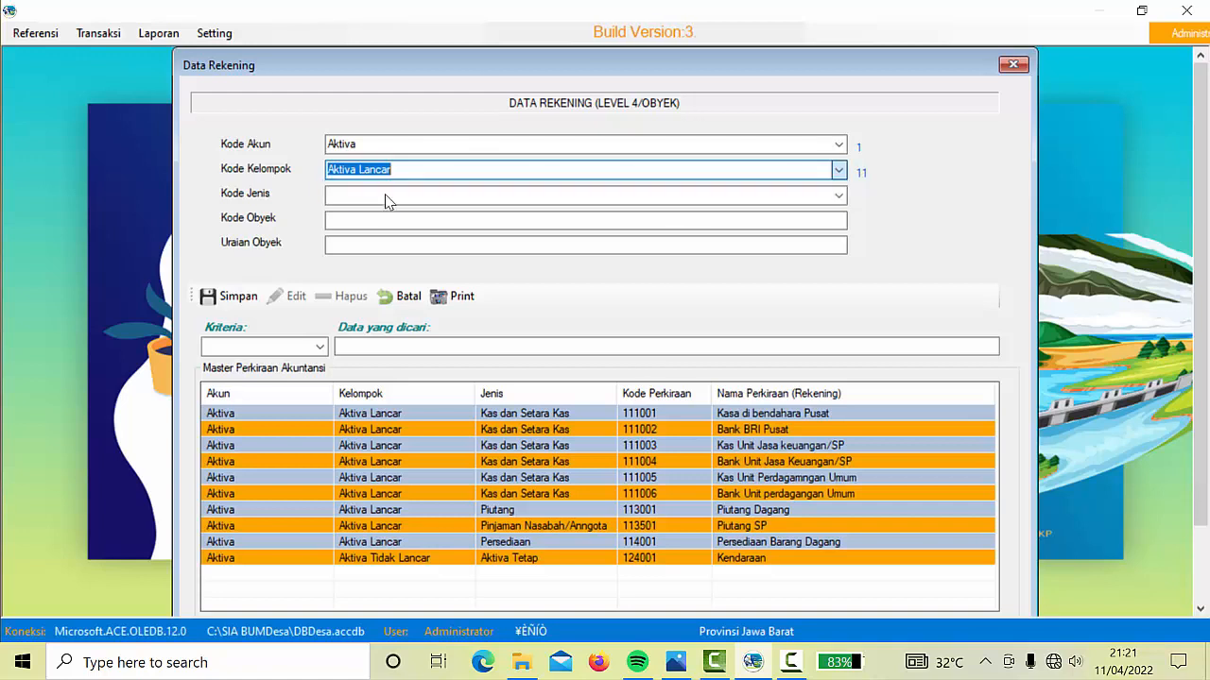
click(839, 201)
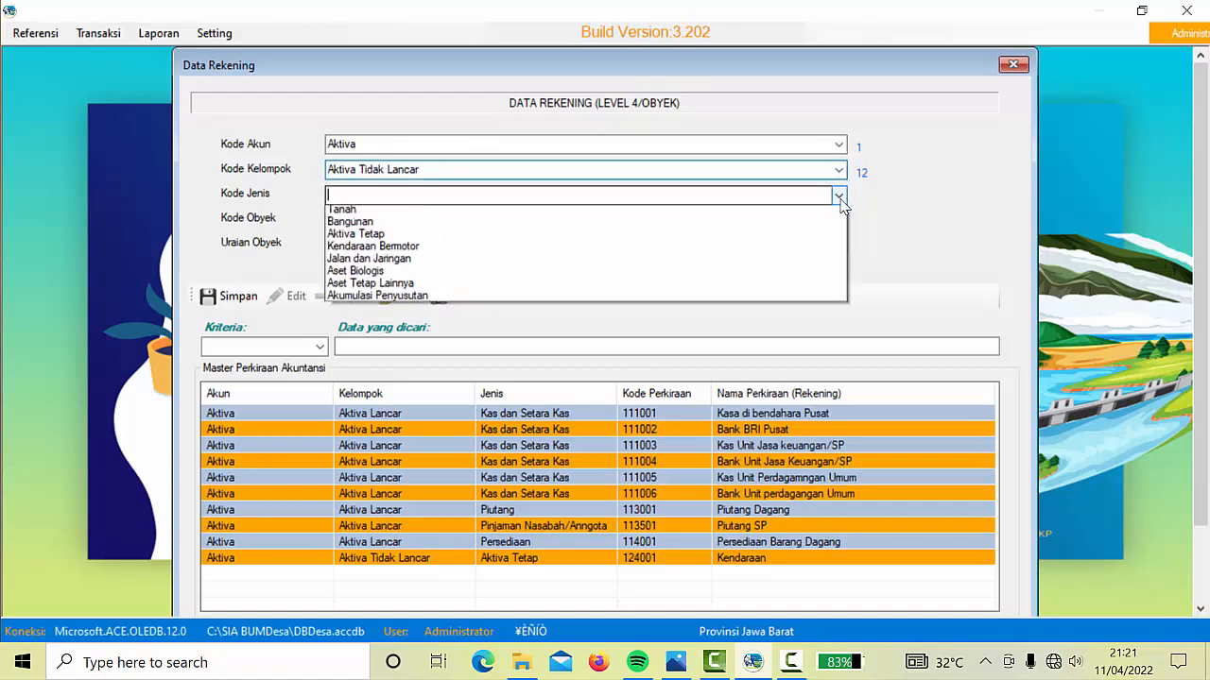
click(381, 262)
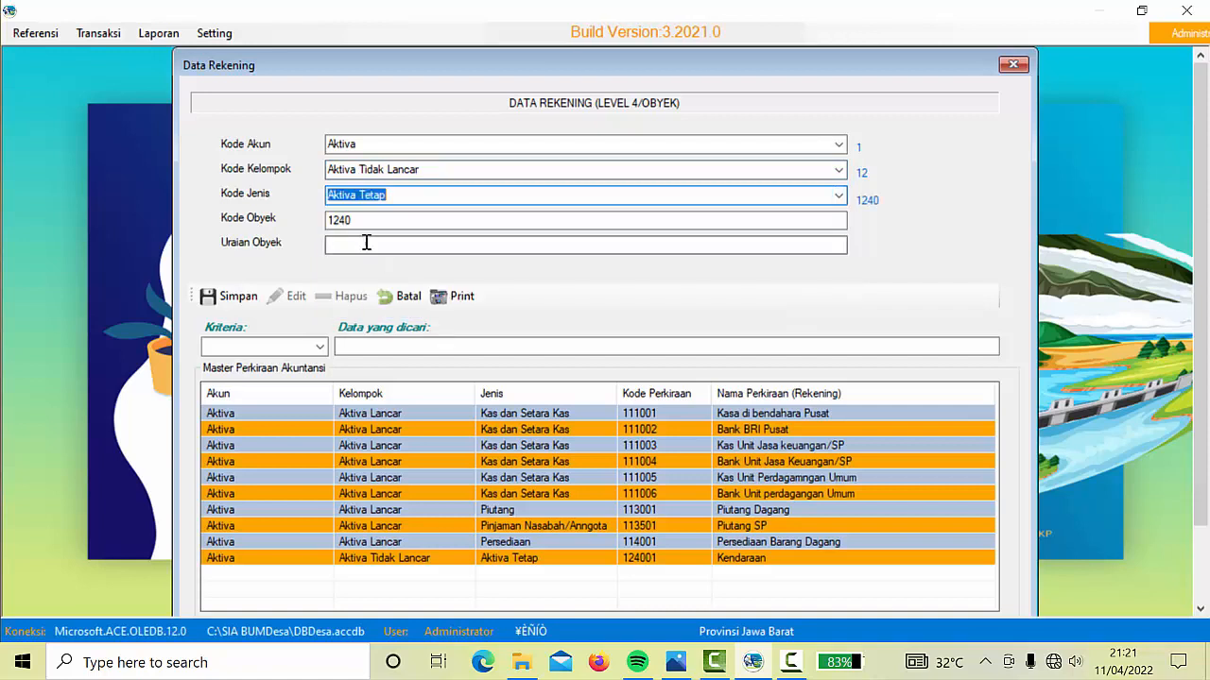
click(369, 221)
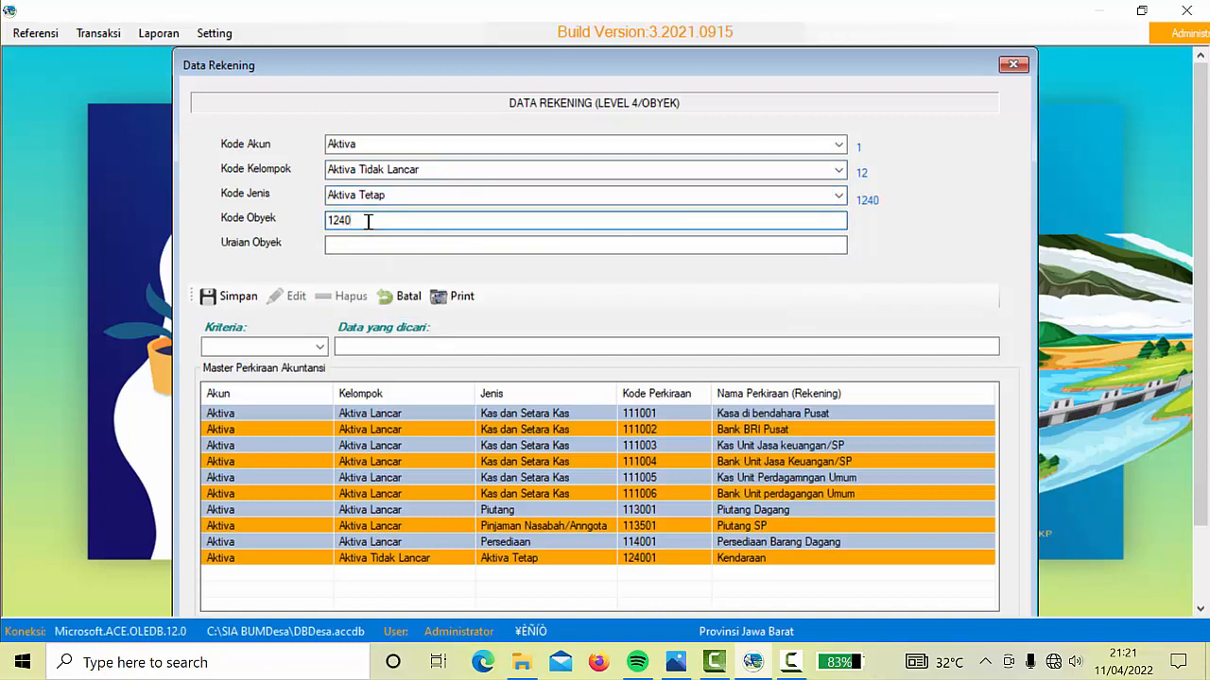
Enter code 124002 with description Peralatan dan Mesin, then save and confirm
text(02)
click(364, 244)
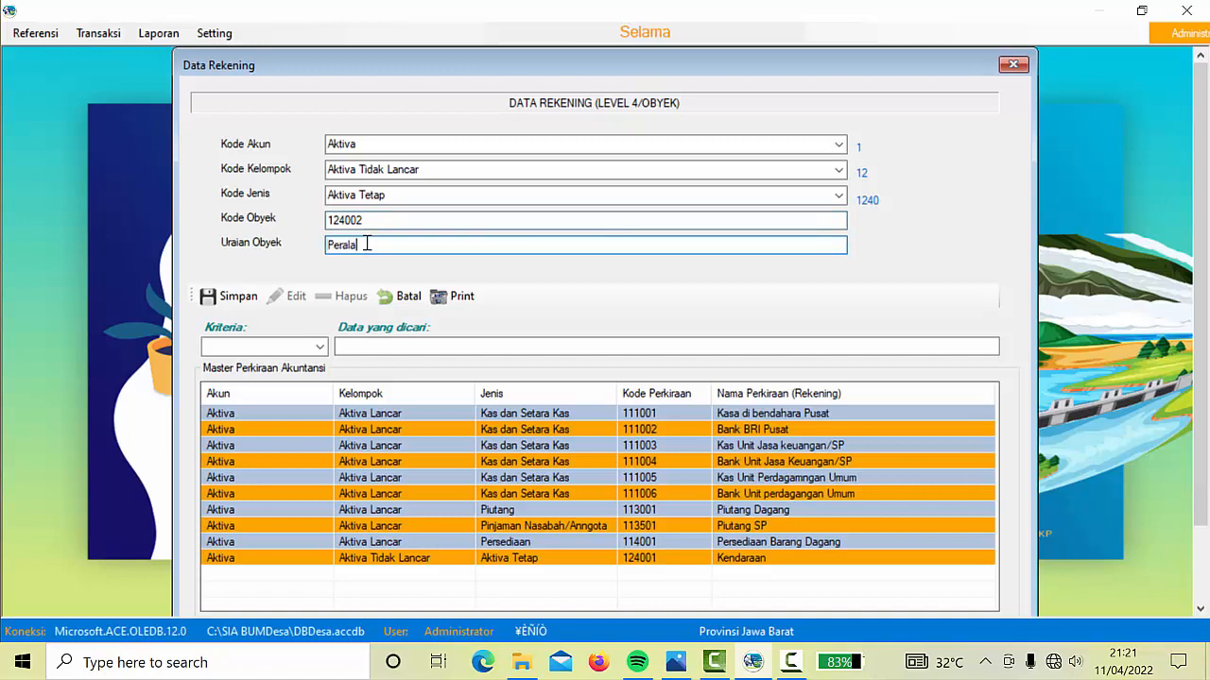
text(Peralatan da)
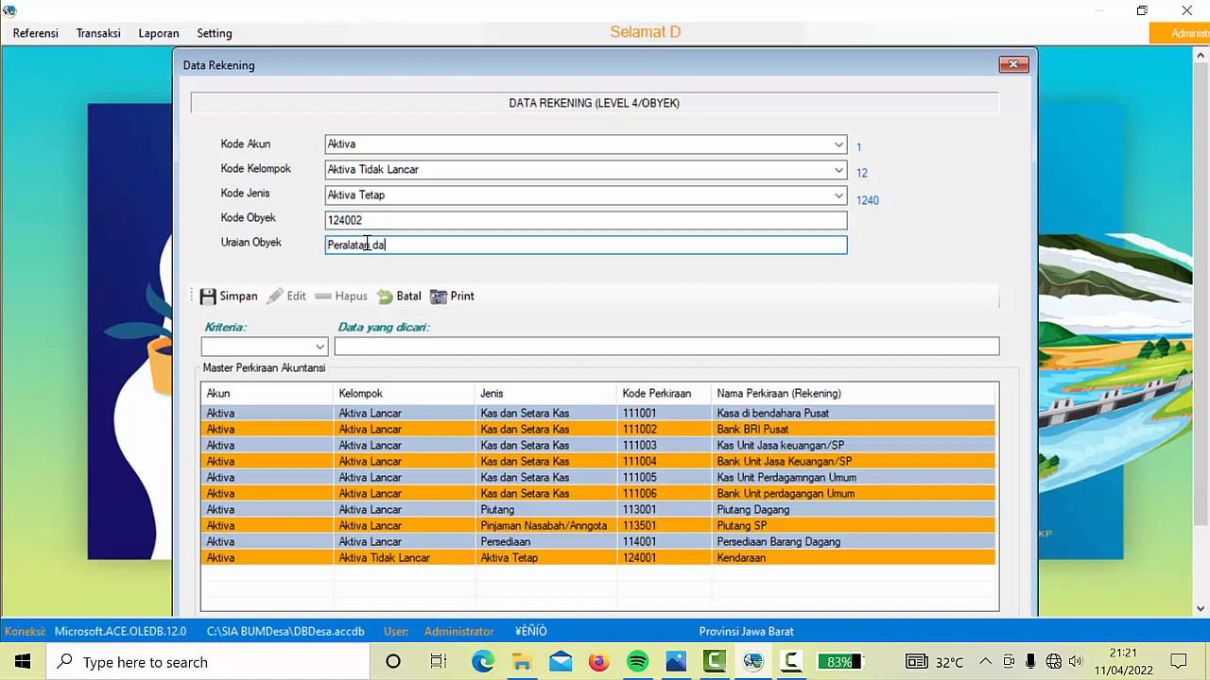
text(n Mesin)
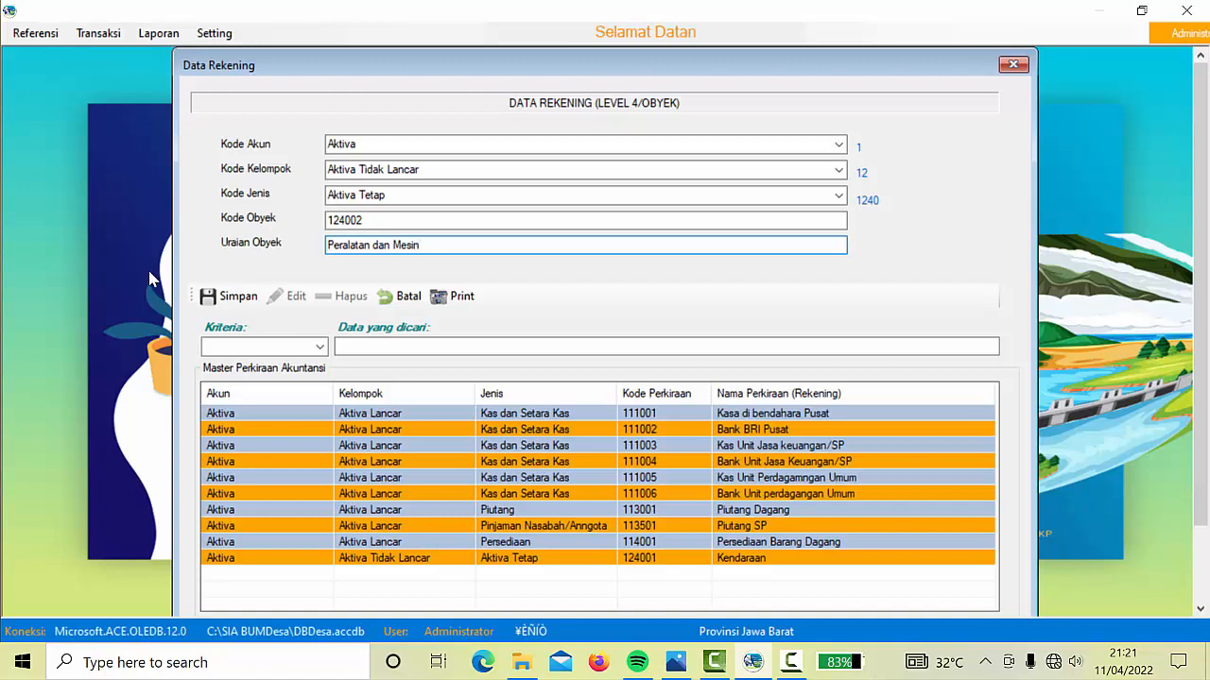
click(236, 299)
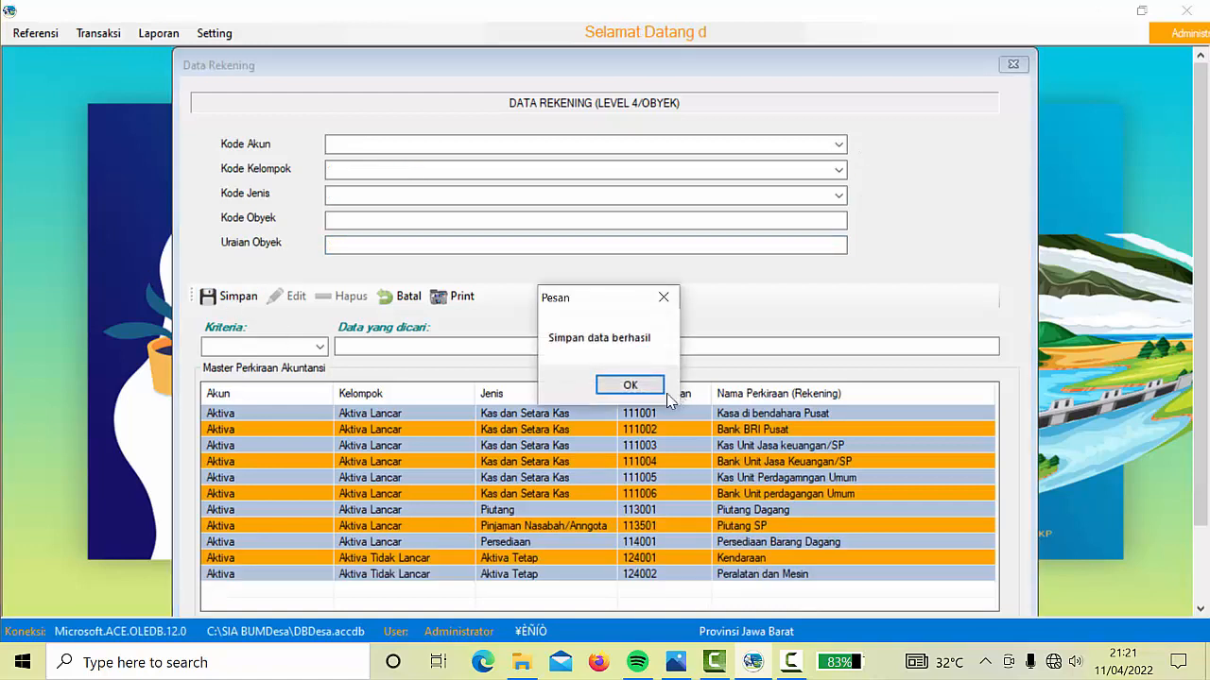
click(631, 385)
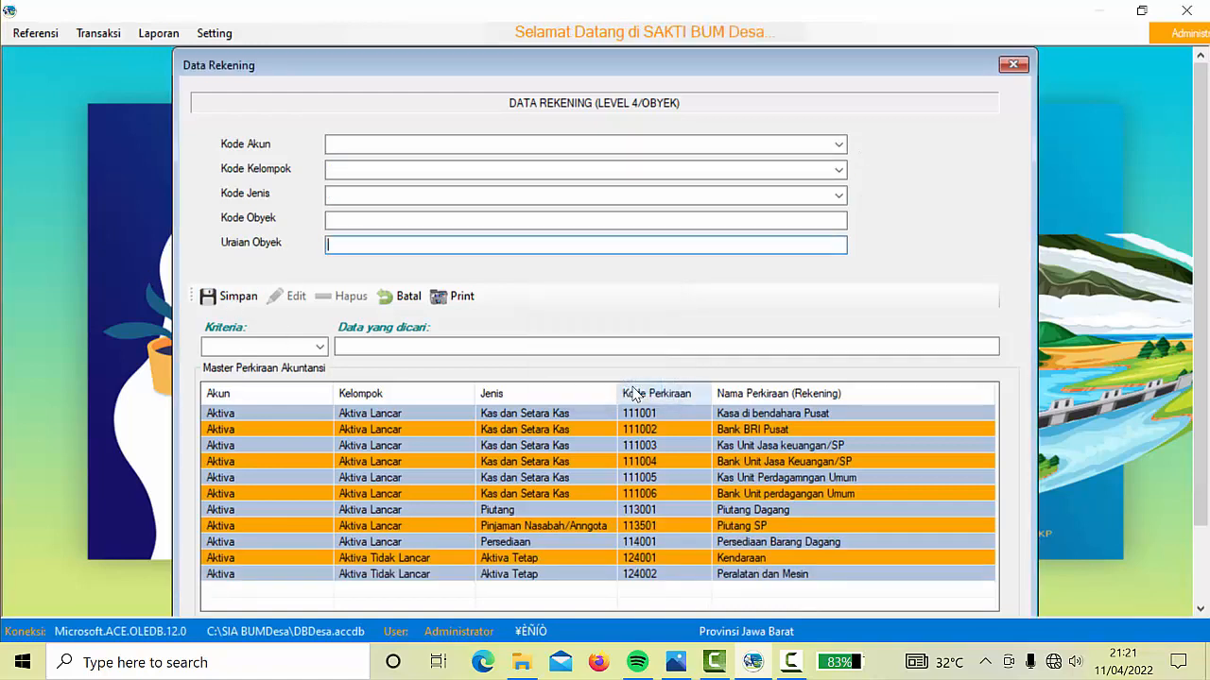
Save account 129001 'Ak. Penyusutan kendaraan' under Aktiva, Aktiva Tidak Lancar, Akumulasi Penyusutan
click(838, 145)
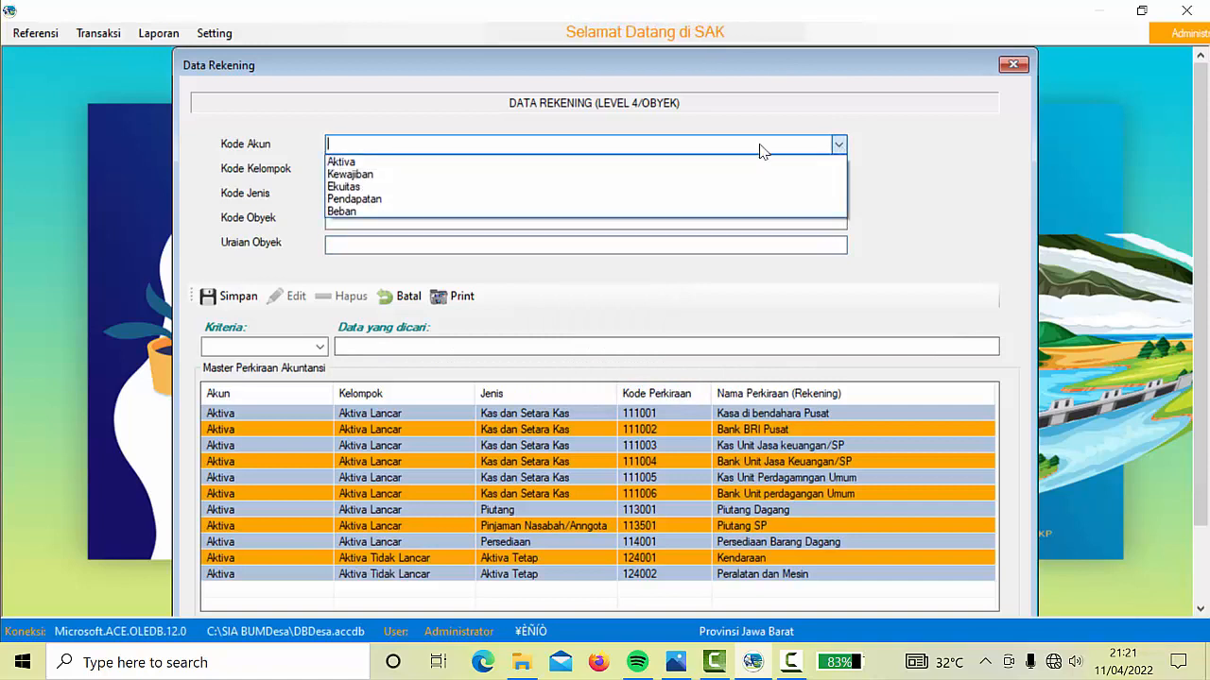
click(457, 163)
click(838, 169)
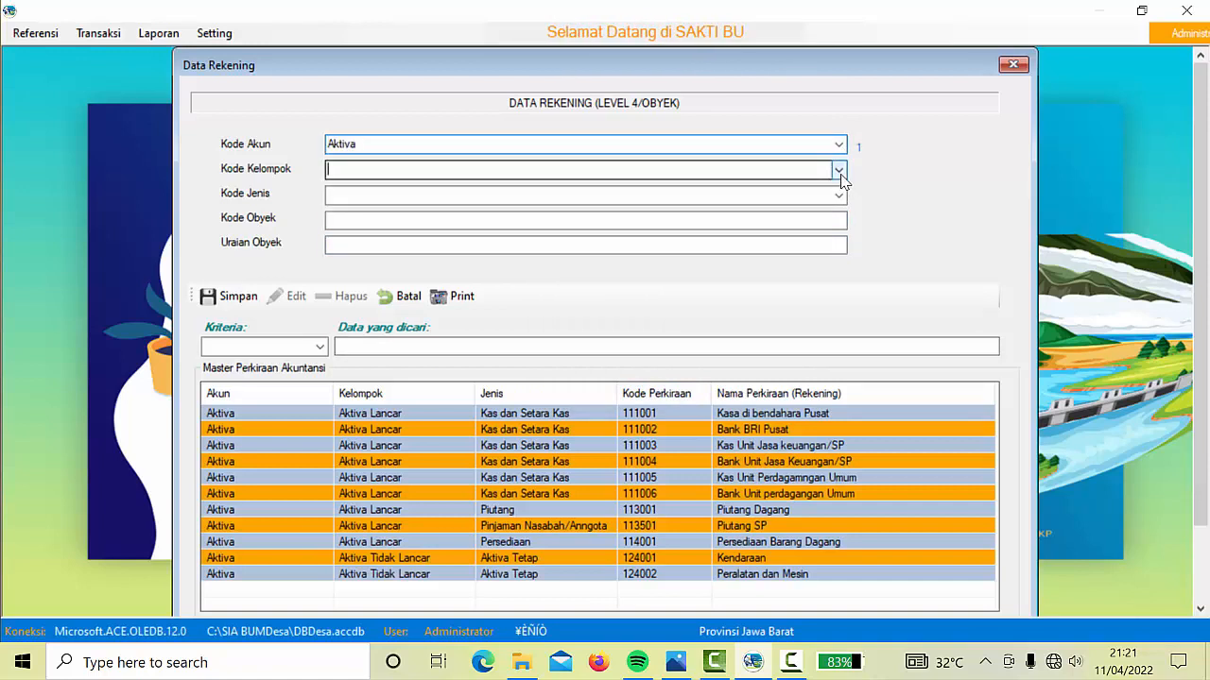
click(428, 201)
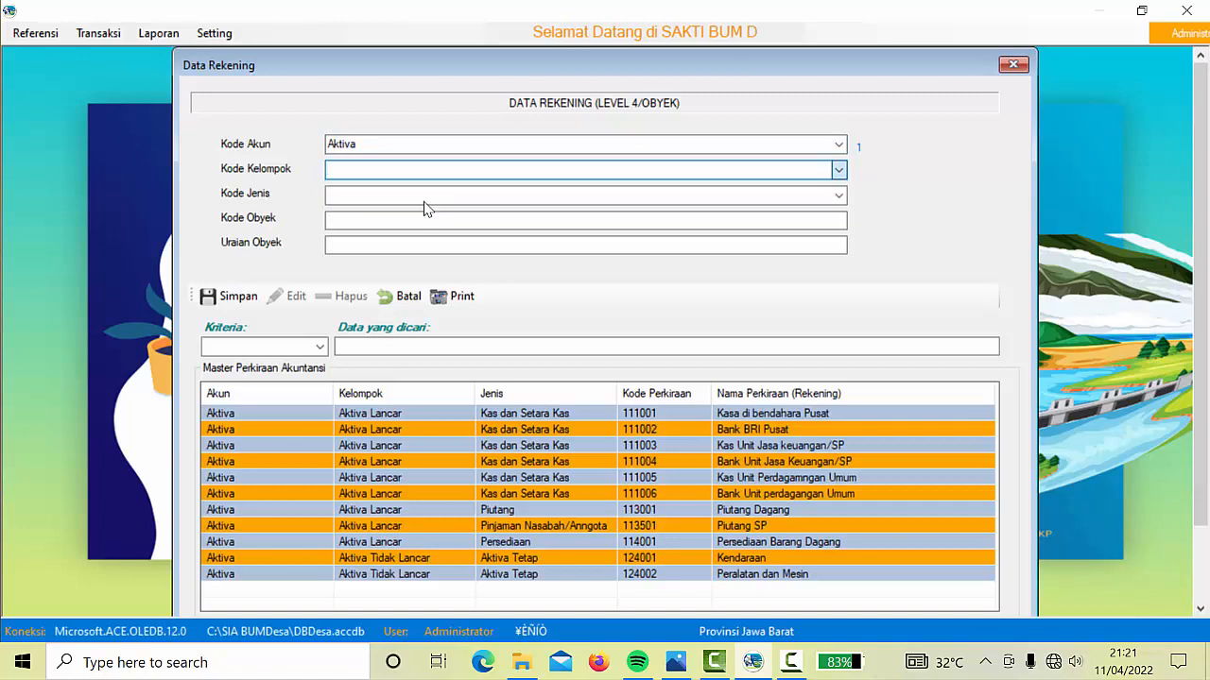
click(837, 197)
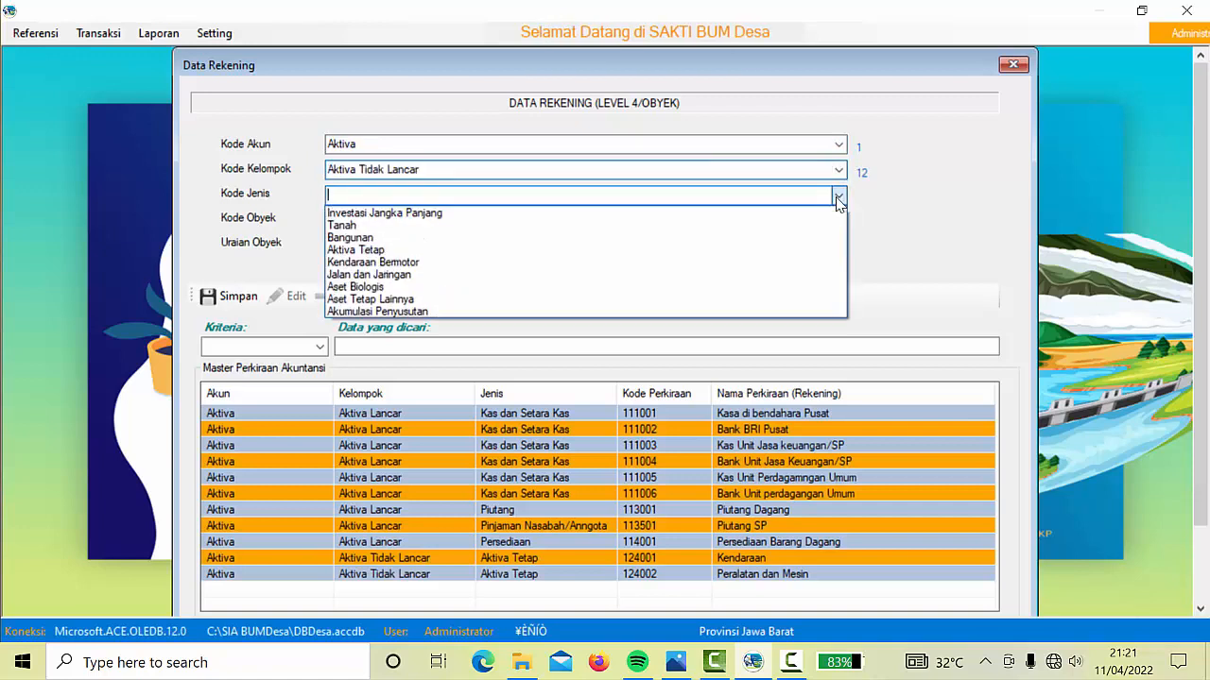
click(371, 313)
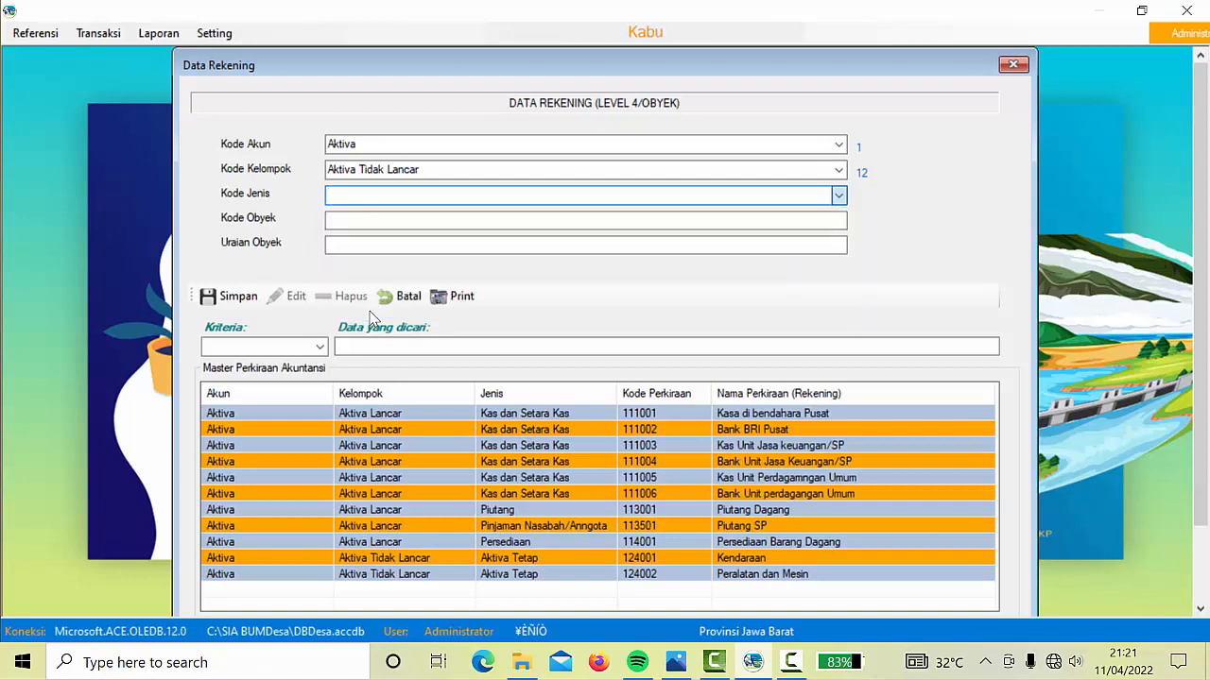
click(376, 224)
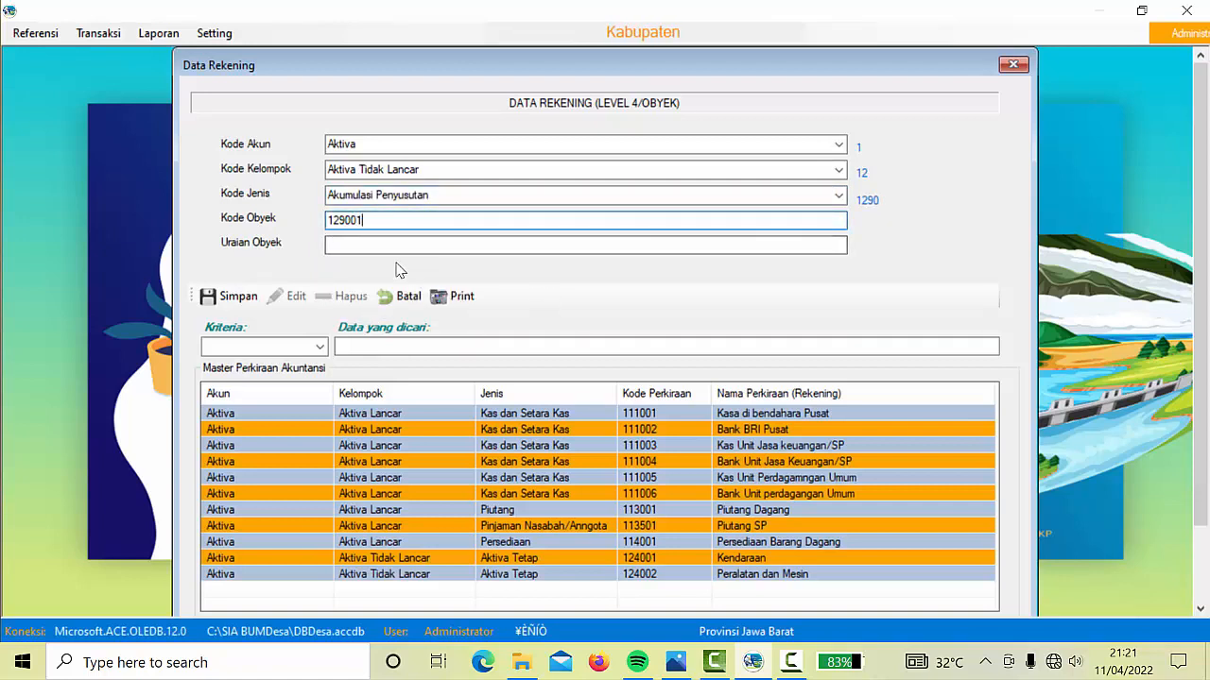
click(376, 246)
text(A)
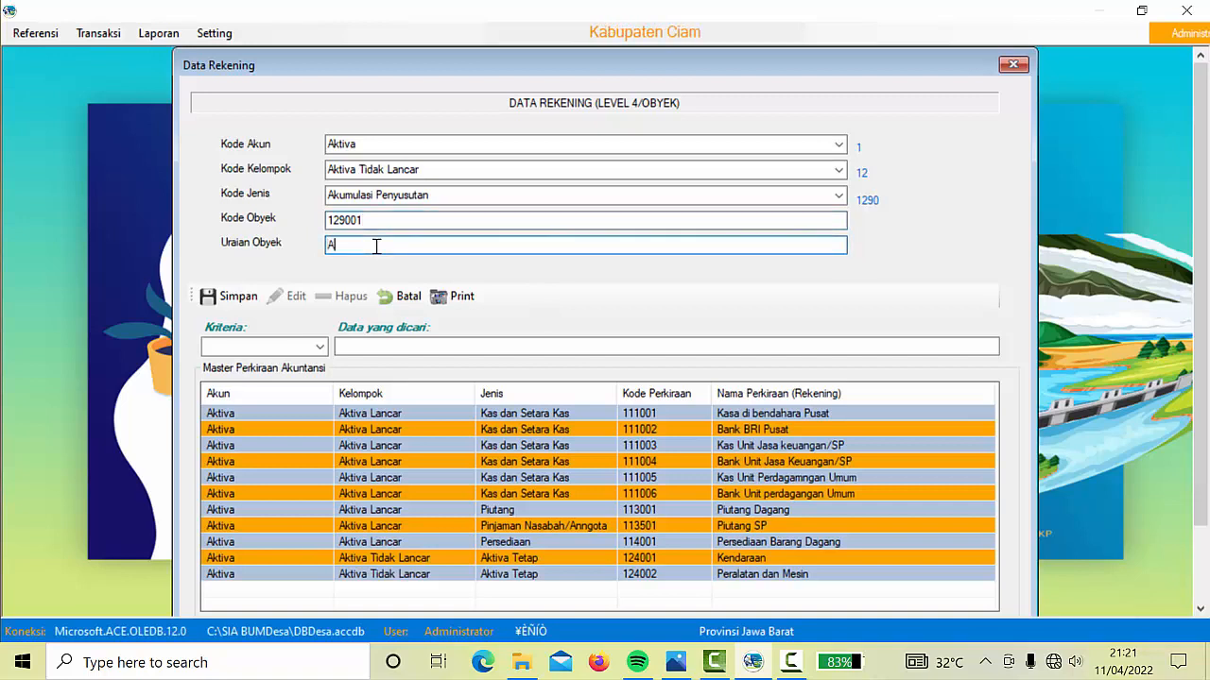
text(k. Penyusutan kendaraan)
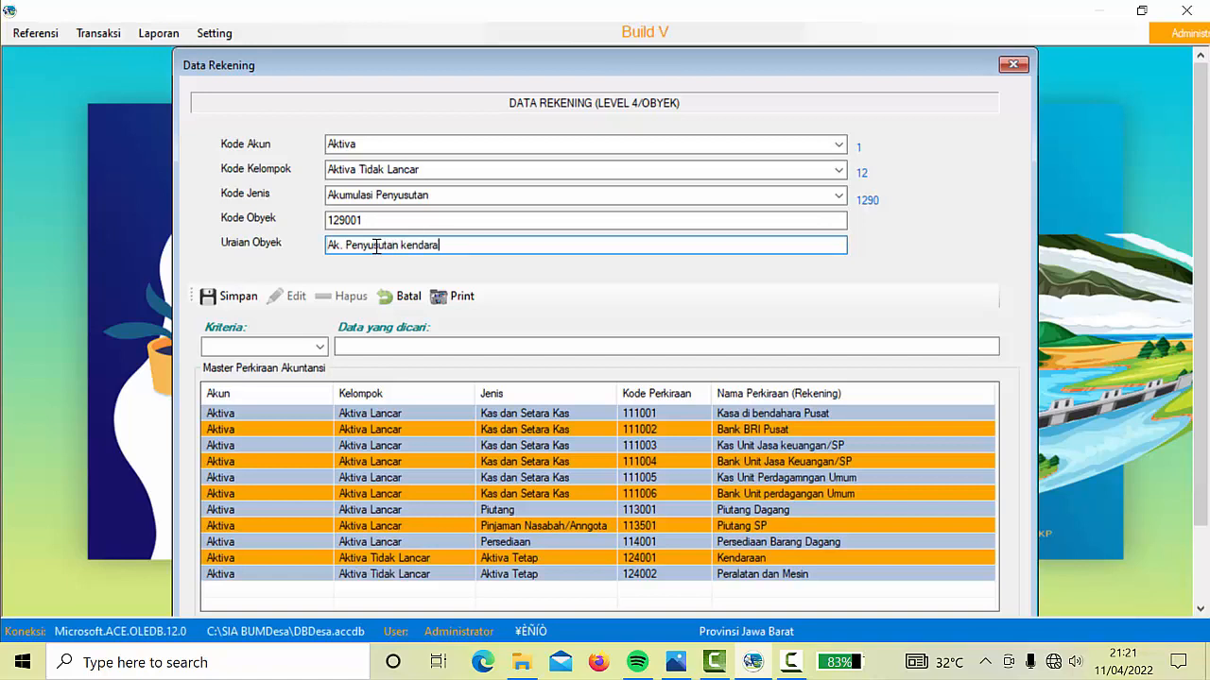
click(227, 301)
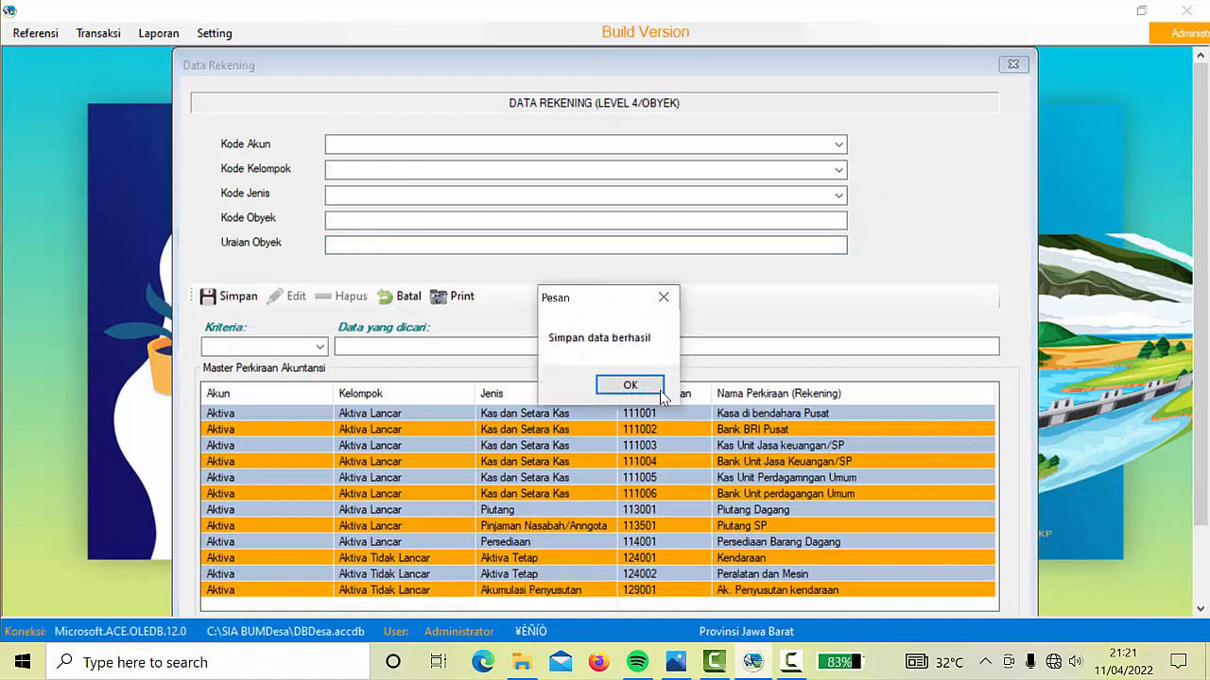
click(629, 383)
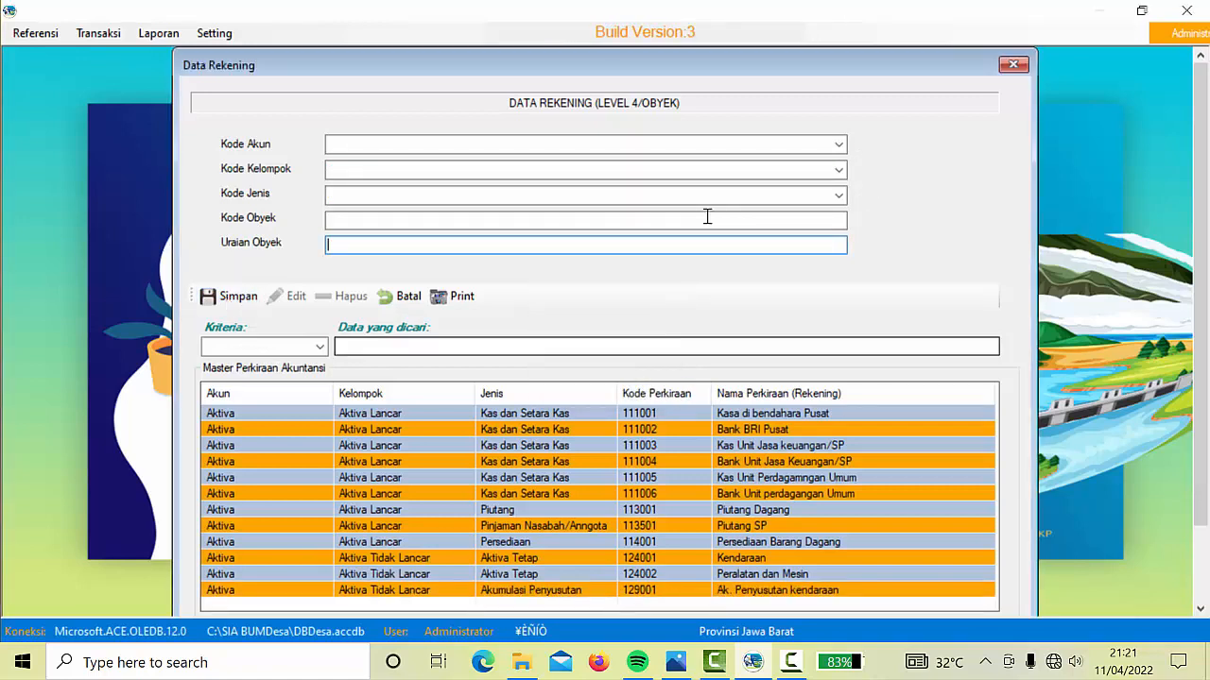
Classify a new account under Aktiva, Aktiva Tidak Lancar, Aktiva Tetap as 124002 'Ak. penyusutan peralatan dan Mesin'
click(839, 147)
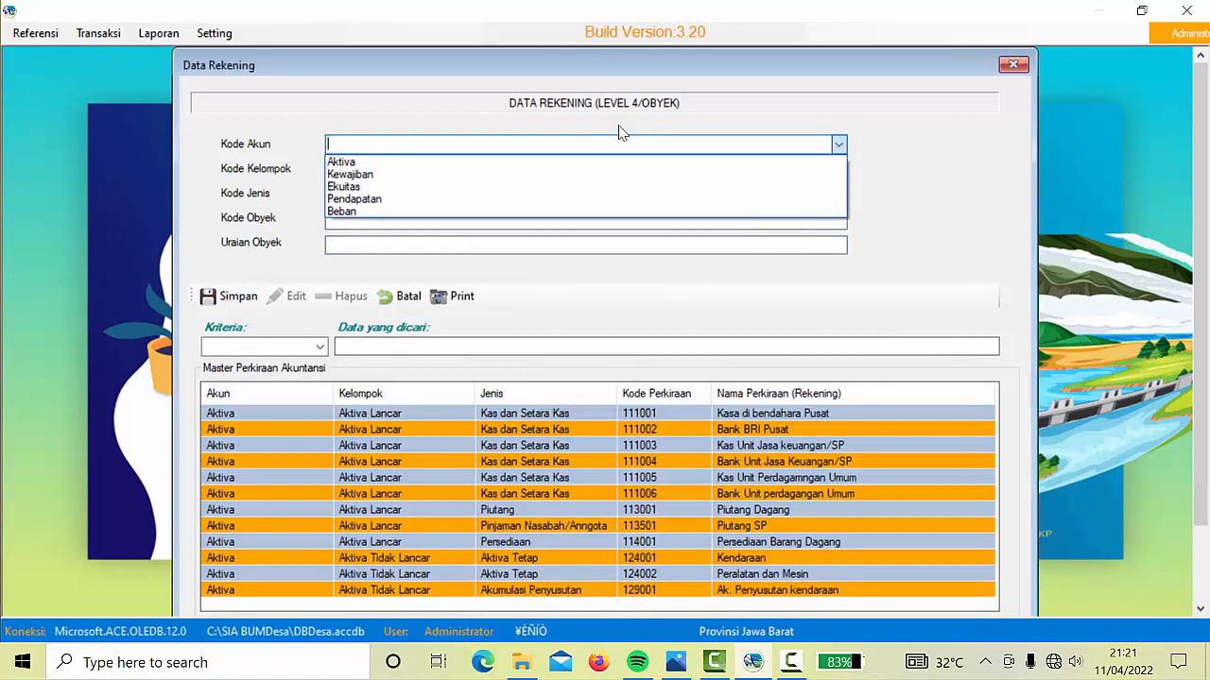
click(374, 162)
click(839, 171)
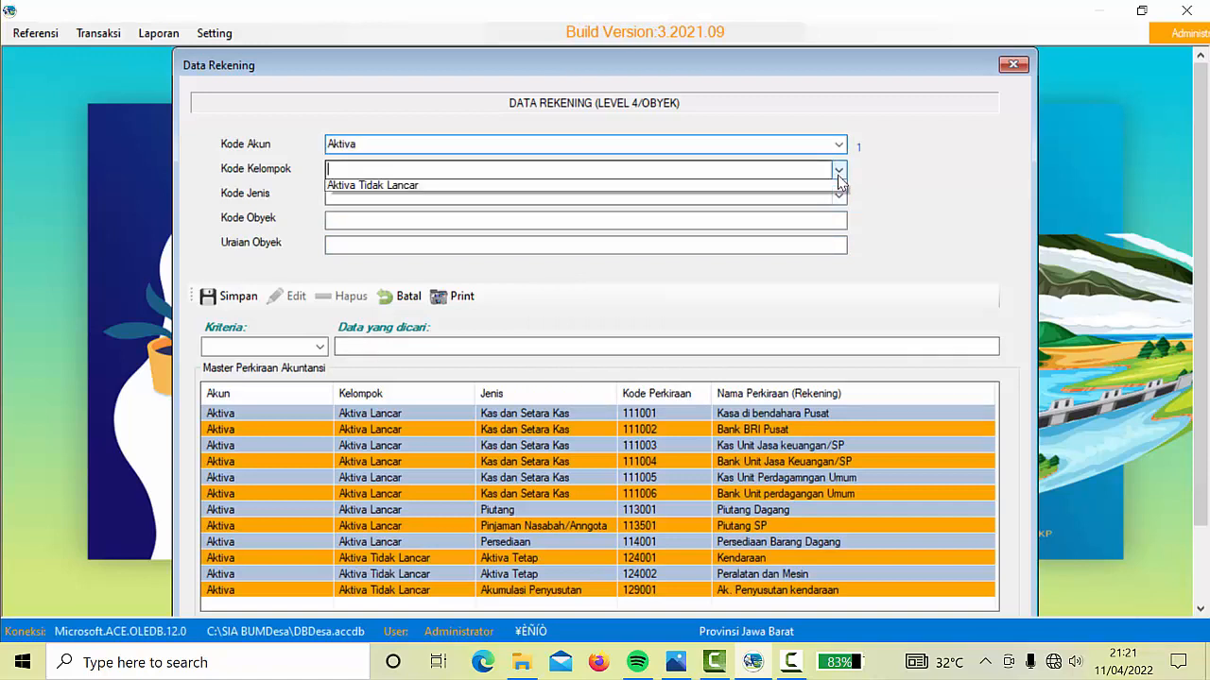
click(397, 208)
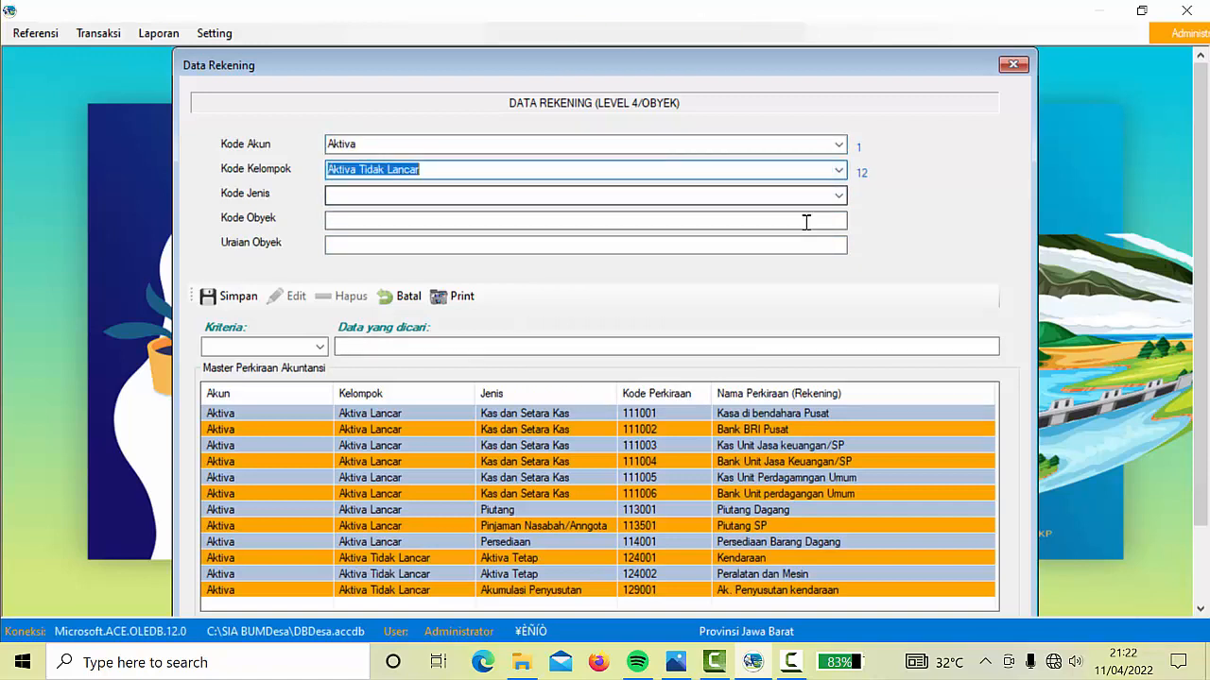
click(840, 195)
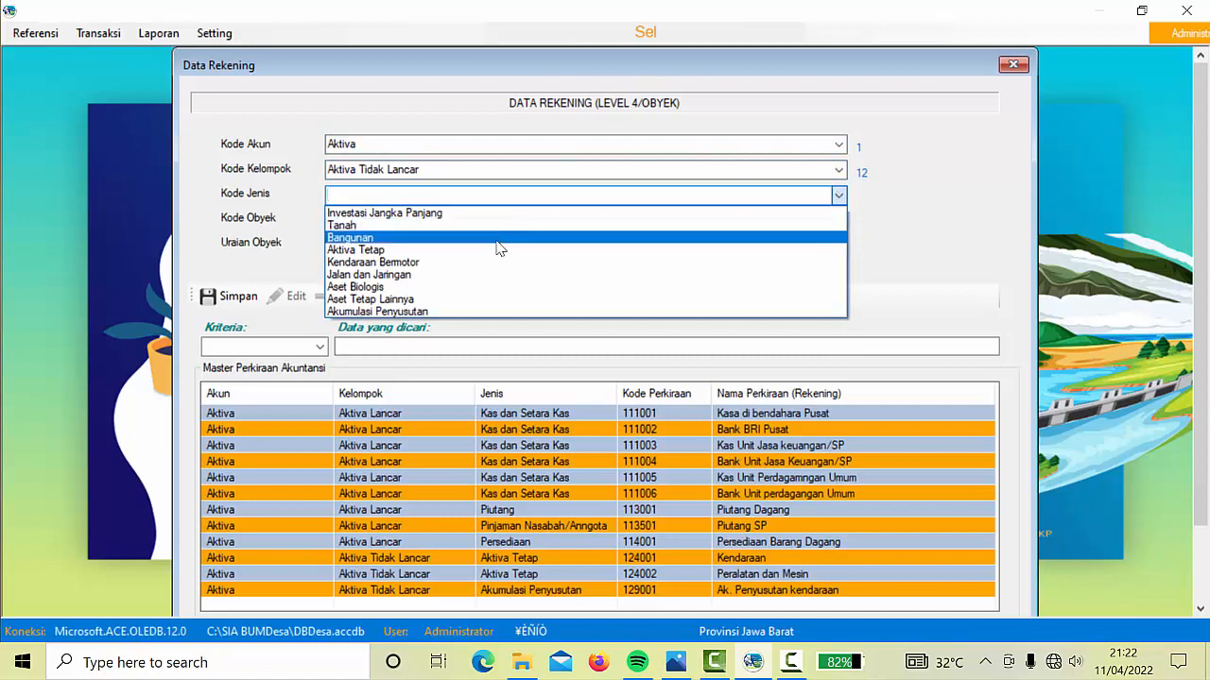
click(376, 251)
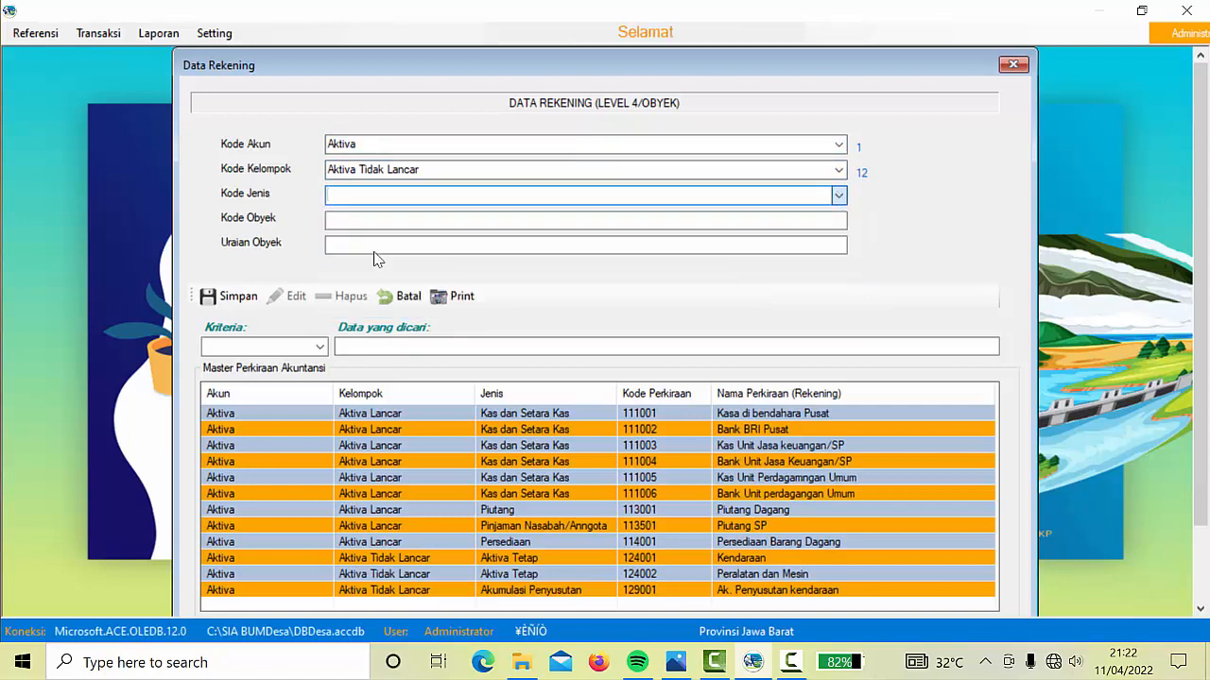
click(376, 219)
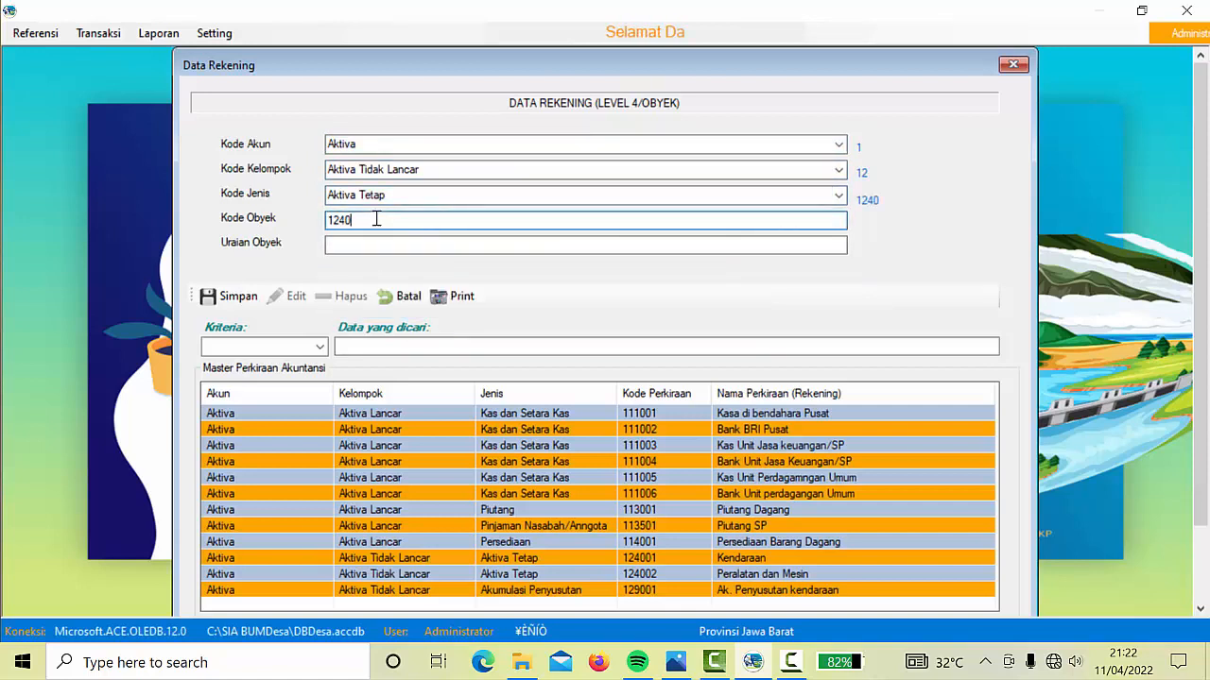
text(02)
click(375, 244)
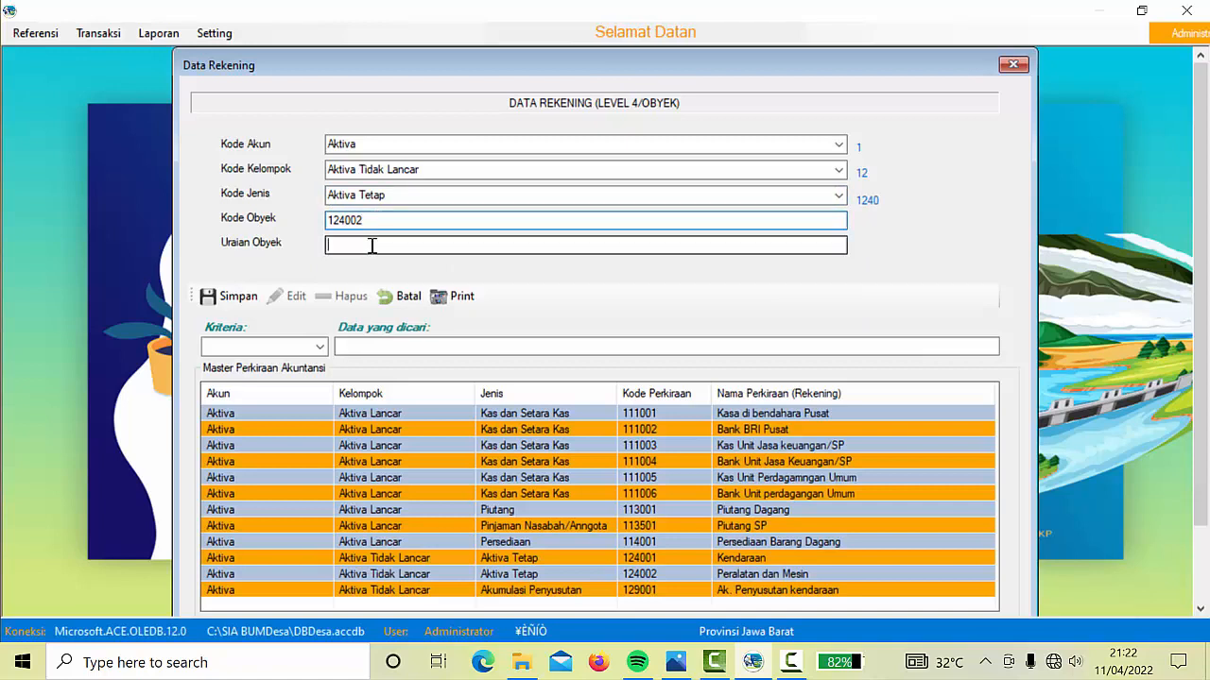
text(Ak. )
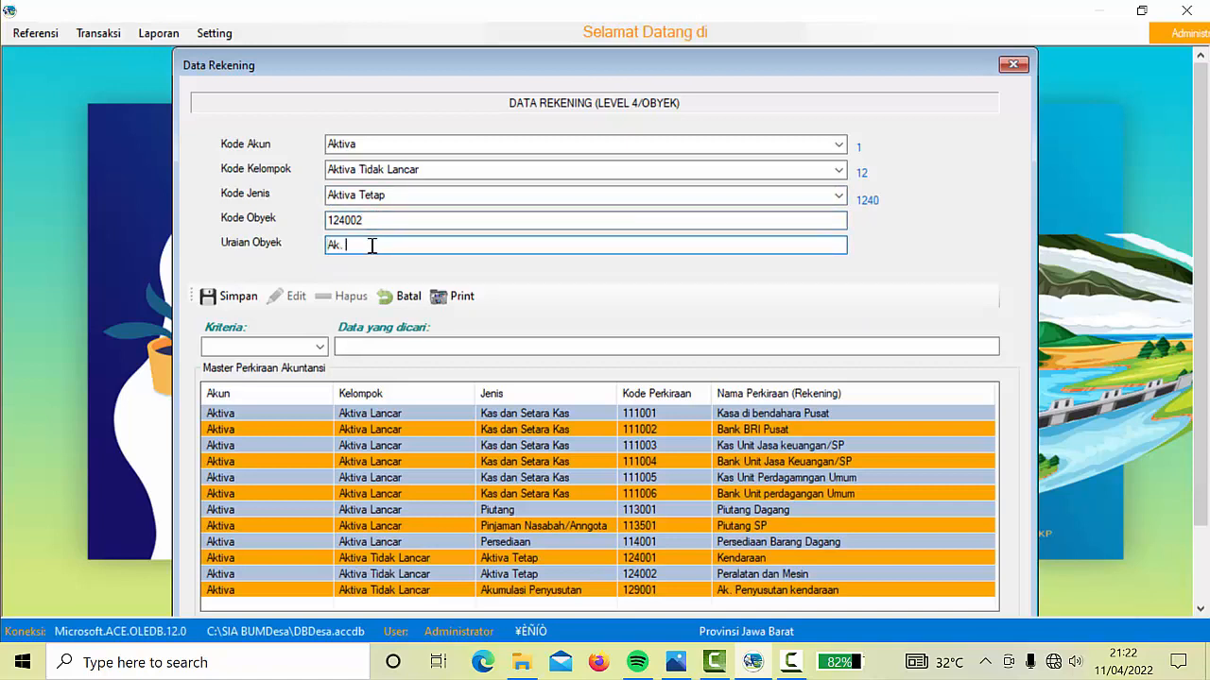
text(penyusut)
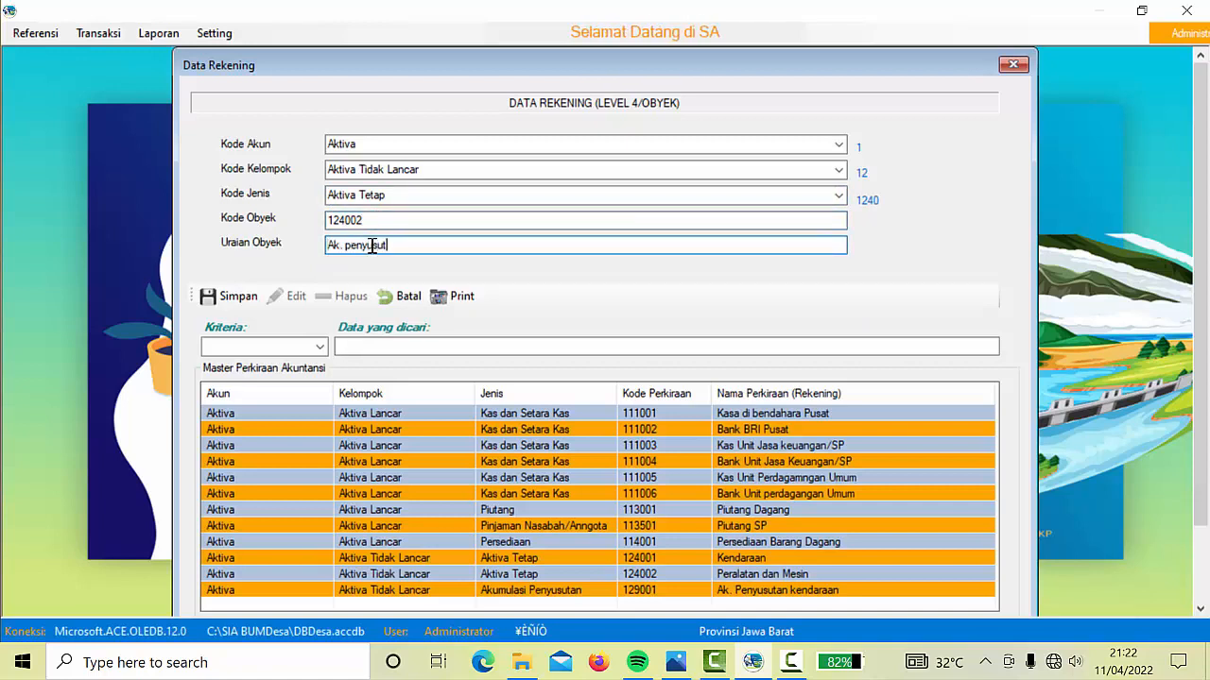
text(an peral)
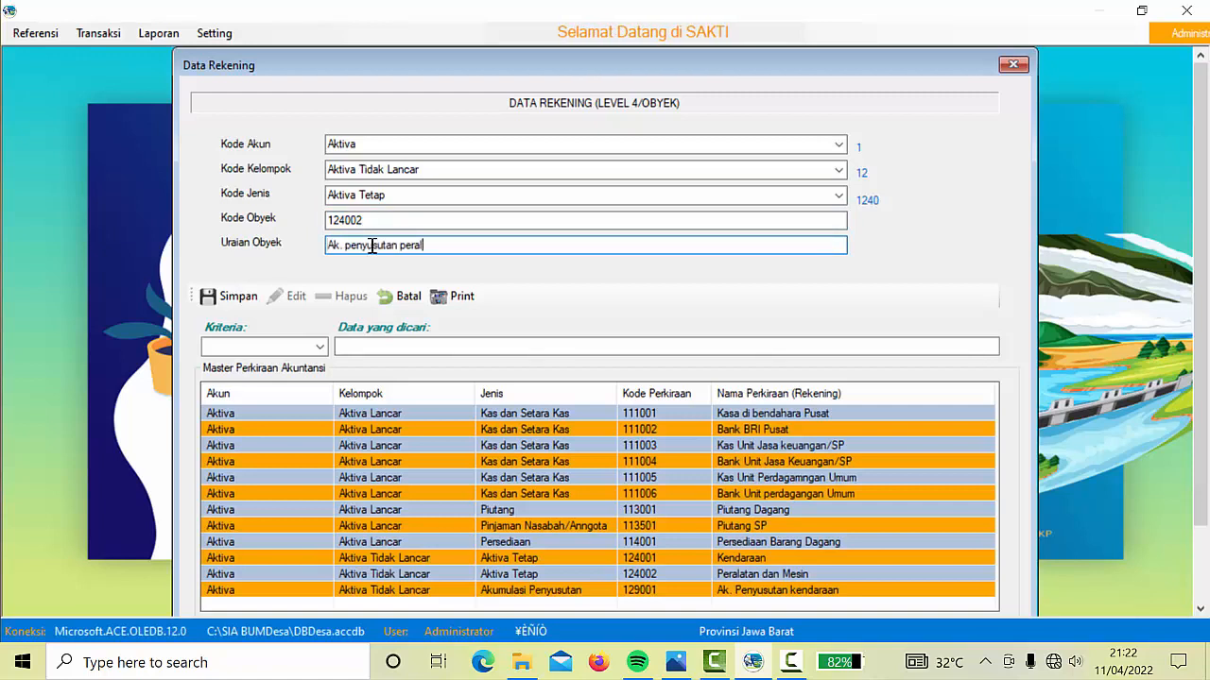
text(atan )
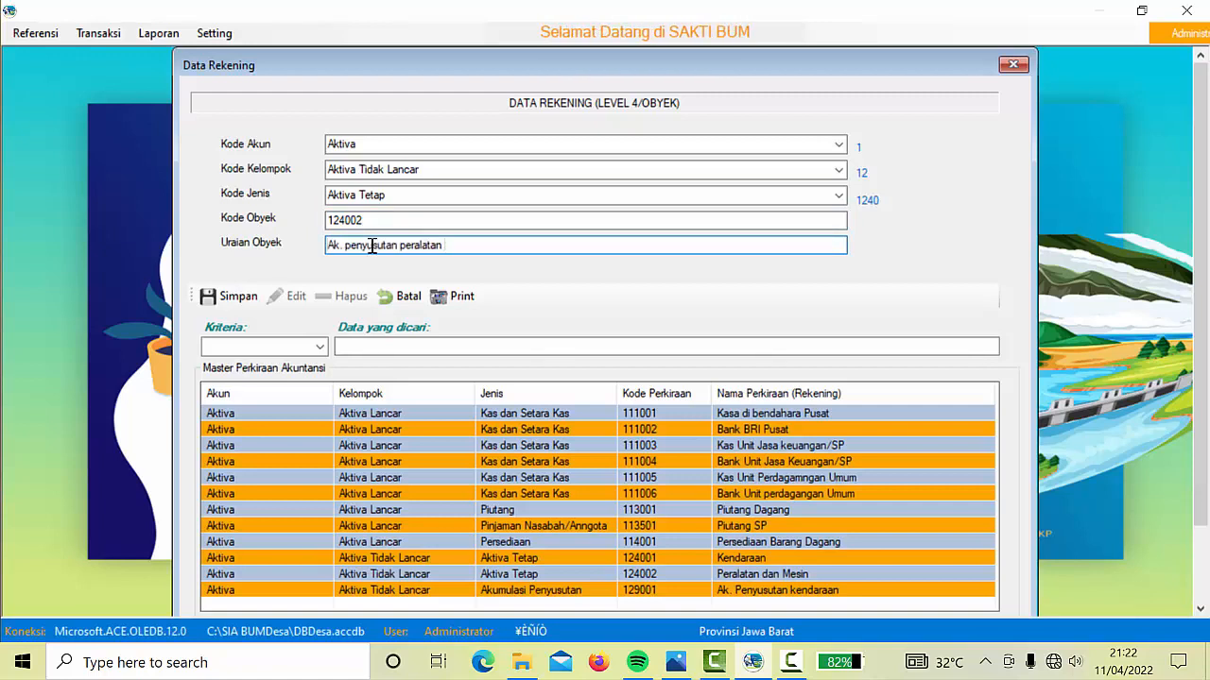
text(dan Mesin)
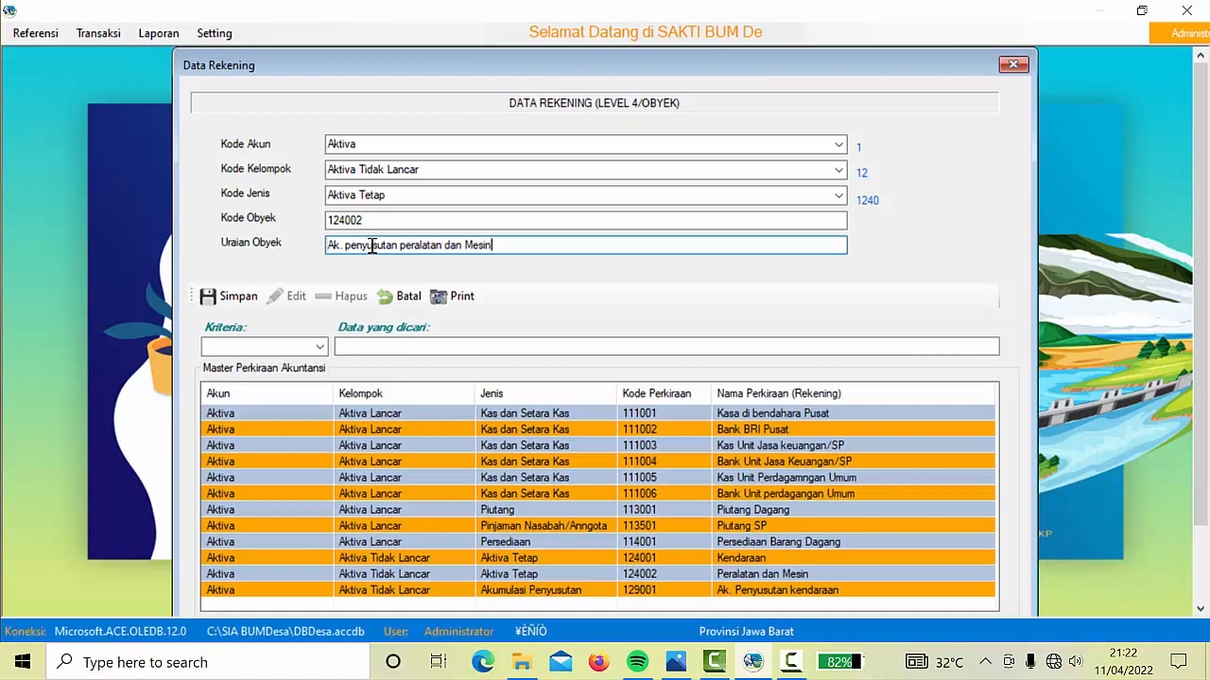
Resolve the duplicate-code error by changing the code to 124003 and save the account
click(227, 299)
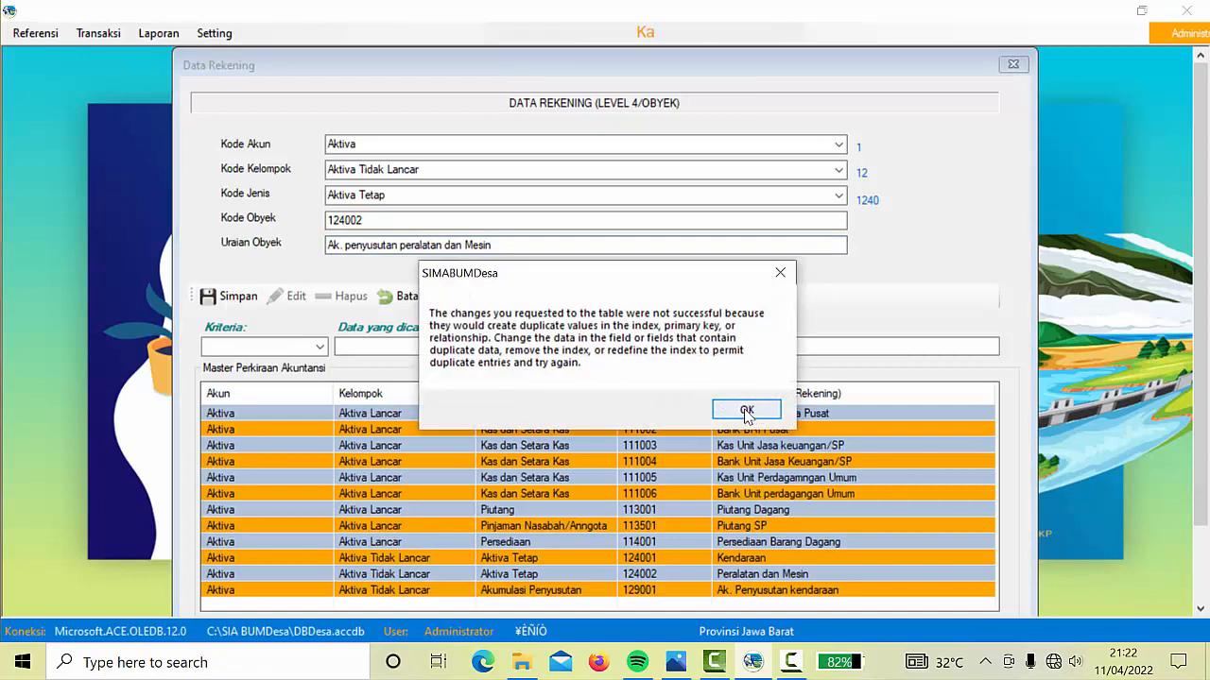
click(746, 412)
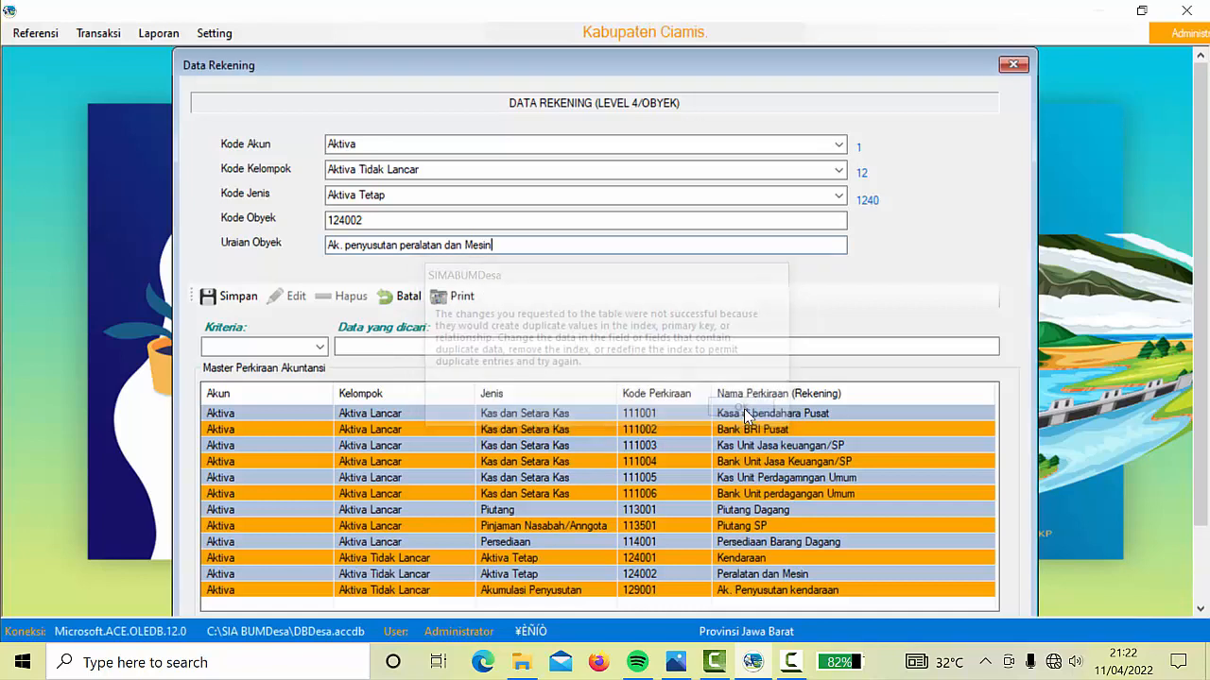
click(375, 224)
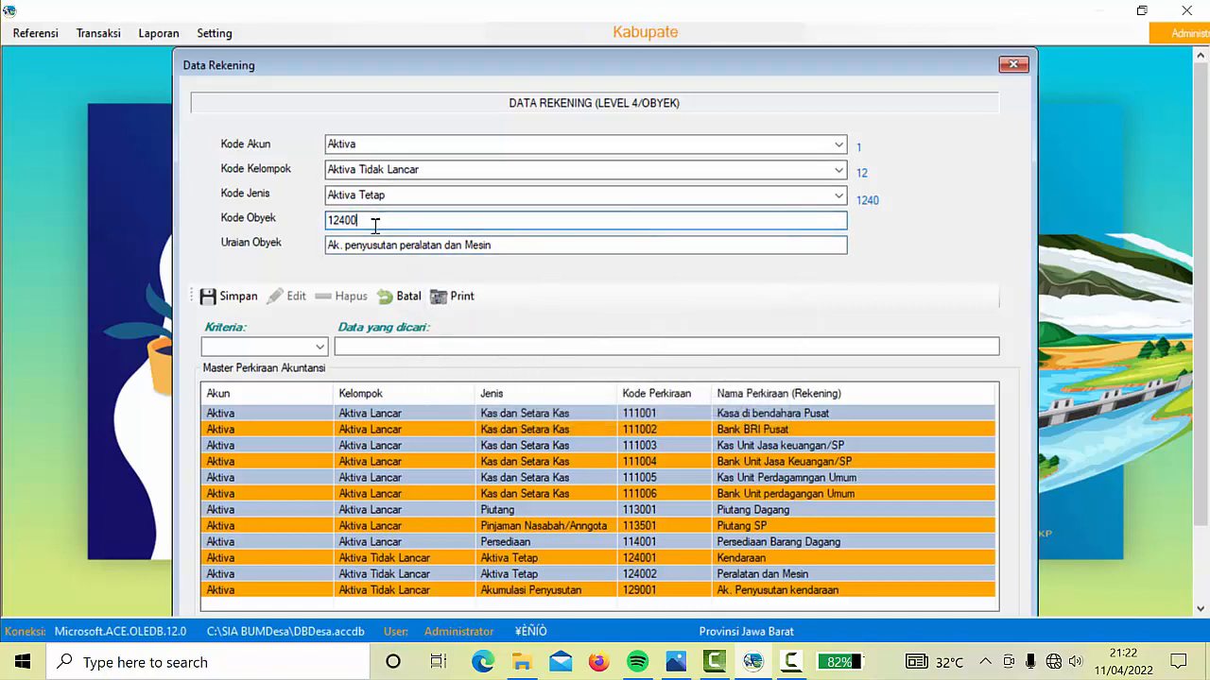
text(3)
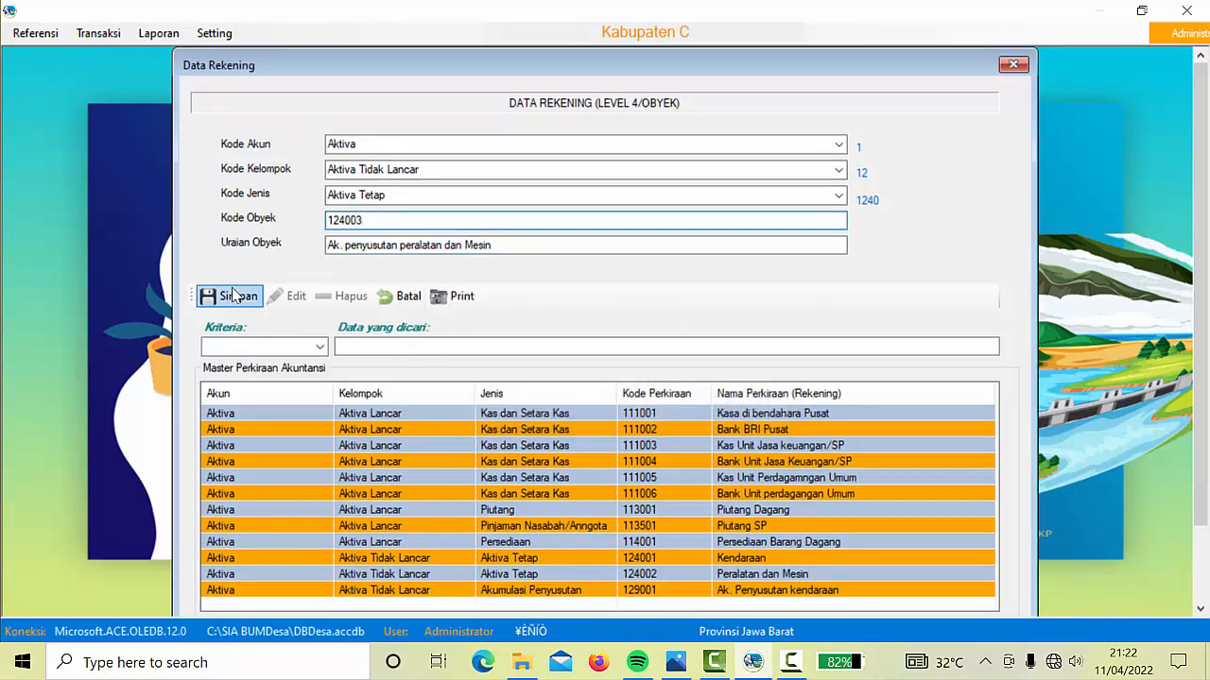
click(231, 296)
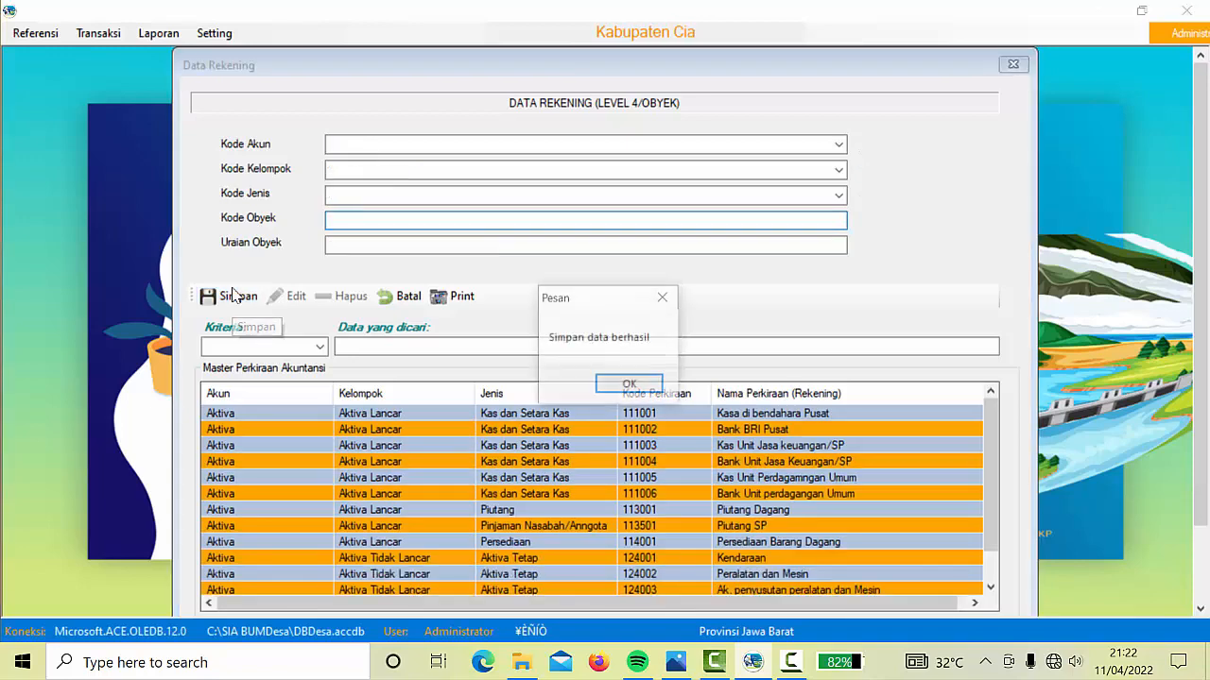
click(631, 386)
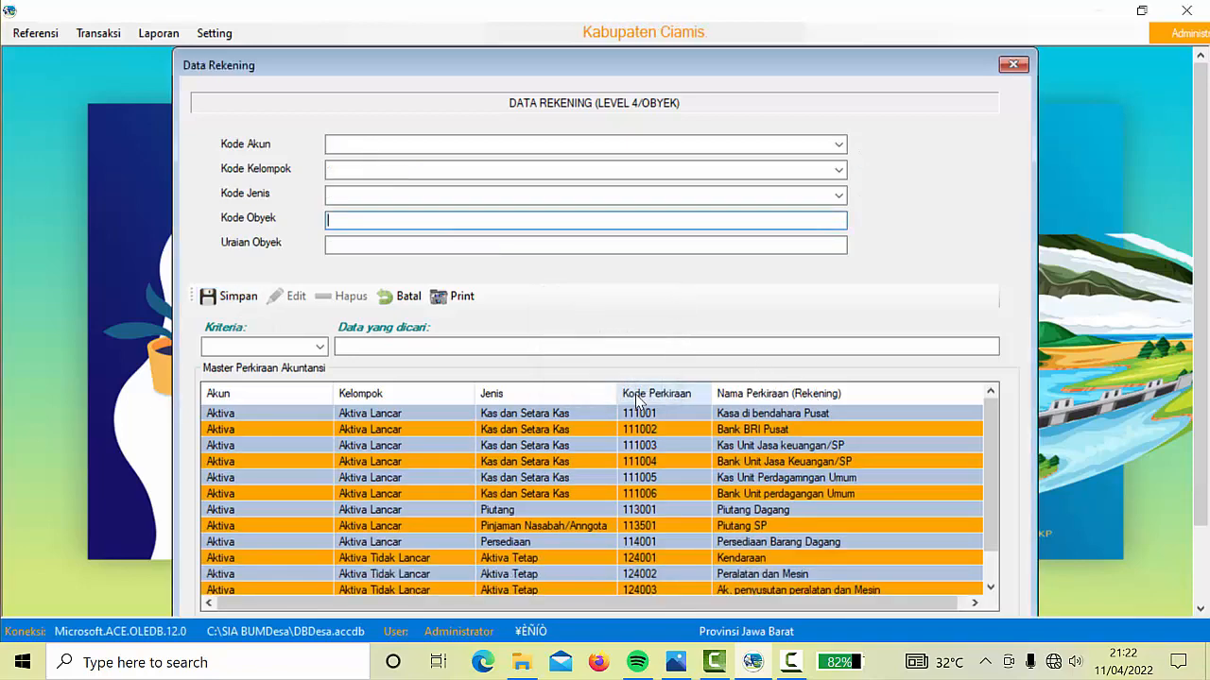
Browse the existing accounts in the list, then clear the entry form with Batal
click(881, 460)
key(Down)
key(Down)
key(Down)
key(Down)
key(Down)
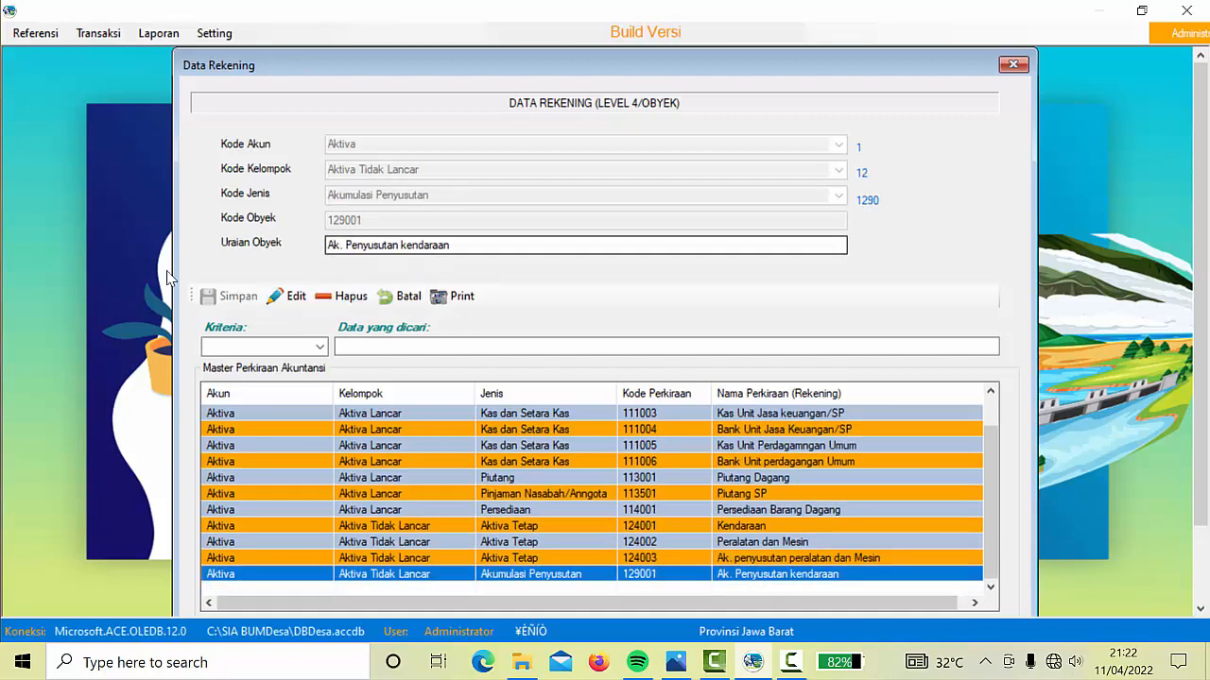
click(412, 303)
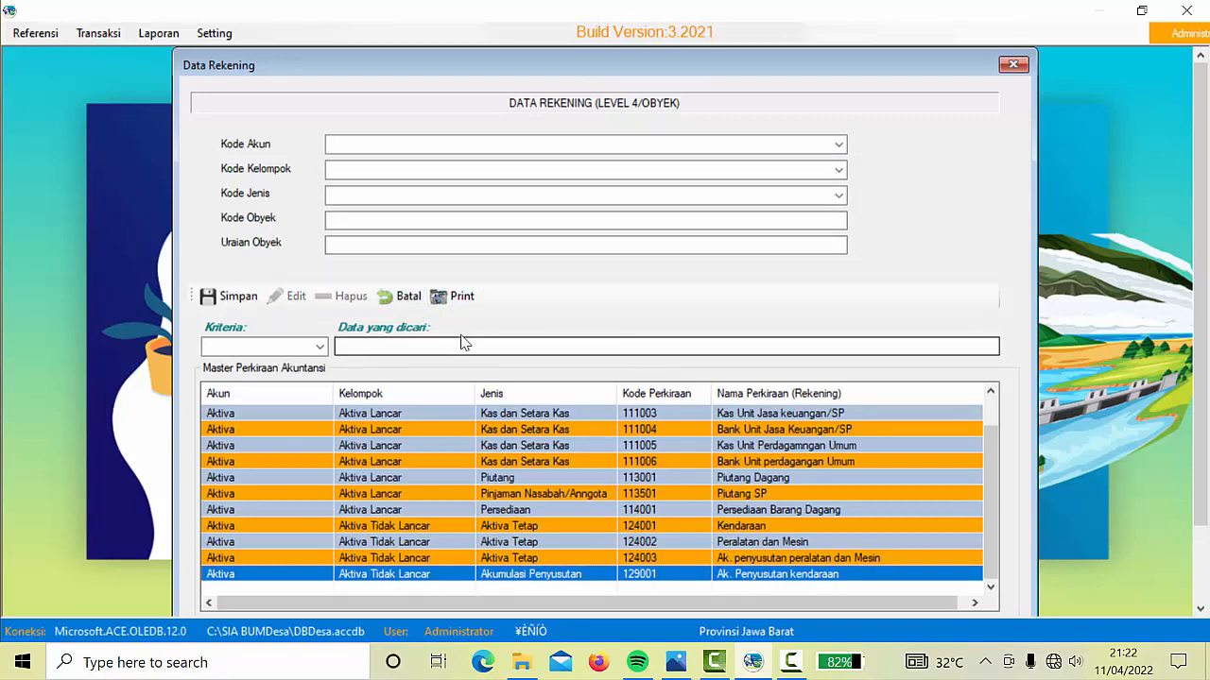
Set the account classification to Kewajiban, Kewajiban Jangka Pendek, Utang Usaha
click(839, 145)
click(383, 160)
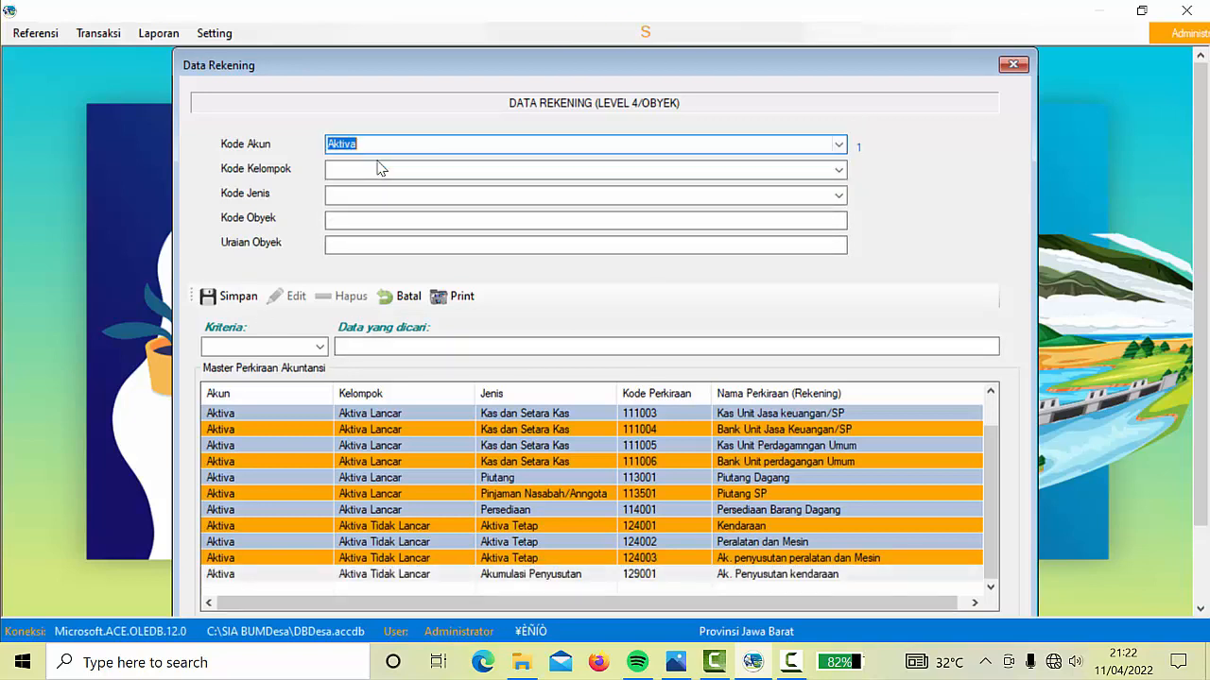
click(839, 171)
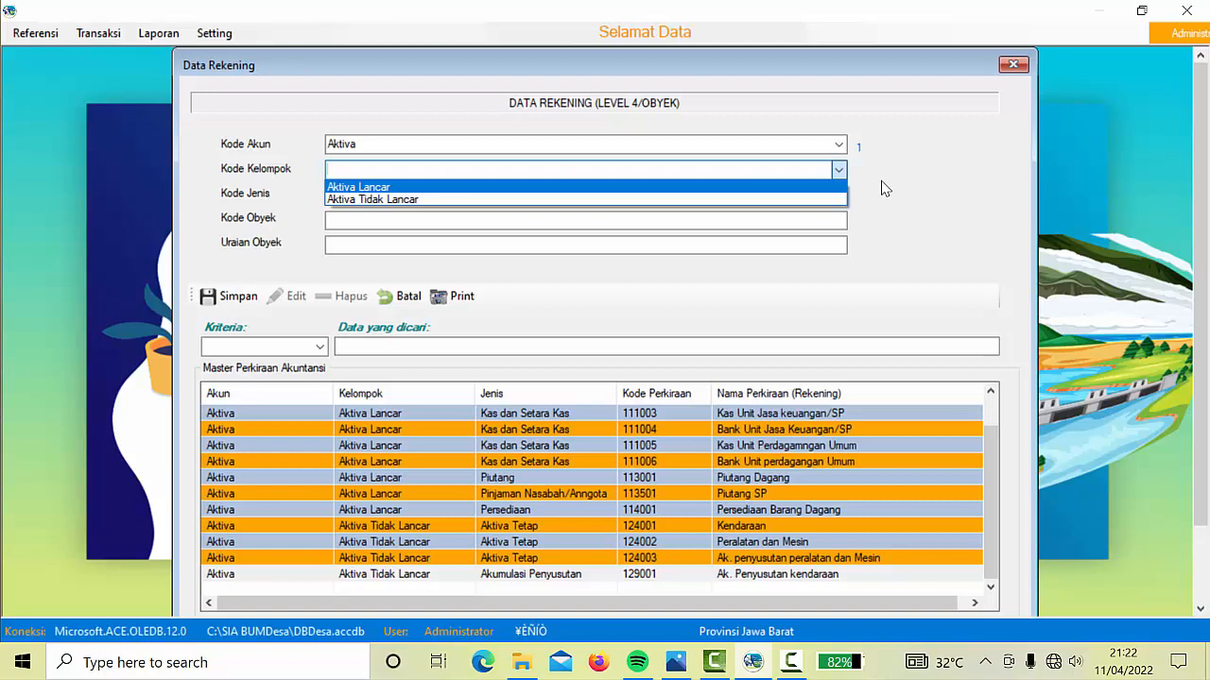
click(838, 148)
click(838, 148)
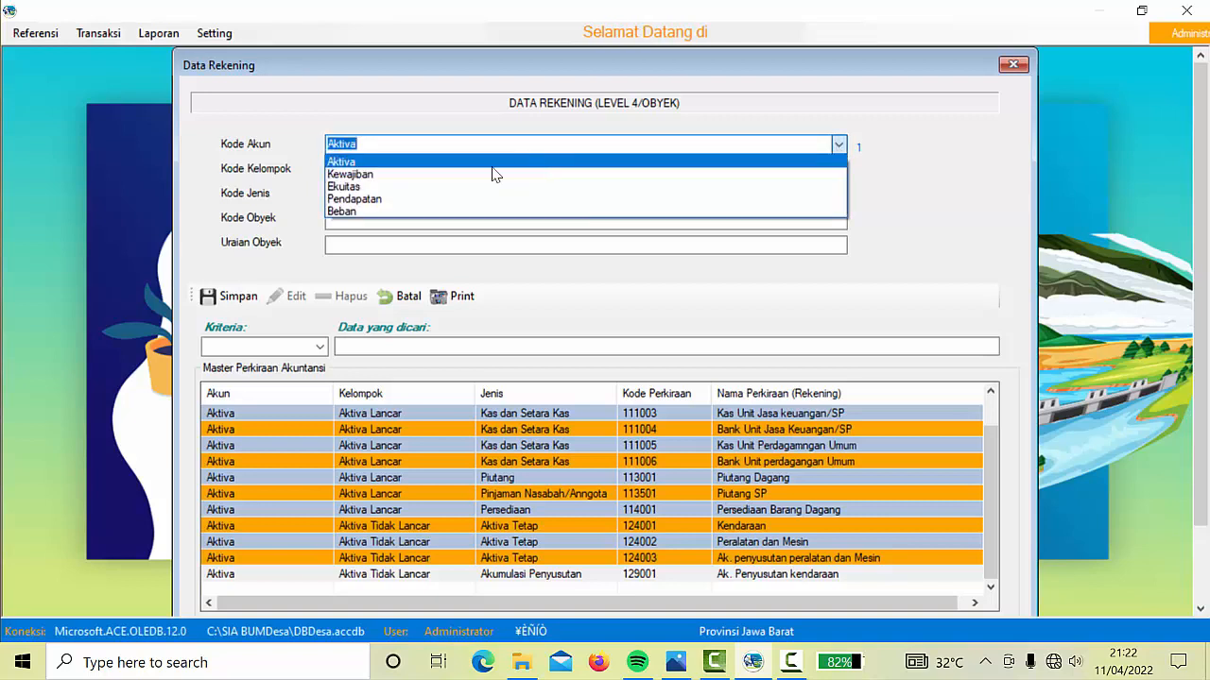
click(475, 176)
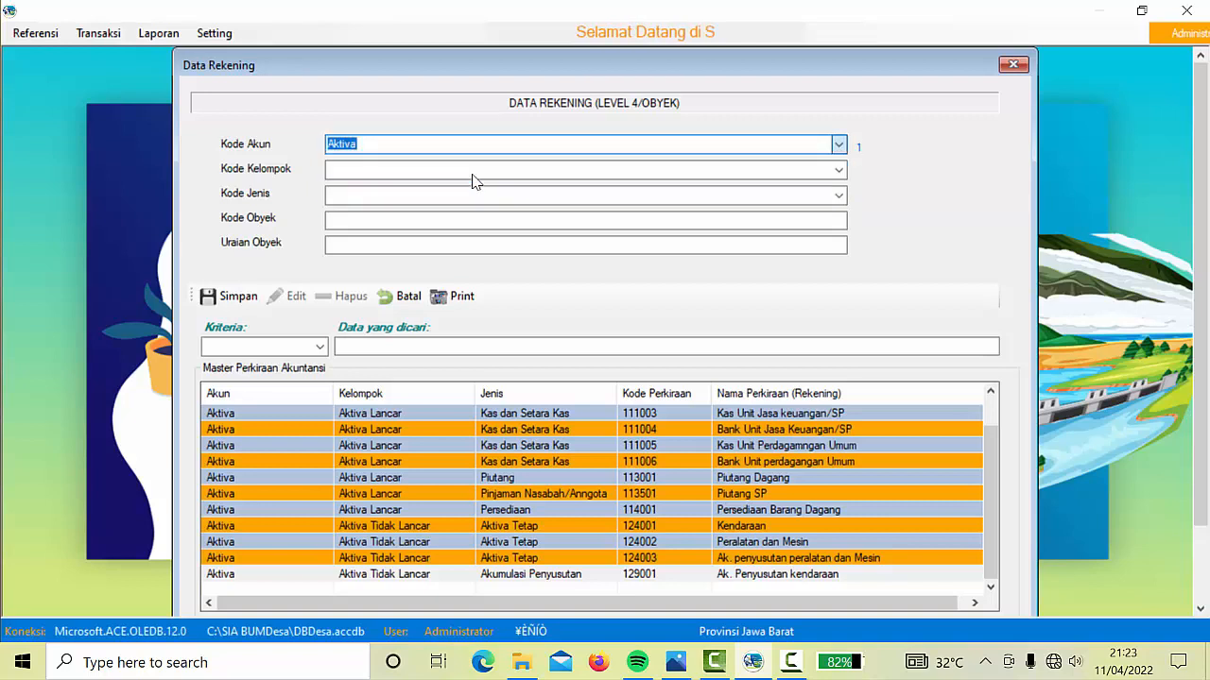
click(839, 172)
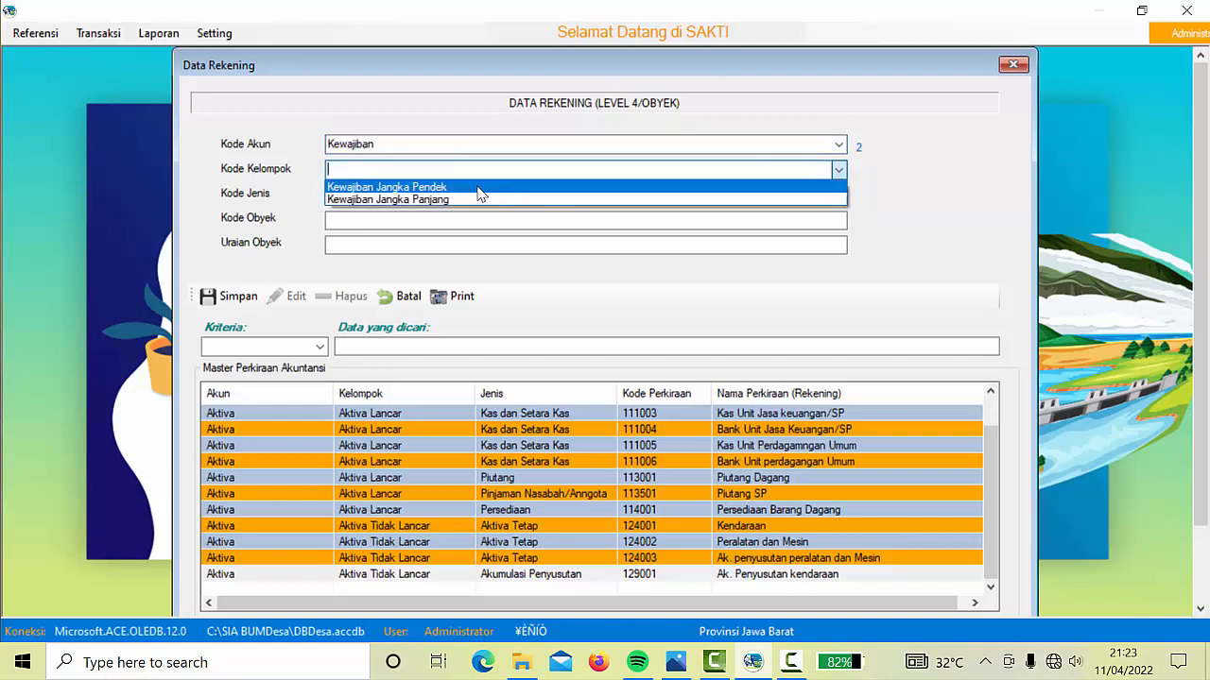
click(479, 189)
click(839, 197)
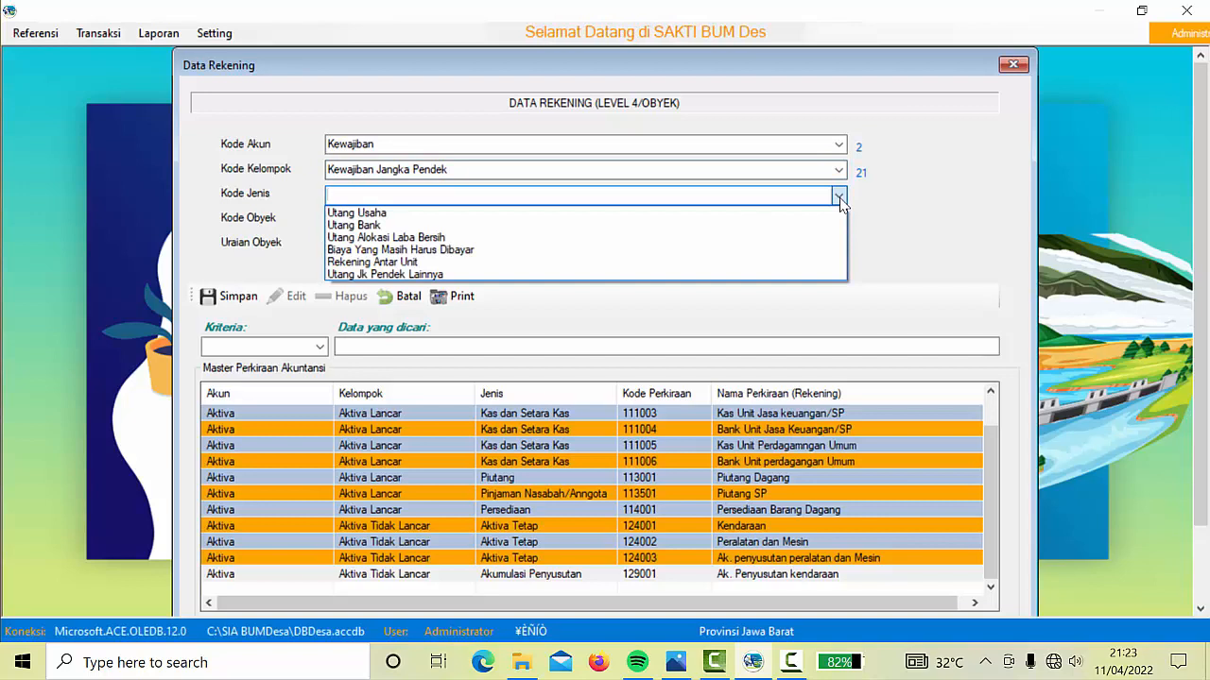
click(384, 214)
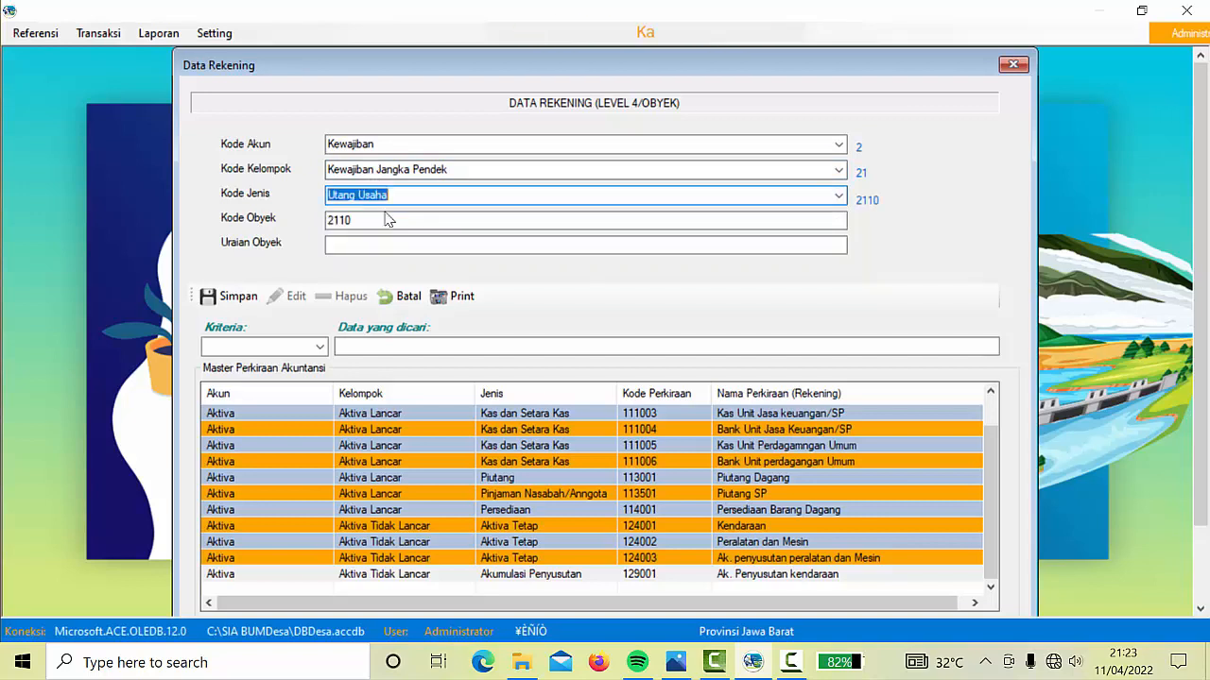
Enter code 211001 with description 'Utang Dagang' and save the account
click(377, 220)
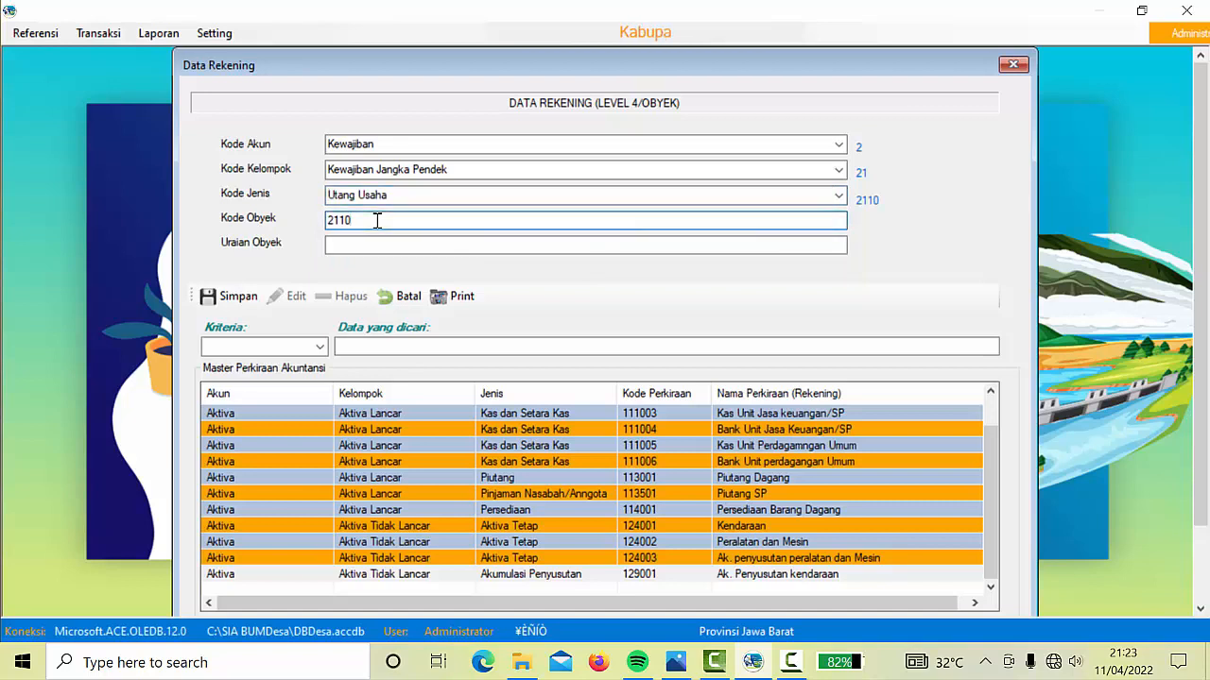
text(01)
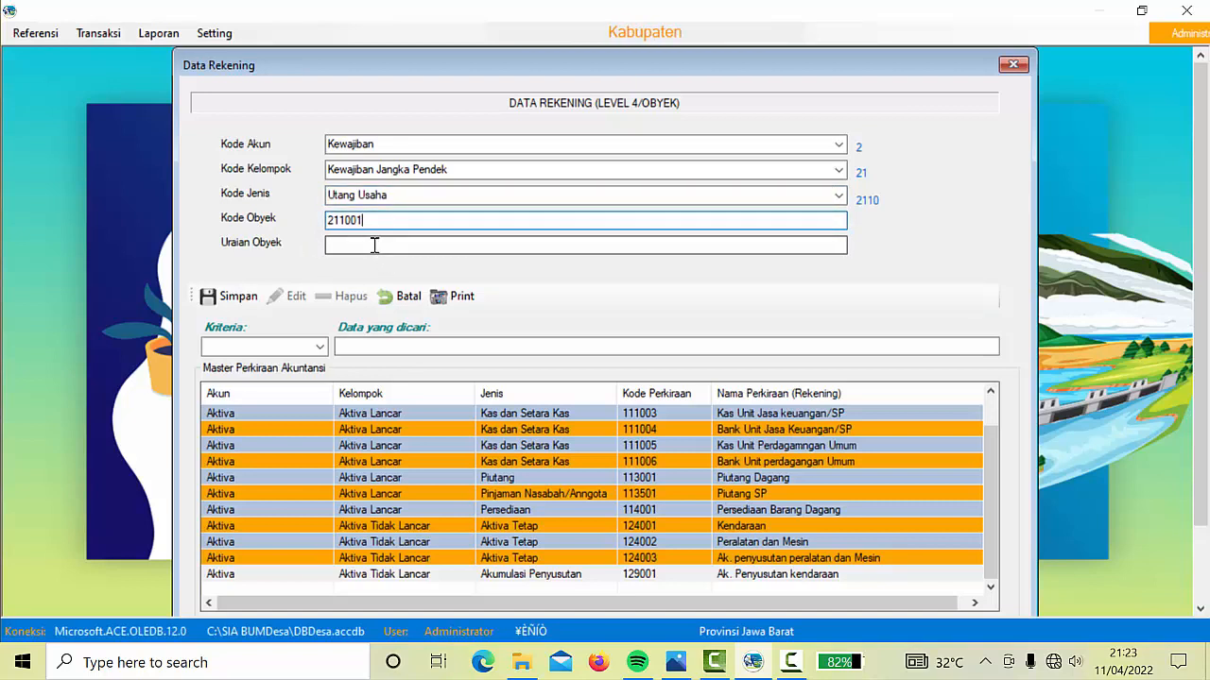
click(374, 245)
text(Uta)
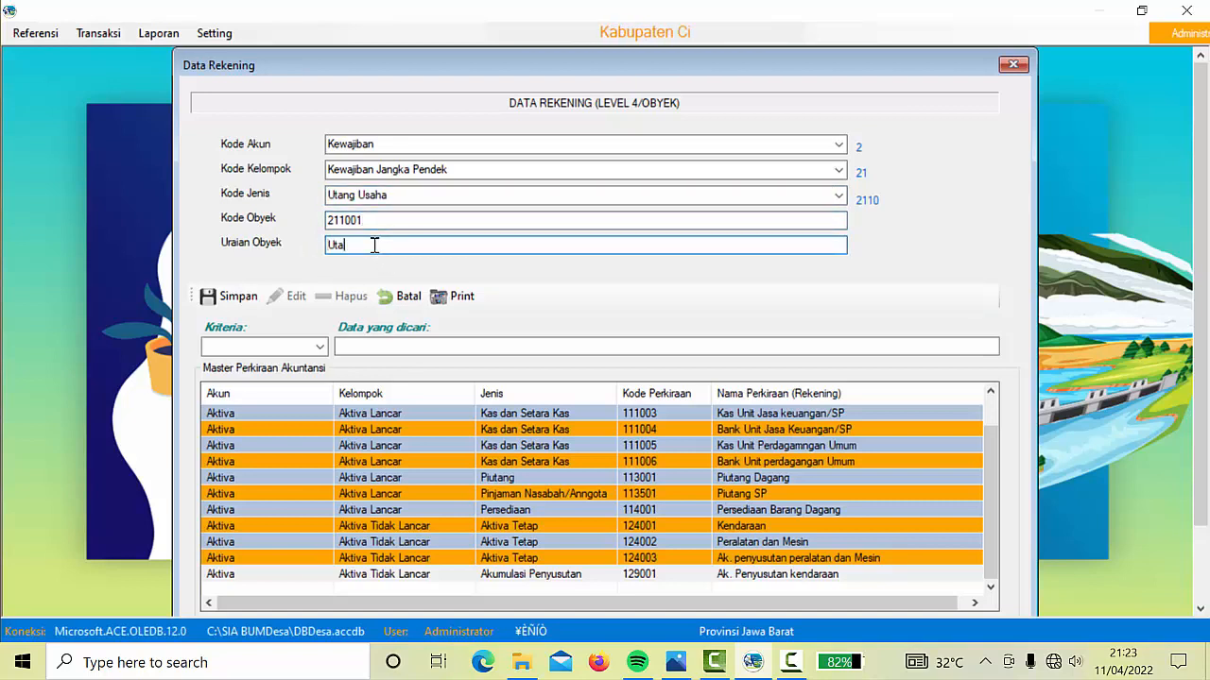
text(ng D)
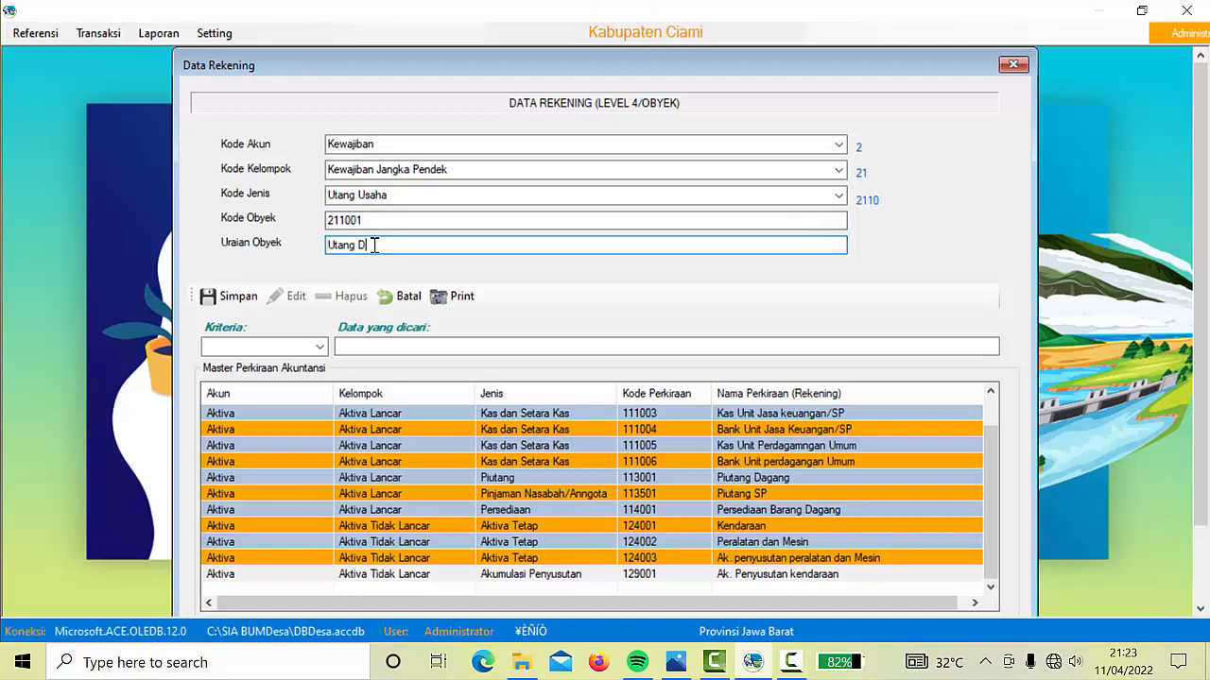
text(agang)
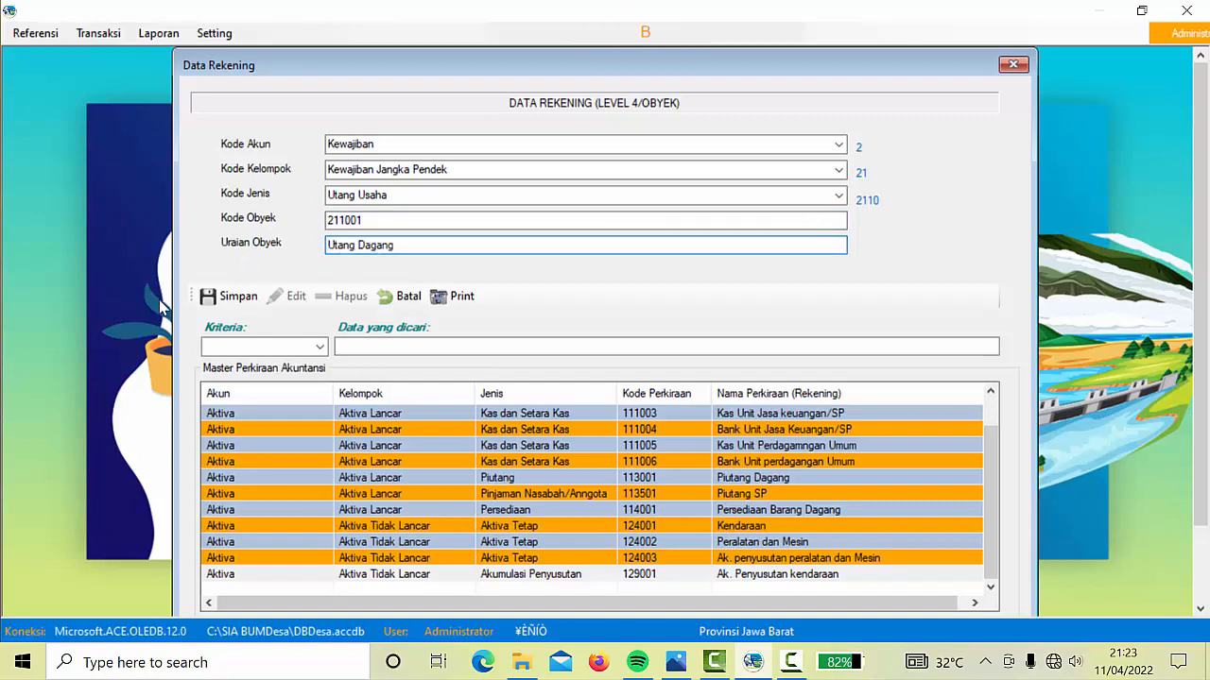
click(232, 297)
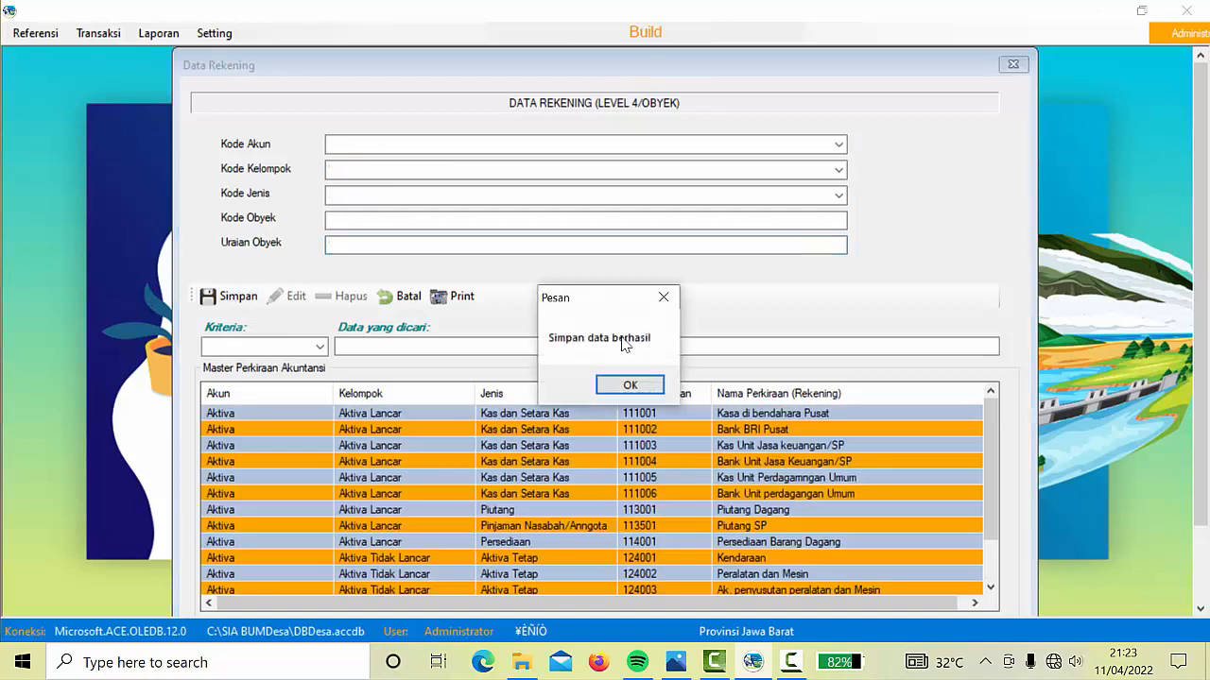
click(629, 384)
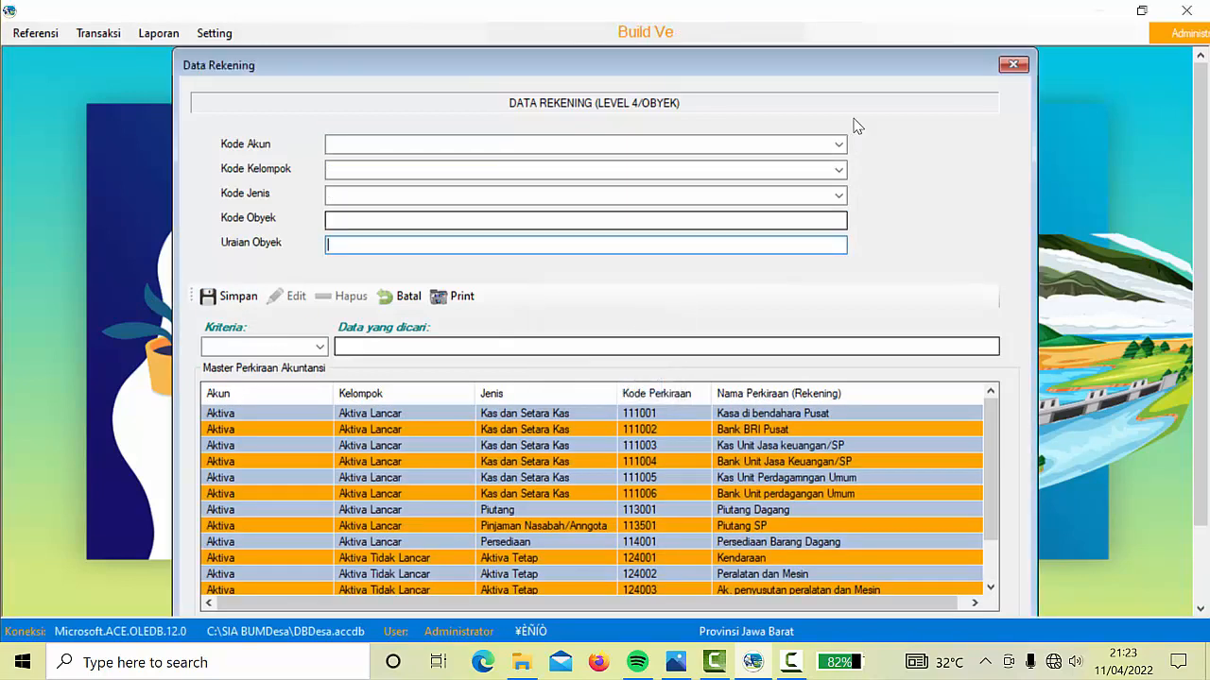
Save account 221001 'Utang Bank BRI' under Kewajiban, Kewajiban Jangka Panjang, Utang Bank Jangka Panjang
click(839, 145)
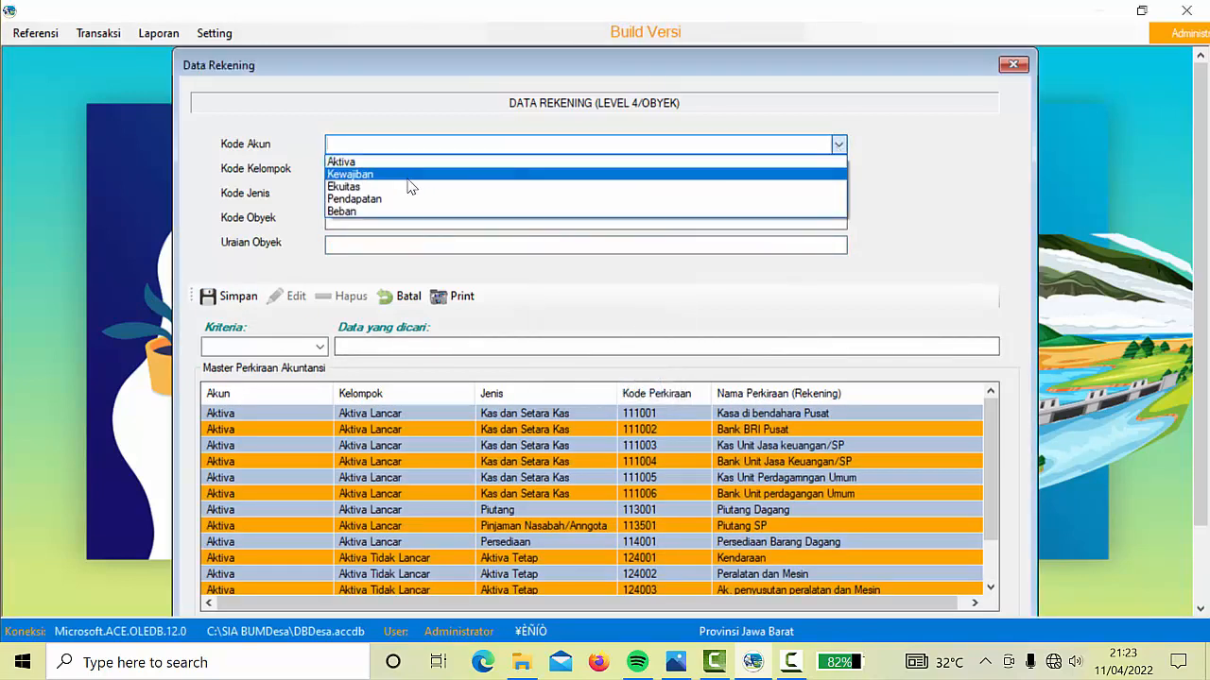
click(395, 176)
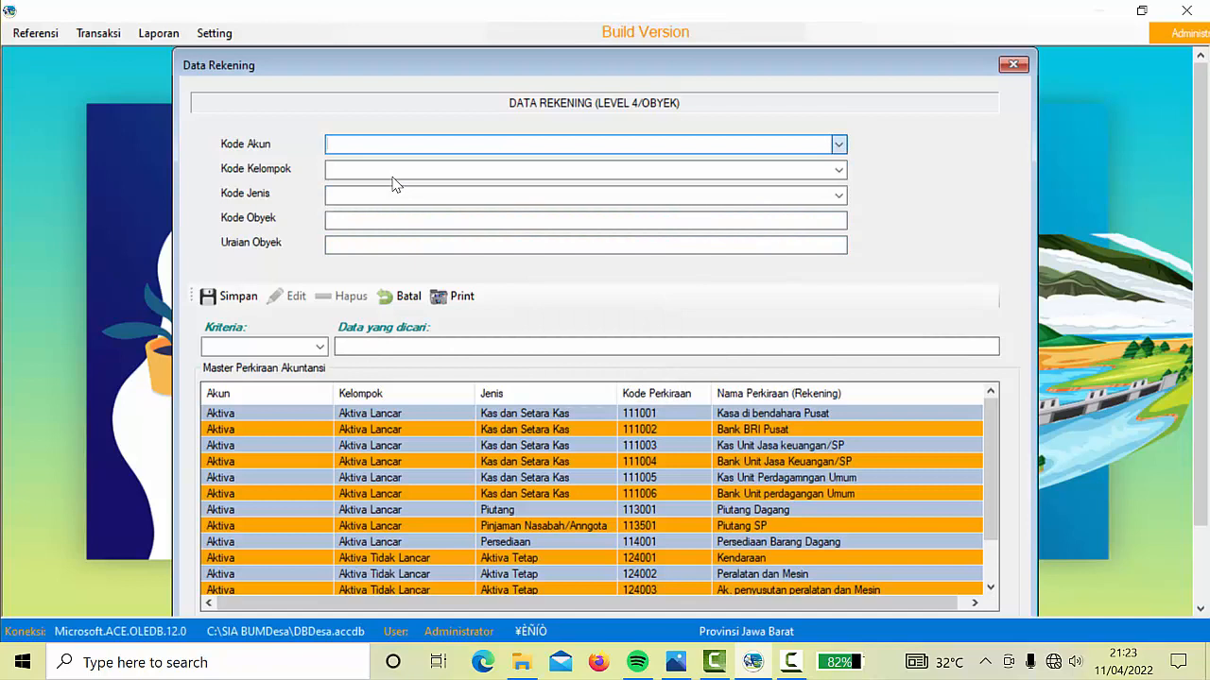
click(839, 170)
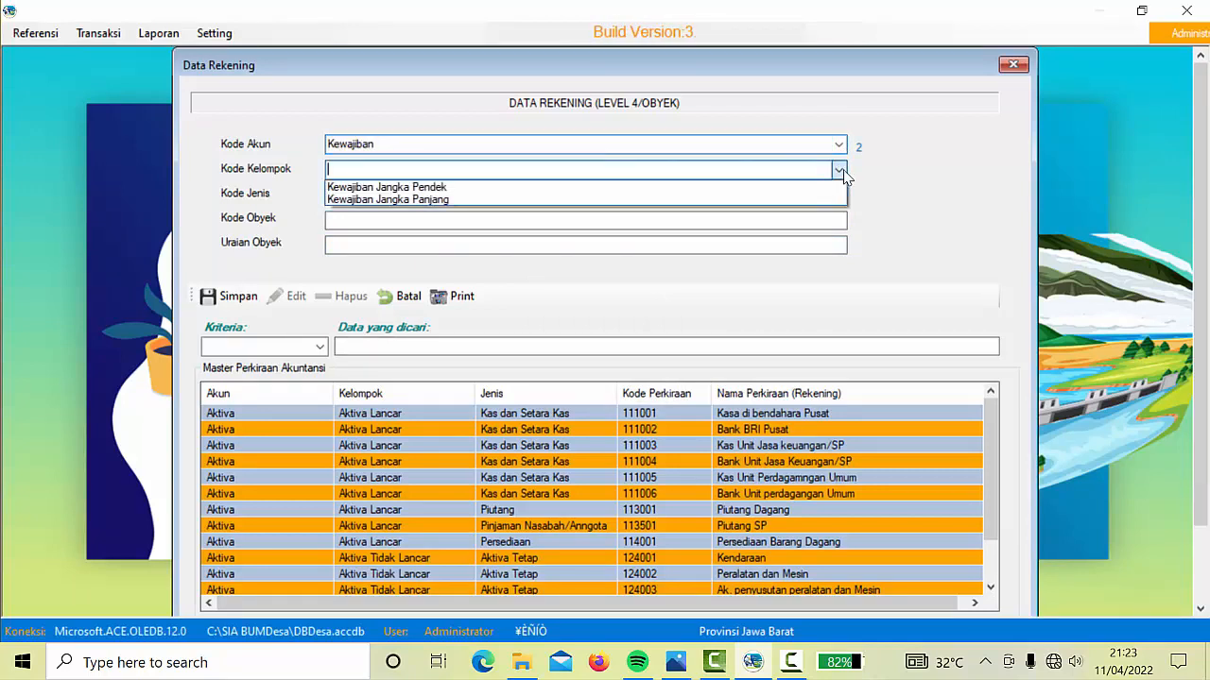
click(478, 199)
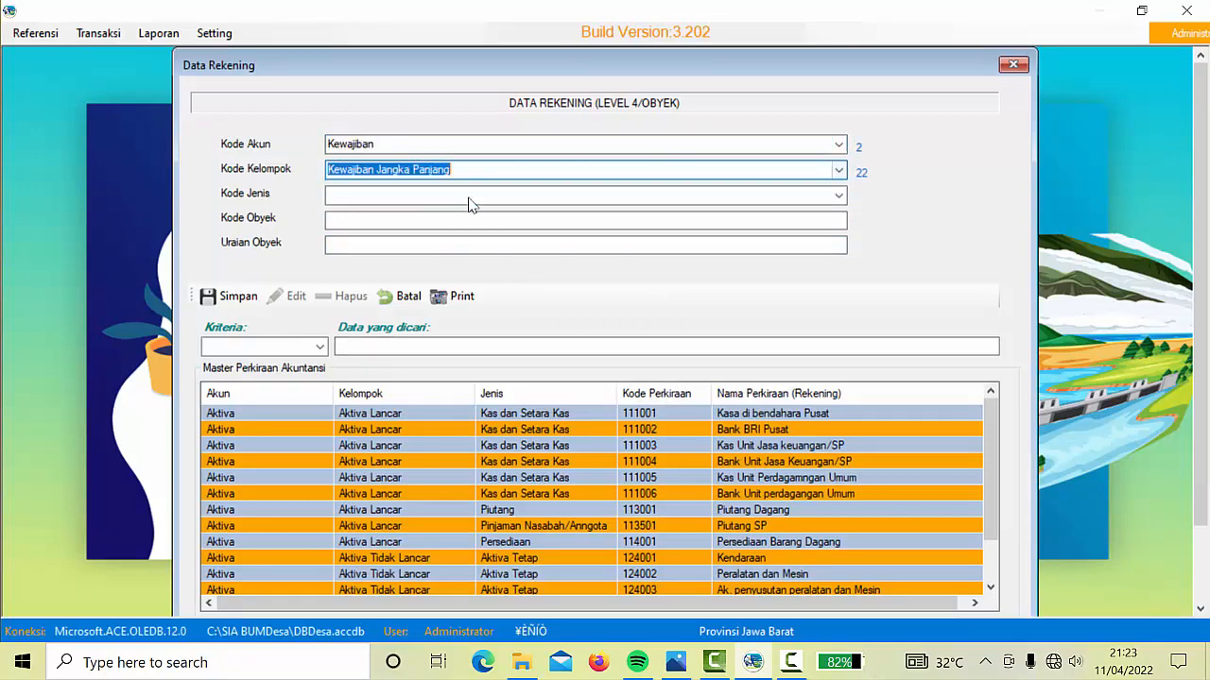
click(837, 197)
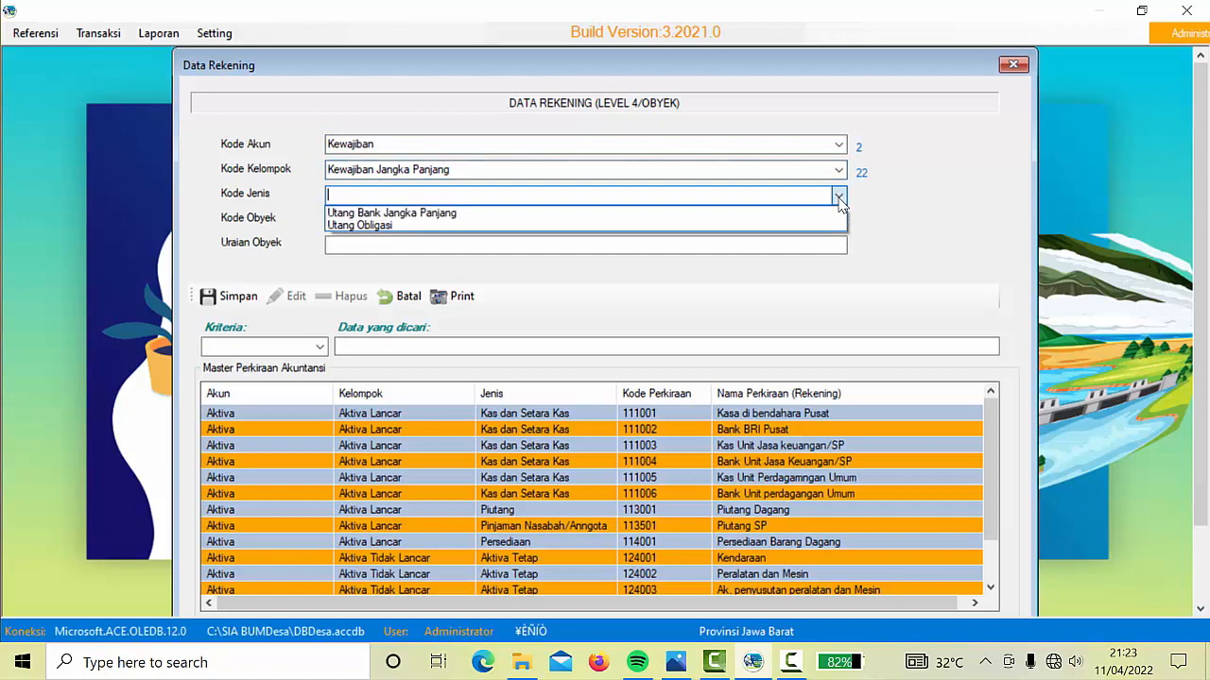
click(412, 214)
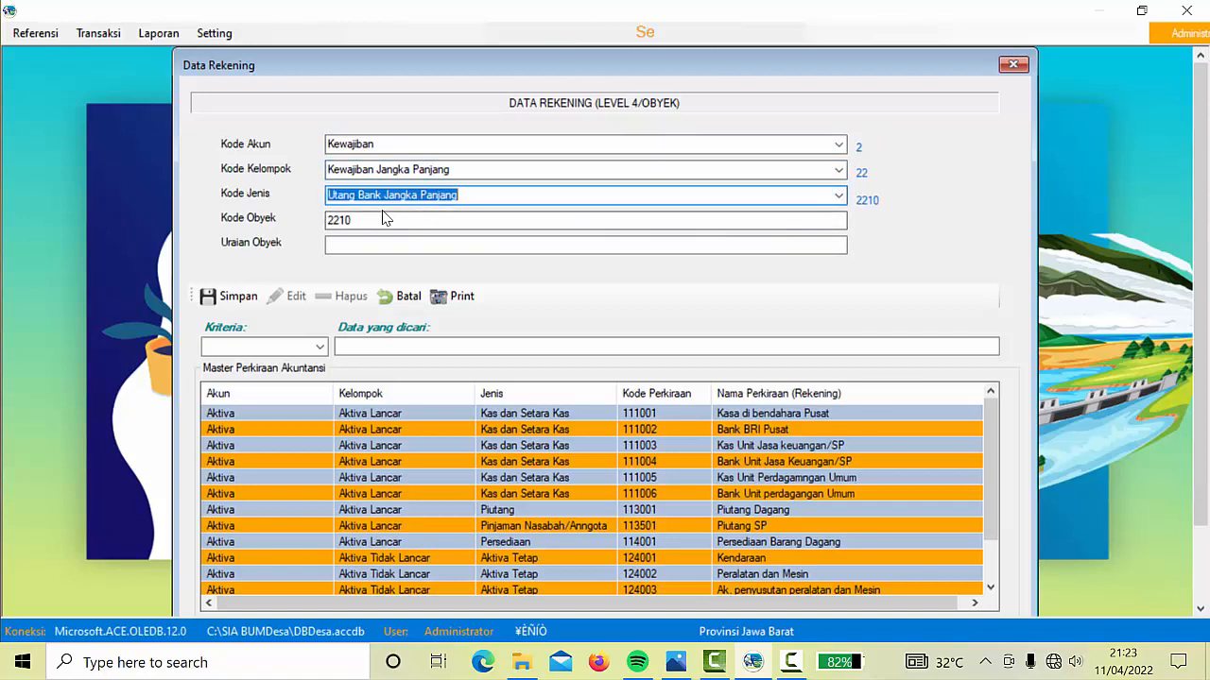
click(362, 220)
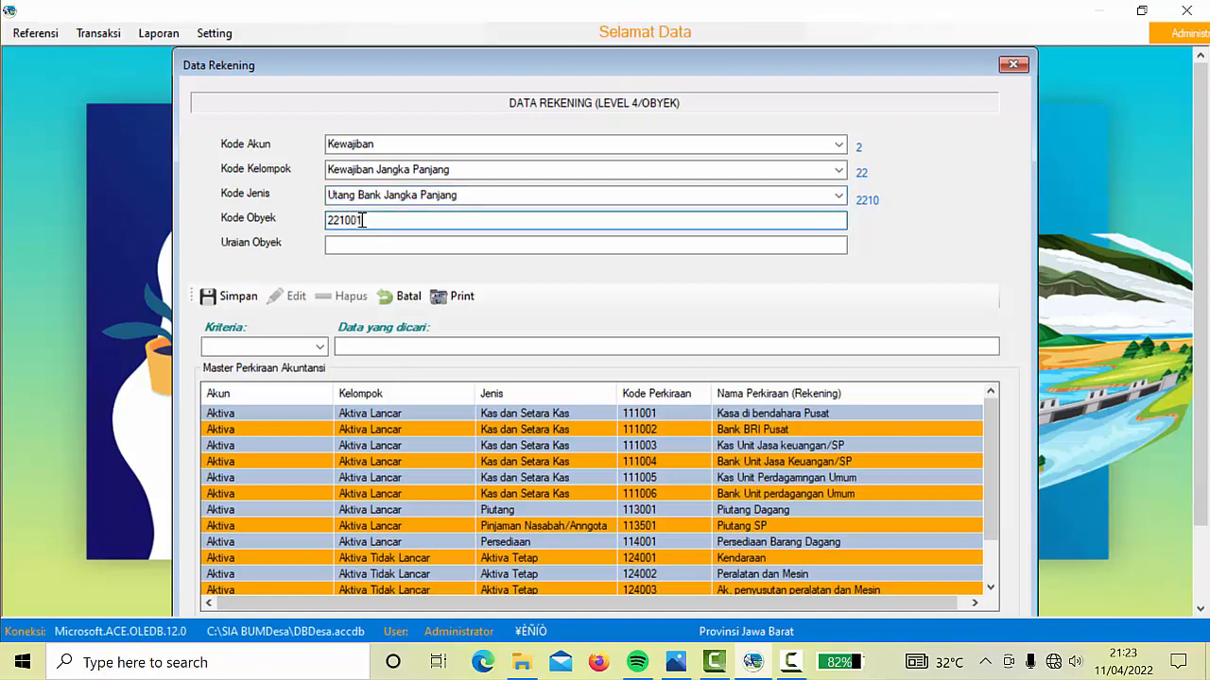
click(366, 248)
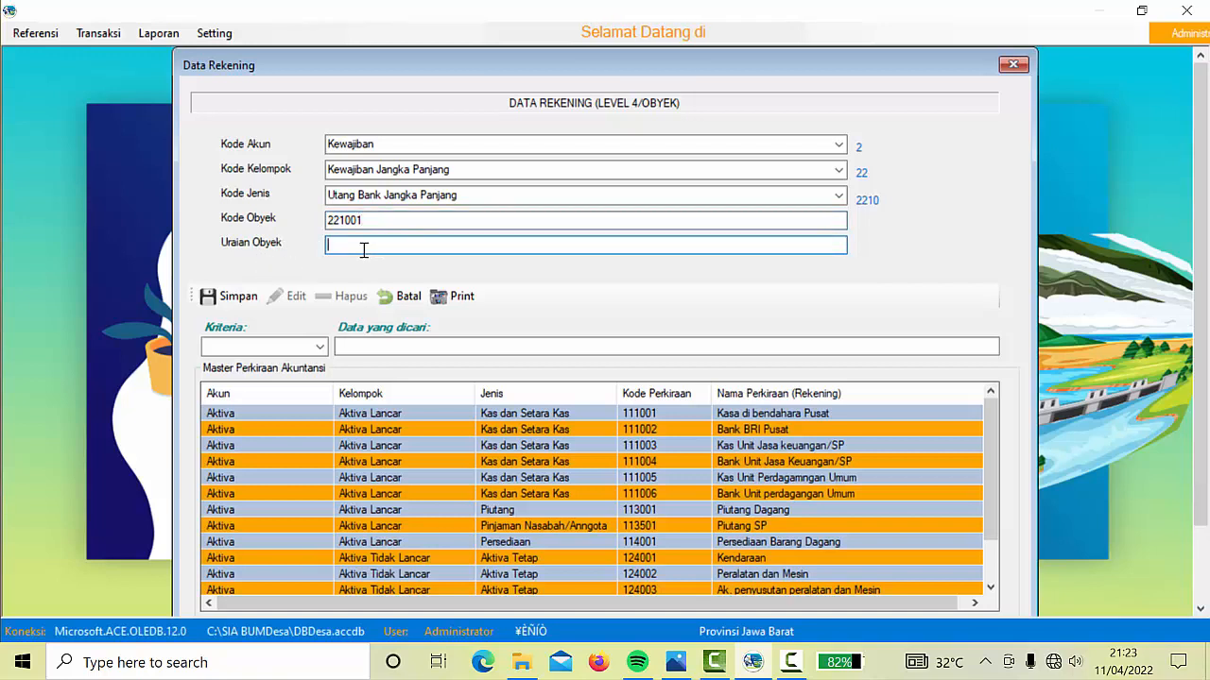
text(Utang)
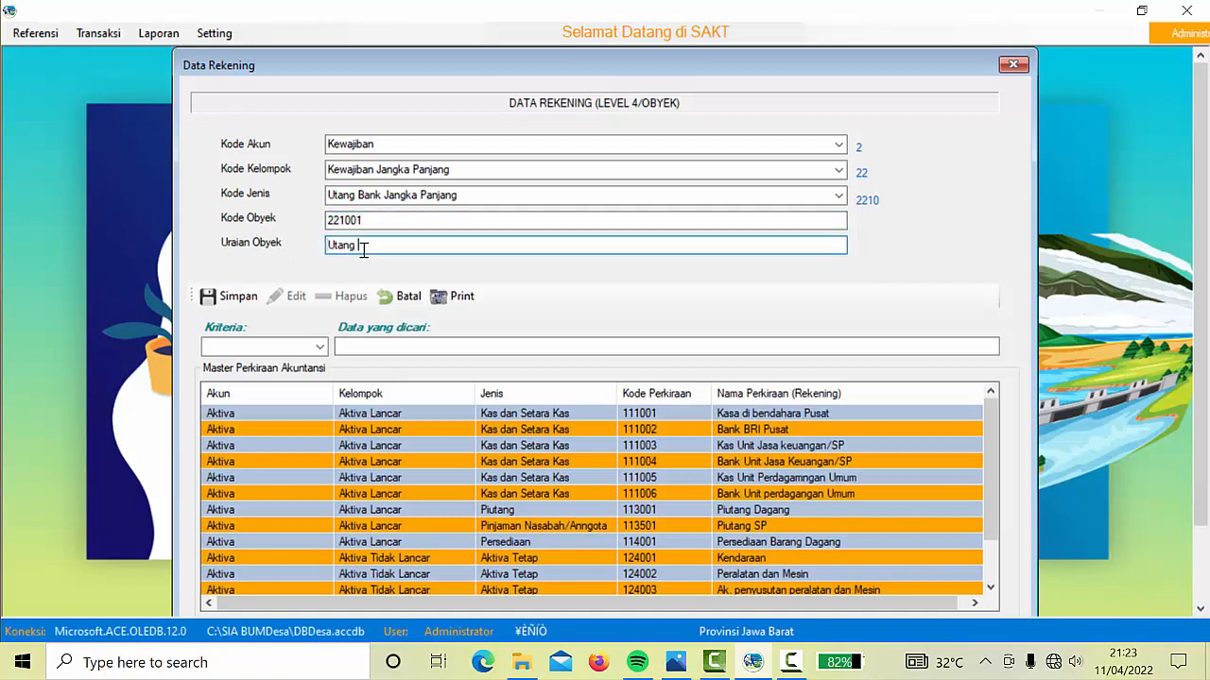
text( Bank BRI)
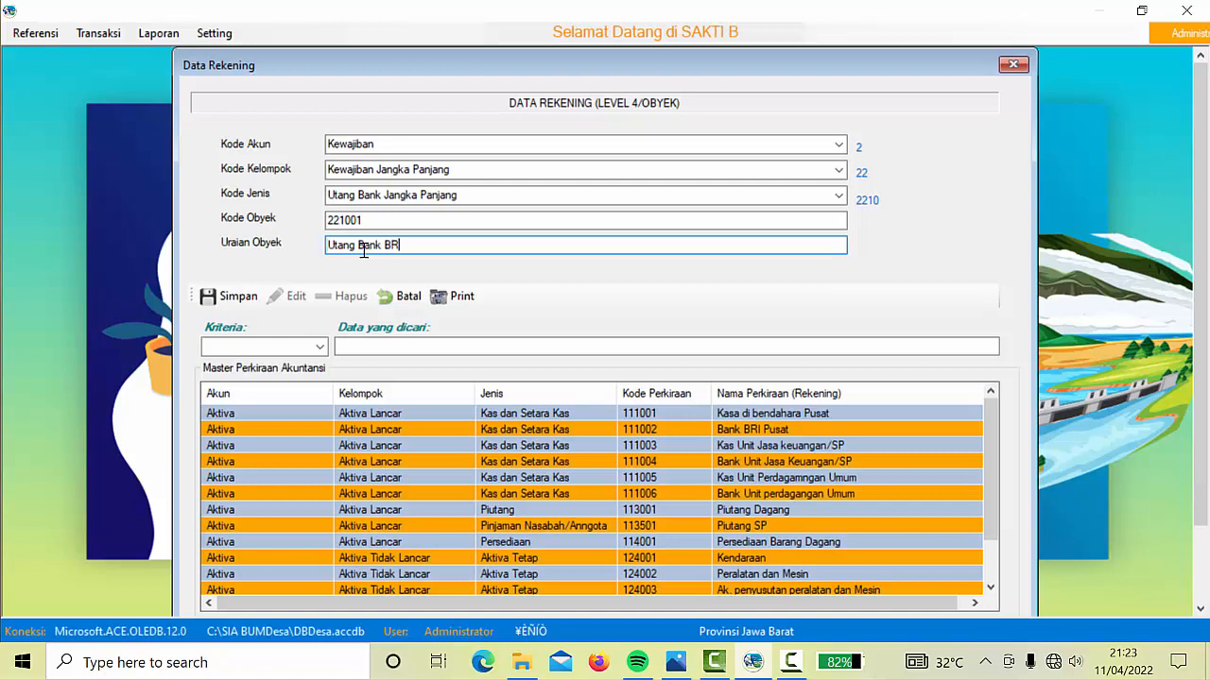
click(231, 296)
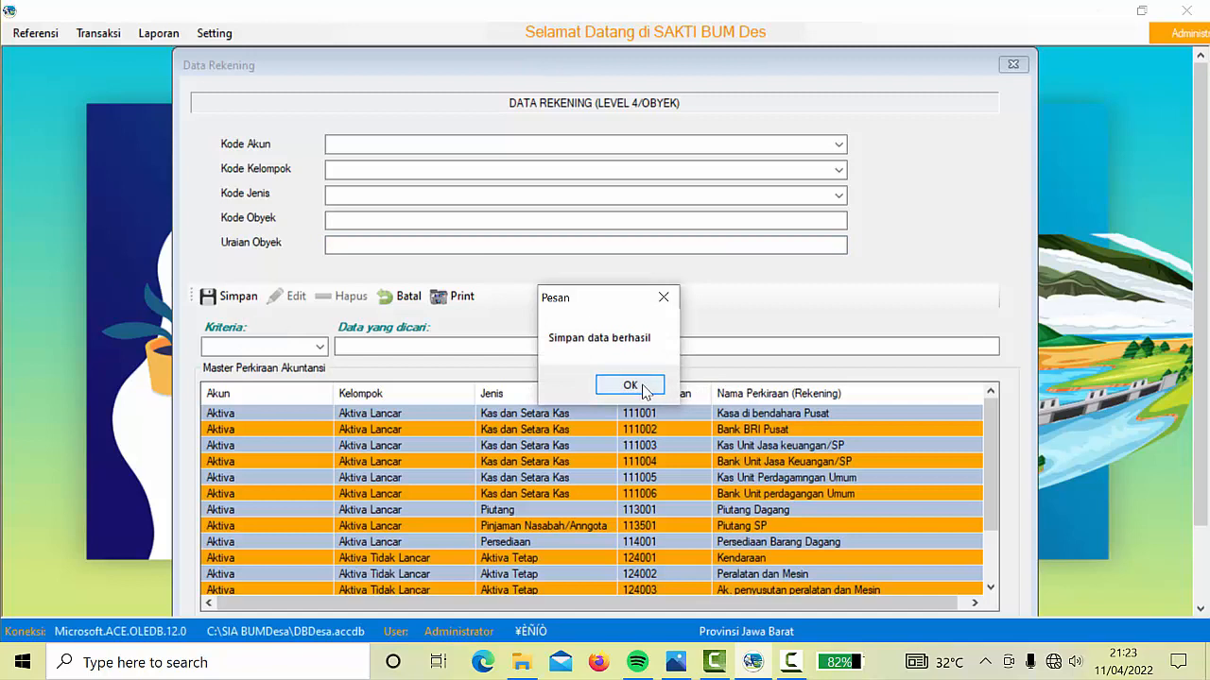
click(642, 388)
Save equity account 311001 'Modal' under Ekuitas, Modal, Modal Awal
click(838, 146)
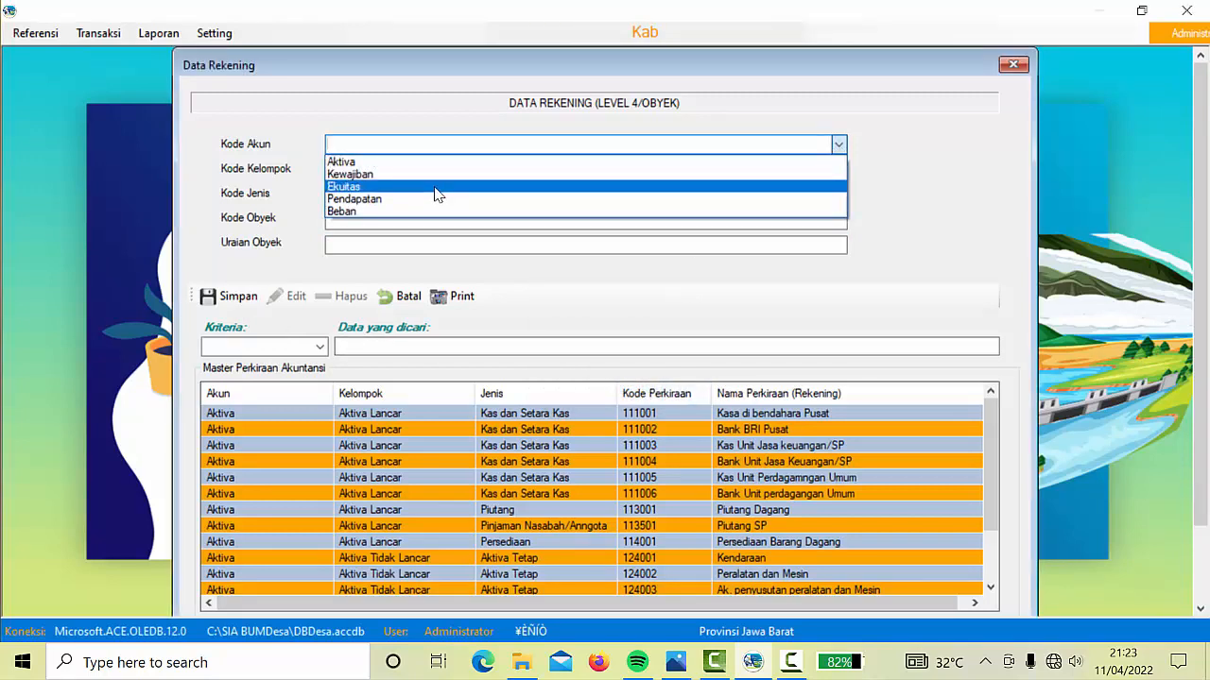
click(436, 188)
click(840, 169)
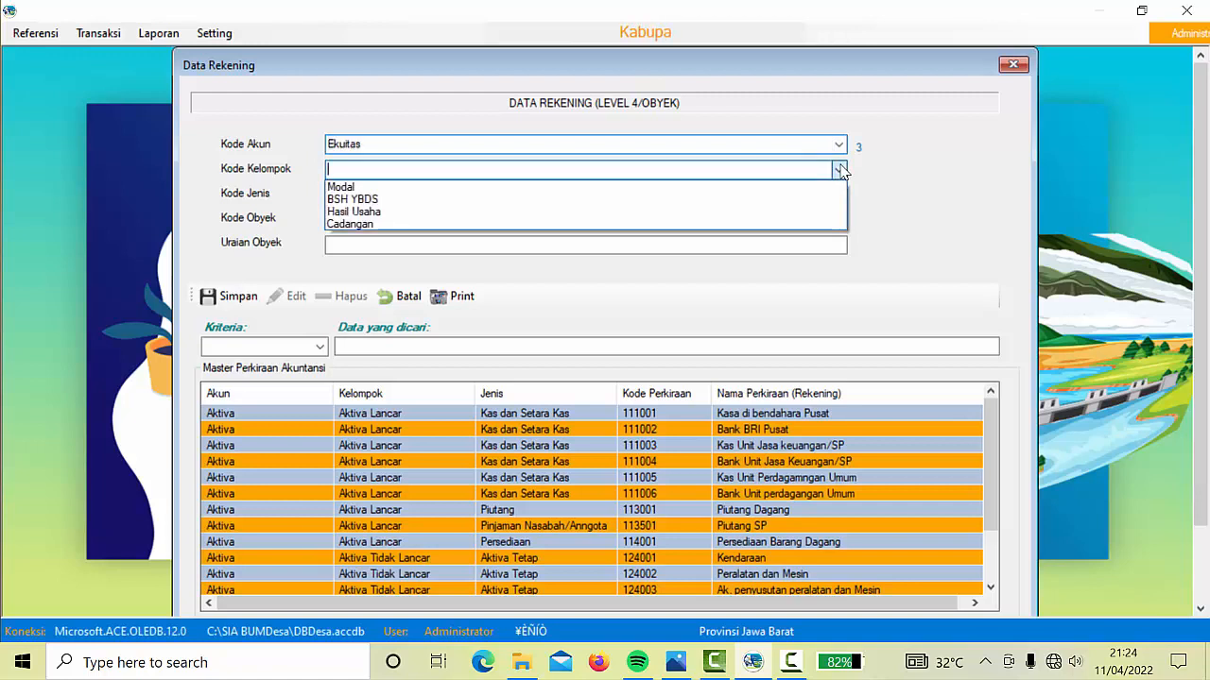
click(392, 191)
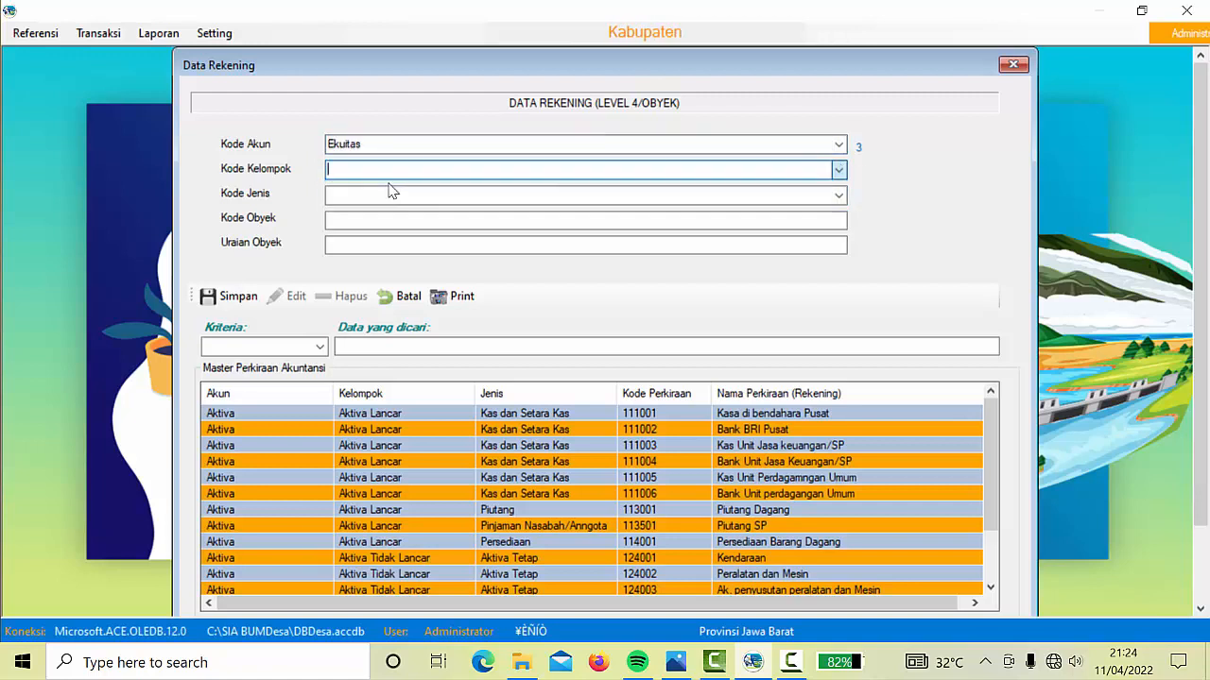
click(837, 196)
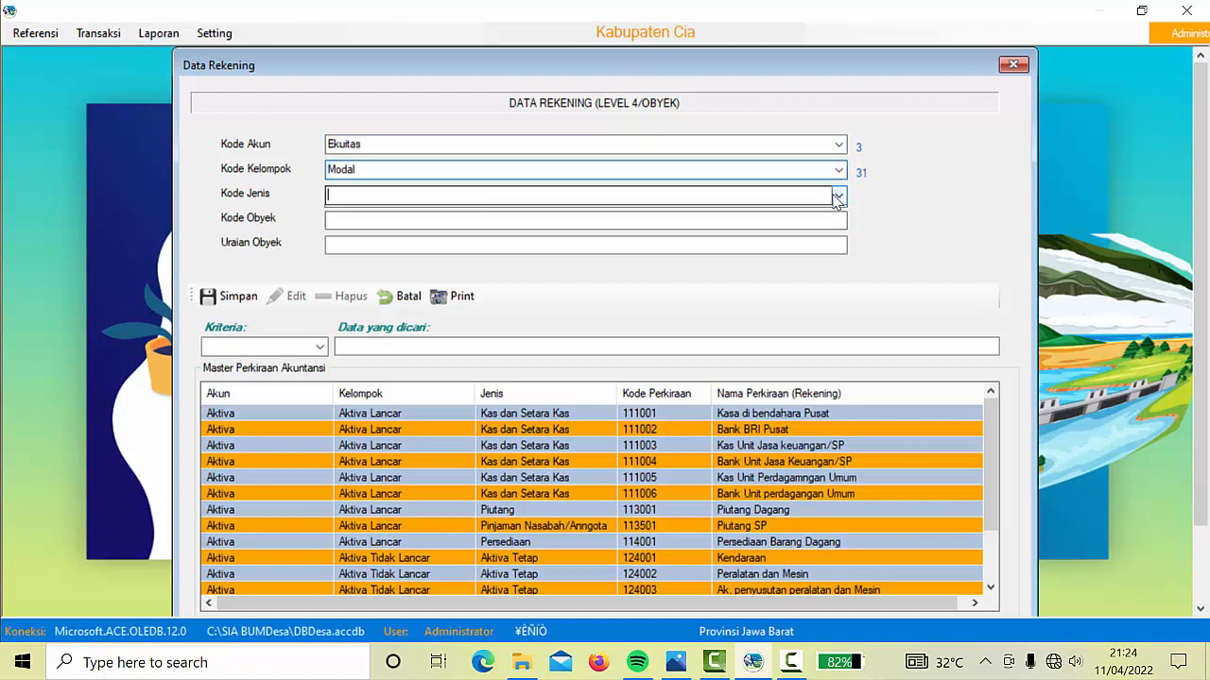
click(396, 212)
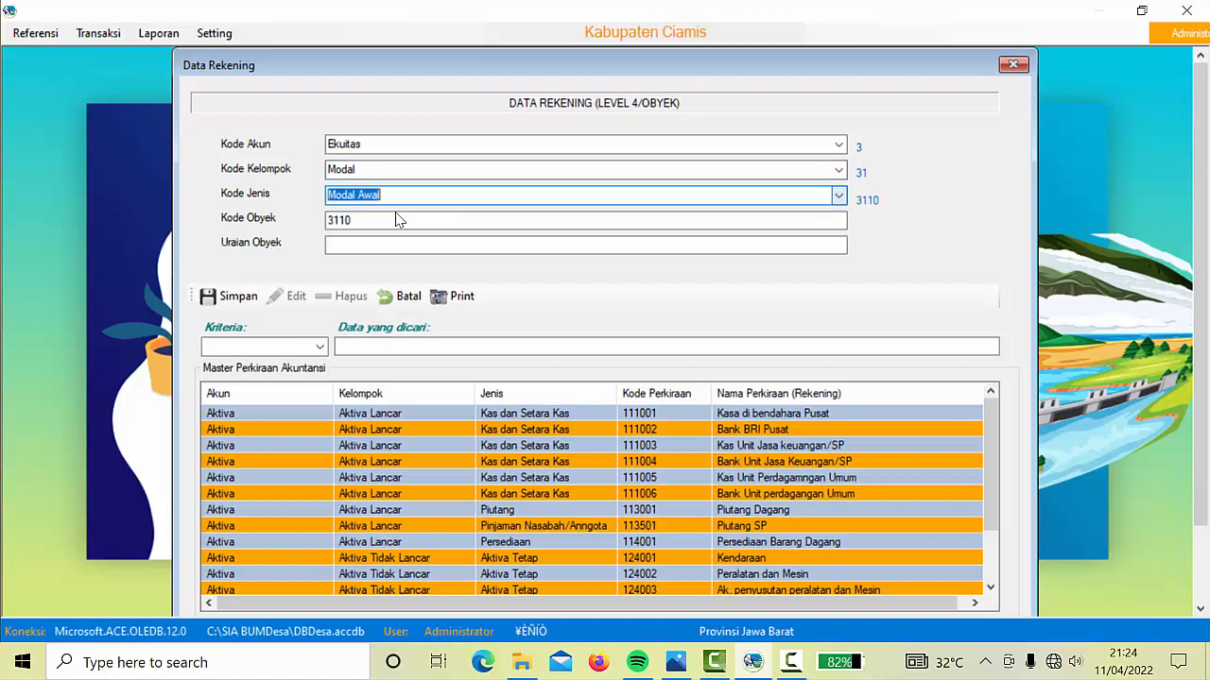
click(484, 222)
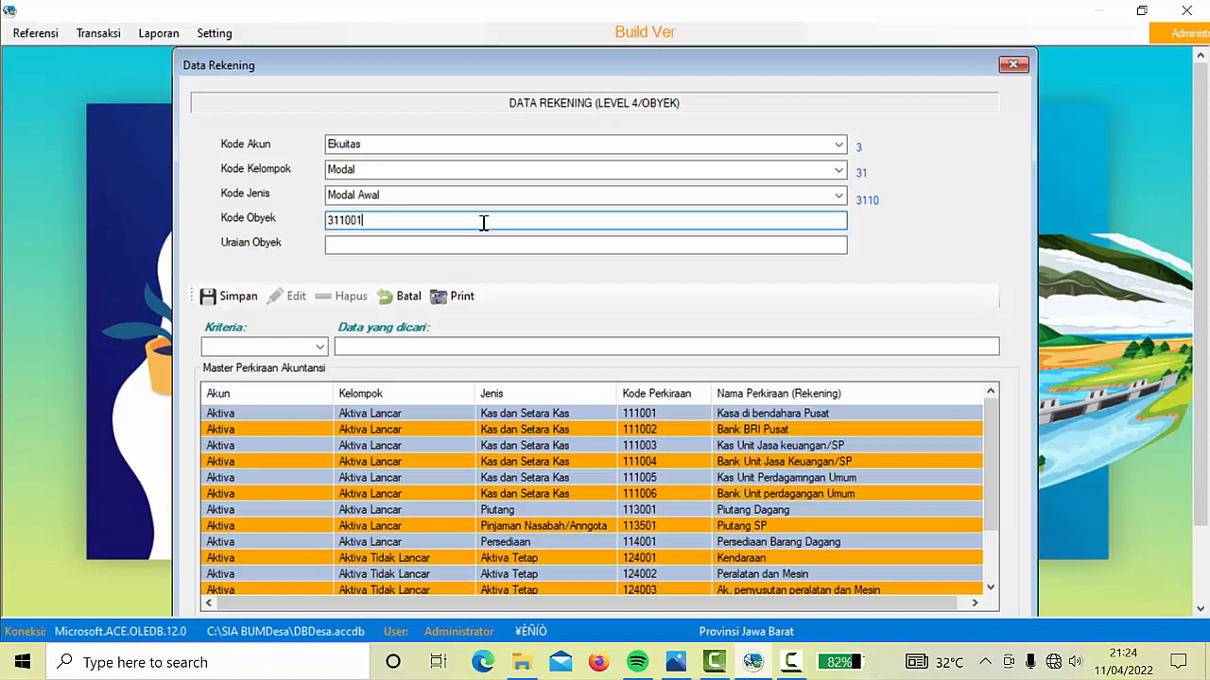
click(356, 246)
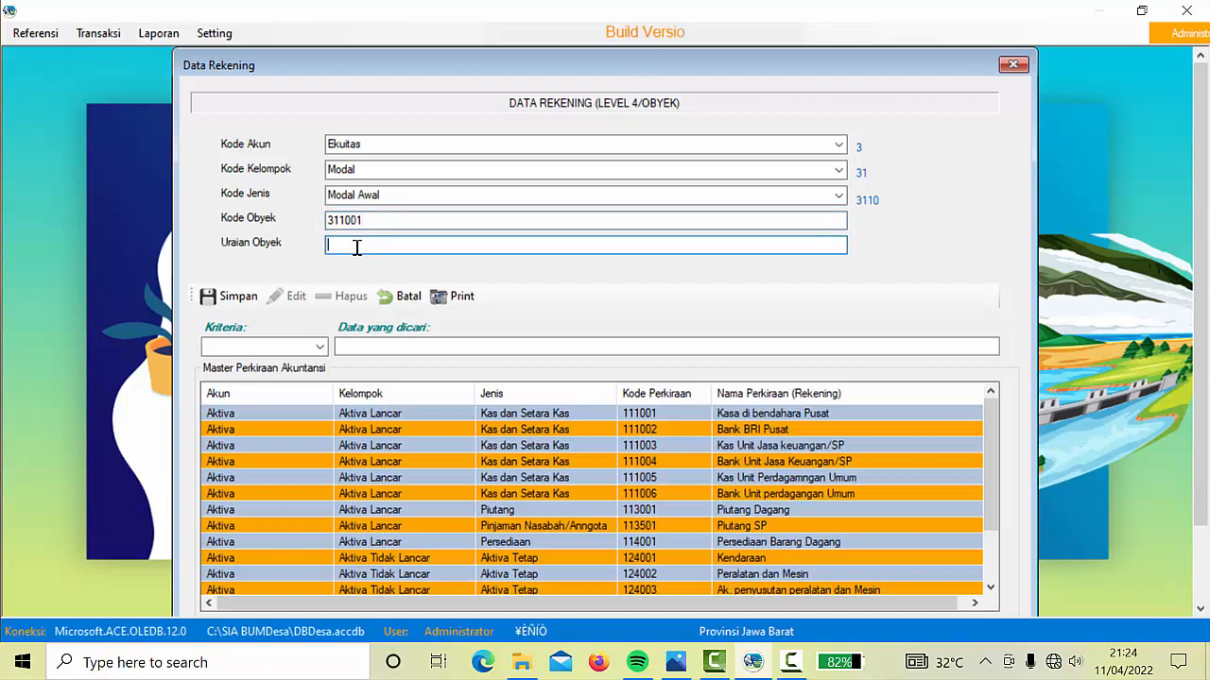
text(Modal)
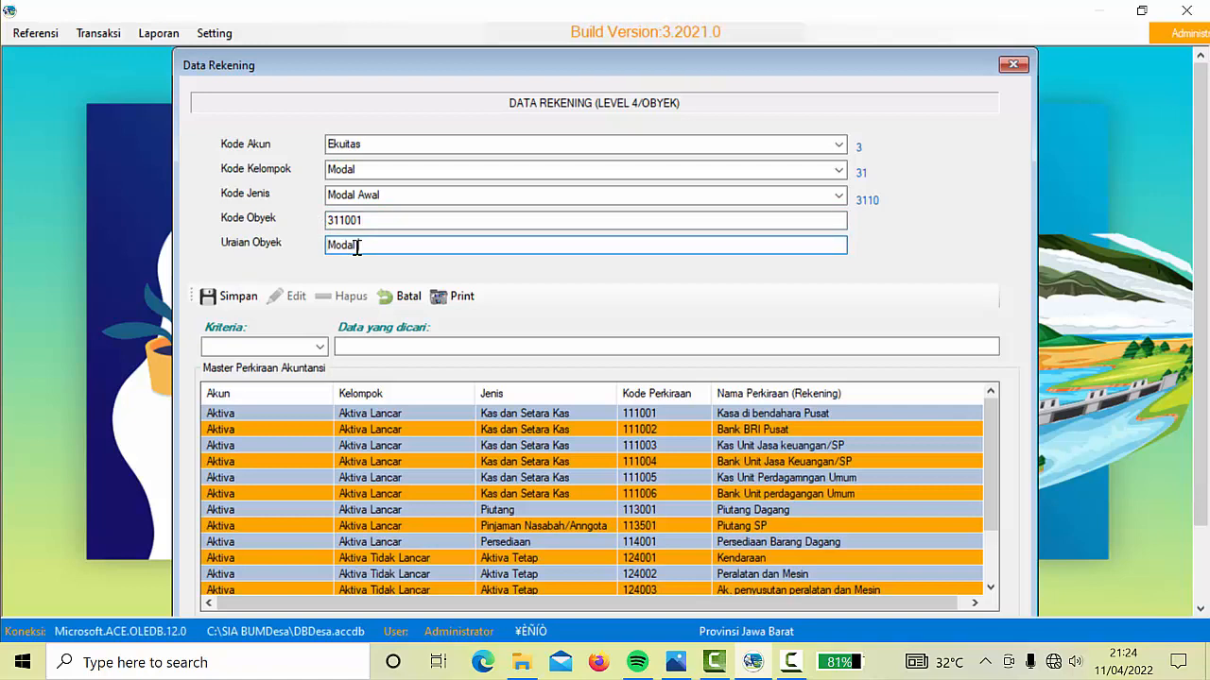
click(234, 298)
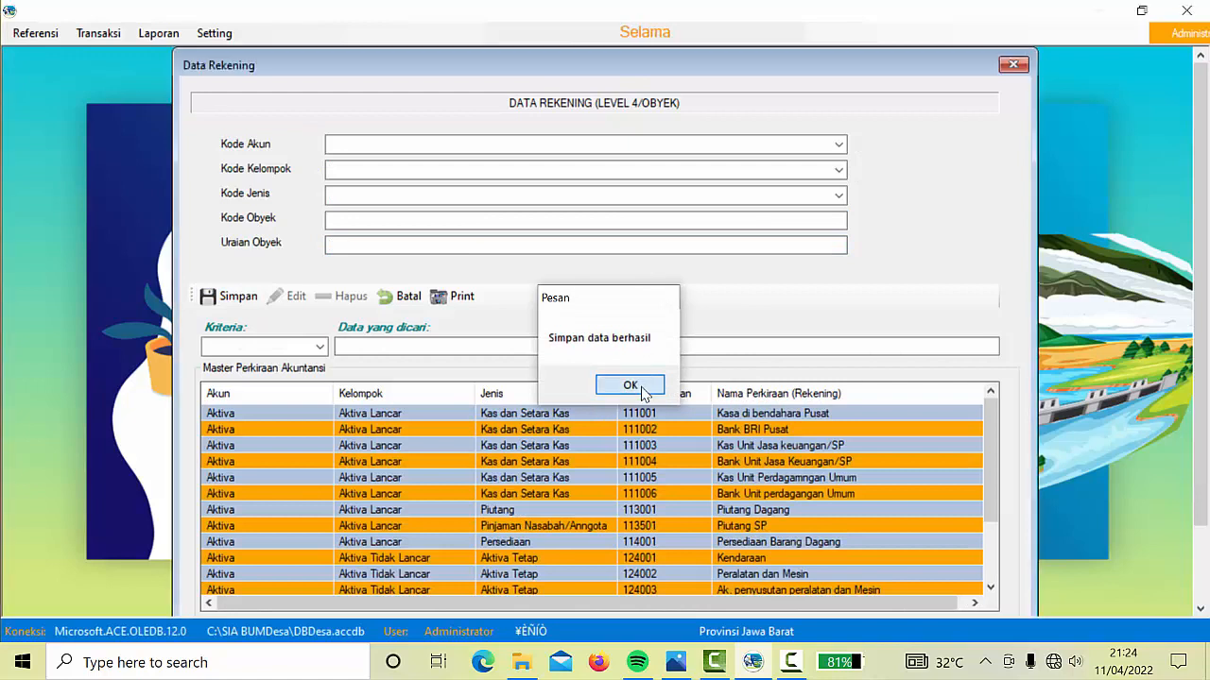
click(630, 386)
click(839, 145)
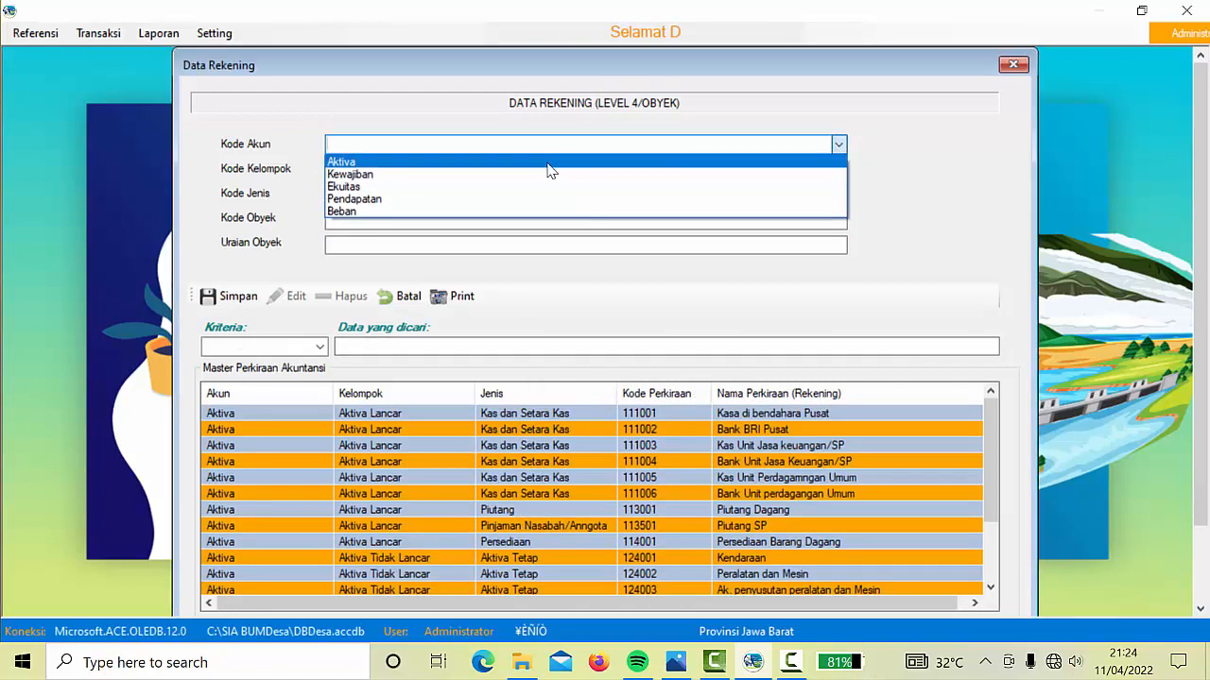
Save account 331001 'Laba Ditahan/tahun lalu' under Ekuitas, Hasil Usaha, Hasil Usaha Periode sebelumnya
click(416, 187)
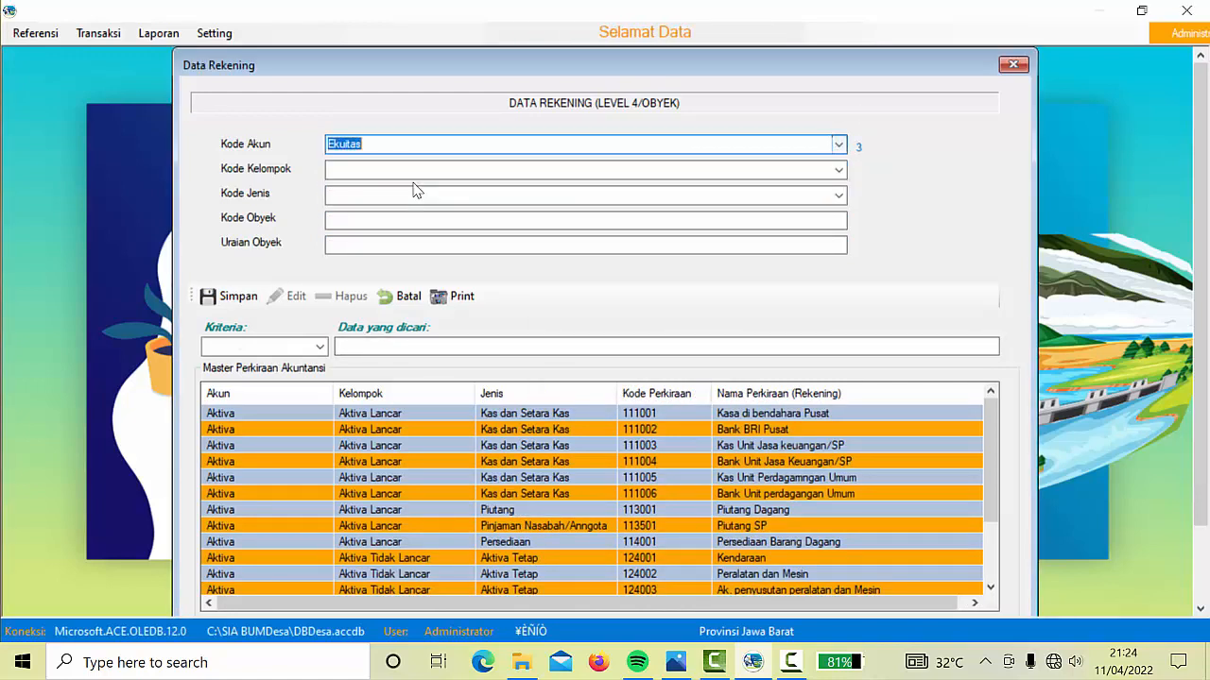
click(838, 170)
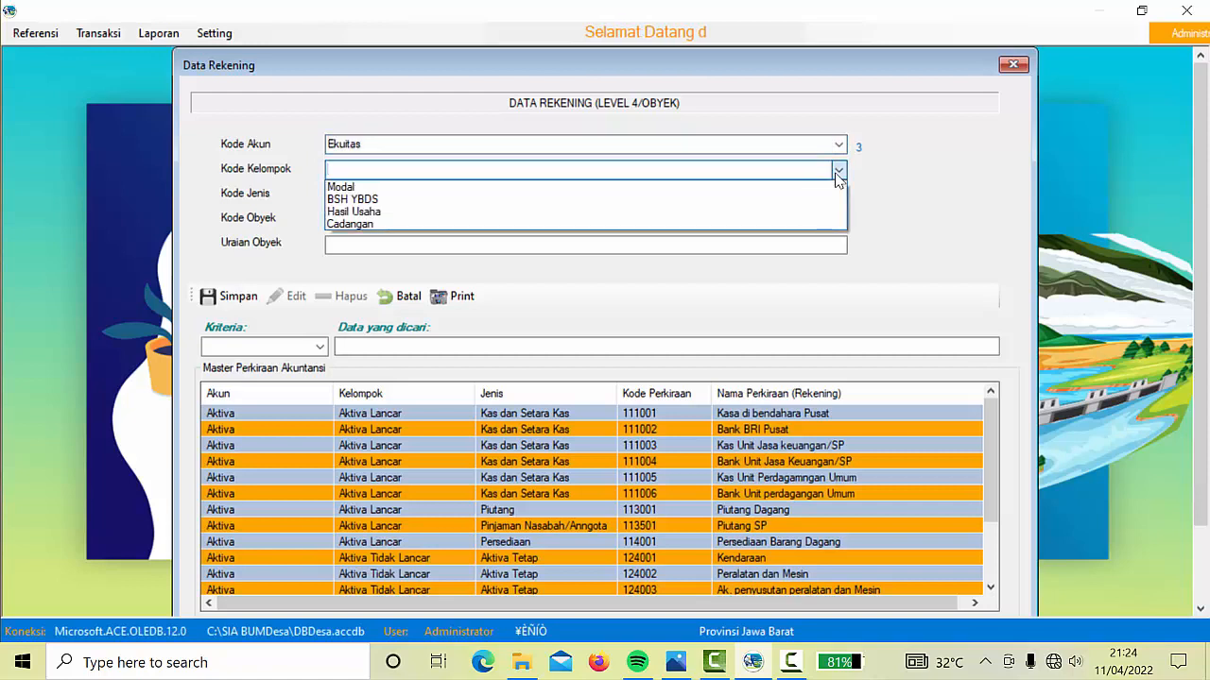
click(353, 213)
click(839, 198)
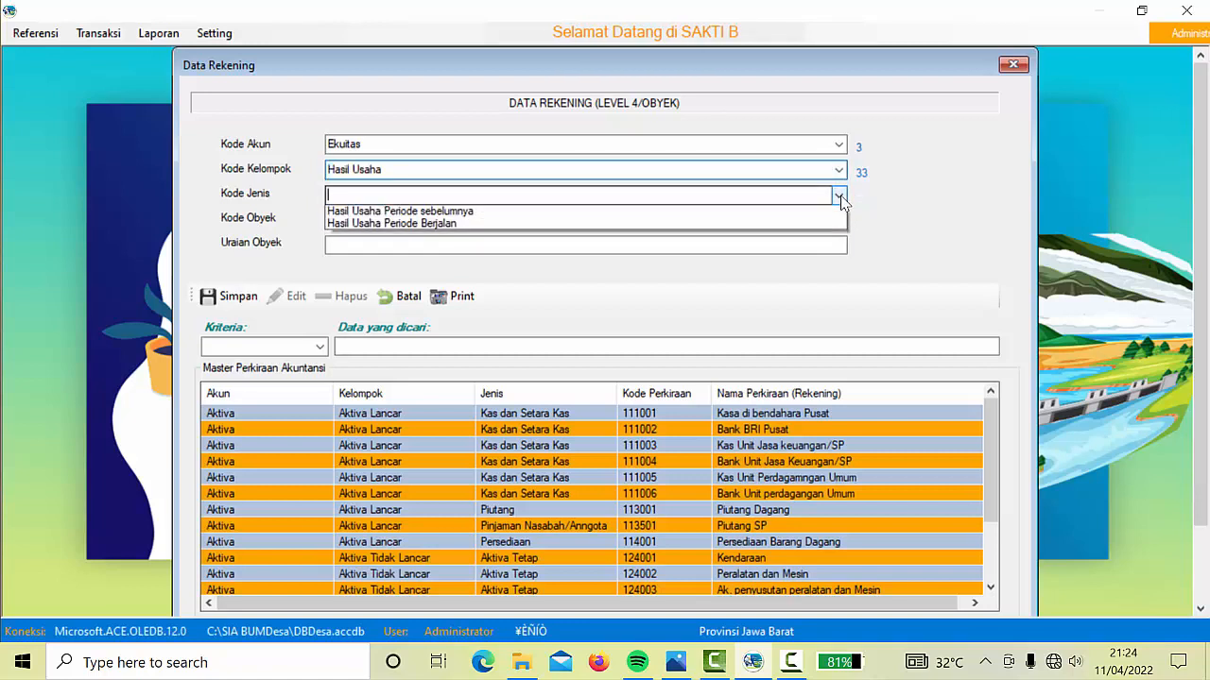
click(504, 214)
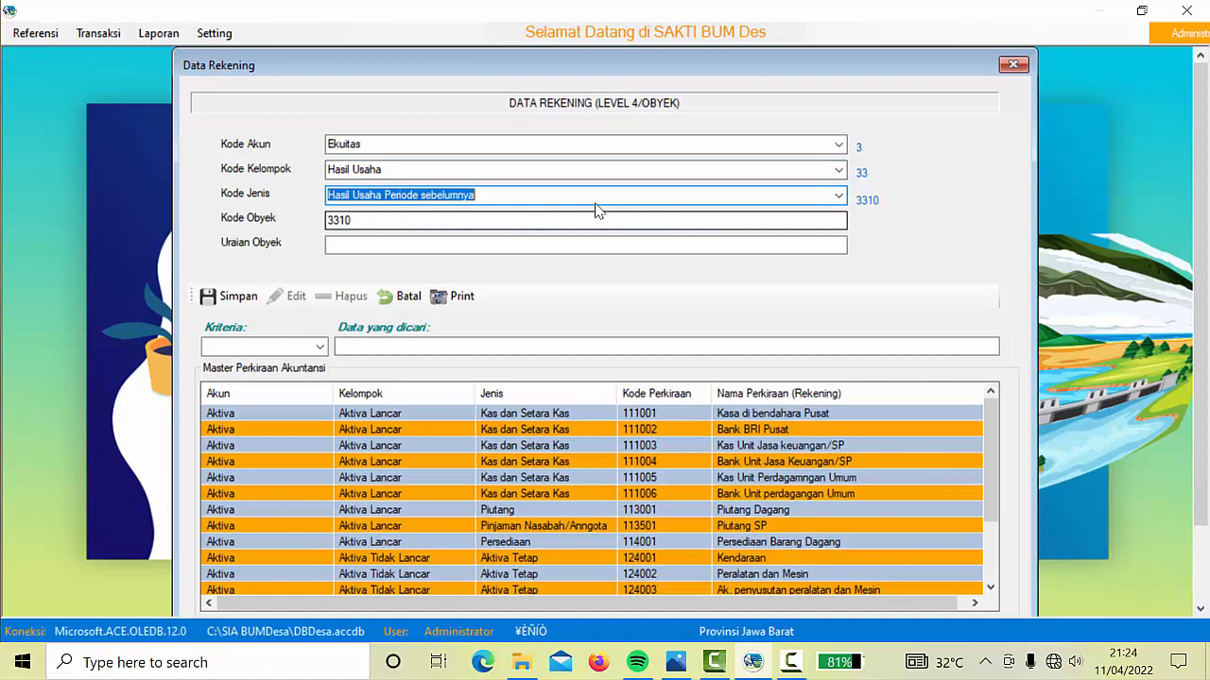
click(499, 223)
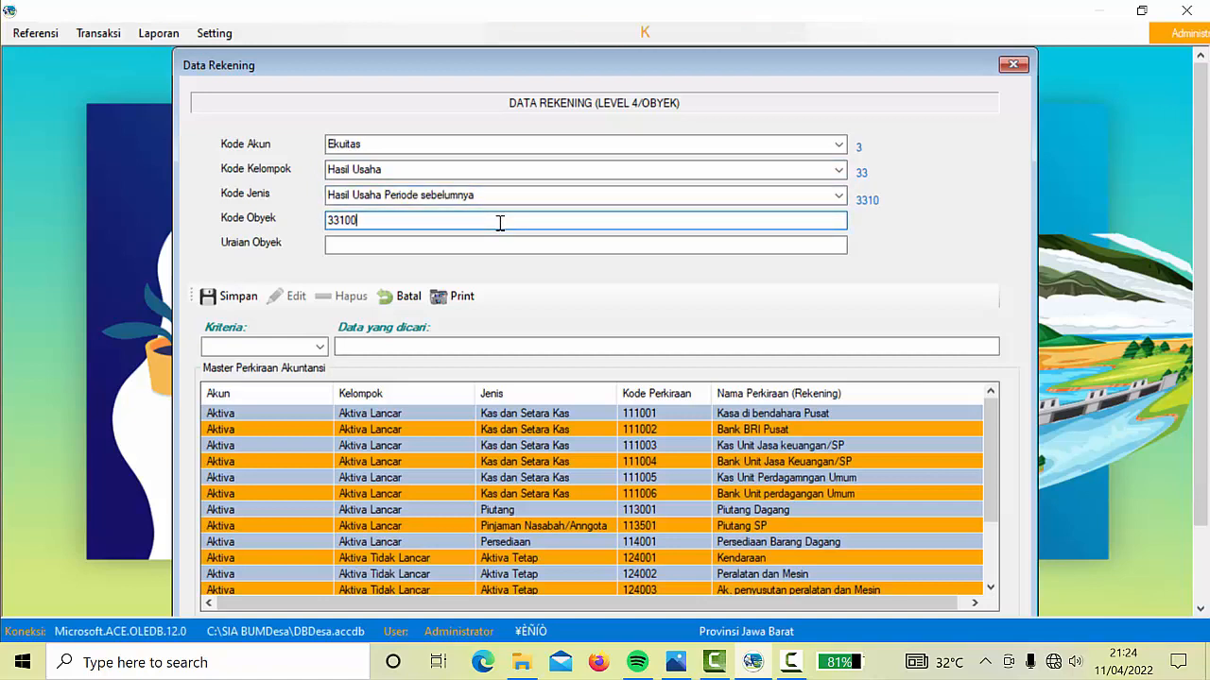
click(451, 245)
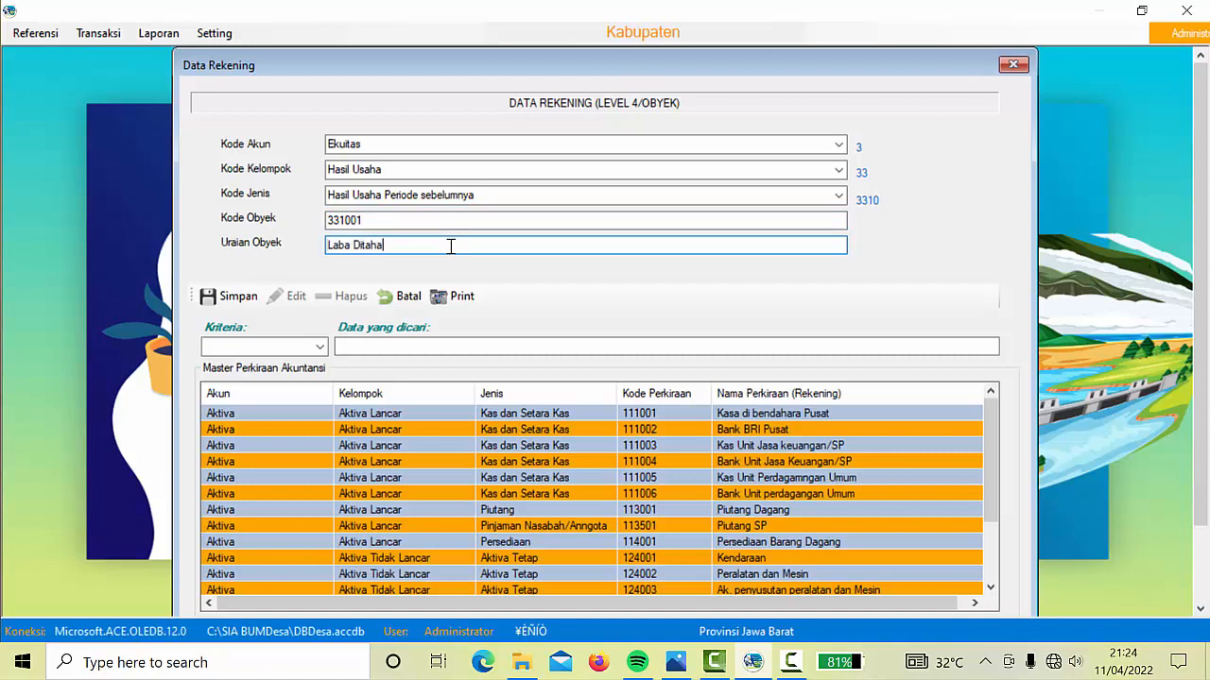
text(Laba Ditahan/)
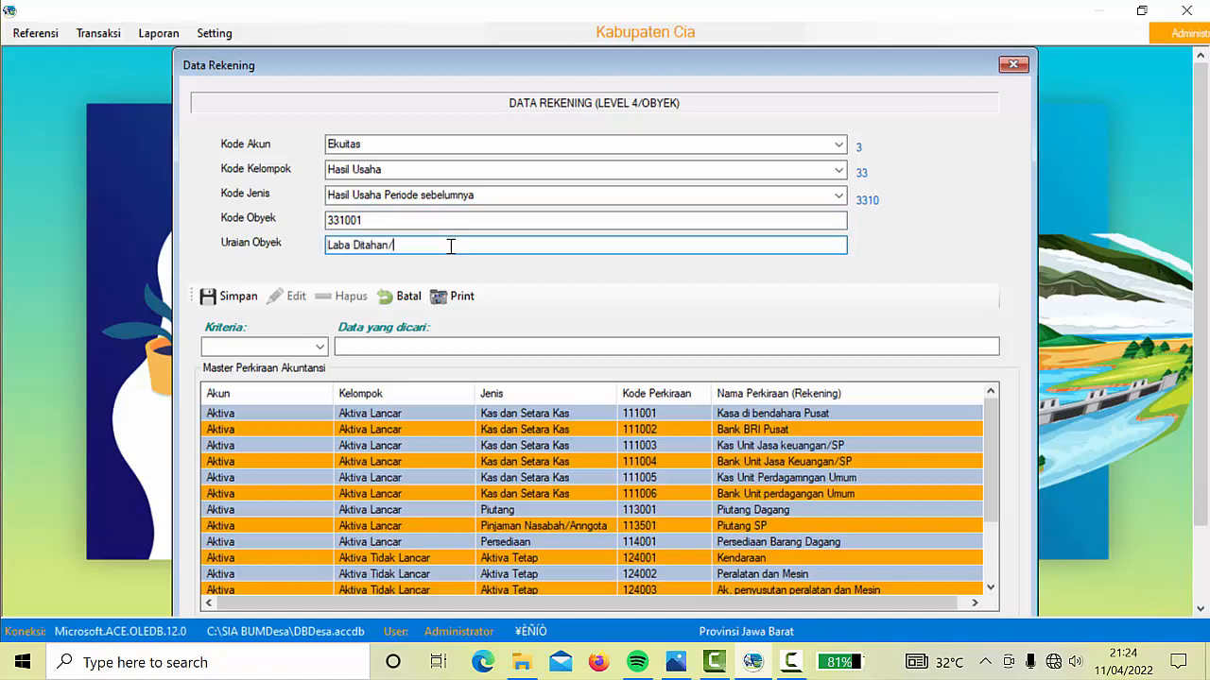
text(tahun lalu)
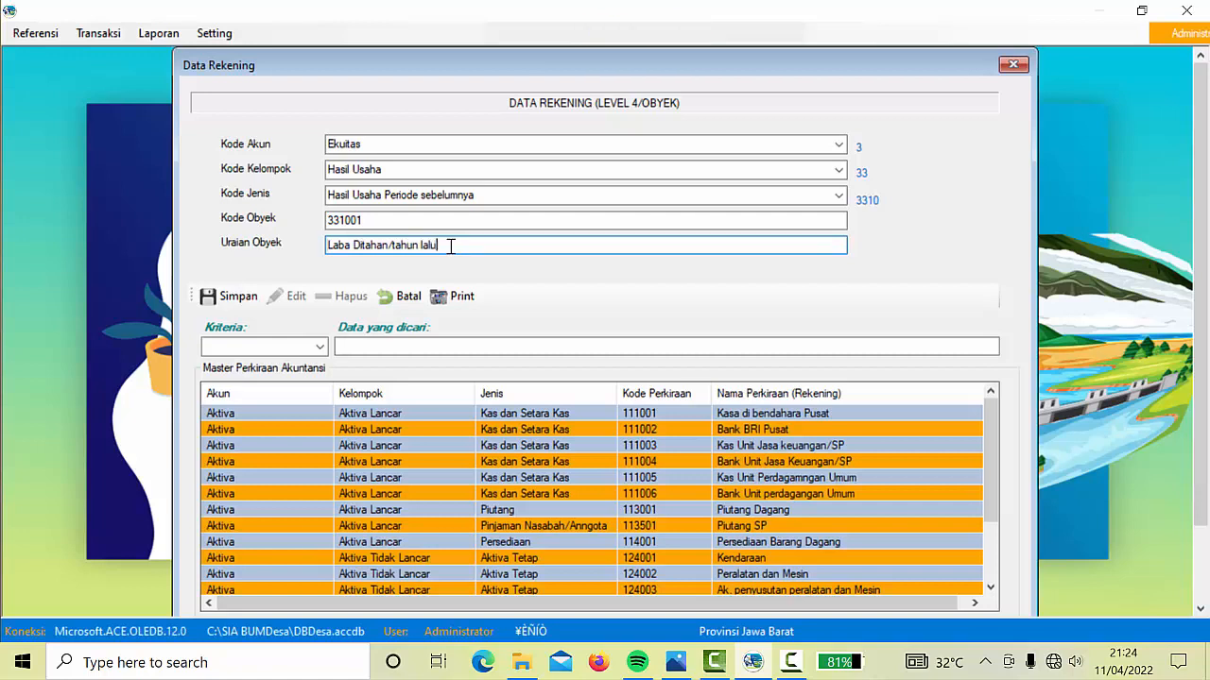
click(233, 299)
click(654, 389)
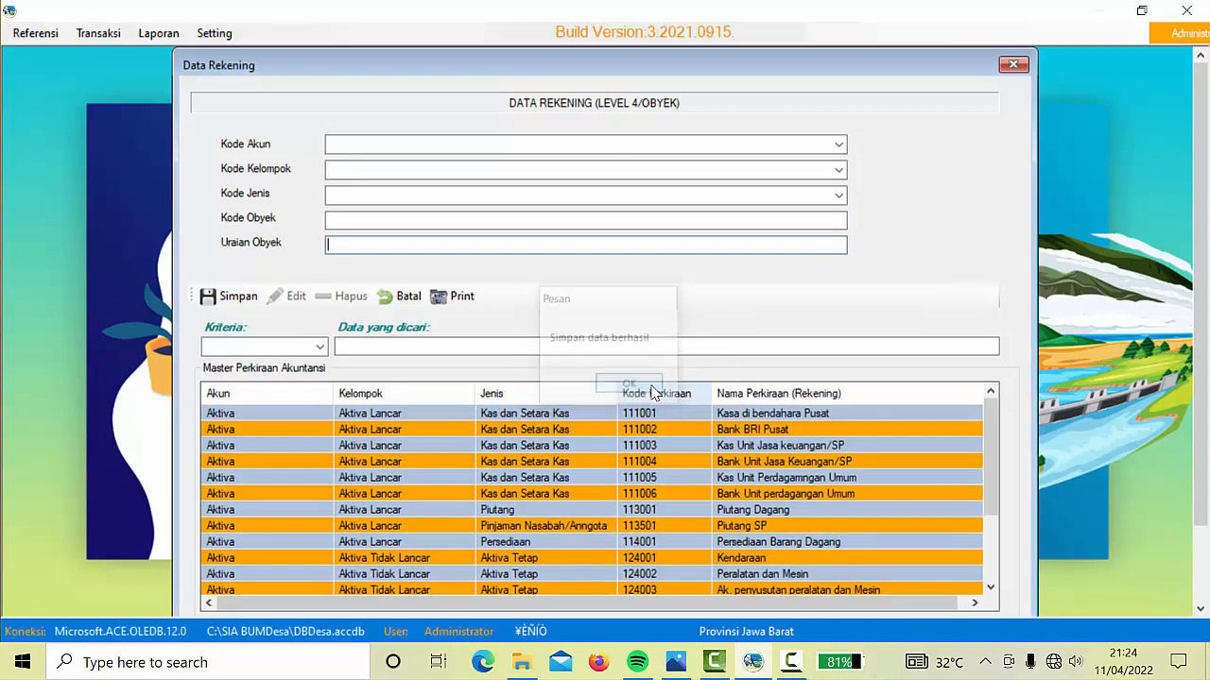
click(838, 144)
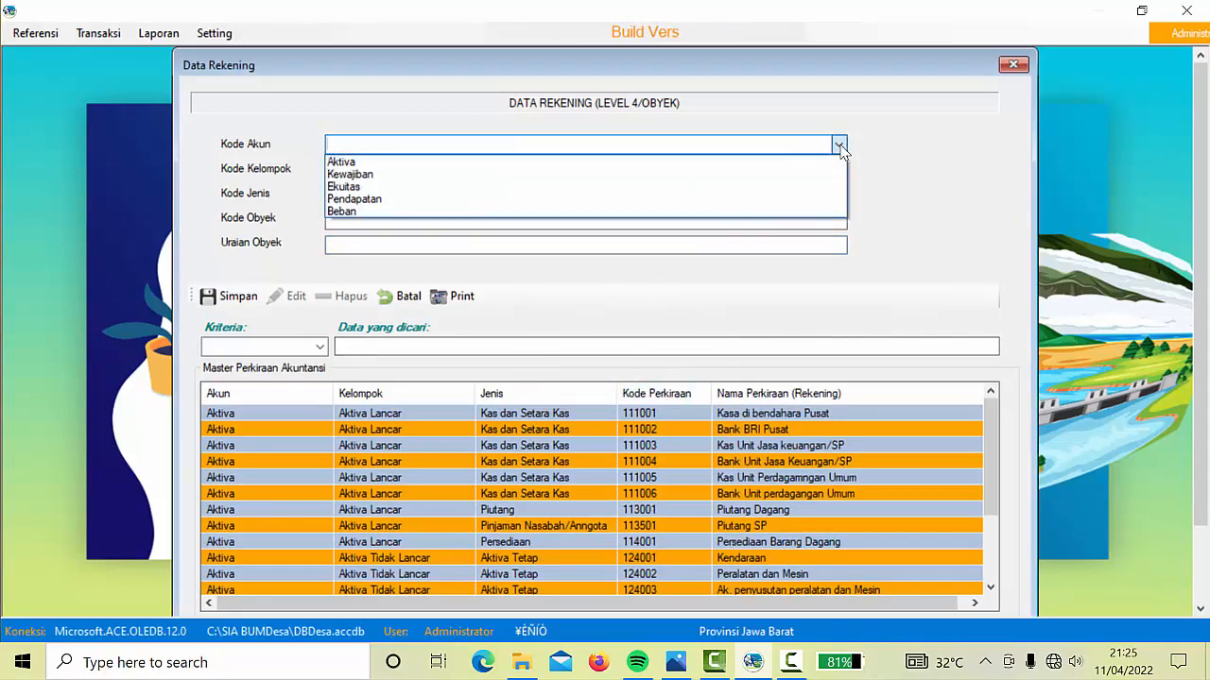
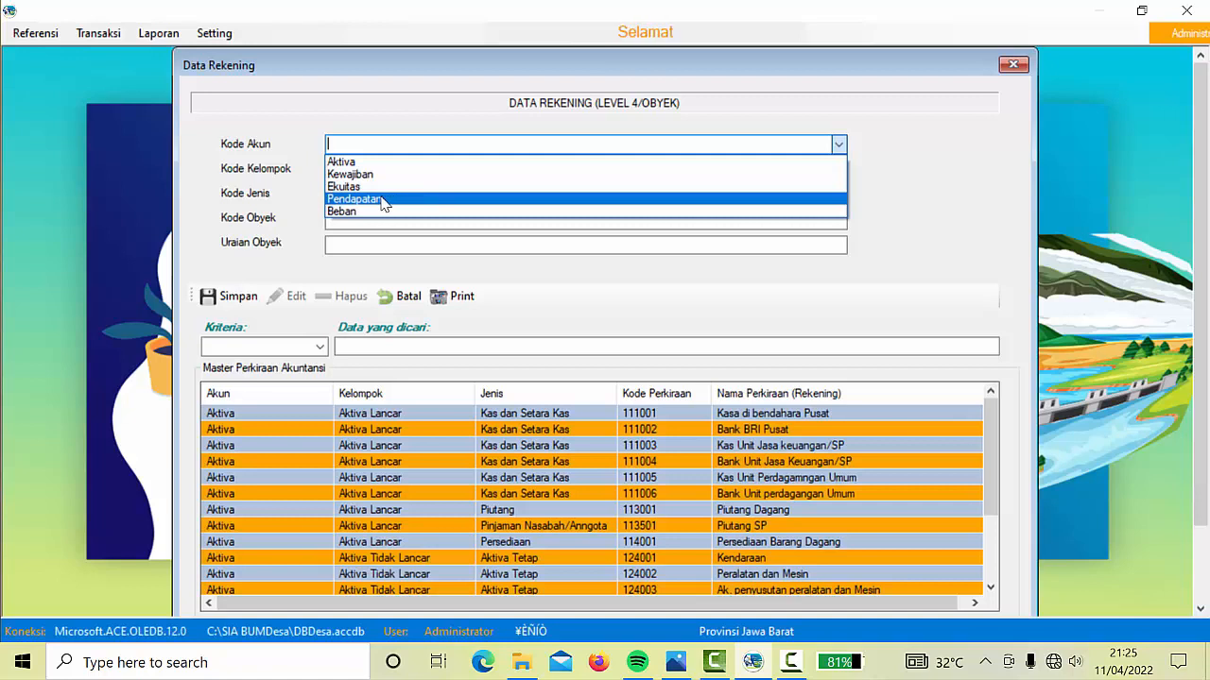
Save account 415001 'Jasa Pinjaman SP' under Pendapatan, Pendapatan Usaha, Bisnis Keuangan
click(383, 199)
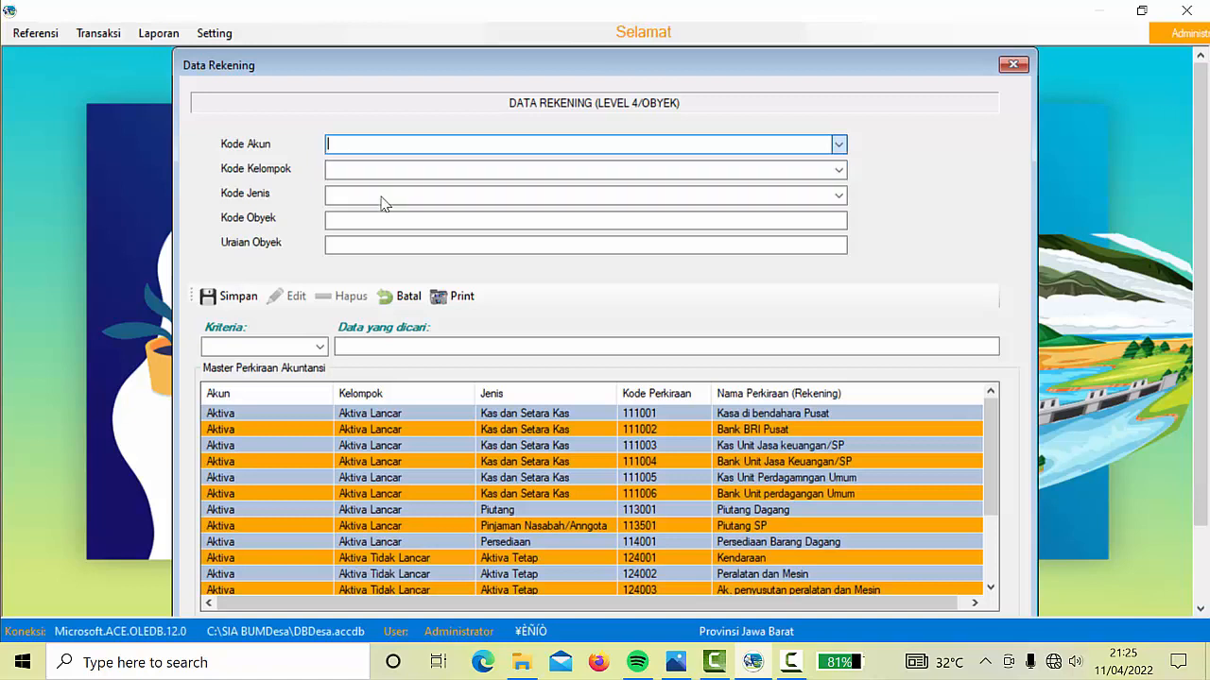
click(837, 172)
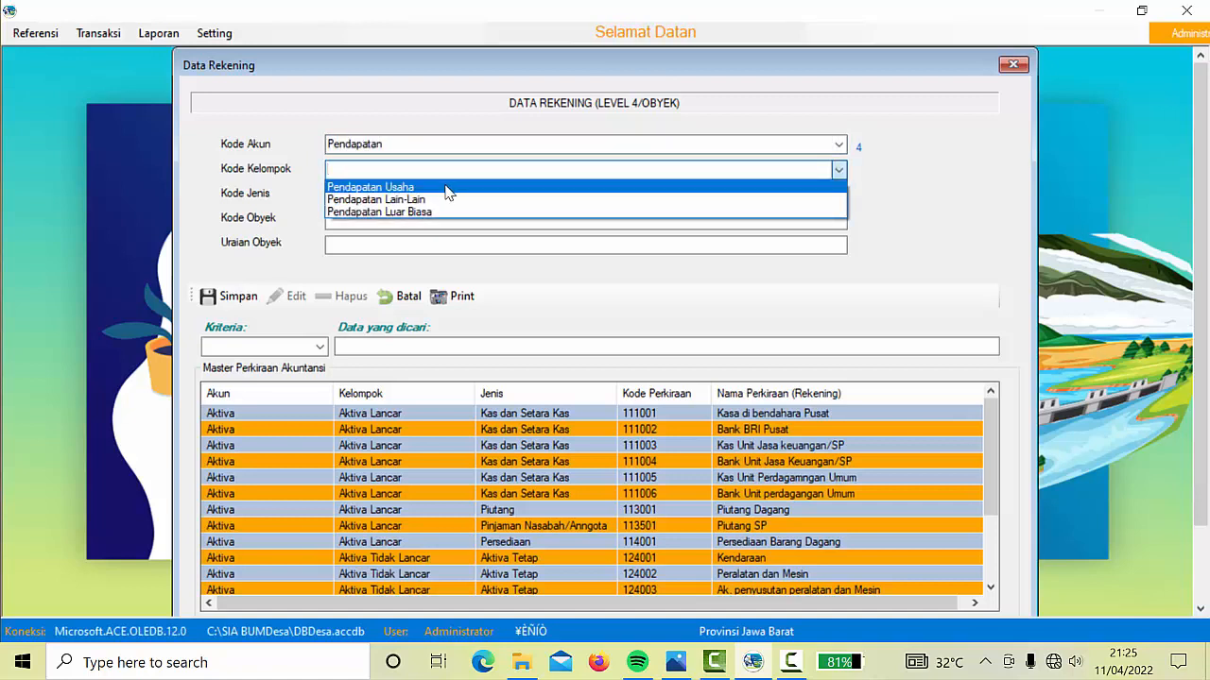
click(448, 189)
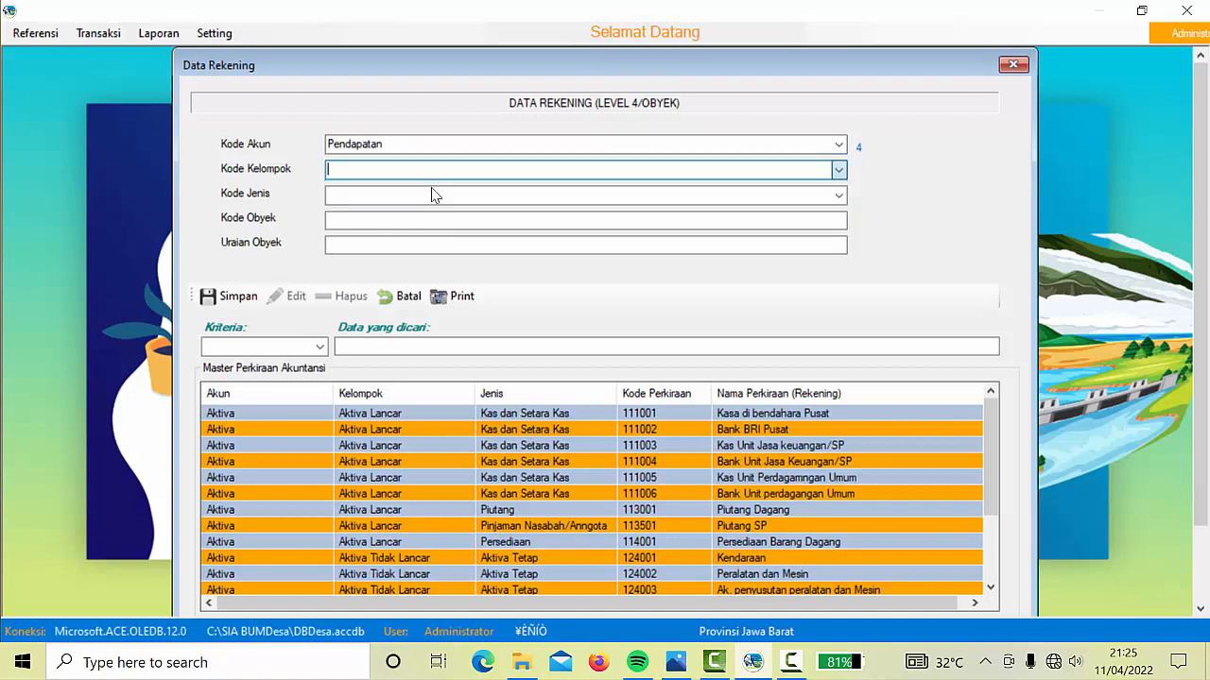
click(841, 199)
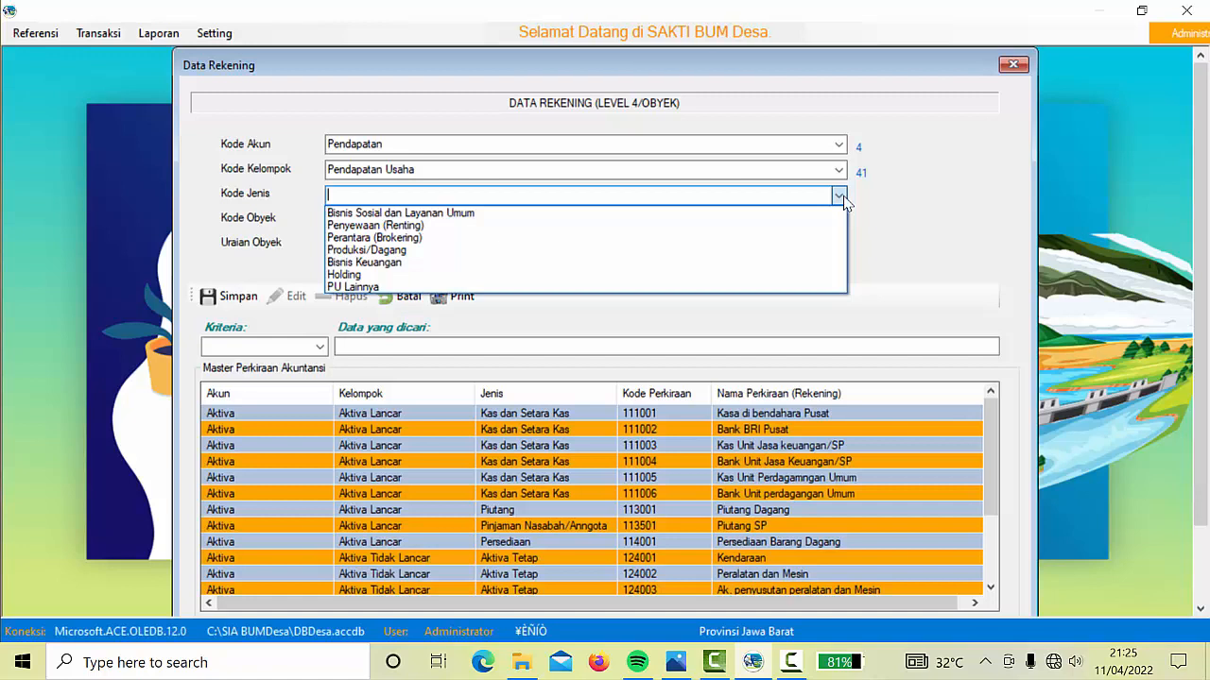
click(378, 263)
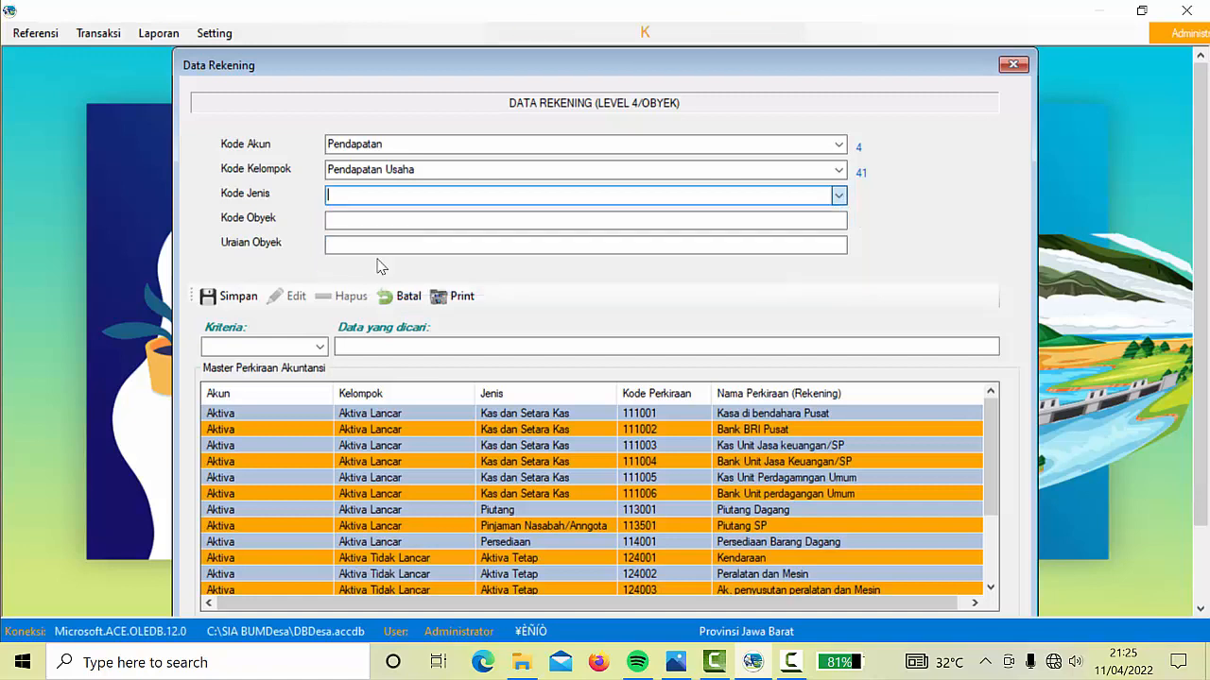
click(374, 220)
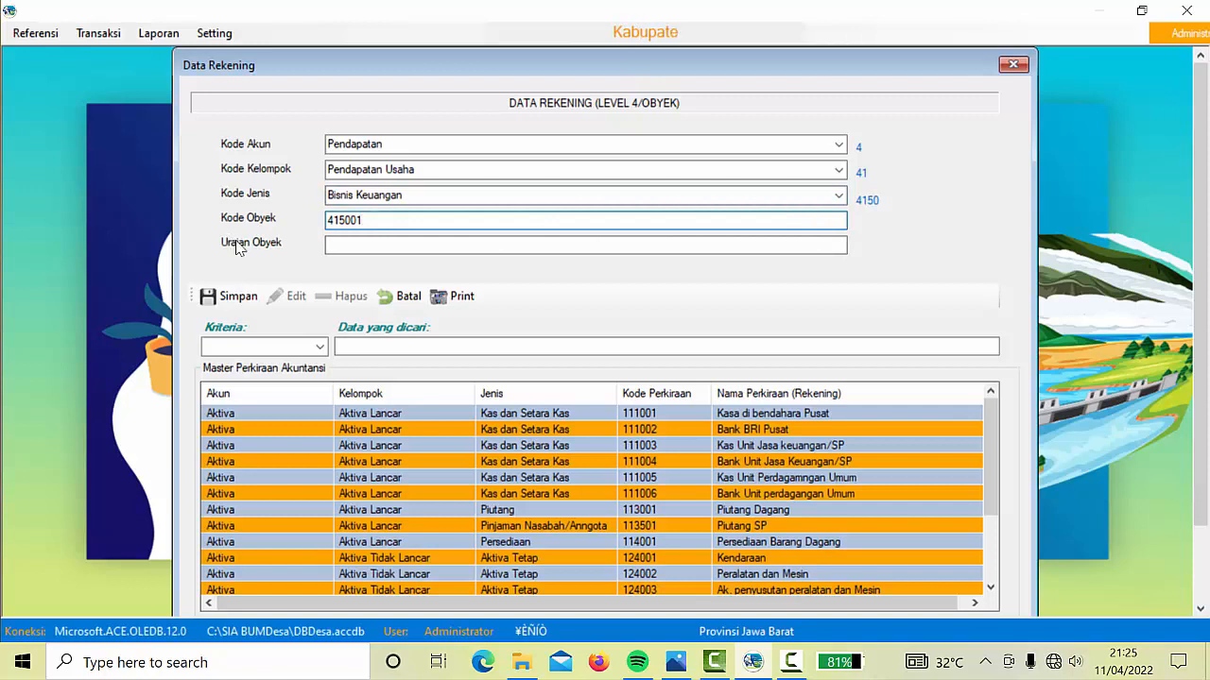
click(375, 244)
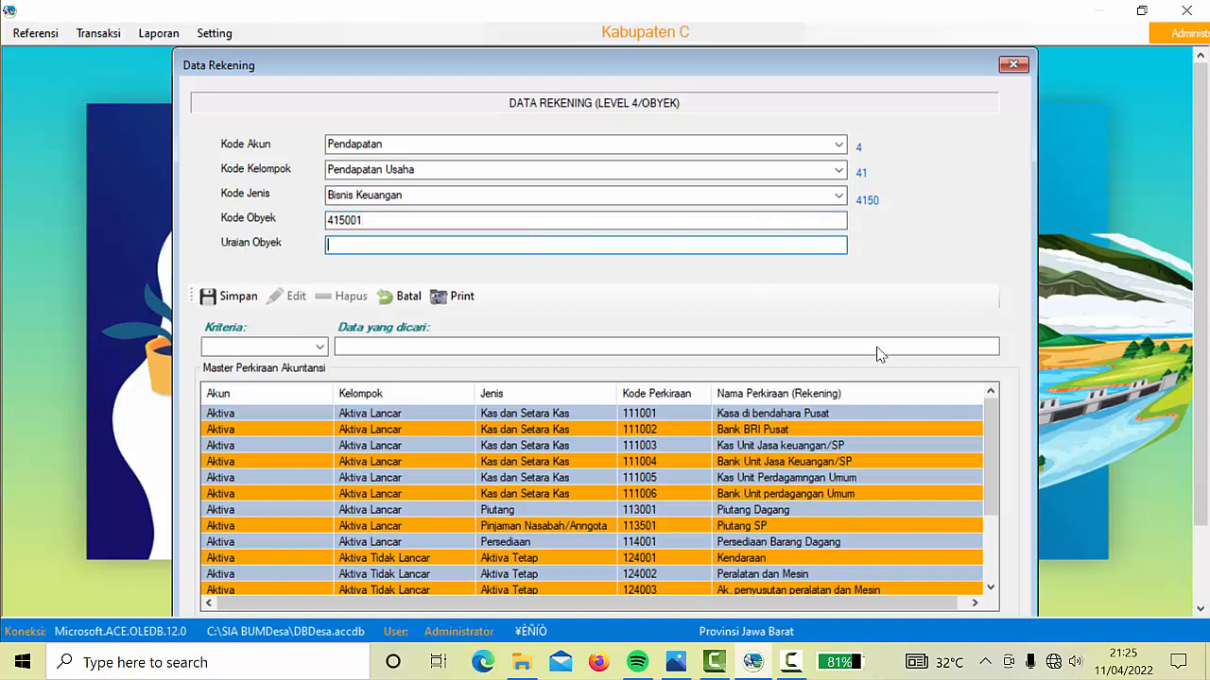
text(Jasa Pinjaman SP)
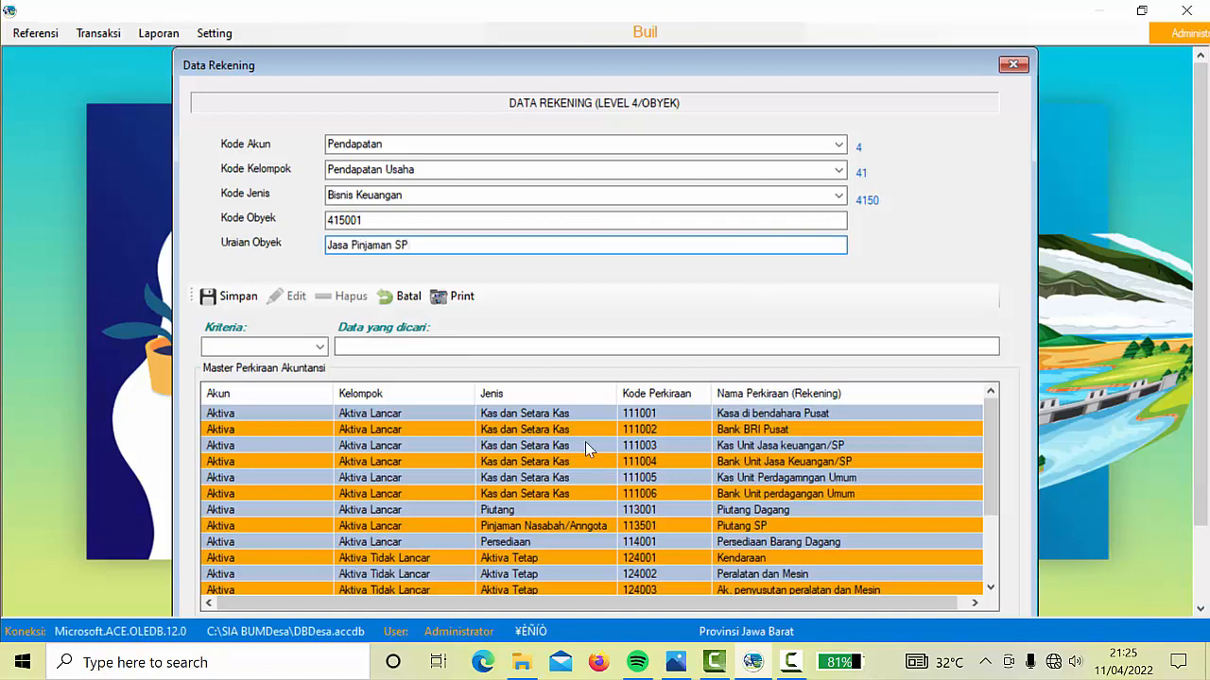
click(237, 296)
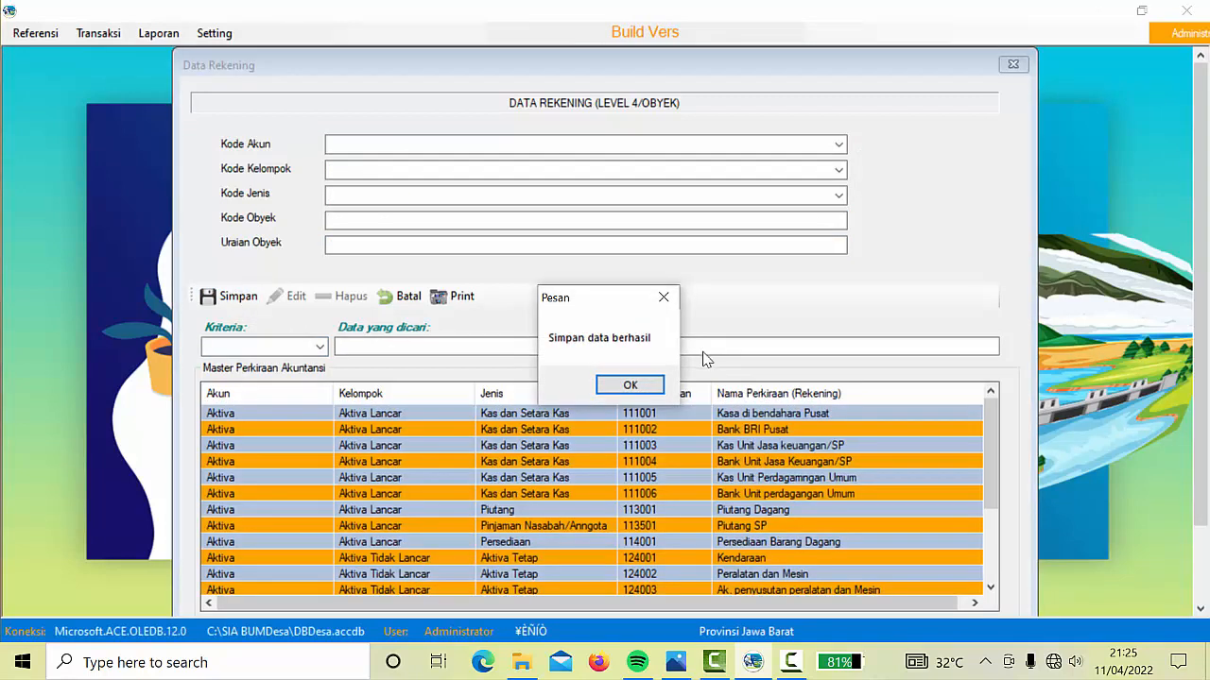
click(635, 387)
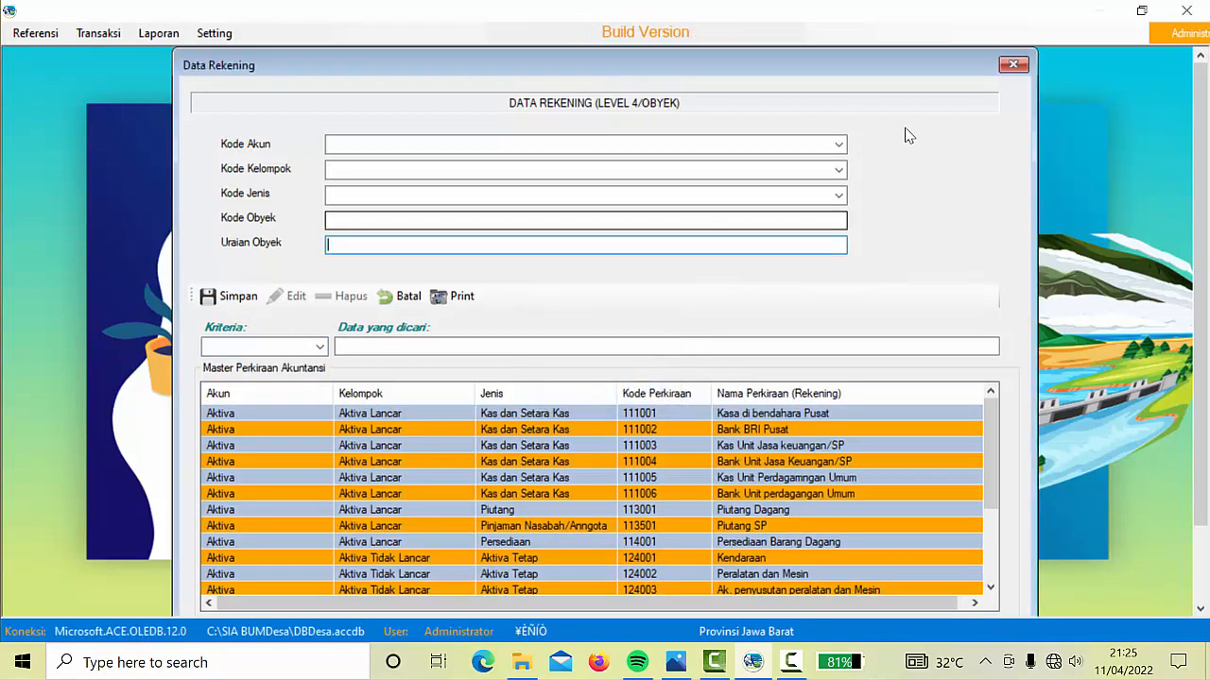
Save account 414001 'Penjualan barang dagang' under Pendapatan, Pendapatan Usaha, Produksi/Dagang
click(840, 145)
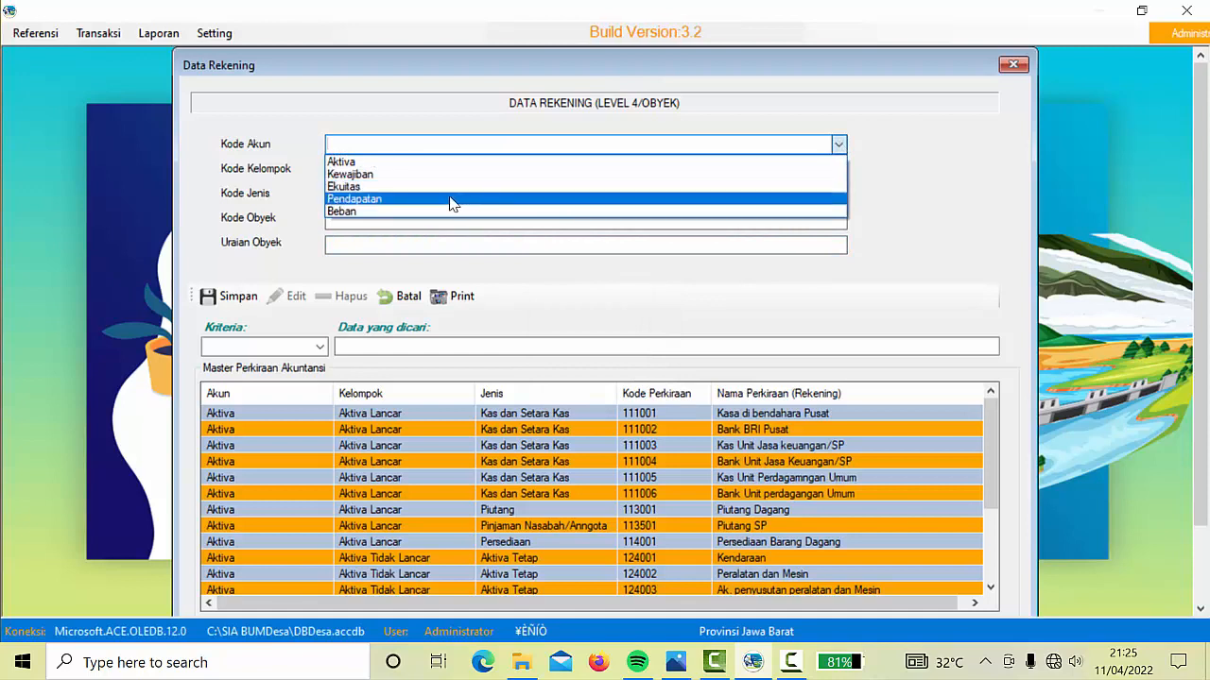
click(451, 197)
click(837, 172)
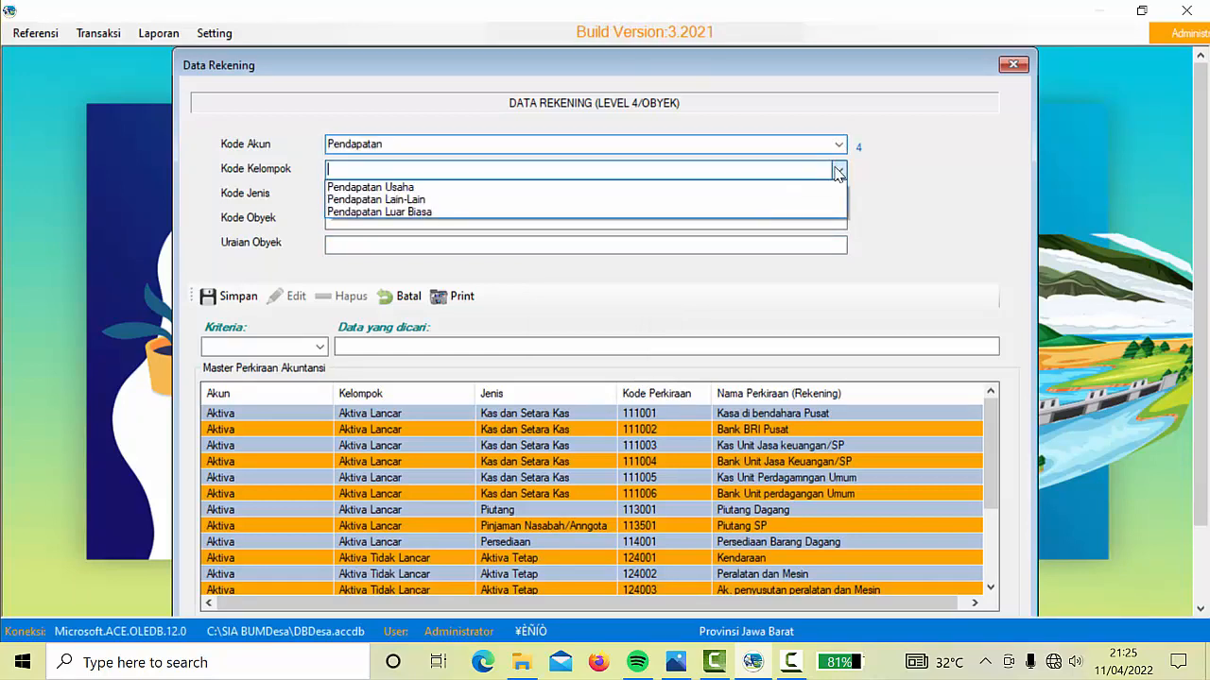
click(555, 192)
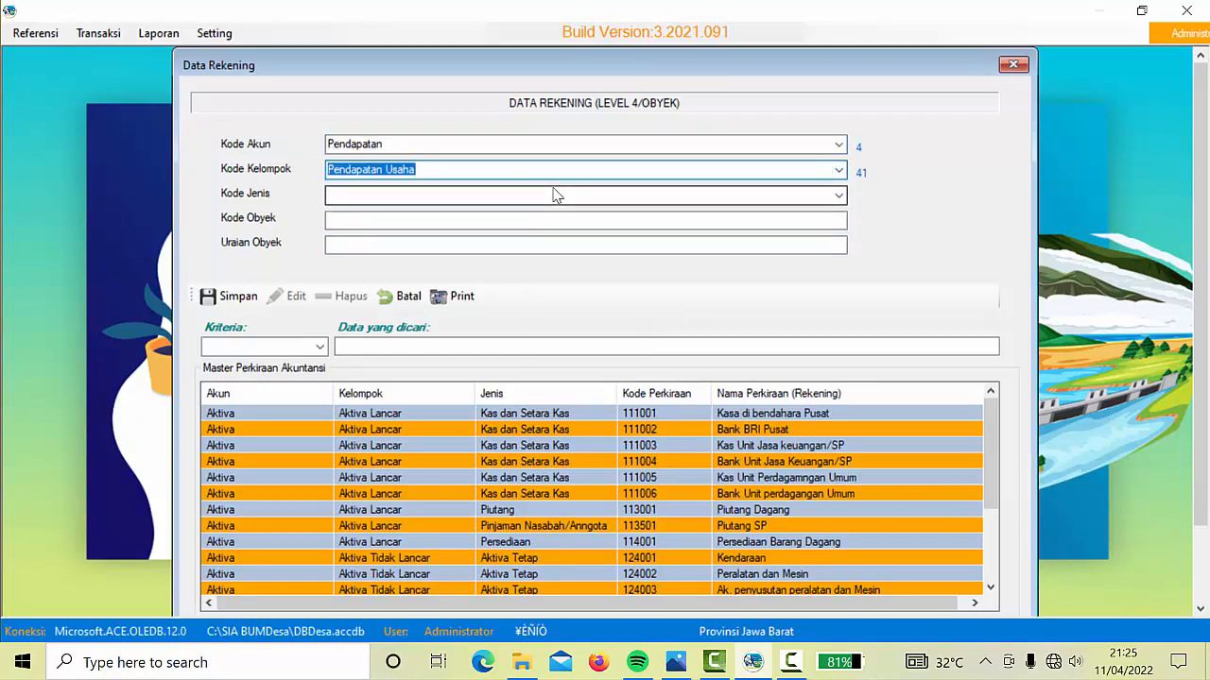
click(838, 195)
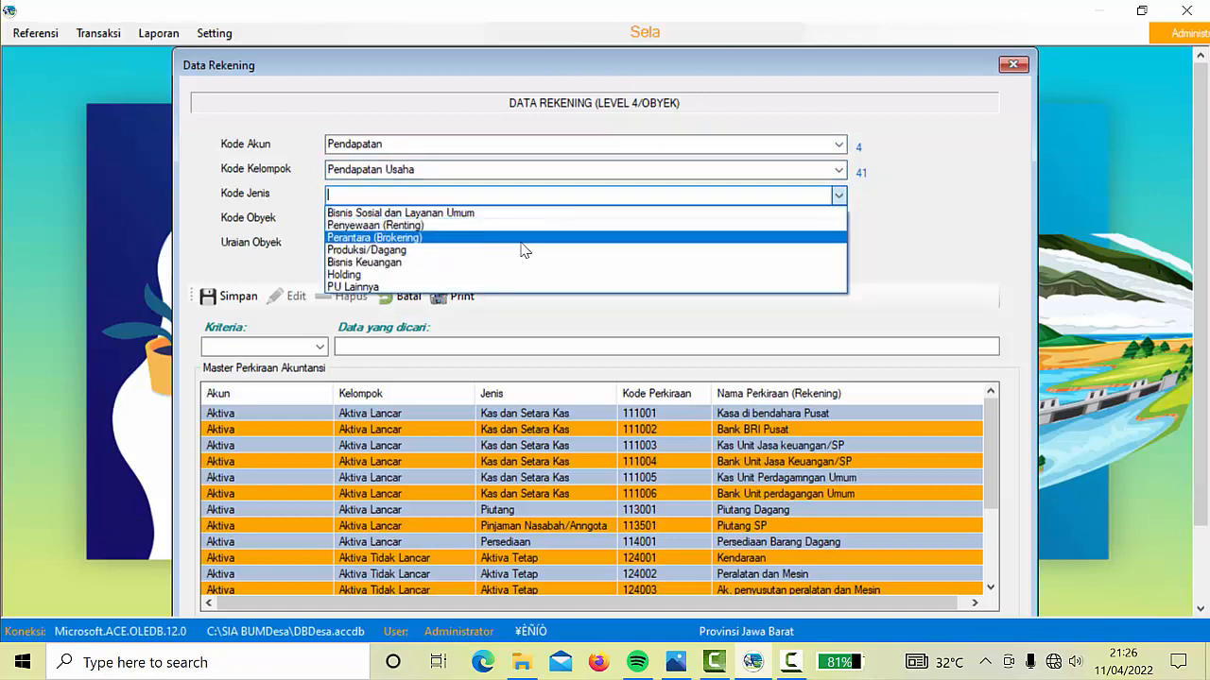
click(490, 250)
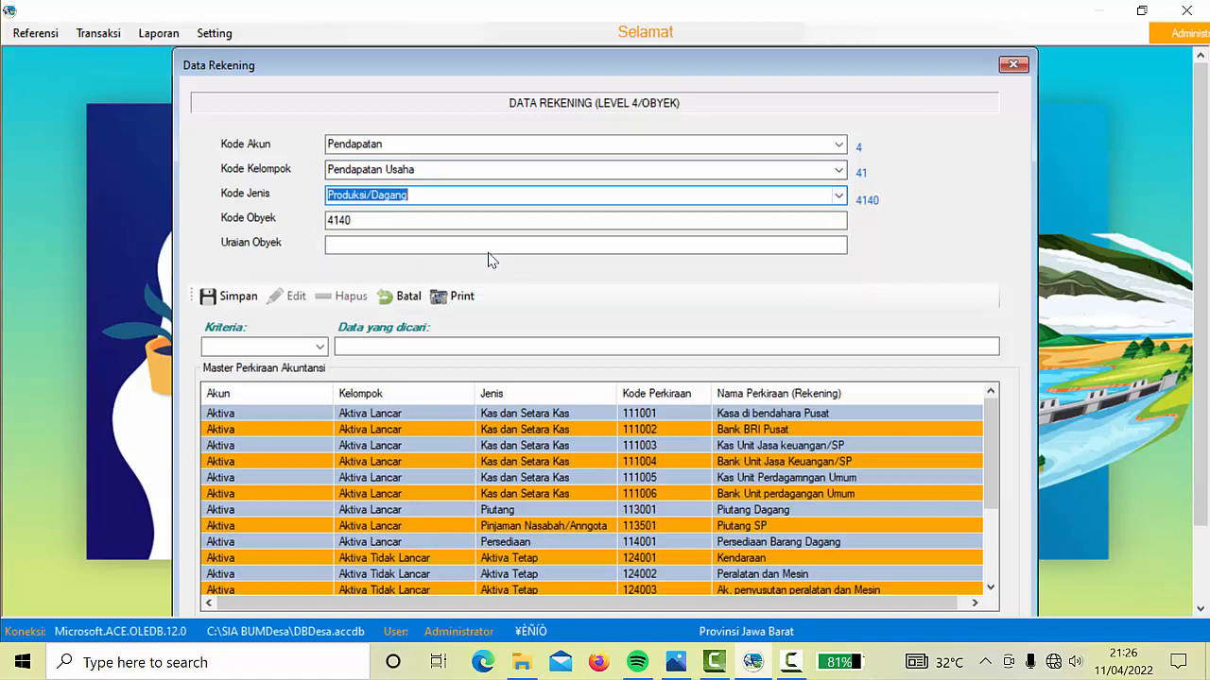
click(385, 223)
text(01)
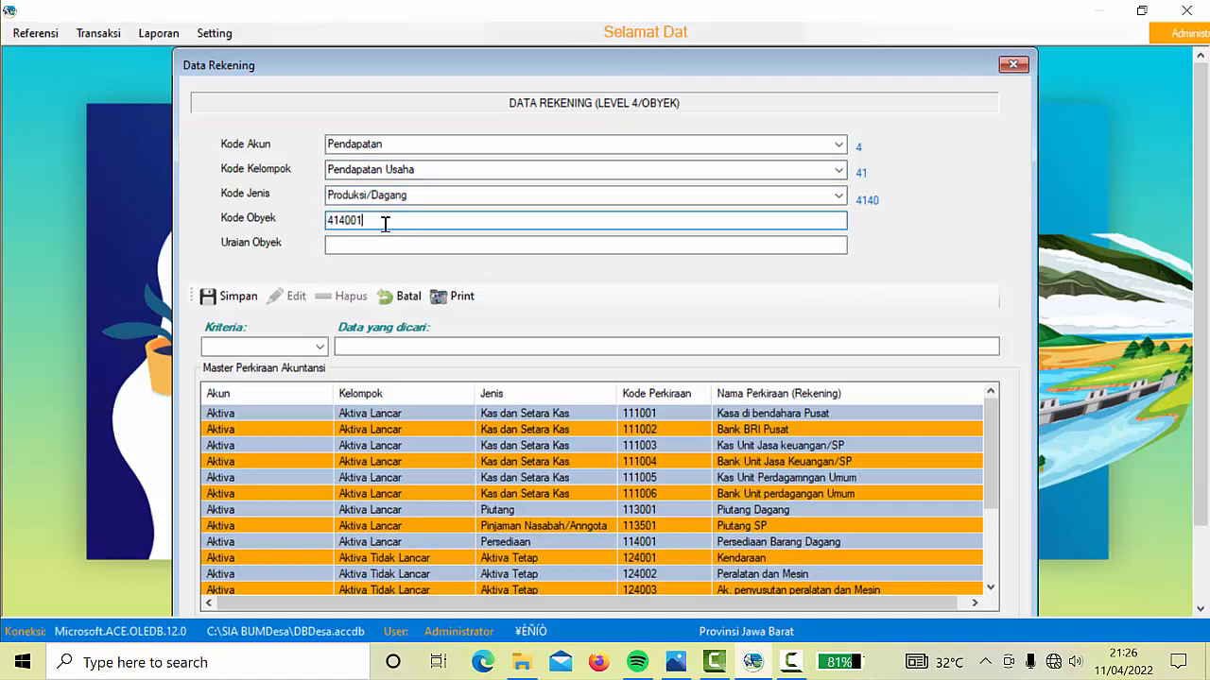
click(370, 245)
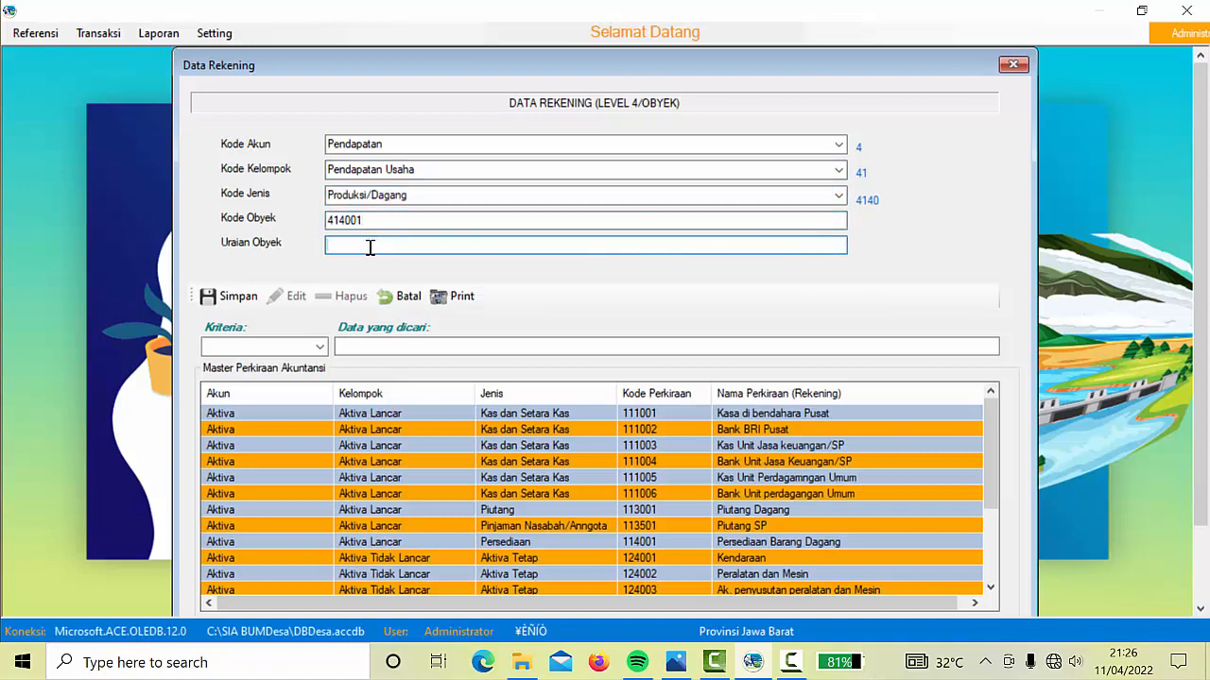
text(Penjuala)
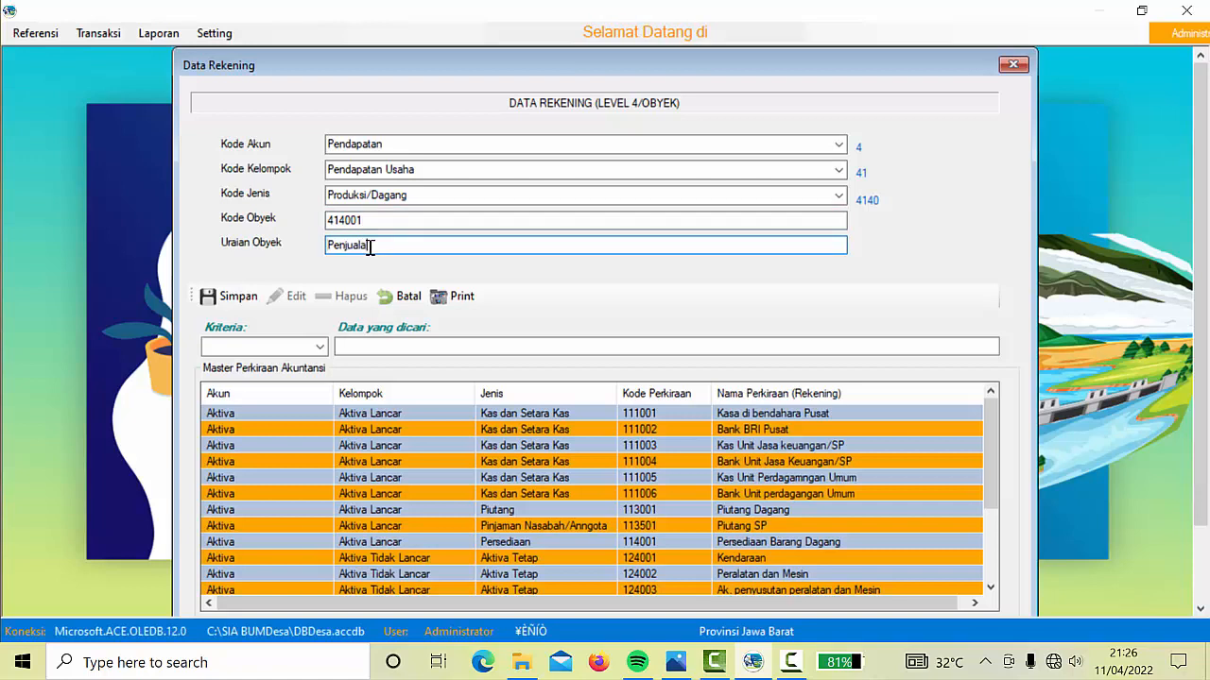
text(n br)
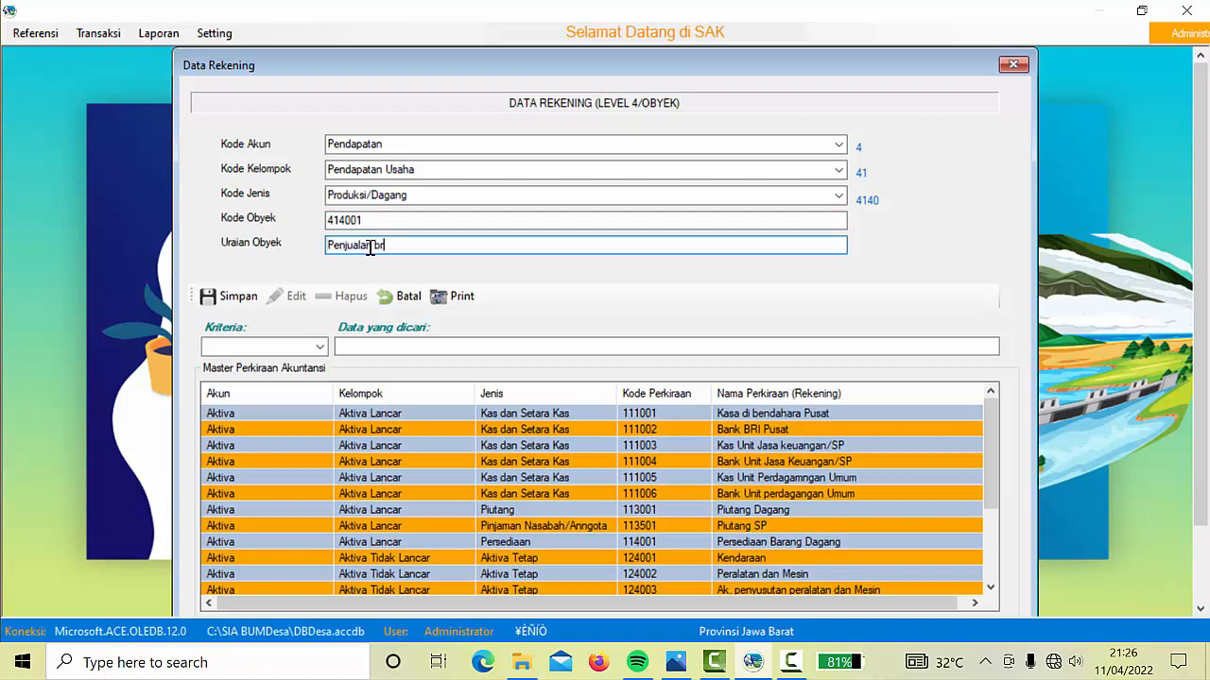
key(BackSpace)
text(arang)
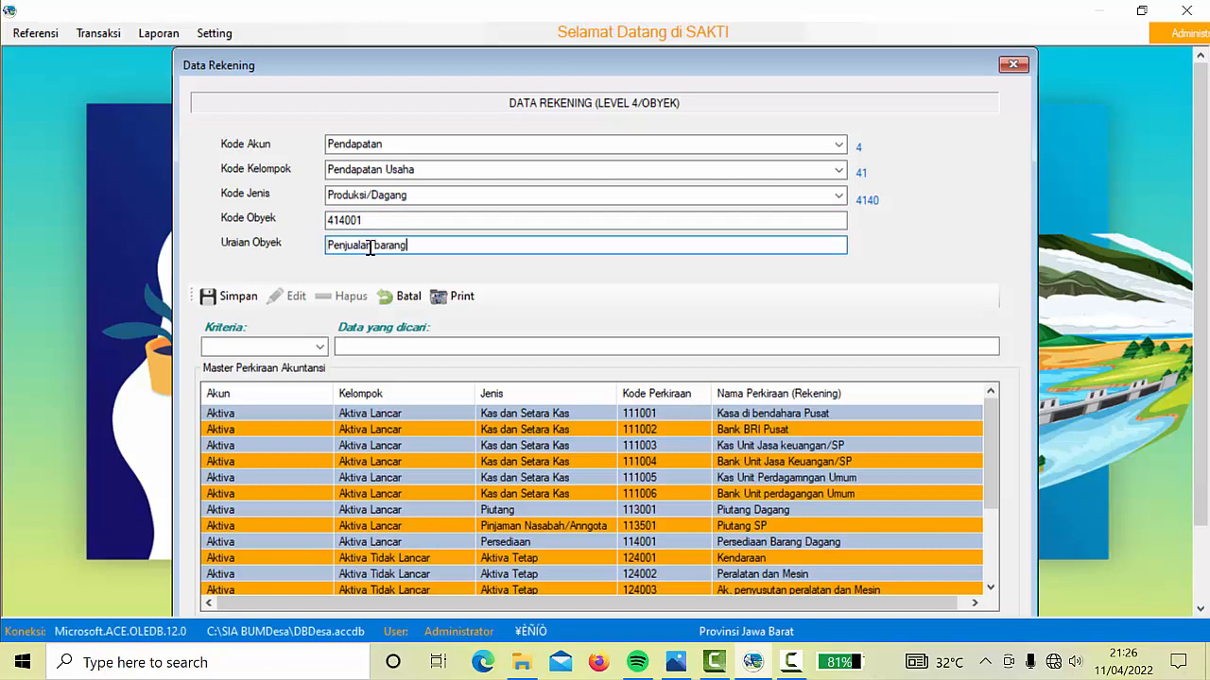
text( dagang)
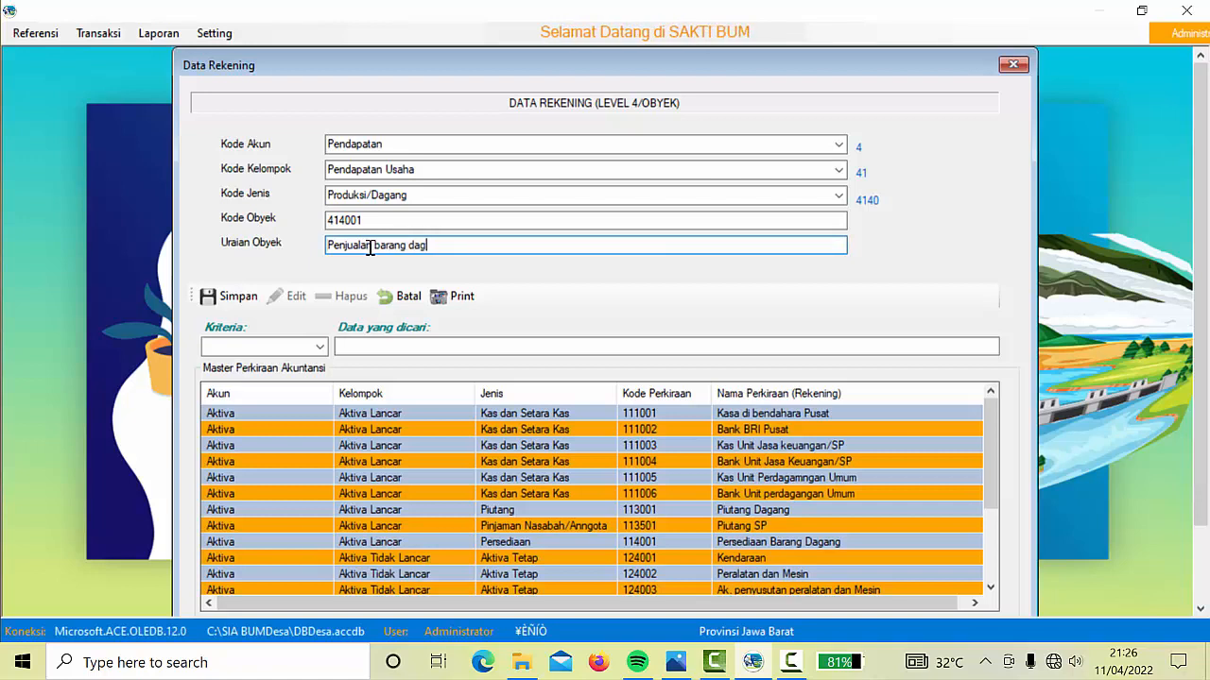
click(231, 297)
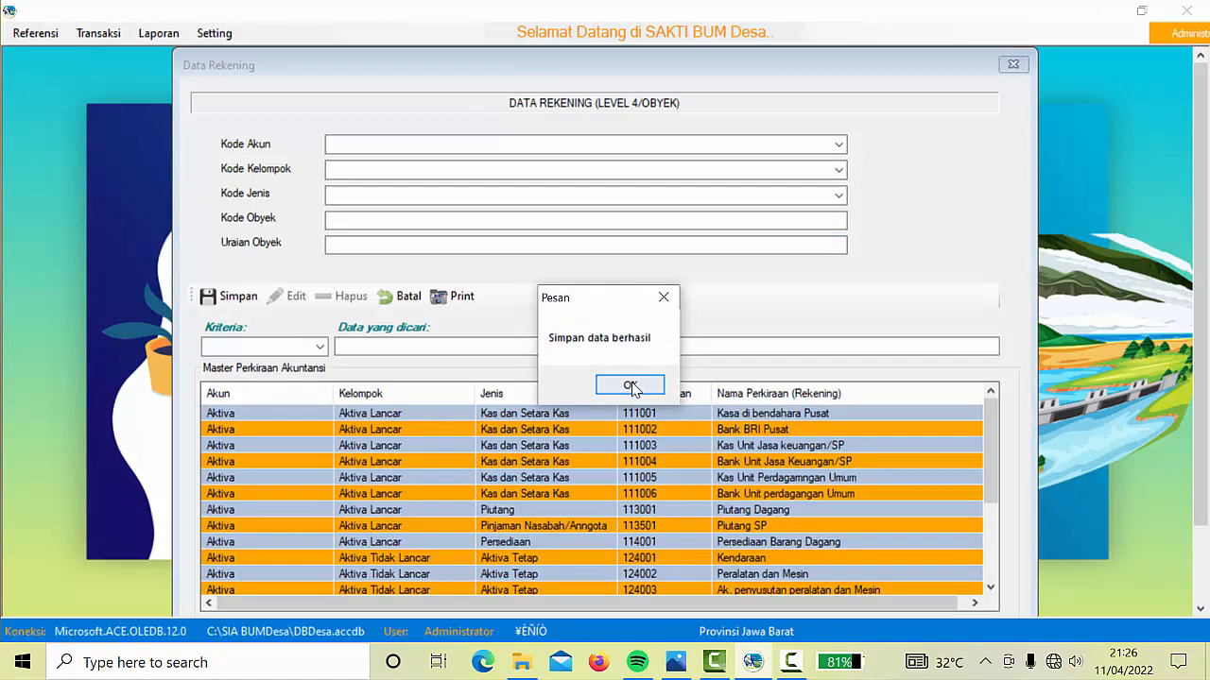
click(632, 386)
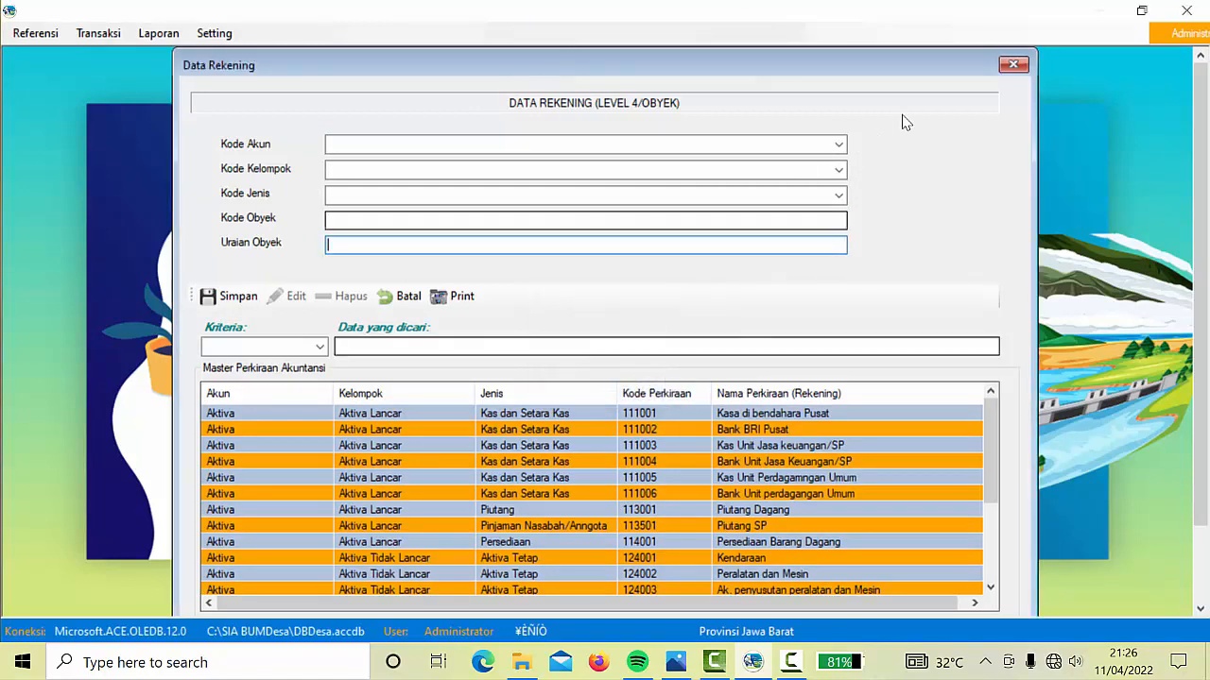
Try Pendapatan Lain-Lain, then return the group to Pendapatan Usaha without choosing an account kind
click(839, 147)
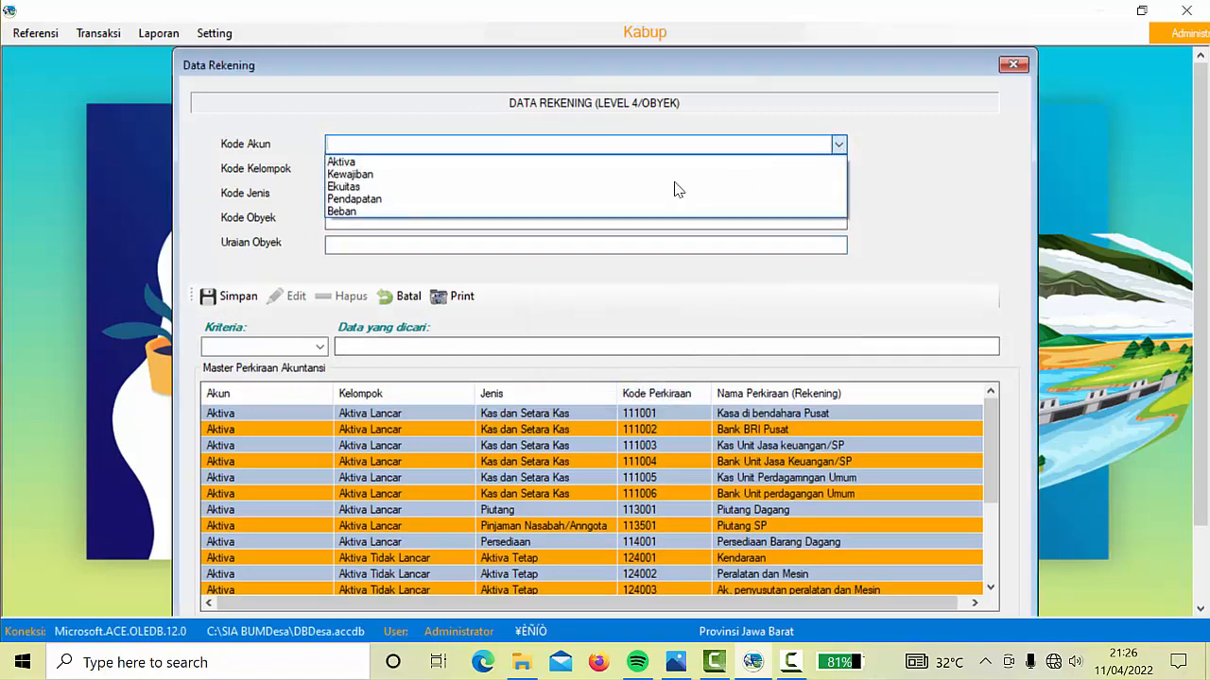
click(624, 199)
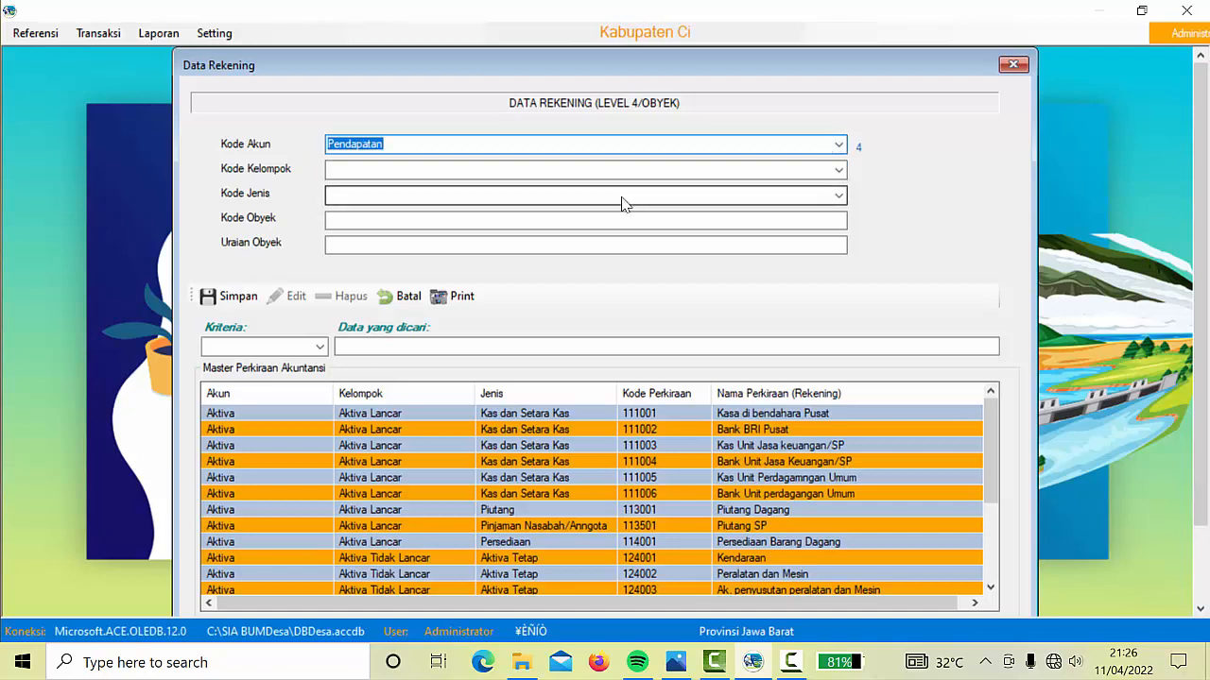
click(838, 171)
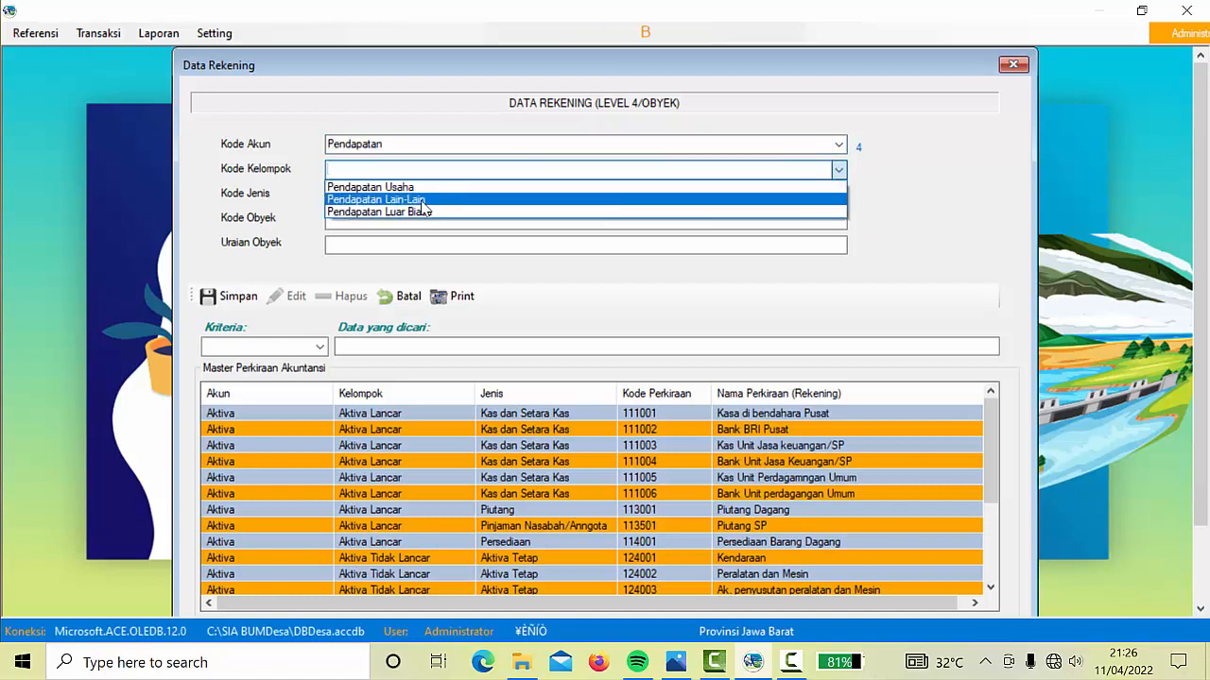
click(422, 209)
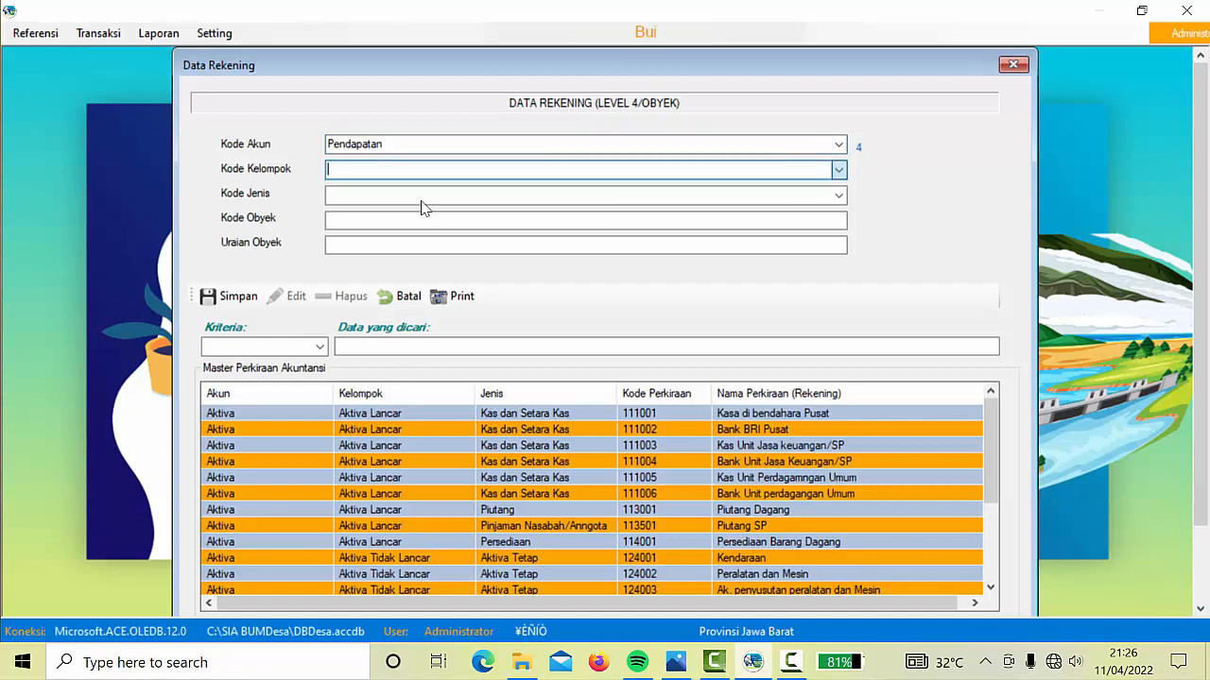
click(838, 196)
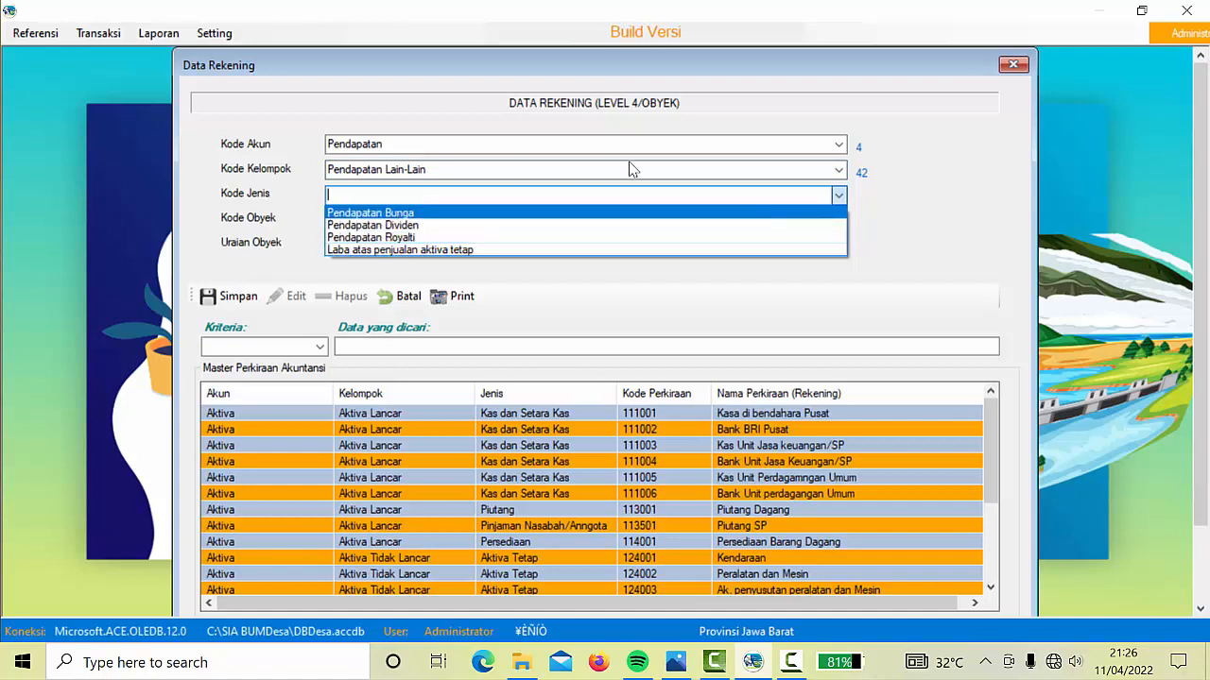
click(838, 170)
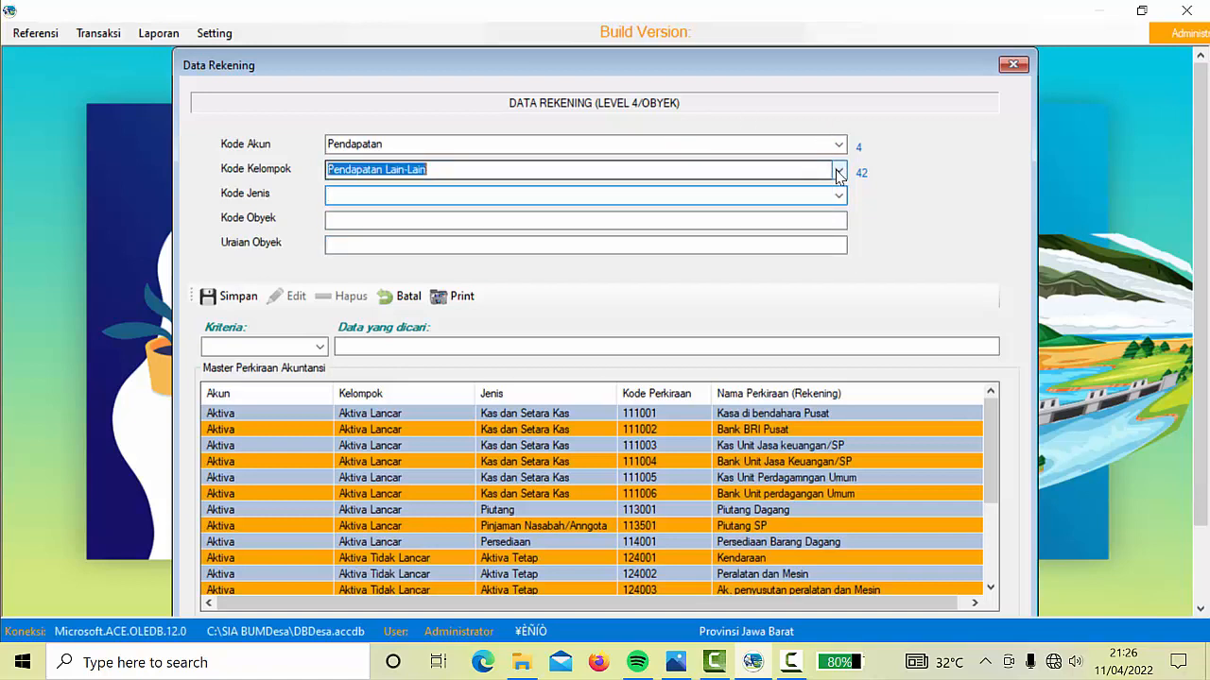
click(838, 171)
click(462, 188)
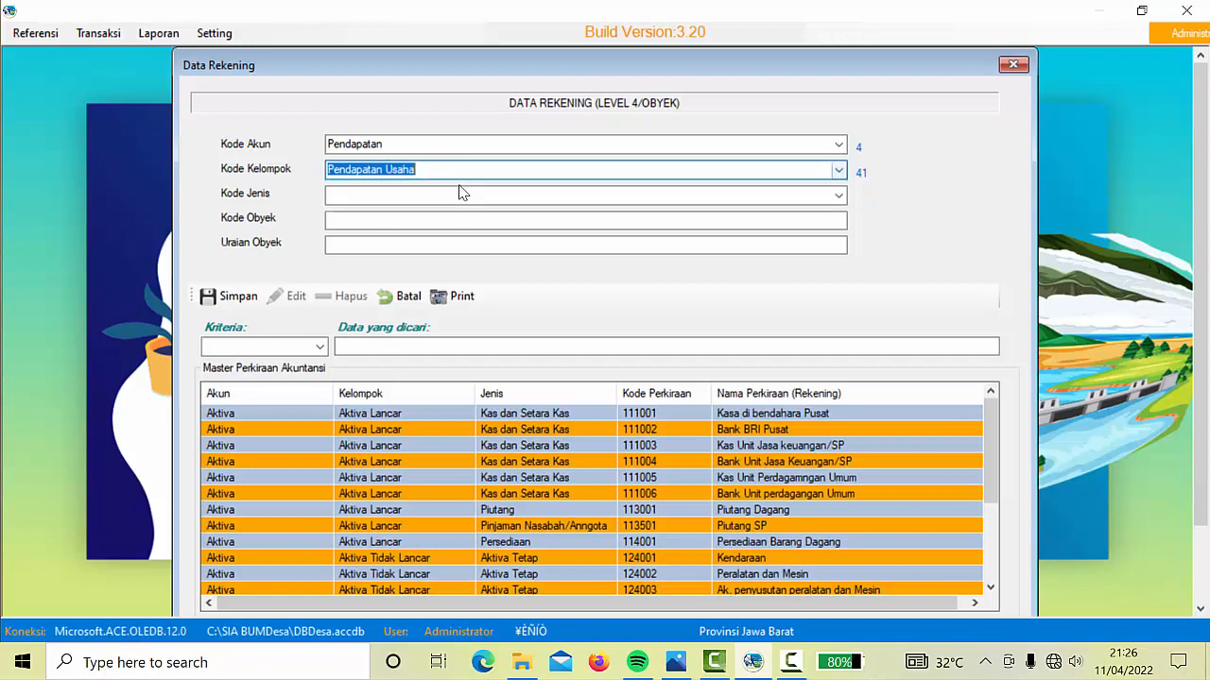
click(838, 195)
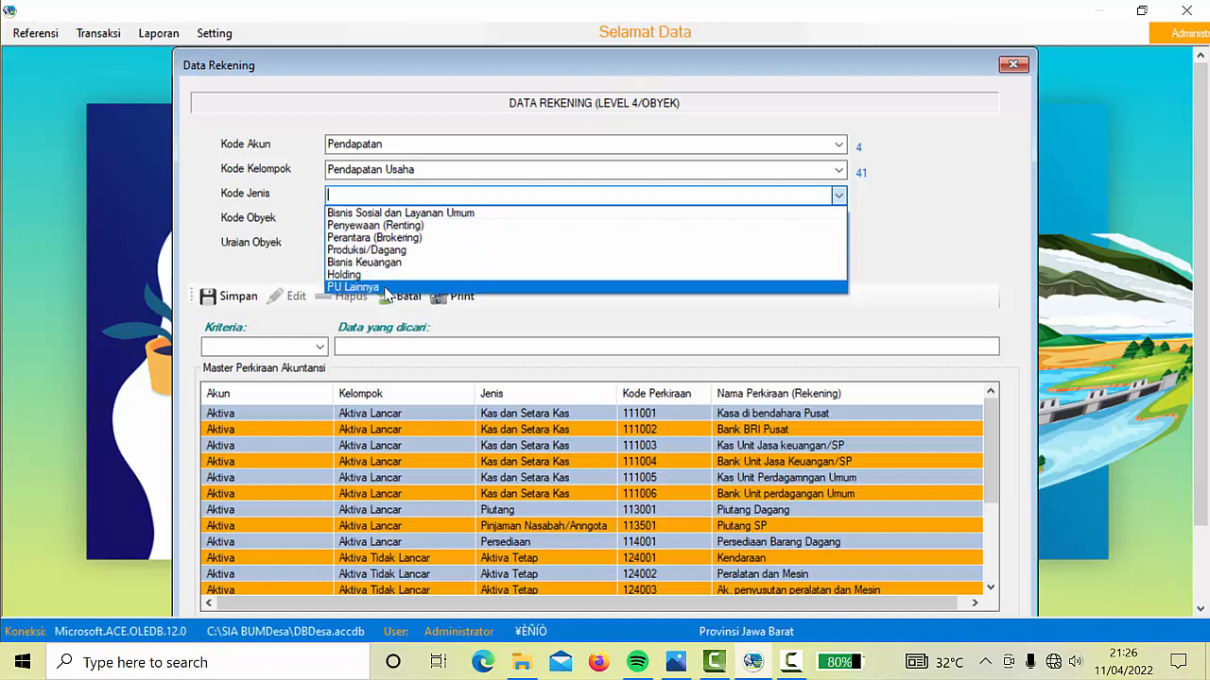
click(939, 275)
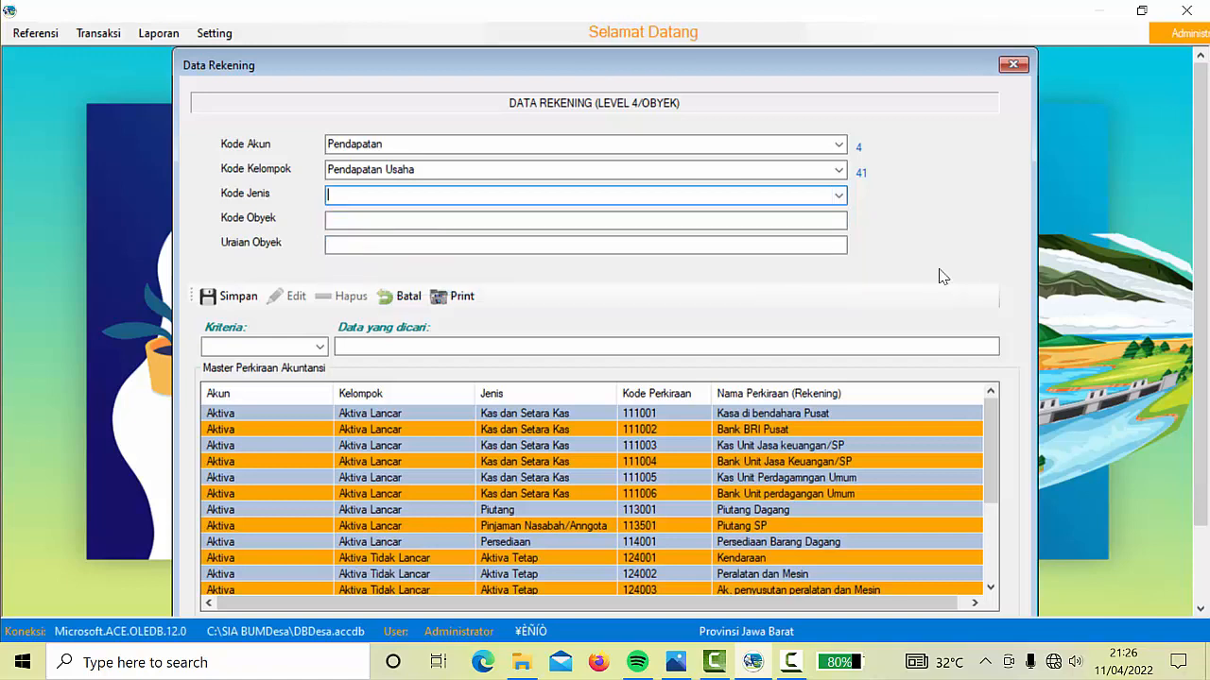
click(837, 146)
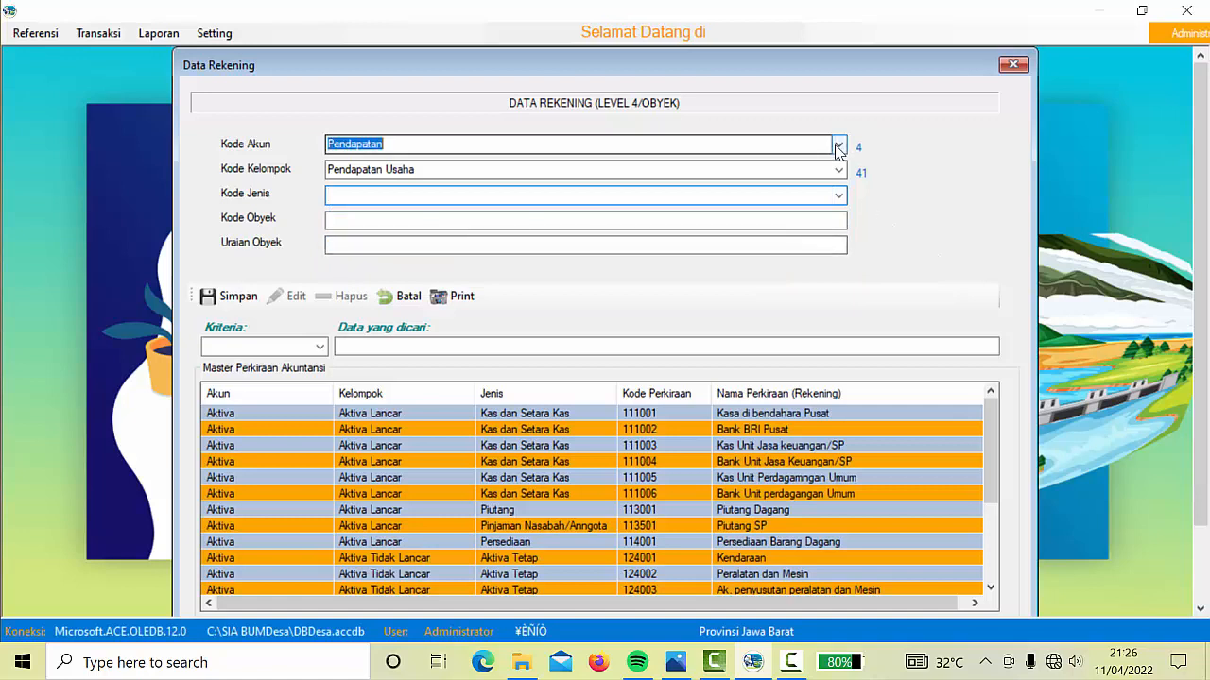
Choose Beban, Beban Usaha and Beban Pegawai for the new expense account
click(440, 211)
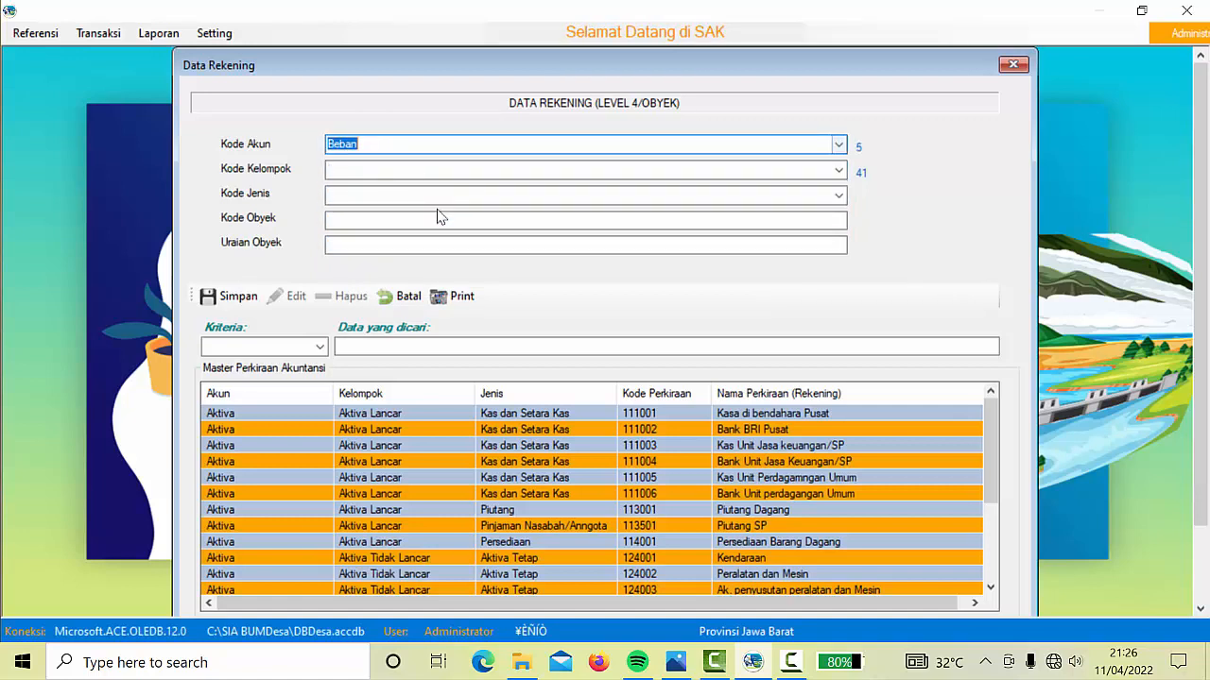
click(839, 171)
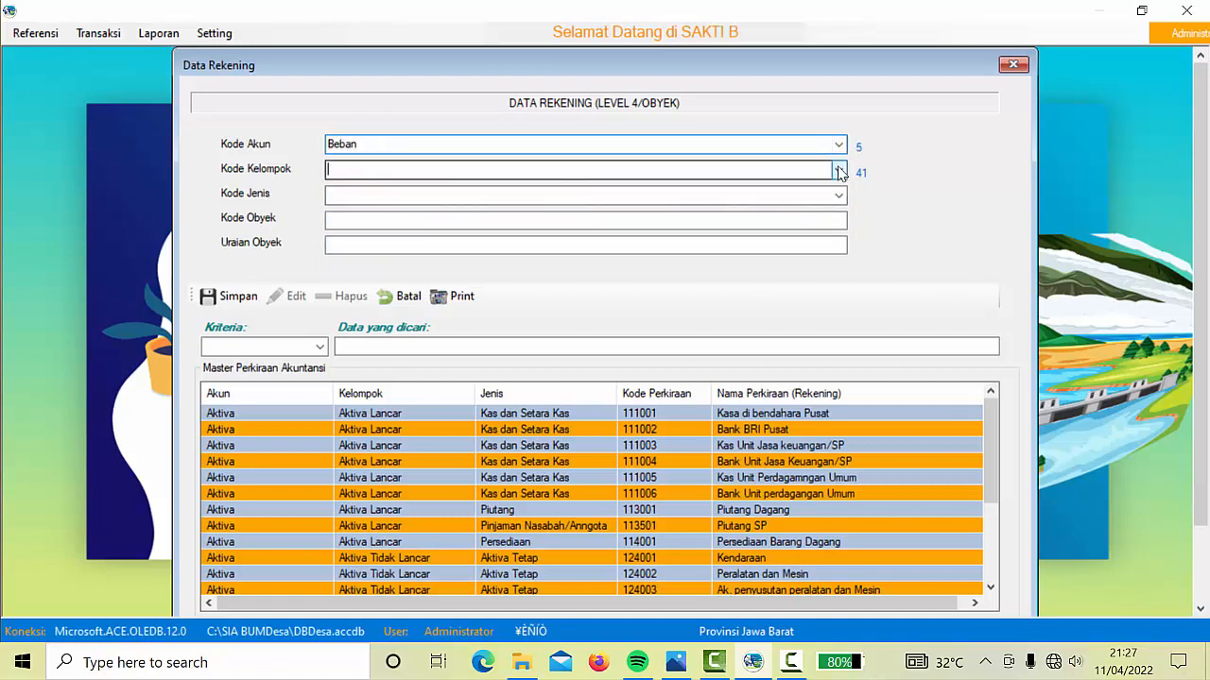
click(532, 189)
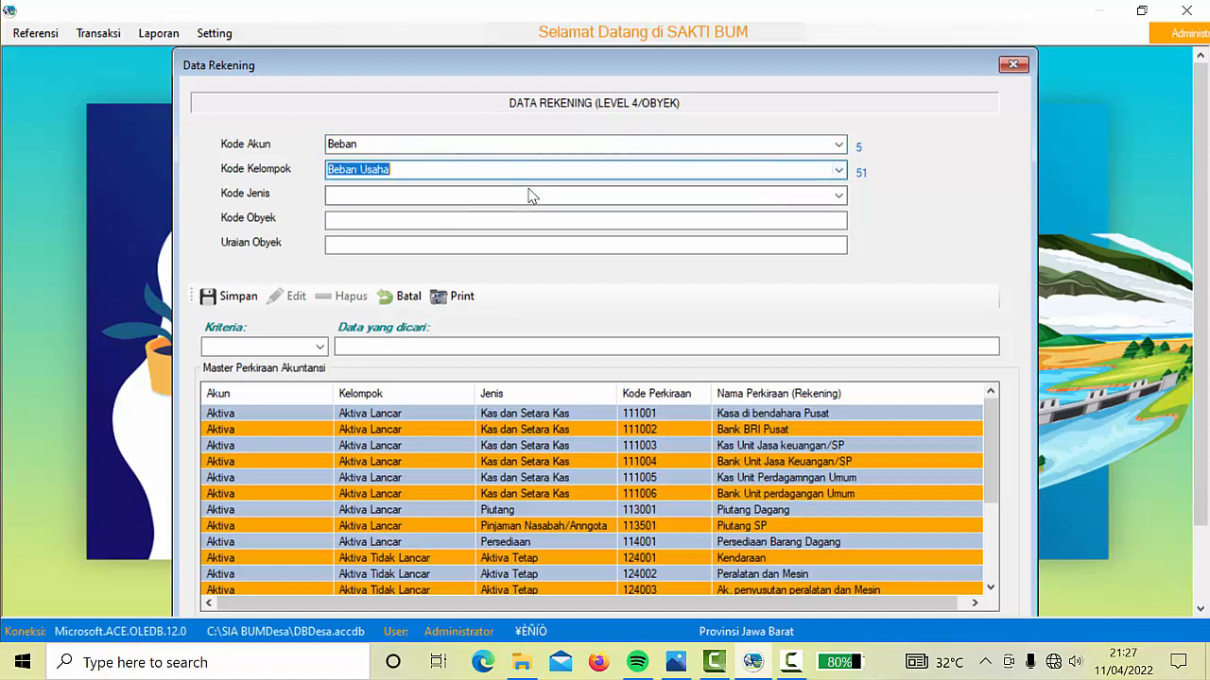
click(838, 195)
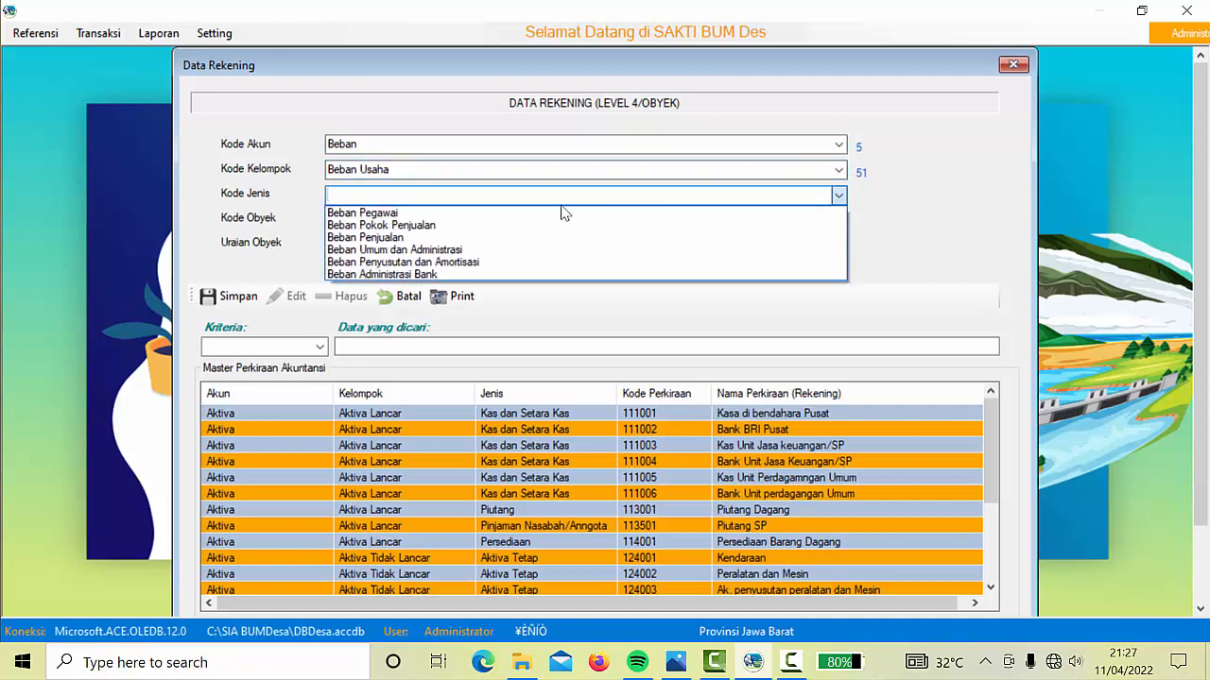
click(414, 214)
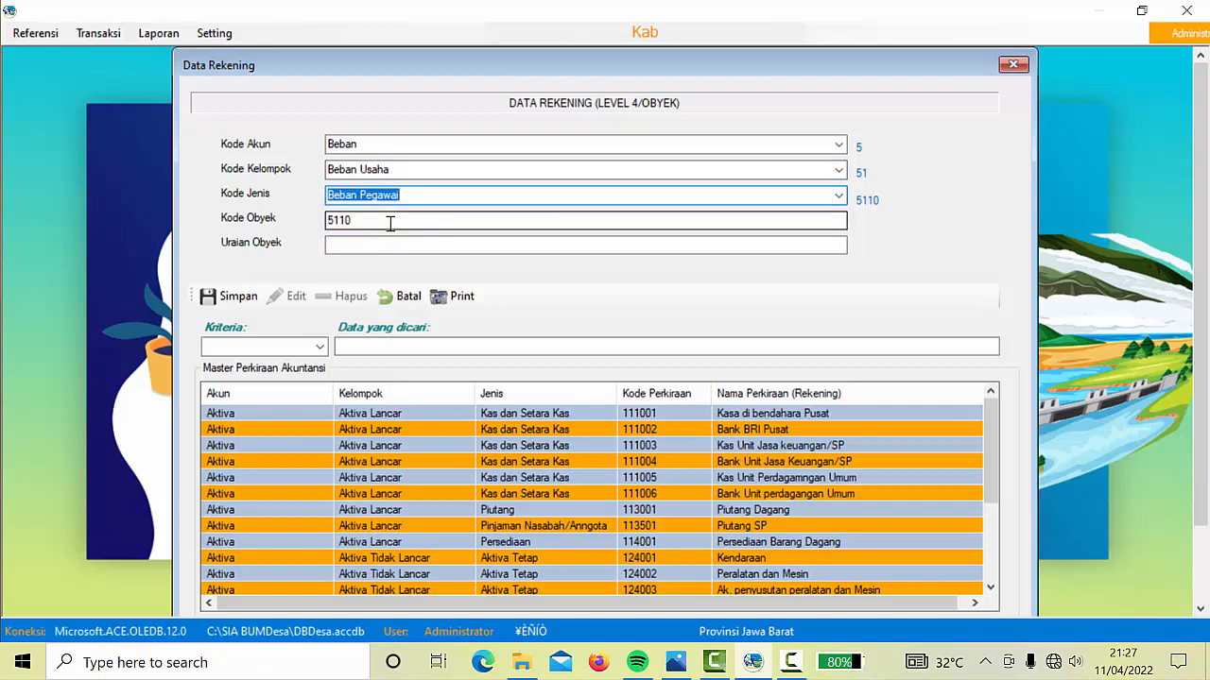
Enter code 511001 with description 'beban Gaji' and save the account
click(389, 223)
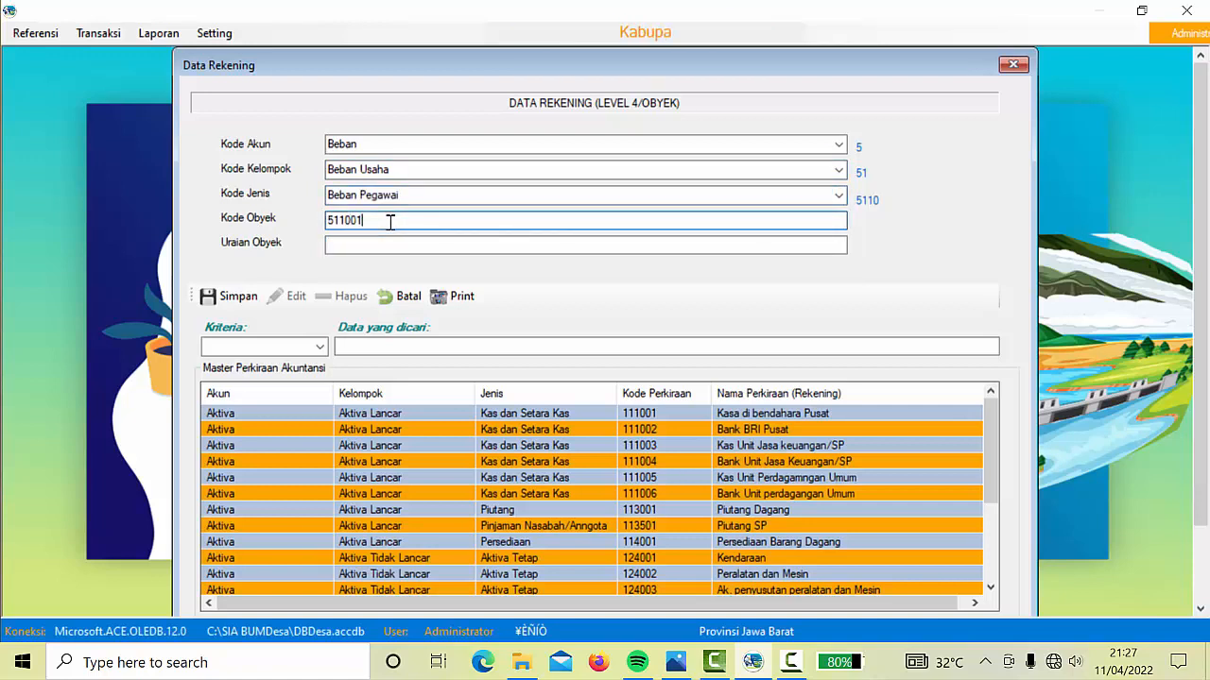
click(400, 240)
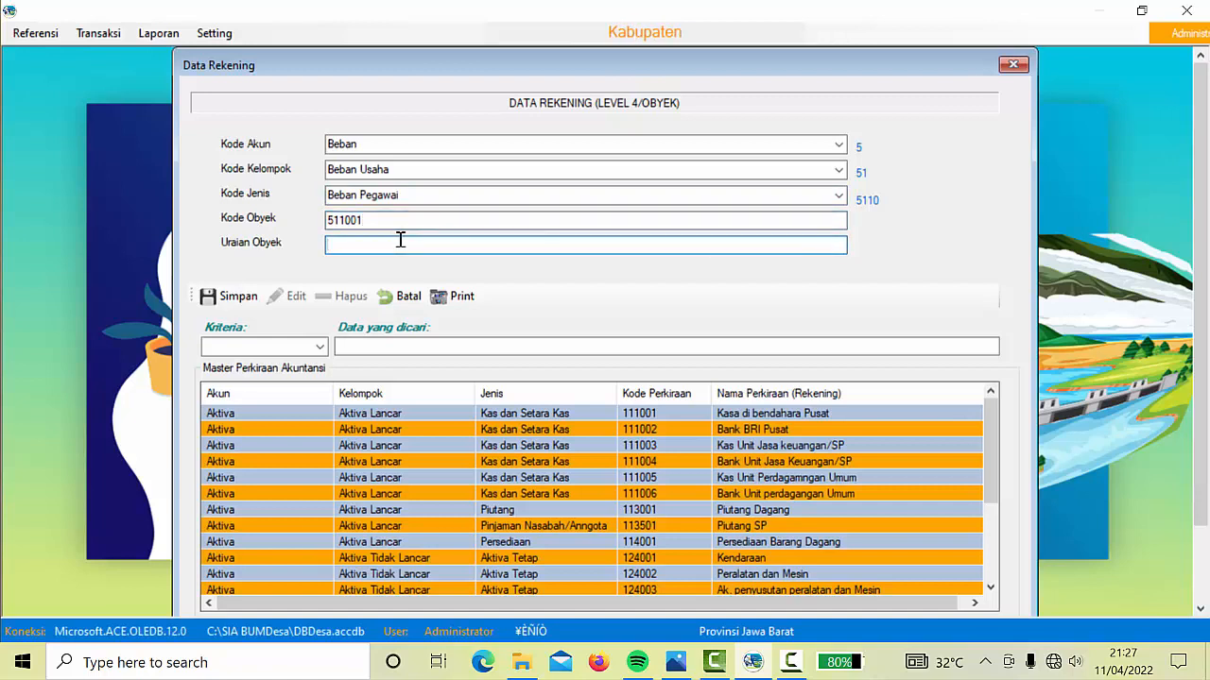
text(Gaji d)
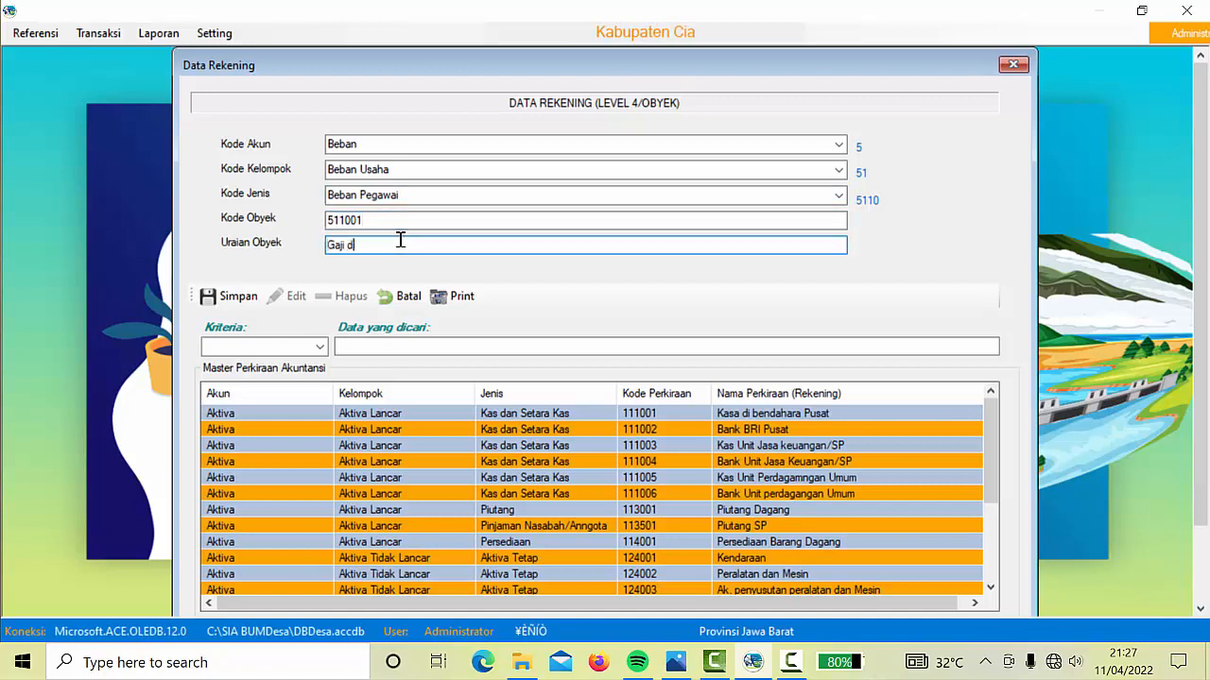
text(an)
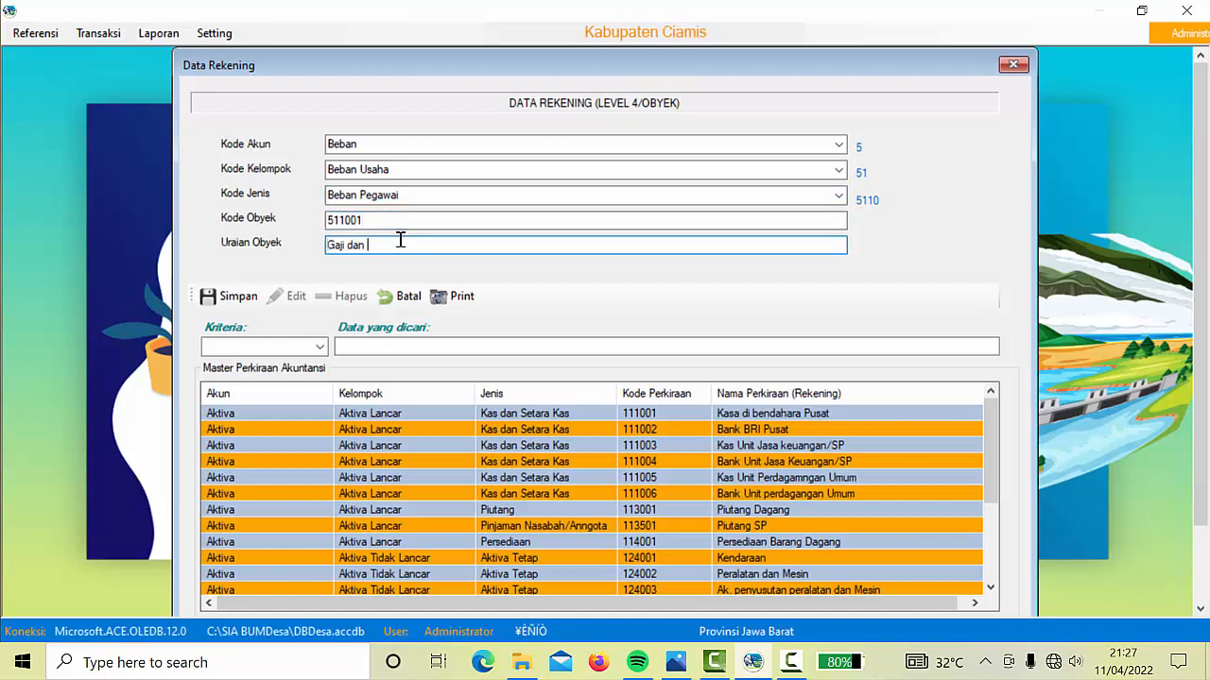
text( Tunjangan)
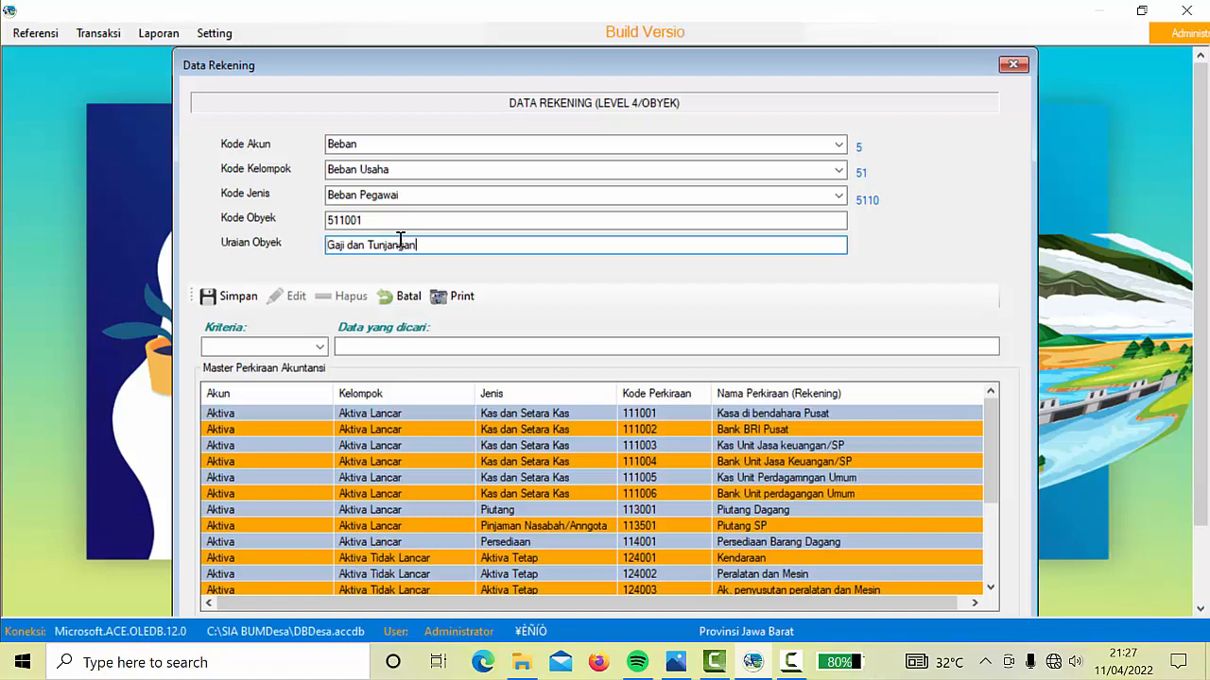
key(BackSpace)
key(BackSpace)
key(BackSpace)
key(BackSpace)
key(BackSpace)
key(BackSpace)
key(BackSpace)
key(BackSpace)
key(BackSpace)
key(BackSpace)
key(BackSpace)
key(BackSpace)
key(BackSpace)
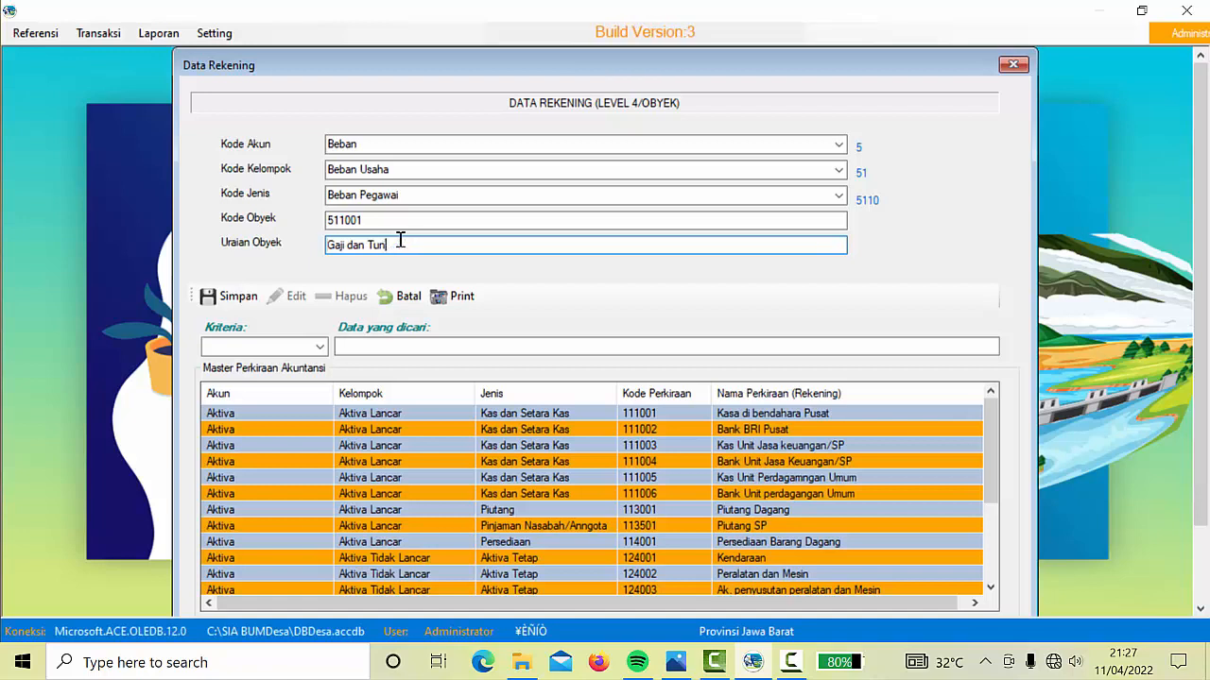
text(beb)
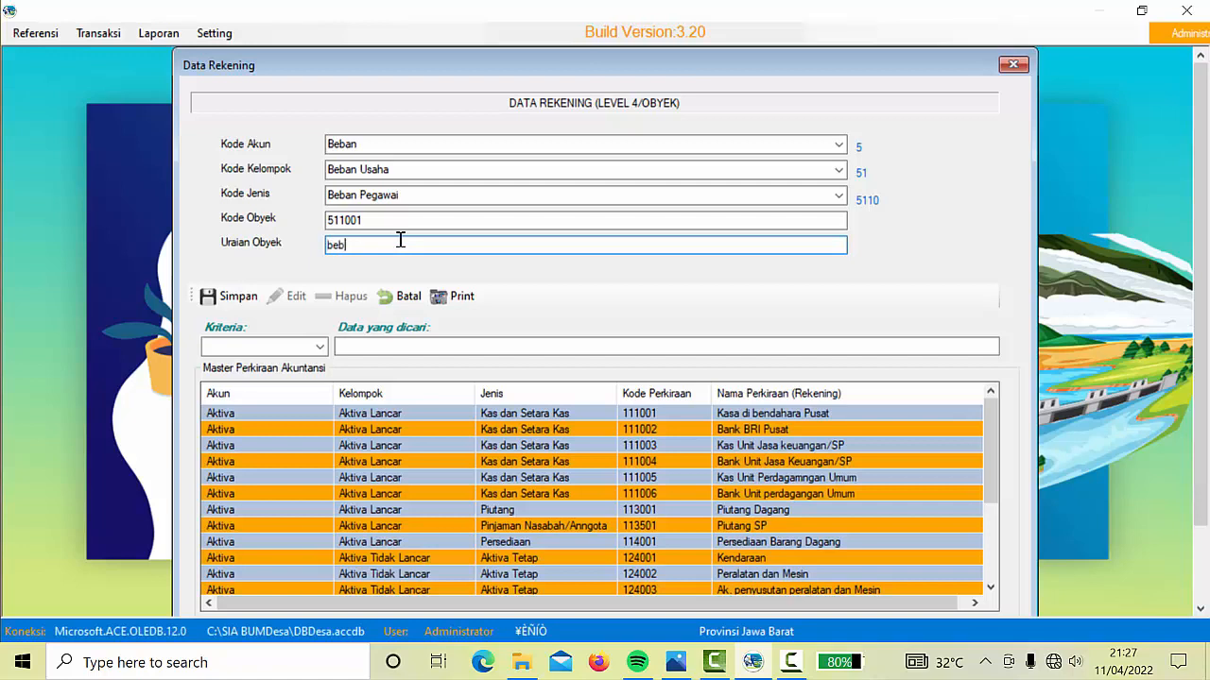
text(an gaji)
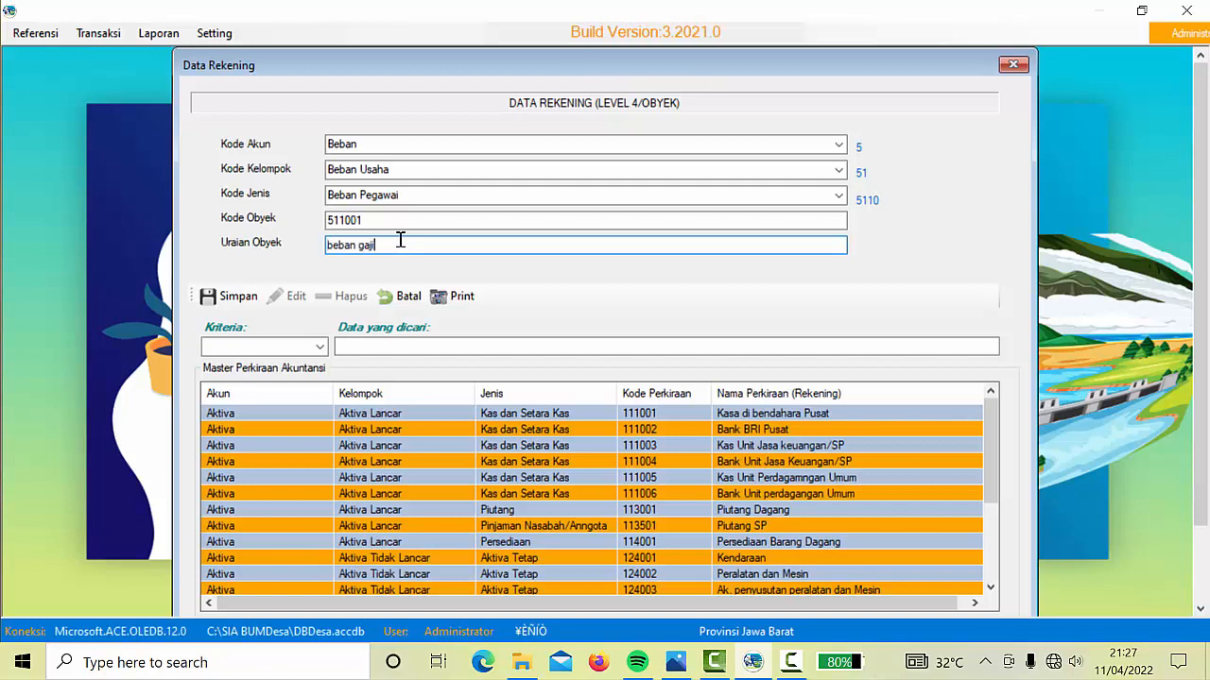
key(BackSpace)
key(BackSpace)
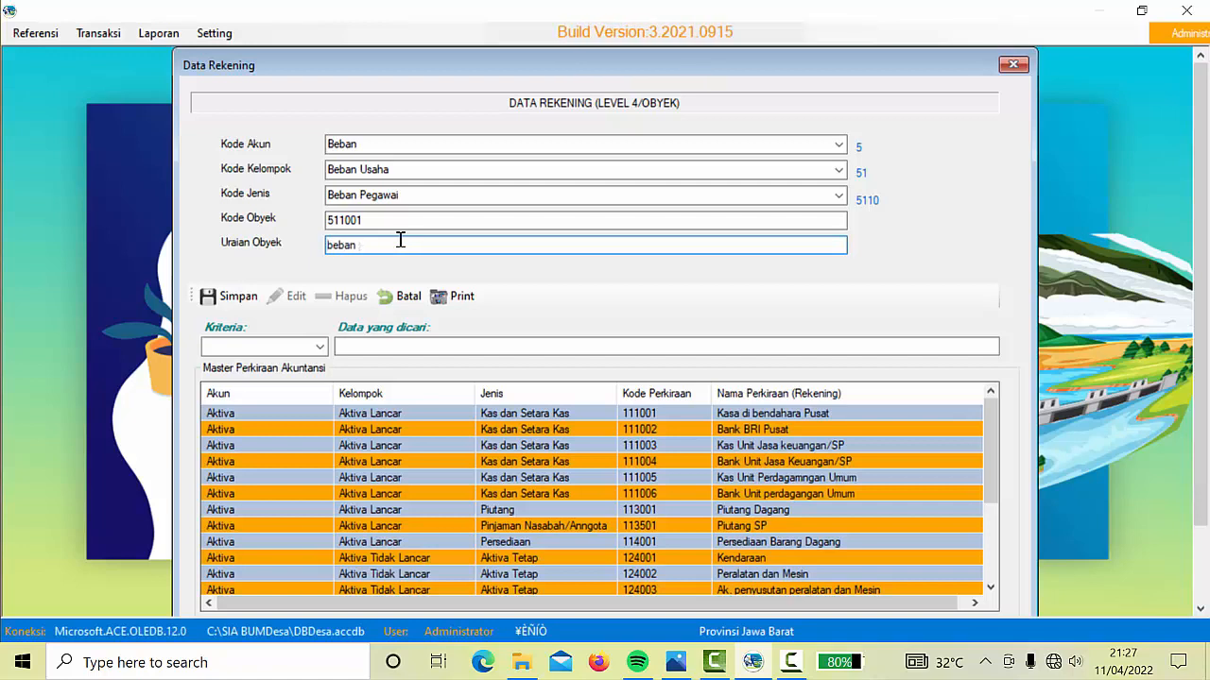
text(Ga)
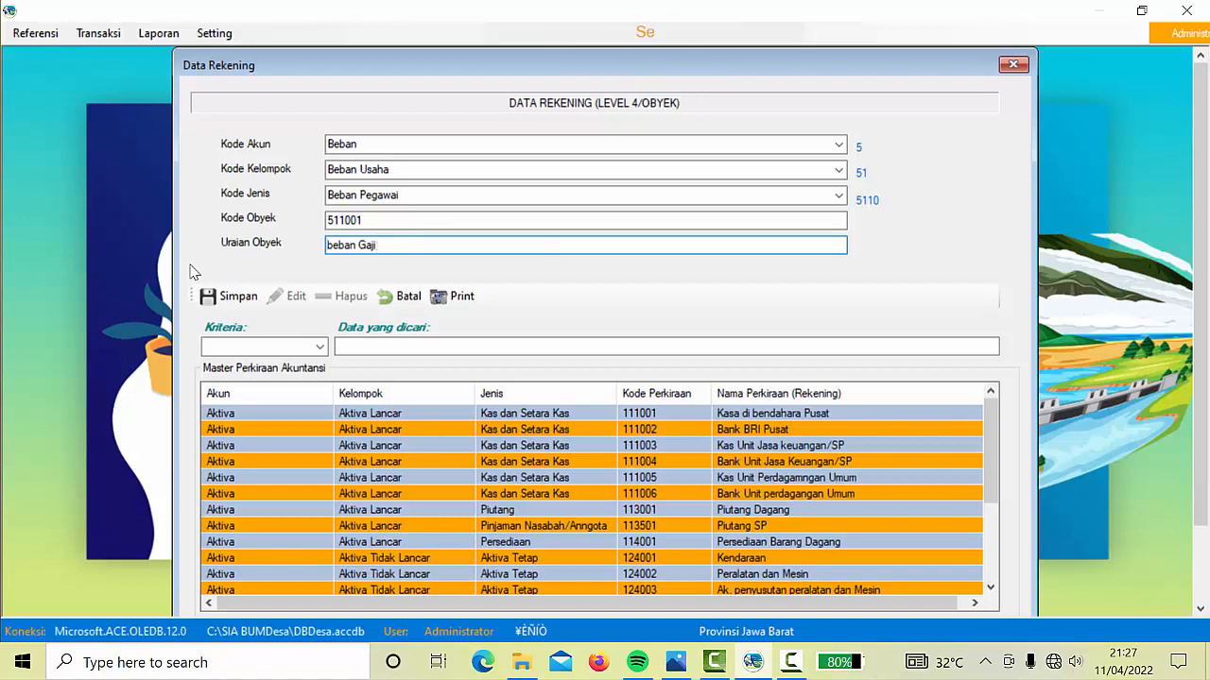
text(ji)
click(216, 296)
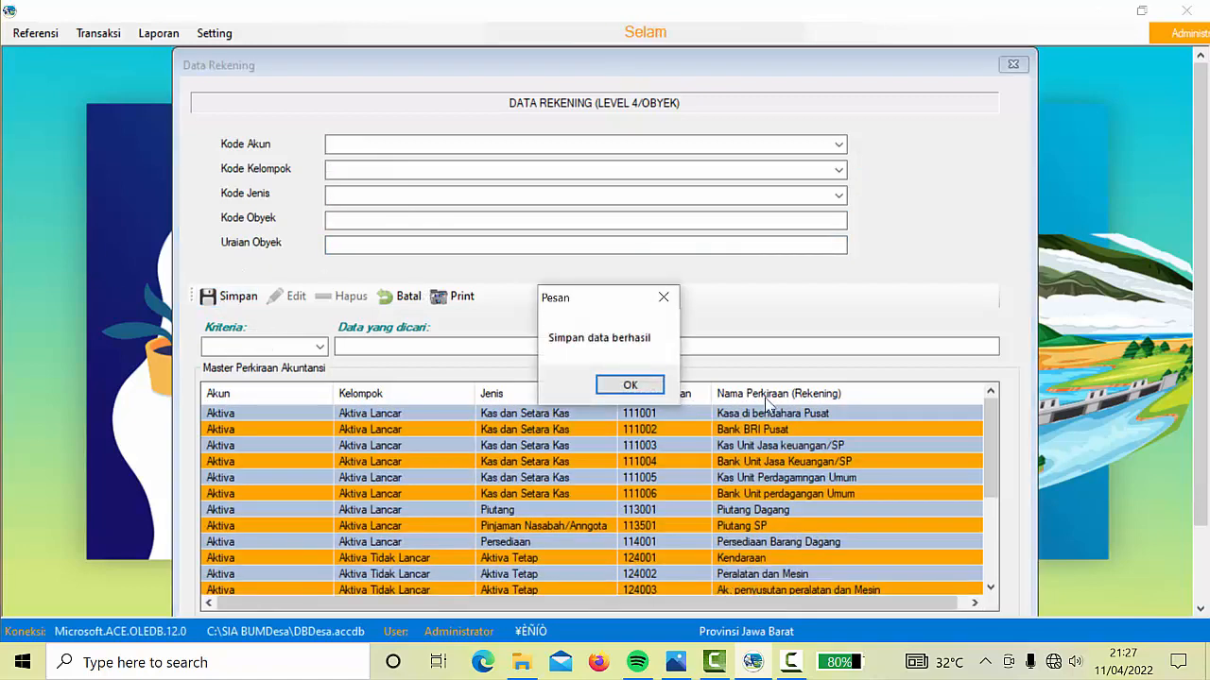
Change account 511001's description from 'beban Gaji' to 'Beban Gaji' and save the edit
click(649, 389)
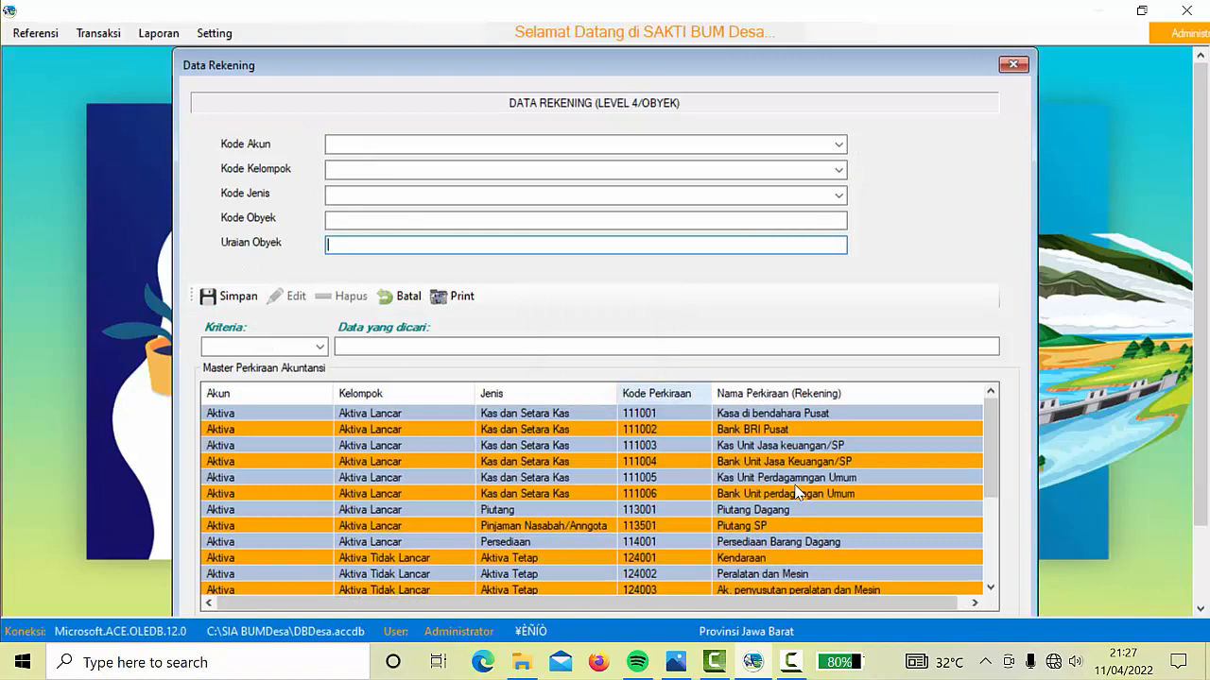
click(771, 556)
key(Down)
key(Down)
key(Down)
key(Down)
key(Down)
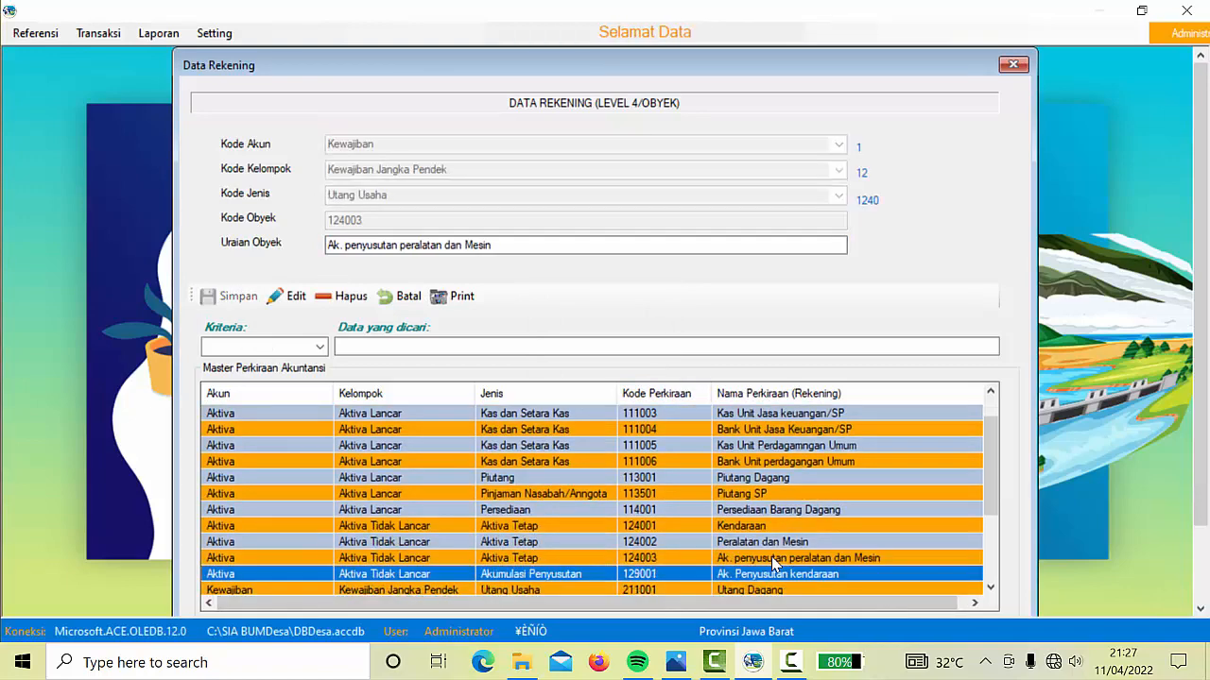
key(Down)
key(Down)
key(Down)
key(Down)
key(Down)
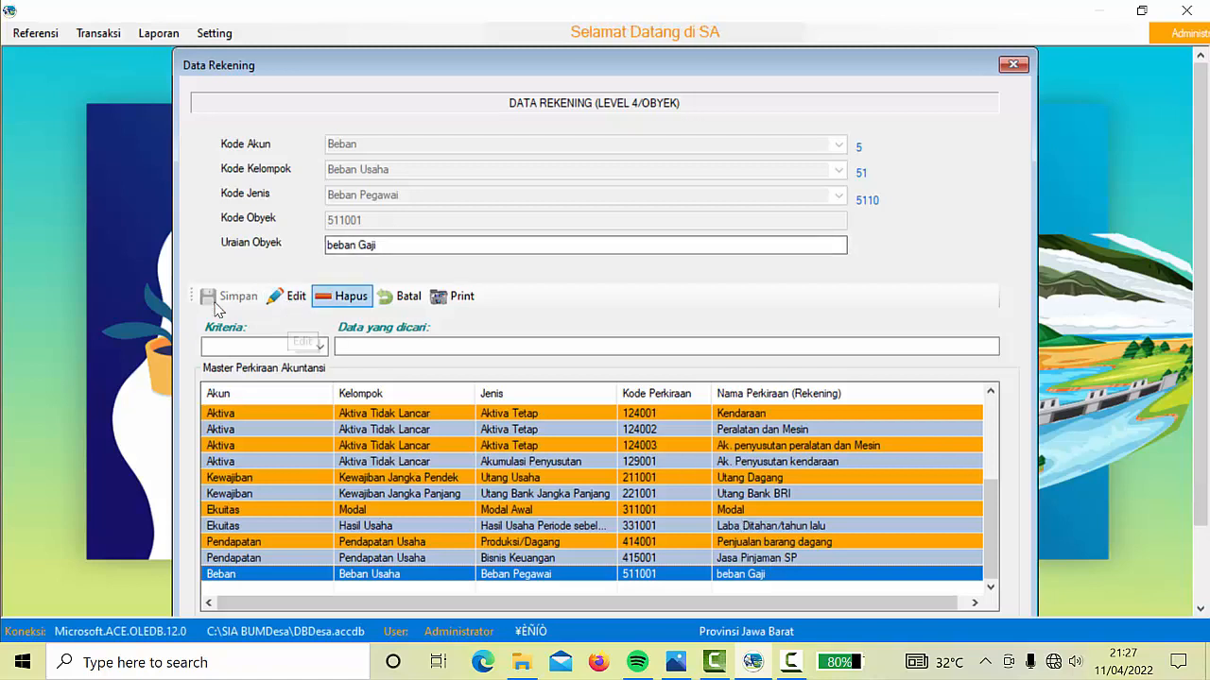
click(355, 246)
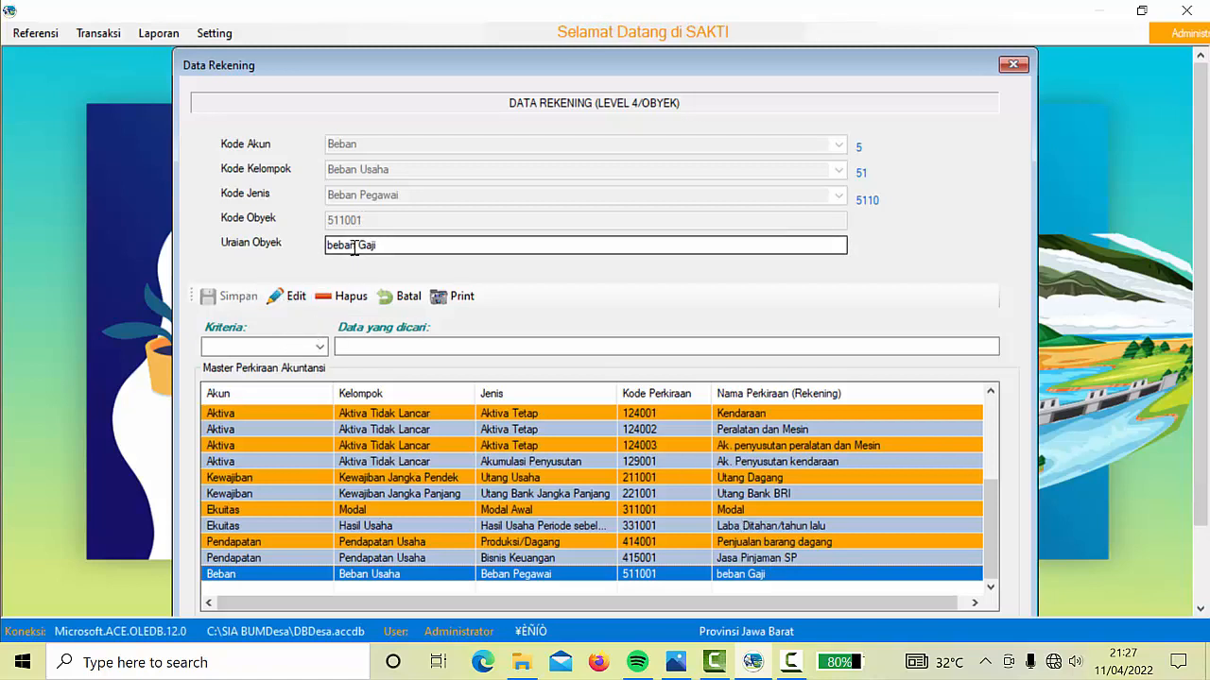
click(331, 246)
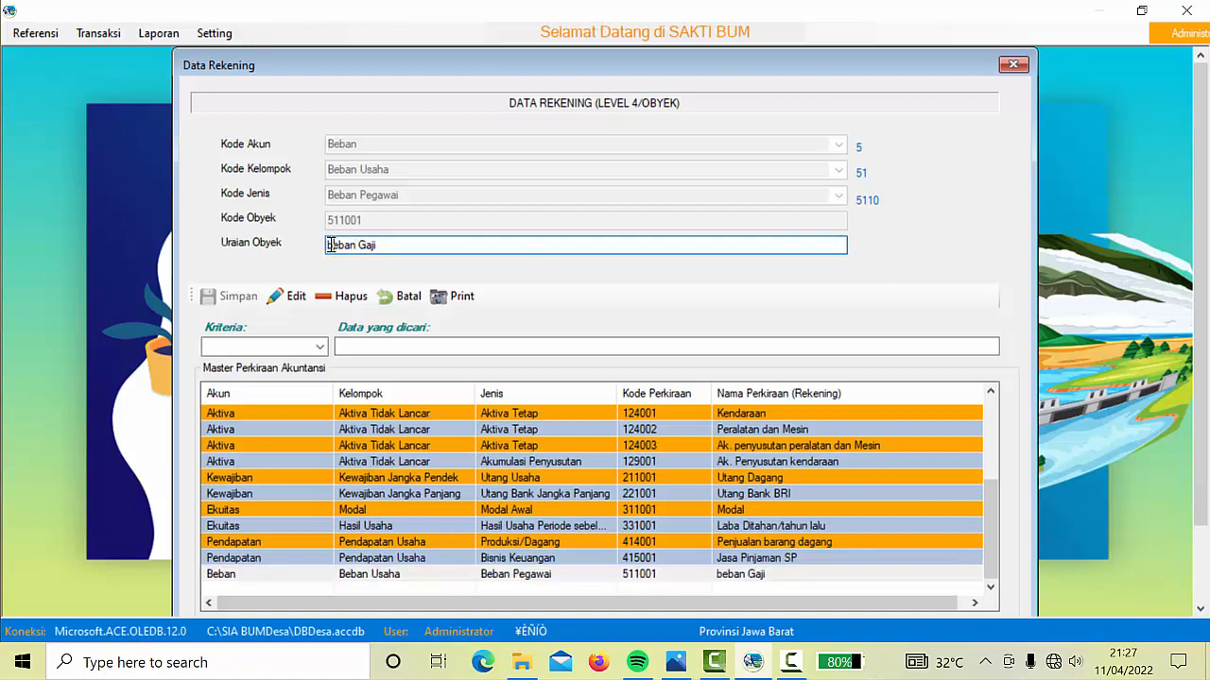
text(B)
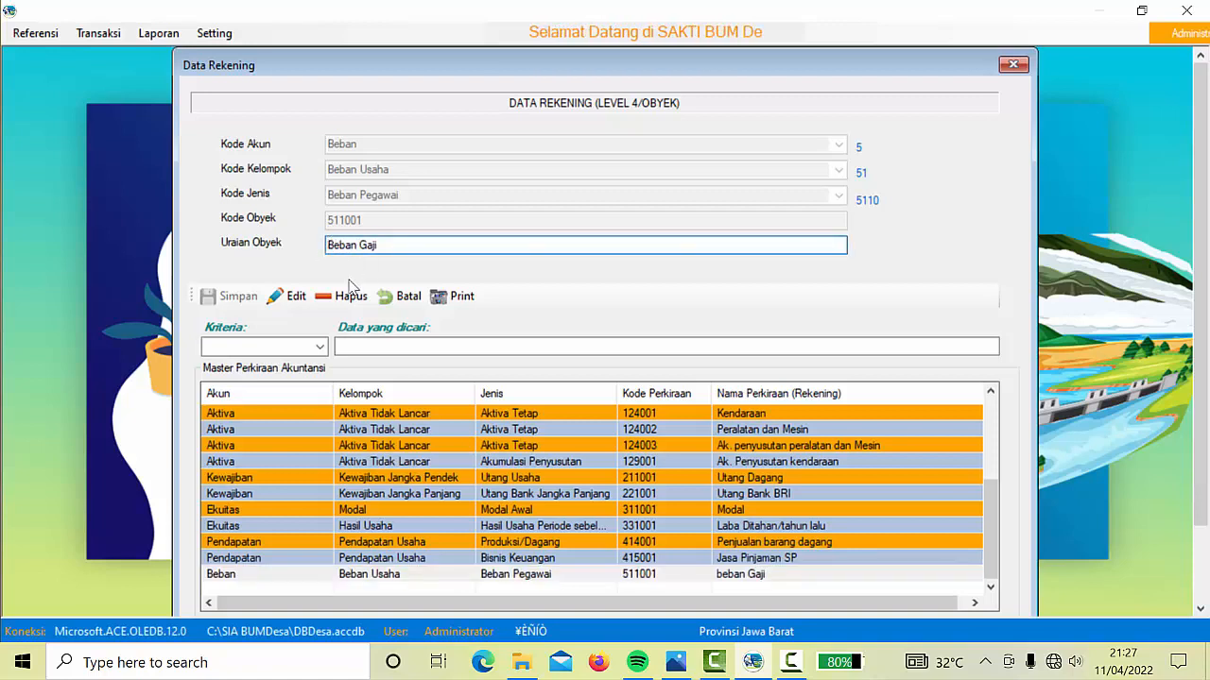
click(291, 300)
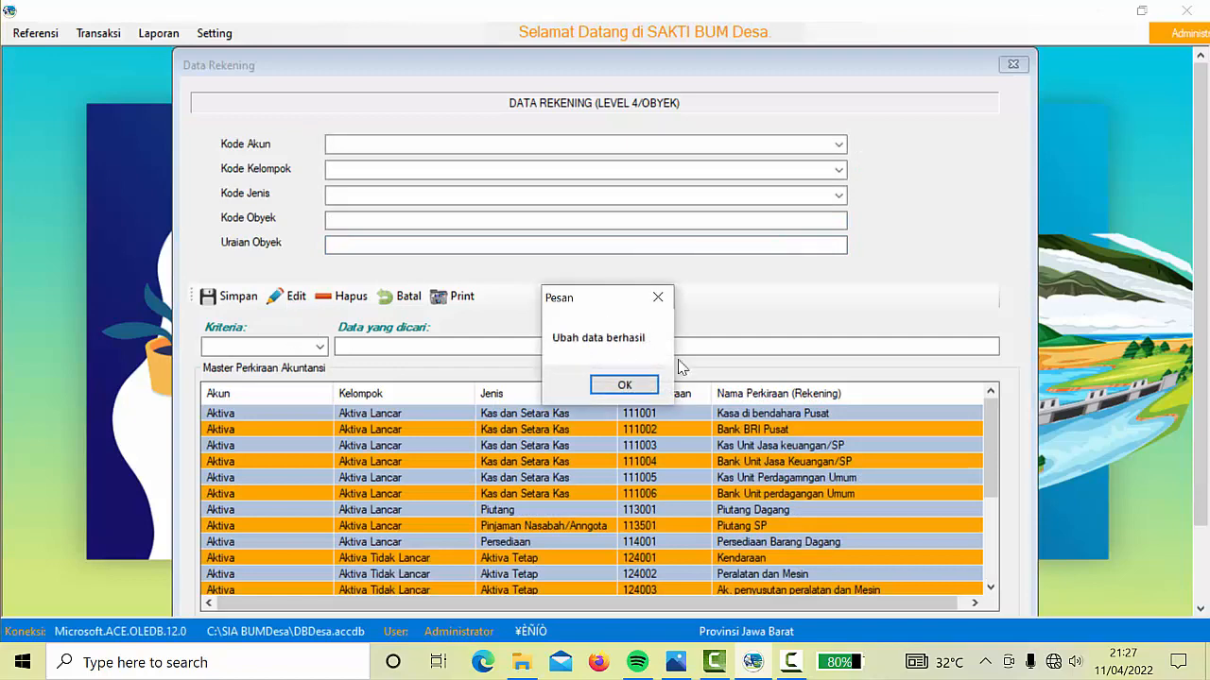
click(627, 388)
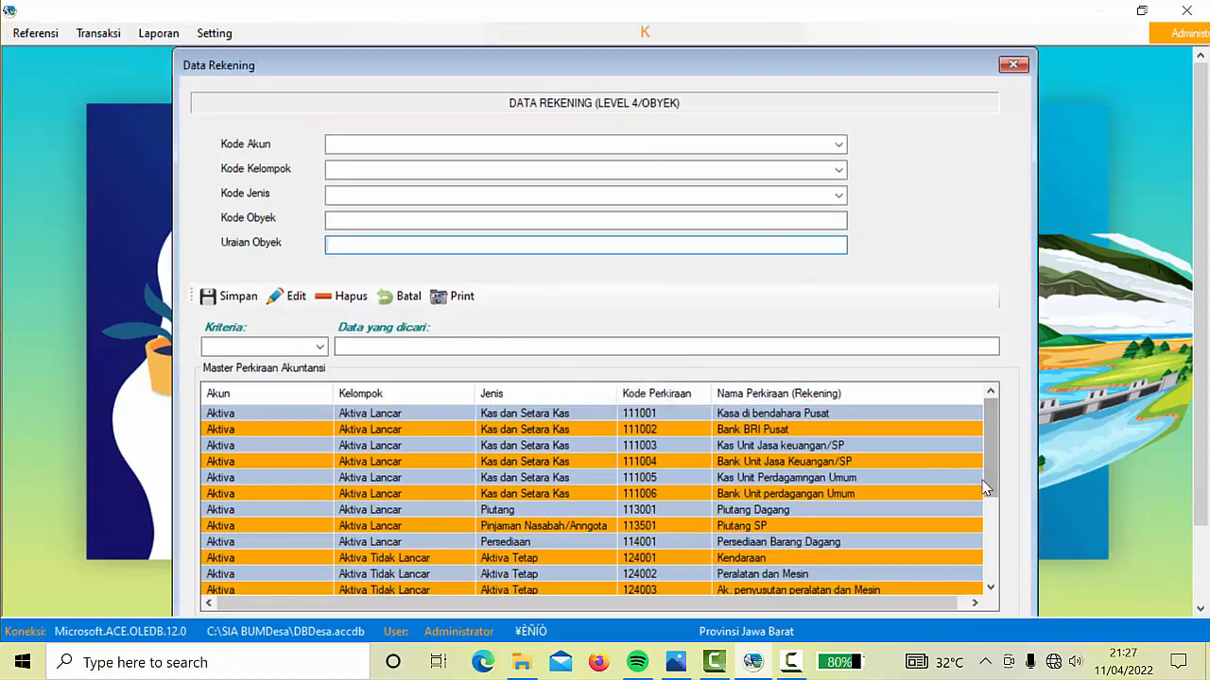
scroll(1000, 479, down, 3)
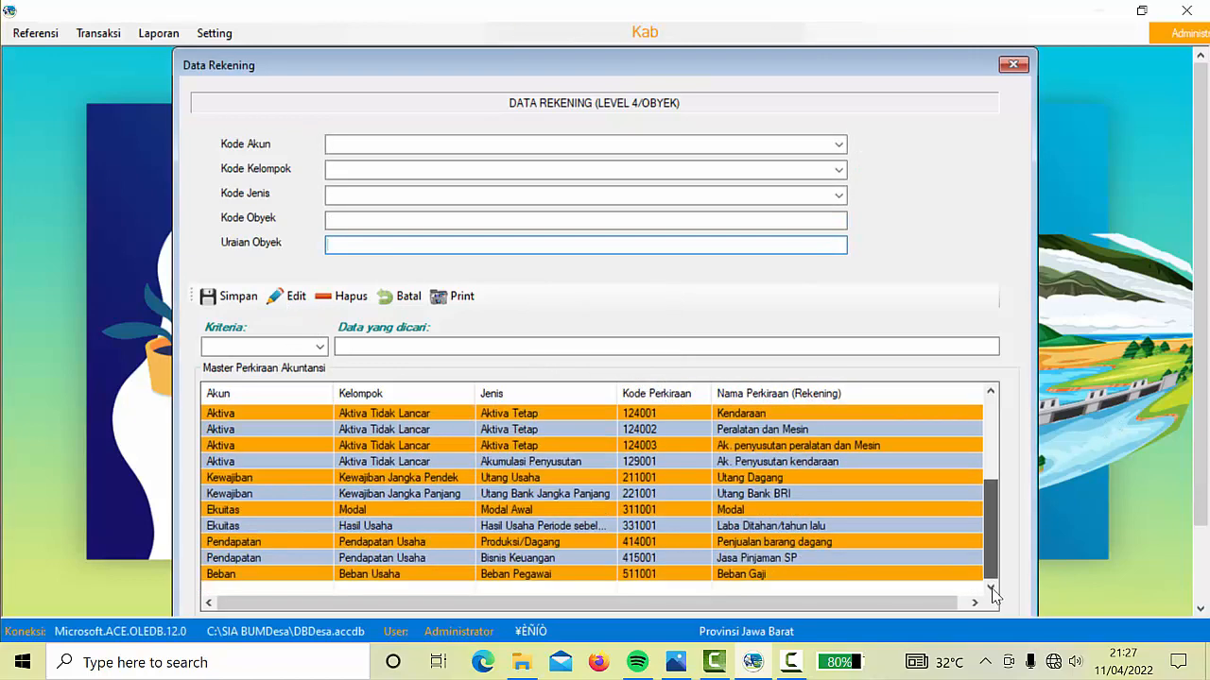
click(765, 576)
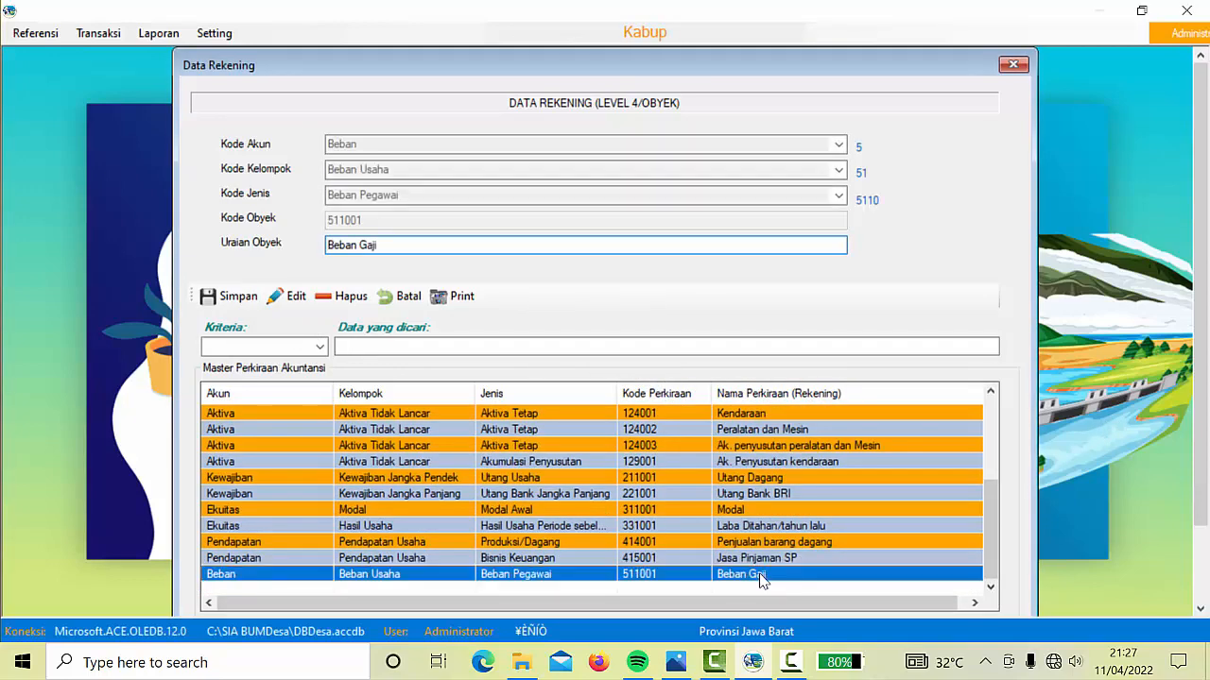
click(403, 297)
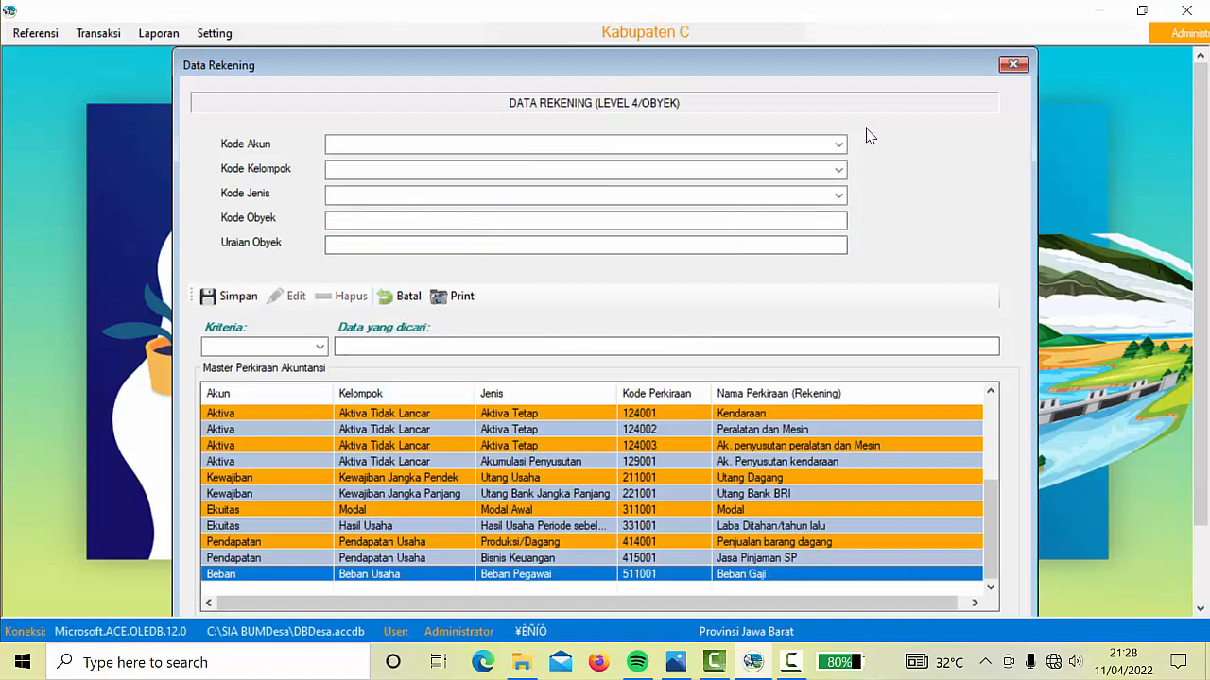
Save account 514001 'Transport' under Beban, Beban Usaha, Beban Umum dan Administrasi
click(838, 143)
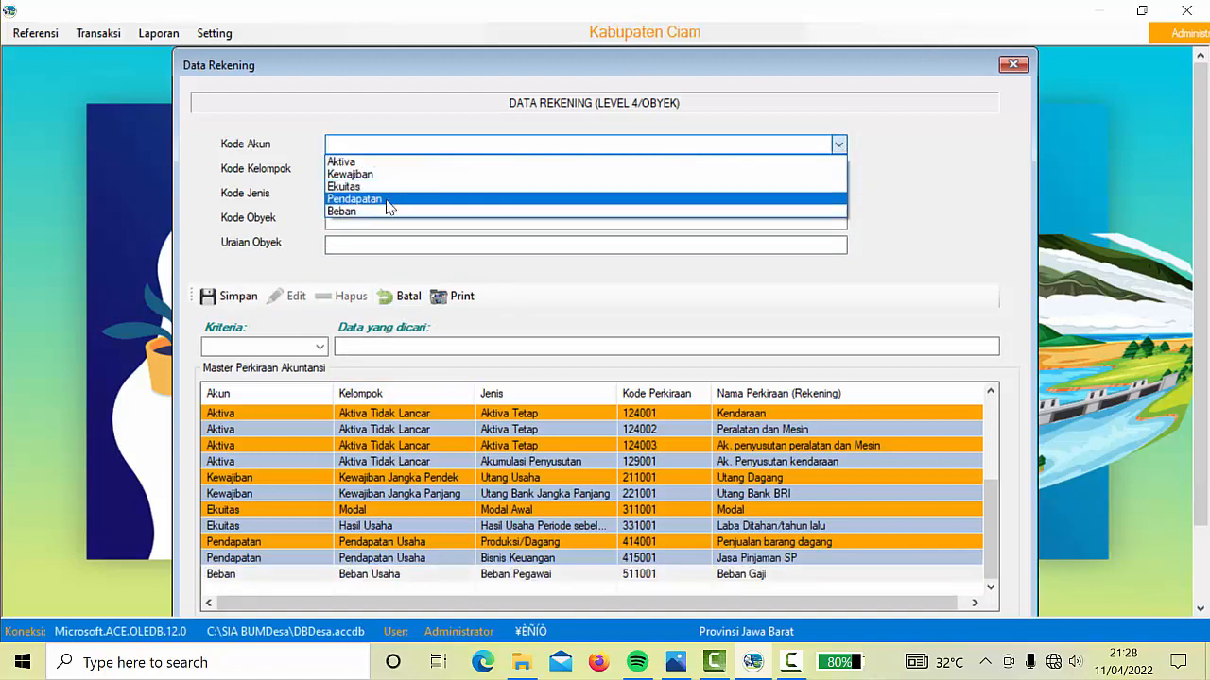
click(368, 211)
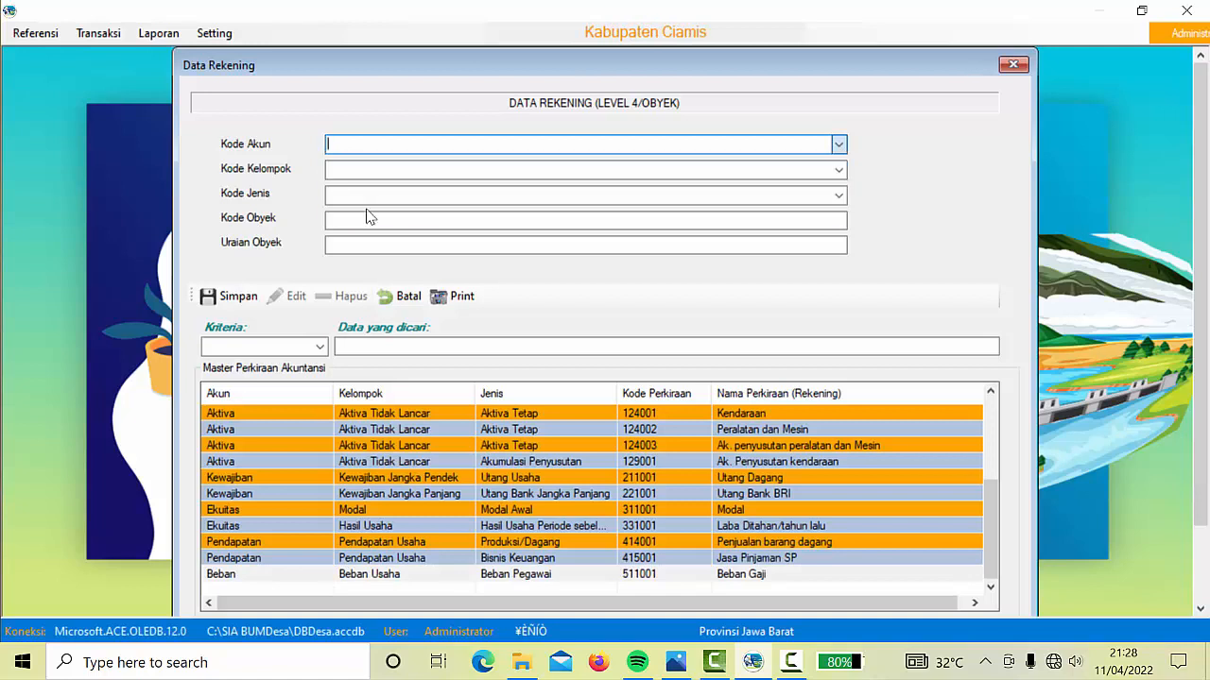
click(839, 173)
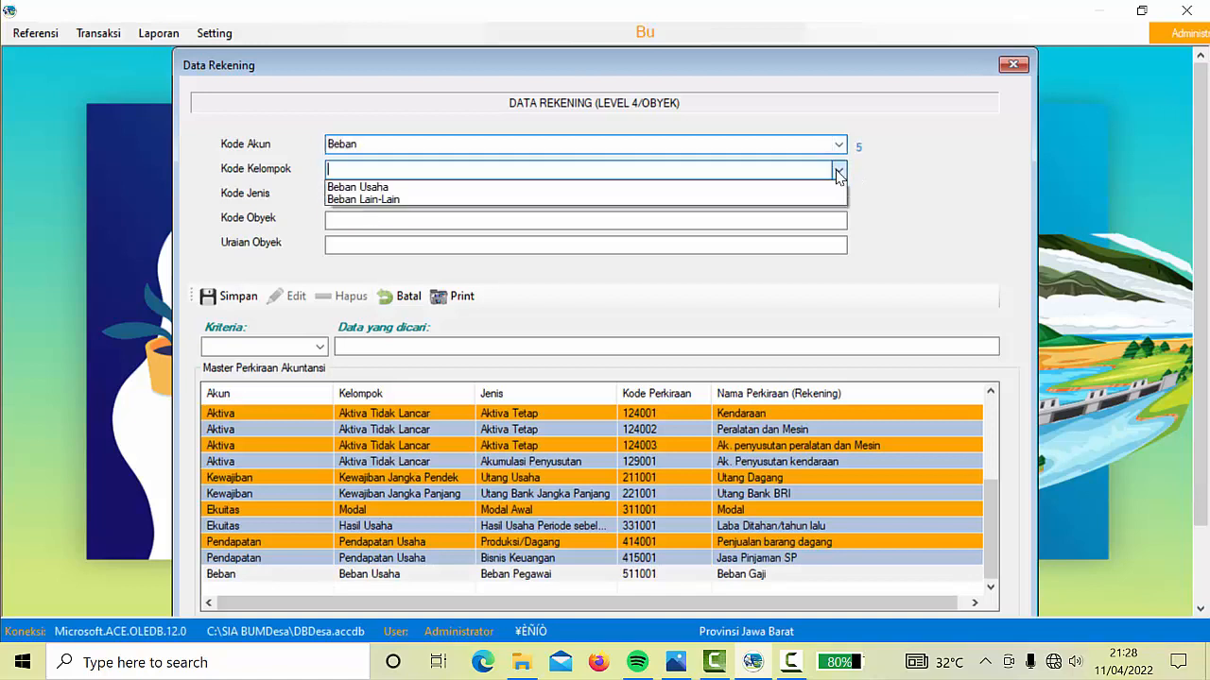
click(460, 197)
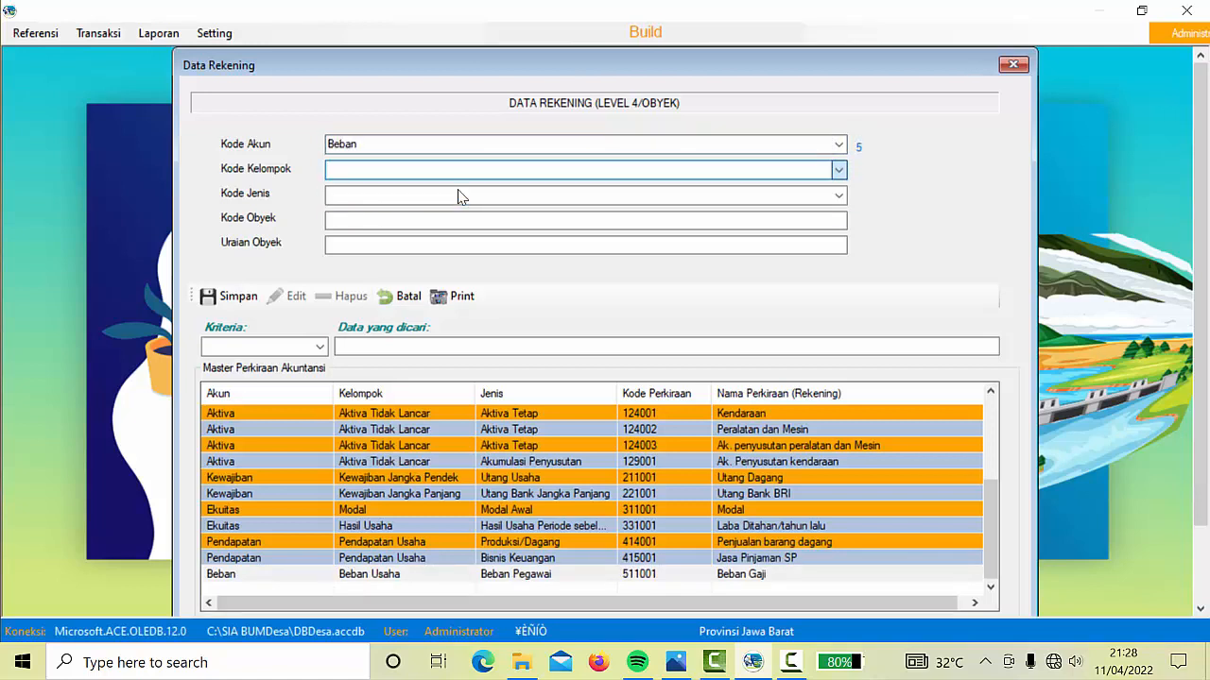
click(838, 197)
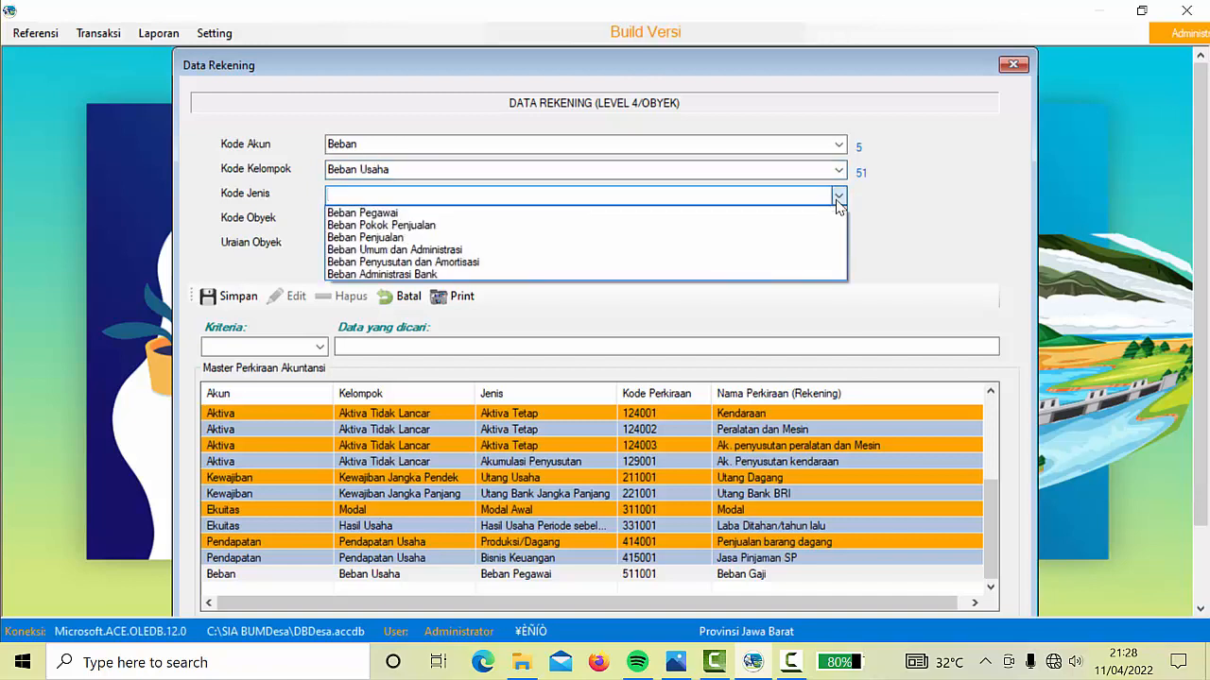
click(452, 251)
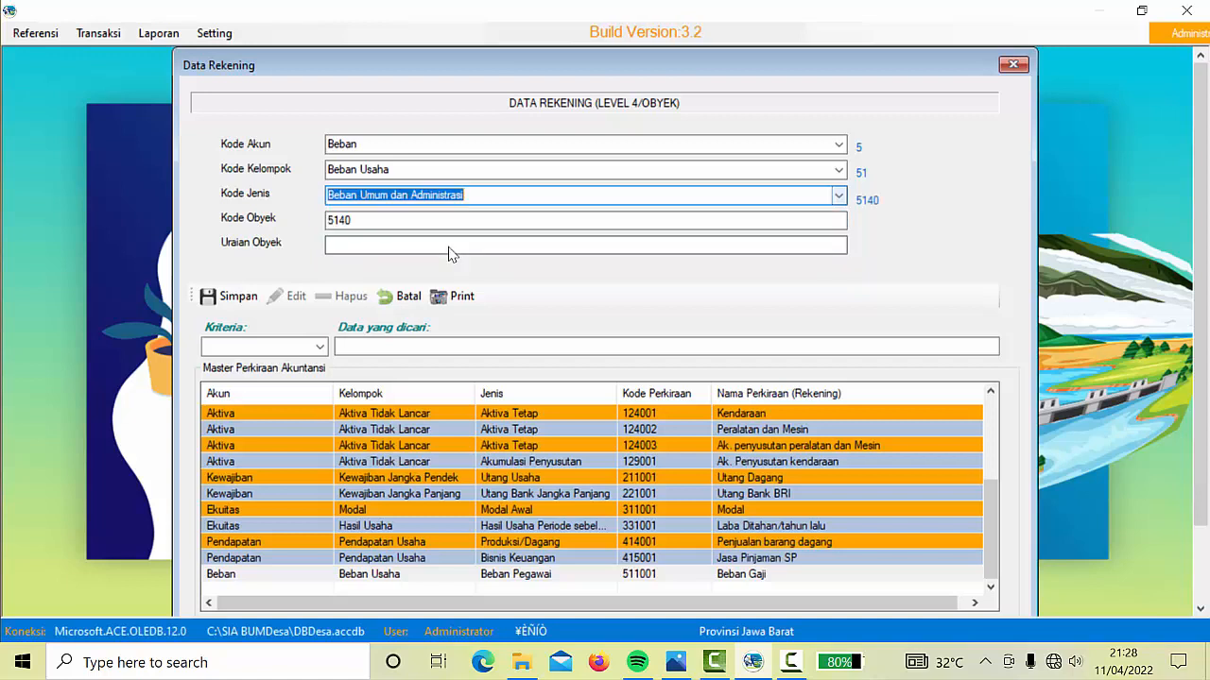
click(406, 218)
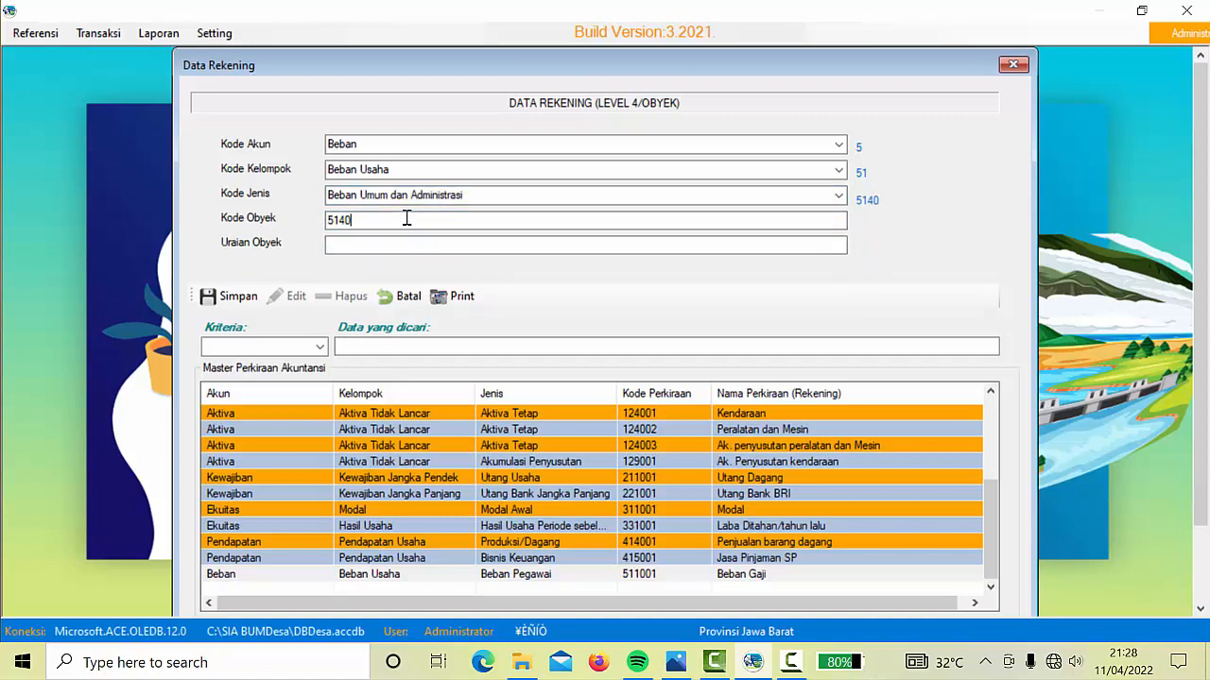
text(01)
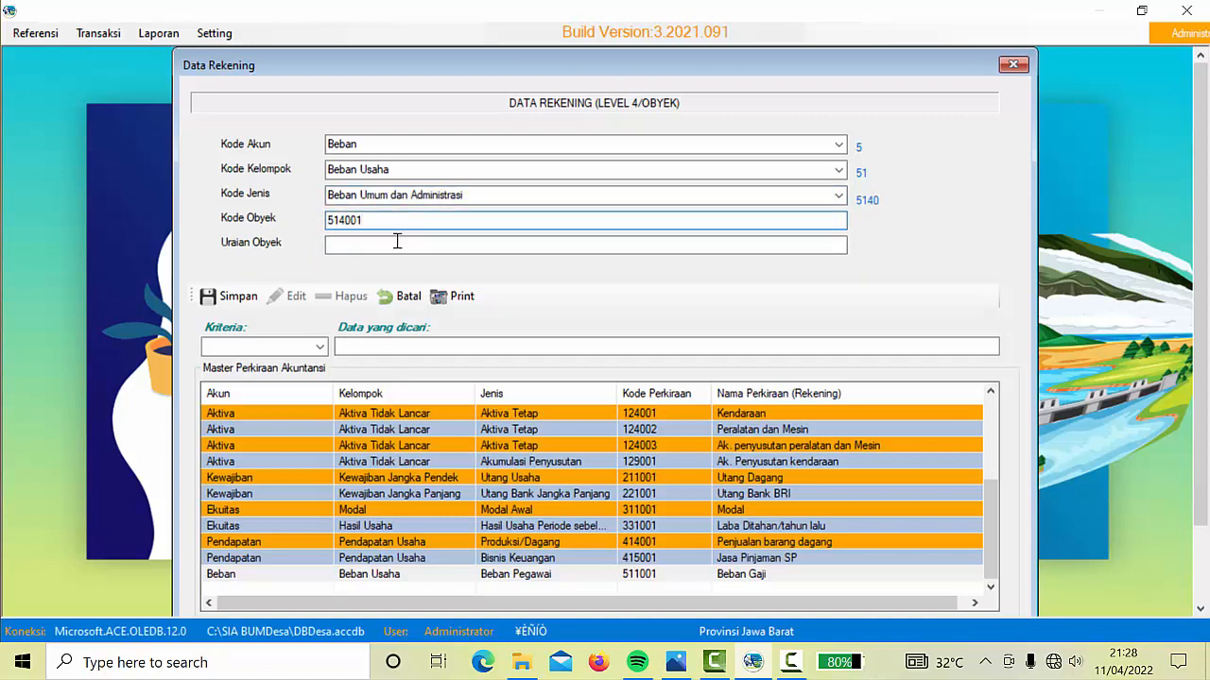
click(396, 244)
text(Transport)
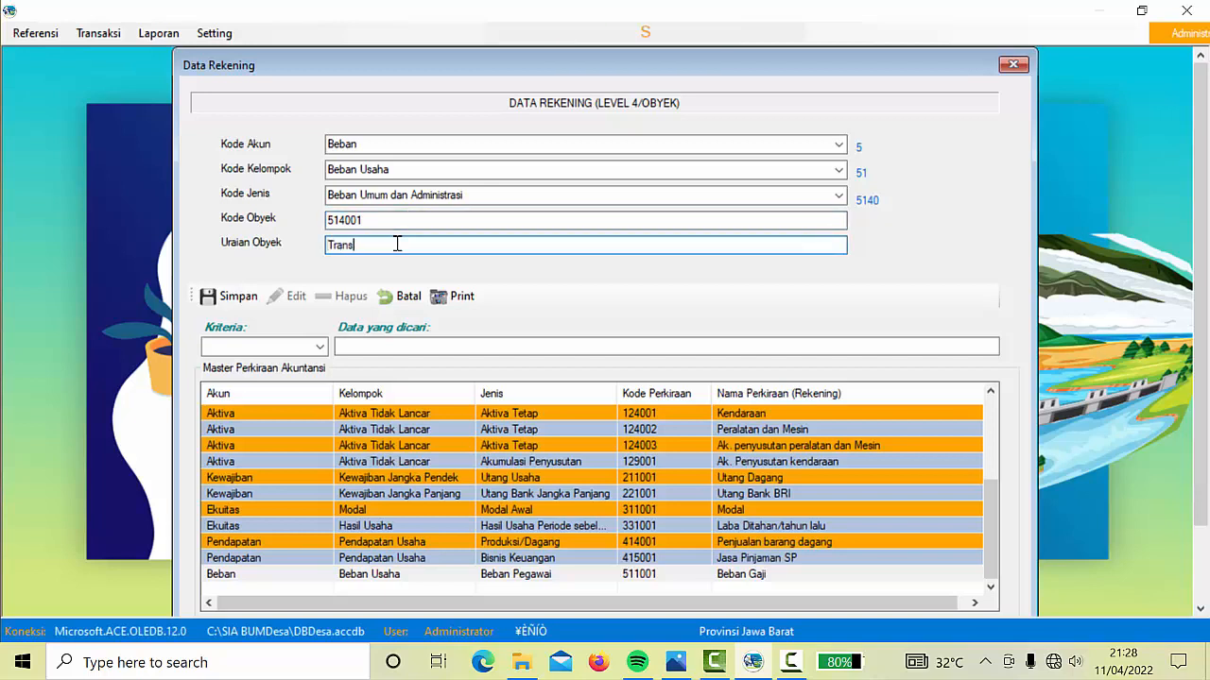
click(248, 298)
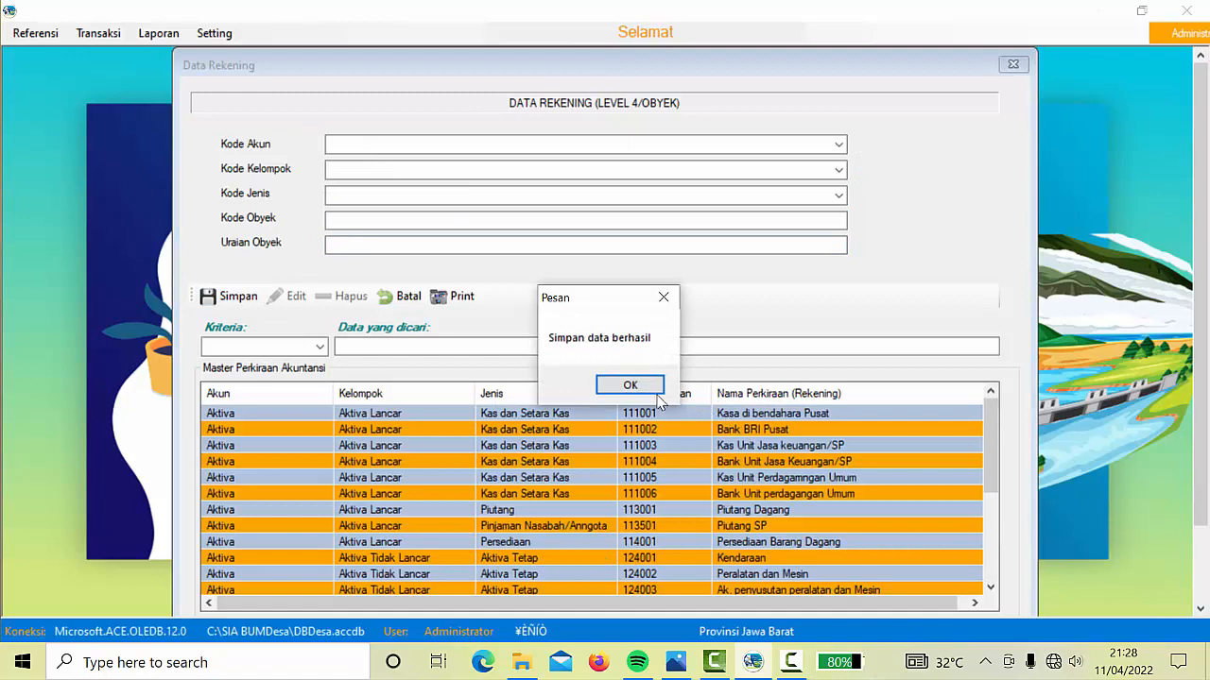
click(637, 385)
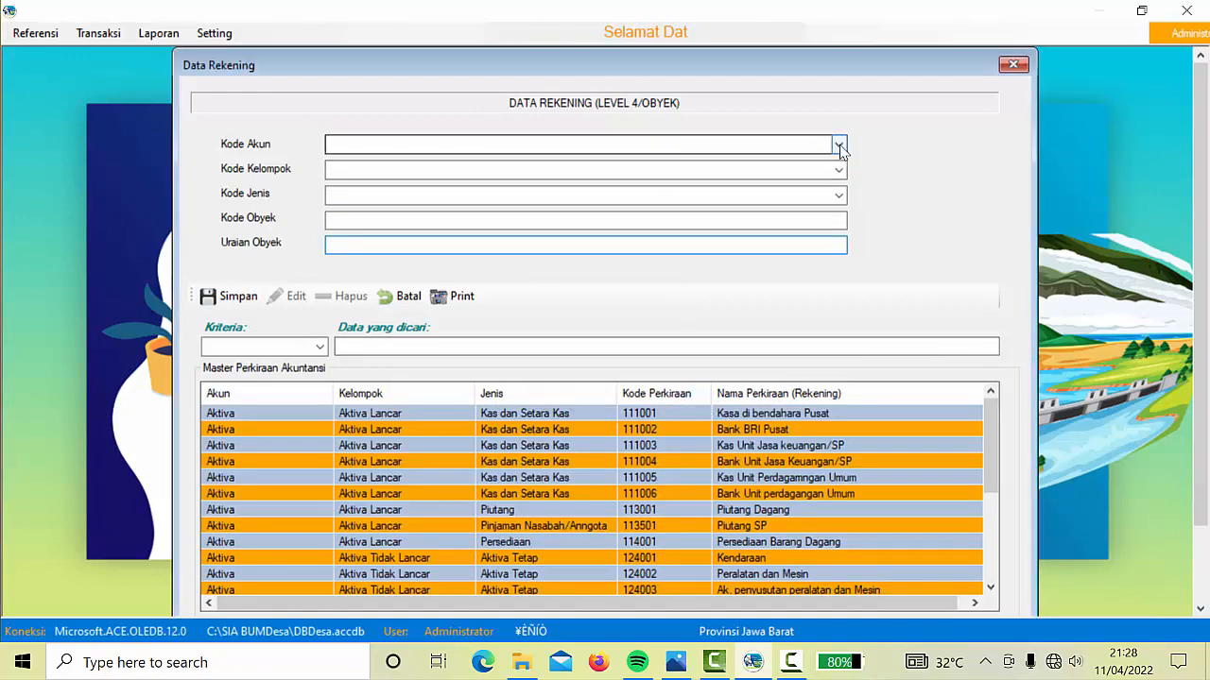
Save account 512001 'HPP barang dagang' under Beban, Beban Usaha, Beban Pokok Penjualan
click(838, 145)
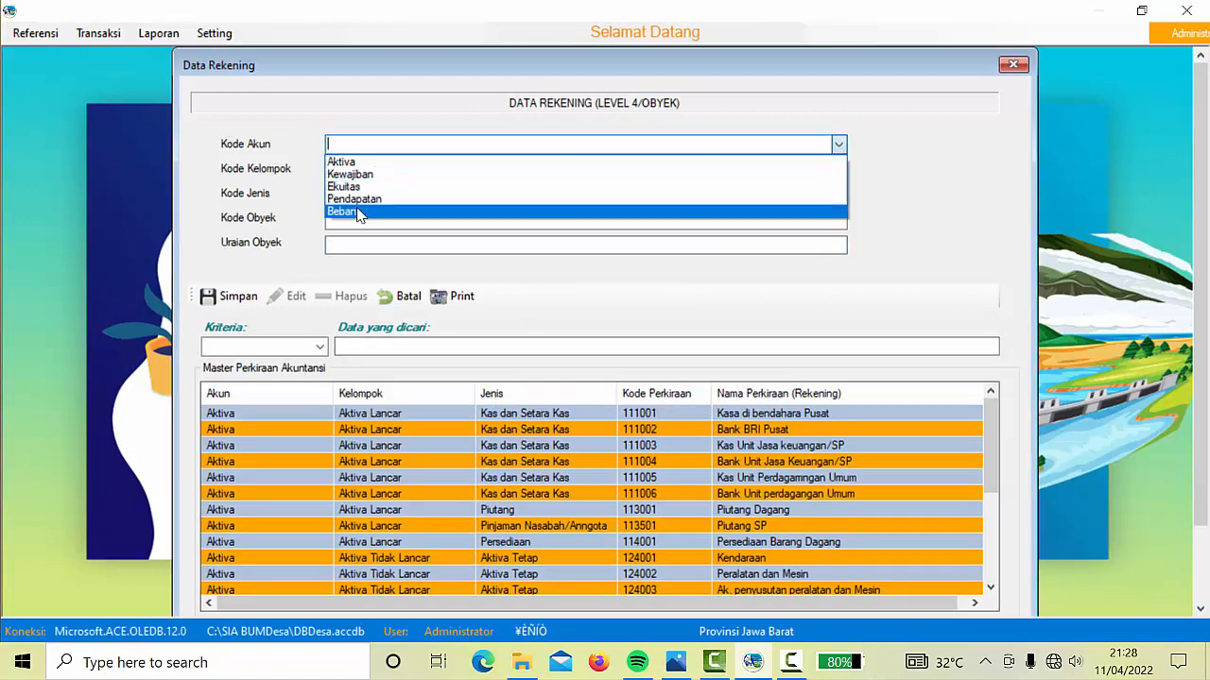
click(357, 212)
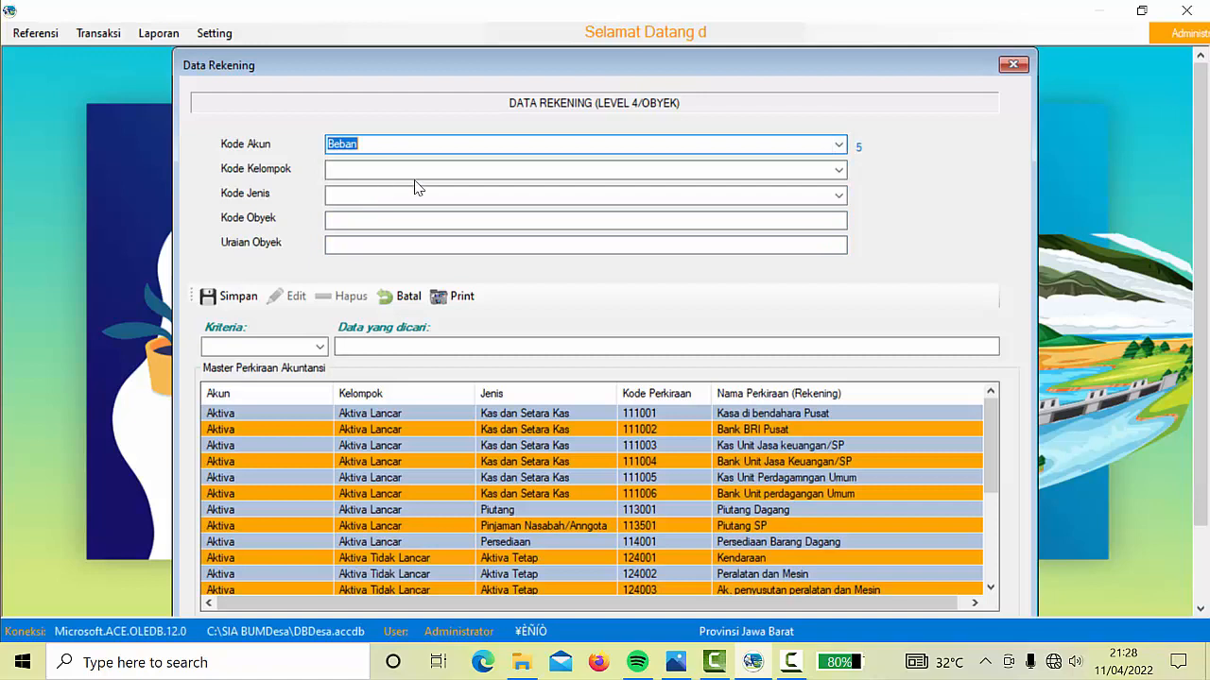
click(838, 170)
click(518, 190)
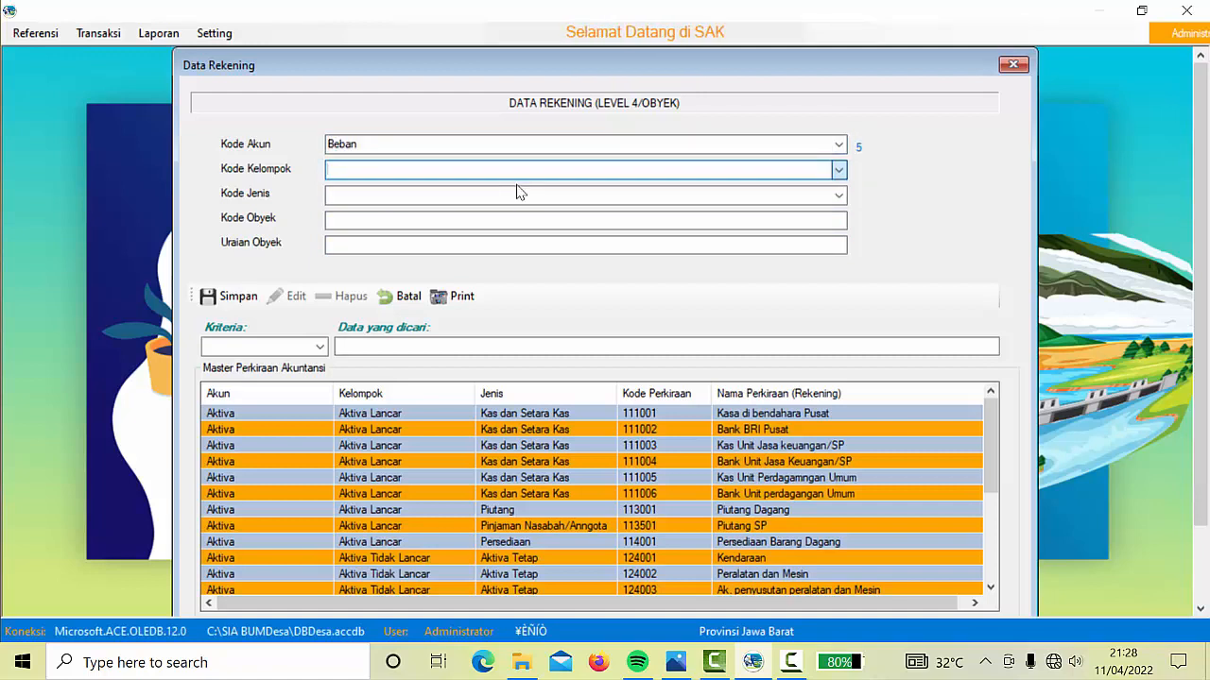
click(838, 194)
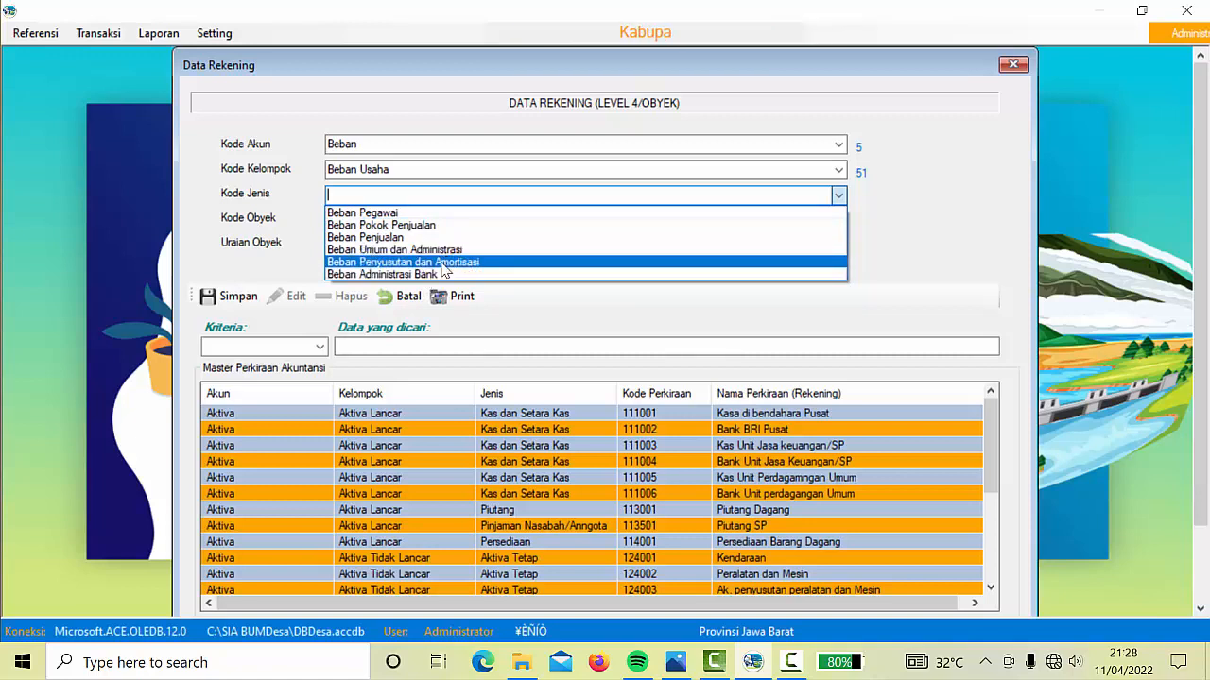
click(413, 226)
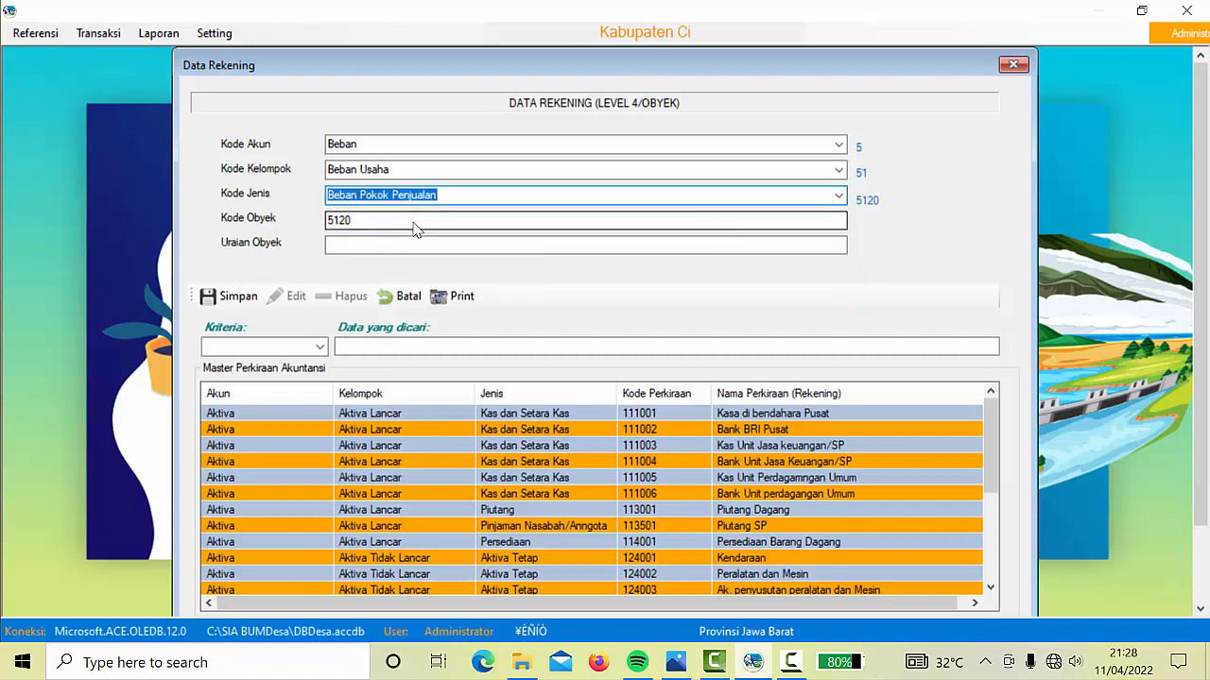
click(414, 222)
text(01)
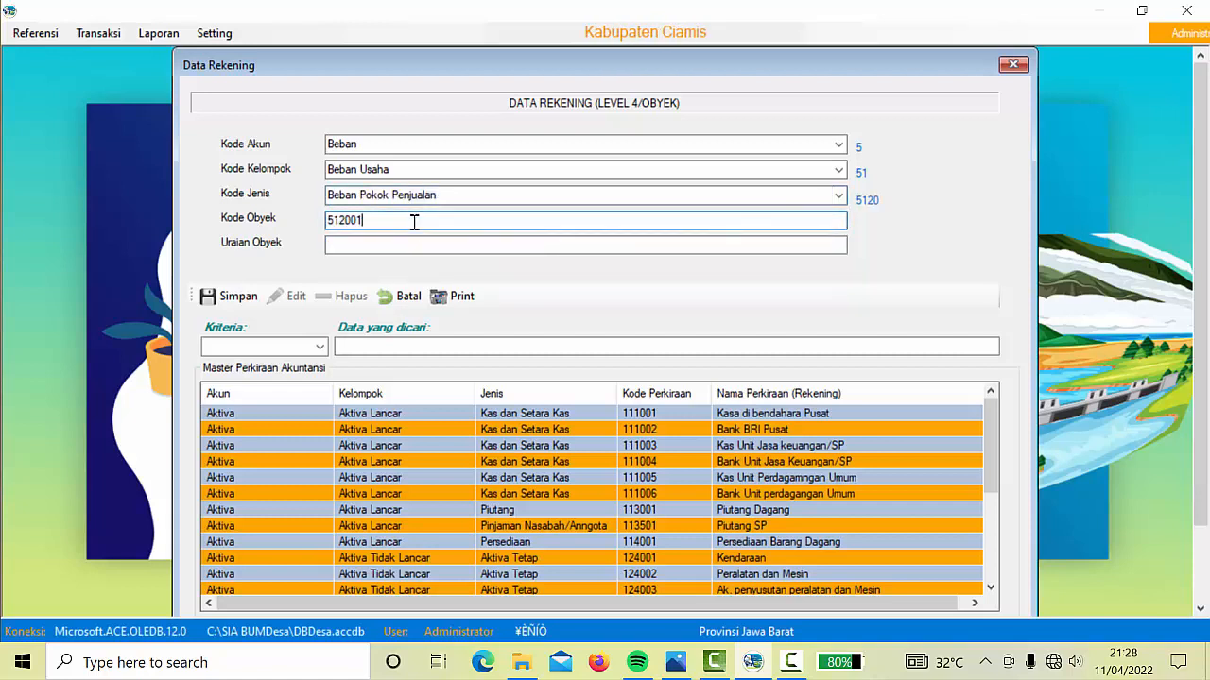
click(402, 247)
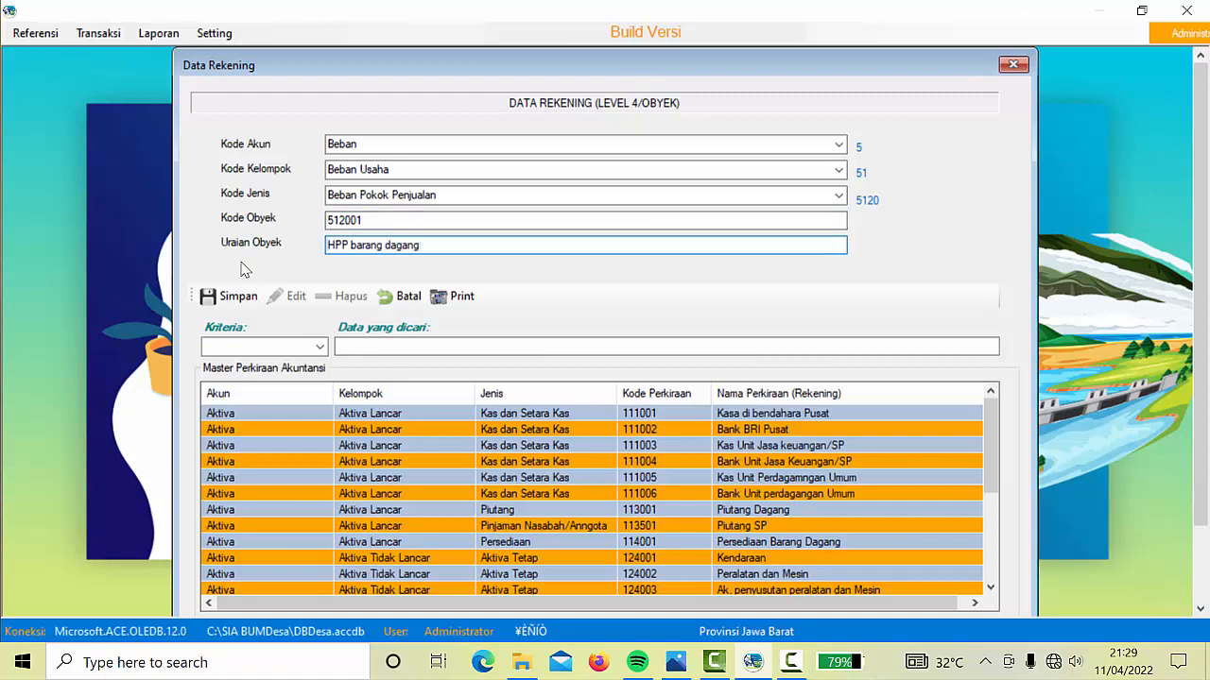
text(HPP barang dagang)
click(233, 296)
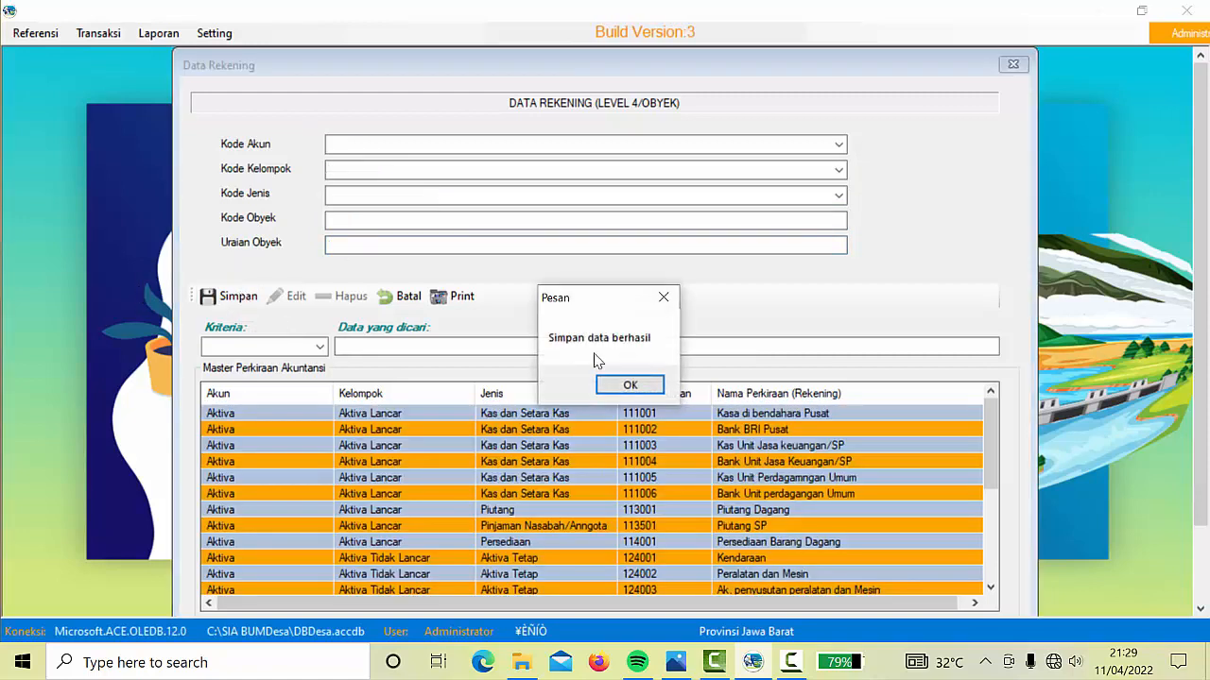
Fill in 'ATK dan penggandaan' under Beban Usaha, Beban Umum dan Administrasi with code 514001
click(628, 386)
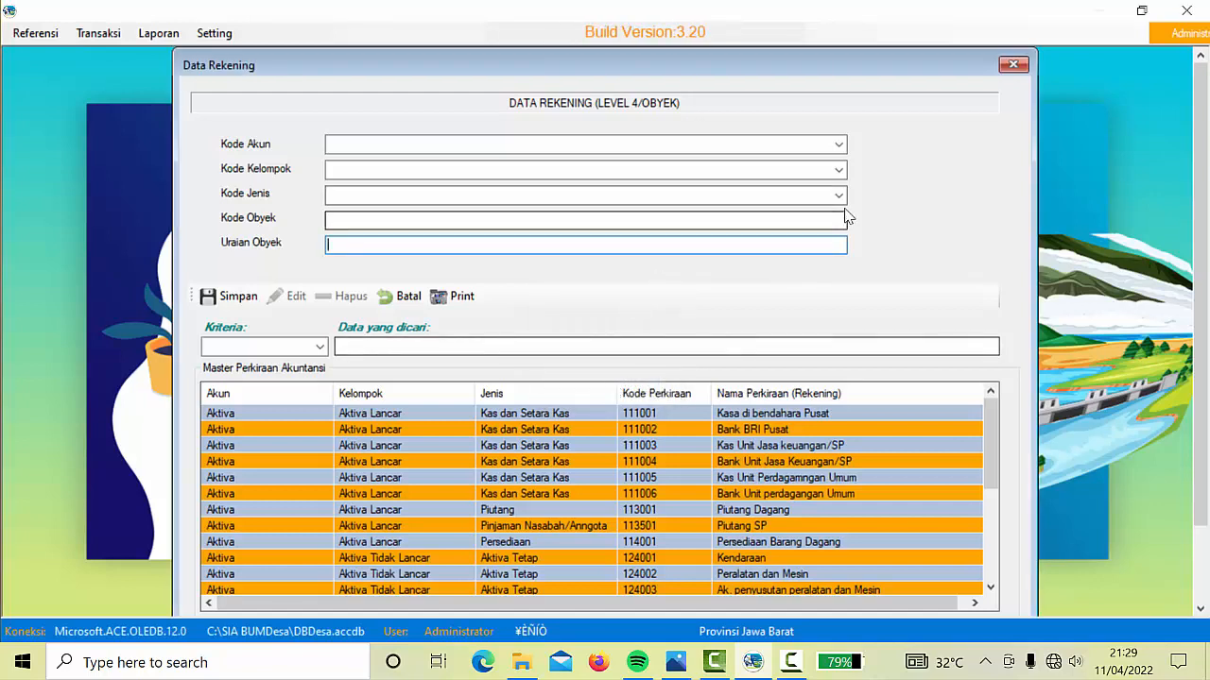
click(839, 144)
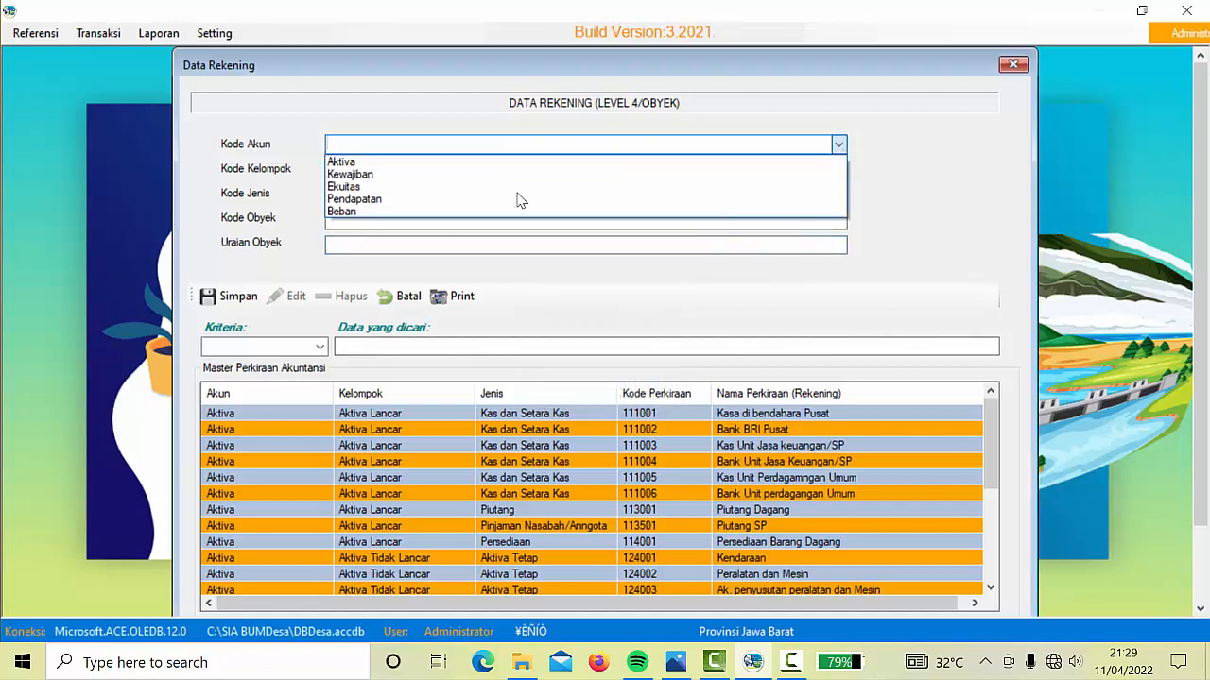
click(395, 212)
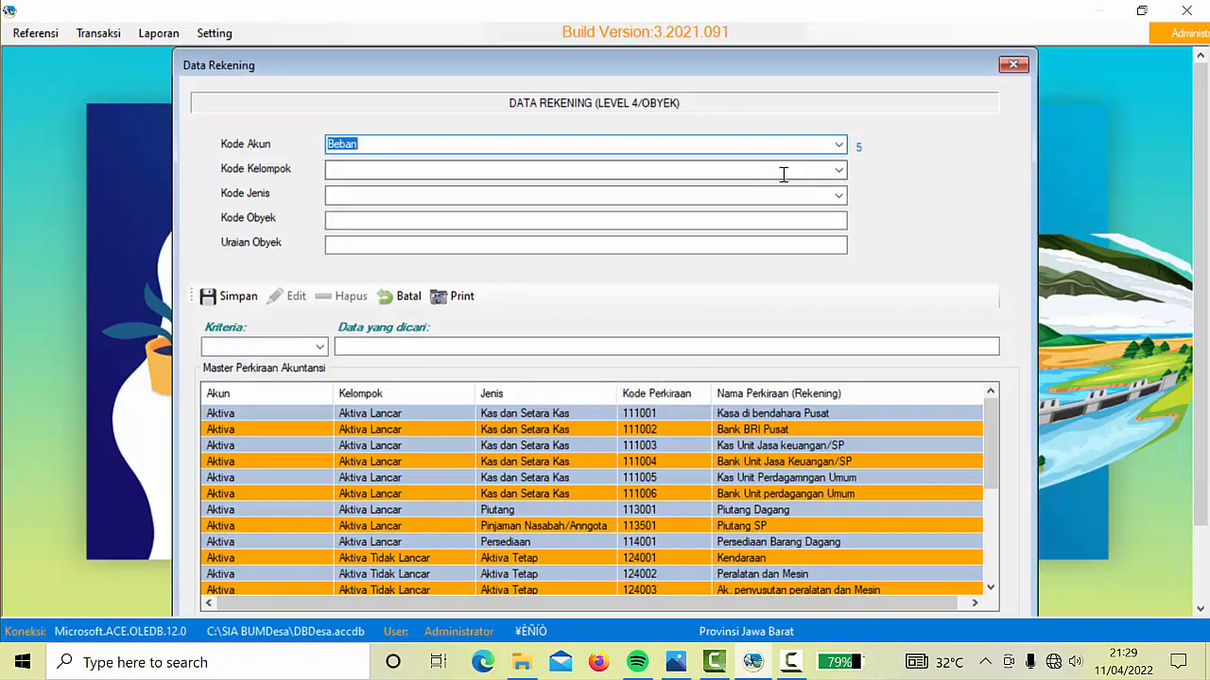
click(840, 170)
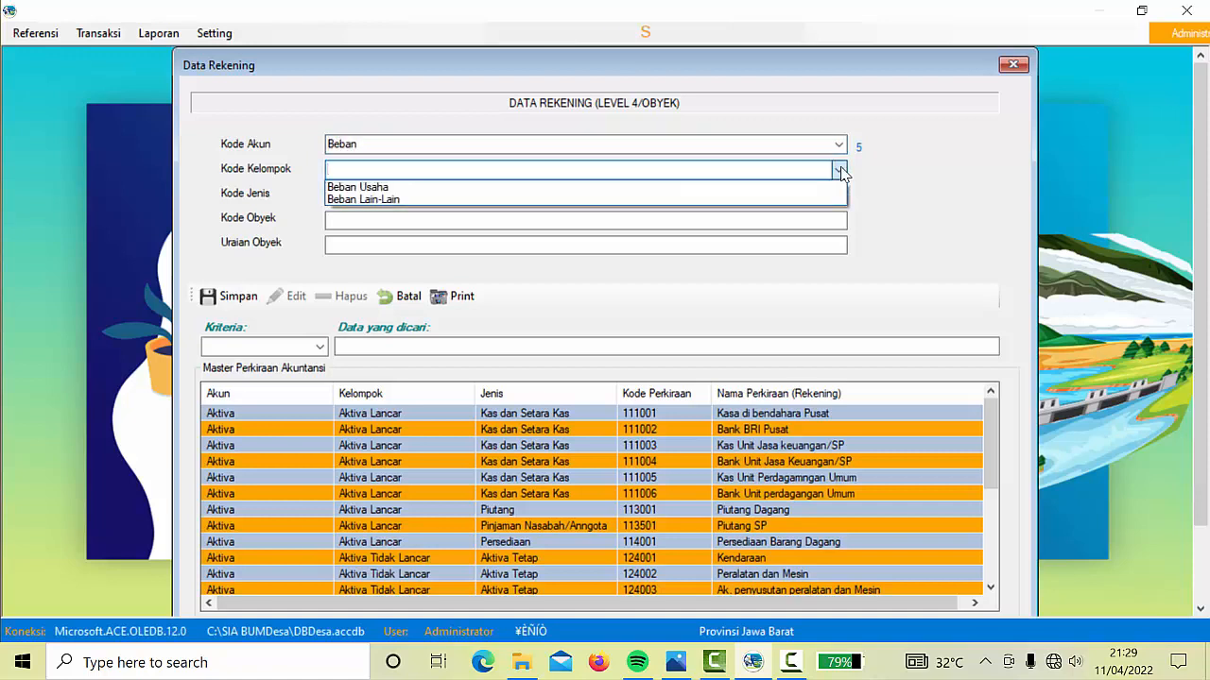
click(407, 188)
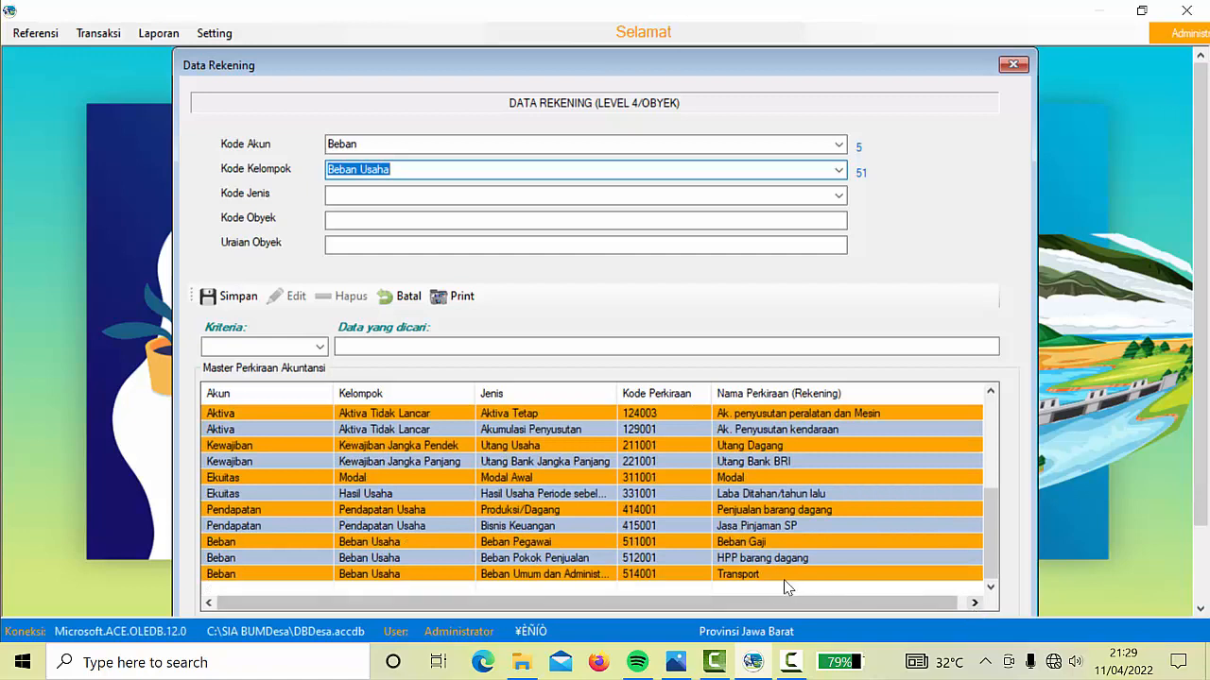
click(837, 195)
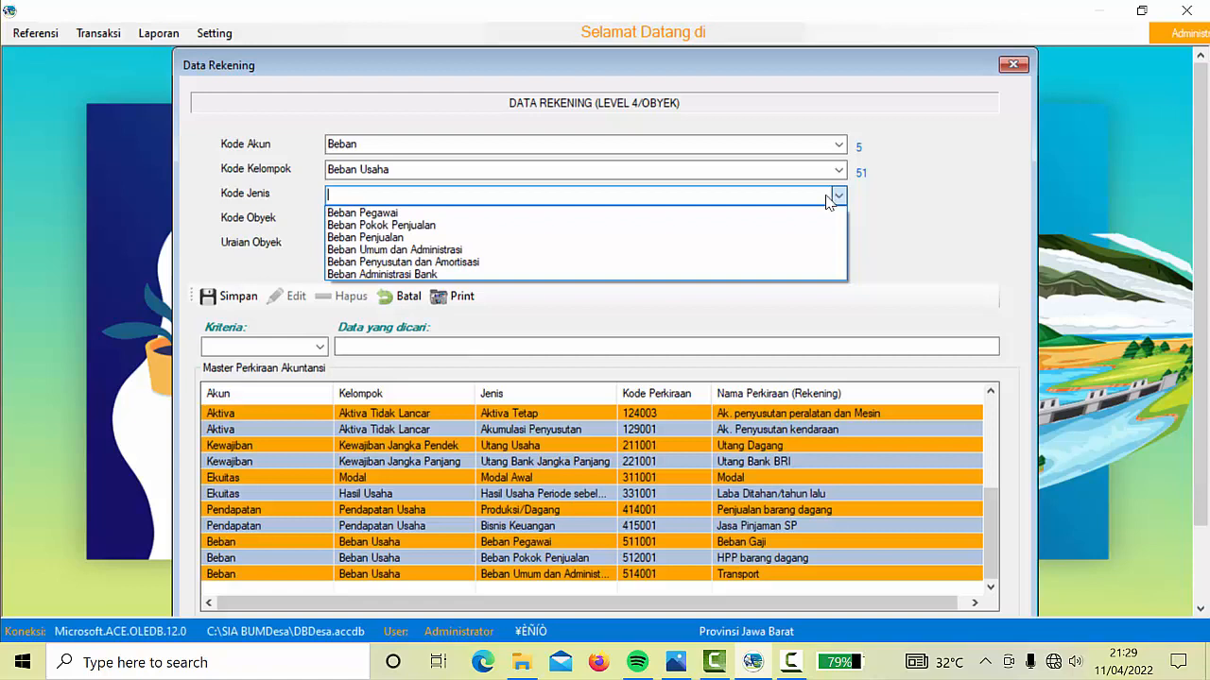
click(416, 252)
click(401, 219)
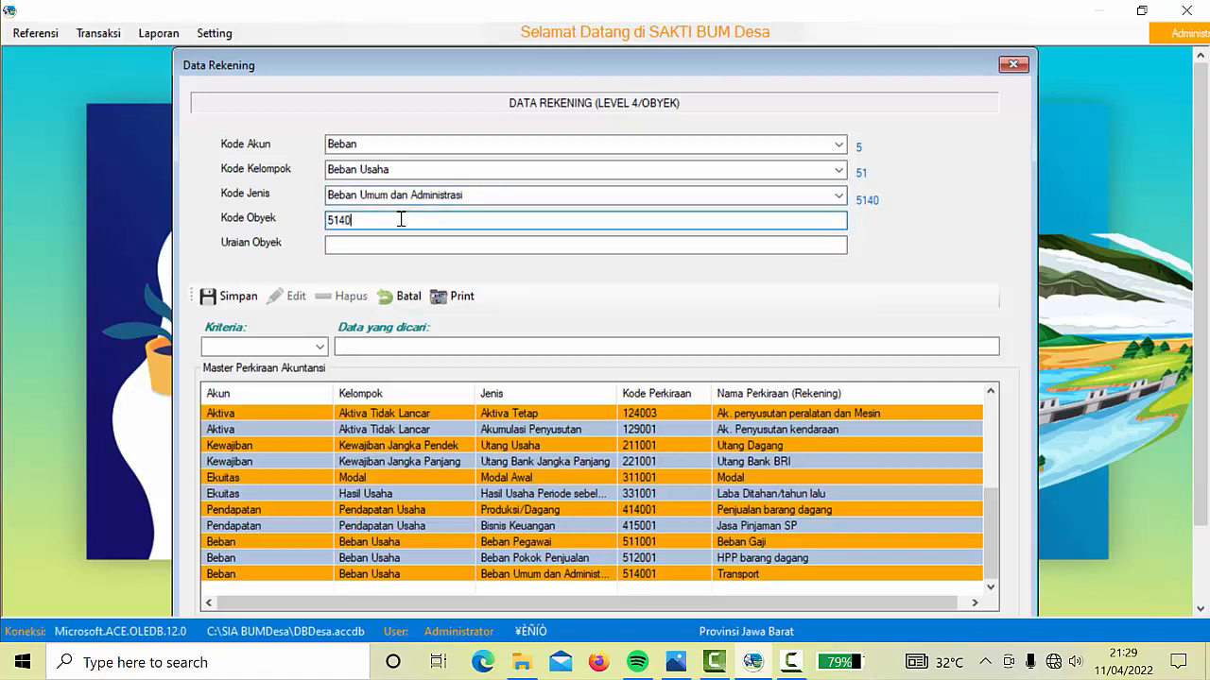
text(01)
click(363, 244)
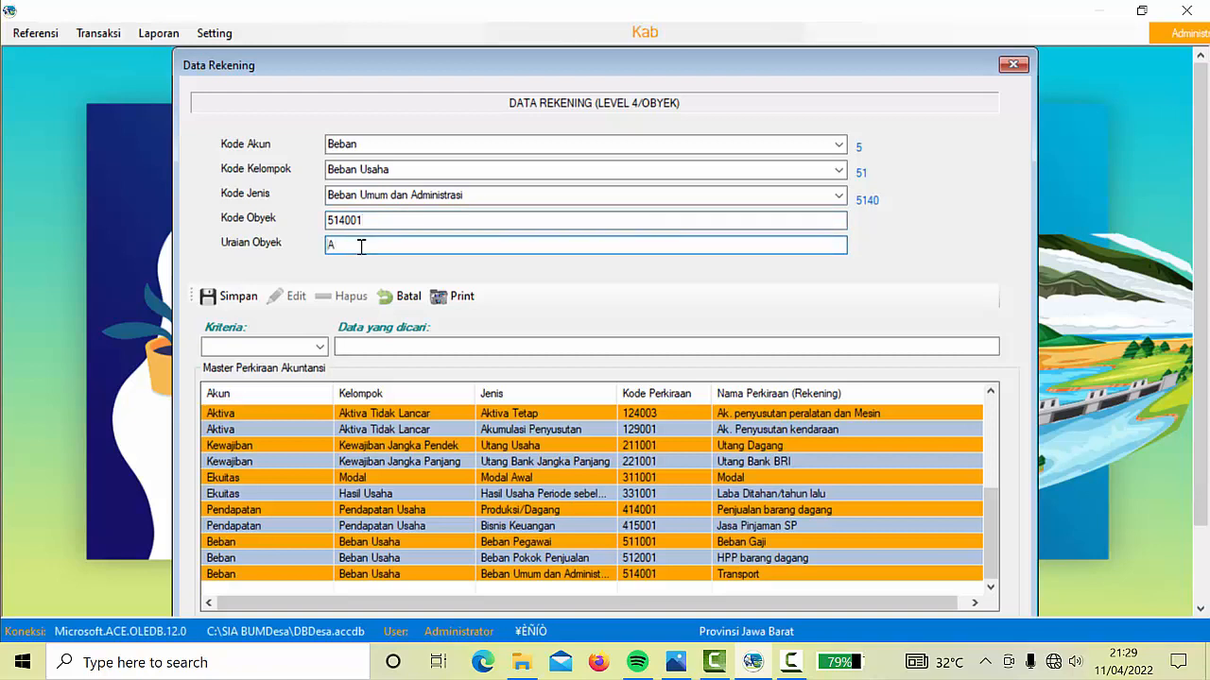
text(ATK dan pengg)
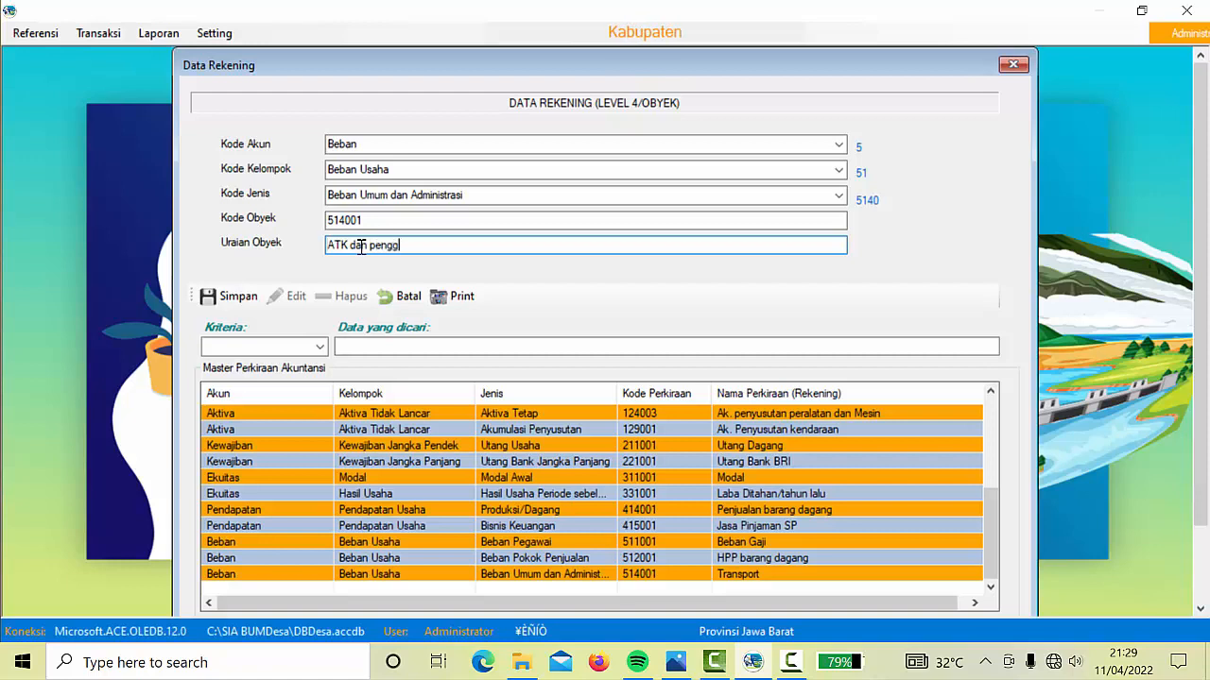
text(andaan)
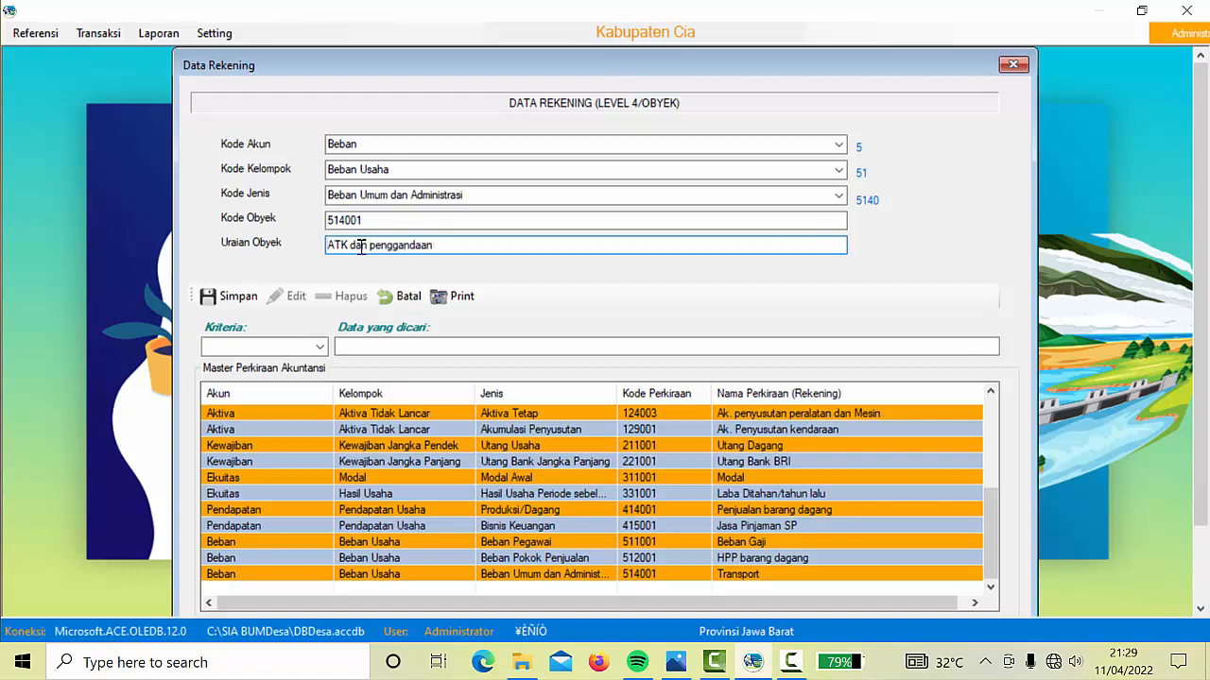
After the duplicate-code error, change the code to 514002 and save the account
click(230, 297)
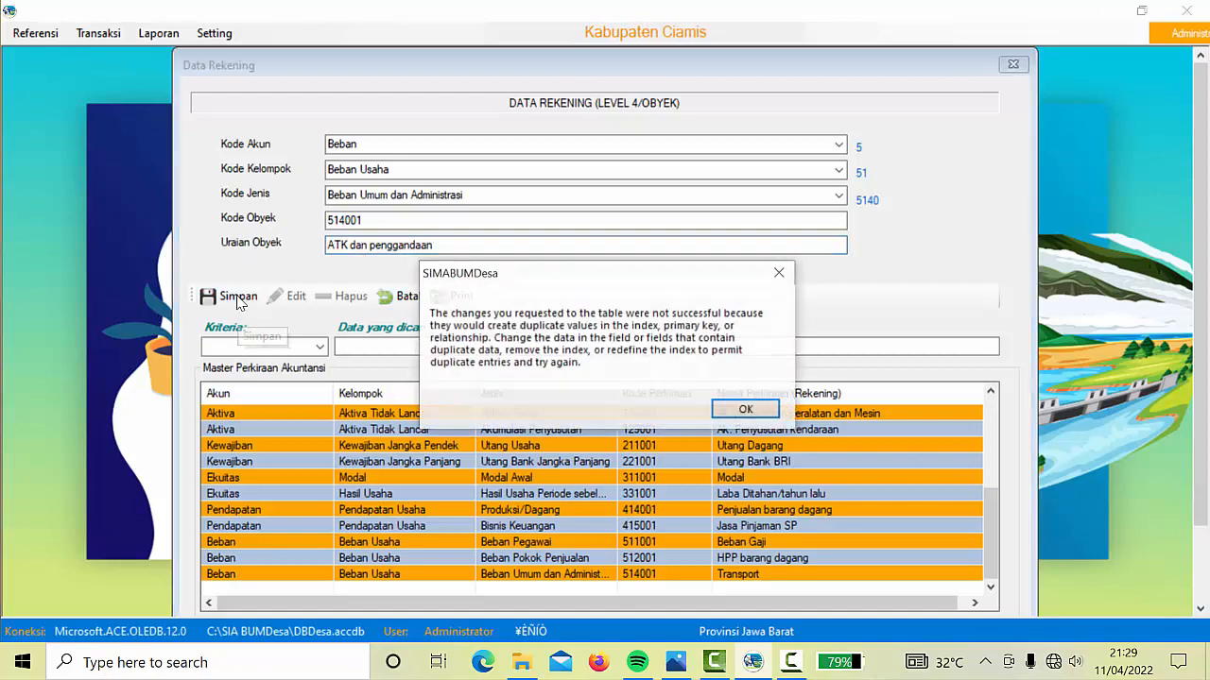
click(746, 409)
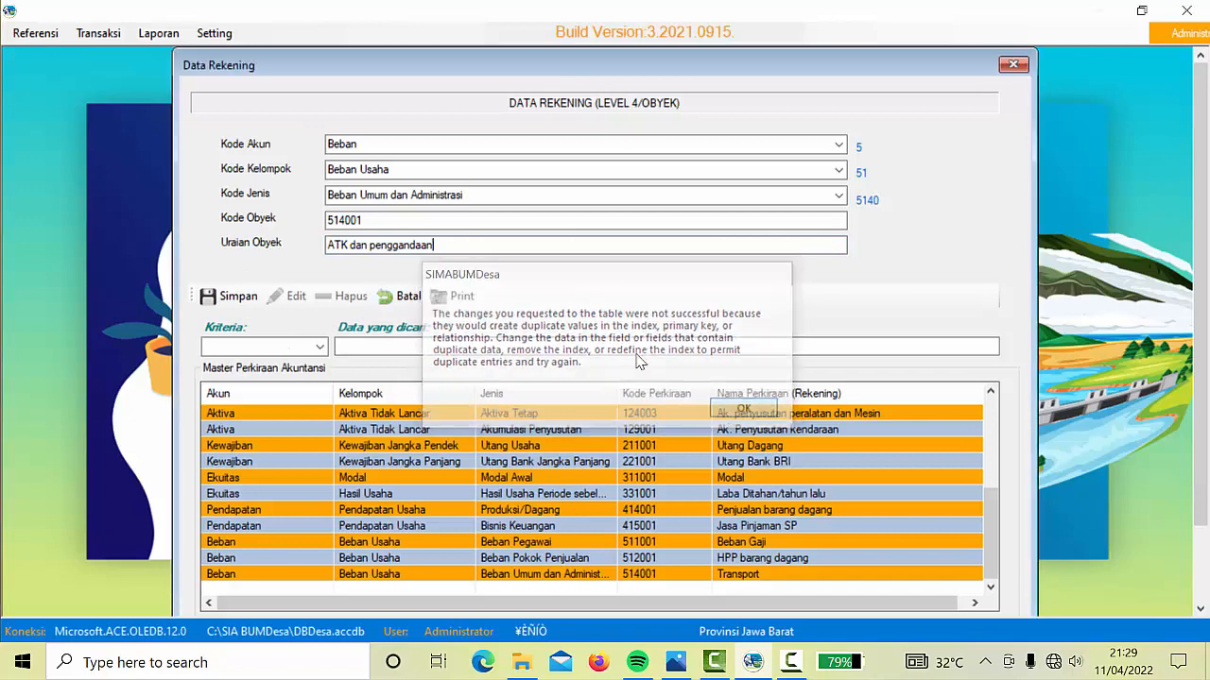
click(372, 219)
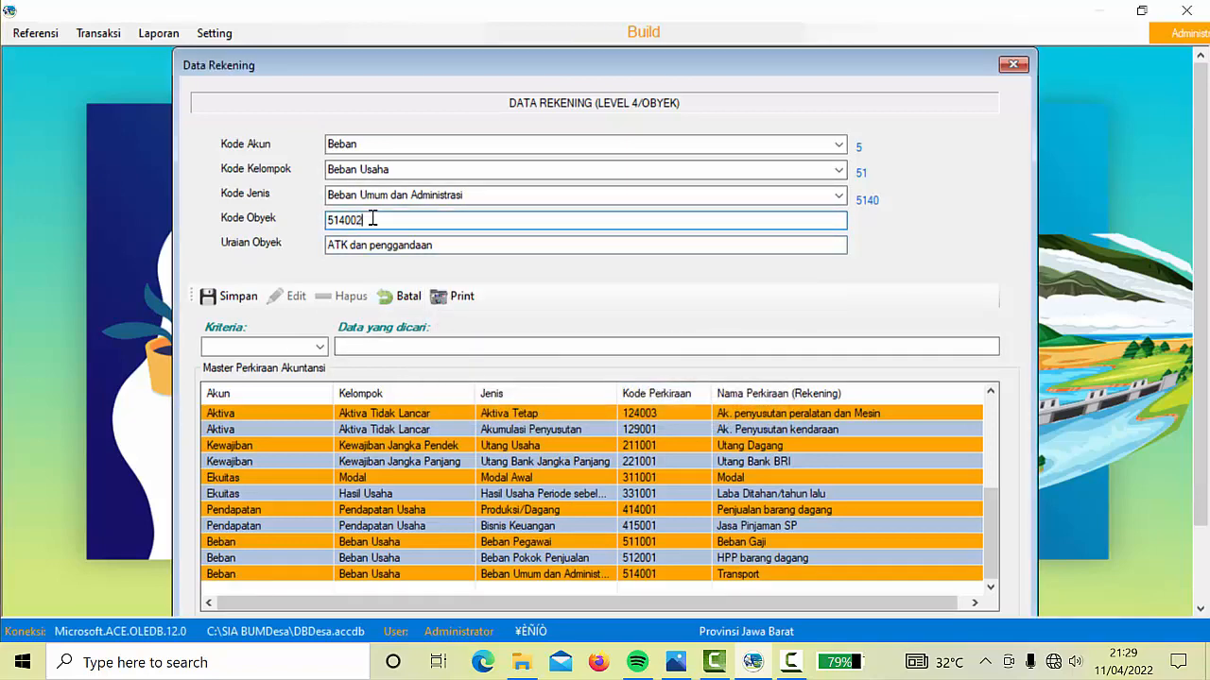
text(2)
click(230, 296)
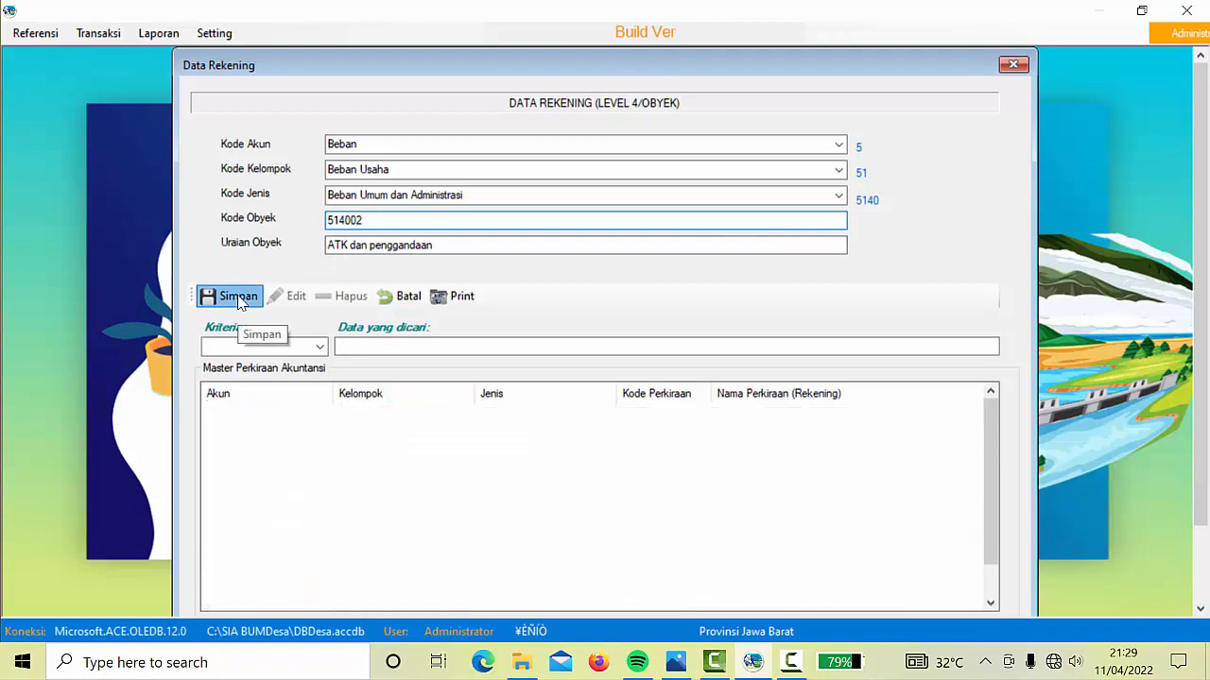
click(629, 385)
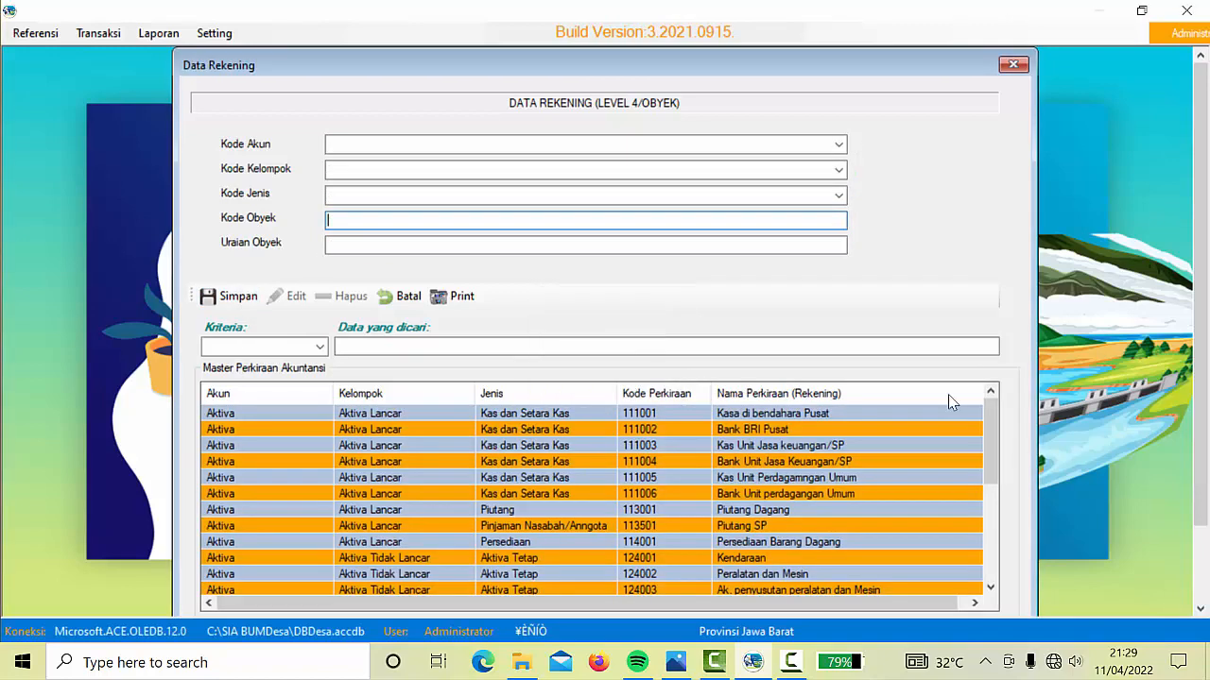
drag(988, 428, 979, 596)
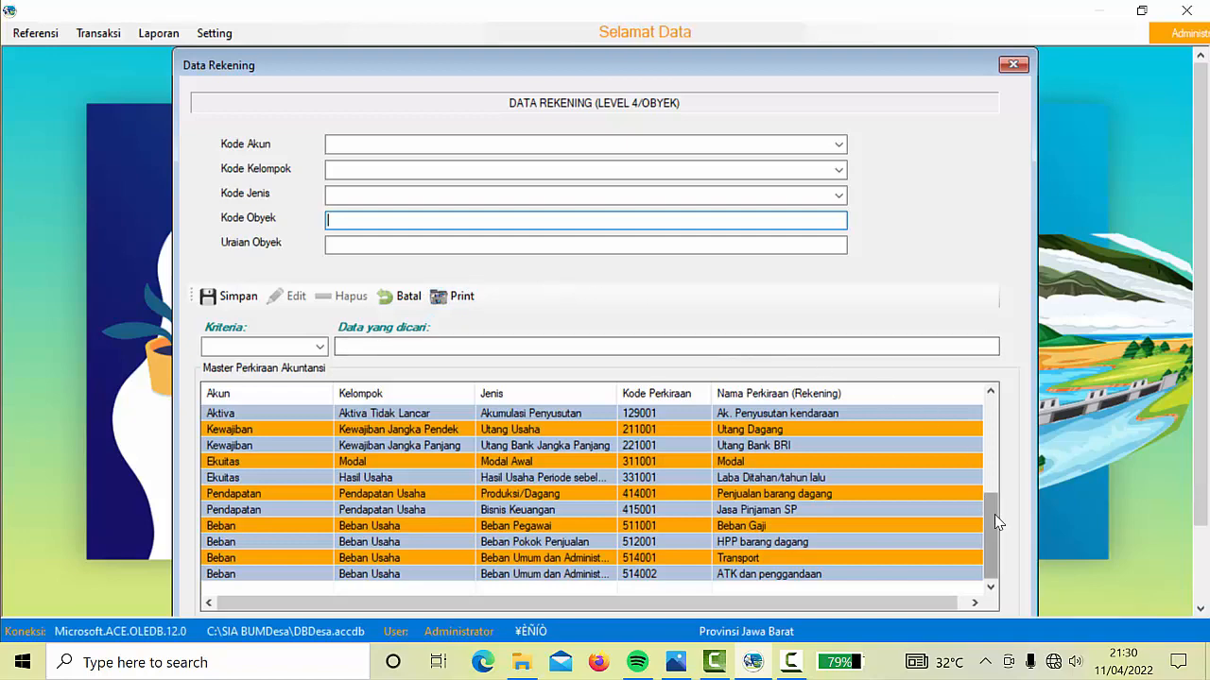
drag(994, 511, 1002, 592)
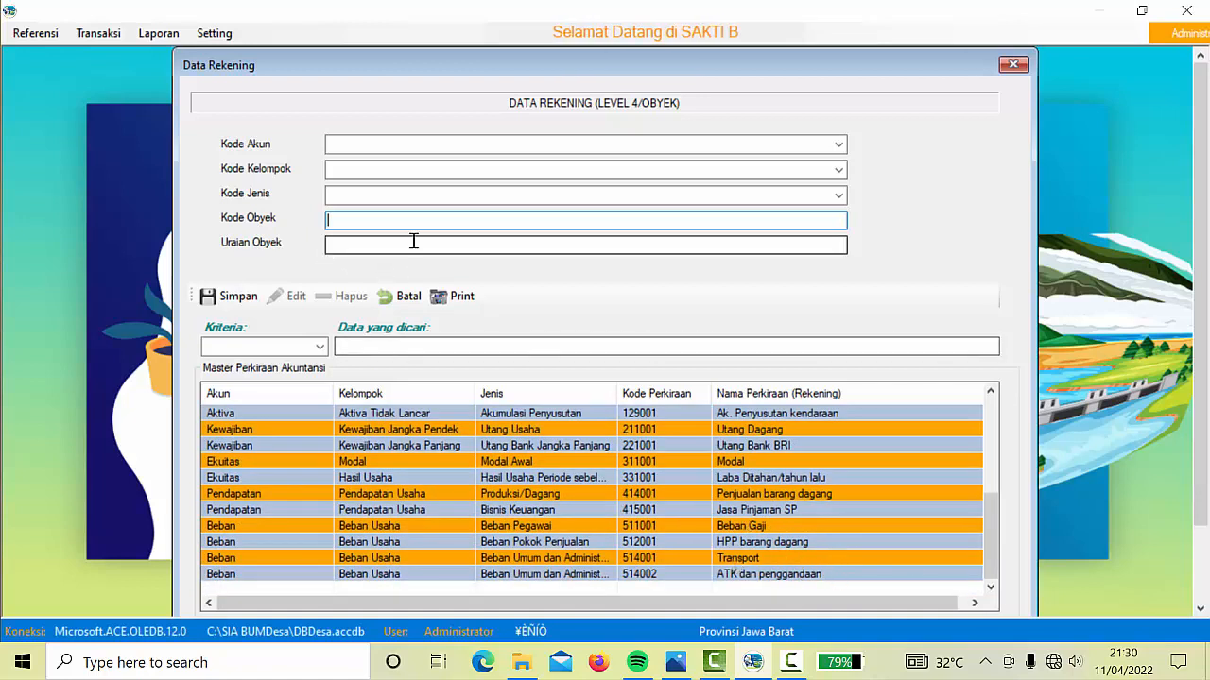
Save account 516001 'Pajak Bank dan Adm bank' under Beban, Beban Usaha, Beban Administrasi Bank
click(838, 147)
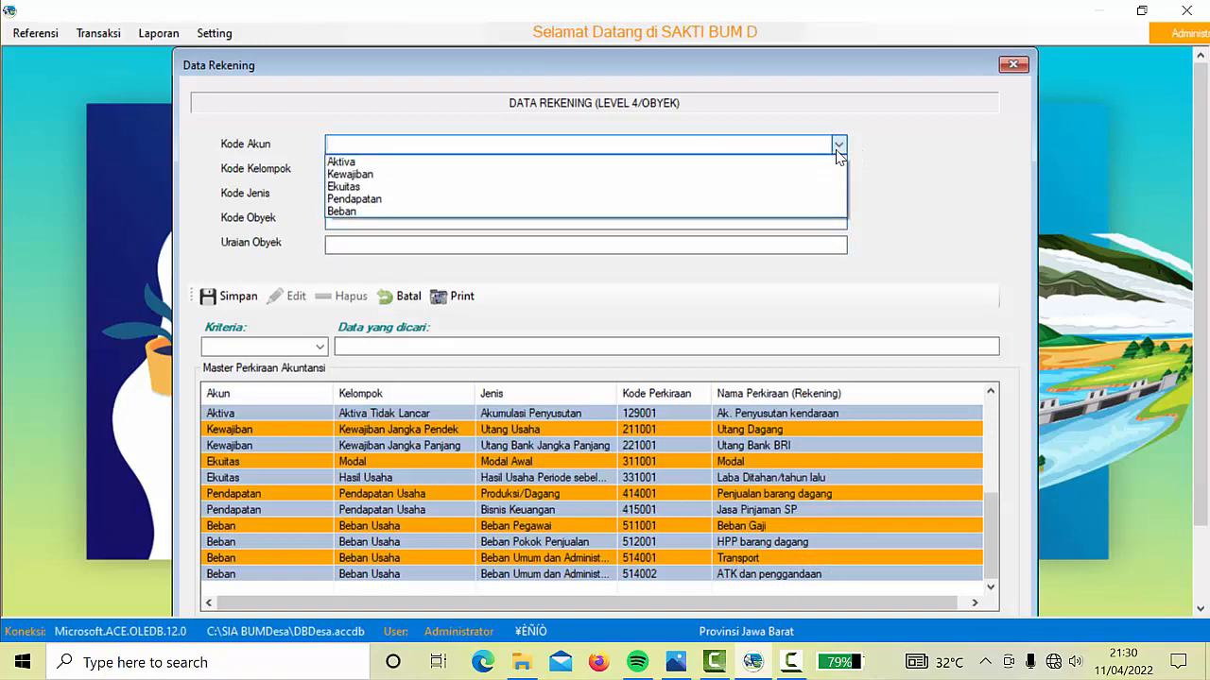
click(359, 212)
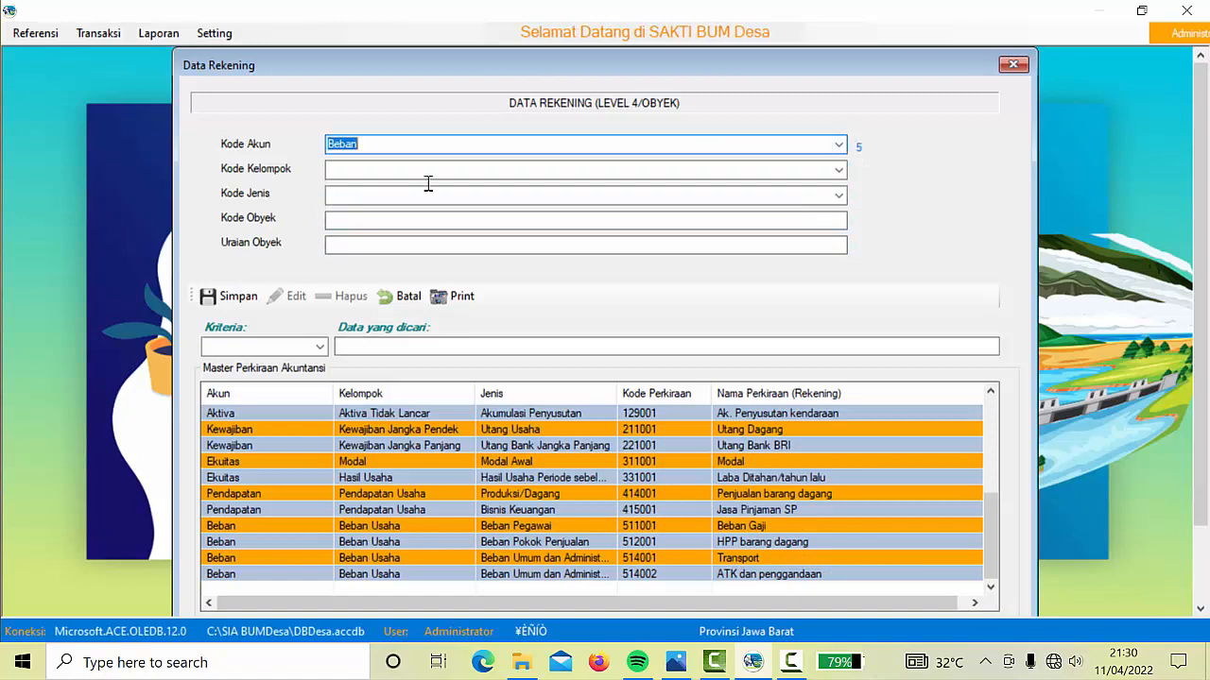
click(837, 171)
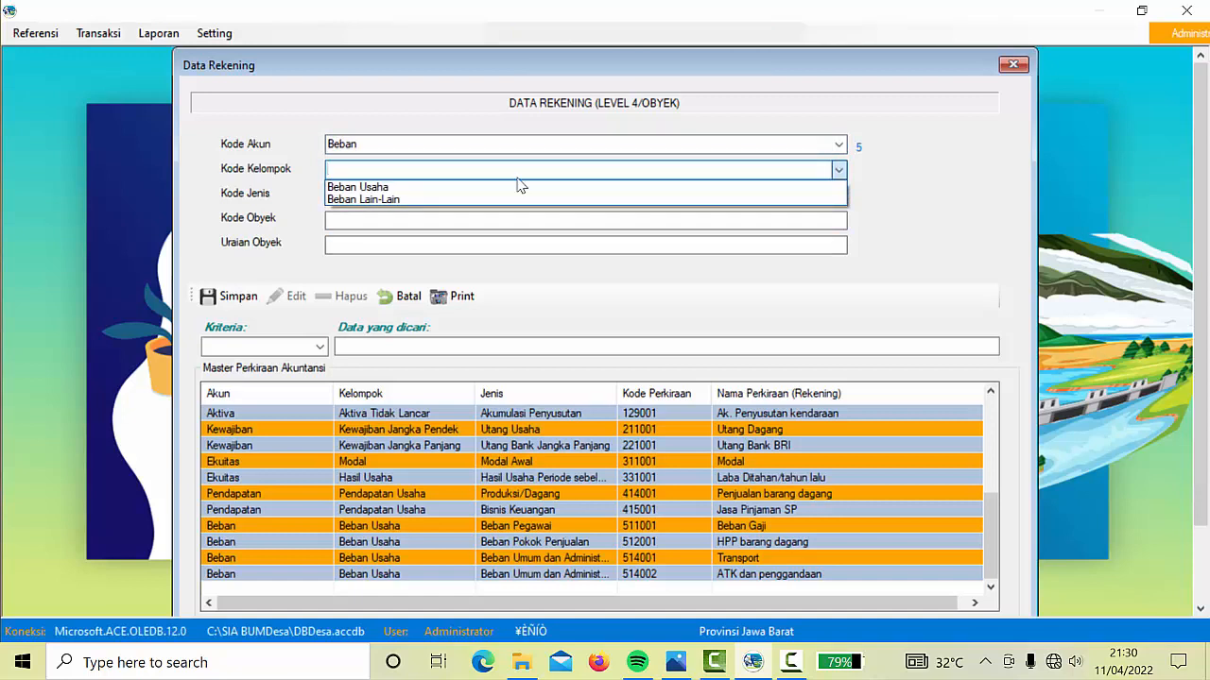
click(453, 189)
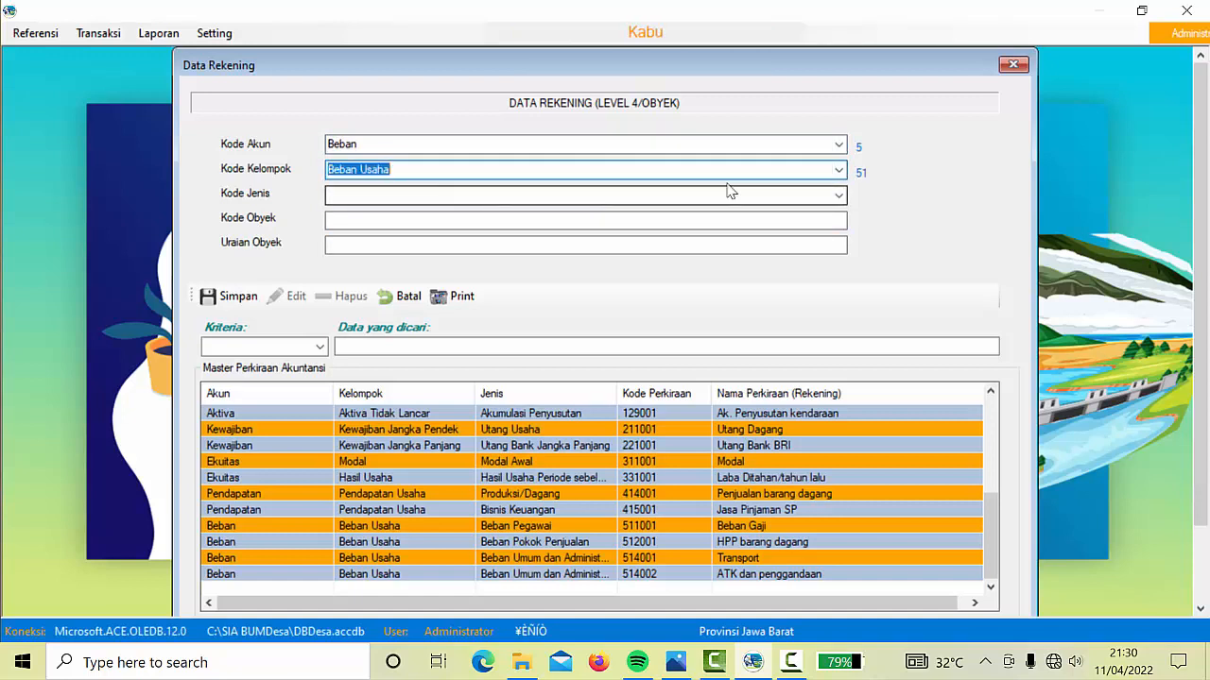
click(837, 196)
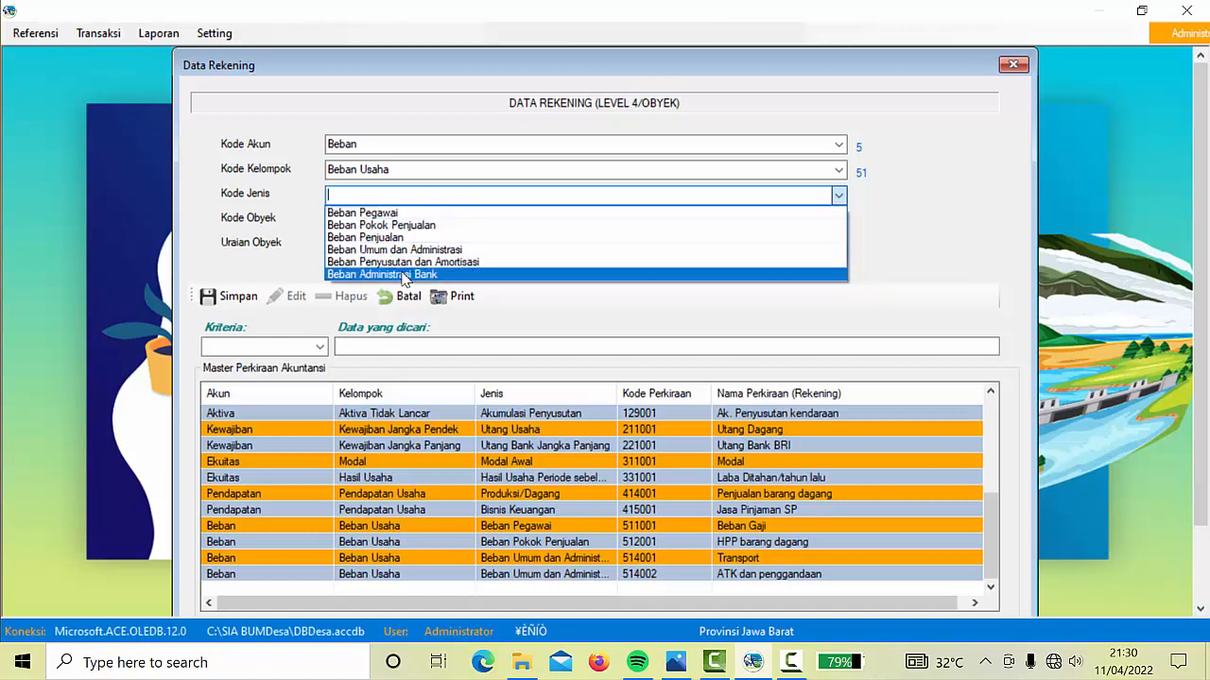
click(403, 274)
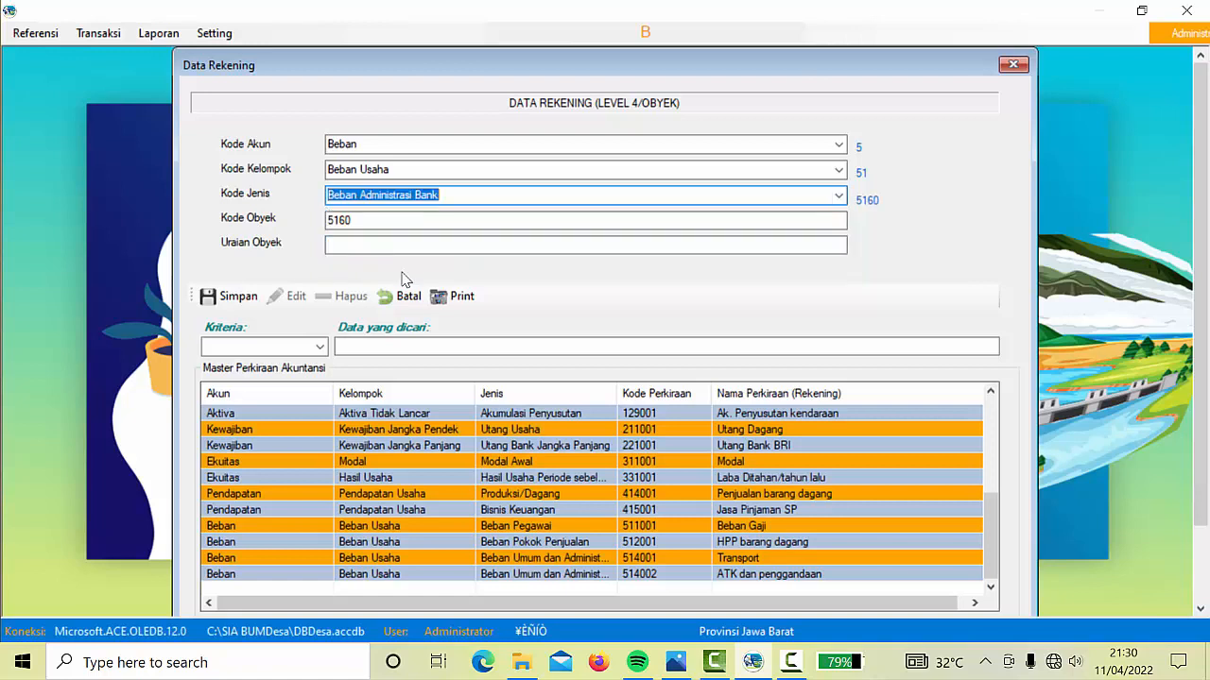
click(381, 223)
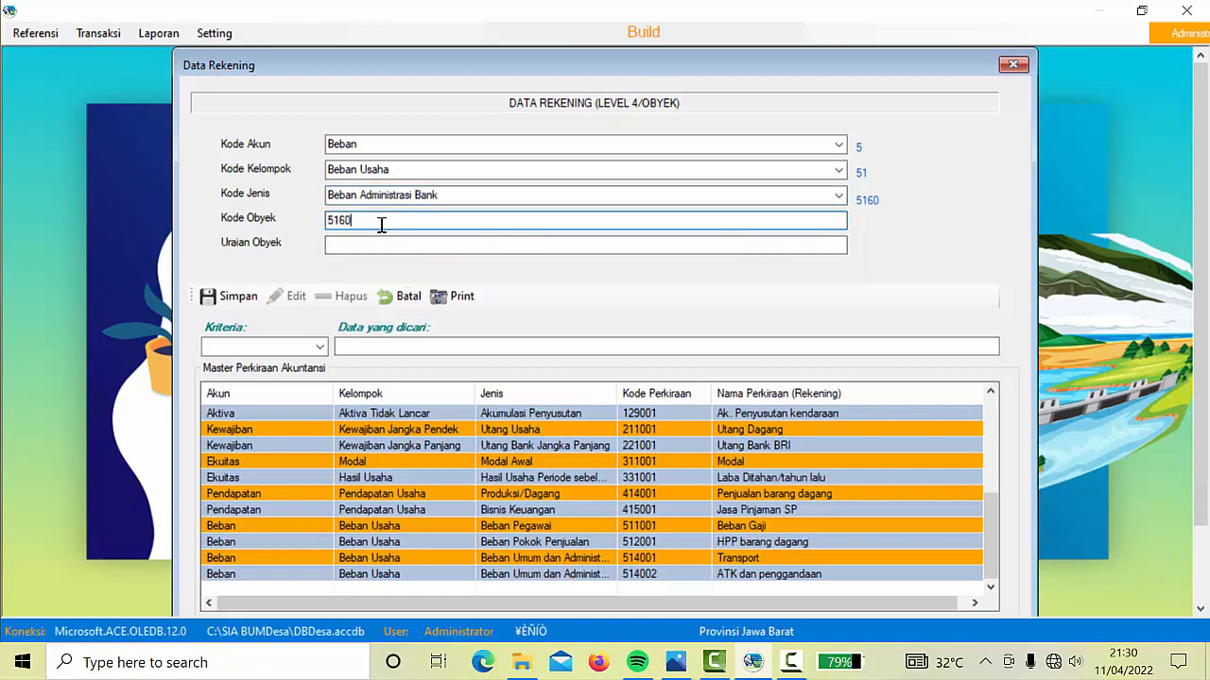
text(01)
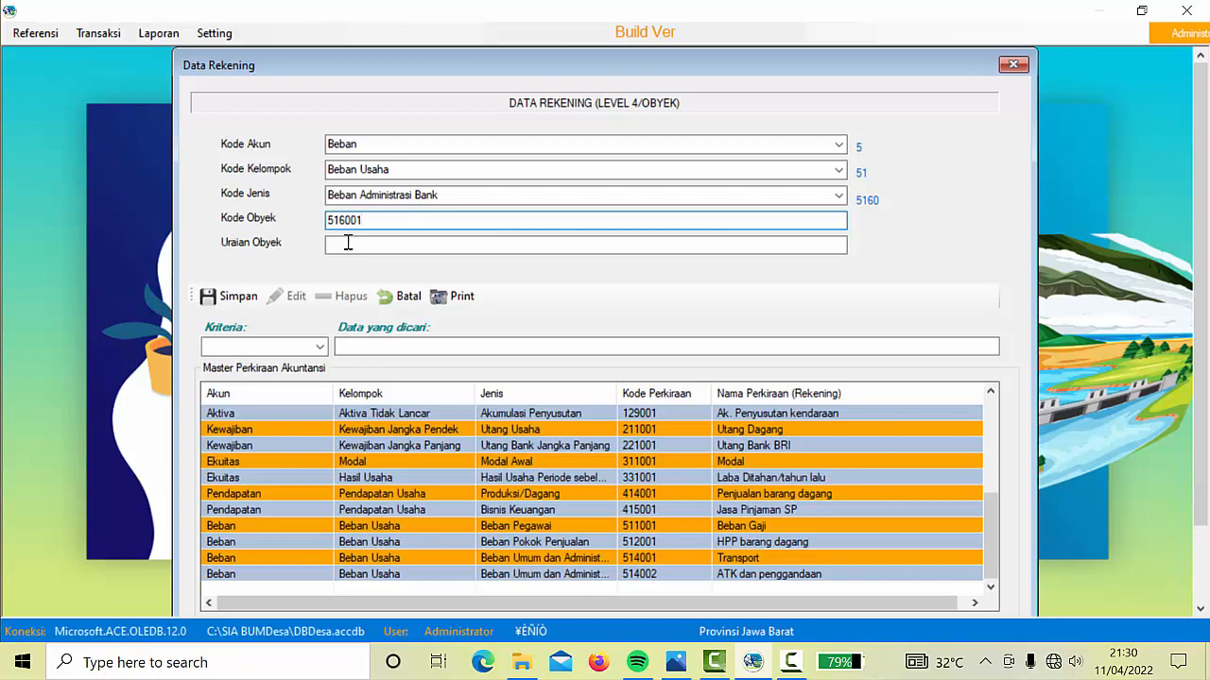
click(347, 243)
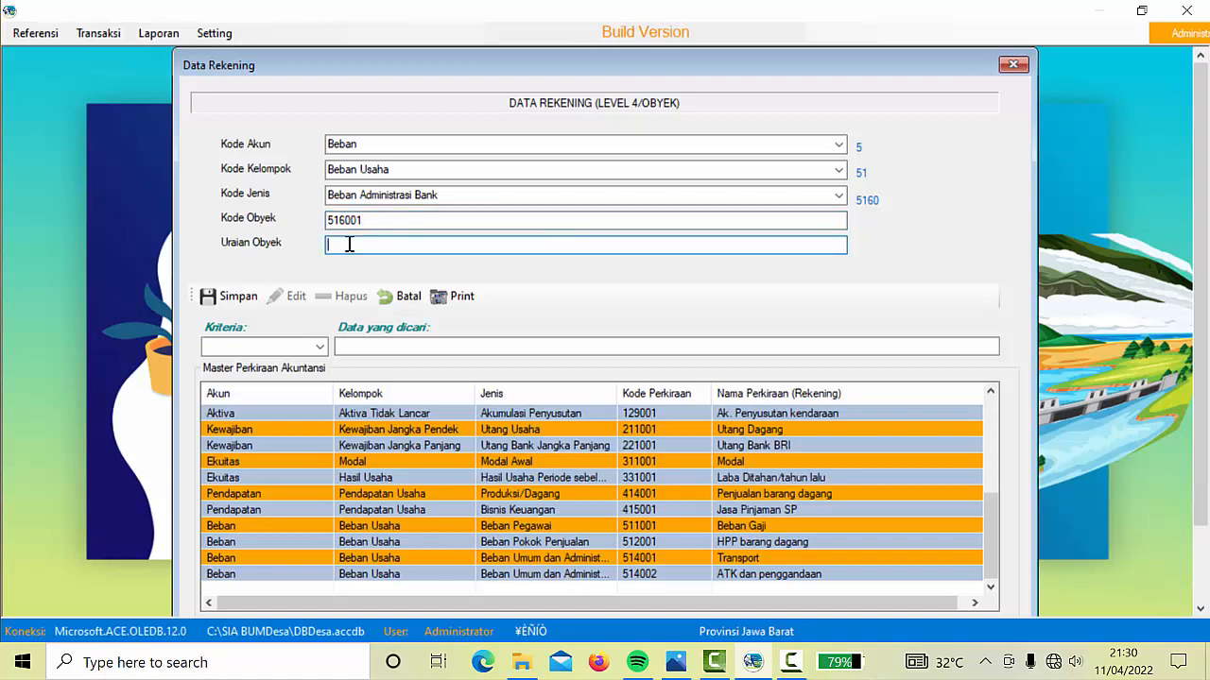
text(Paja)
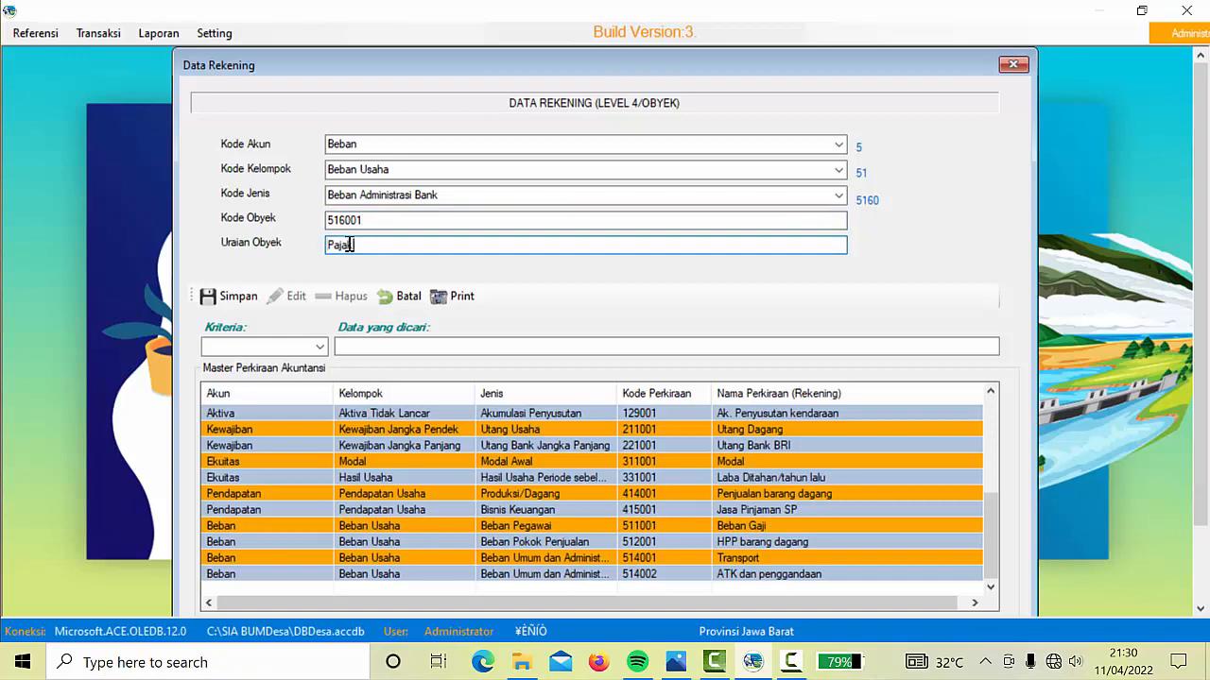
text(k Bank )
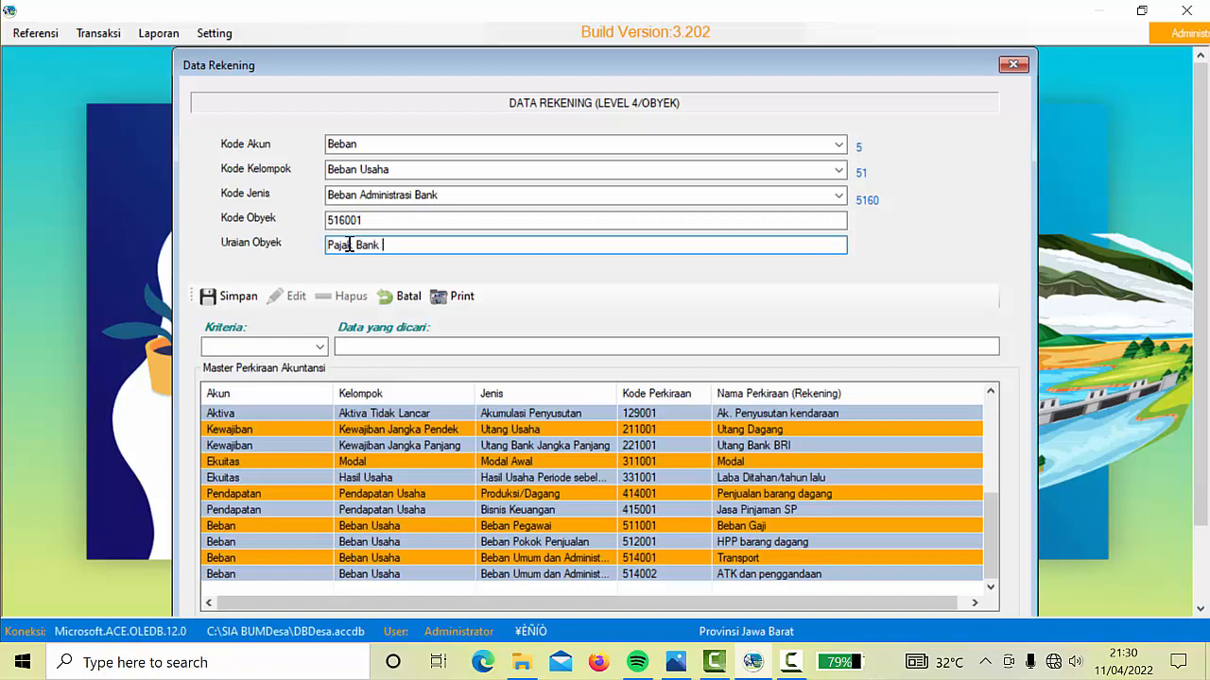
text(dan Ad)
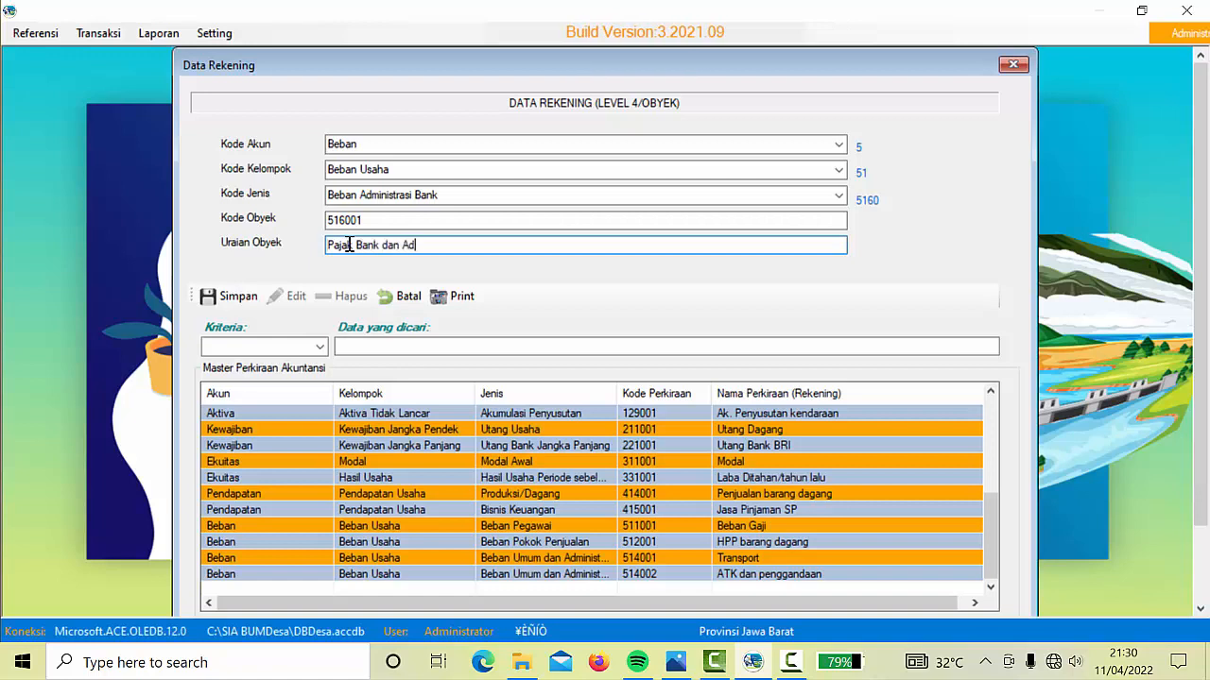
text(m bank)
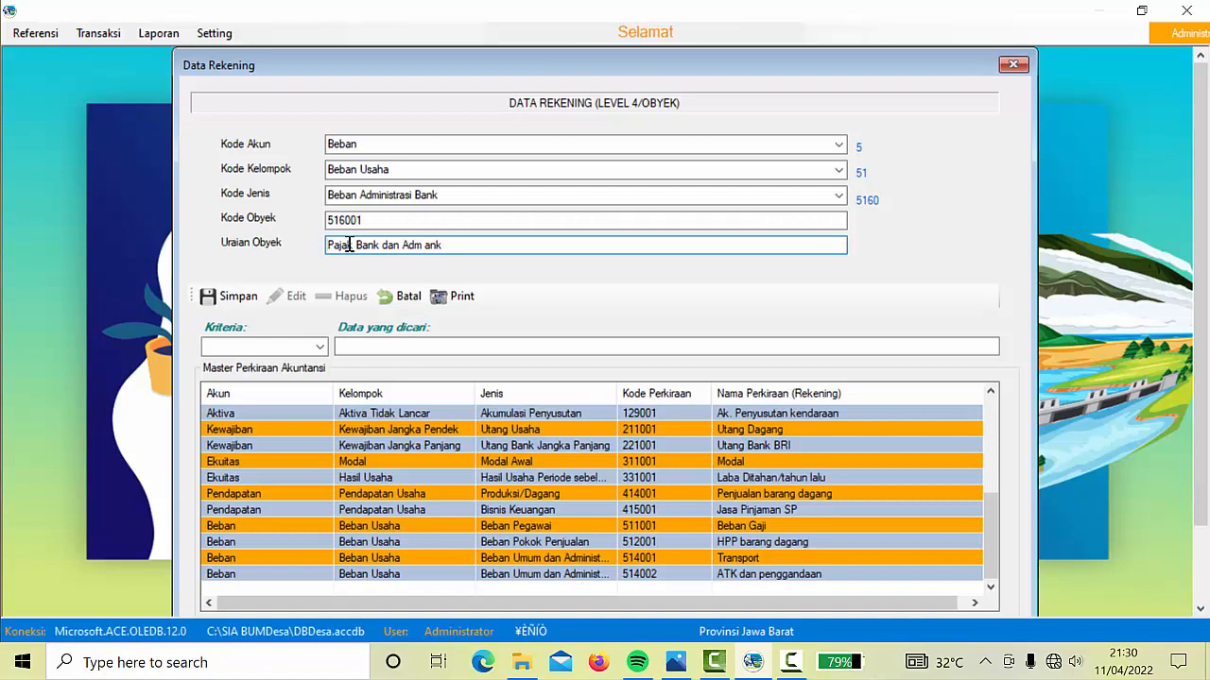
click(226, 300)
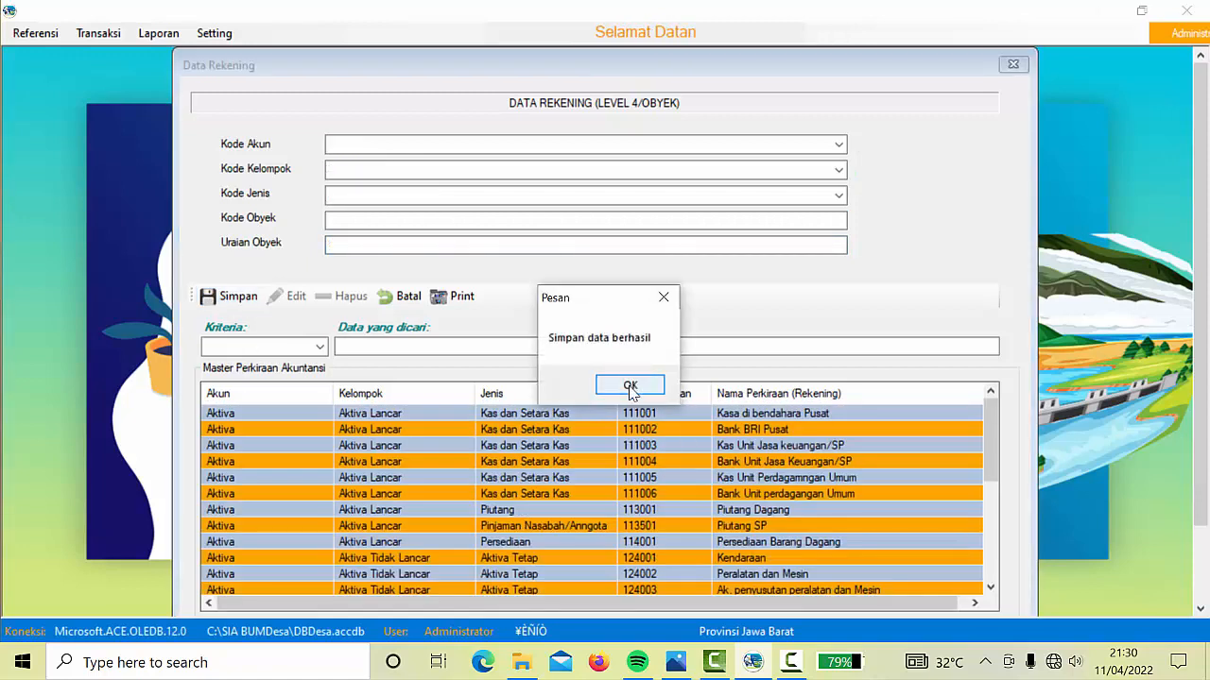
click(630, 387)
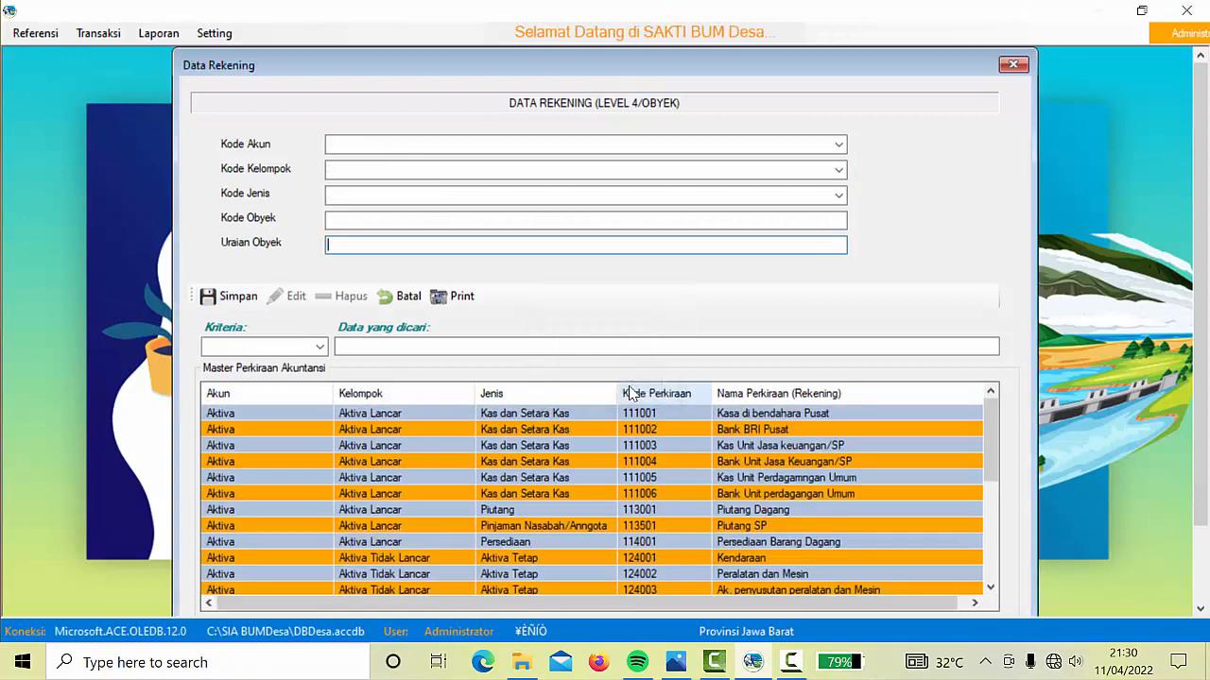
Choose Pendapatan, Pendapatan Lain-Lain and Pendapatan Bunga for the new account
click(839, 144)
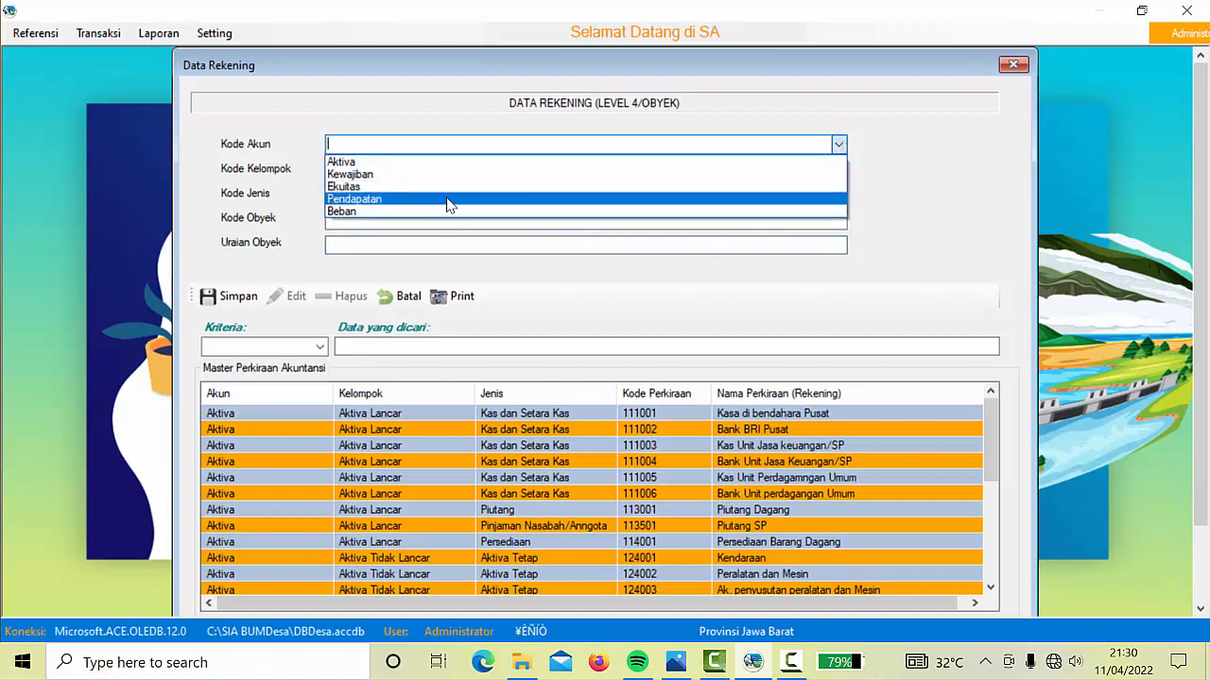
click(450, 203)
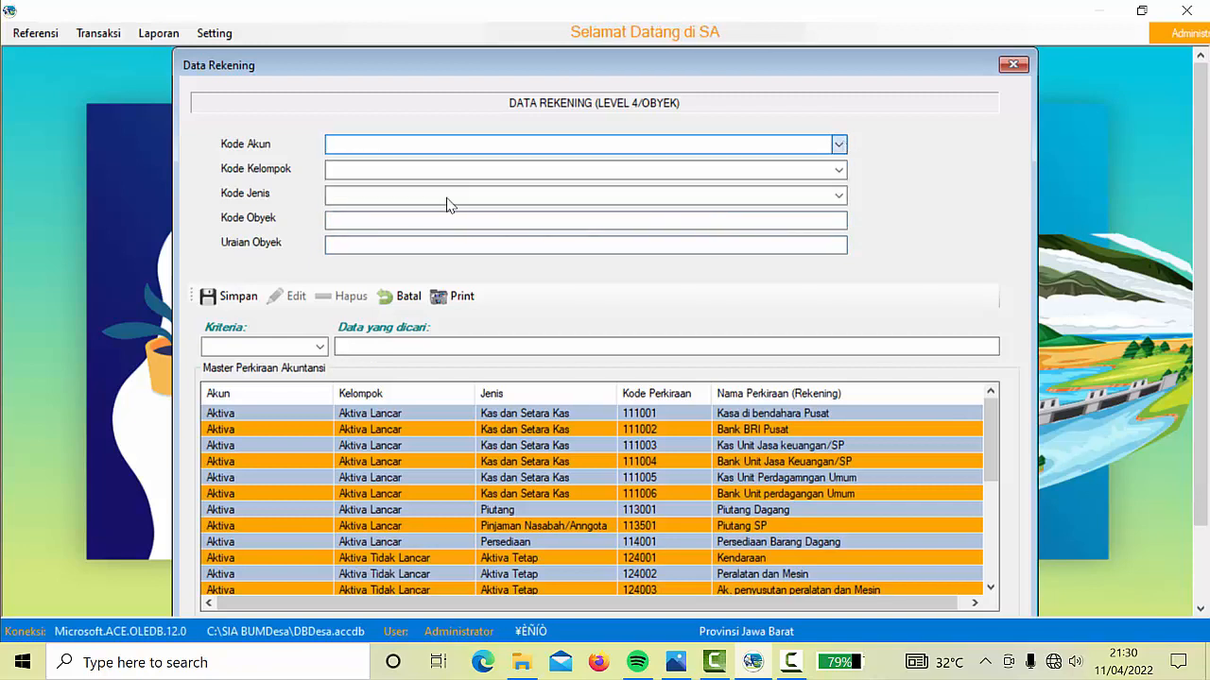
click(837, 170)
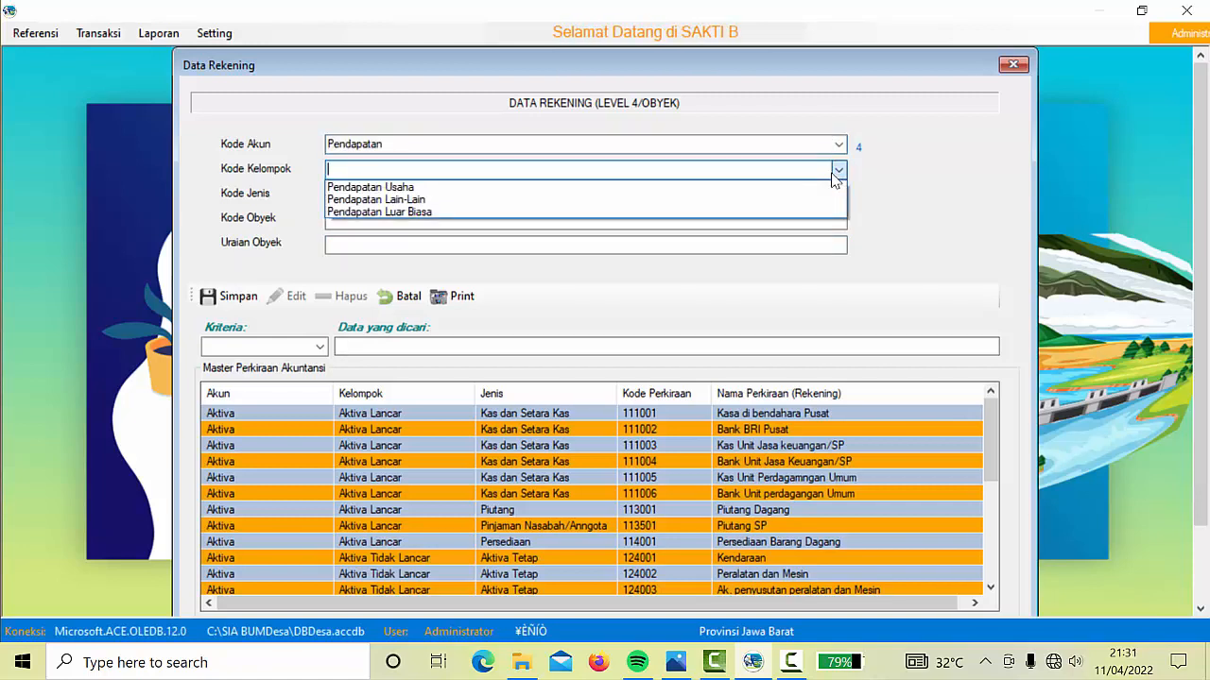
click(464, 197)
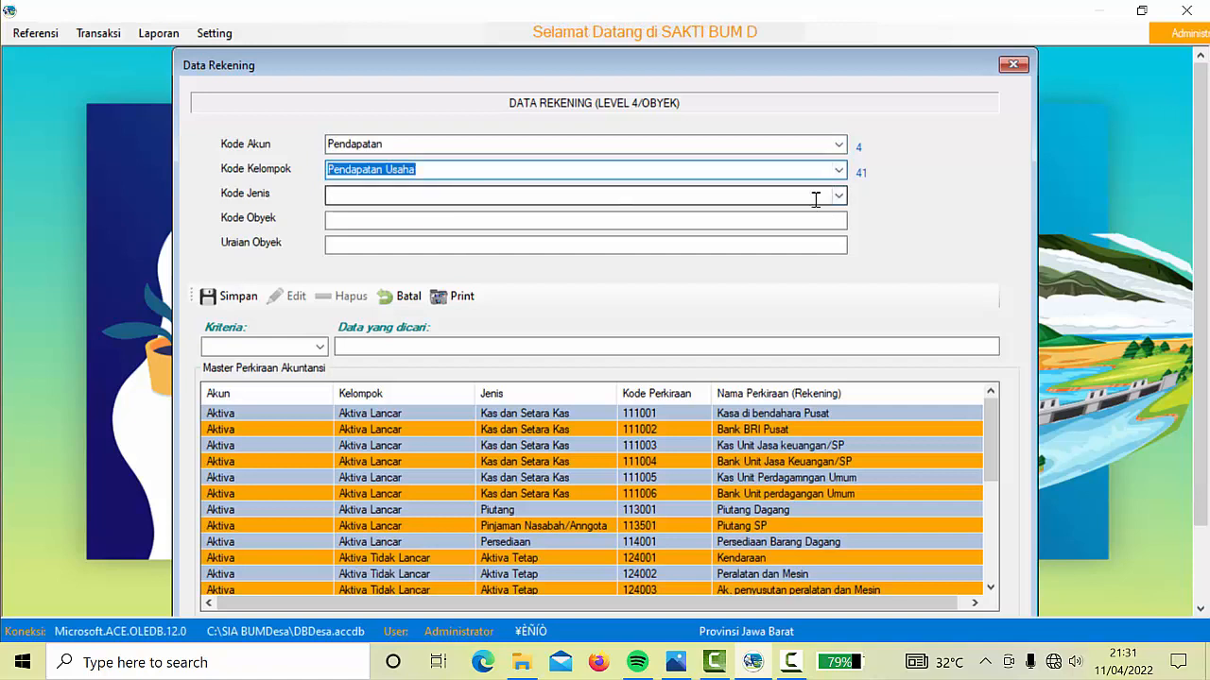
click(839, 172)
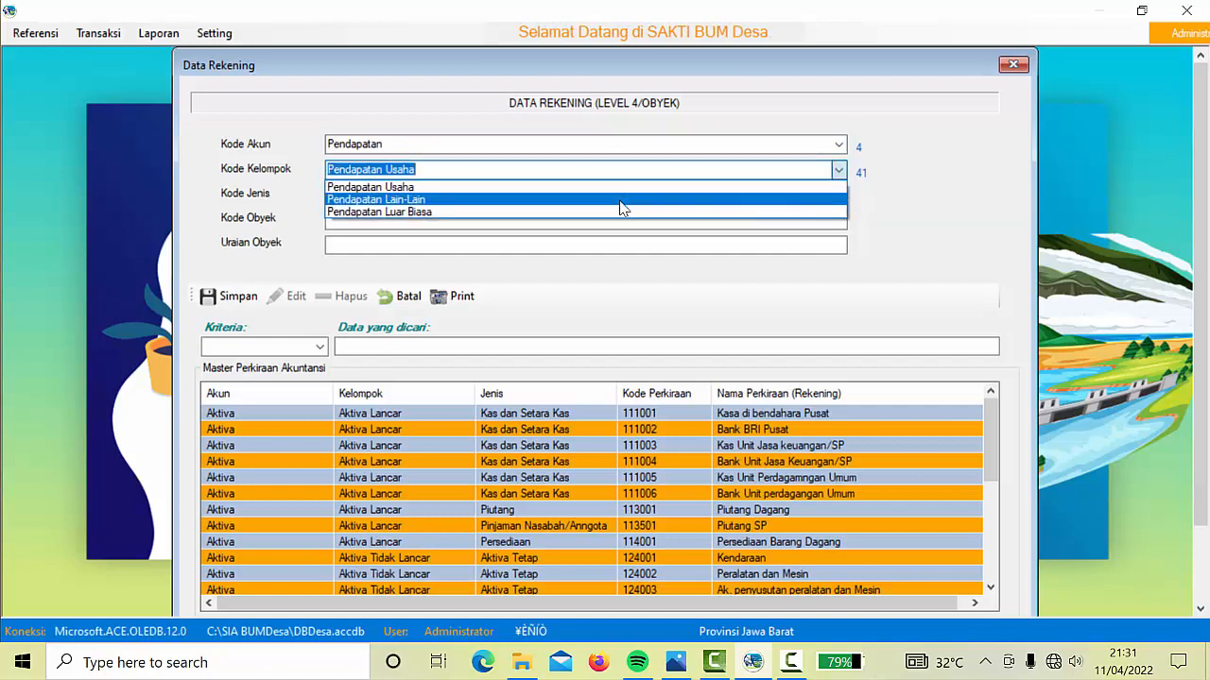
click(620, 200)
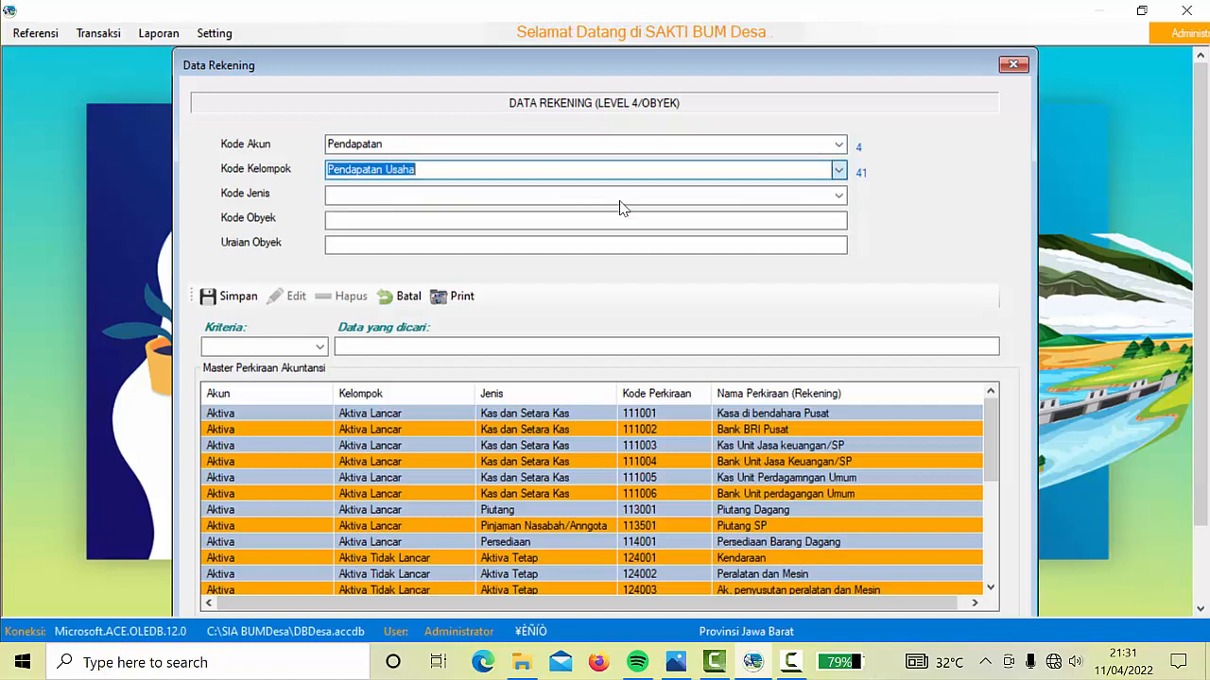
click(838, 195)
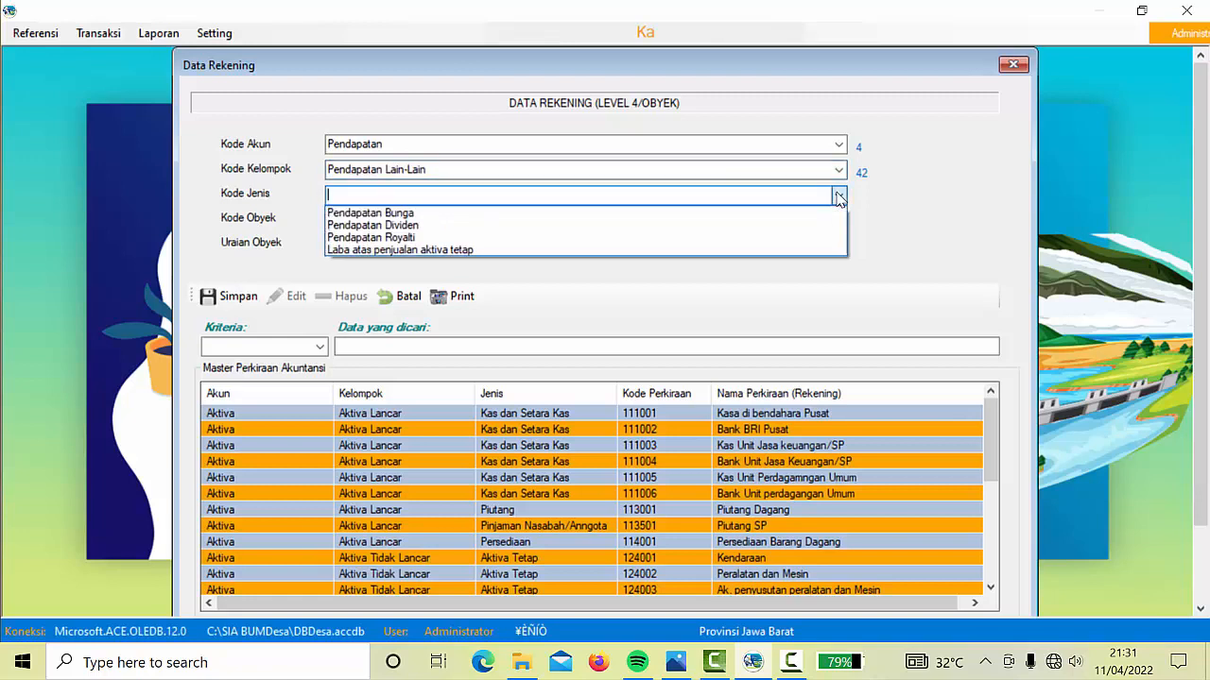
click(425, 214)
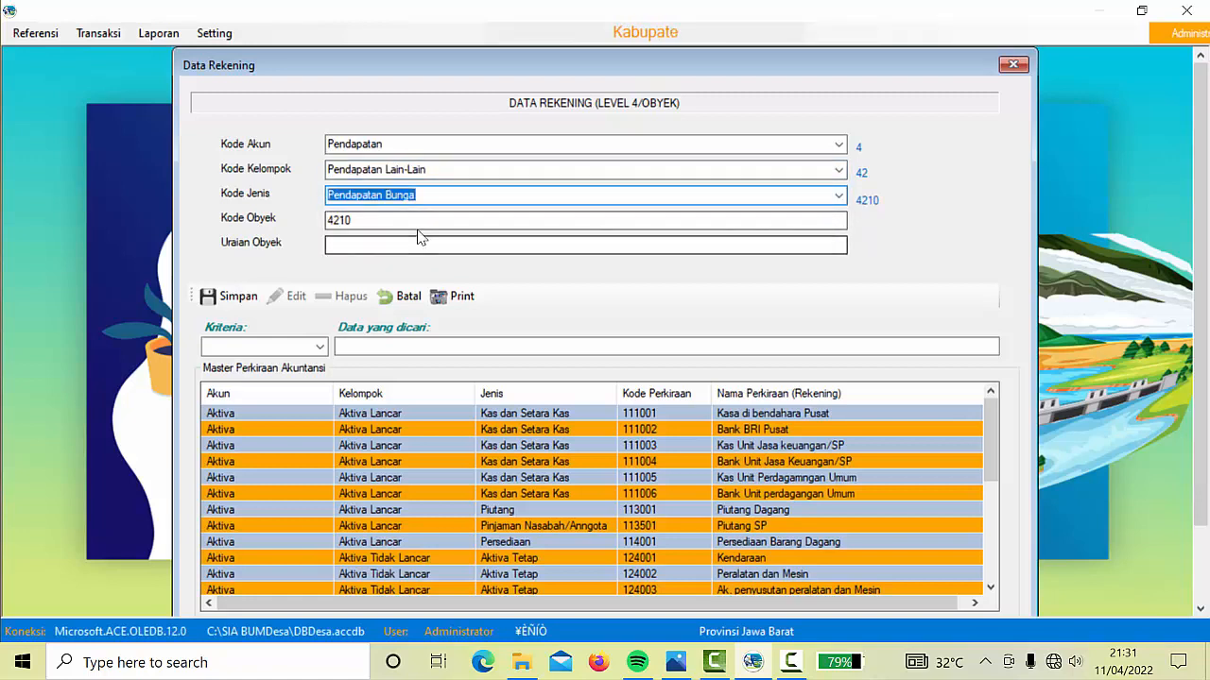
Enter code 421001 with description 'Pendapatan Bunga Bank' and save the account
click(417, 222)
text(01)
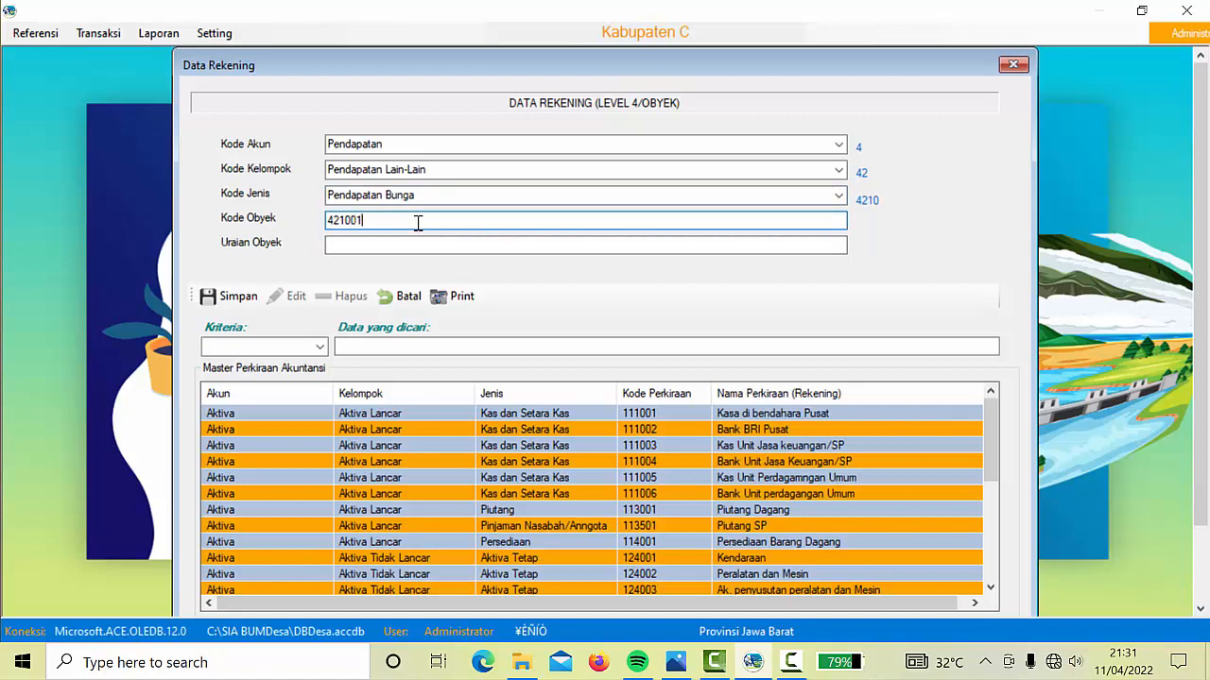
click(397, 248)
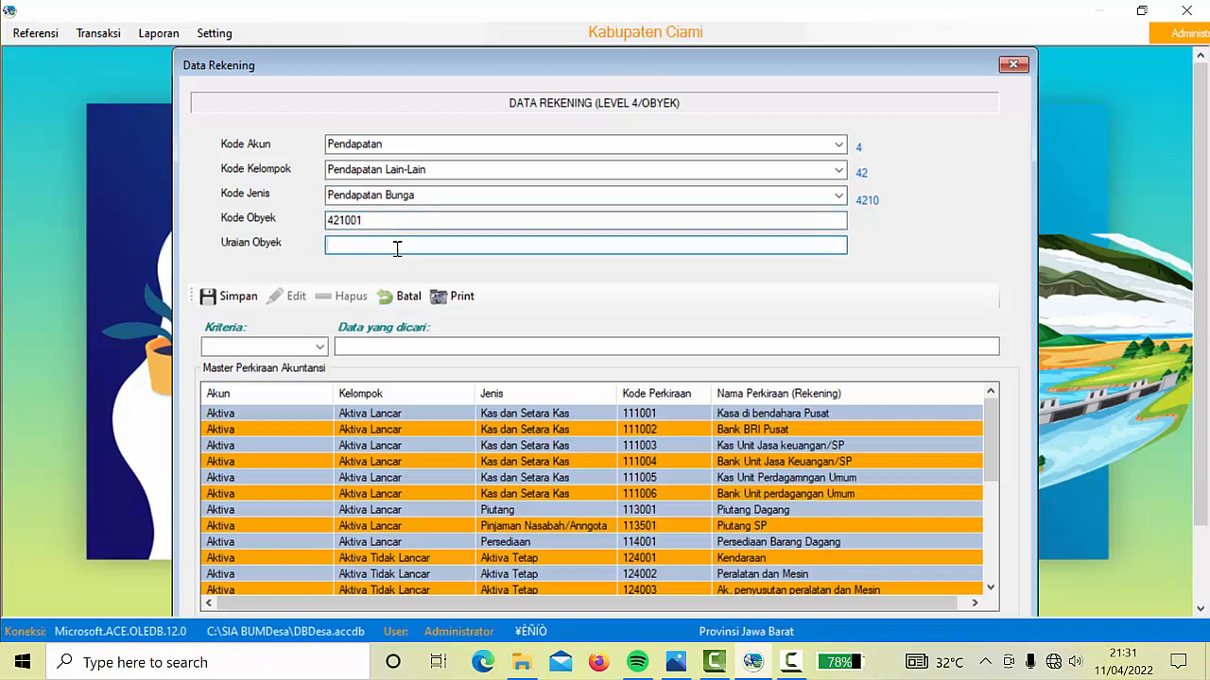
text(Pendapatan Bunga Bank)
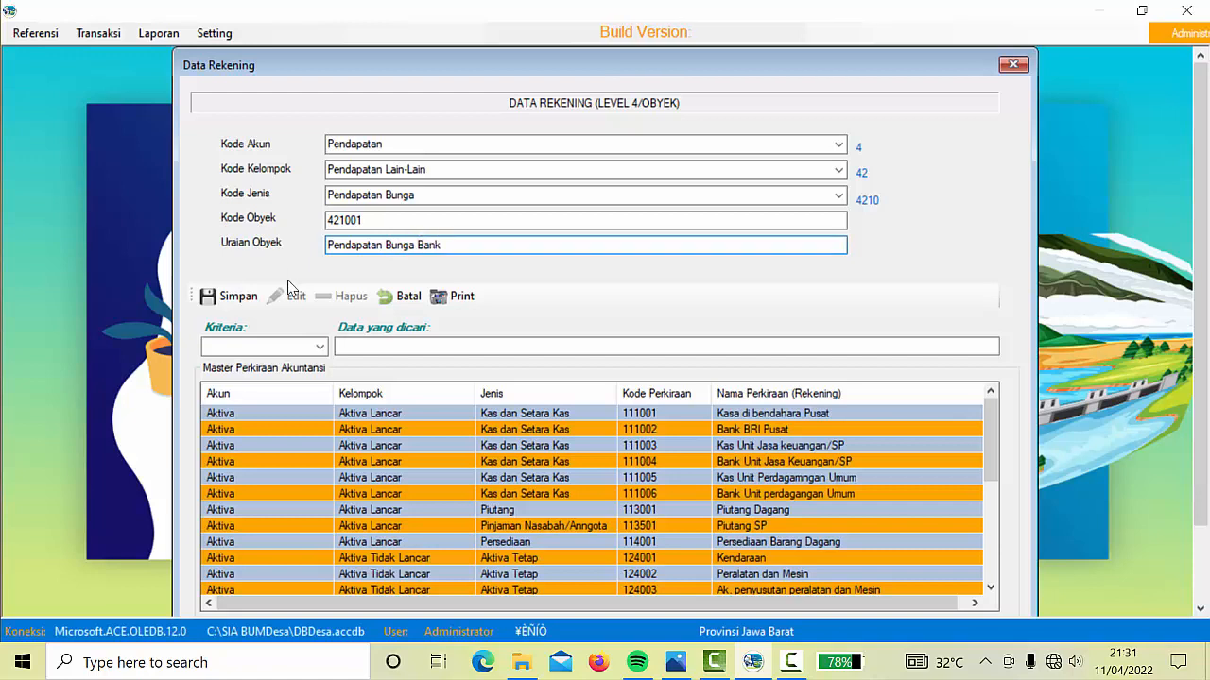
click(241, 300)
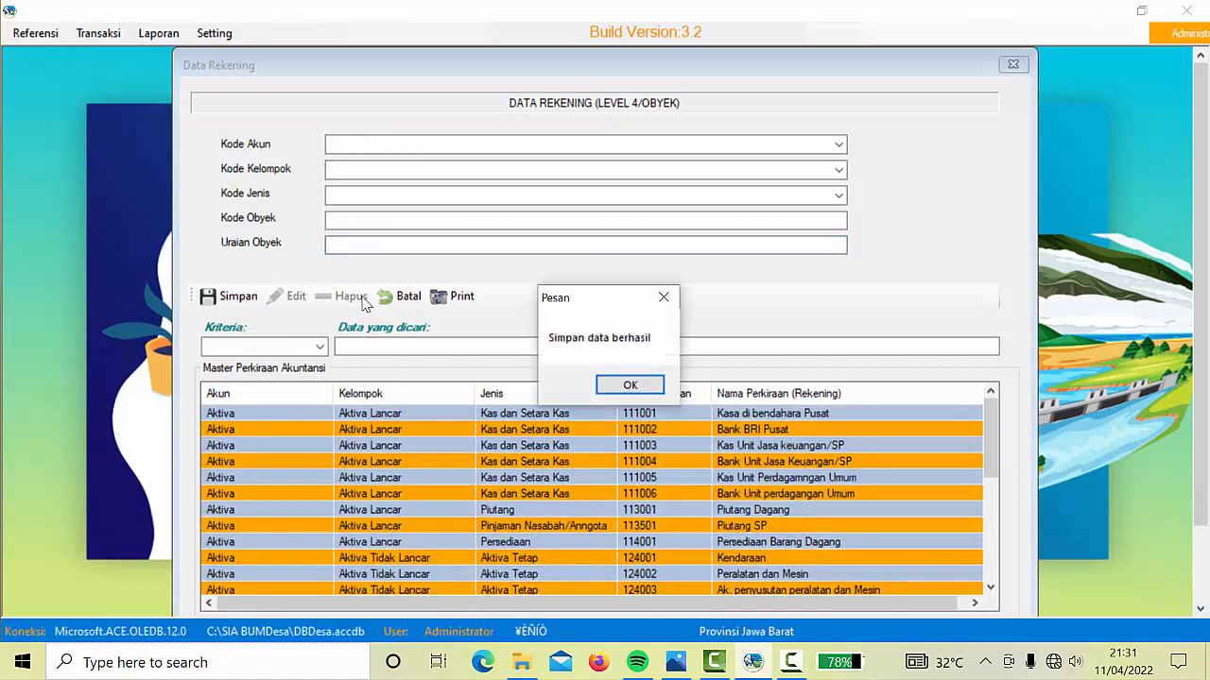
click(637, 387)
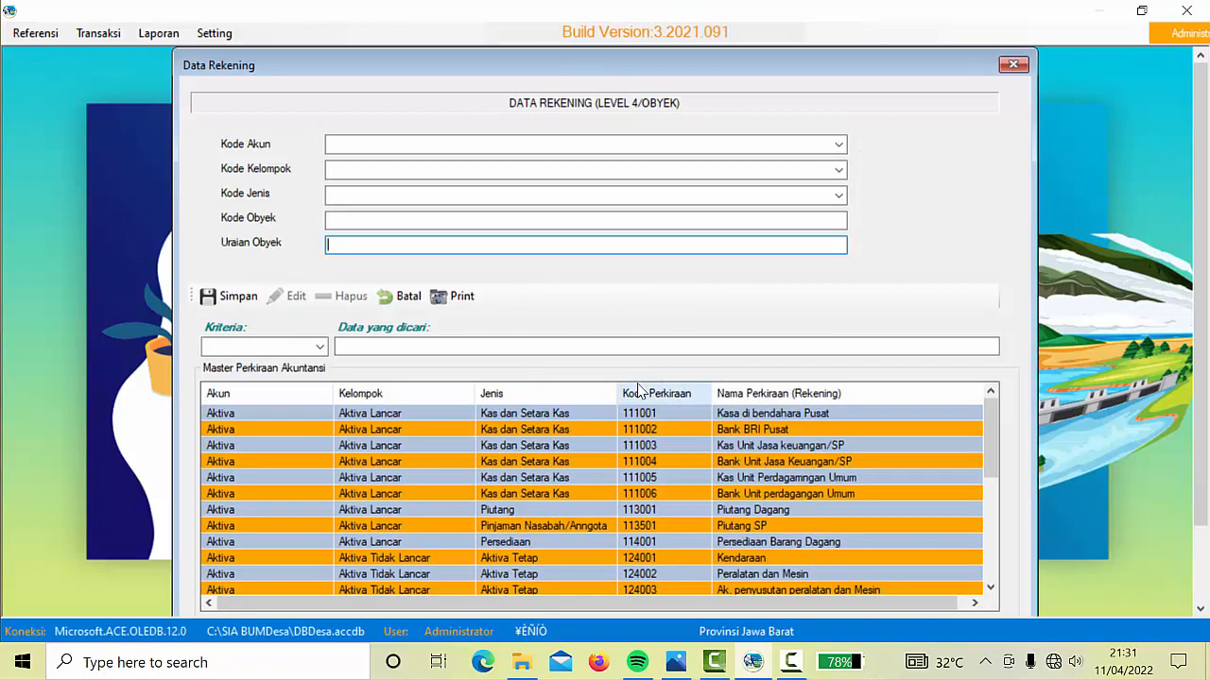
Close the Data Rekening window and bring up the Referensi menu from the welcome screen
click(1013, 65)
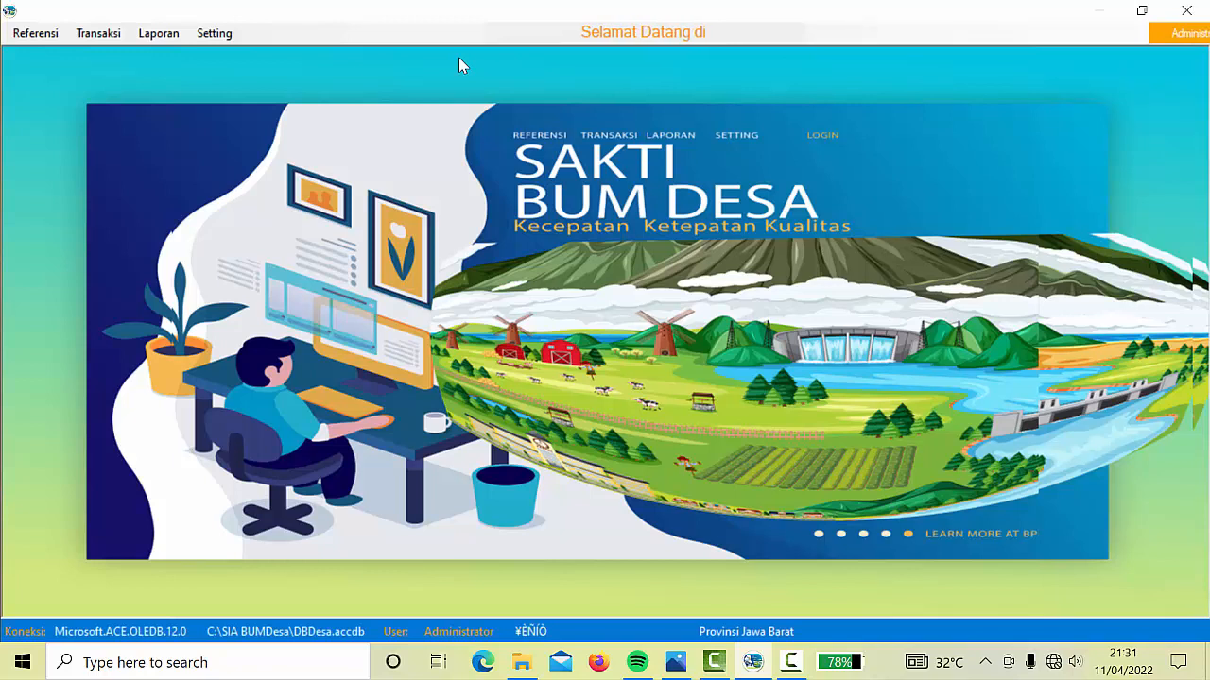
click(36, 38)
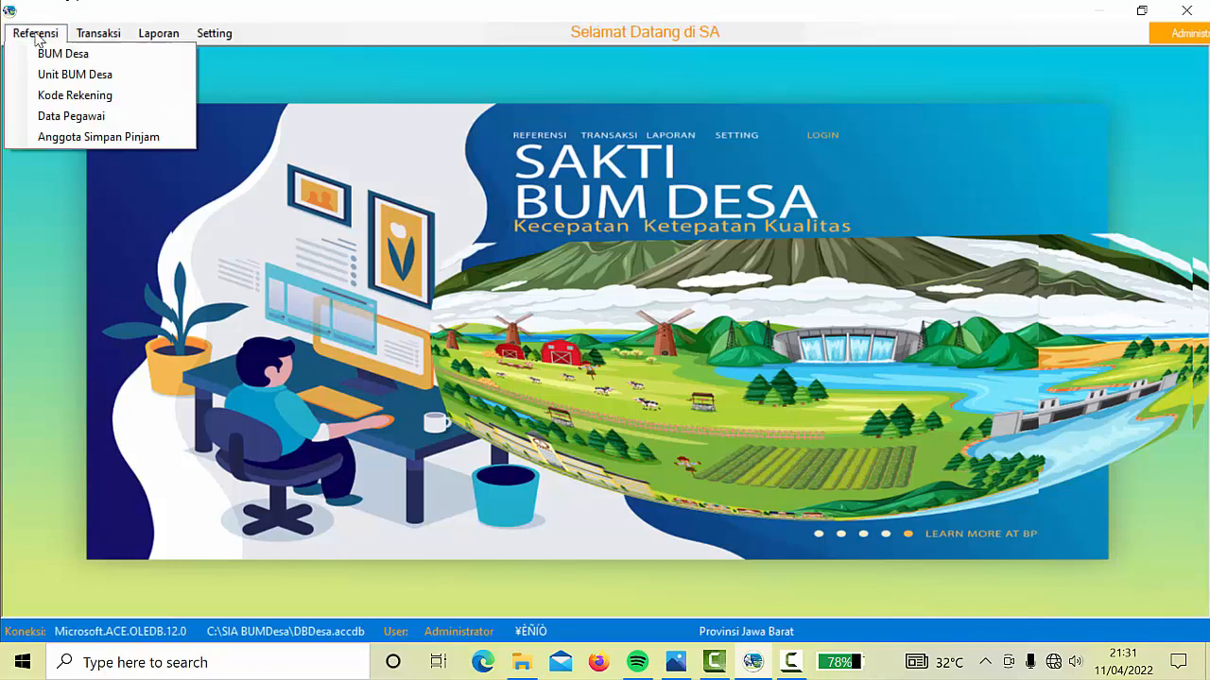
Check the Jabatan list in the Data Pegawai form, then close the form unchanged
click(82, 121)
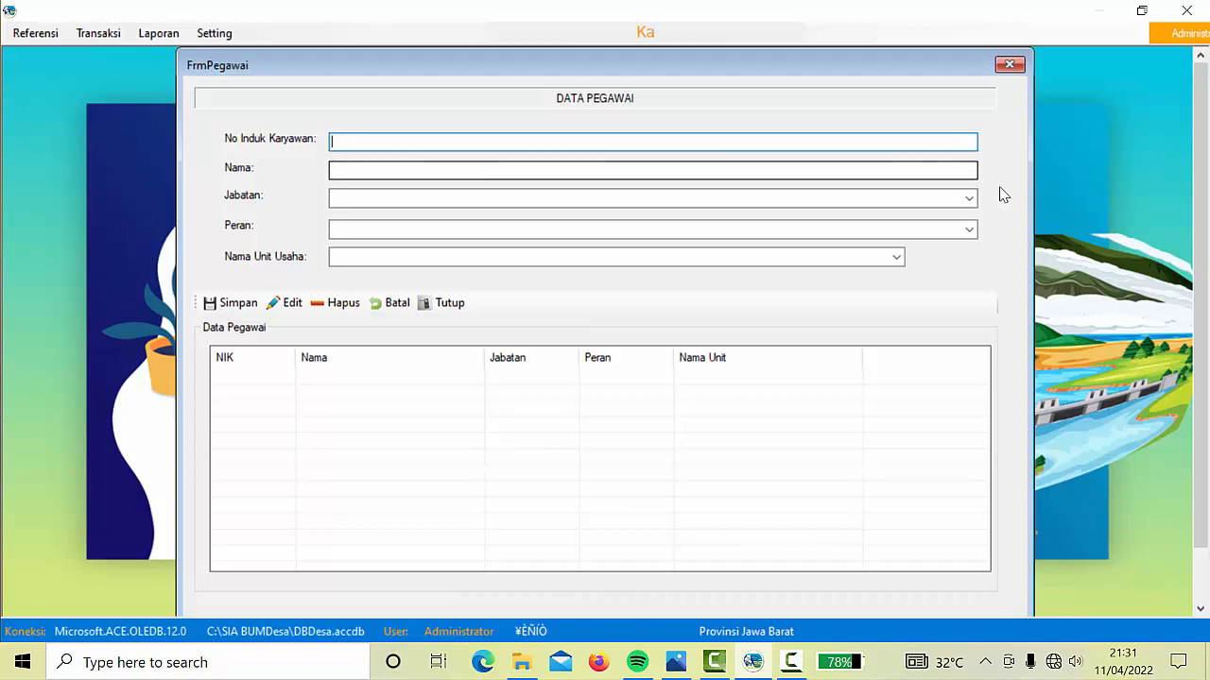
click(969, 200)
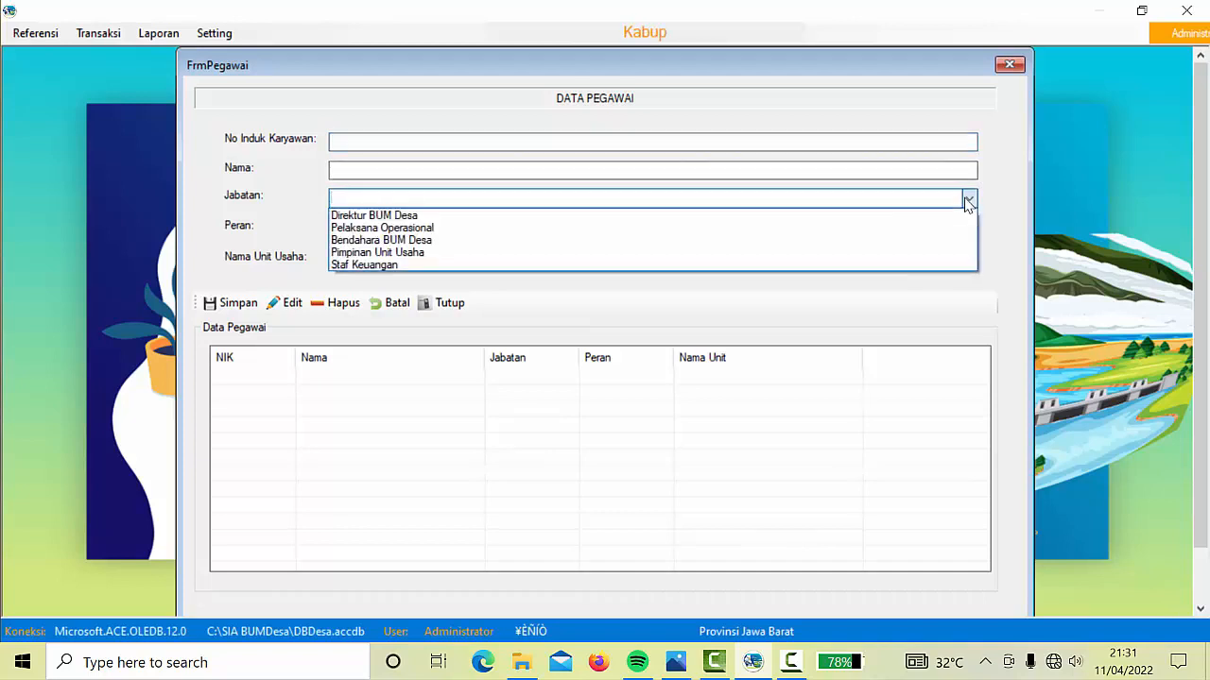
click(1025, 265)
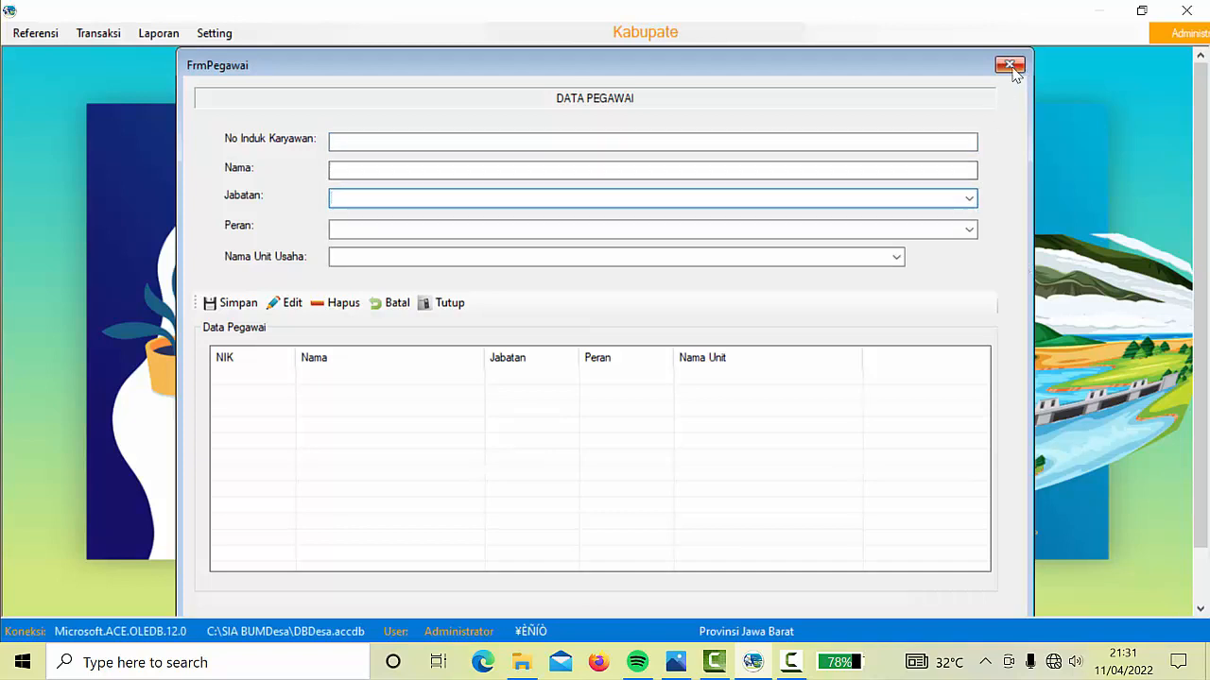
click(1009, 65)
Open the Data Umum BUM Desa form from the Referensi menu
click(34, 35)
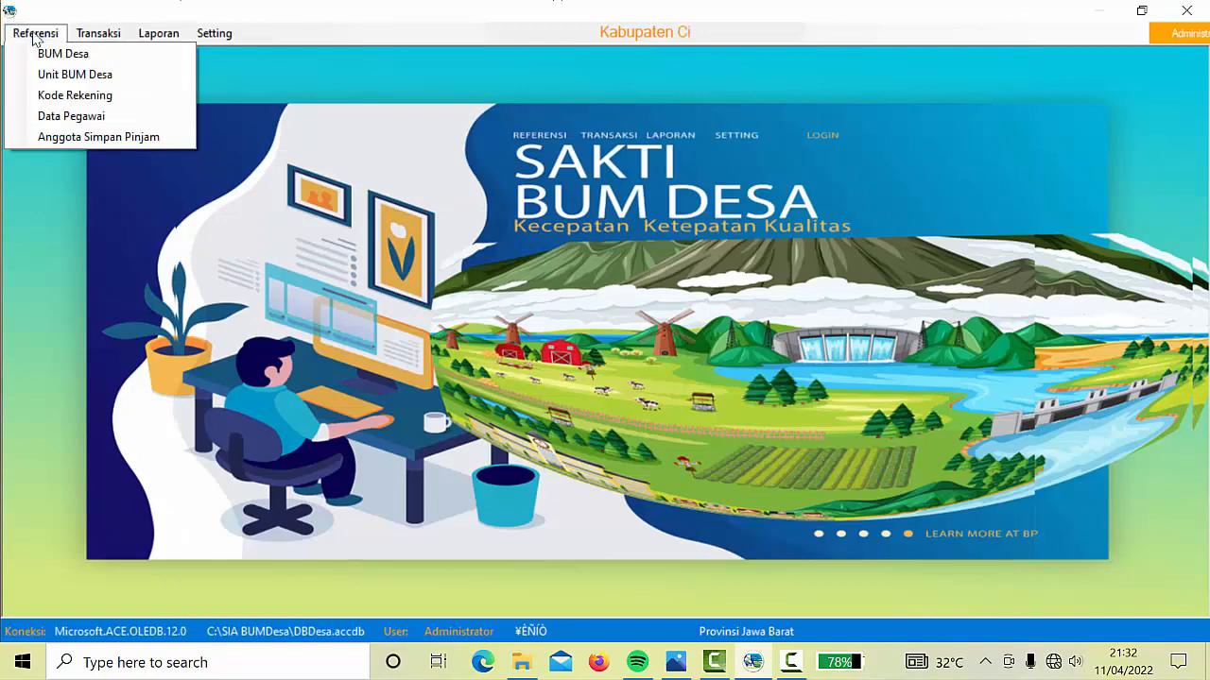
mouse_move(101, 37)
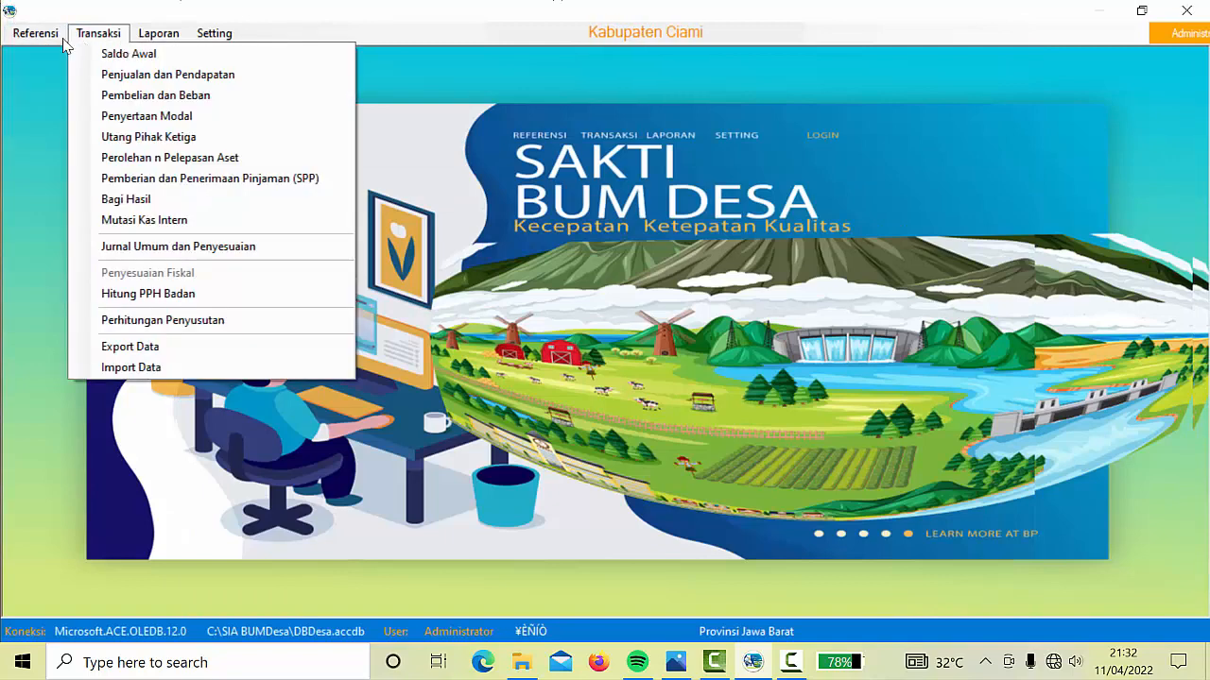
mouse_move(64, 40)
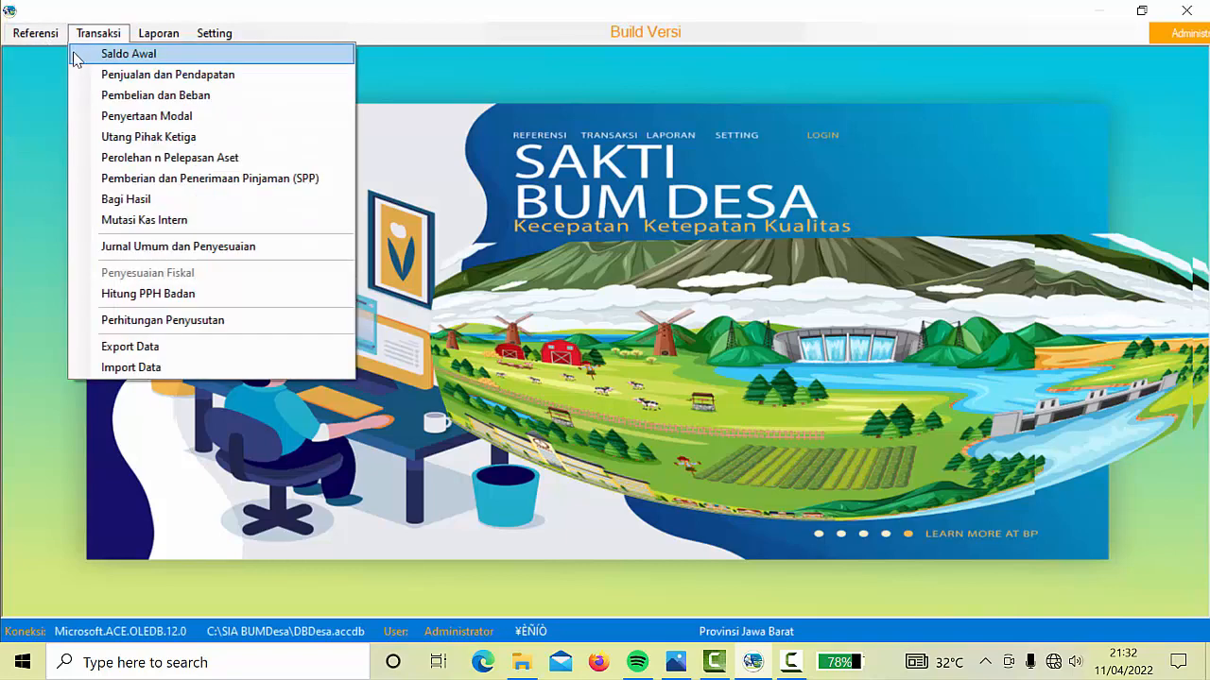
click(57, 54)
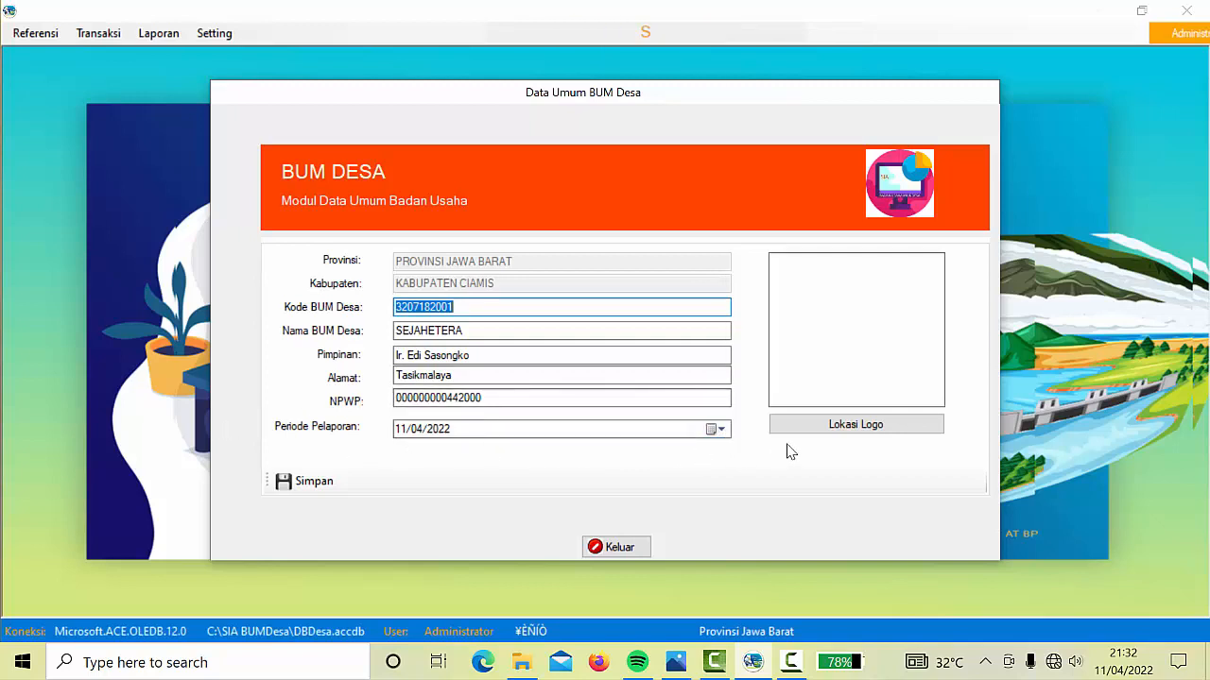
Change Periode Pelaporan to 31 March 2022 and save the Data Umum BUM Desa form
click(723, 433)
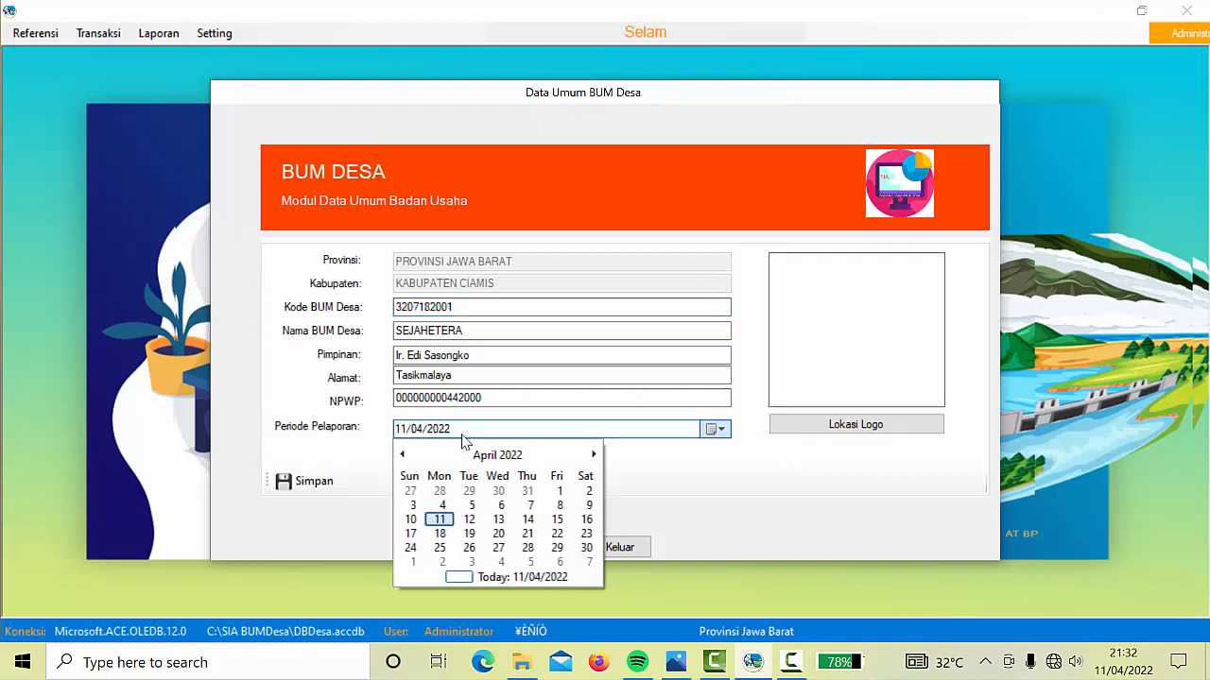
click(404, 456)
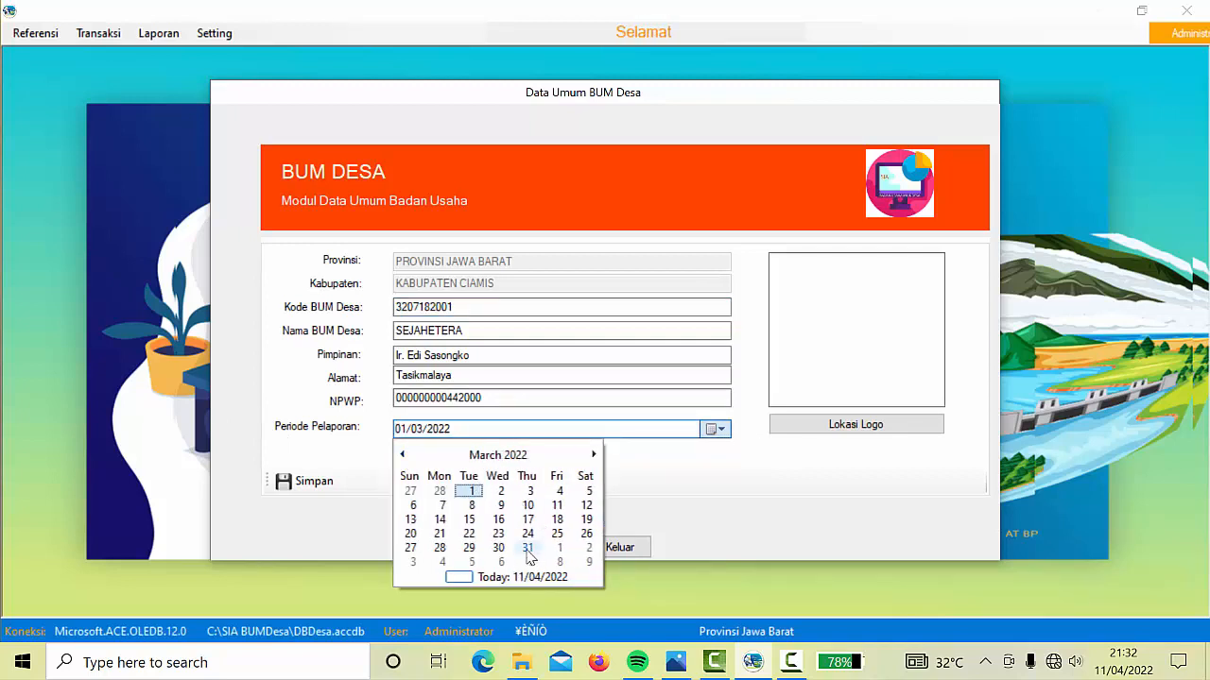
click(527, 548)
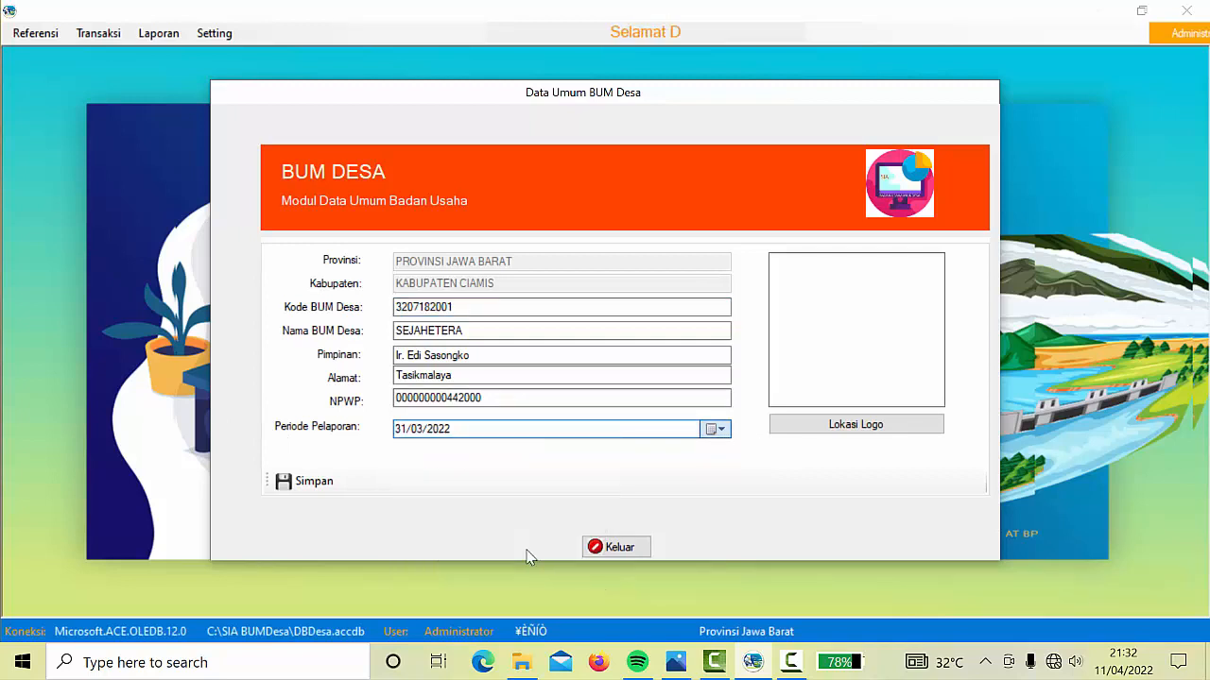
click(304, 484)
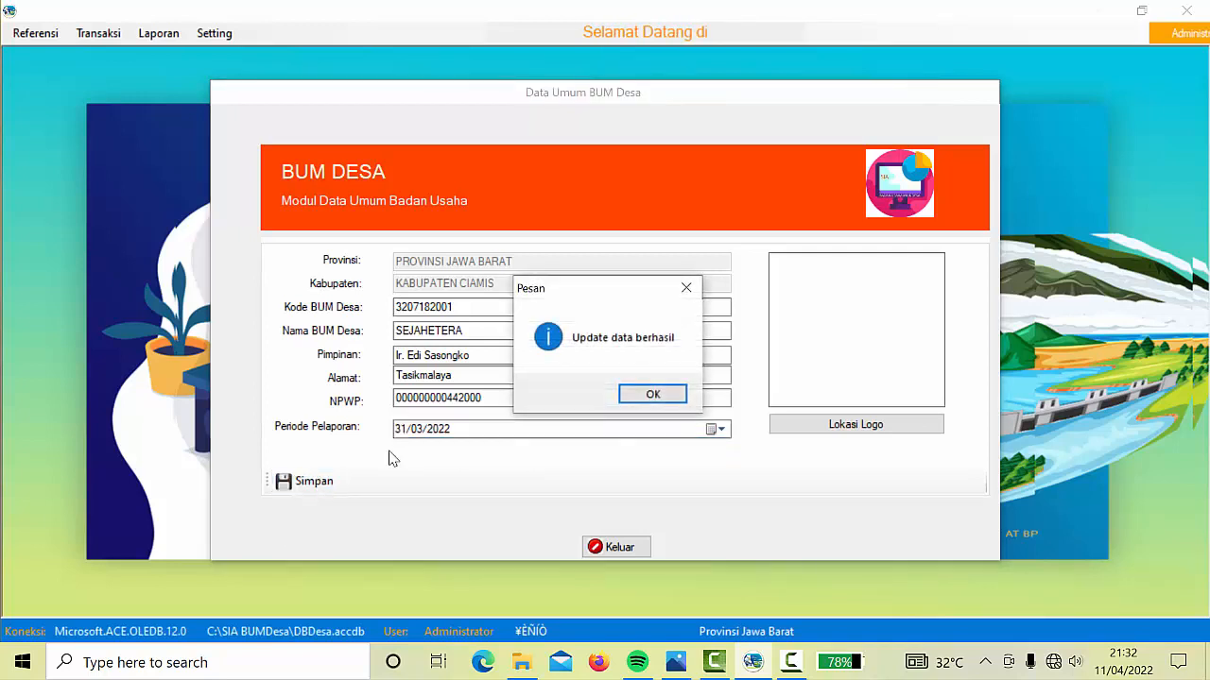
click(651, 397)
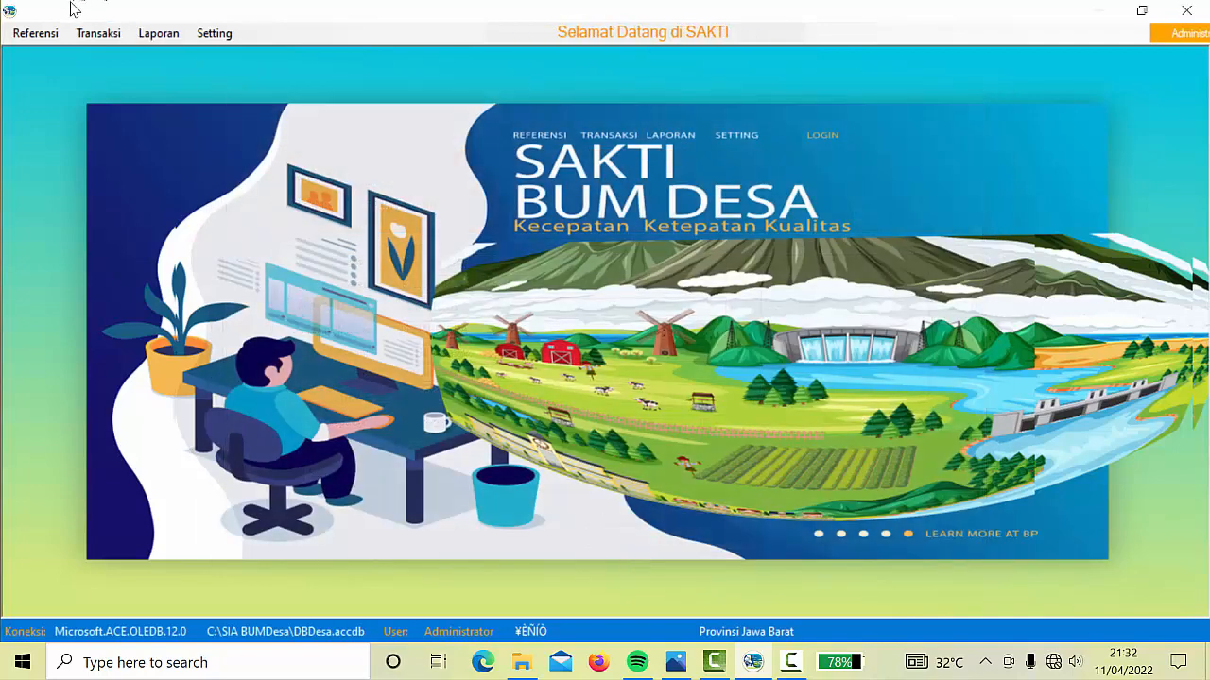
click(99, 35)
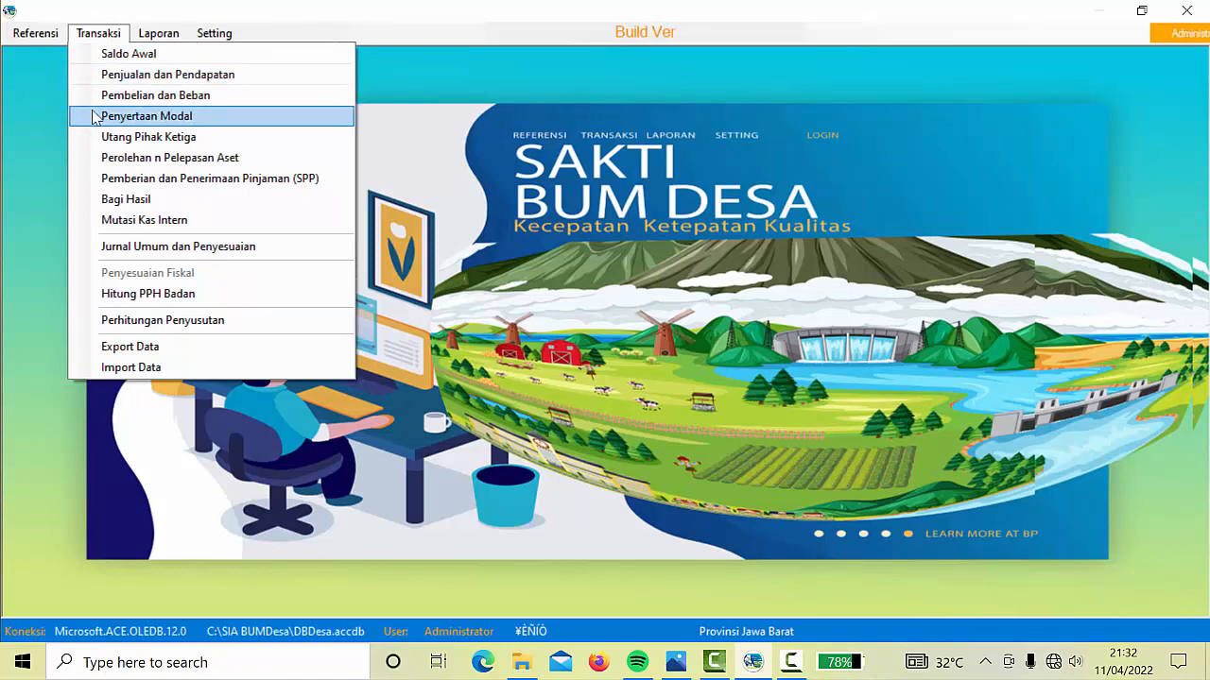
Start a new Penyertaan Modal entry with No Perdes '04 Tahun 2022' dated 3 March 2022
click(160, 117)
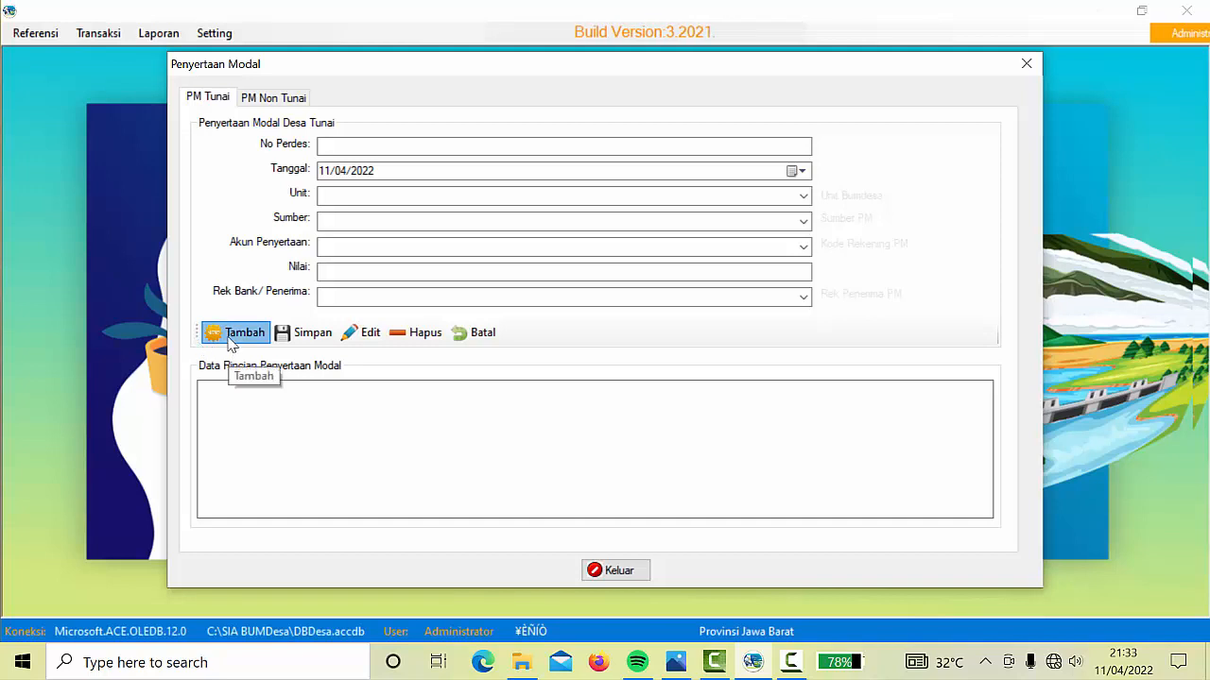
click(232, 336)
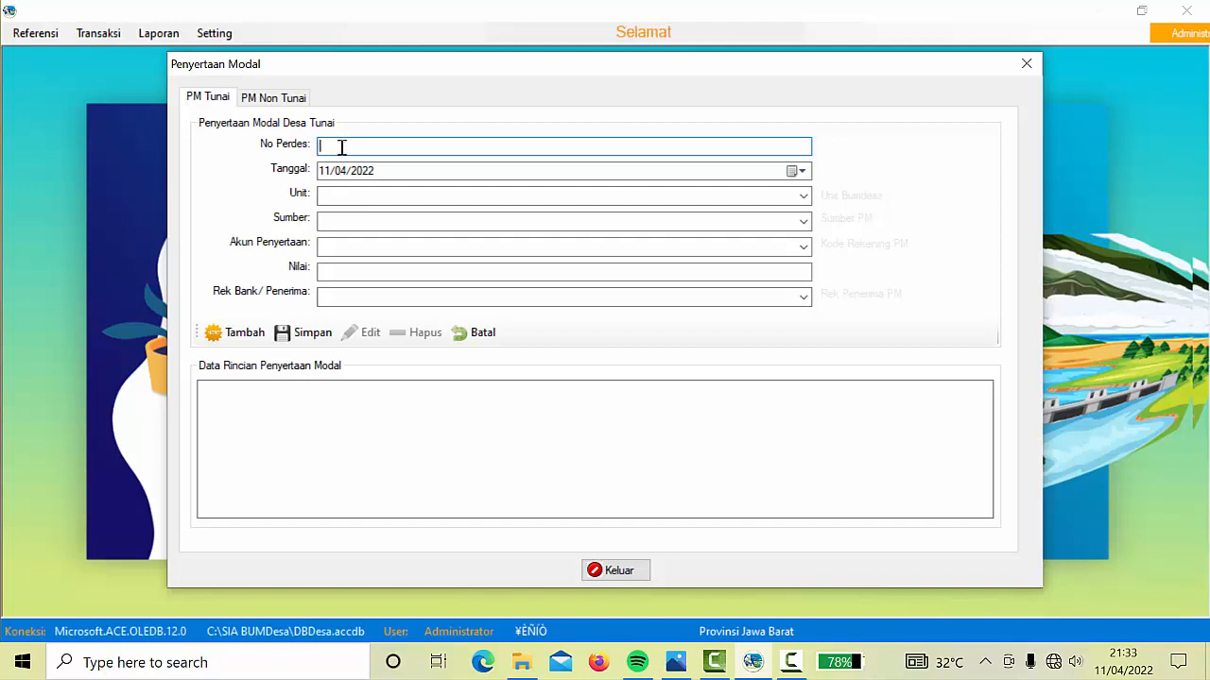
text(4 Tah)
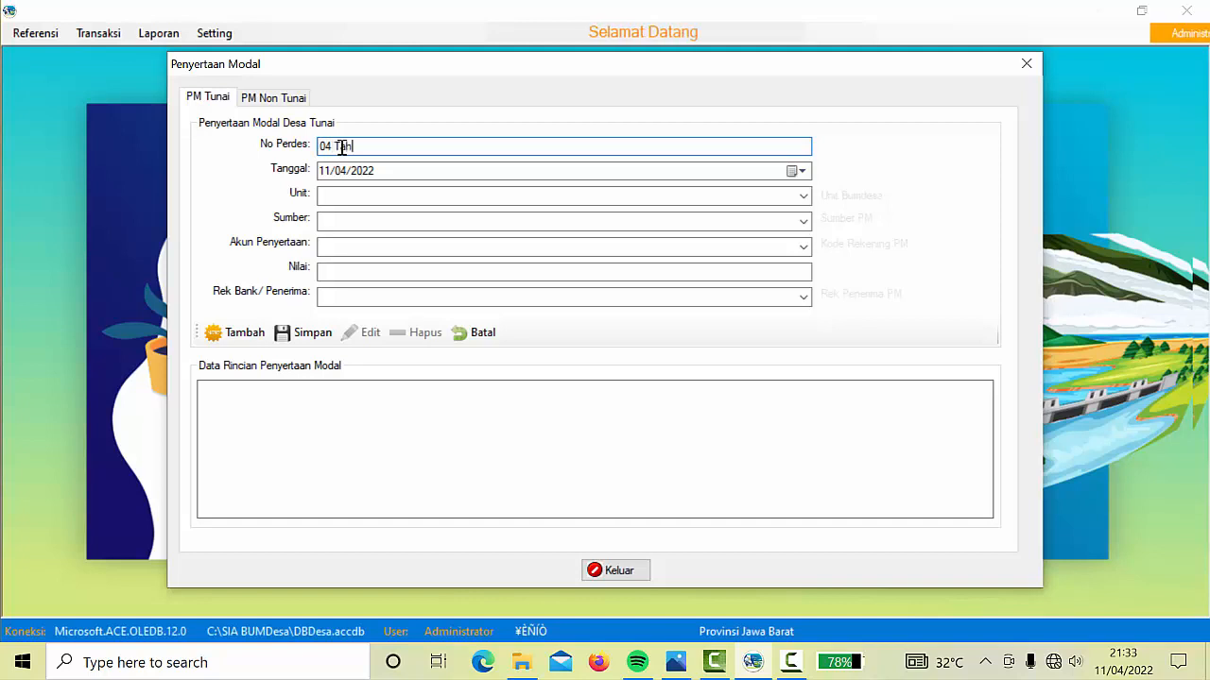
text(un 2022)
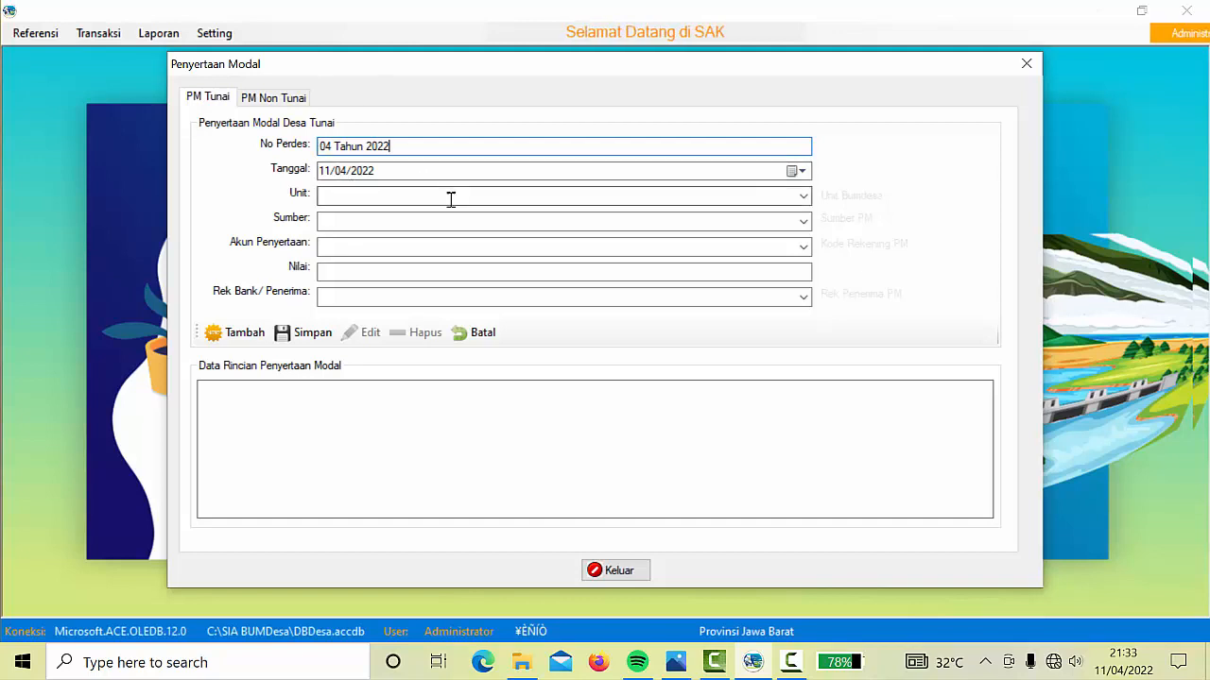
click(799, 171)
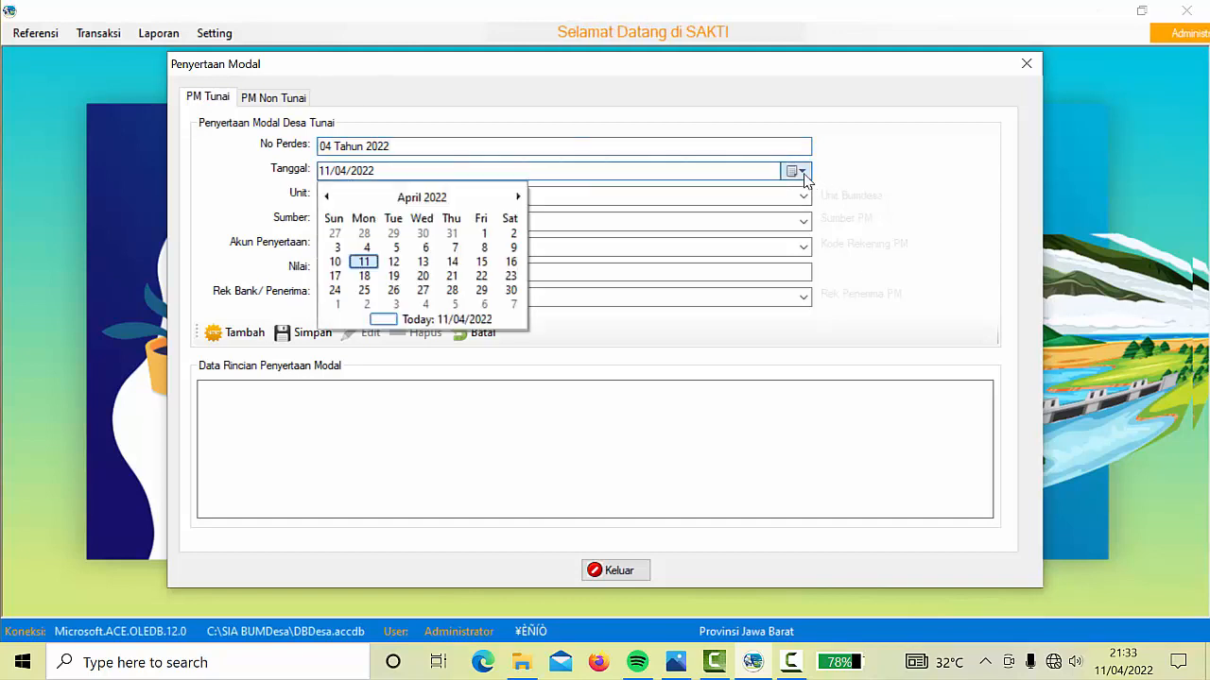
click(330, 199)
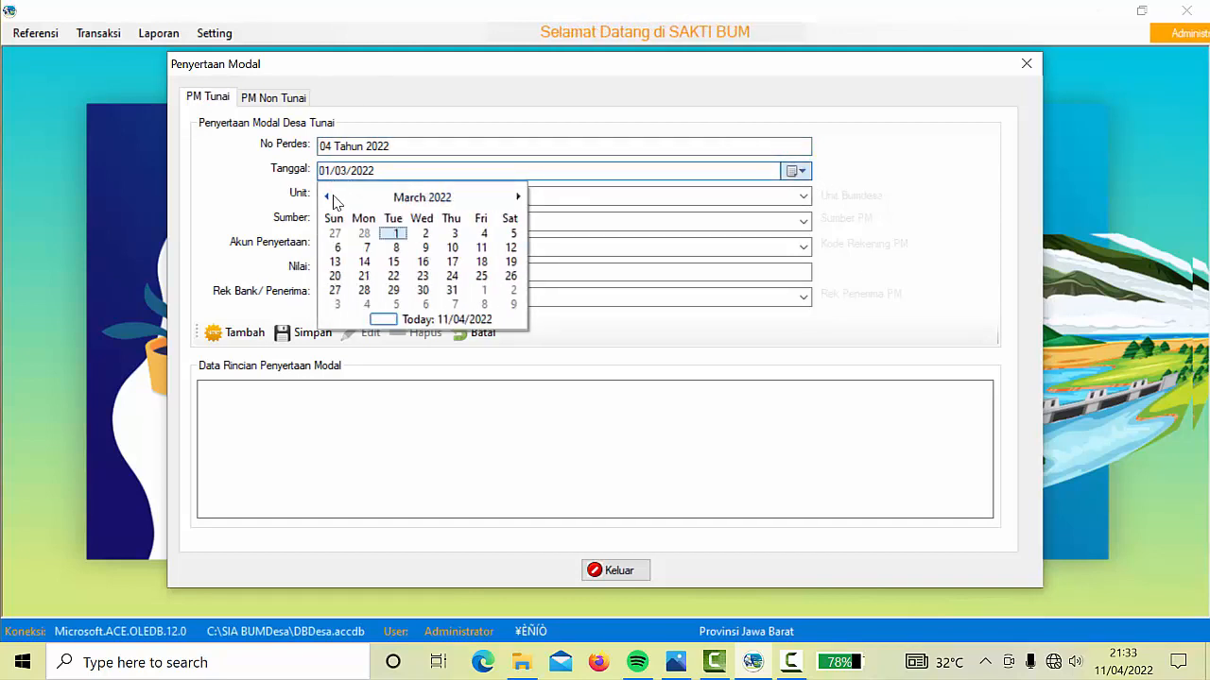
click(454, 234)
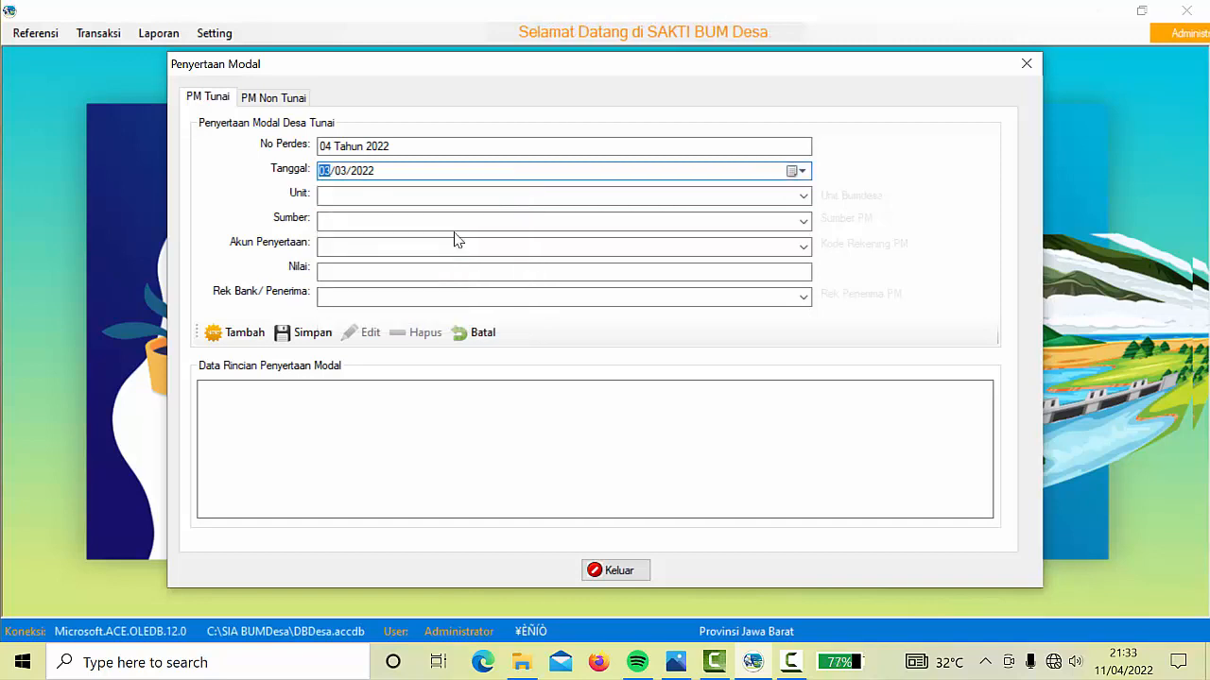
click(803, 195)
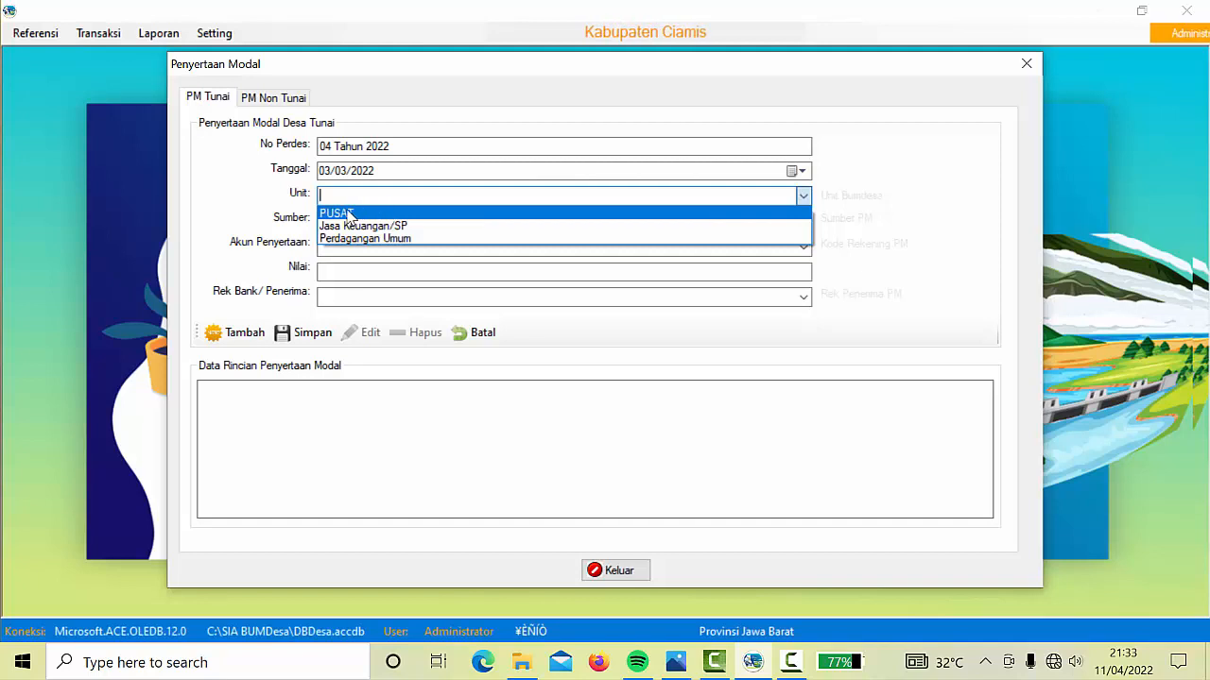
Fill in unit PUSAT, source Pemerintah Desa, account Modal, value 100000000 and bank Bank BRI Pusat
click(348, 214)
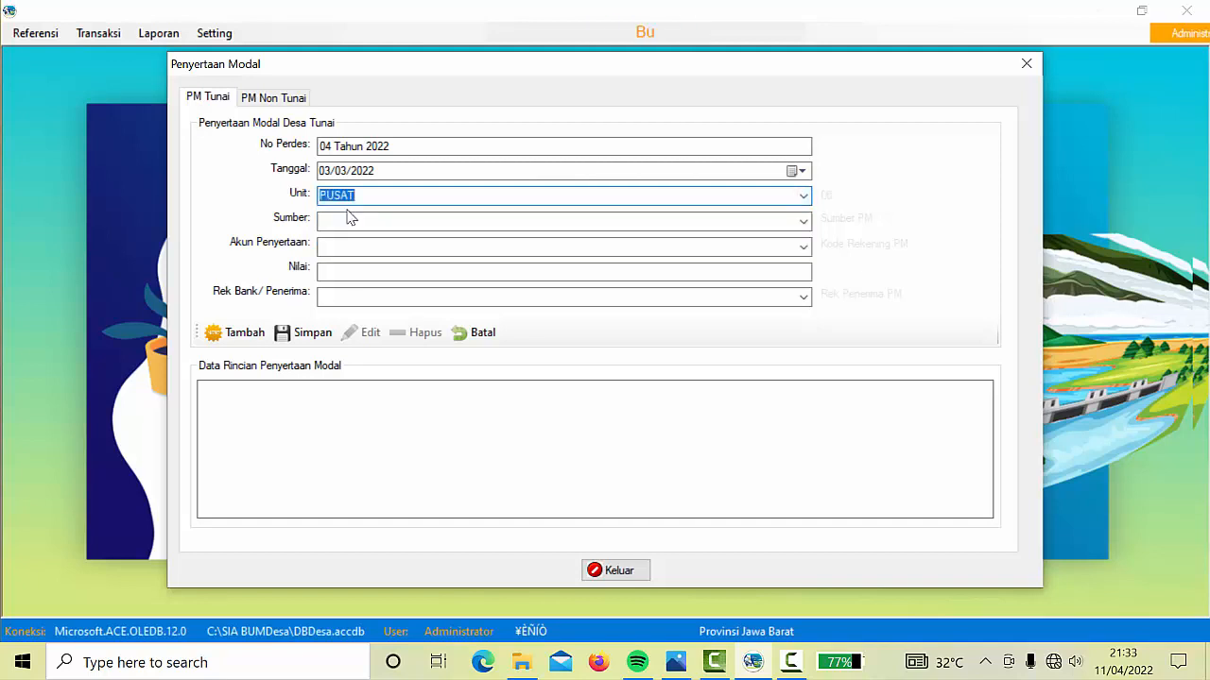
click(804, 229)
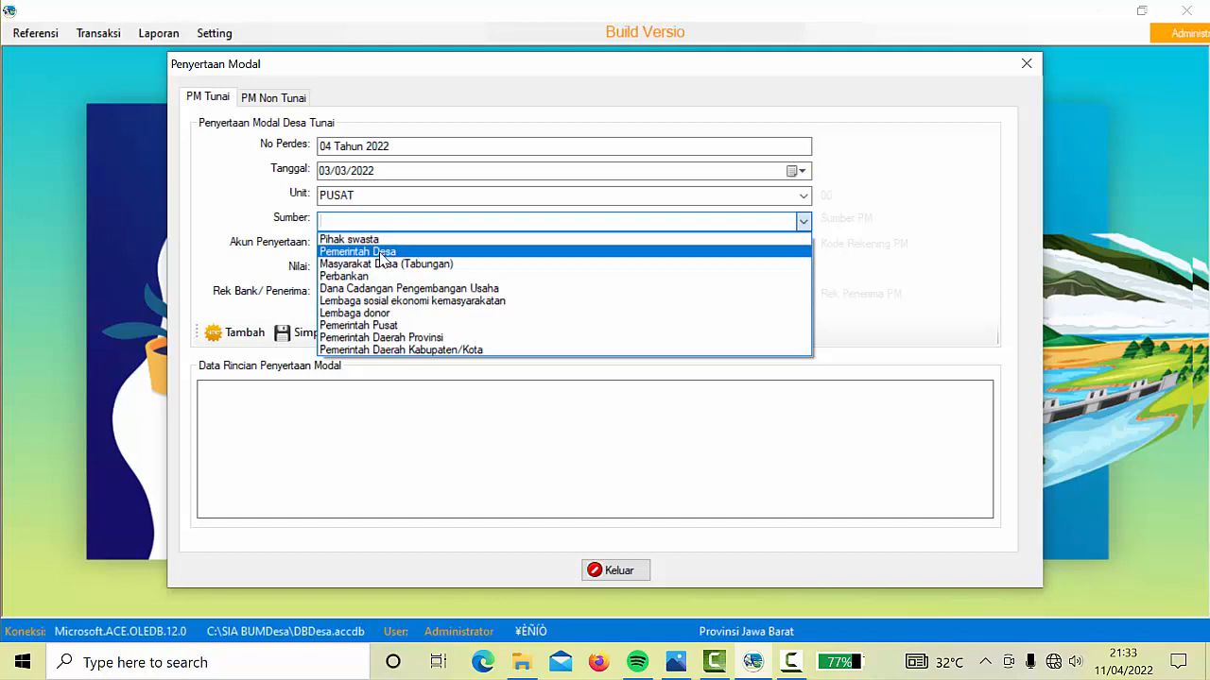
click(384, 256)
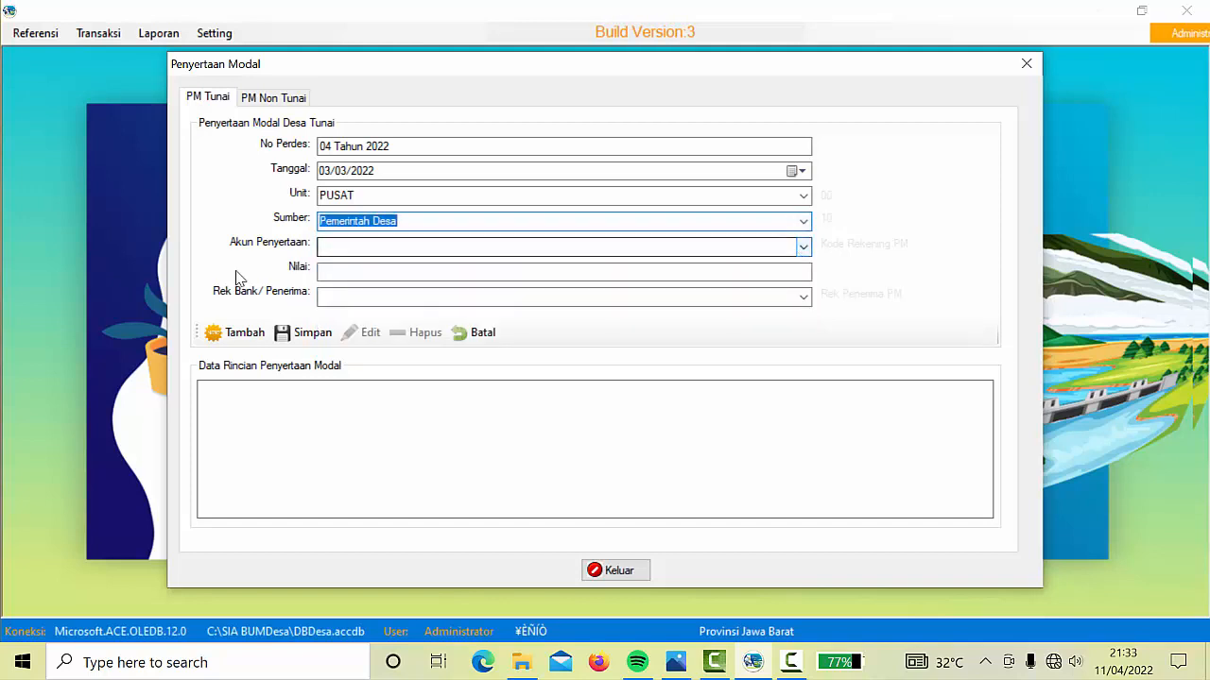
click(802, 247)
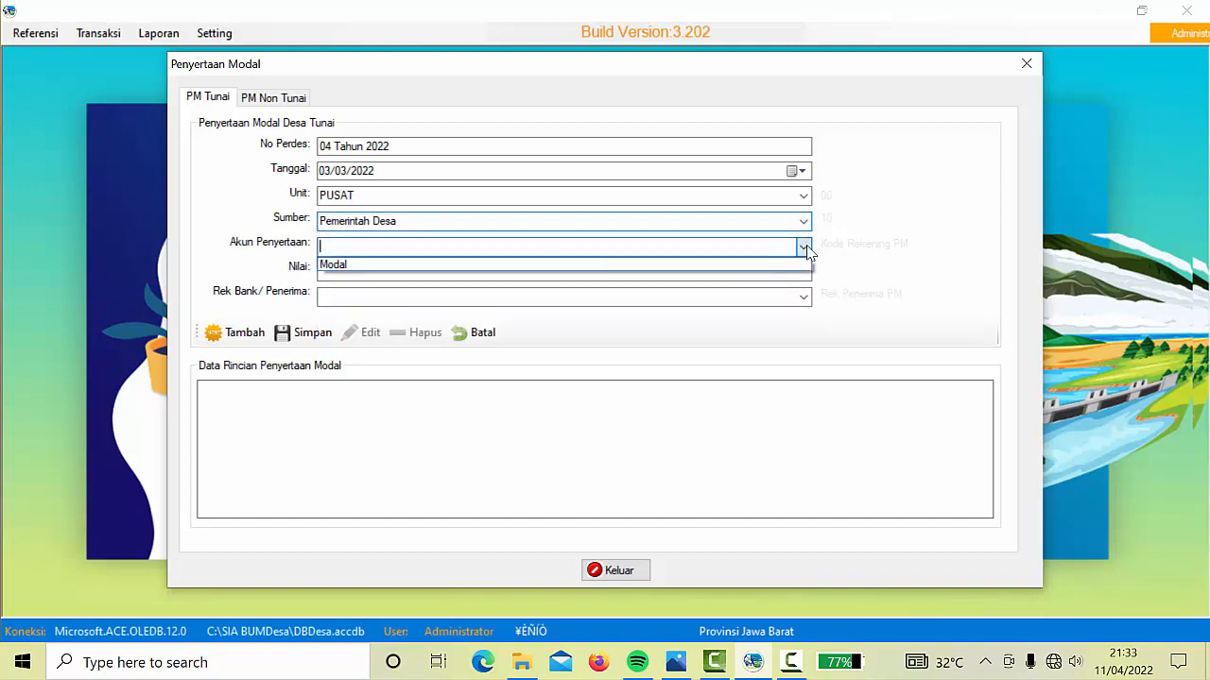
click(344, 267)
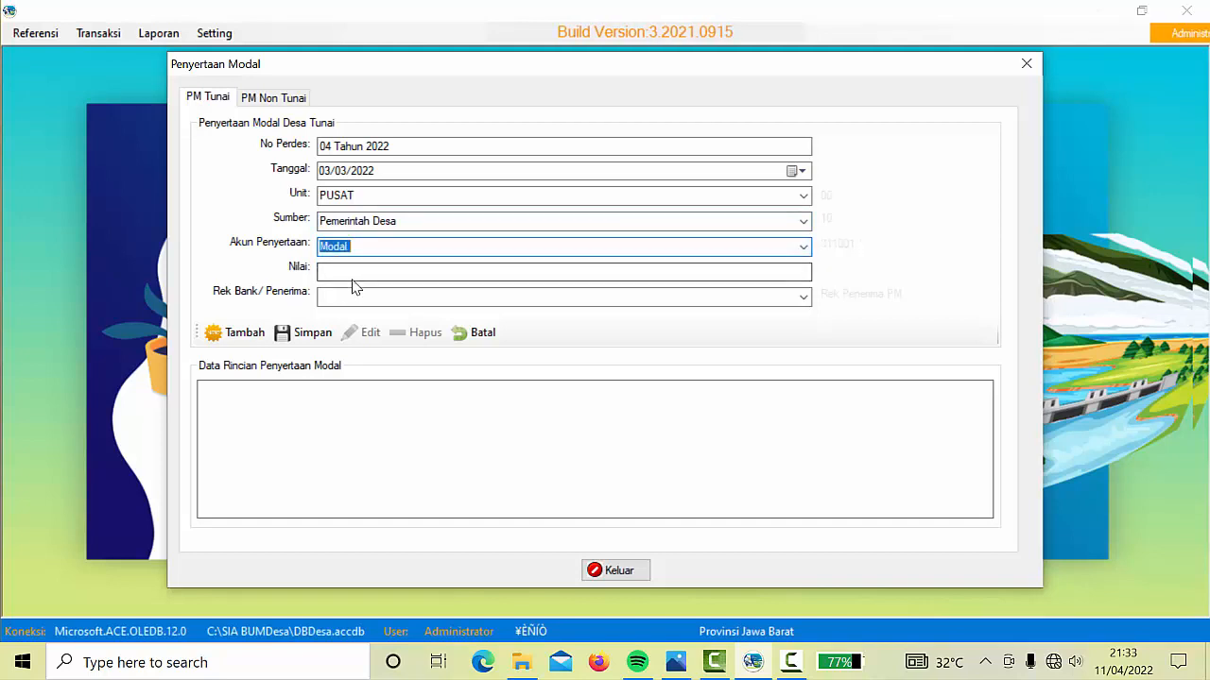
click(349, 273)
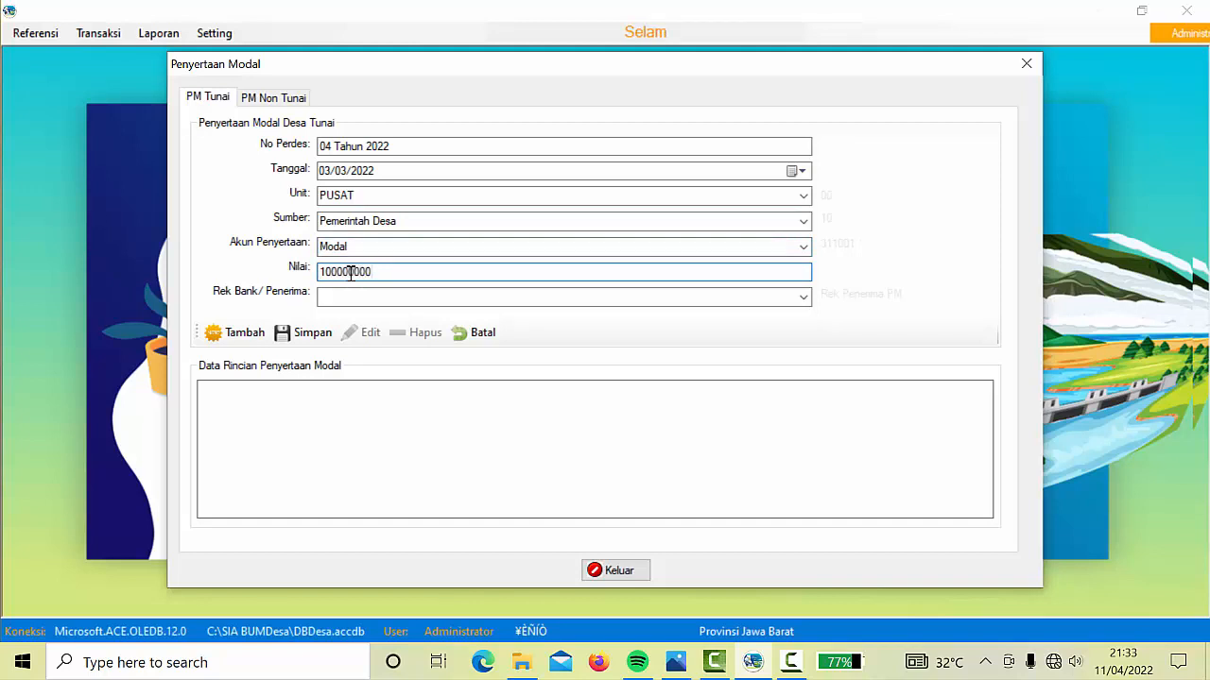
click(802, 299)
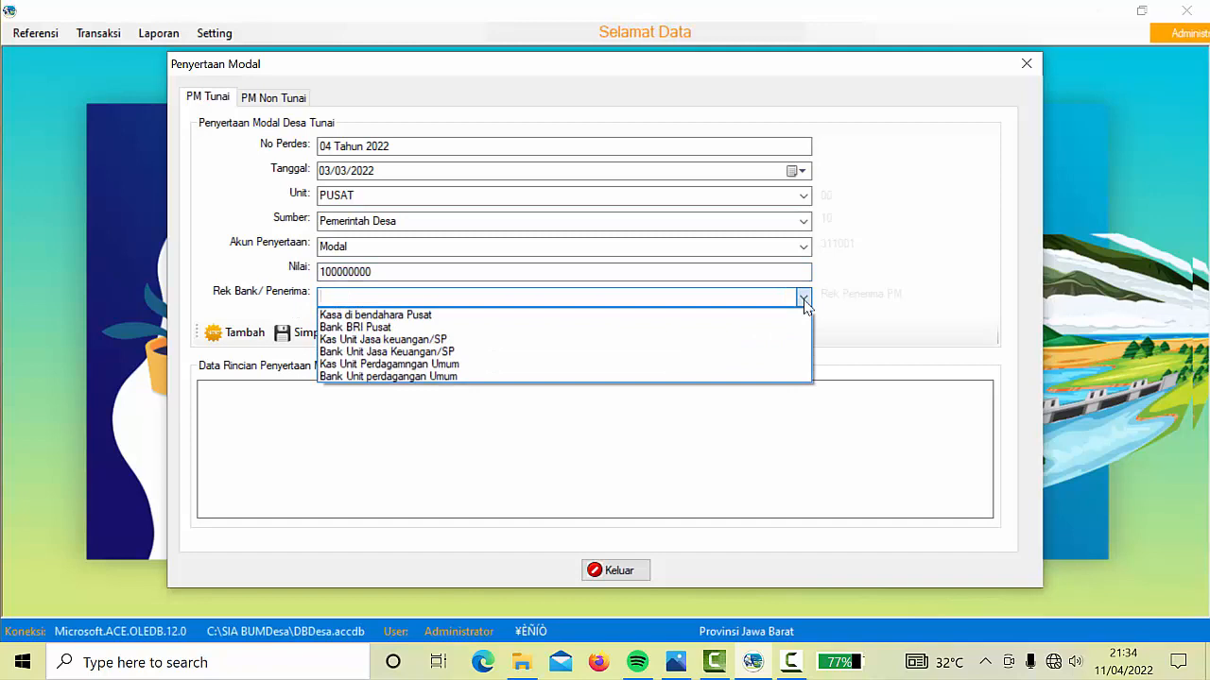
click(385, 330)
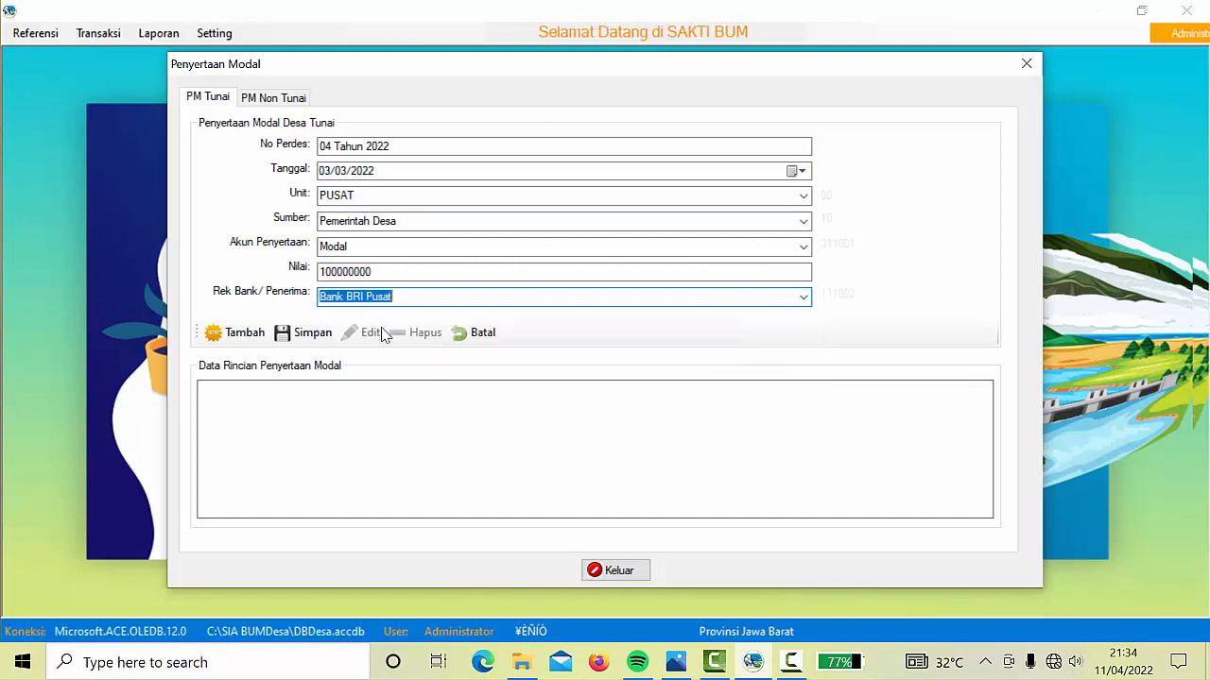
Save the capital contribution entry and close the Penyertaan Modal form
click(303, 335)
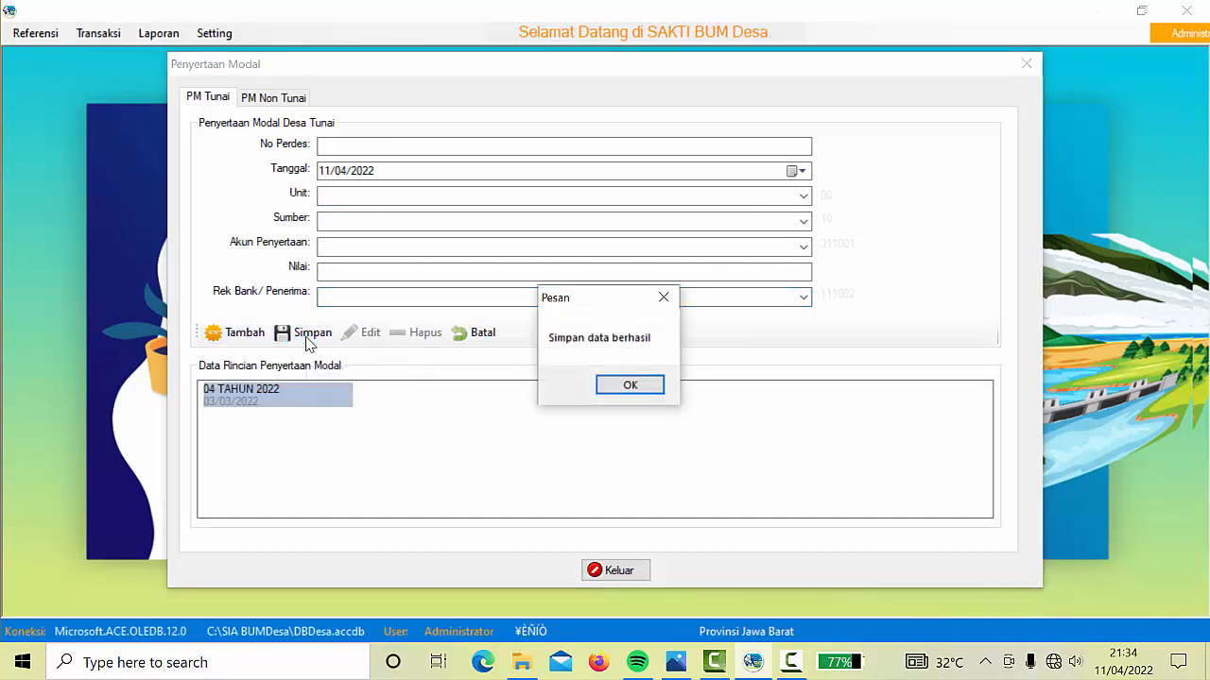
click(613, 392)
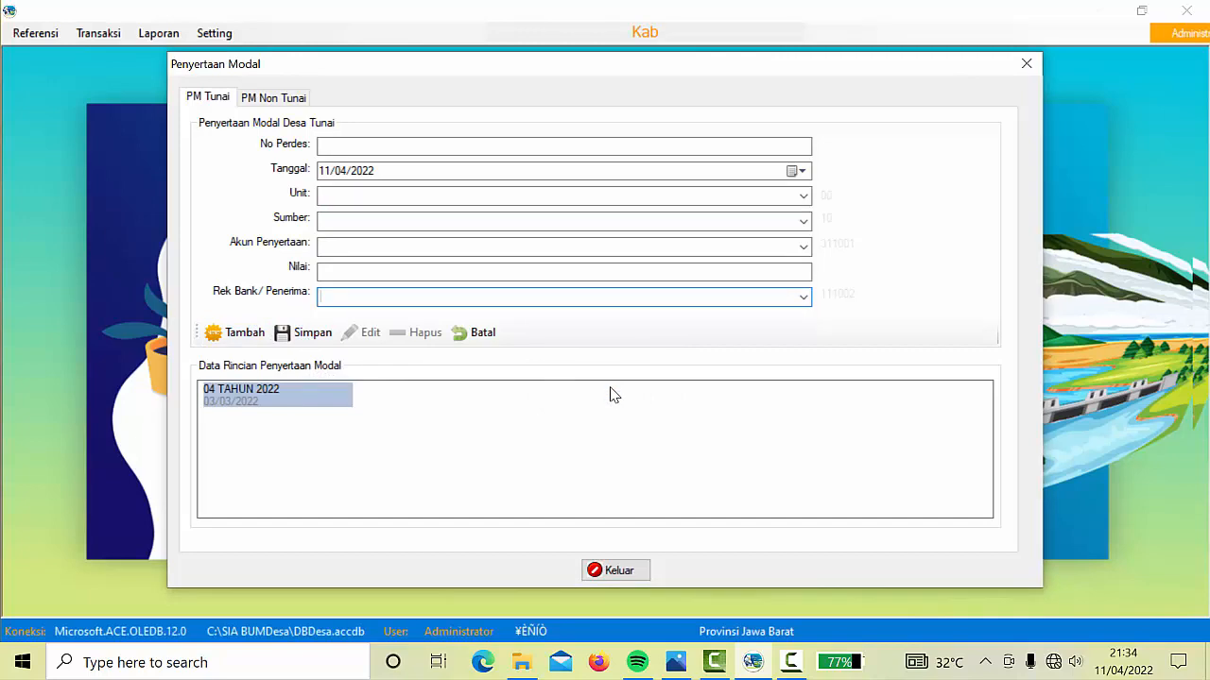
click(629, 570)
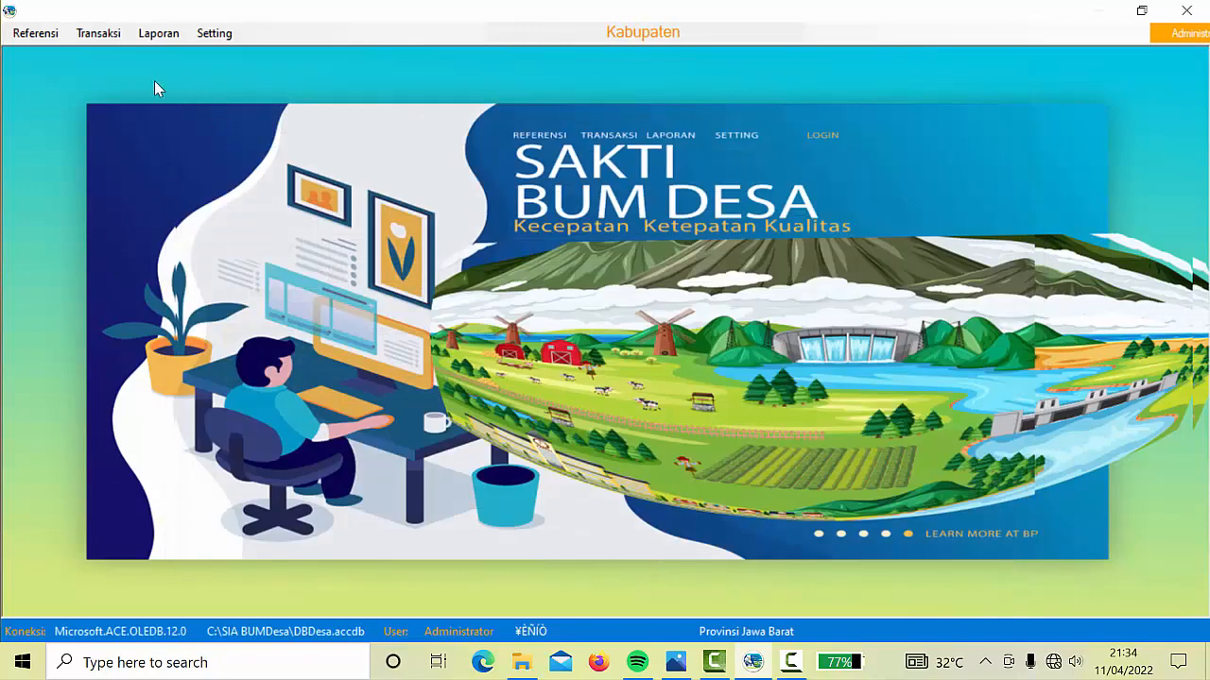
Open the Posisi Keuangan report and review 100,000,000.00 in Bank BRI Pusat and Modal for 2022
click(161, 36)
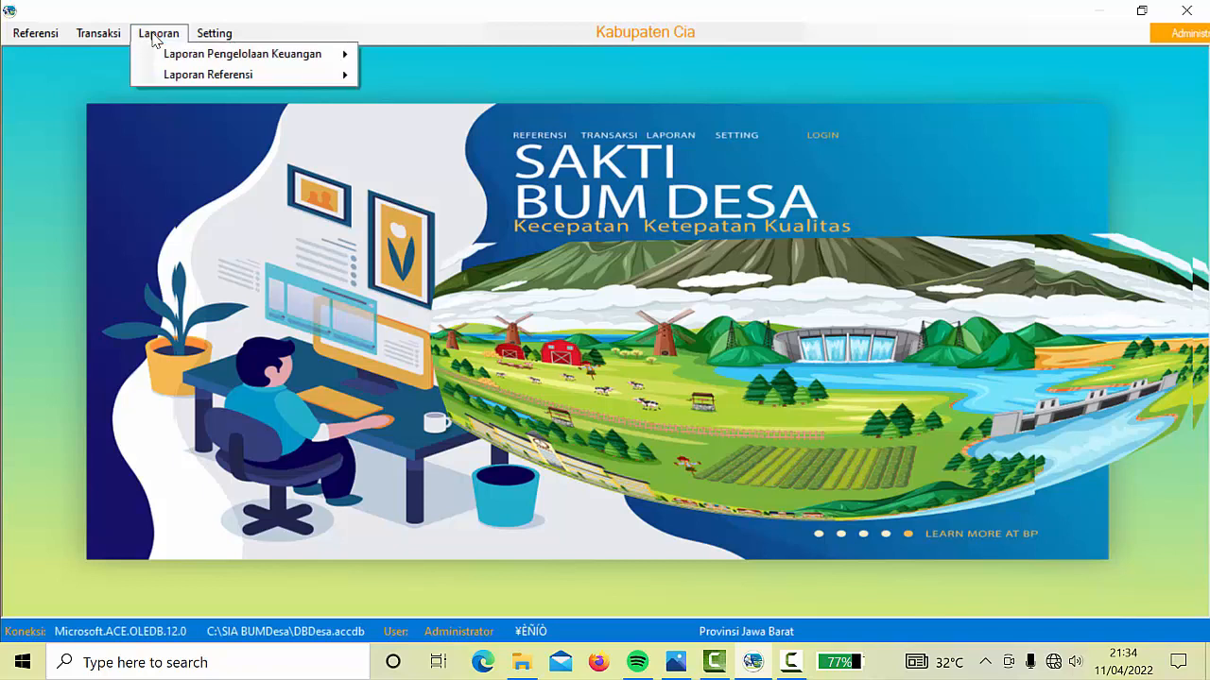
mouse_move(256, 59)
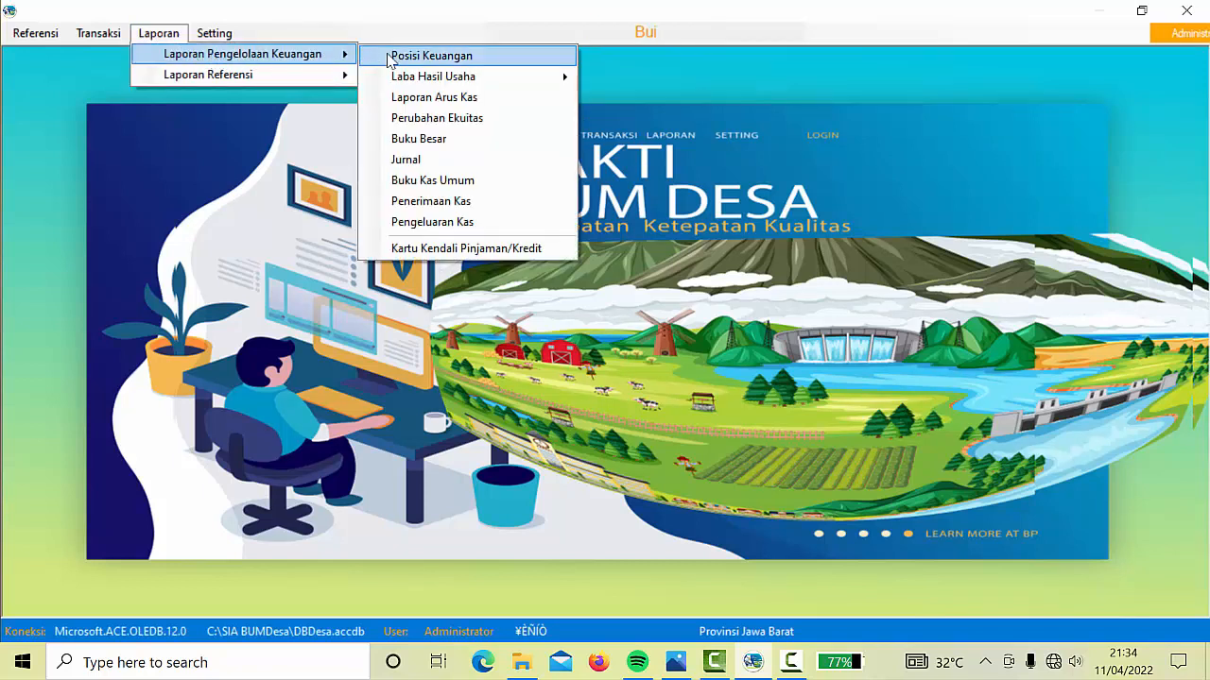
click(448, 57)
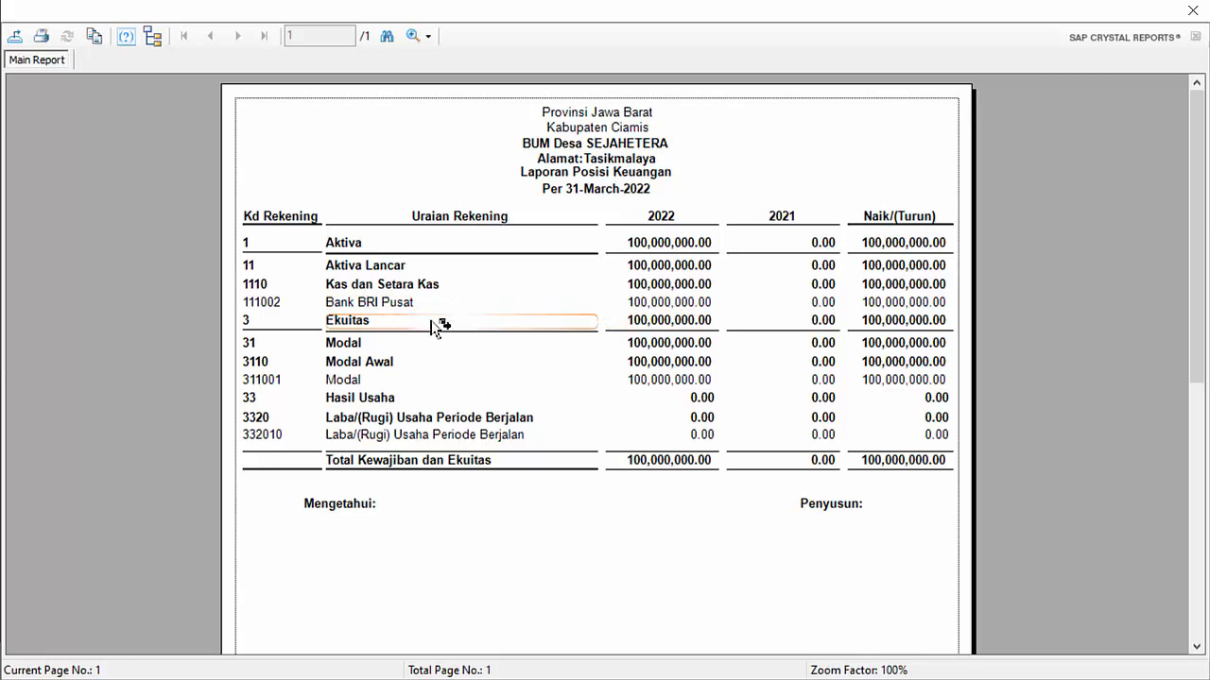
click(653, 379)
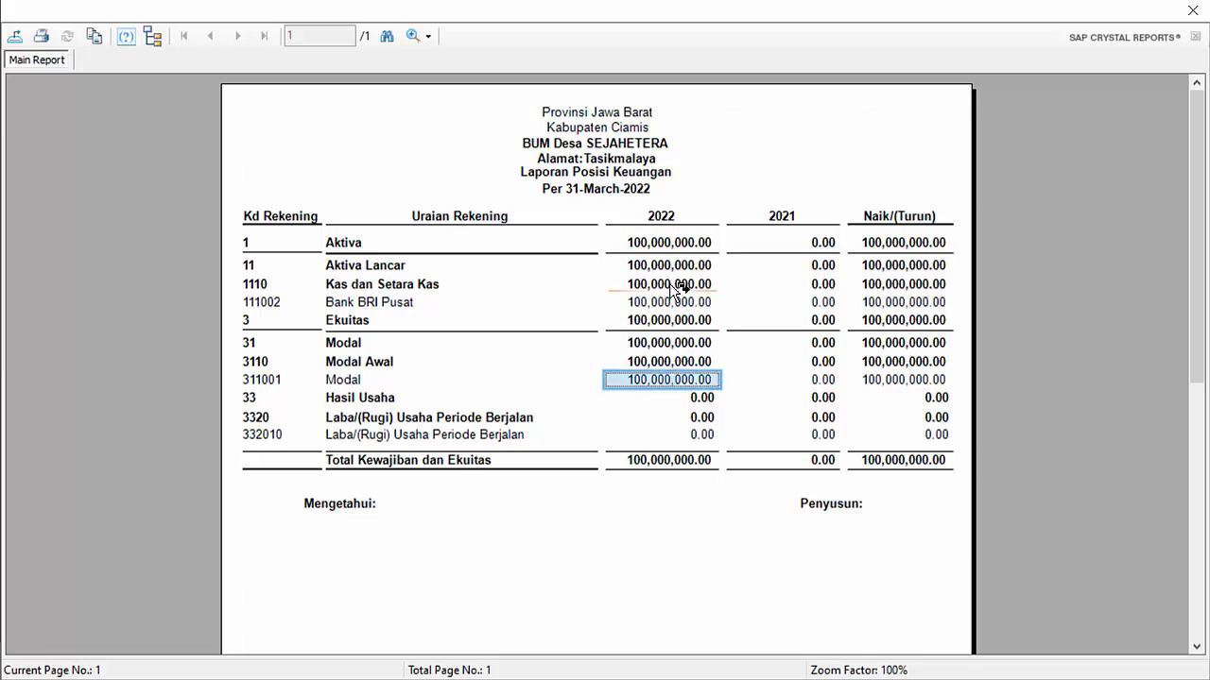
click(660, 302)
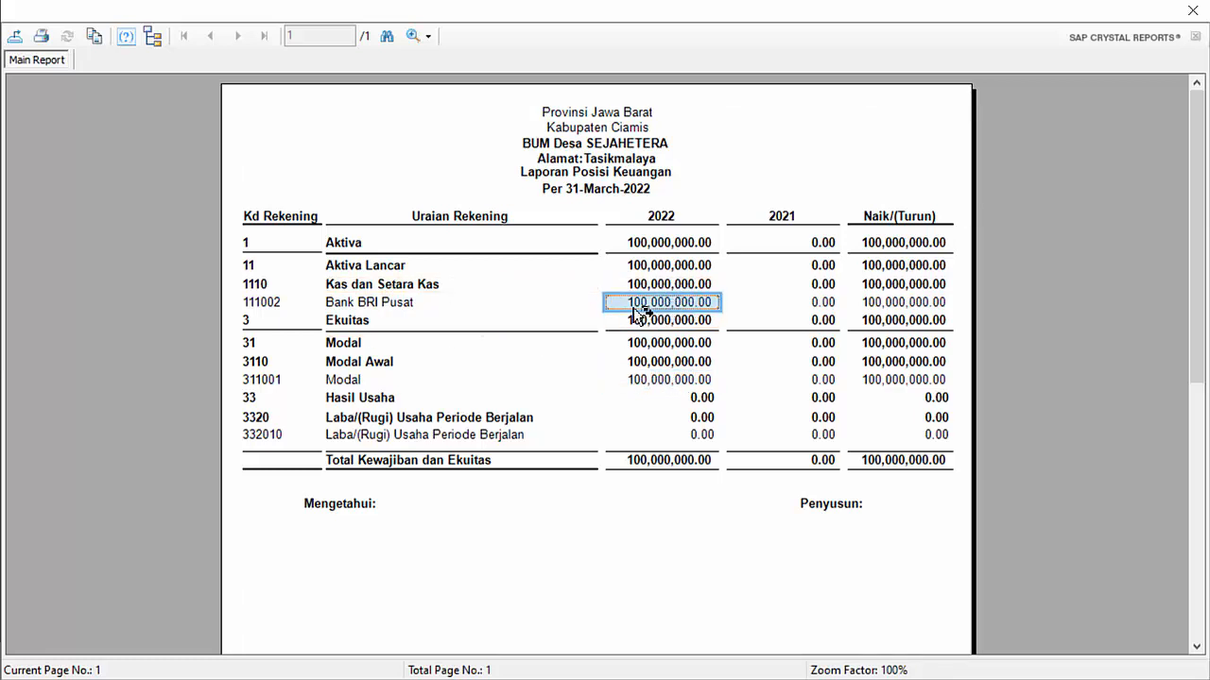
click(704, 381)
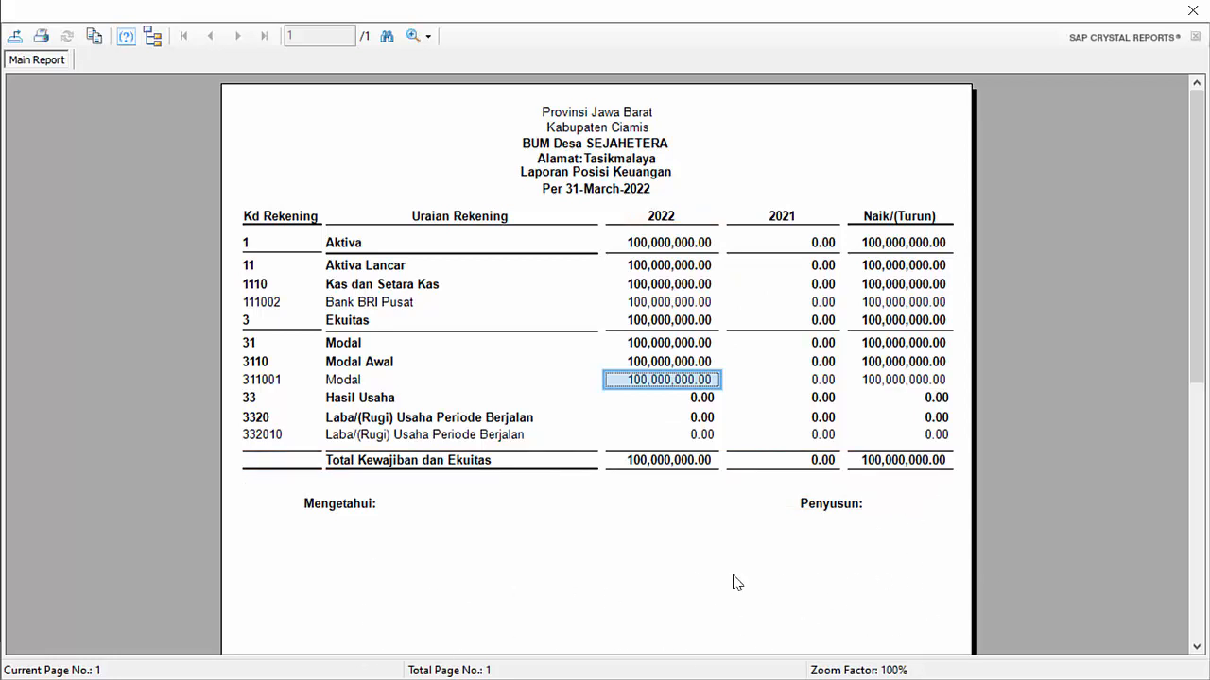
click(1193, 12)
Briefly open the employee form and the BUM Desa general data, then close both
click(31, 36)
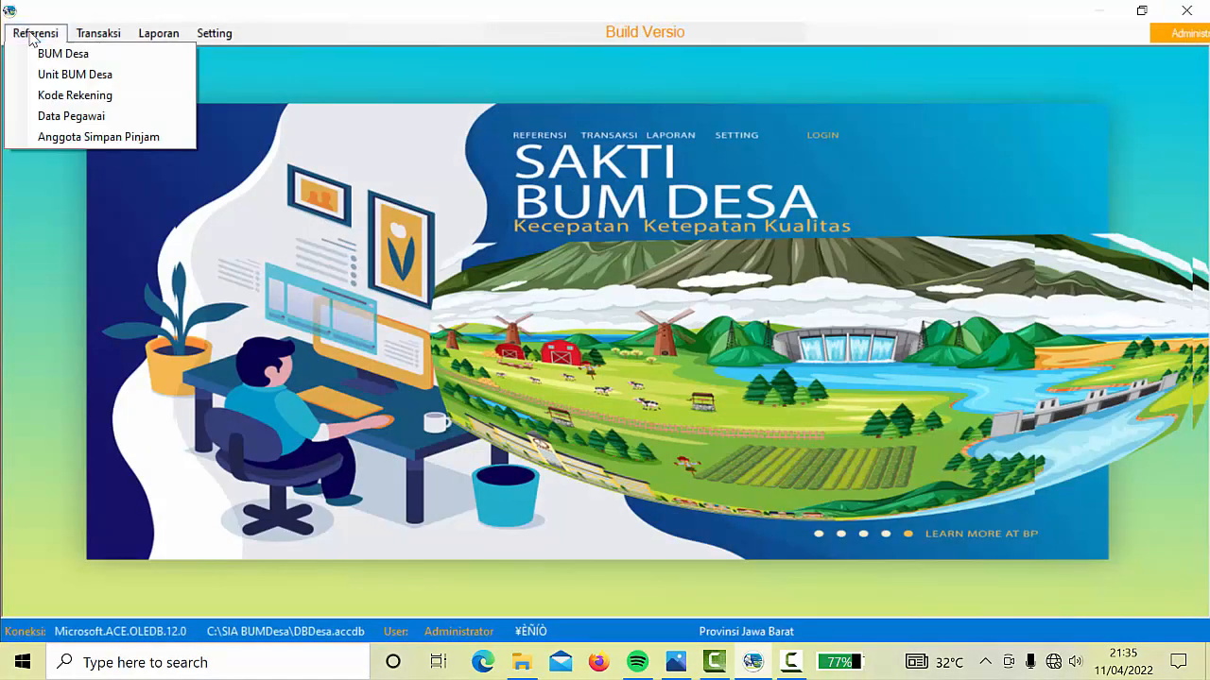
click(81, 118)
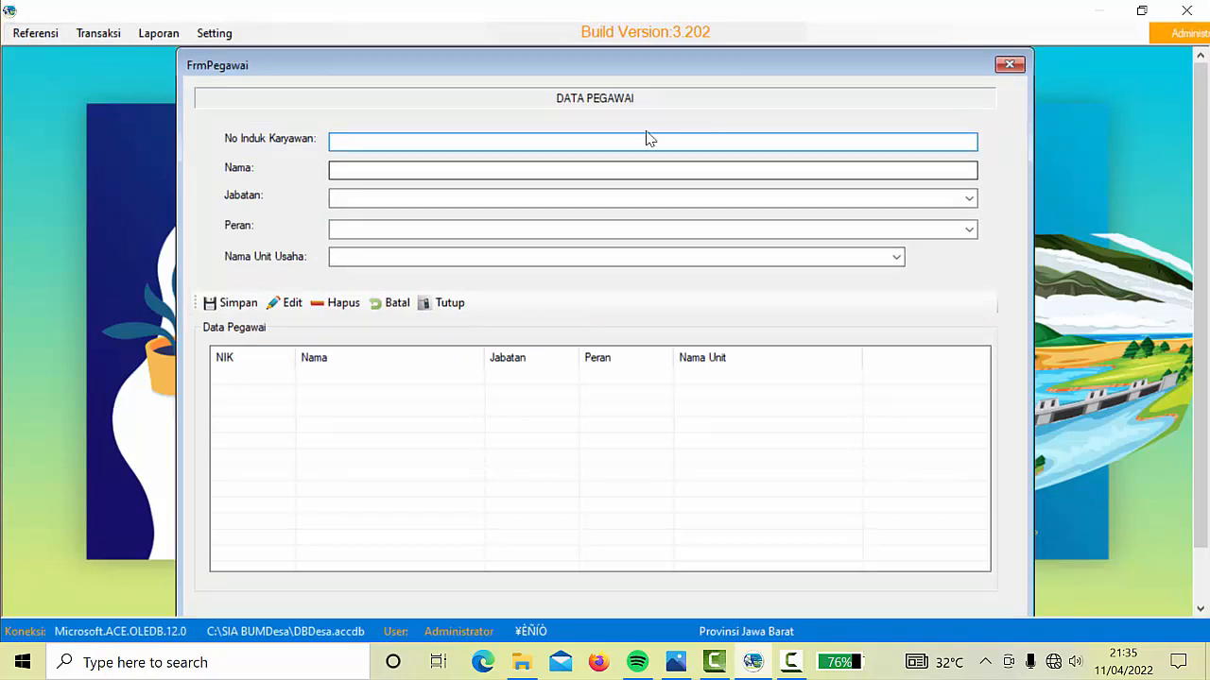
text(01)
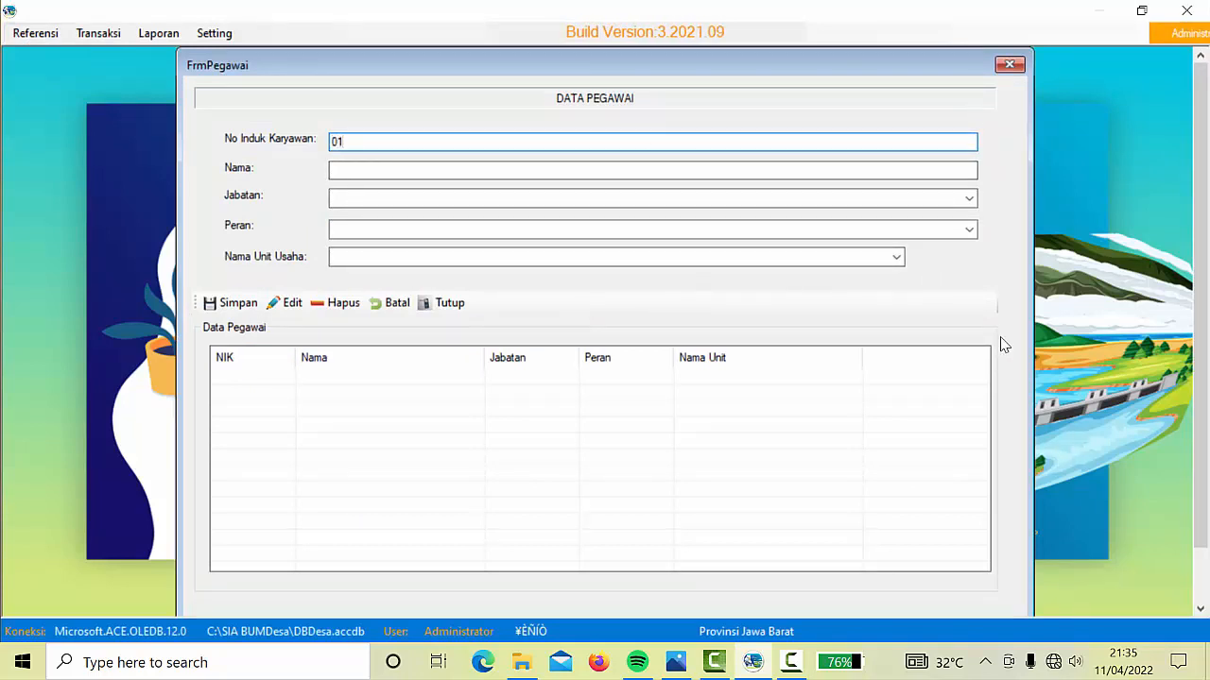
click(619, 171)
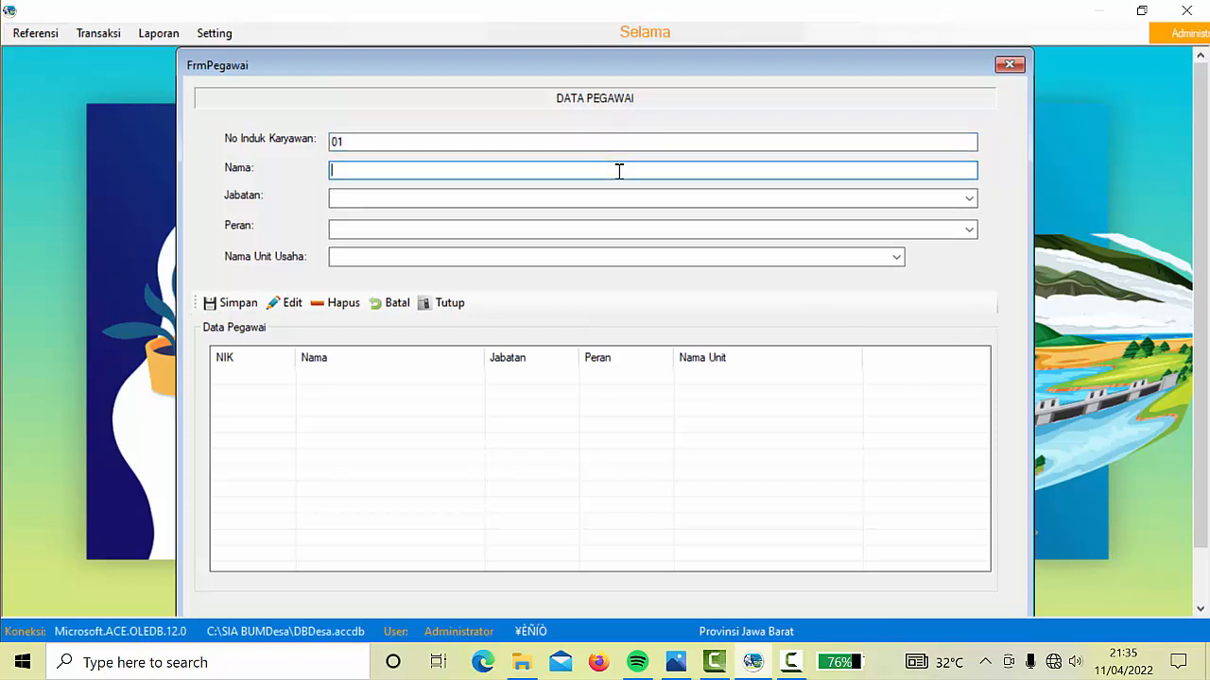
click(1009, 65)
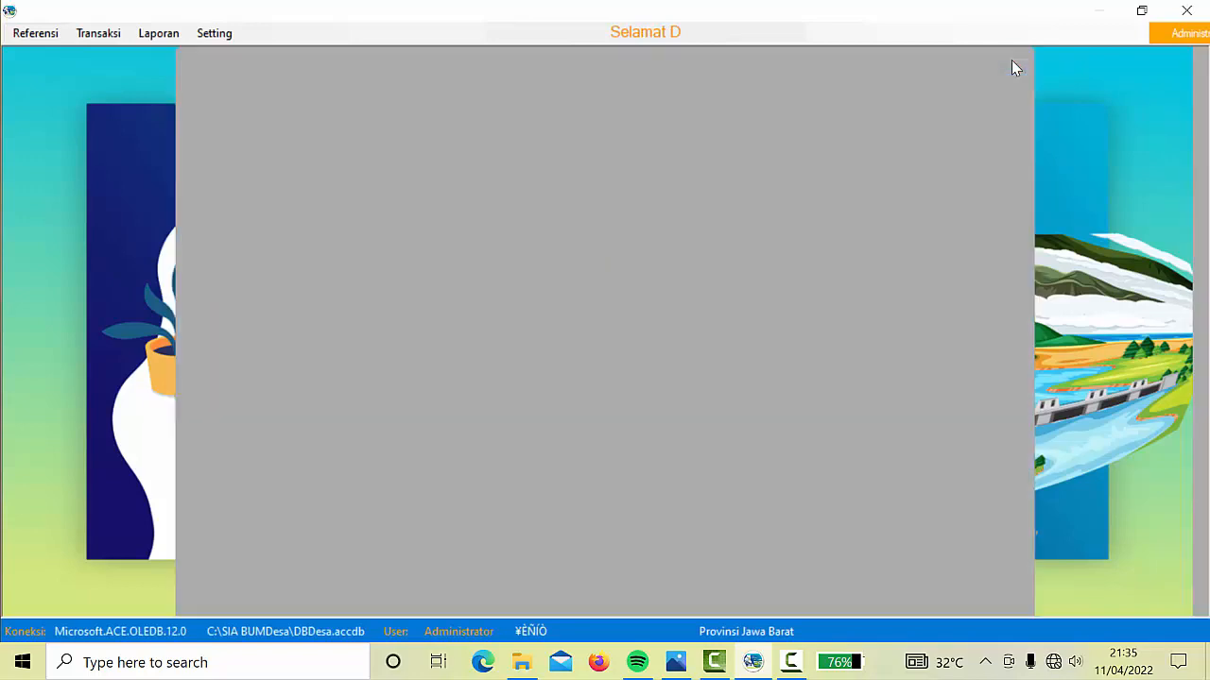
click(38, 35)
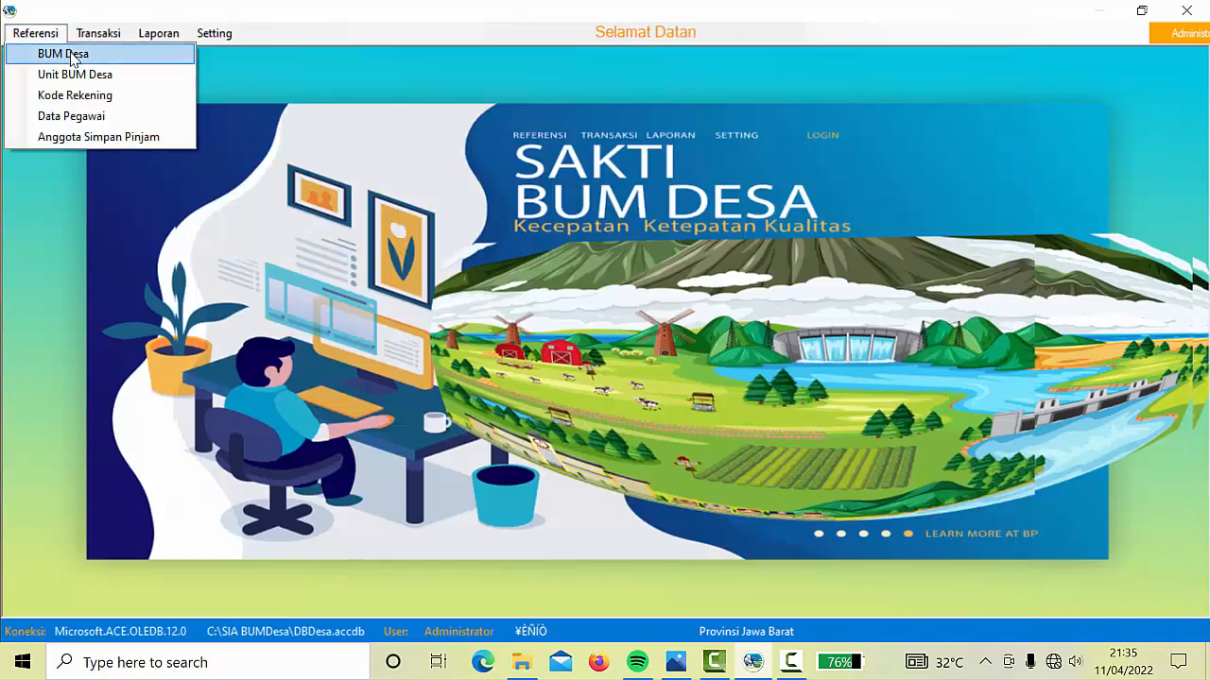
click(68, 53)
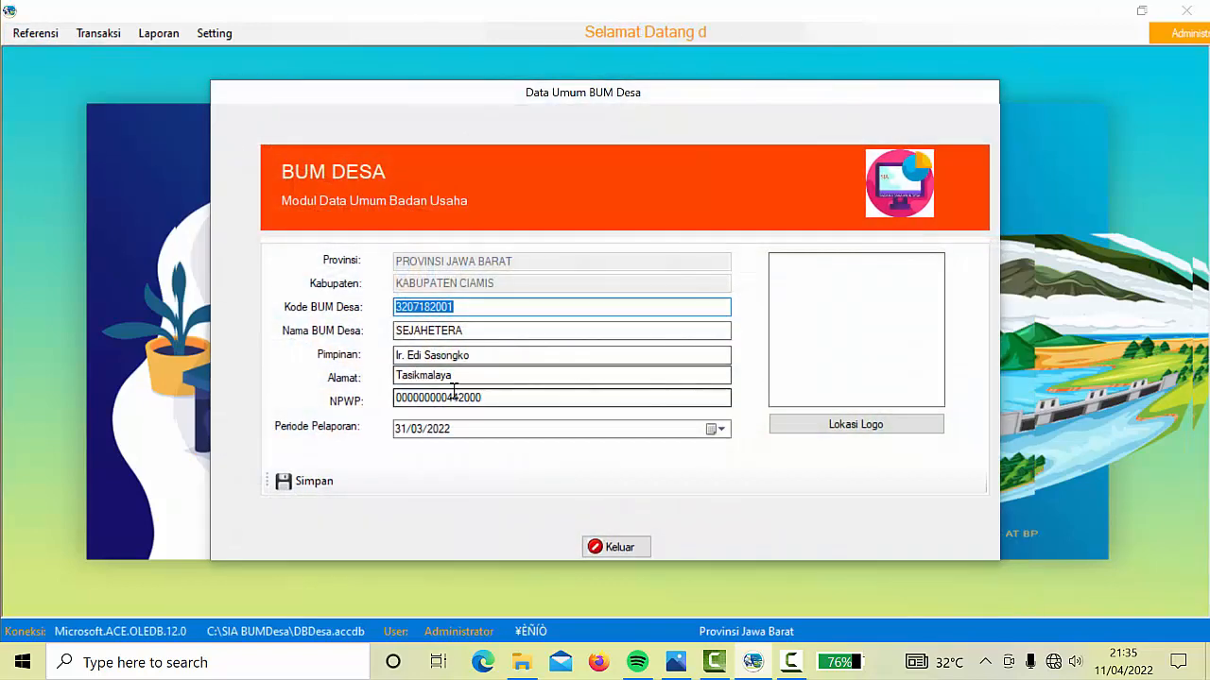
click(616, 547)
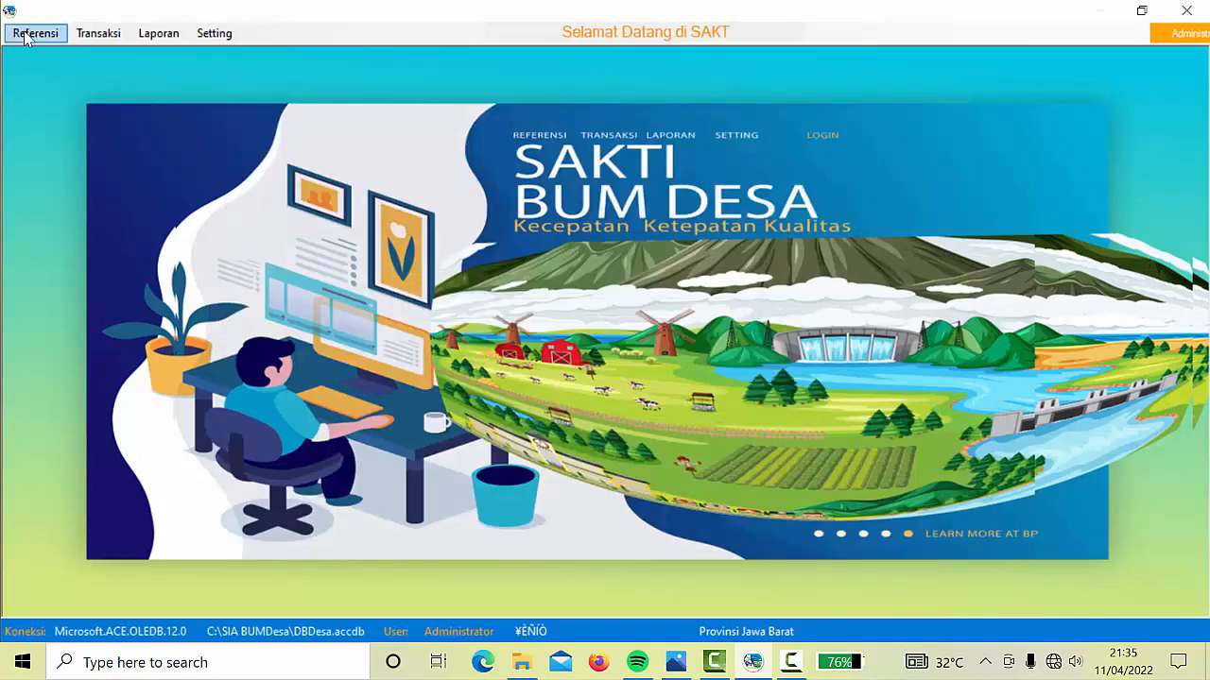
Enter employee 01 with the director's name and position Direktur BUM Desa
click(35, 33)
click(81, 117)
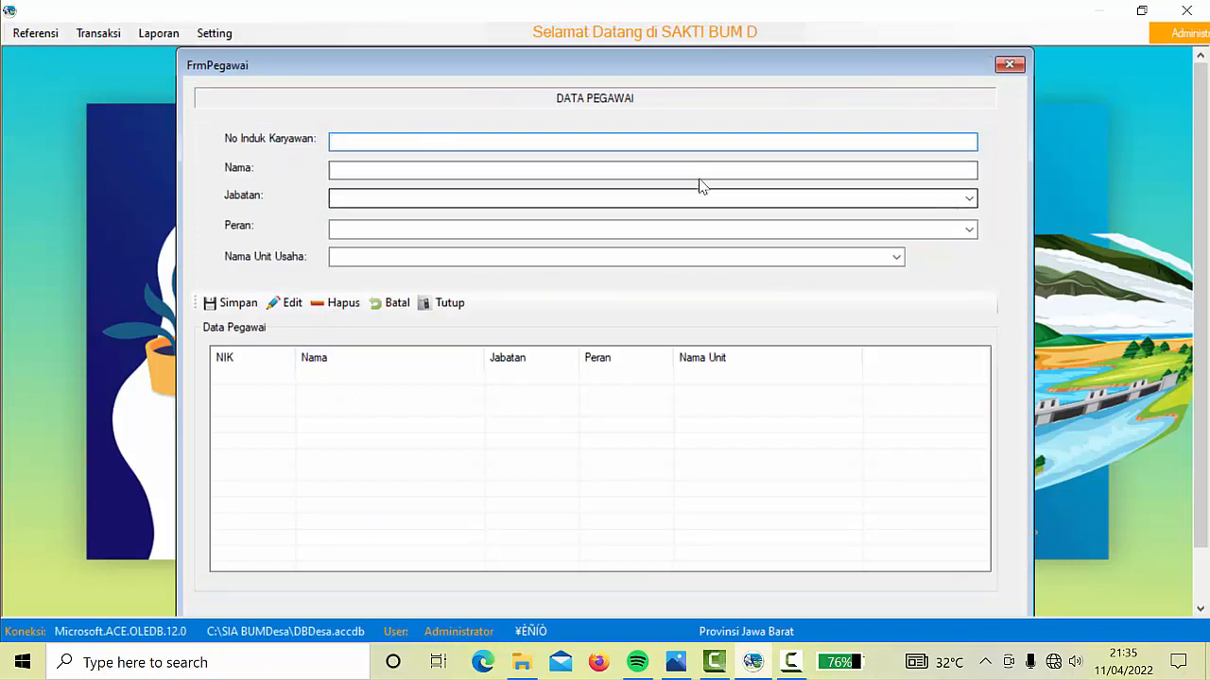
text(01)
key(Tab)
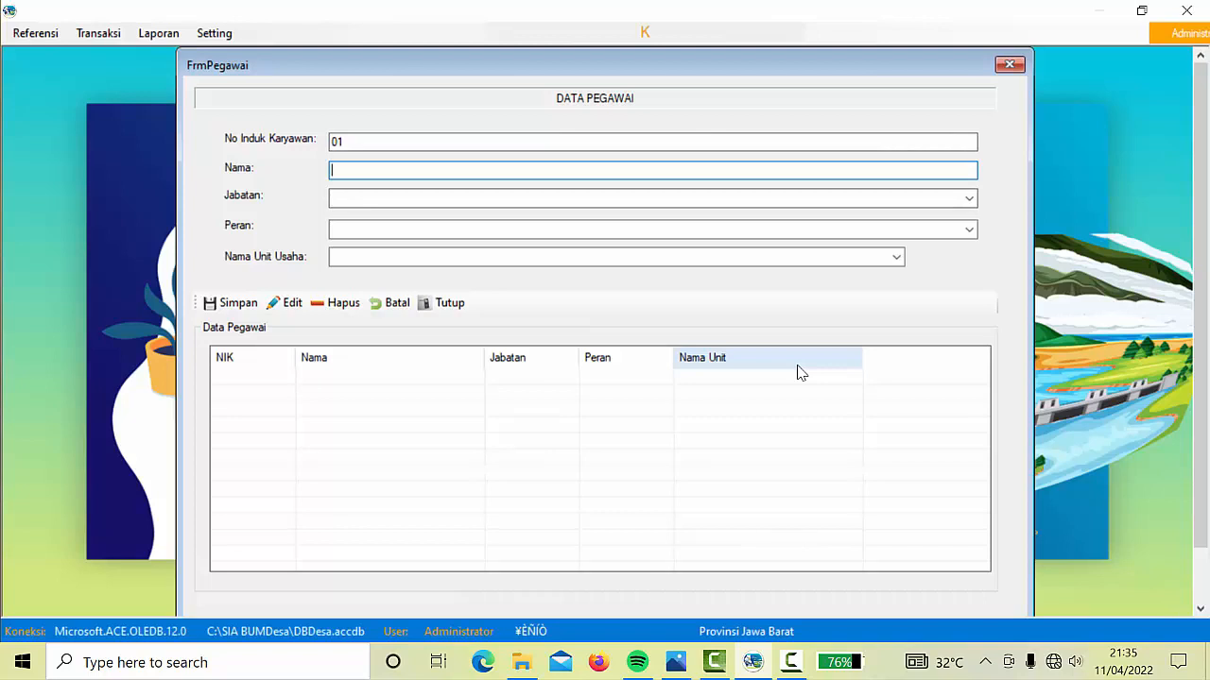
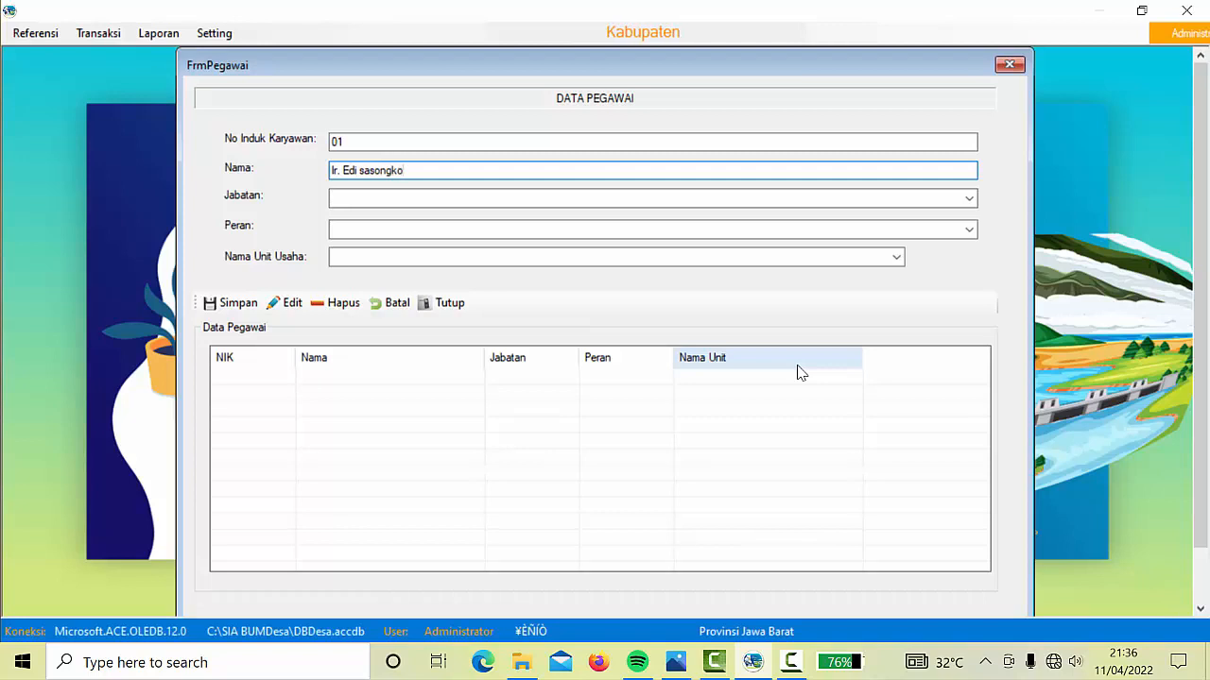
click(971, 200)
click(378, 212)
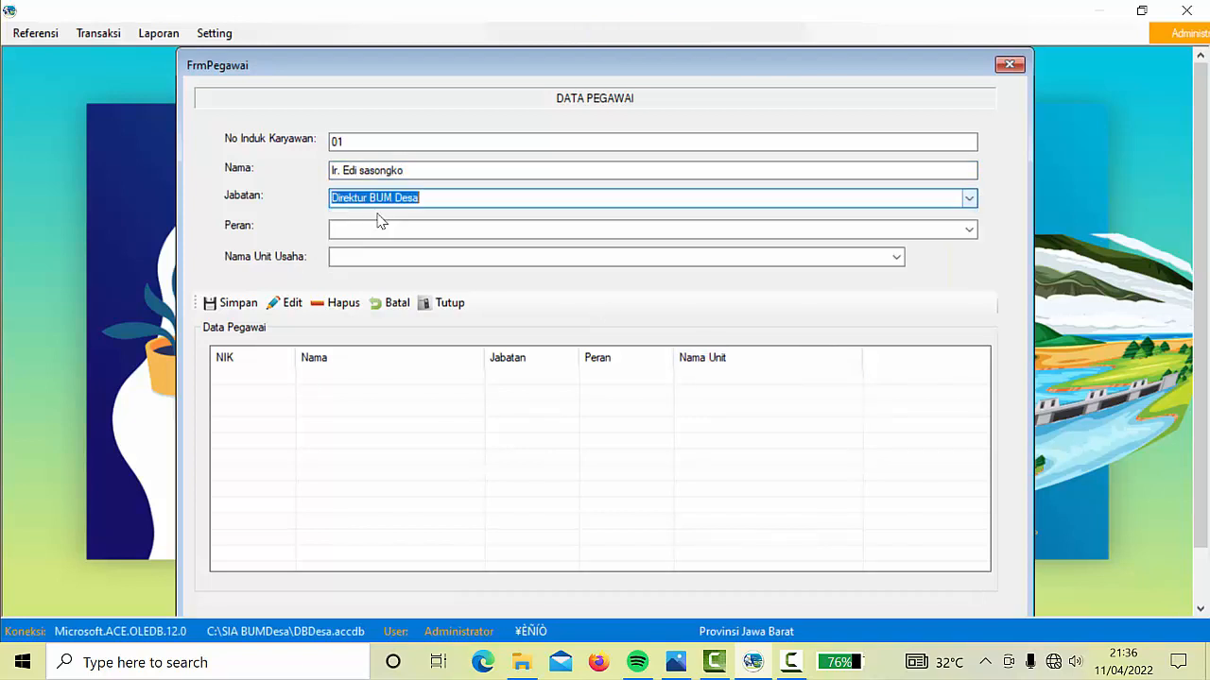
Set role Mengetahui and unit PUSAT, save the employee record, and close the form
click(375, 229)
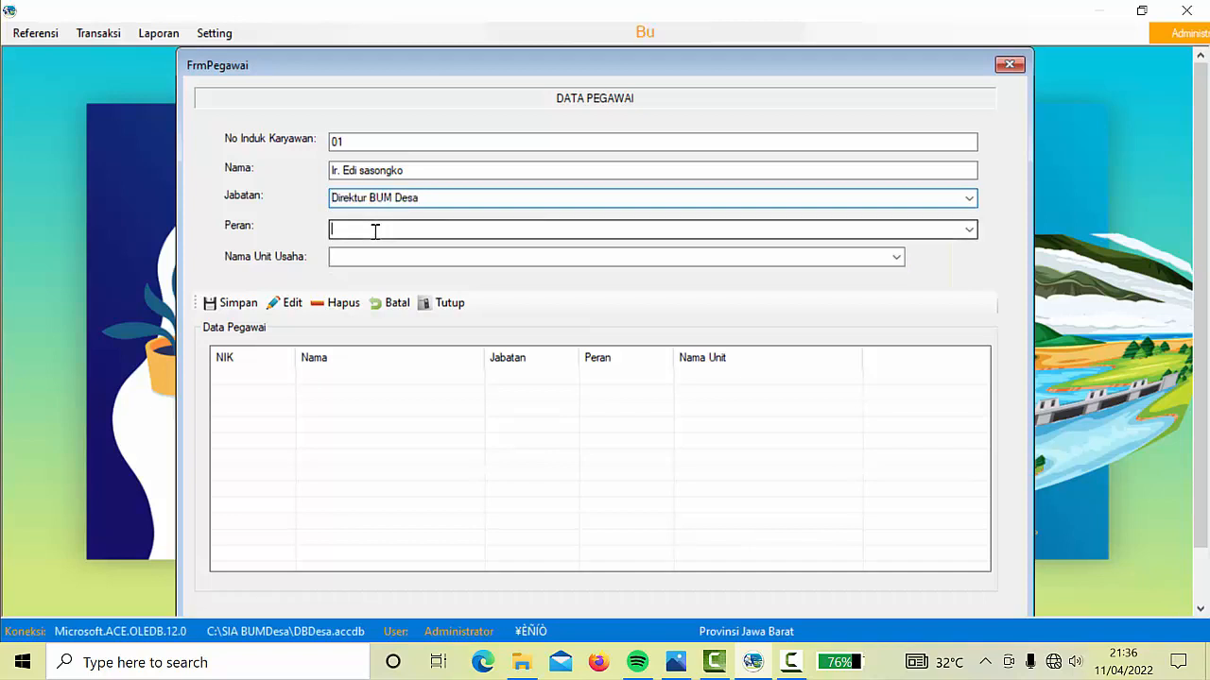
click(970, 230)
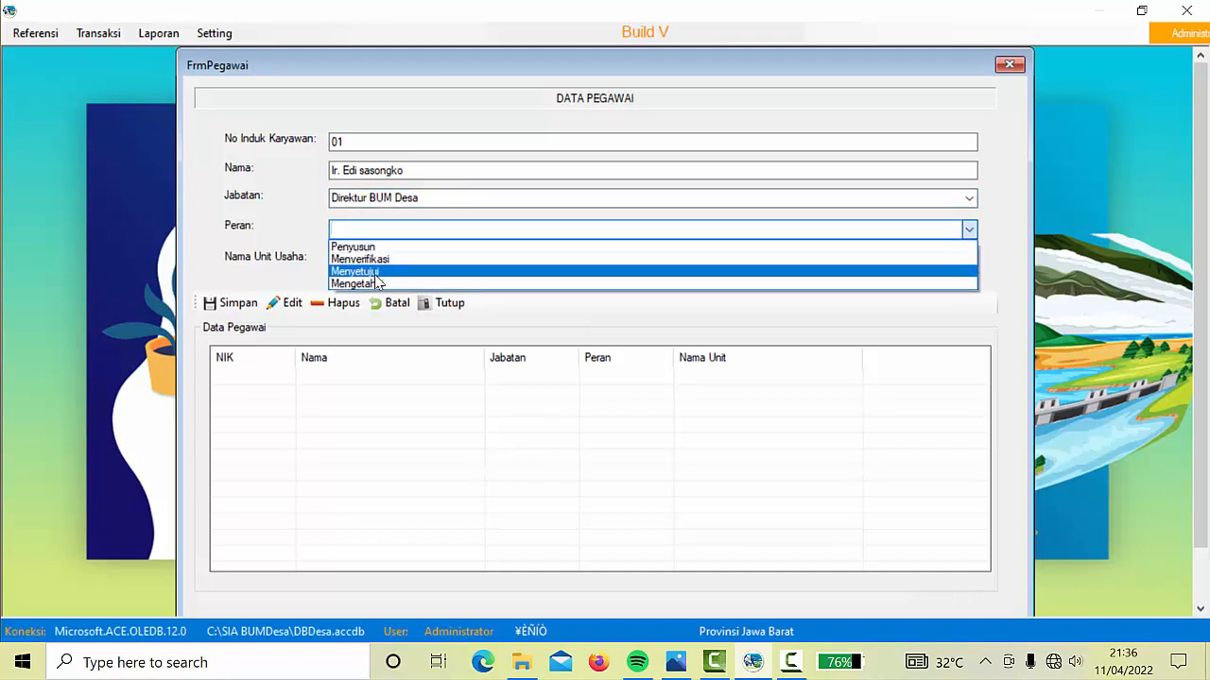
click(374, 282)
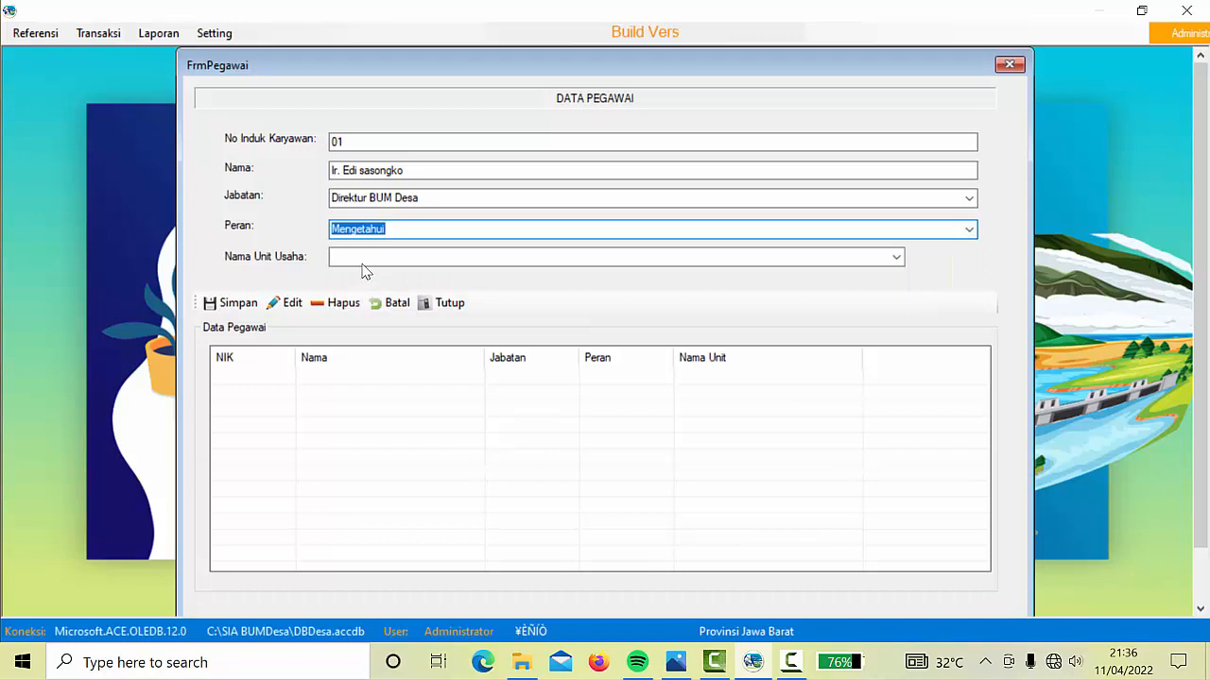
click(371, 256)
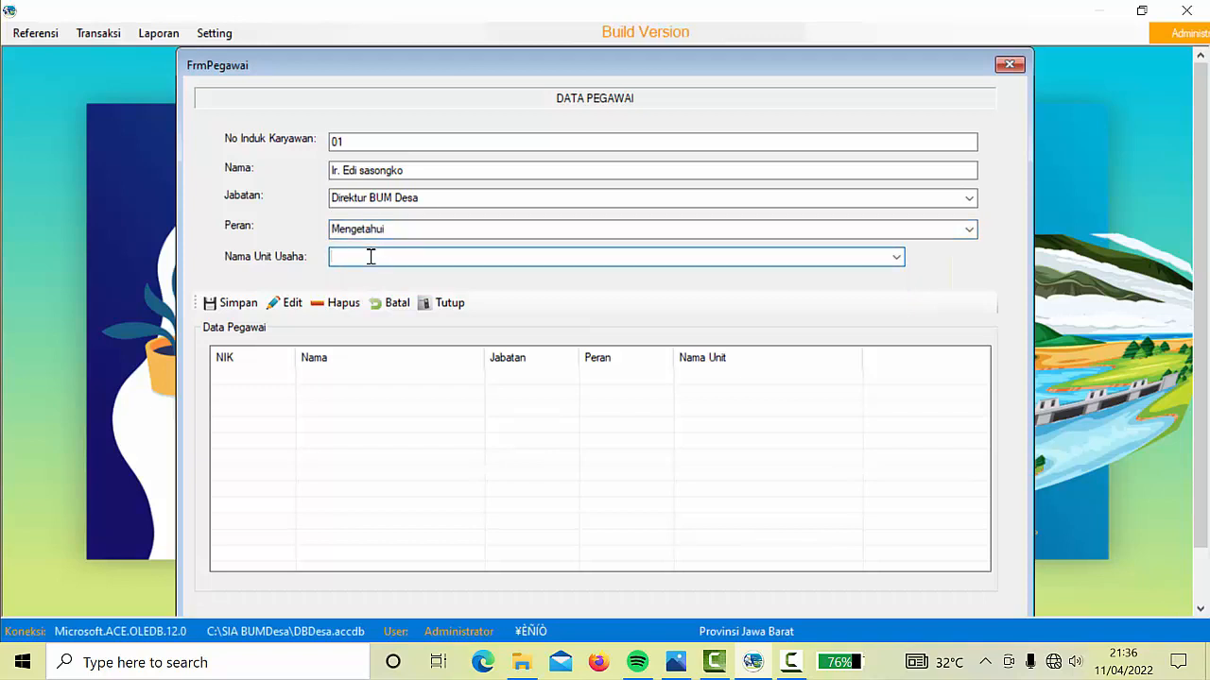
click(896, 257)
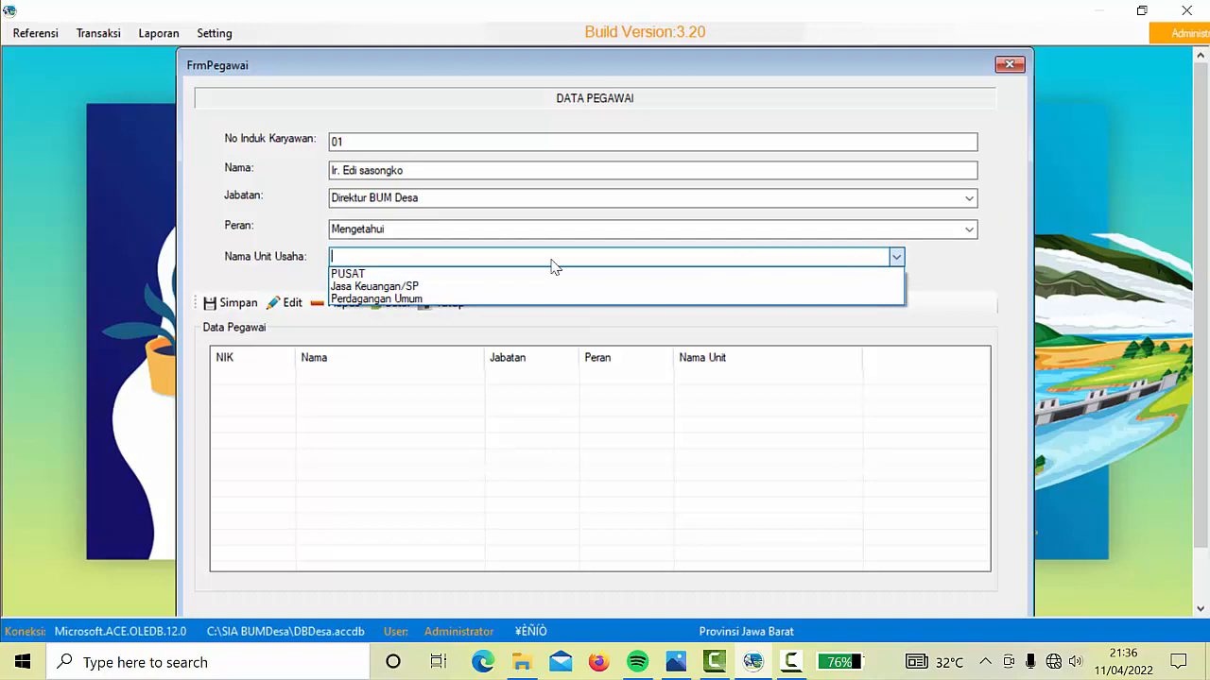
click(366, 274)
click(231, 303)
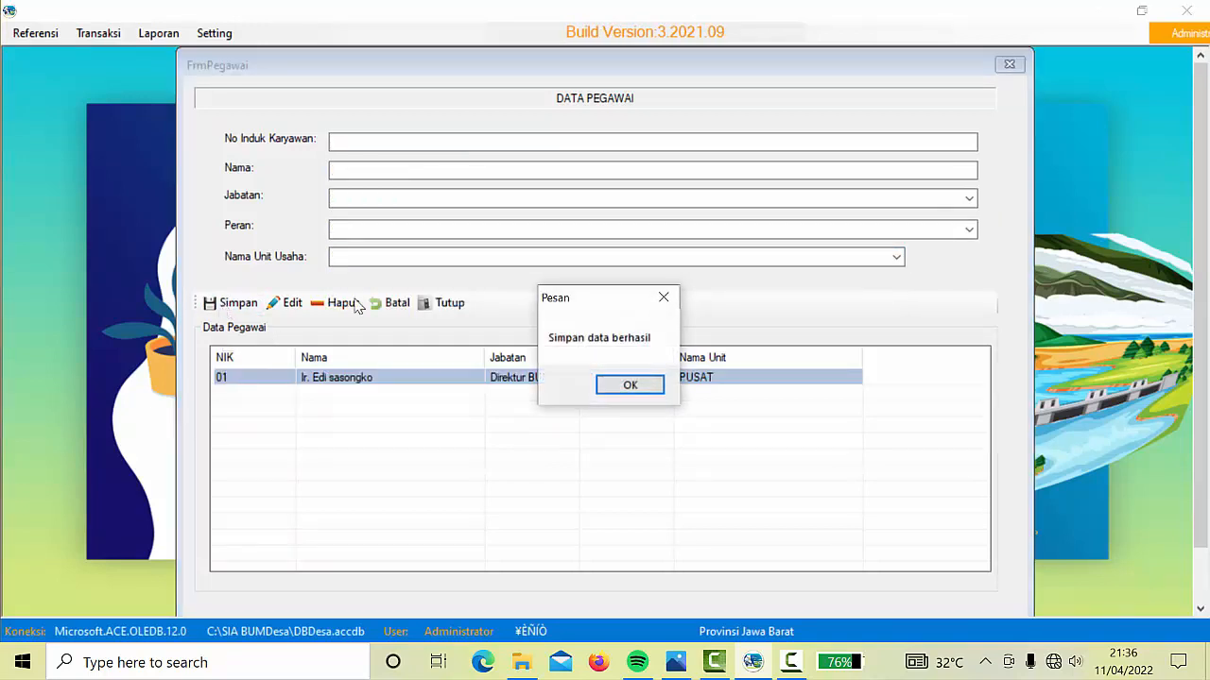
click(629, 384)
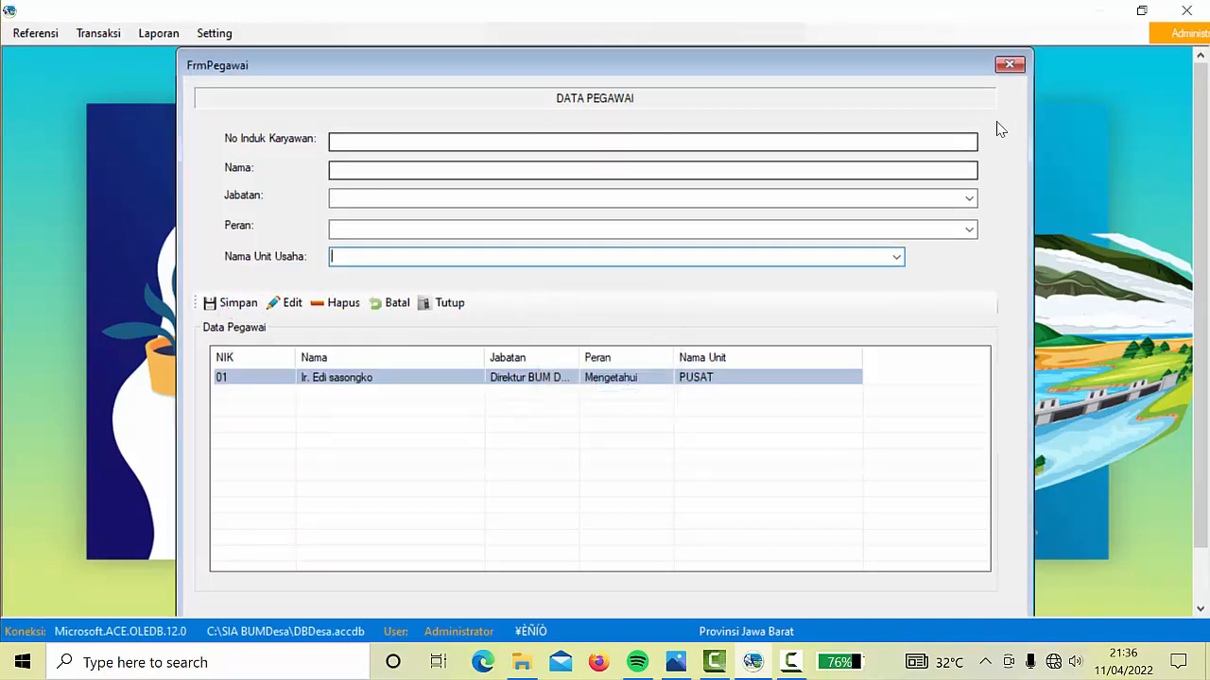
click(1008, 64)
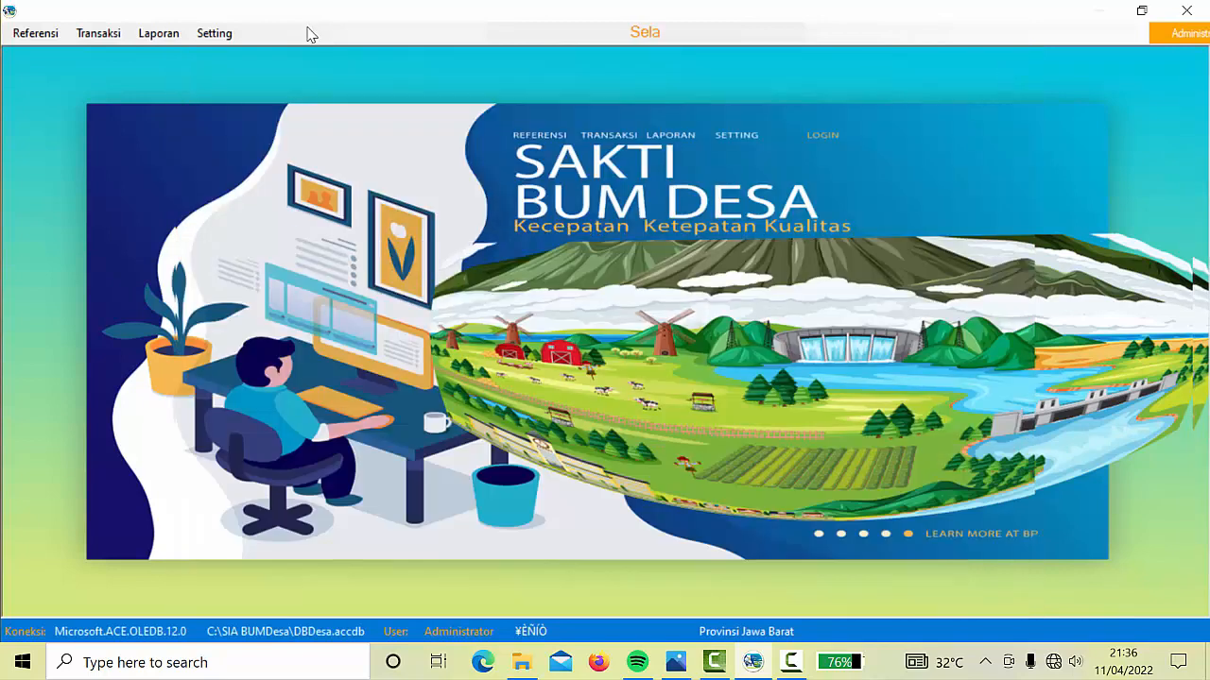
click(154, 34)
mouse_move(217, 54)
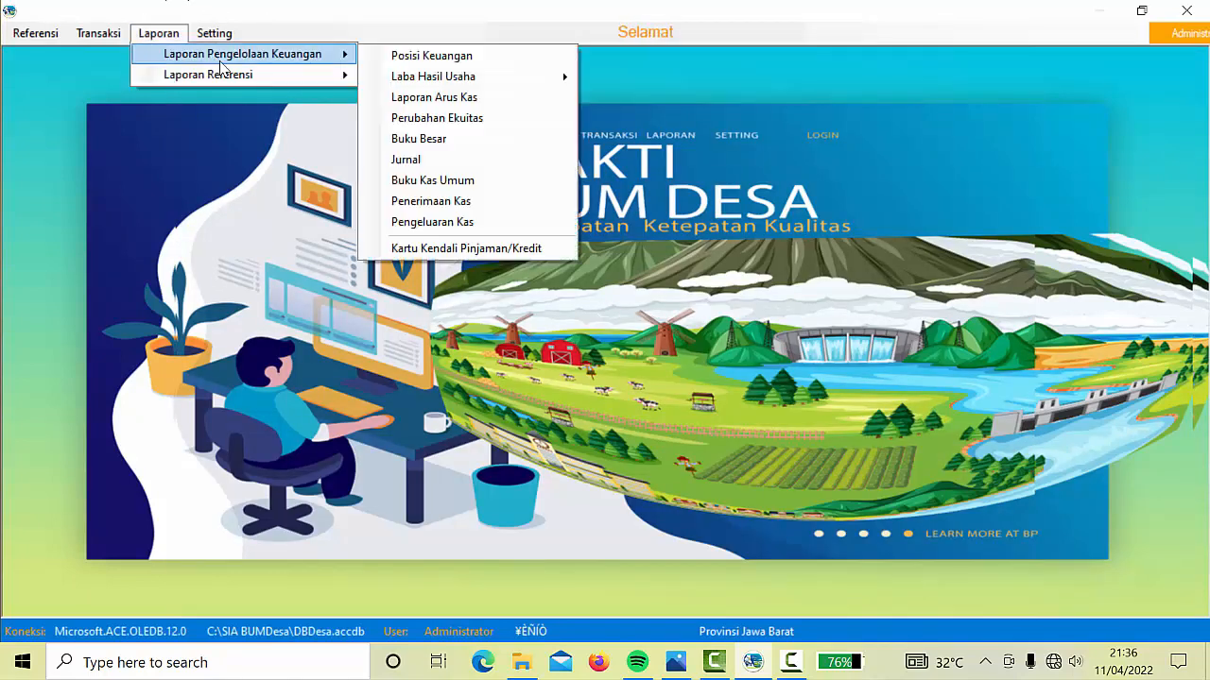
click(456, 63)
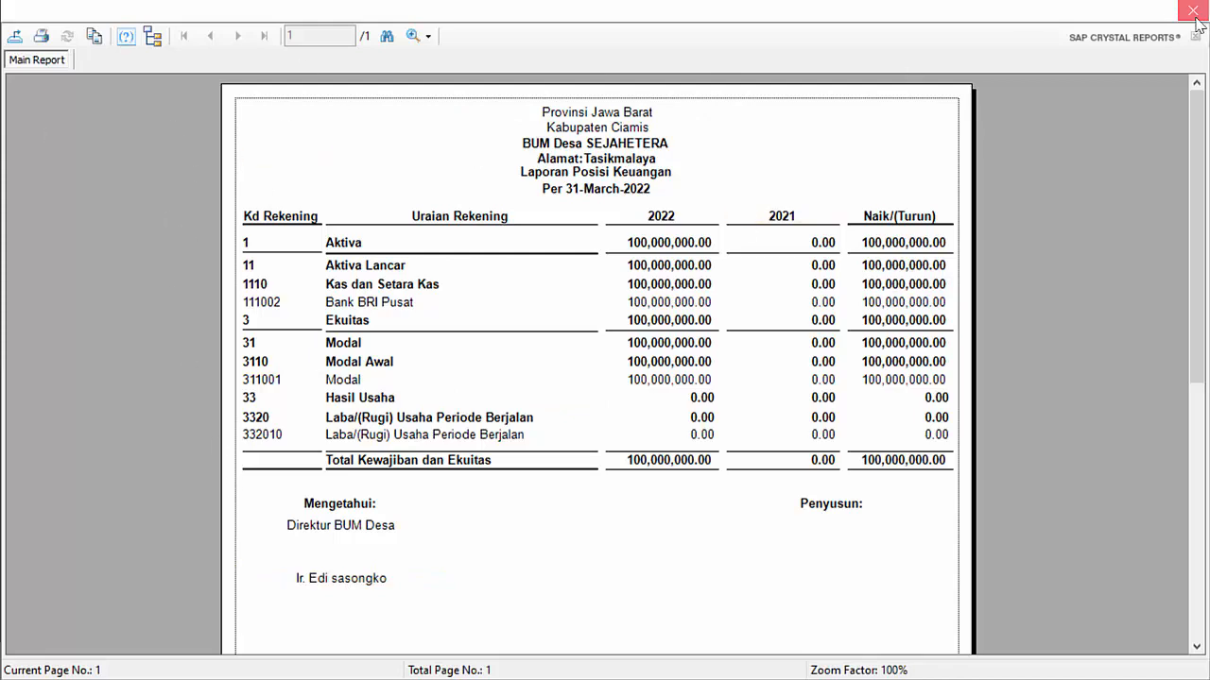
click(1193, 11)
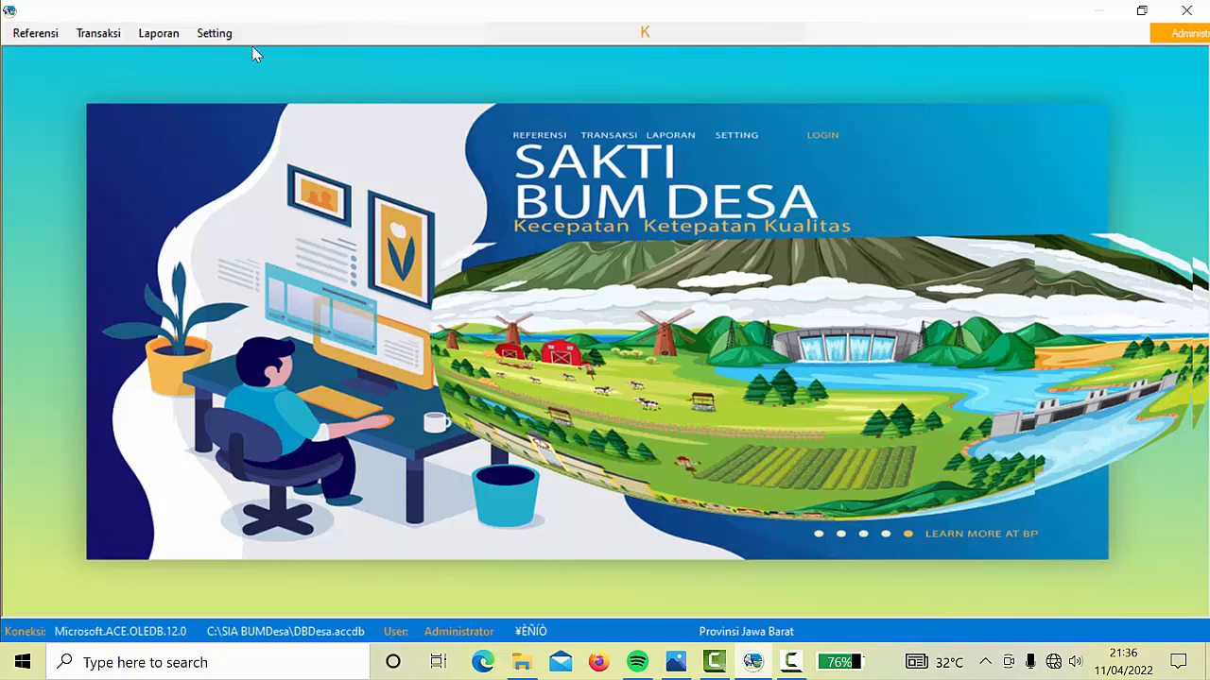
Start a new Penjualan dan Pendapatan cash entry and edit its No Bukti to 01BNG
click(99, 38)
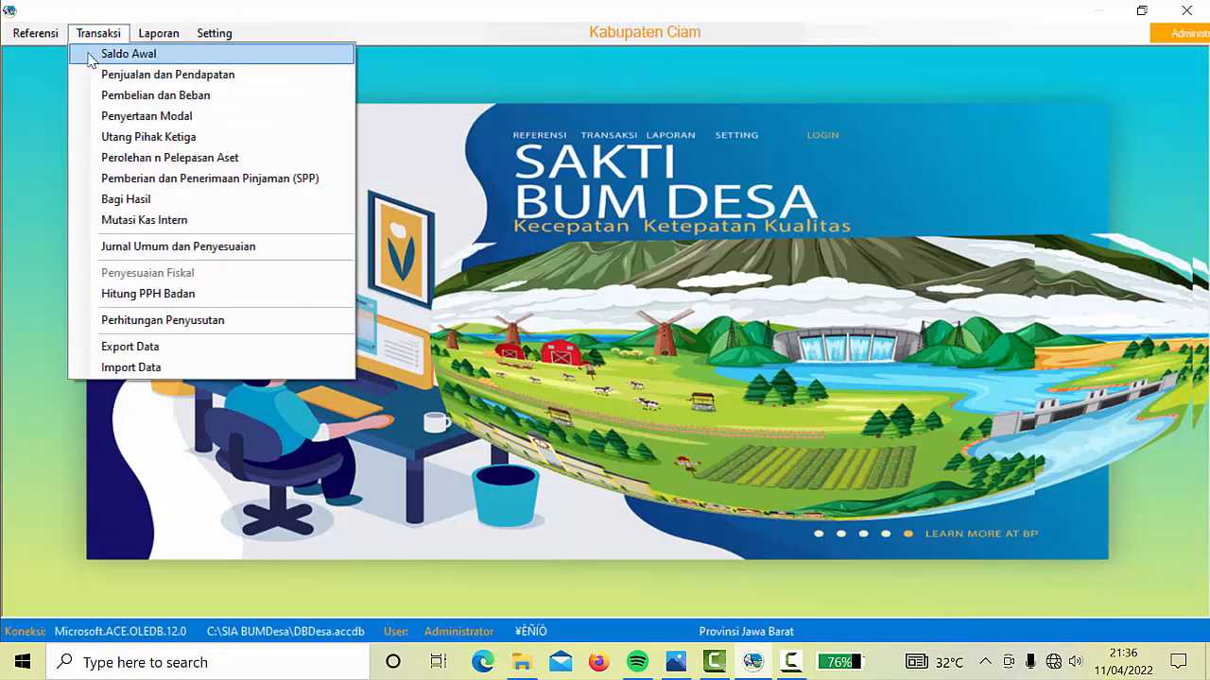
click(174, 84)
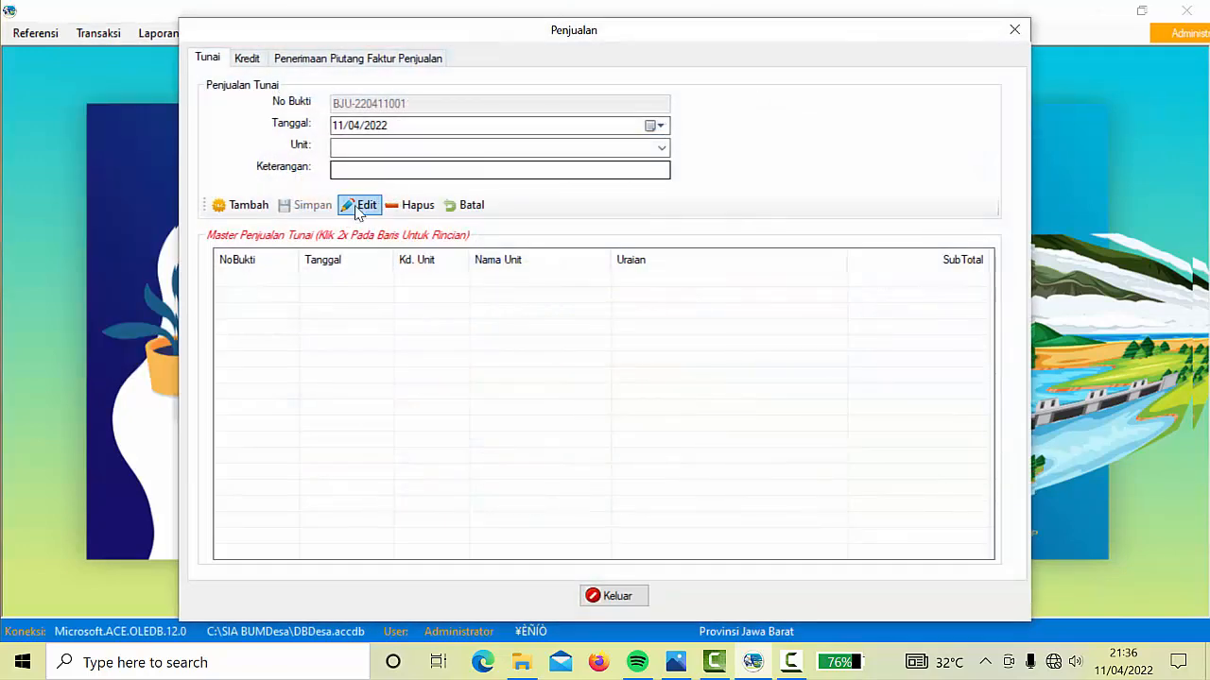
click(247, 206)
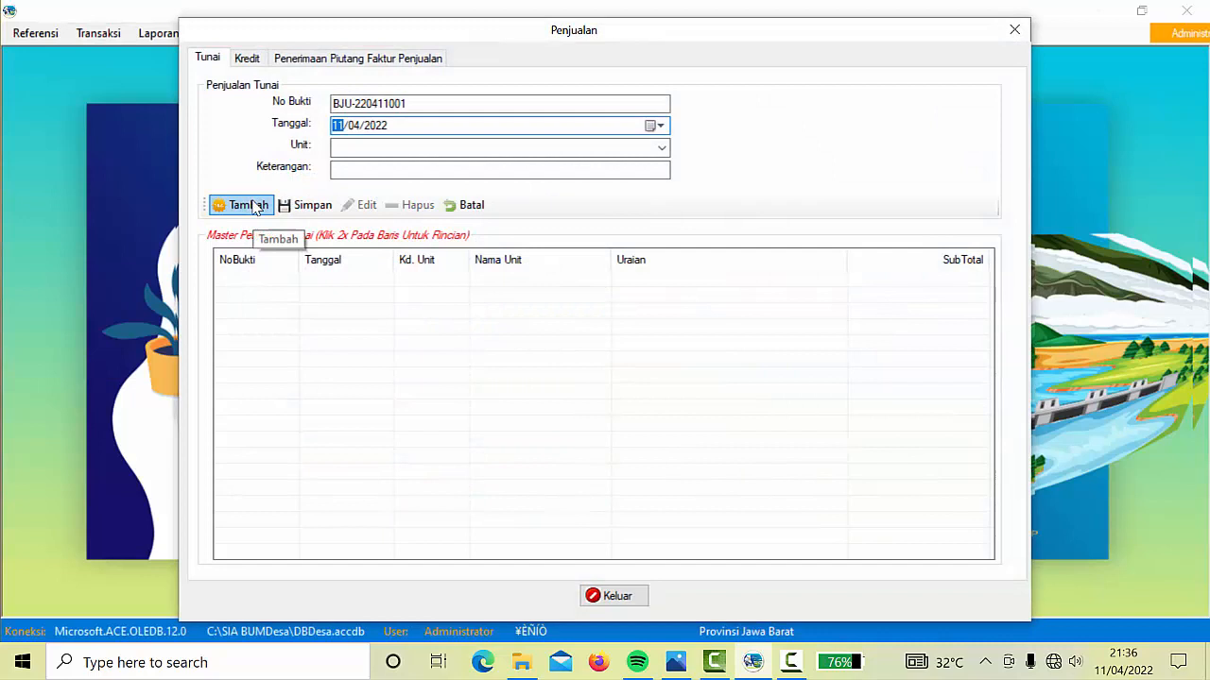
click(428, 102)
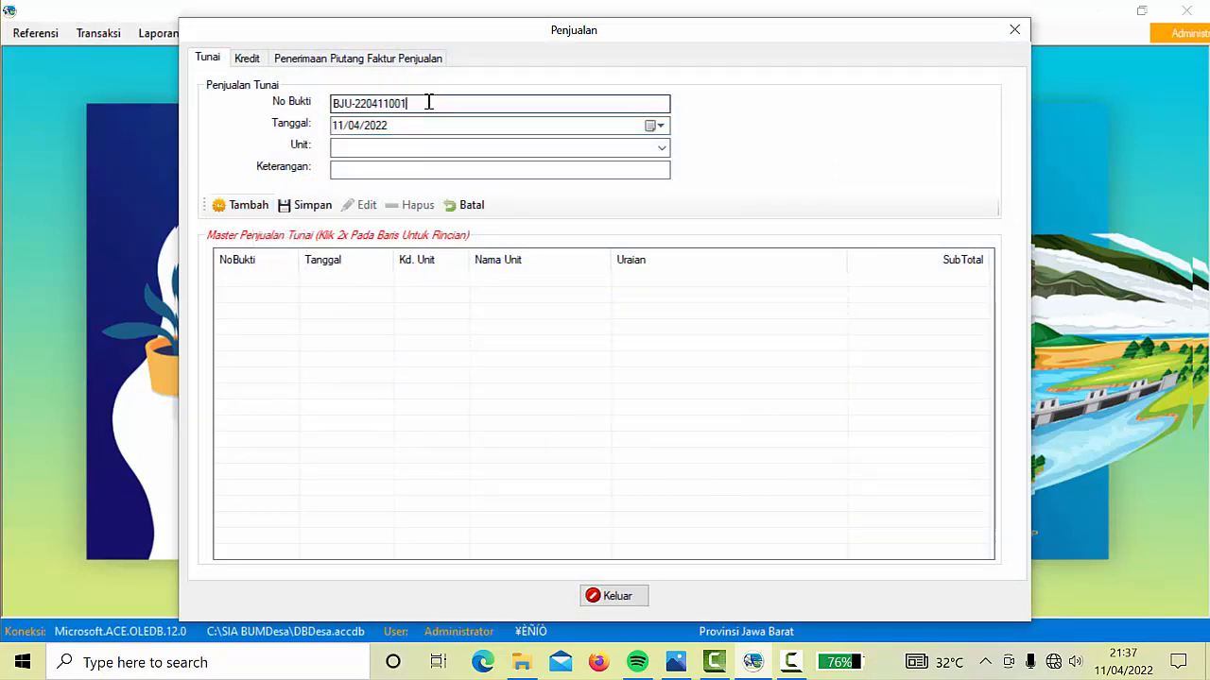
key(BackSpace)
key(BackSpace)
key(BackSpace)
key(BackSpace)
key(BackSpace)
key(BackSpace)
key(BackSpace)
key(BackSpace)
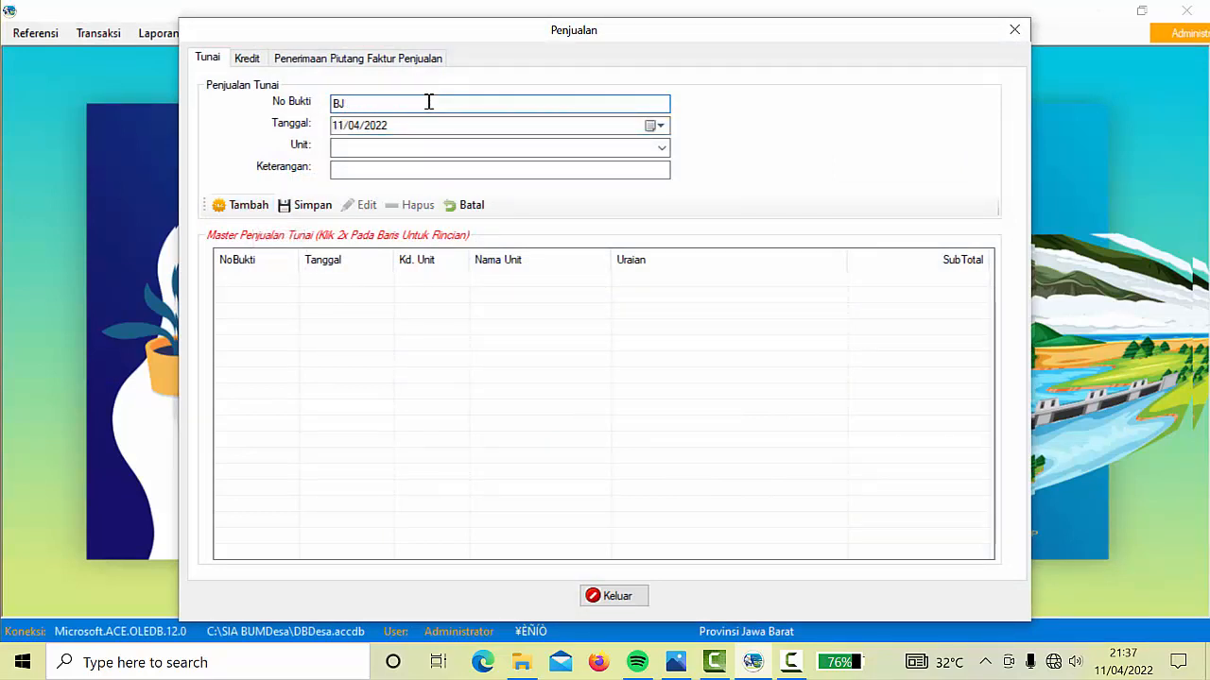
key(BackSpace)
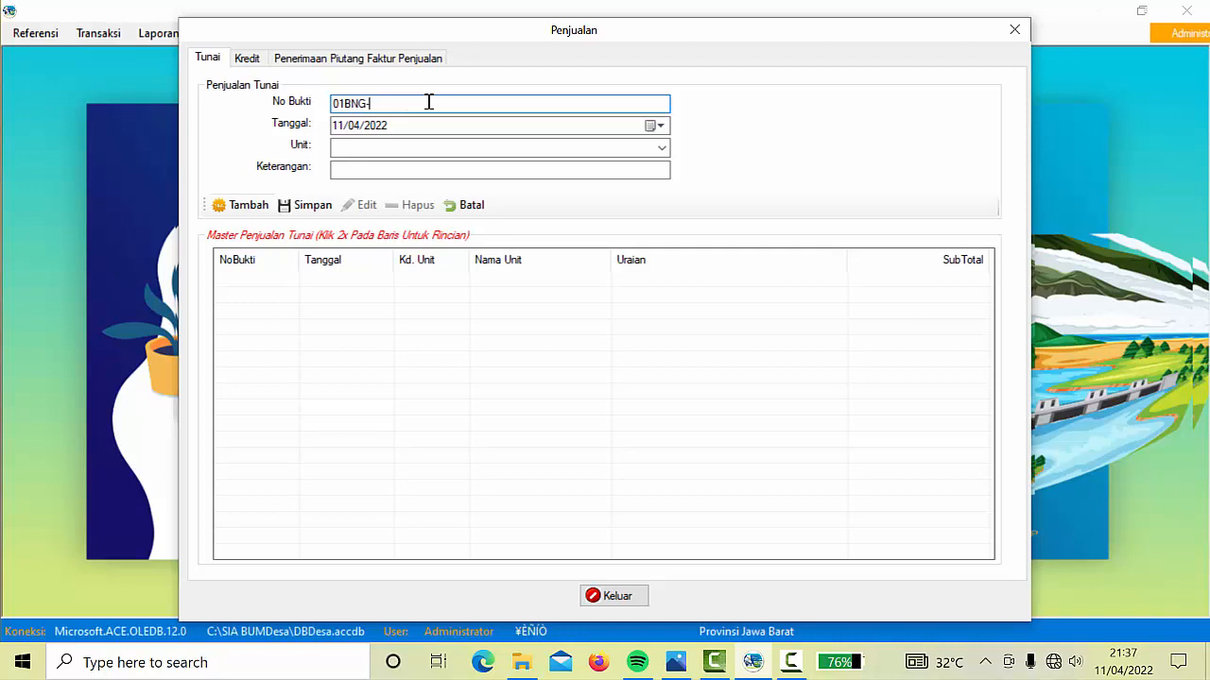
Date the entry 22/03/2022, assign unit 00 : PUSAT, and begin the description 'Bunga bank'
click(658, 126)
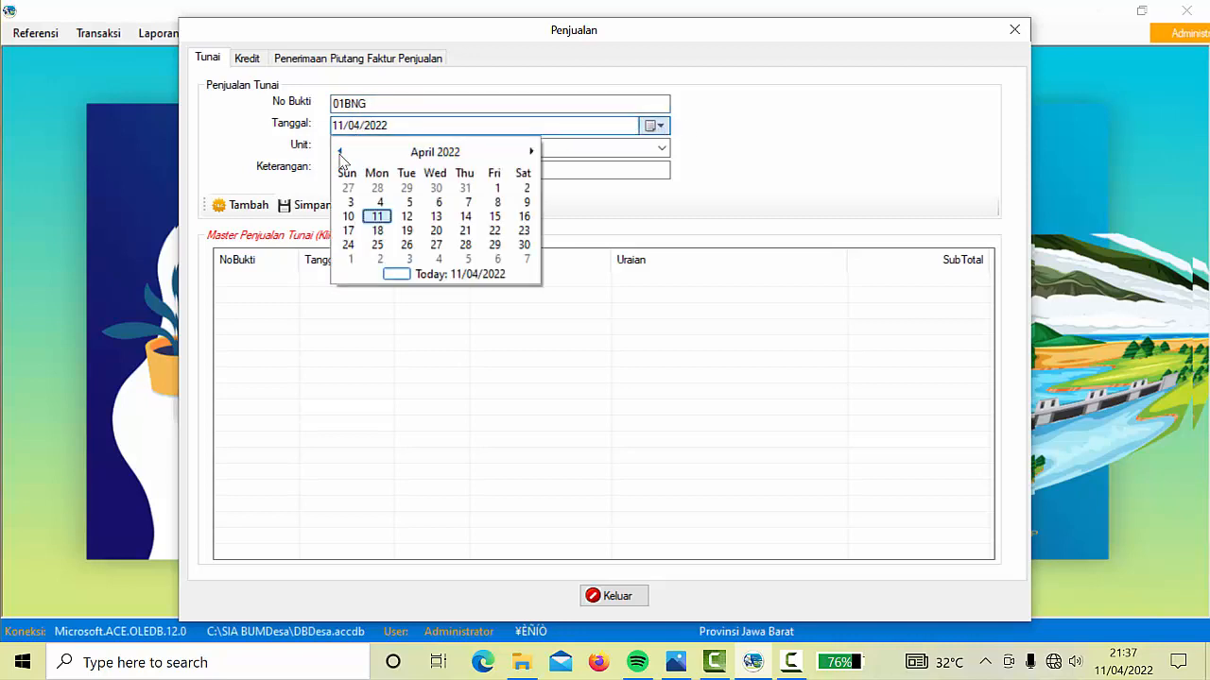
click(339, 152)
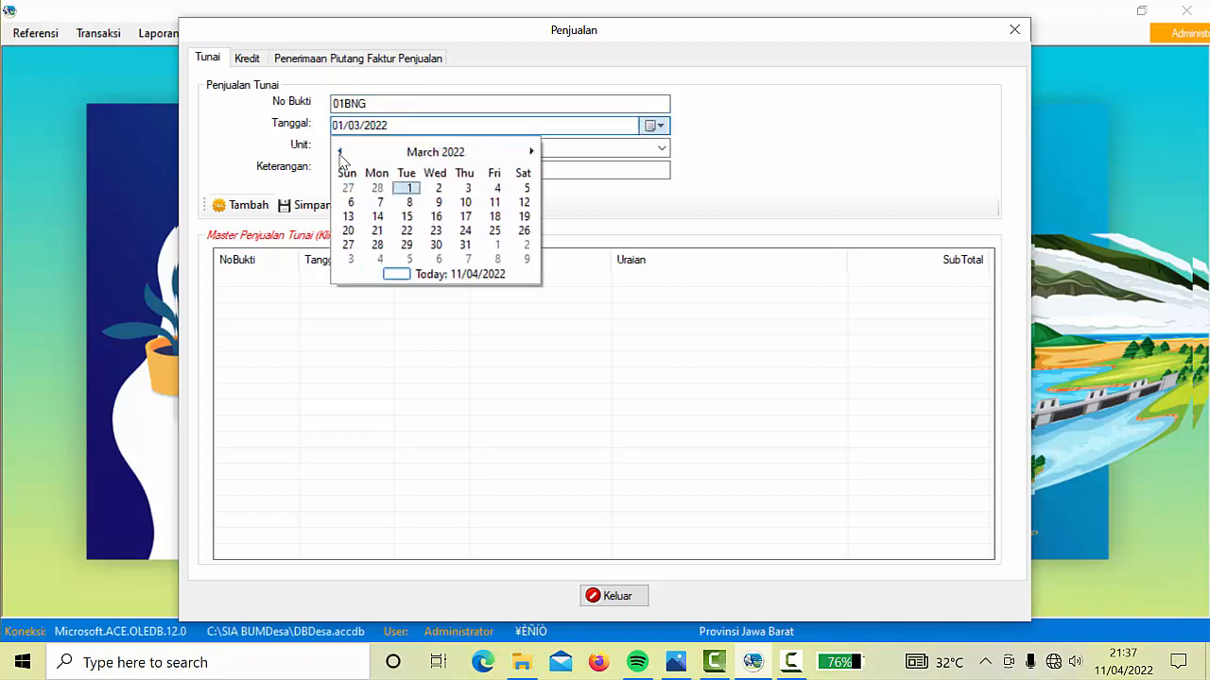
click(407, 231)
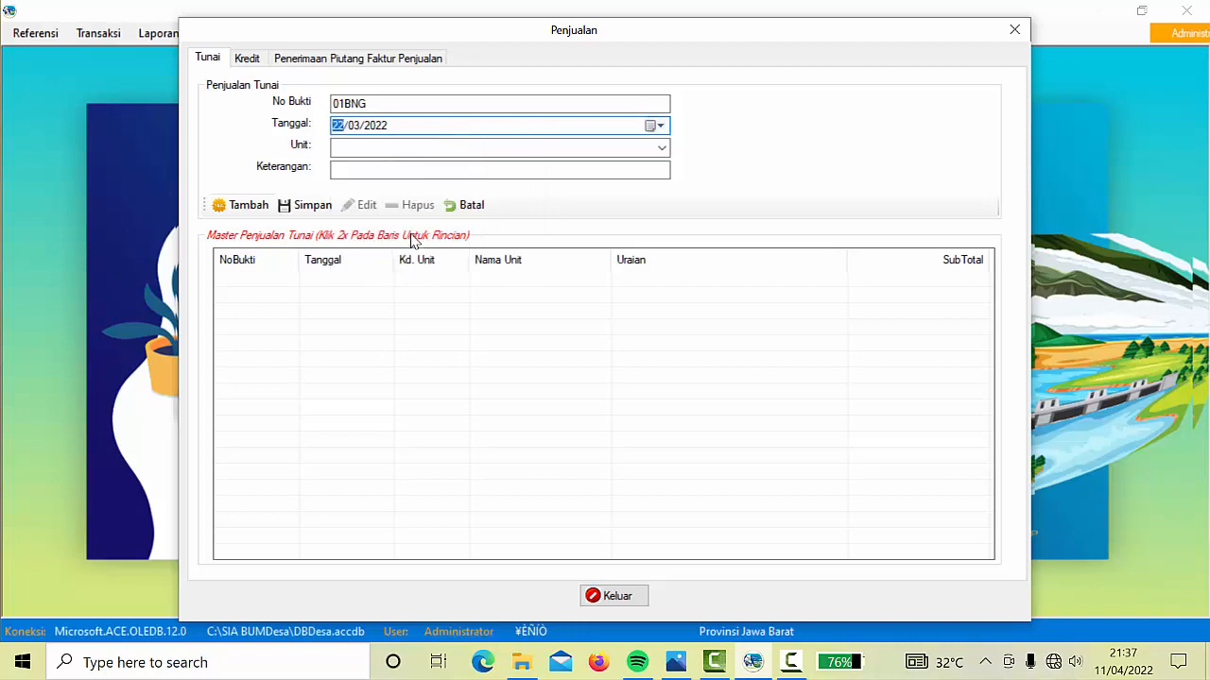
click(661, 149)
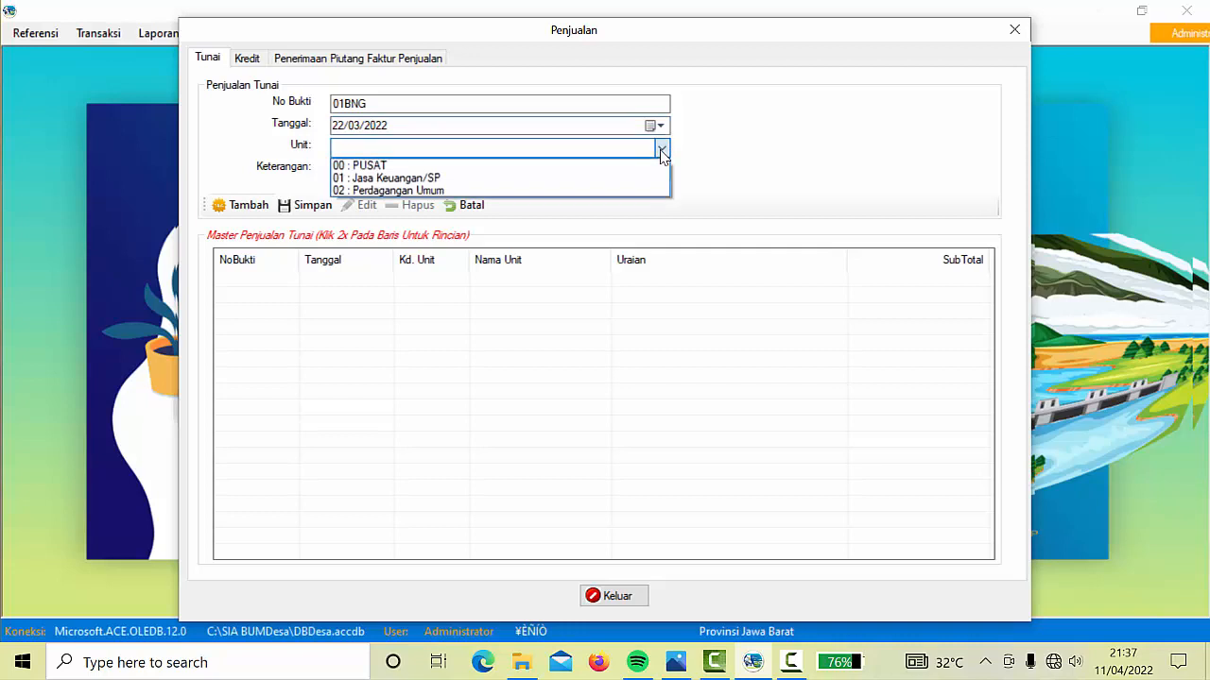
click(382, 166)
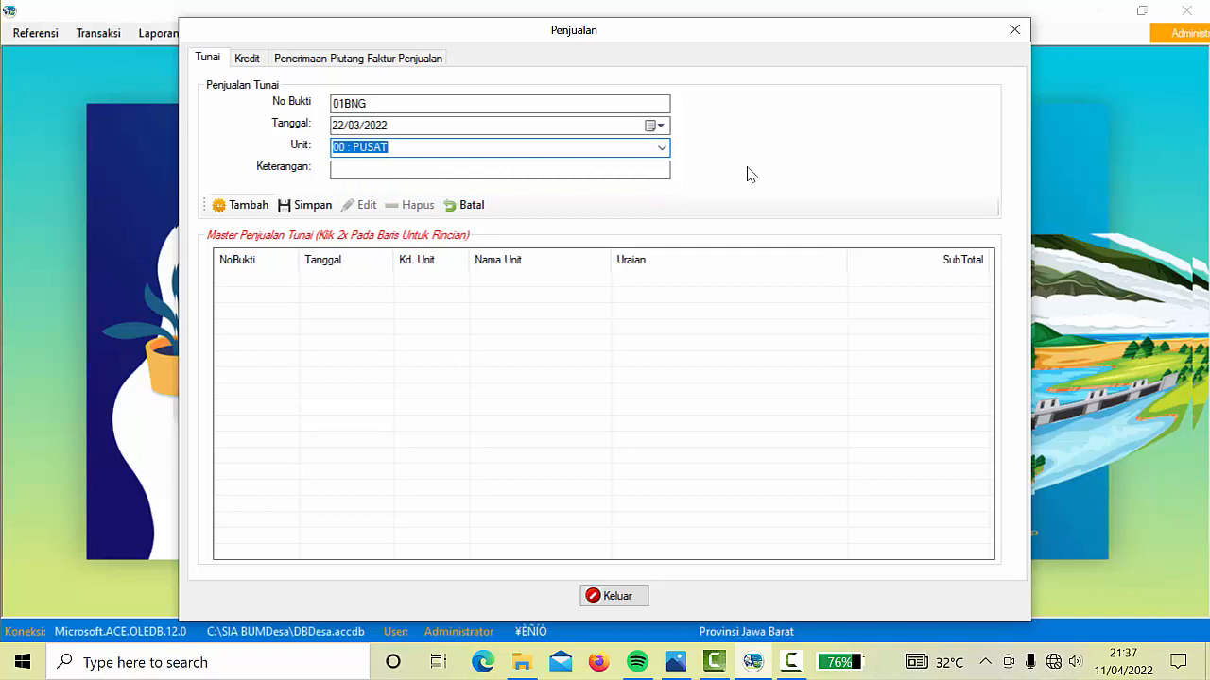
click(519, 171)
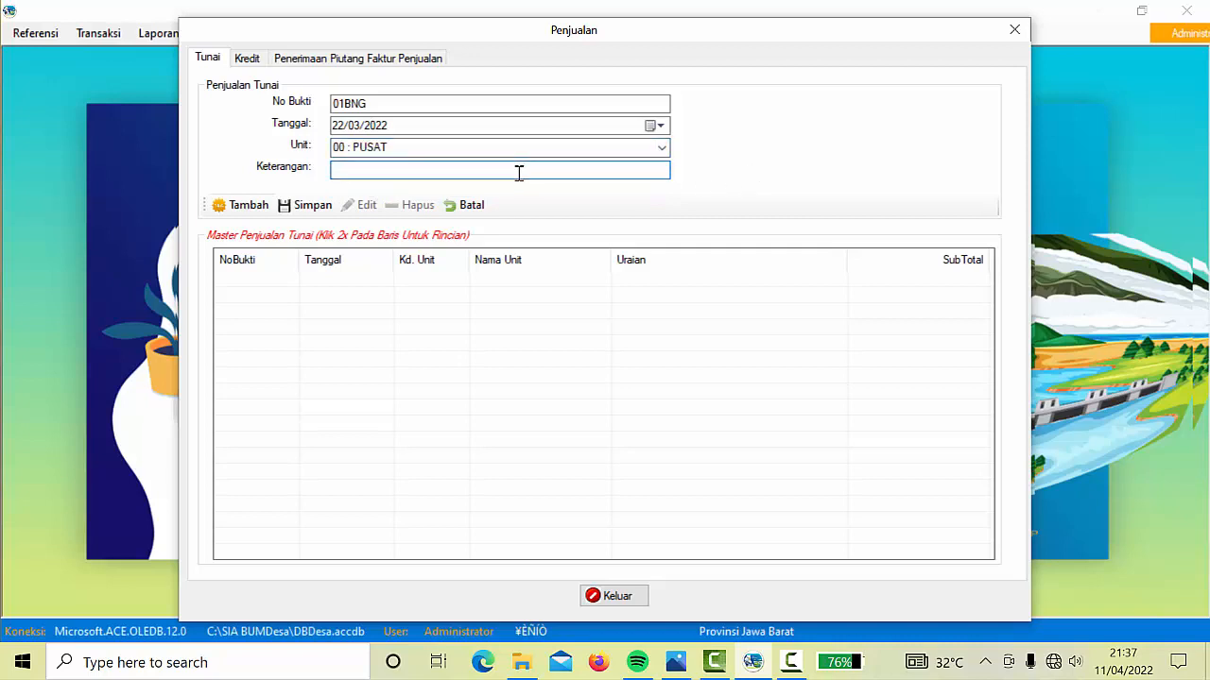
text(Bunga bank)
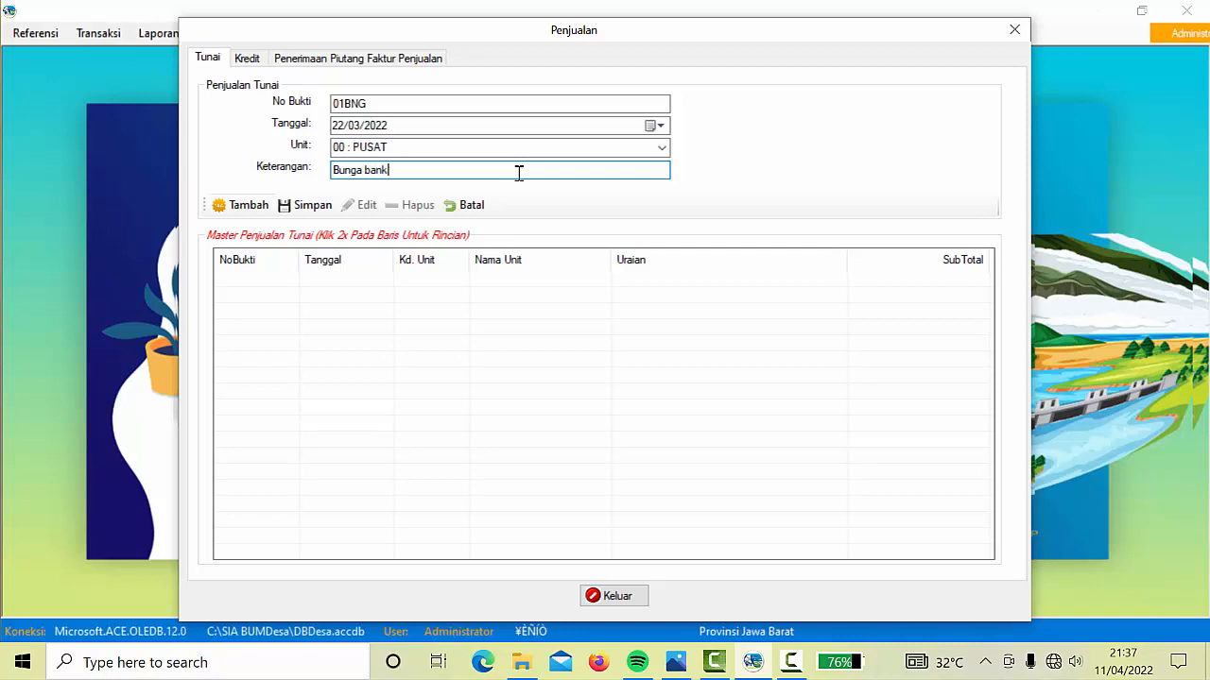
Pad No Bukti to 13 characters, save the Bunga bank entry, and open its saved row
click(312, 205)
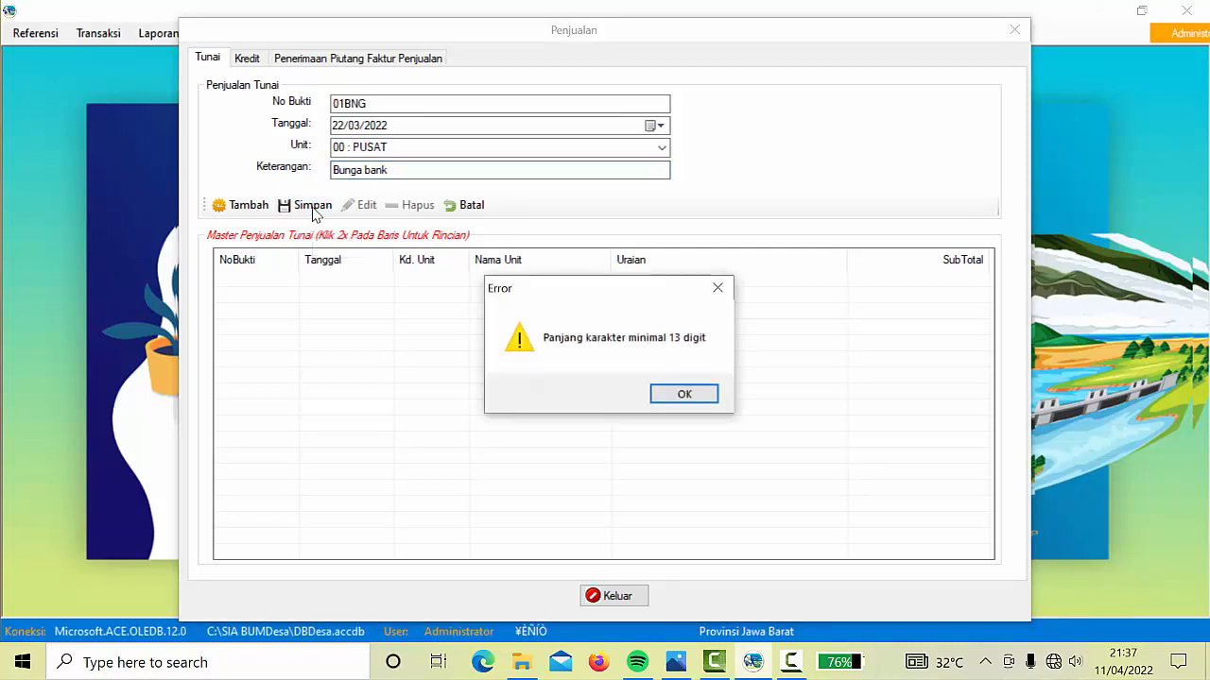
click(674, 390)
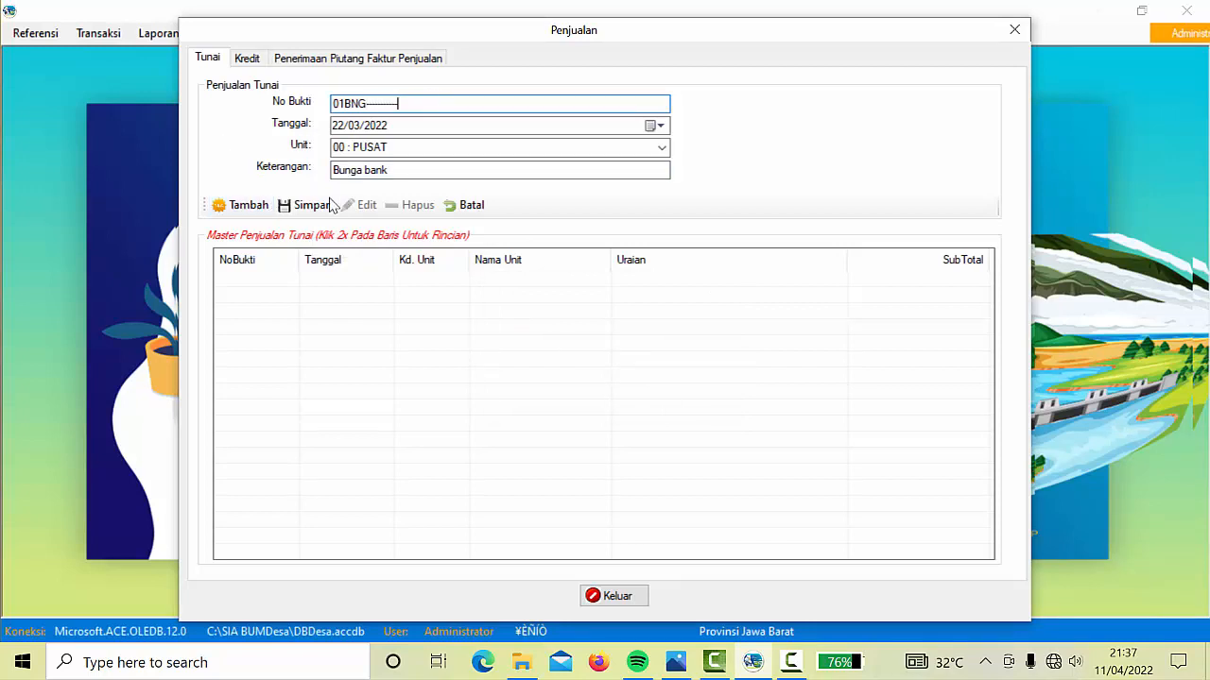
click(314, 205)
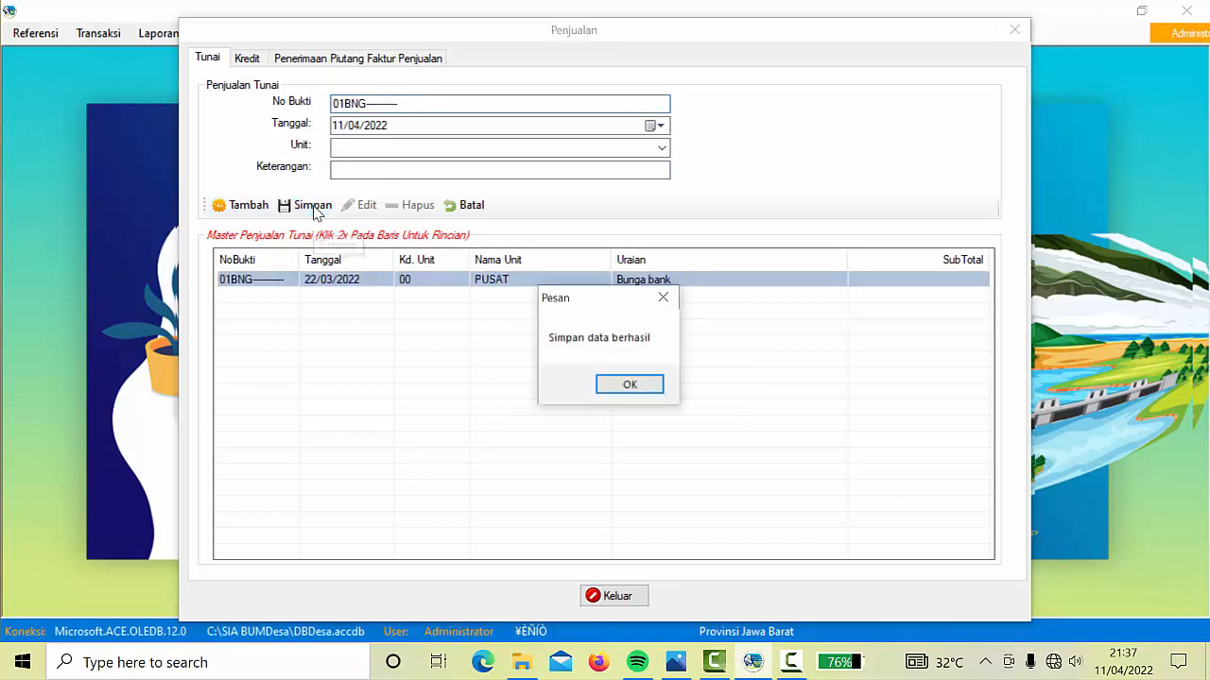
click(632, 385)
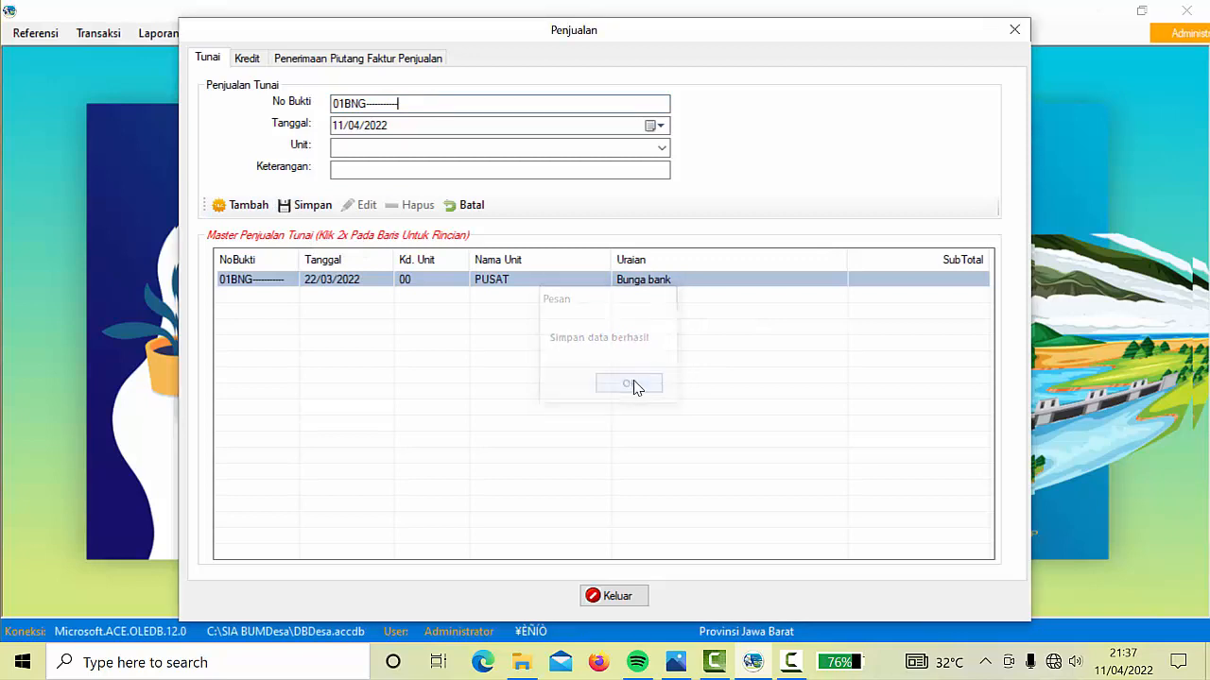
double_click(504, 286)
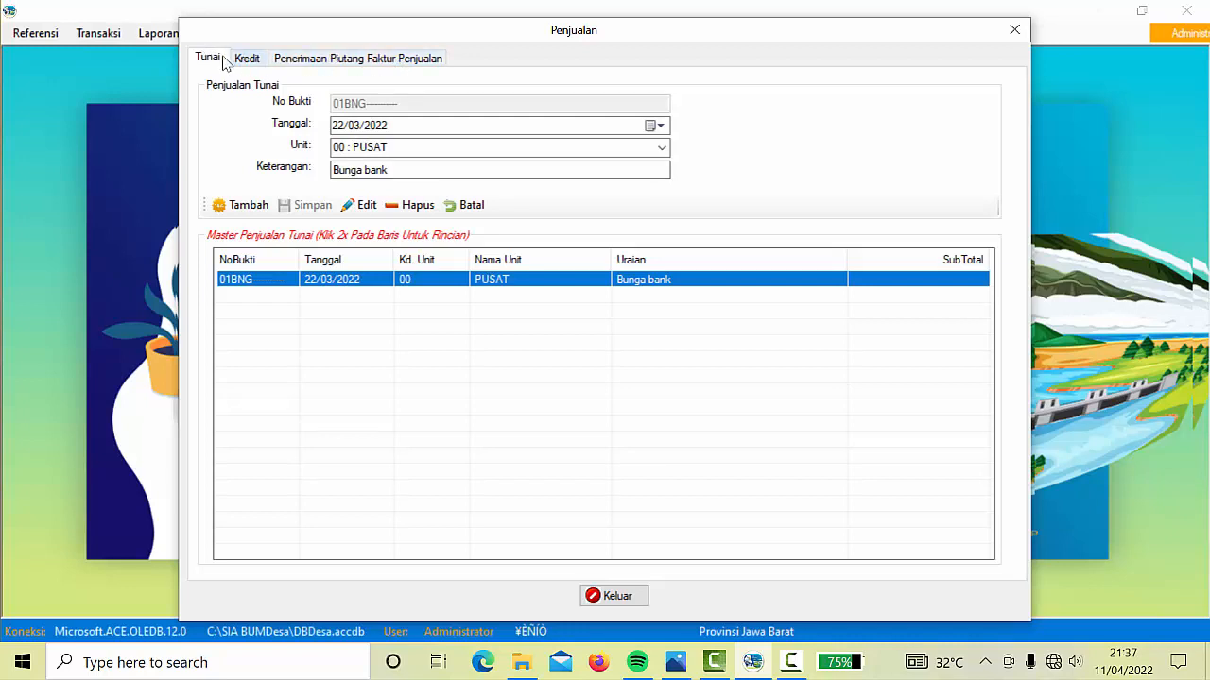
click(516, 283)
Open the 01BNG detail line as No Urut 01 and pick revenue account 421001 Pendapatan Bunga Bank
double_click(516, 284)
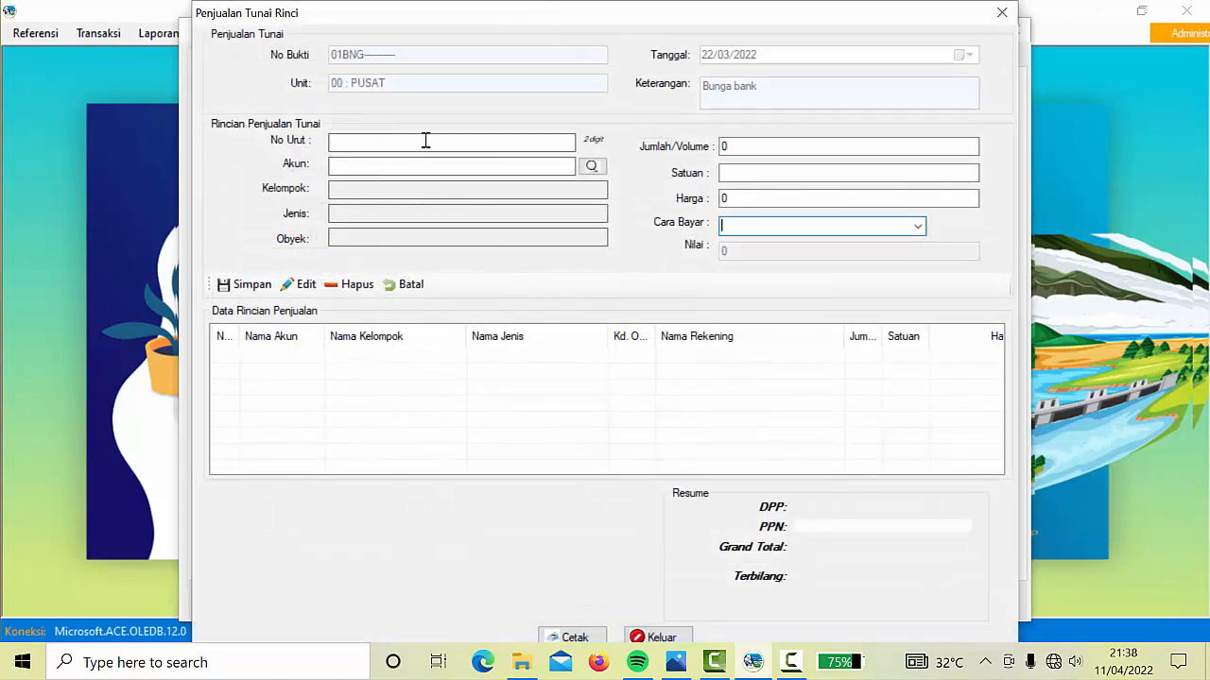
text(01)
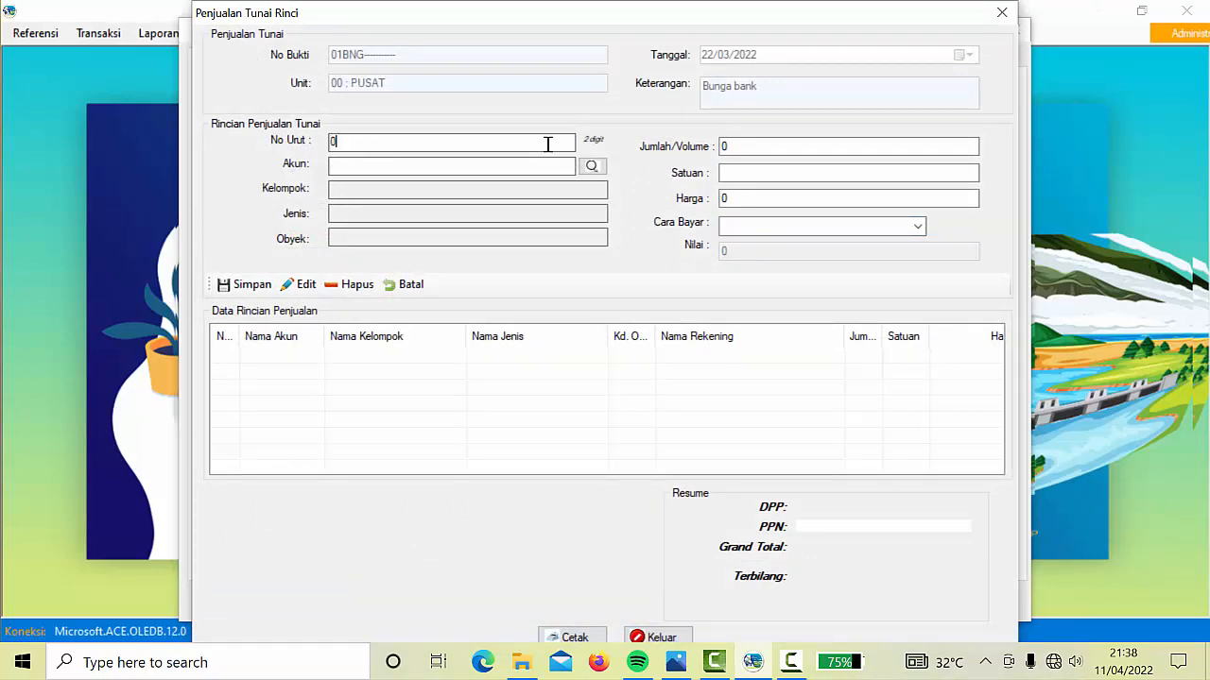
click(591, 168)
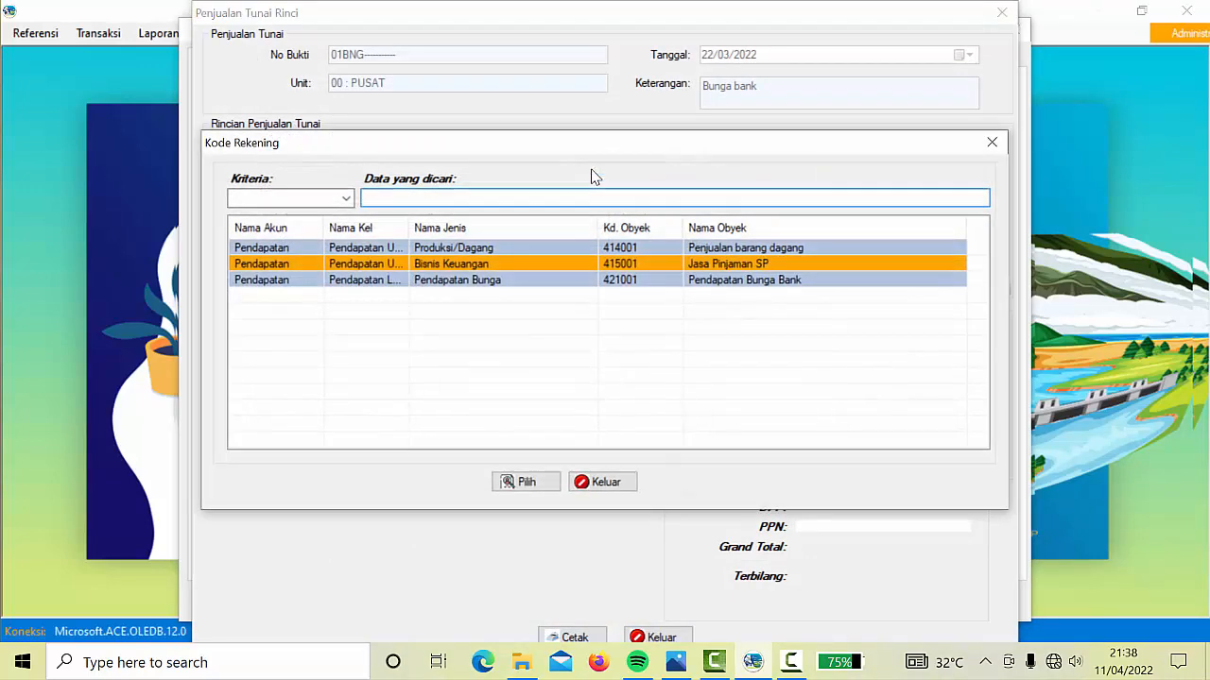
click(724, 284)
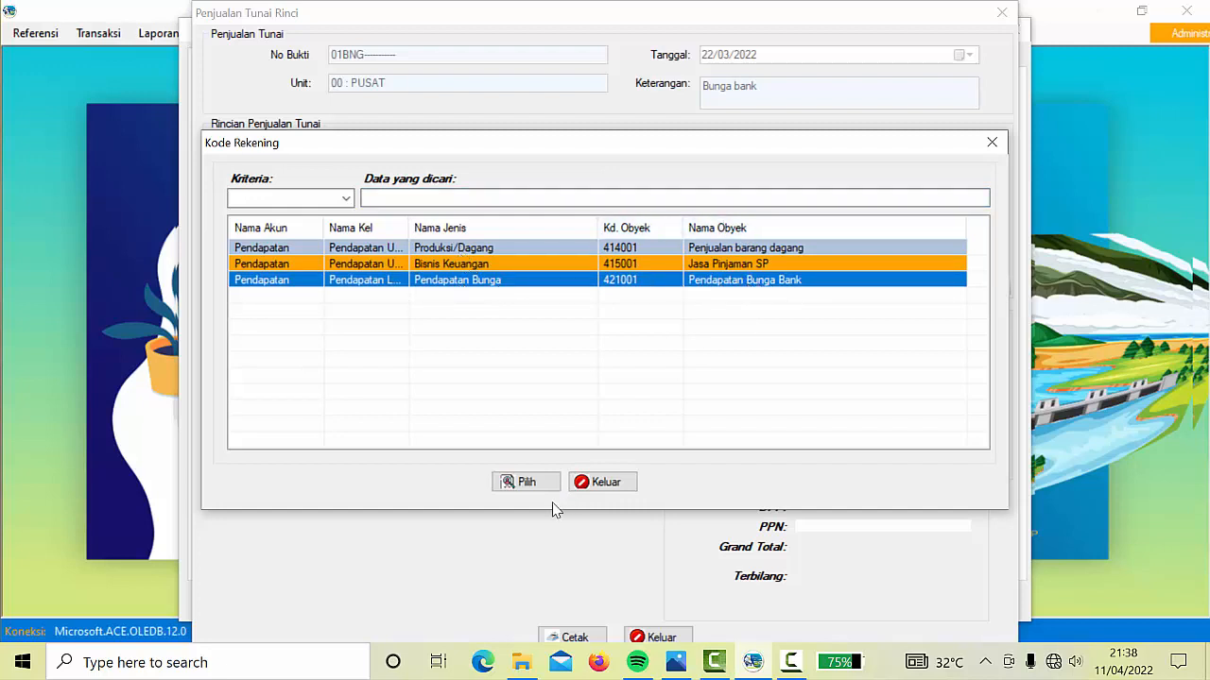
Add a Pendapatan Bunga Bank line of 1 bln at 10000, received into Bank BRI Pusat, and save it
click(526, 483)
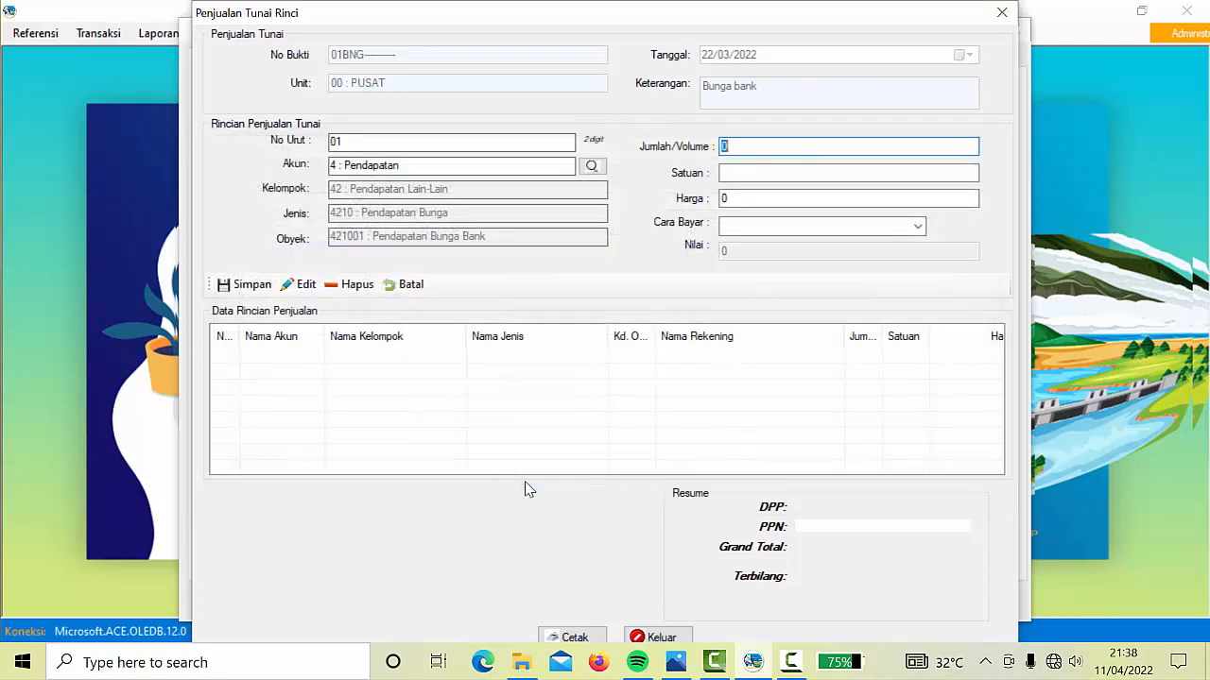
click(730, 172)
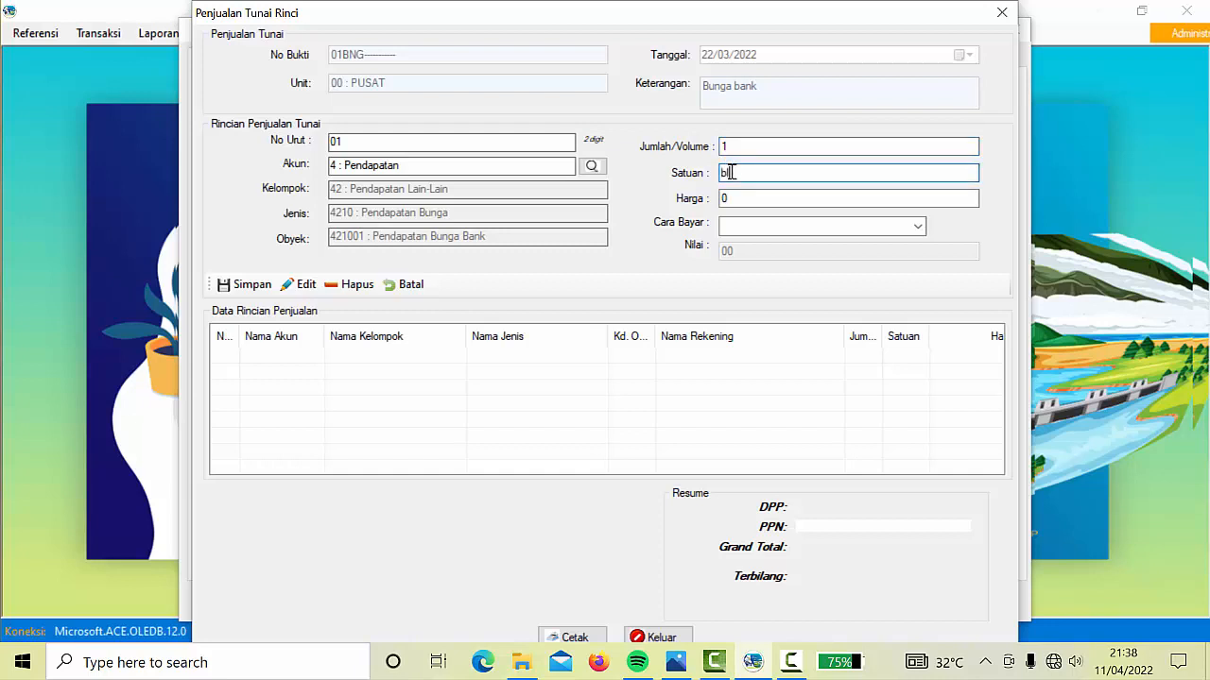
click(760, 195)
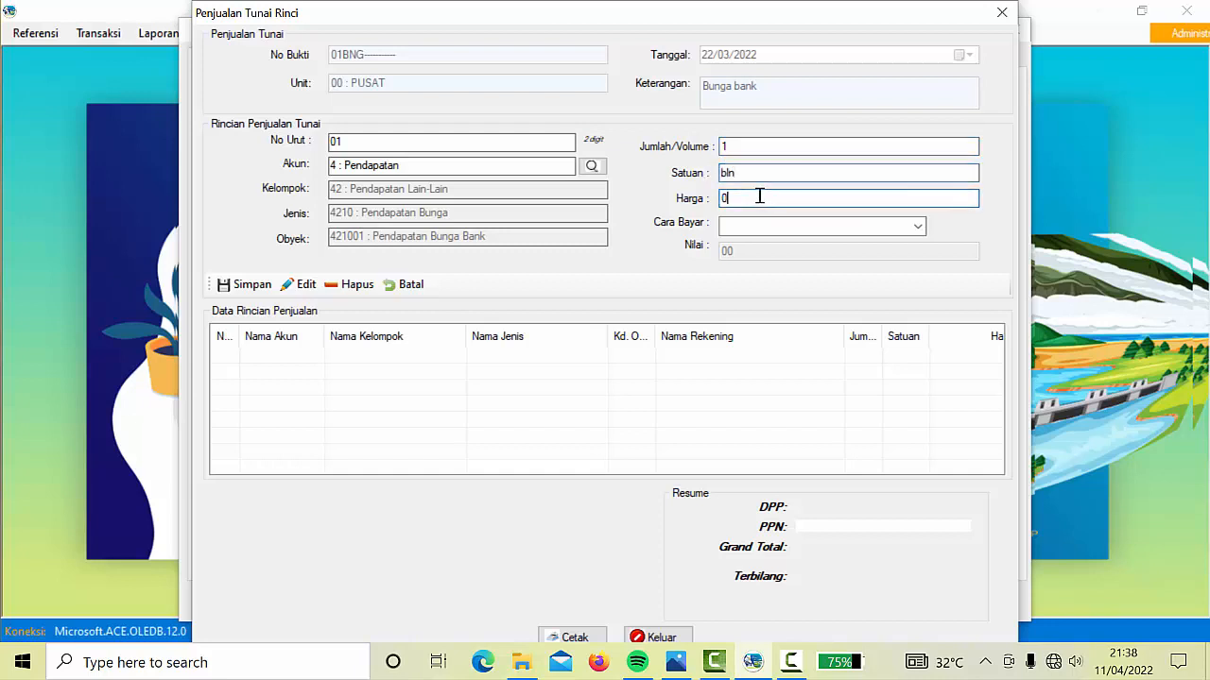
text(10000)
click(917, 226)
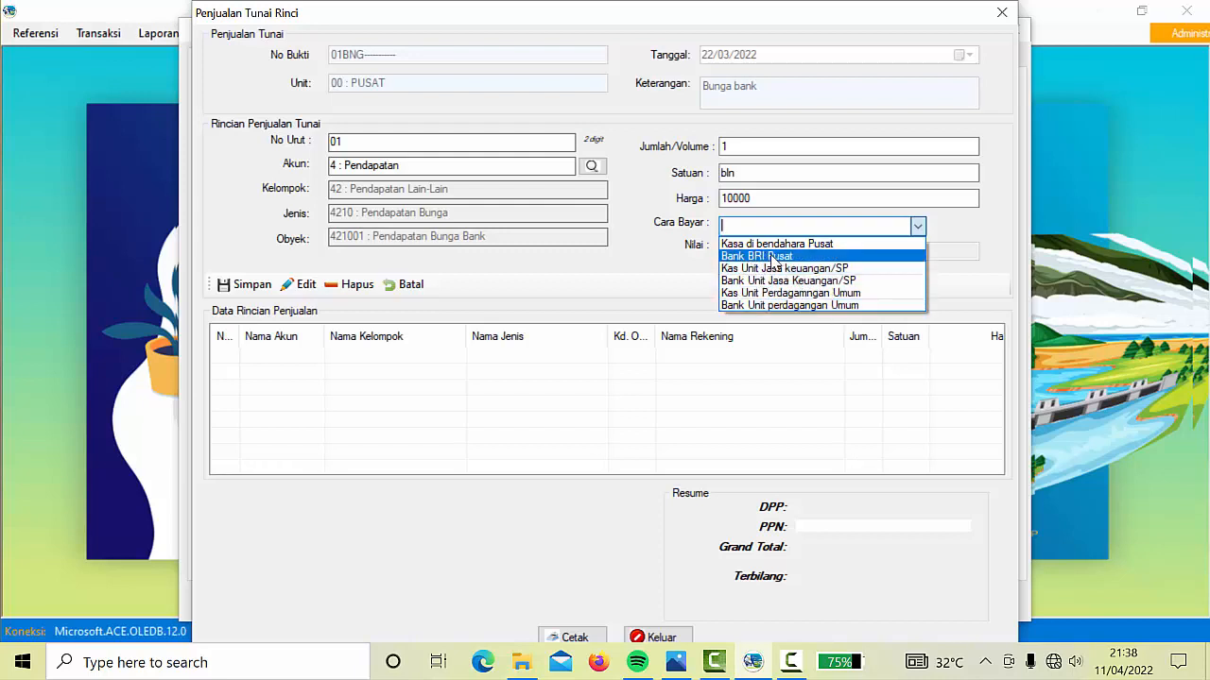
click(772, 256)
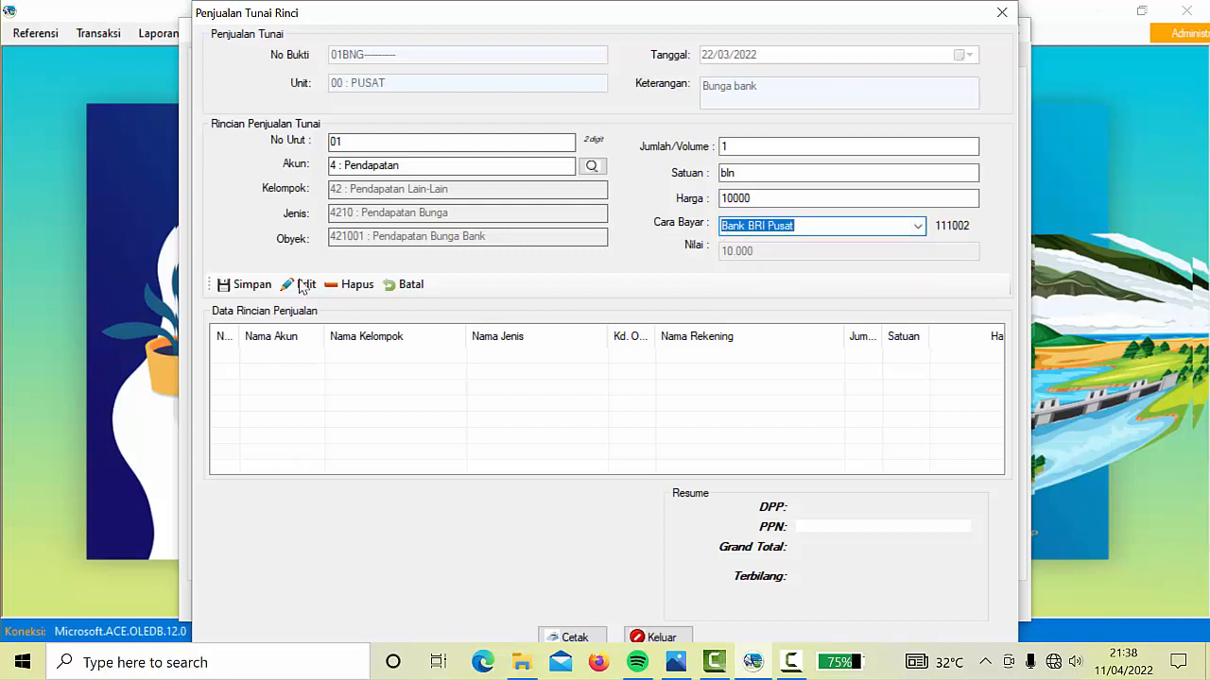
click(253, 284)
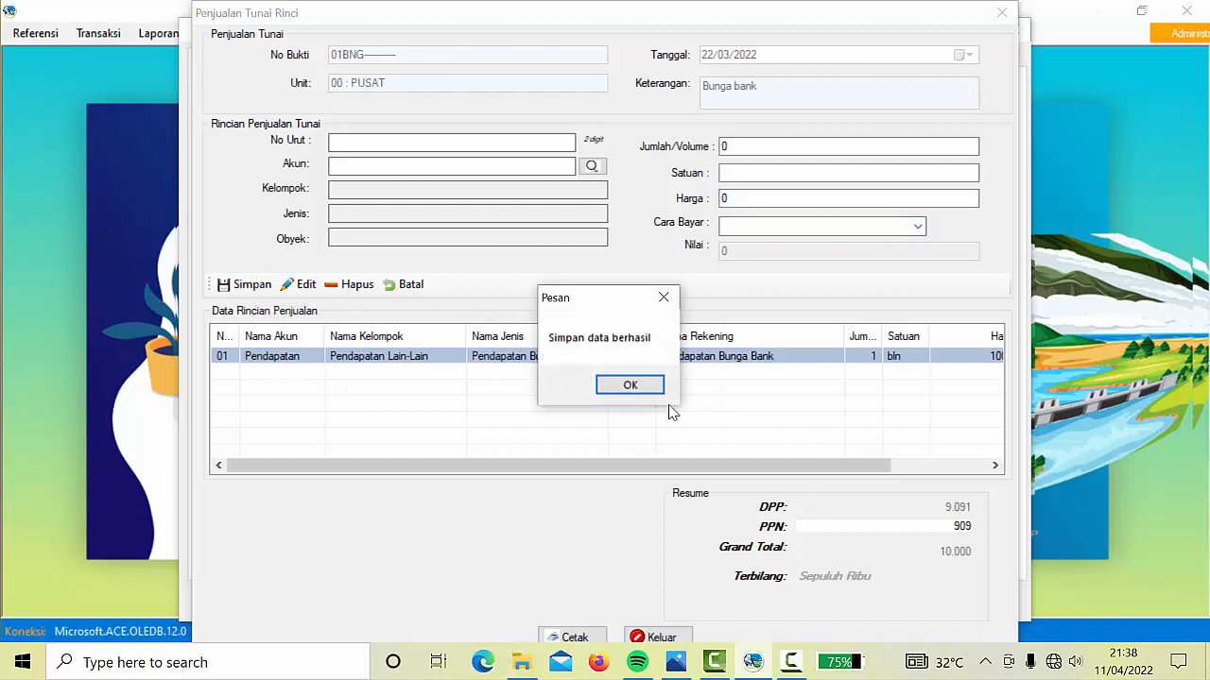
click(635, 391)
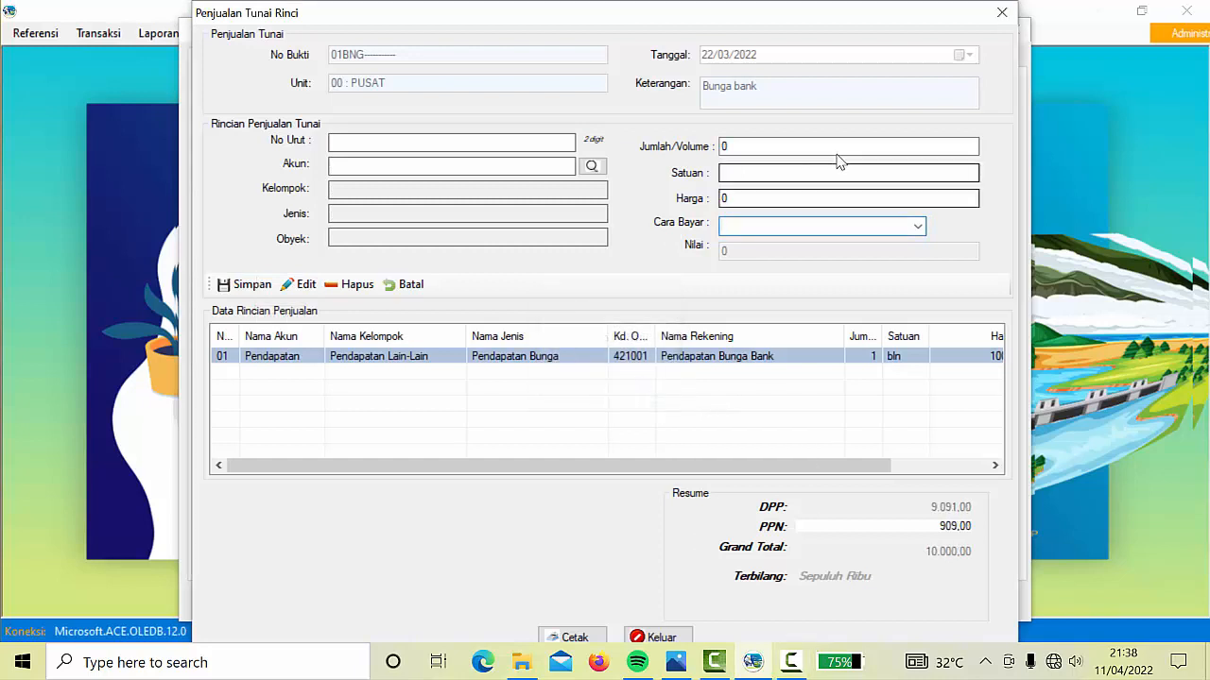
Close the sales detail form and the sales window
click(1007, 17)
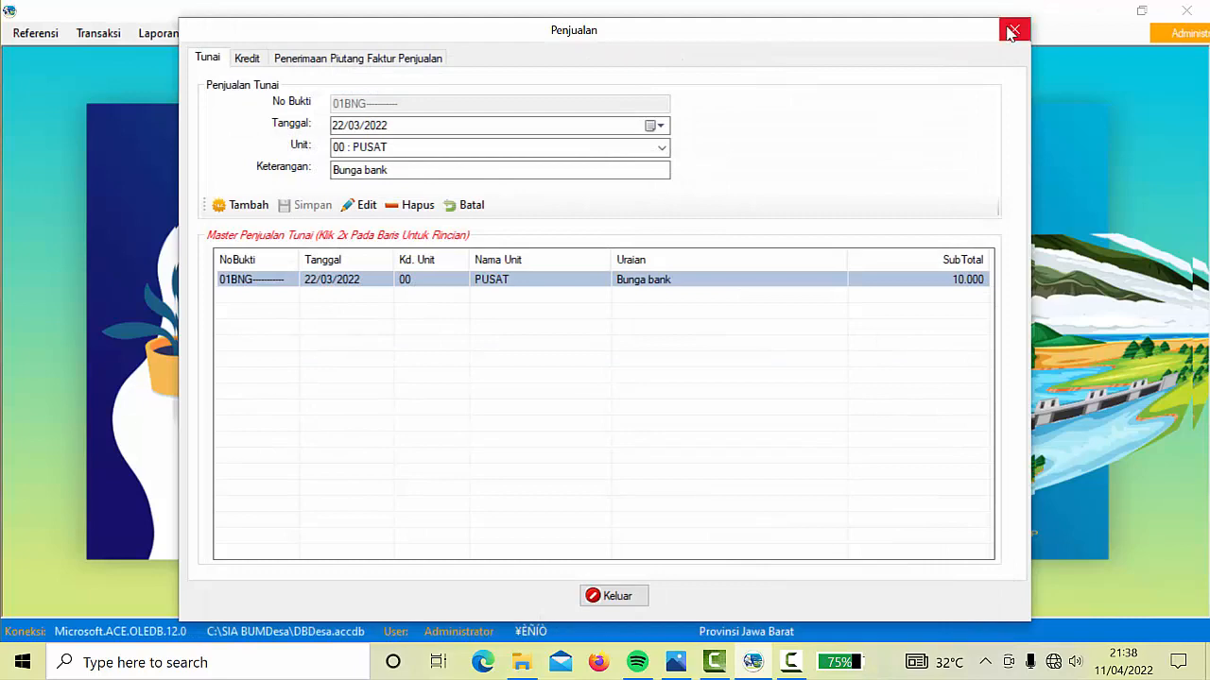
click(1011, 29)
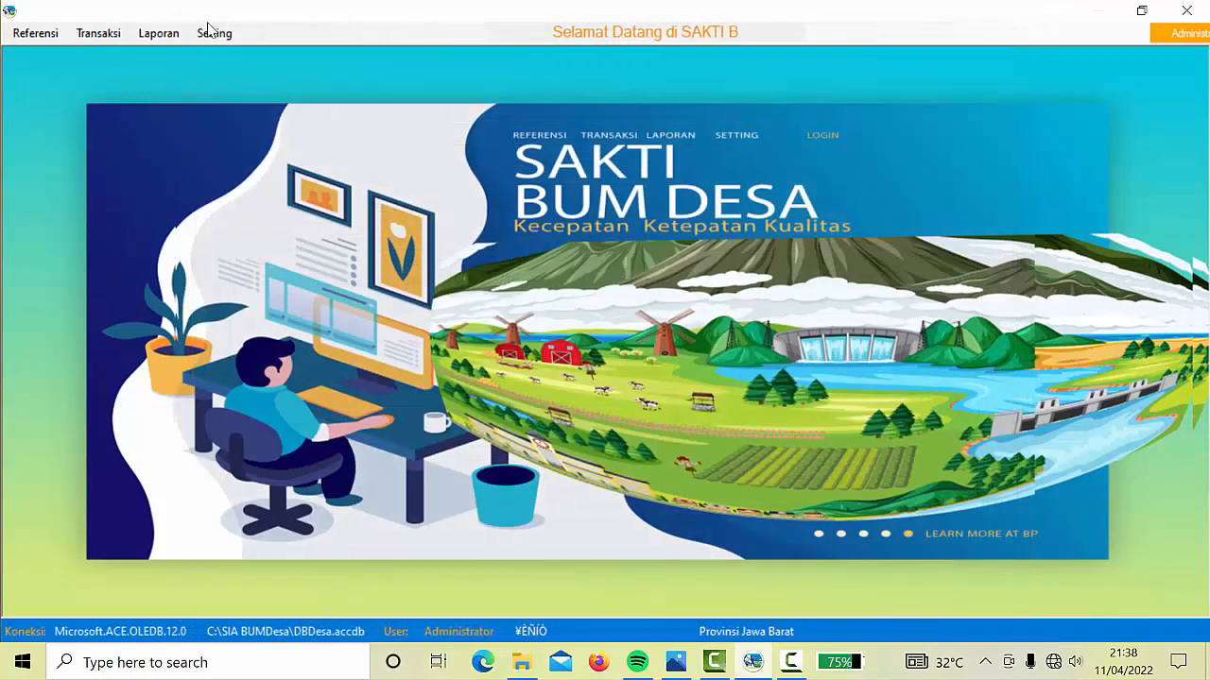
click(160, 35)
View the Posisi Keuangan report, then close it
mouse_move(236, 57)
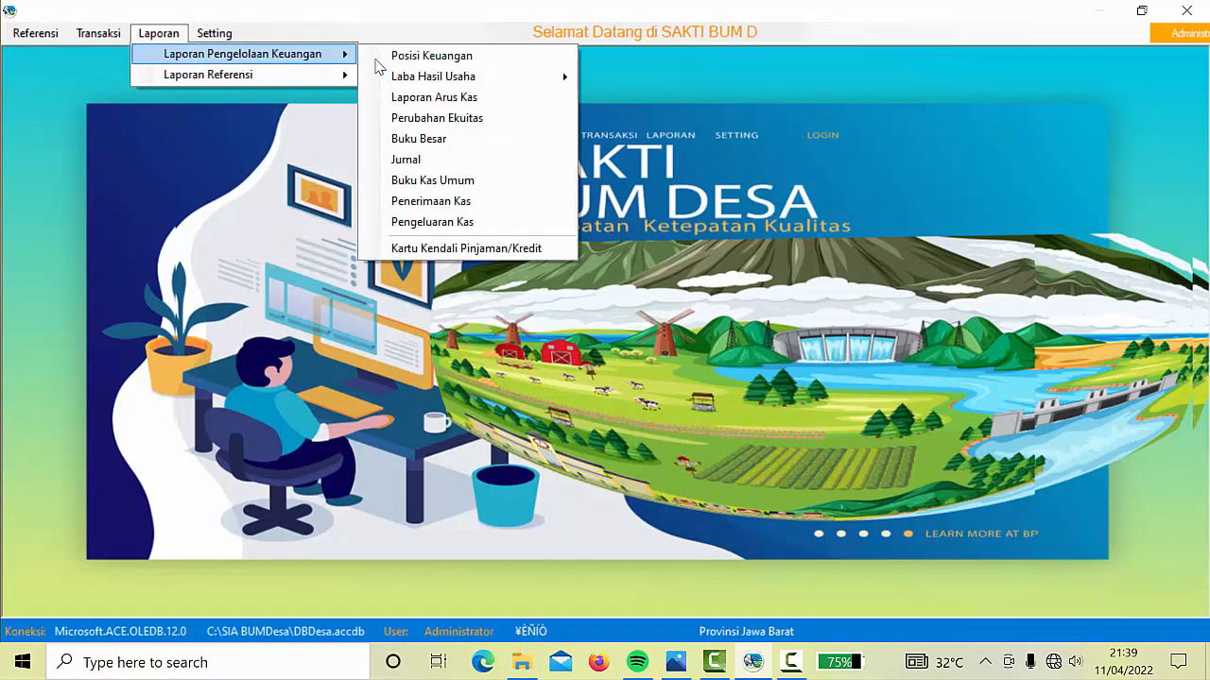
click(446, 59)
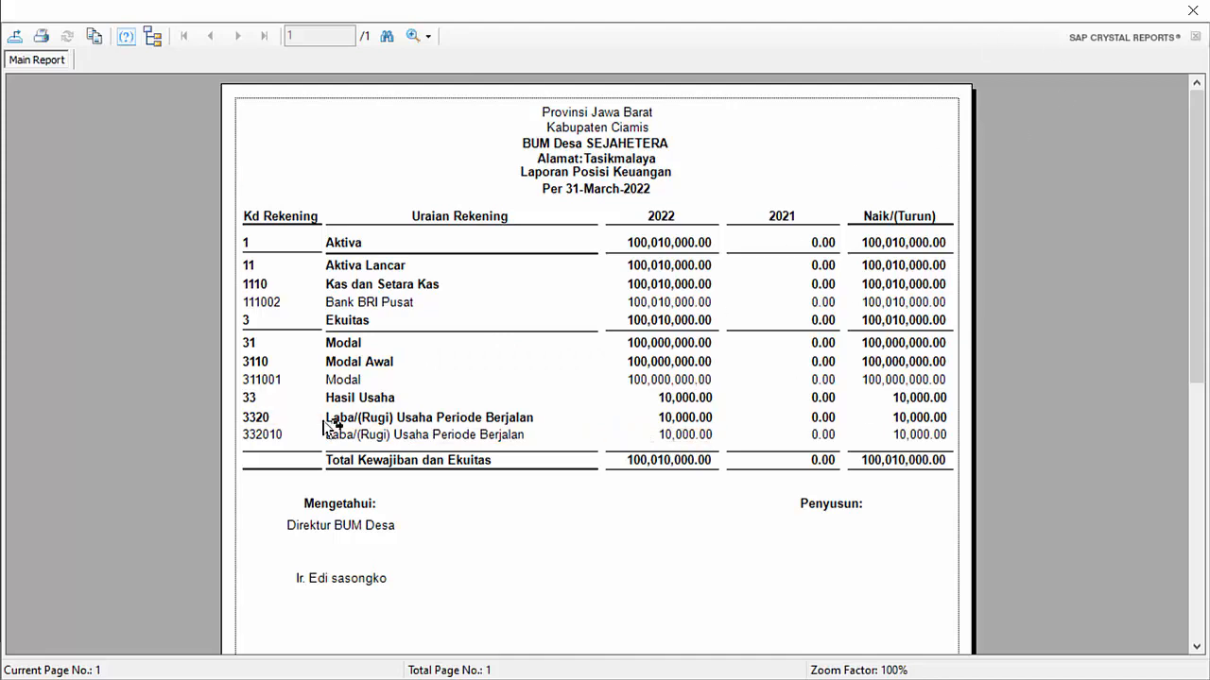
click(1198, 13)
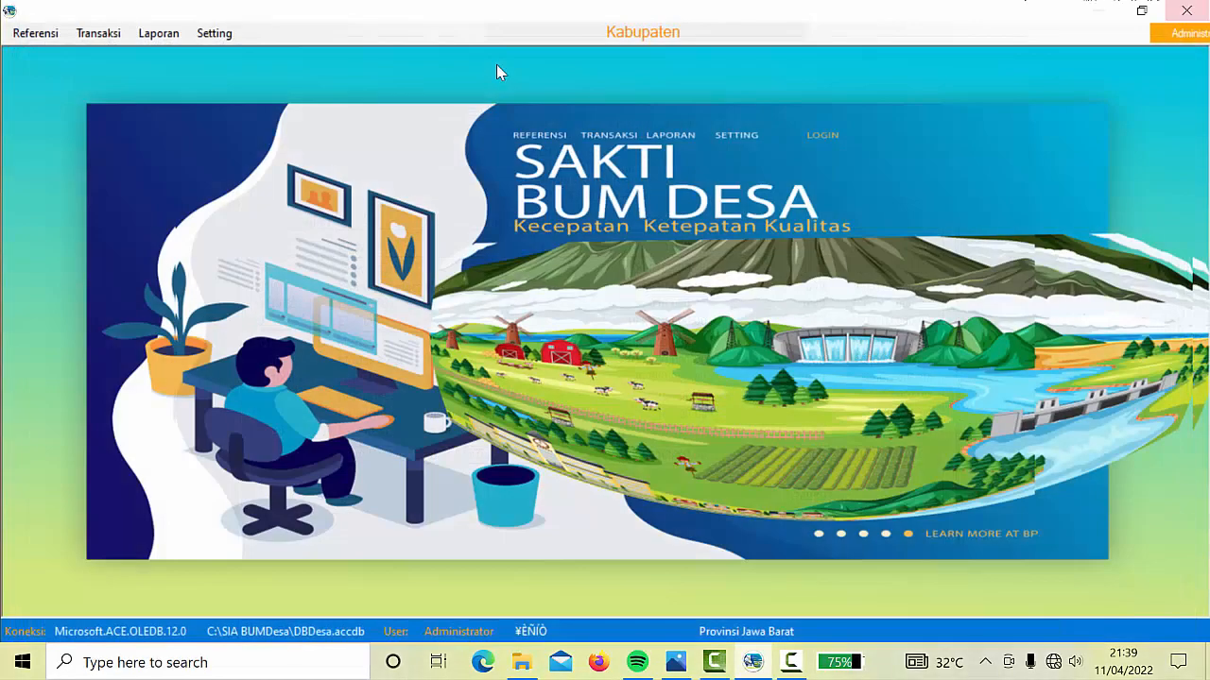
View the combined Laba Hasil Usaha report showing the 10.000 bank interest, then close it
click(157, 36)
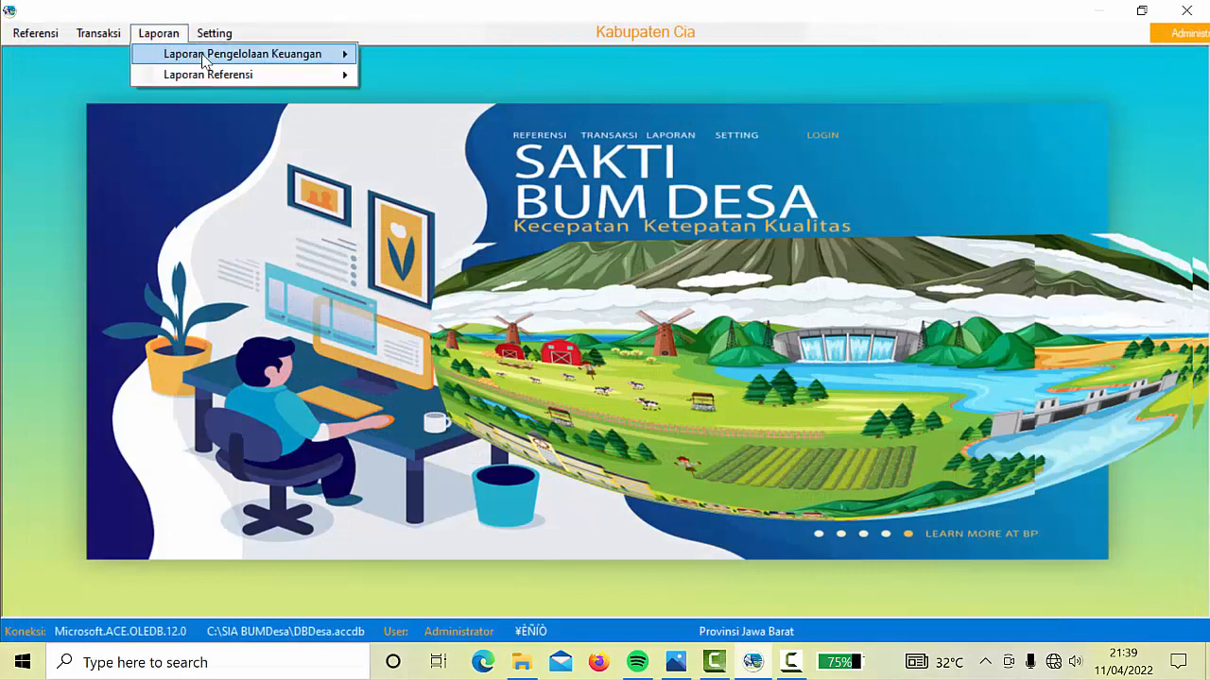
mouse_move(284, 54)
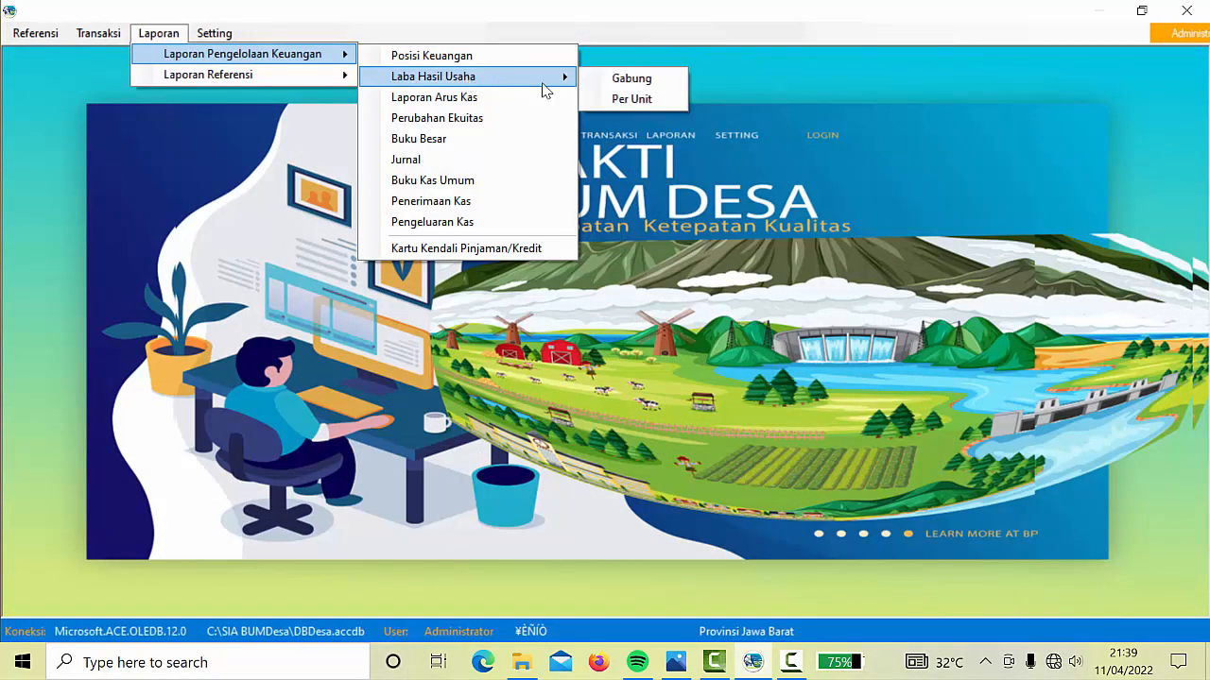
click(631, 79)
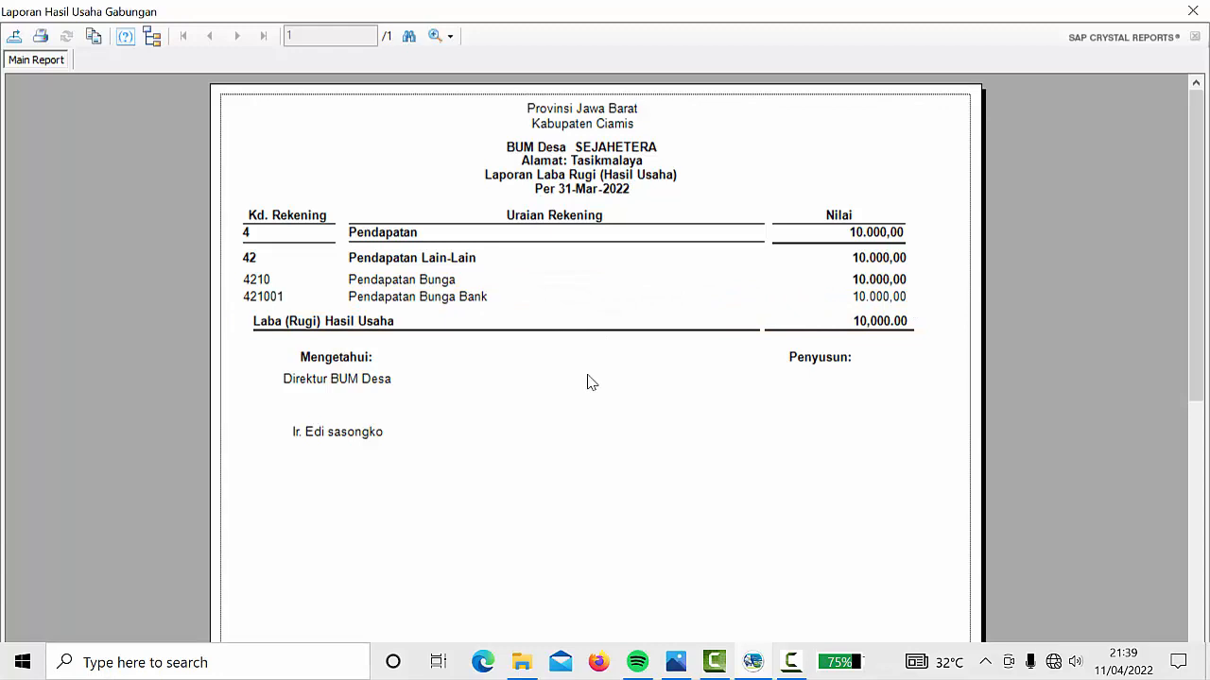
click(1193, 11)
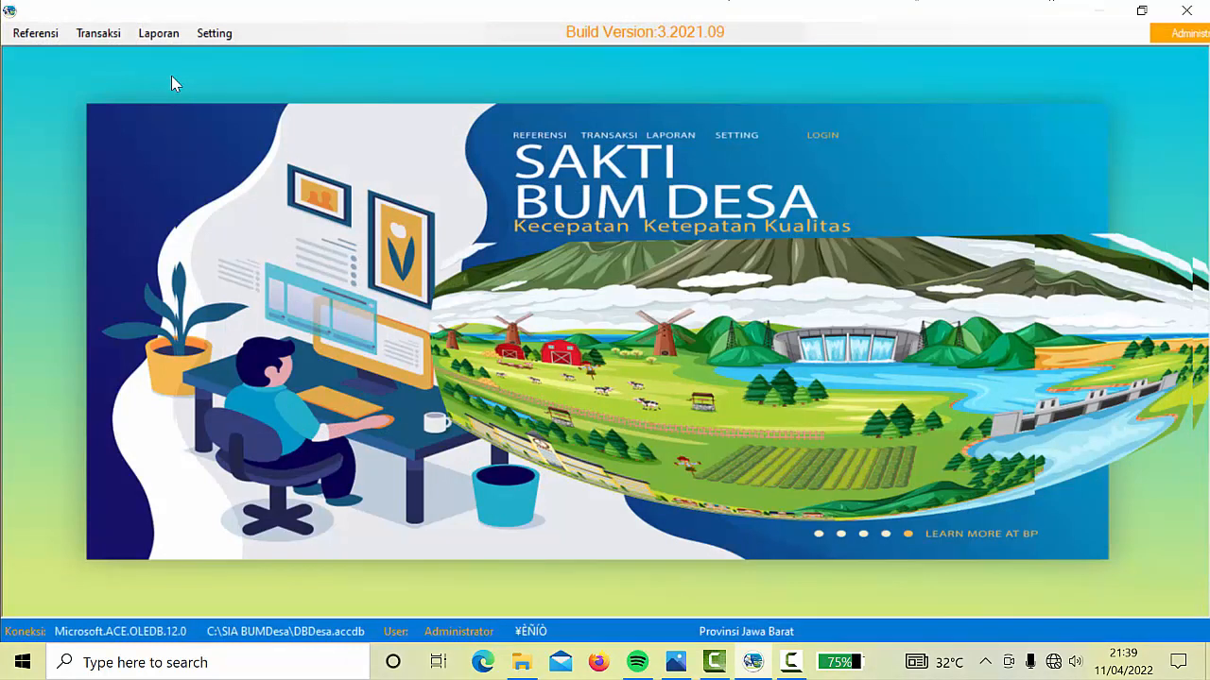
click(98, 35)
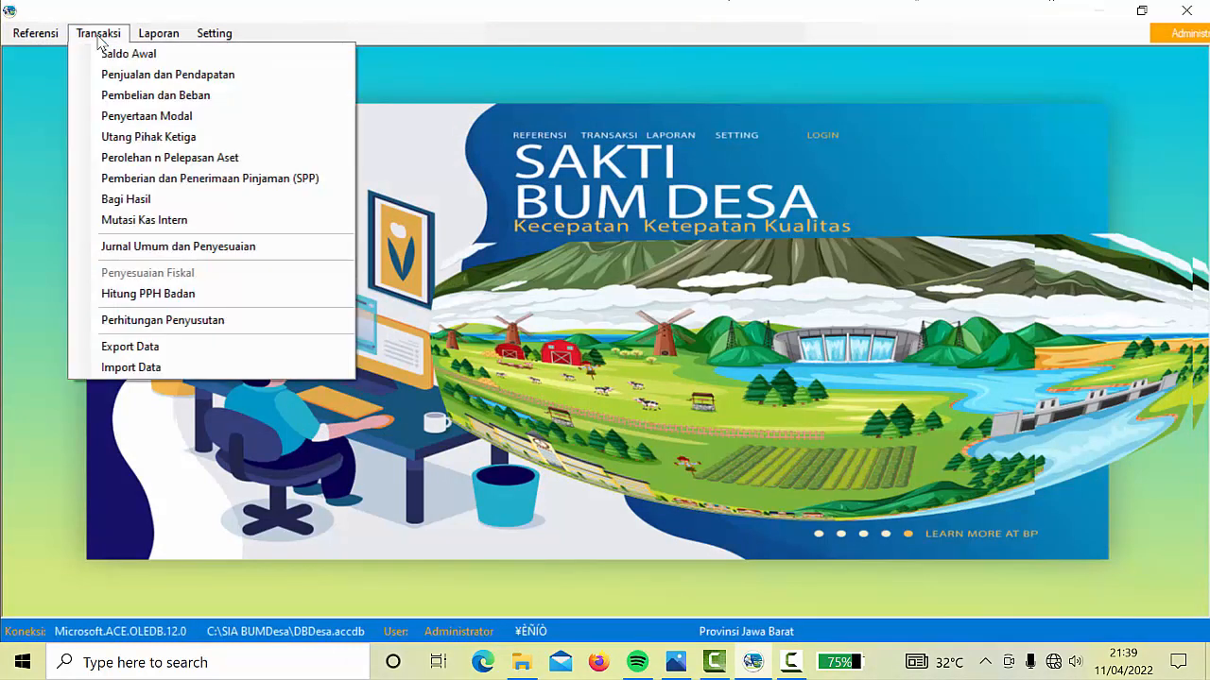
Start a new Pembelian dan Beban record with receipt number 01, dated 23/03/2022
click(181, 98)
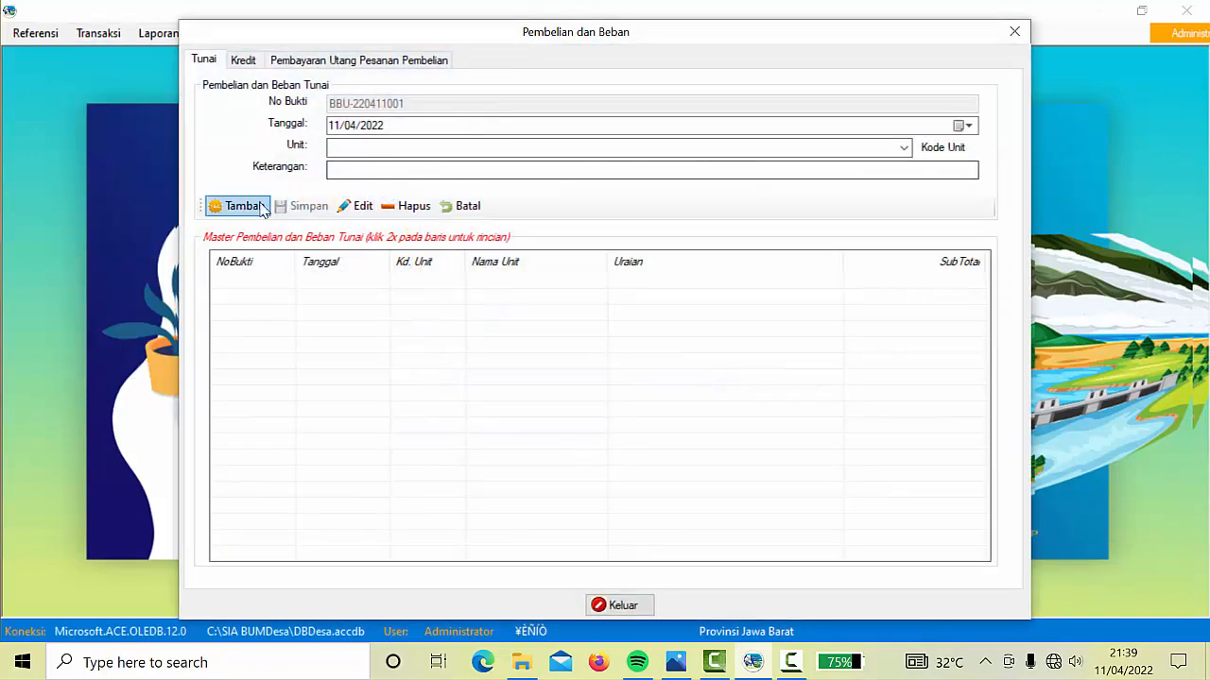
click(257, 204)
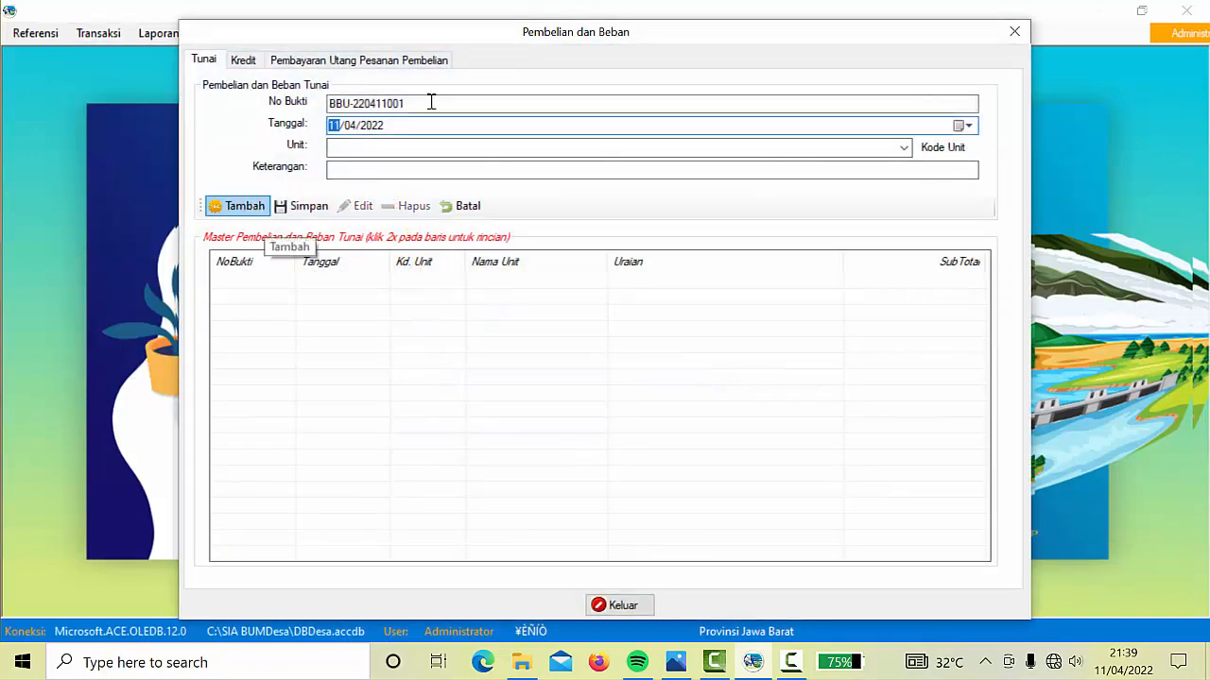
drag(421, 106, 258, 104)
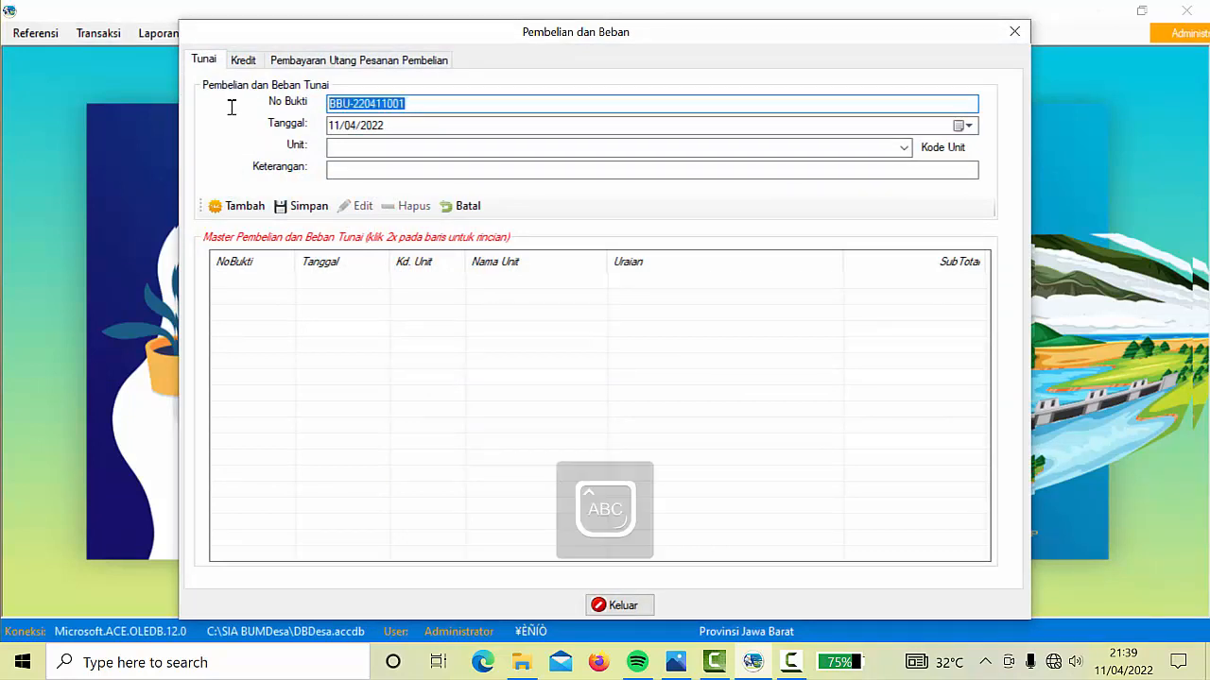
text(01/PAJAK DAN ADM BANK)
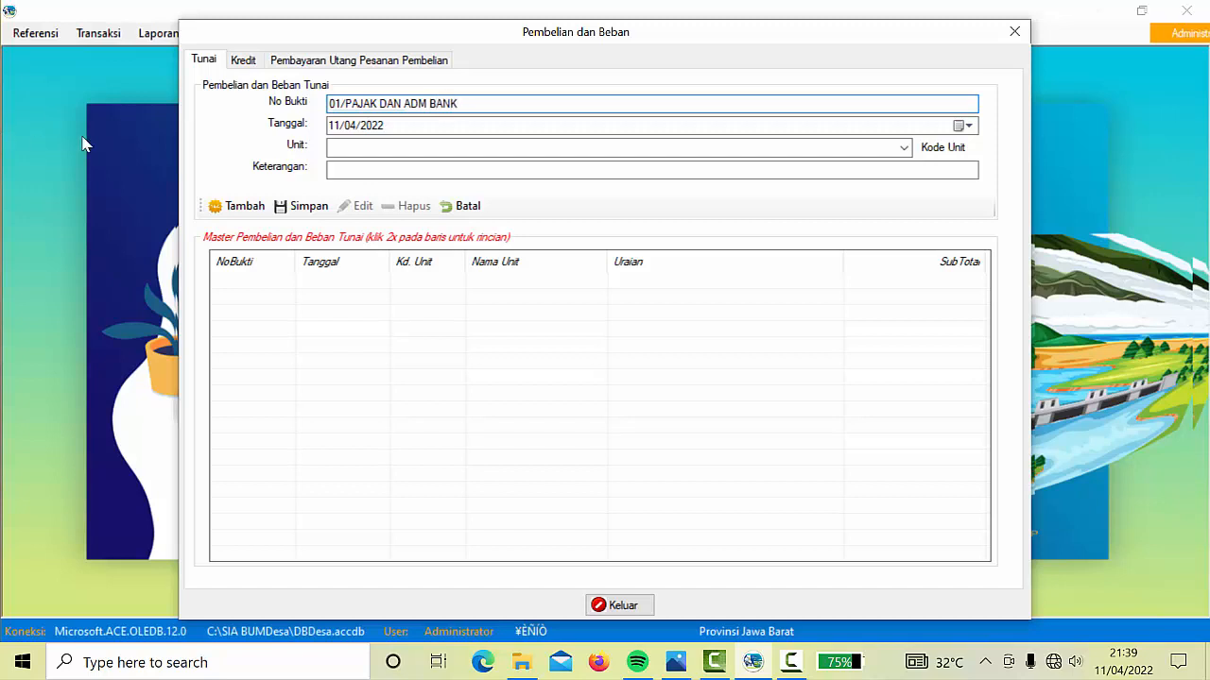
click(965, 126)
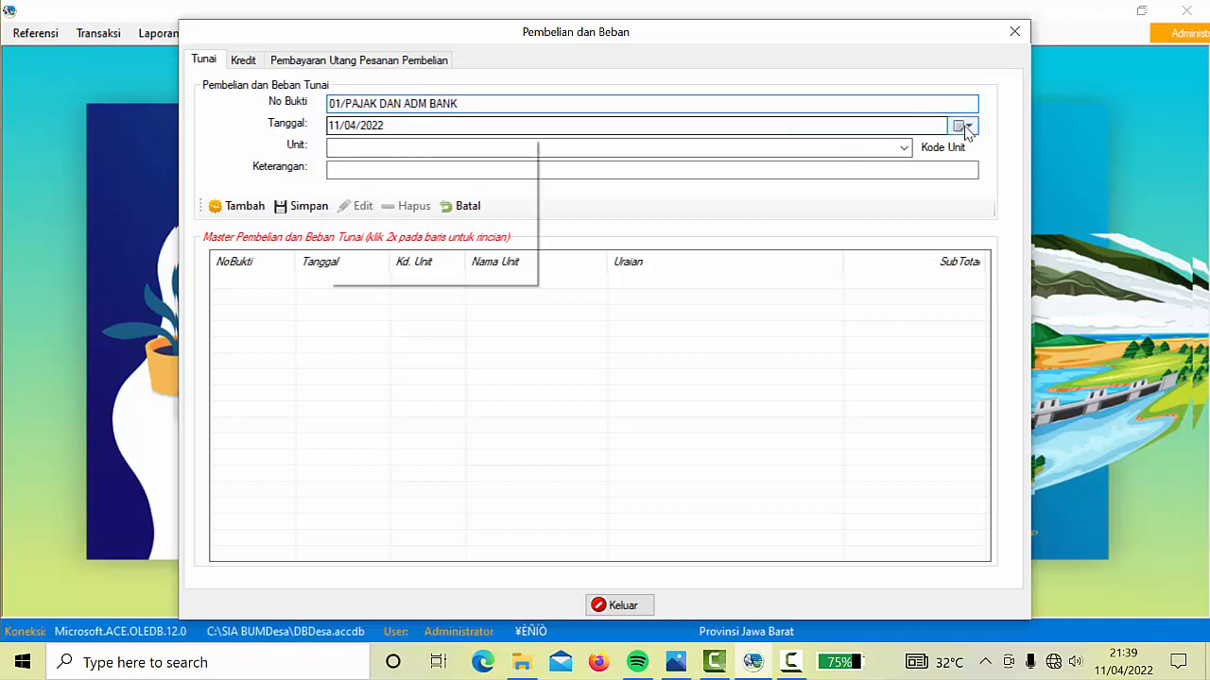
click(333, 153)
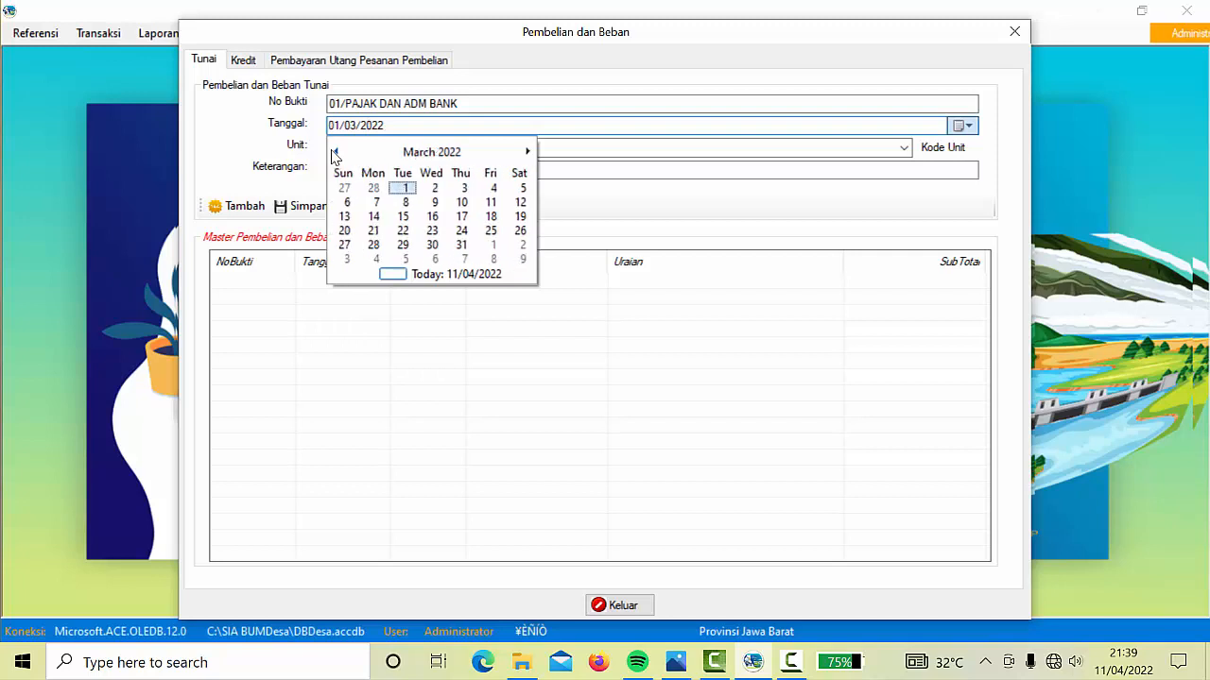
click(432, 232)
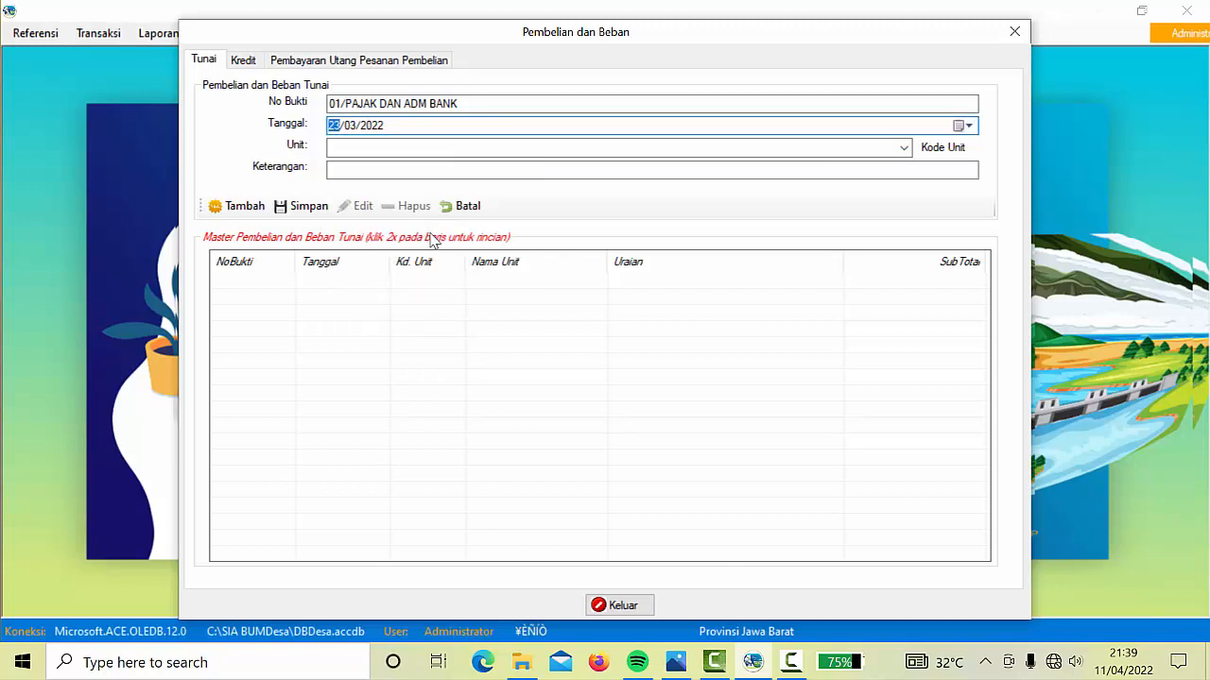
Set unit PUSAT and description PAJAK DAN ADM BANK, fix the receipt number to 01/PAJAK DAN ADM, and save
click(904, 147)
click(410, 166)
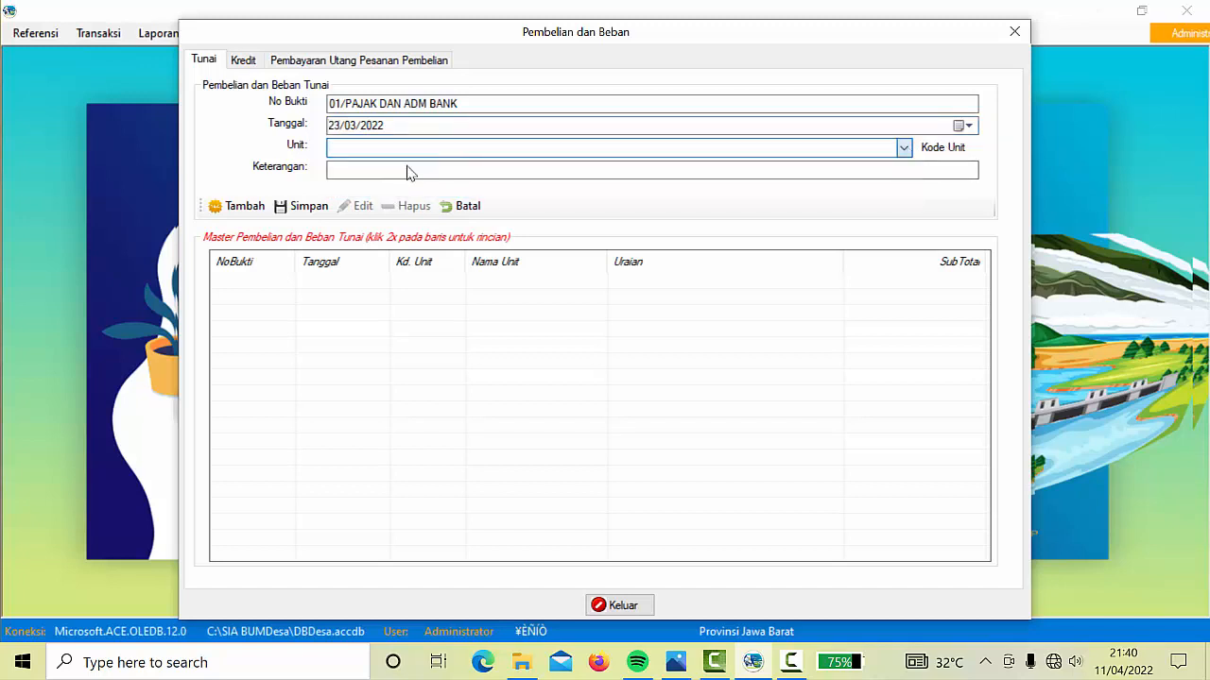
click(387, 169)
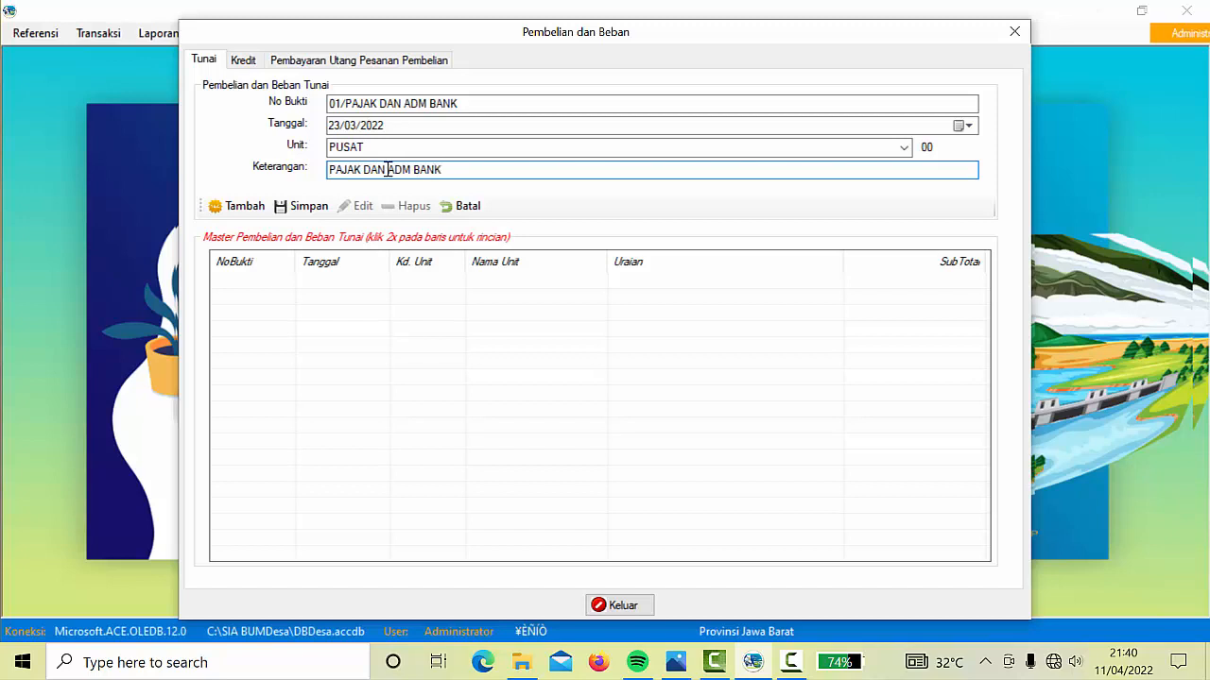
click(310, 211)
click(467, 102)
key(BackSpace)
key(BackSpace)
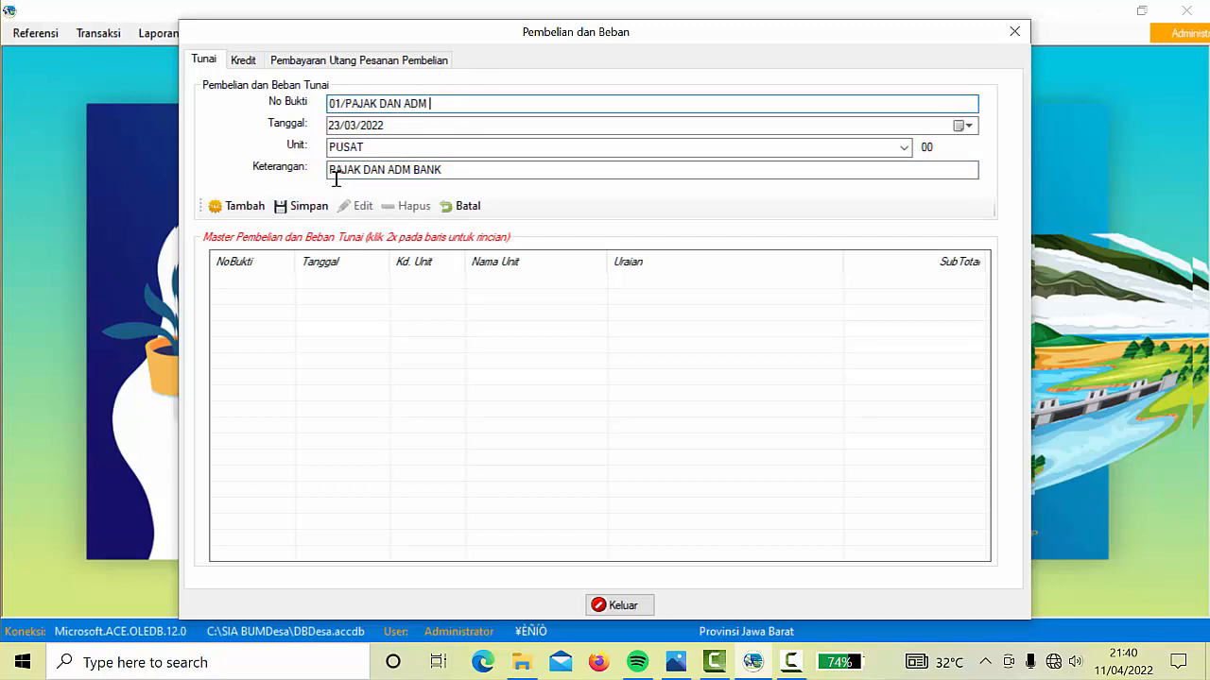
click(301, 206)
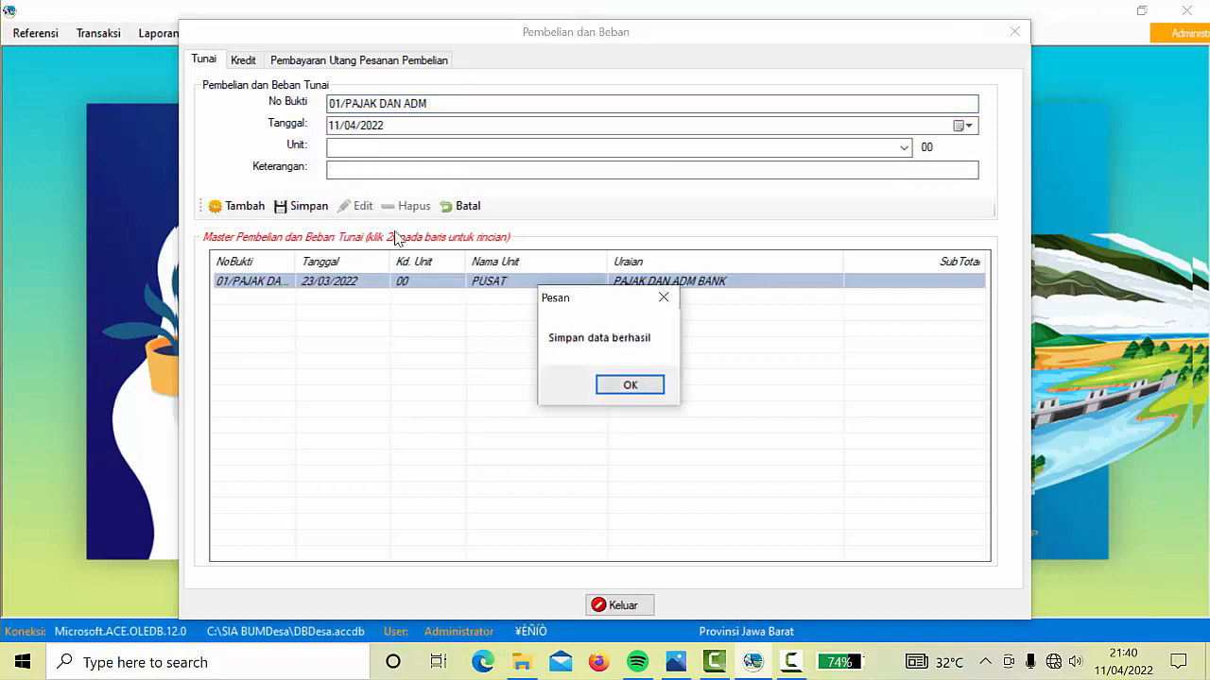
click(610, 388)
click(537, 289)
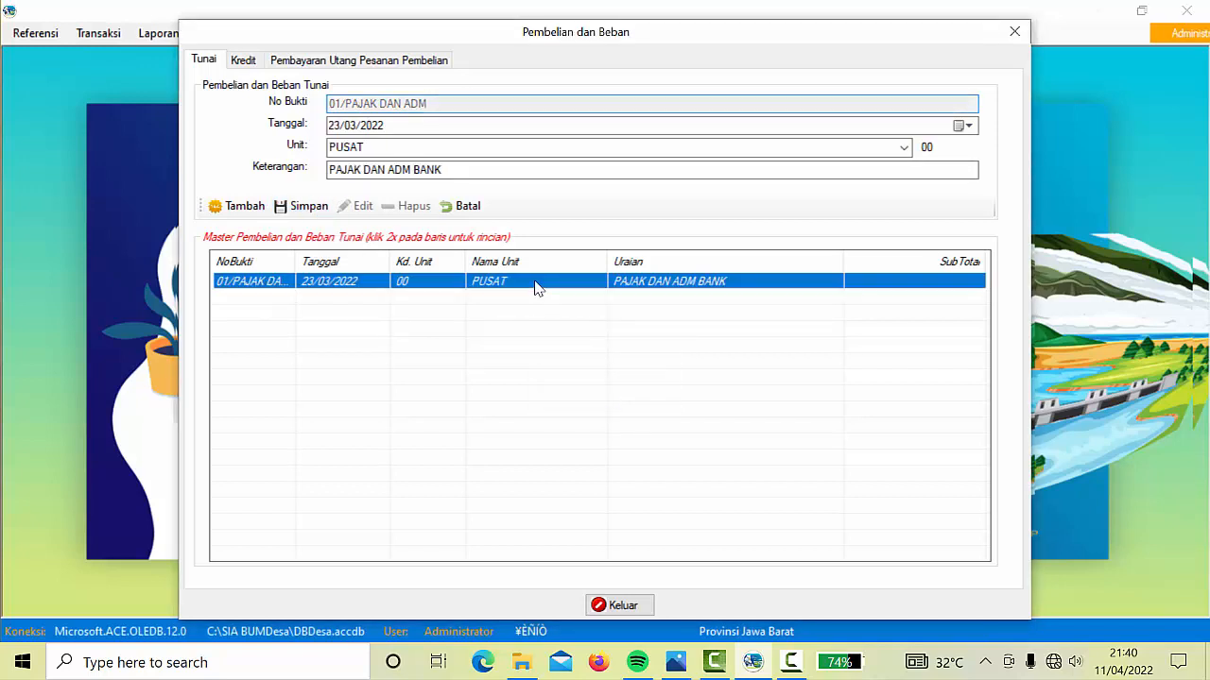
Add a detail line charged to account 516001 Pajak Bank dan Adm Bank
double_click(536, 289)
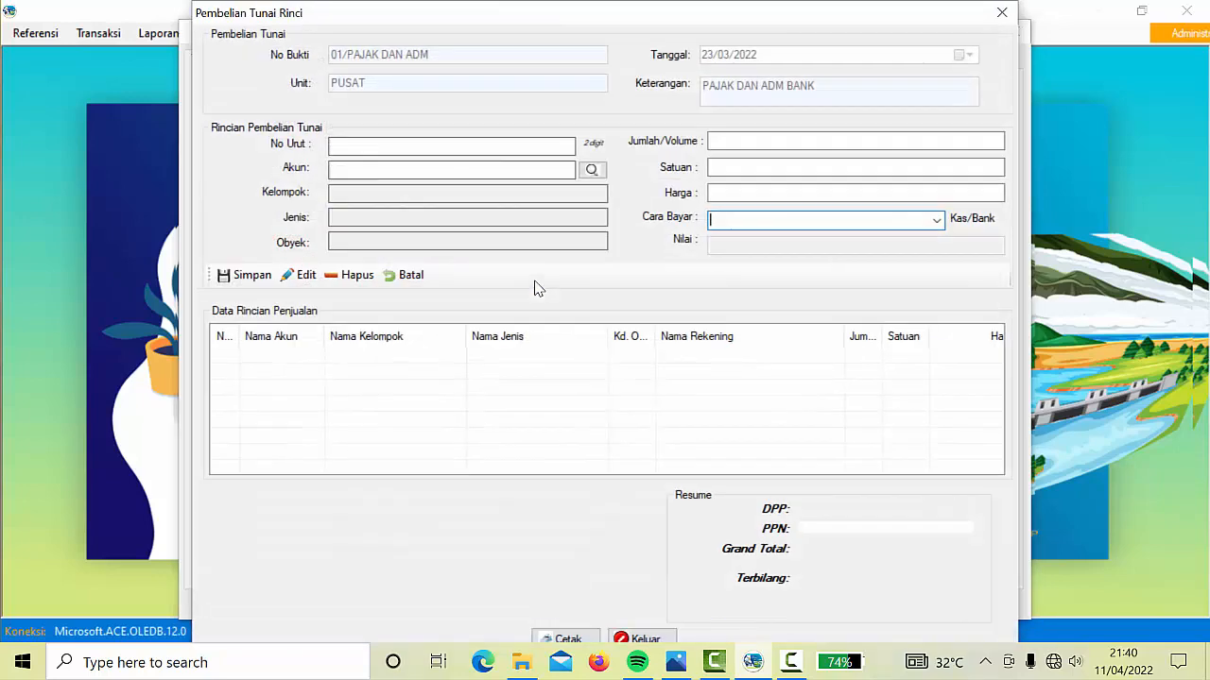
click(481, 147)
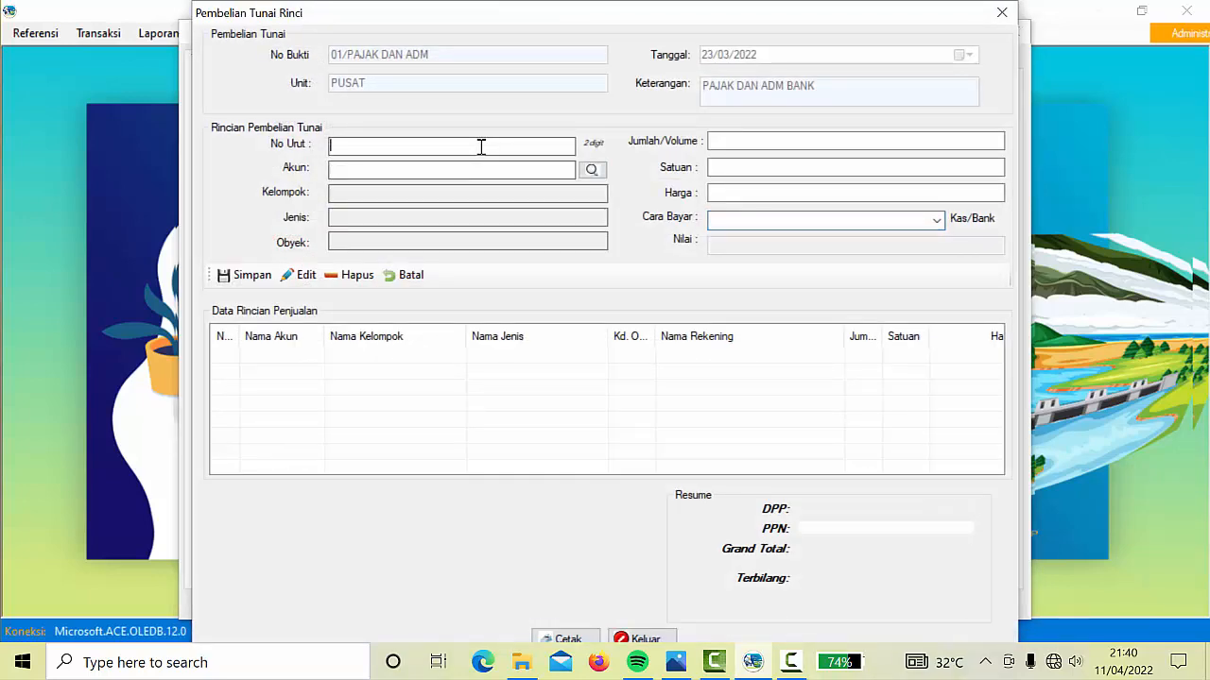
click(594, 168)
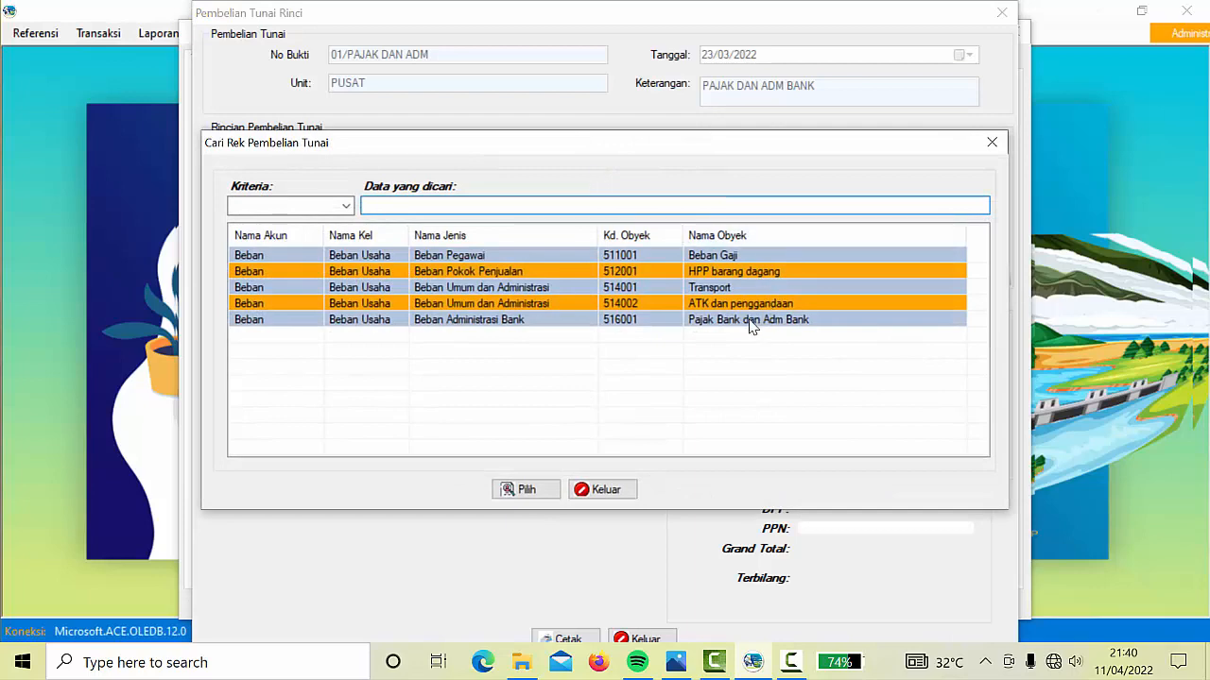
click(752, 322)
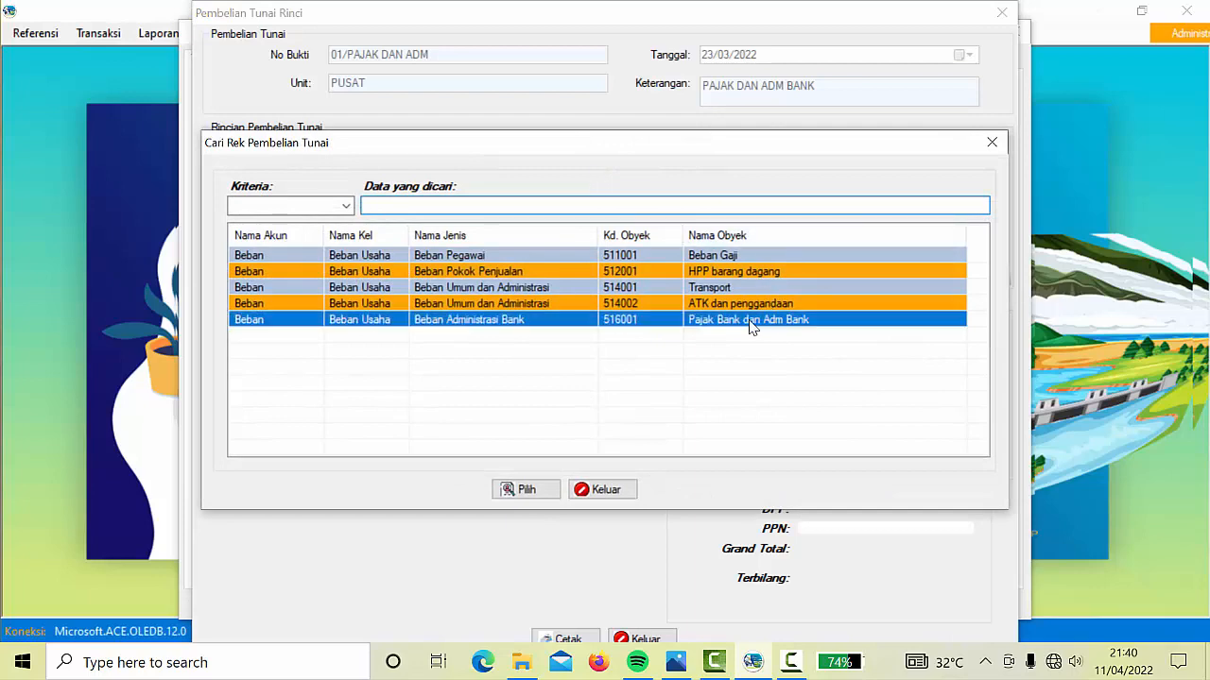
click(536, 490)
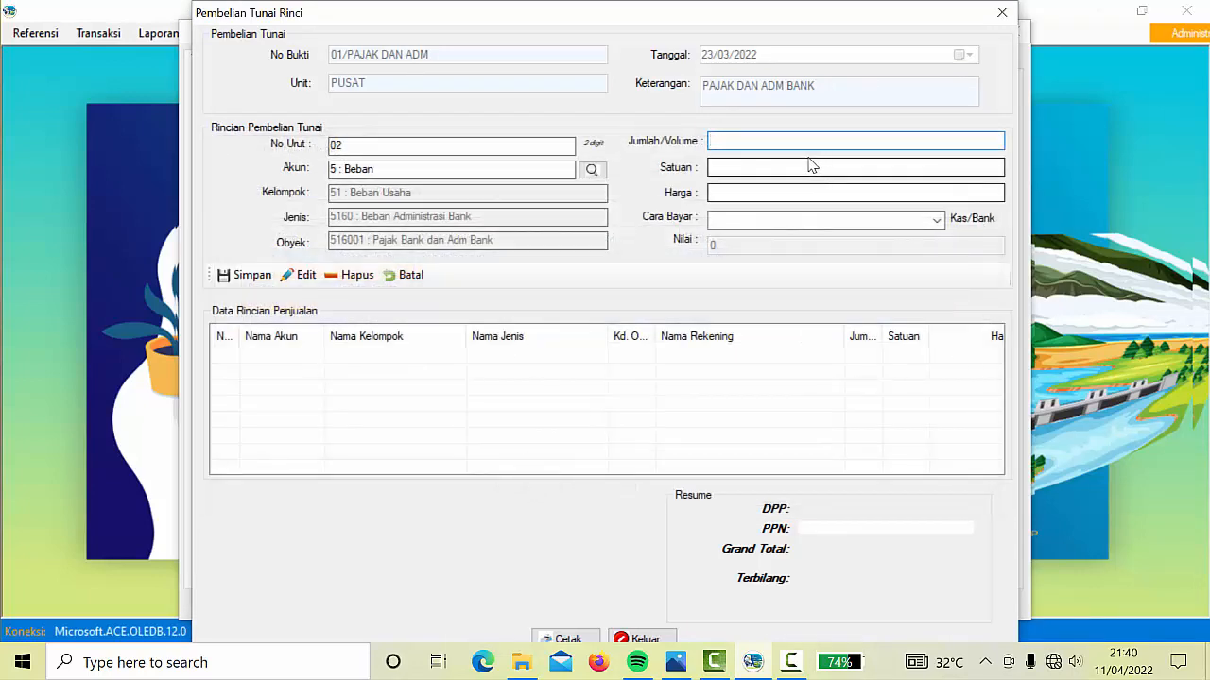
Enter quantity 1 BLN at price 1320, paid from Bank BRI Pusat
text(1)
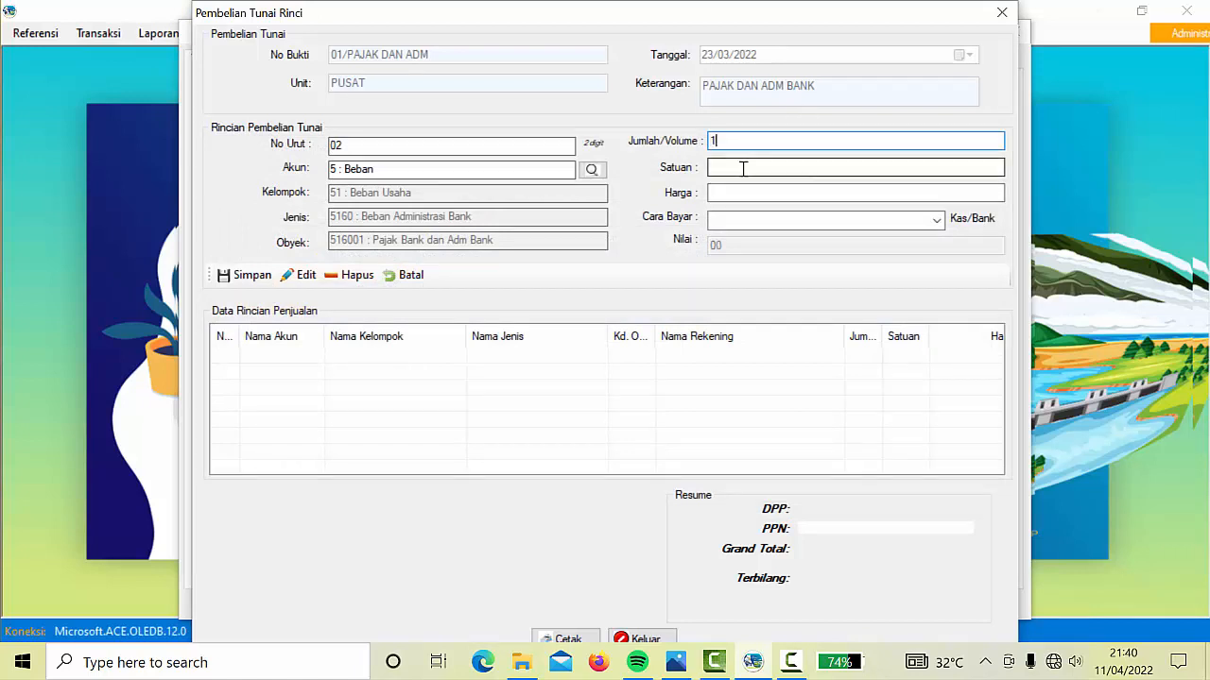
click(743, 168)
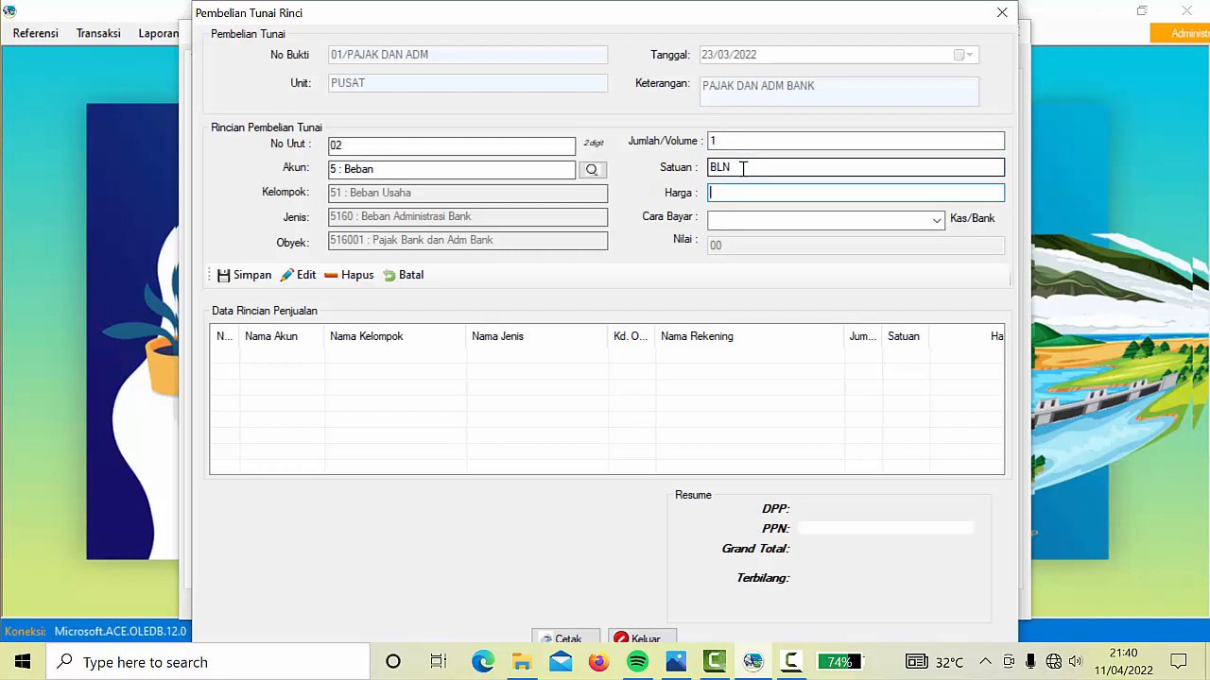
text(6000)
key(BackSpace)
key(BackSpace)
text(1234)
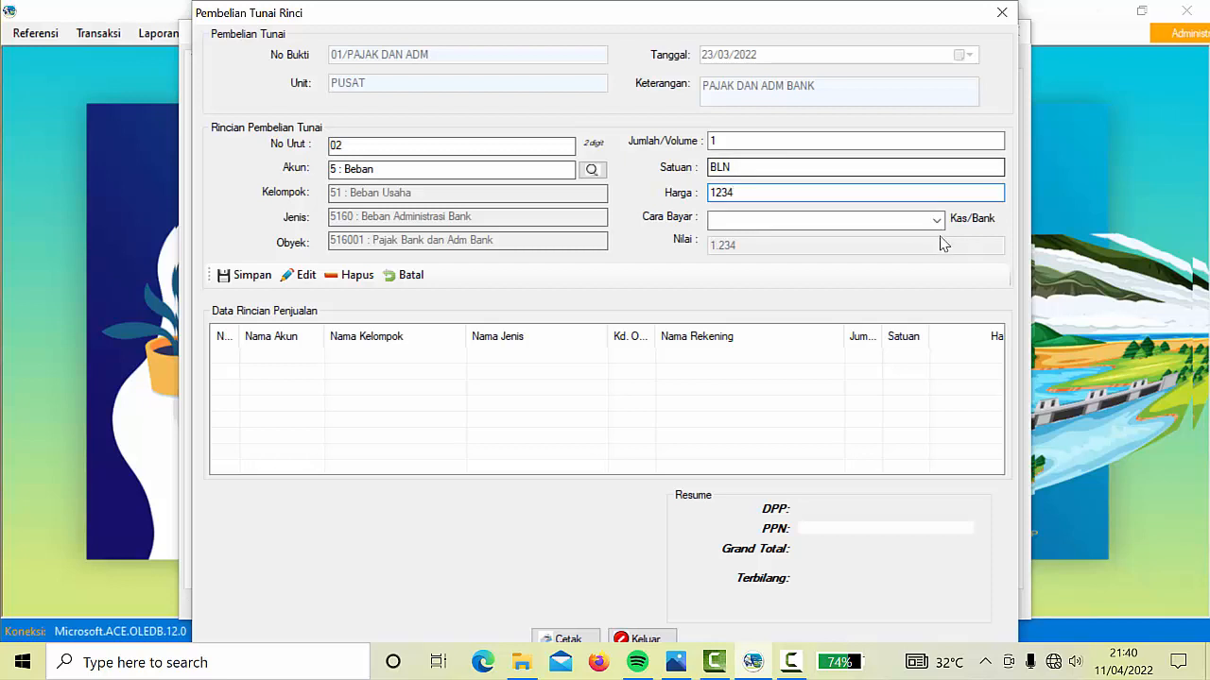
key(BackSpace)
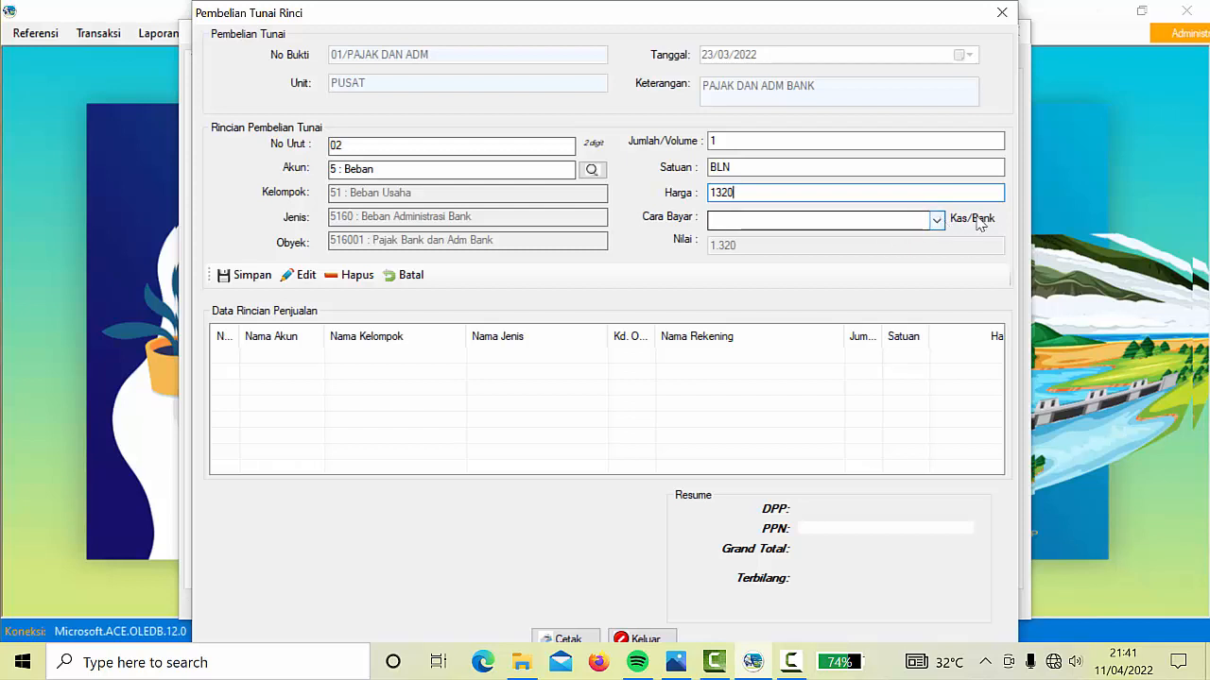
click(938, 223)
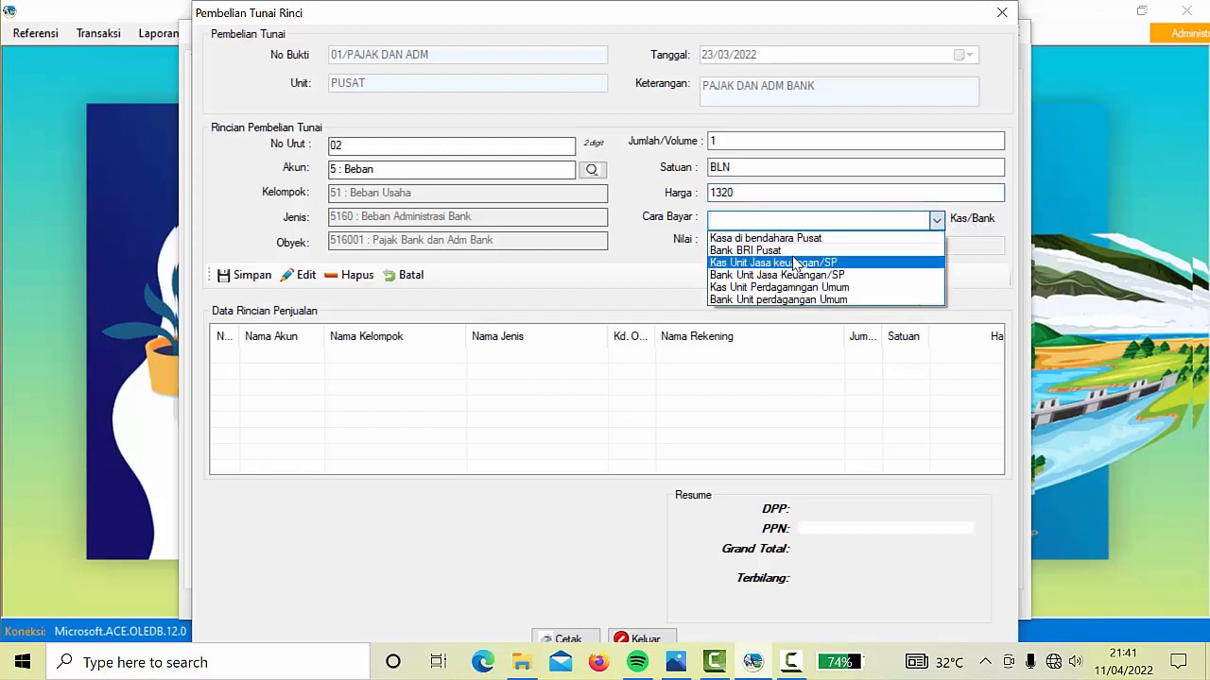
click(782, 253)
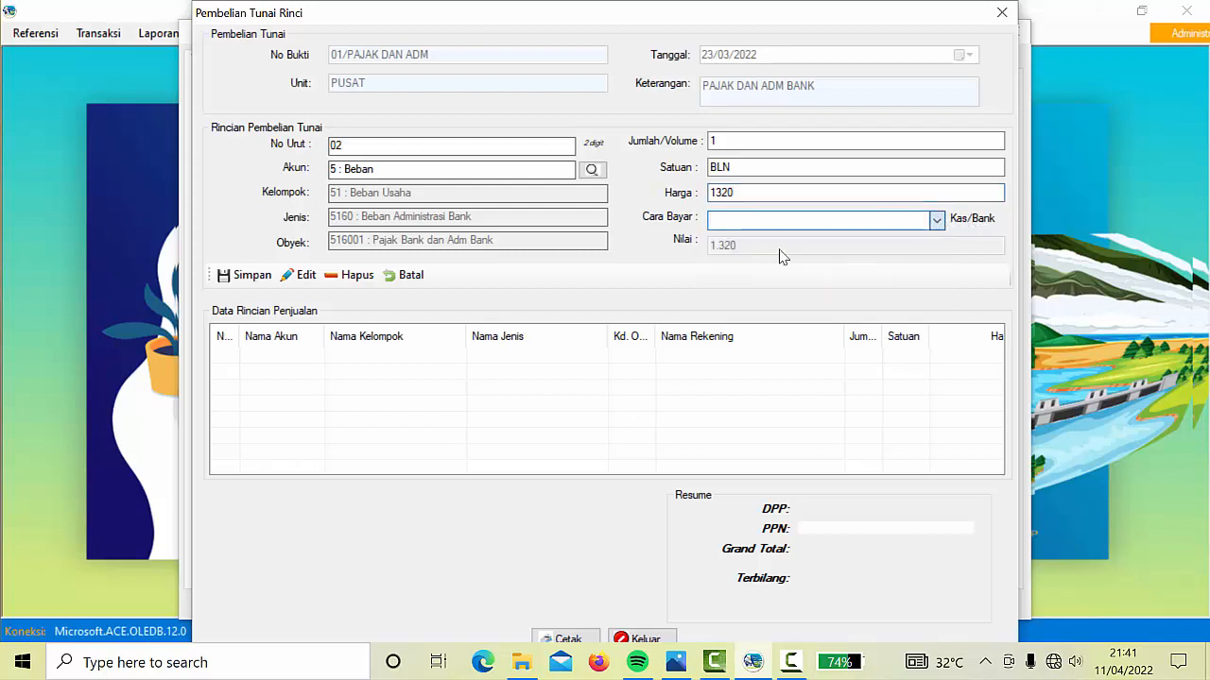
Save the bank-fee line and close the purchase detail and expenses windows
click(254, 275)
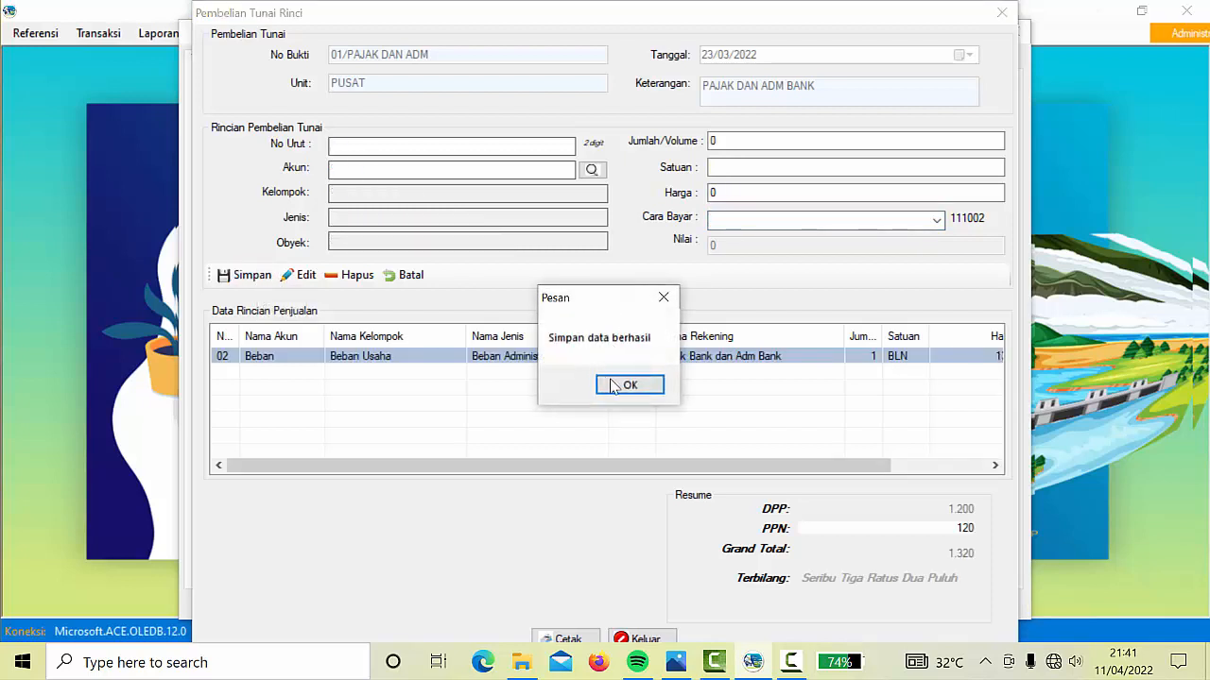
click(622, 386)
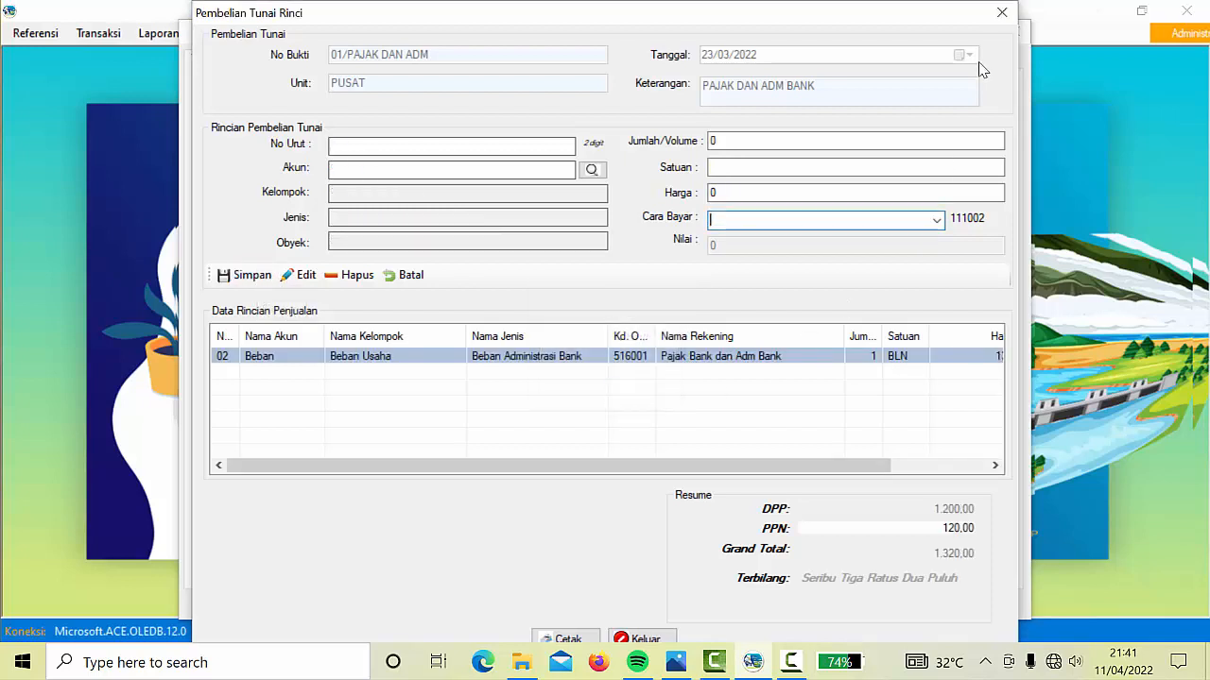
click(1002, 12)
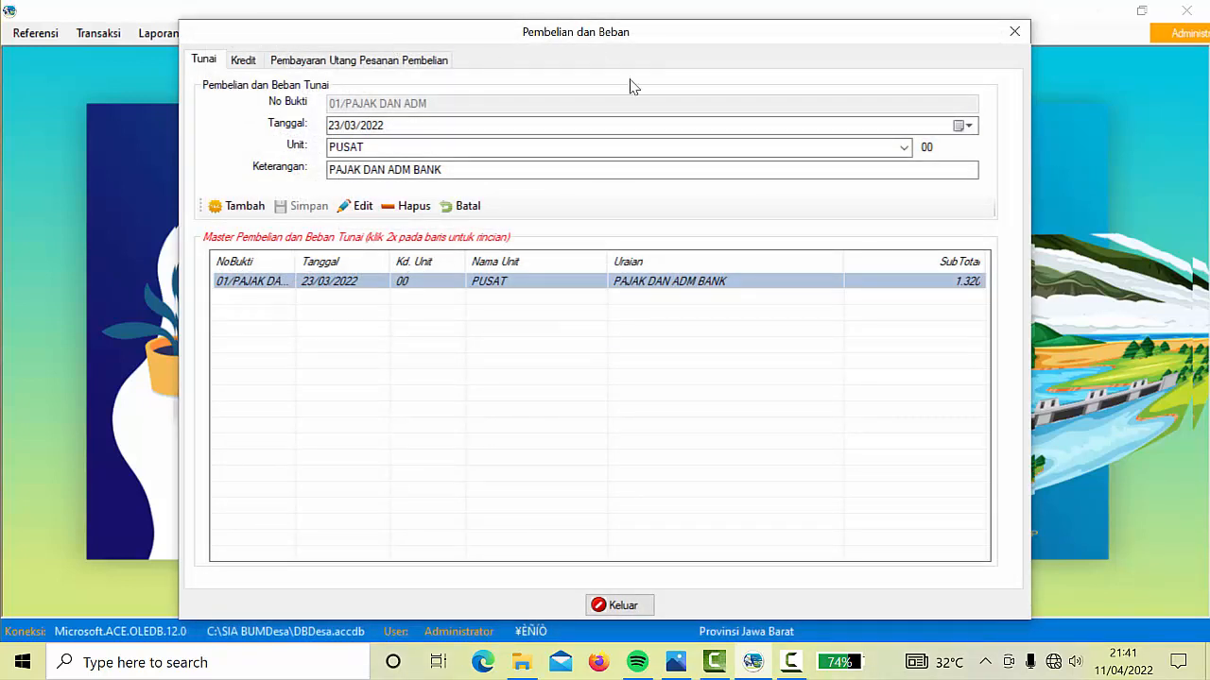
click(1015, 32)
click(158, 33)
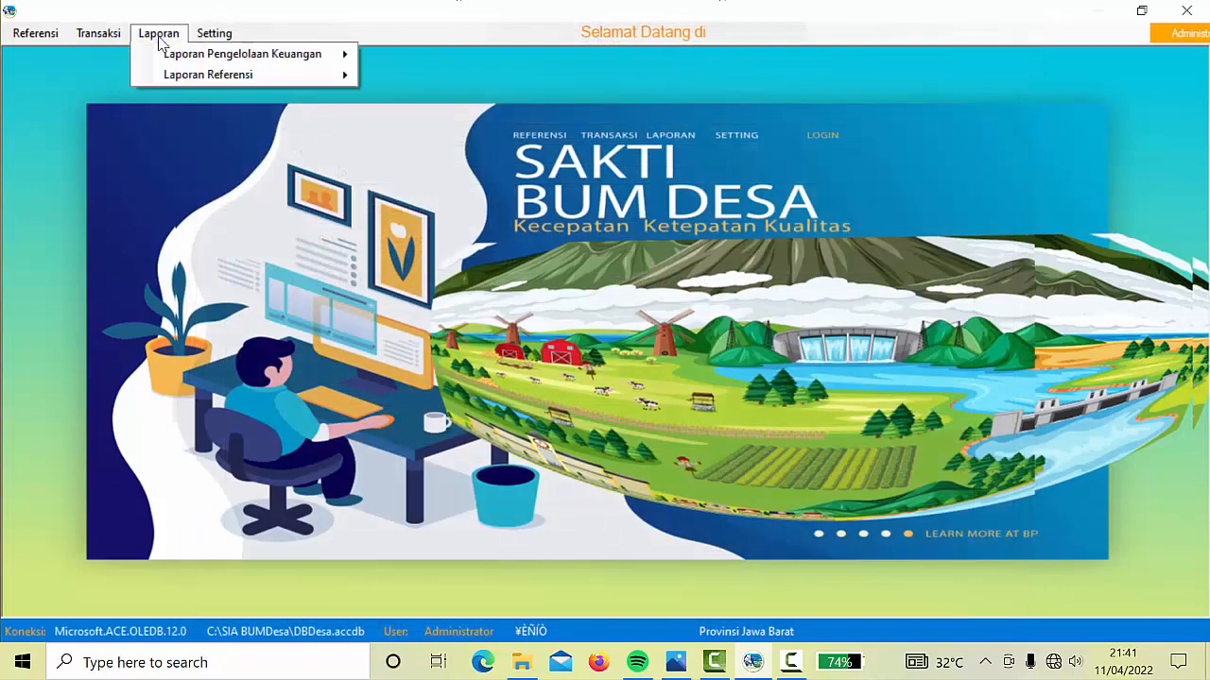
mouse_move(237, 61)
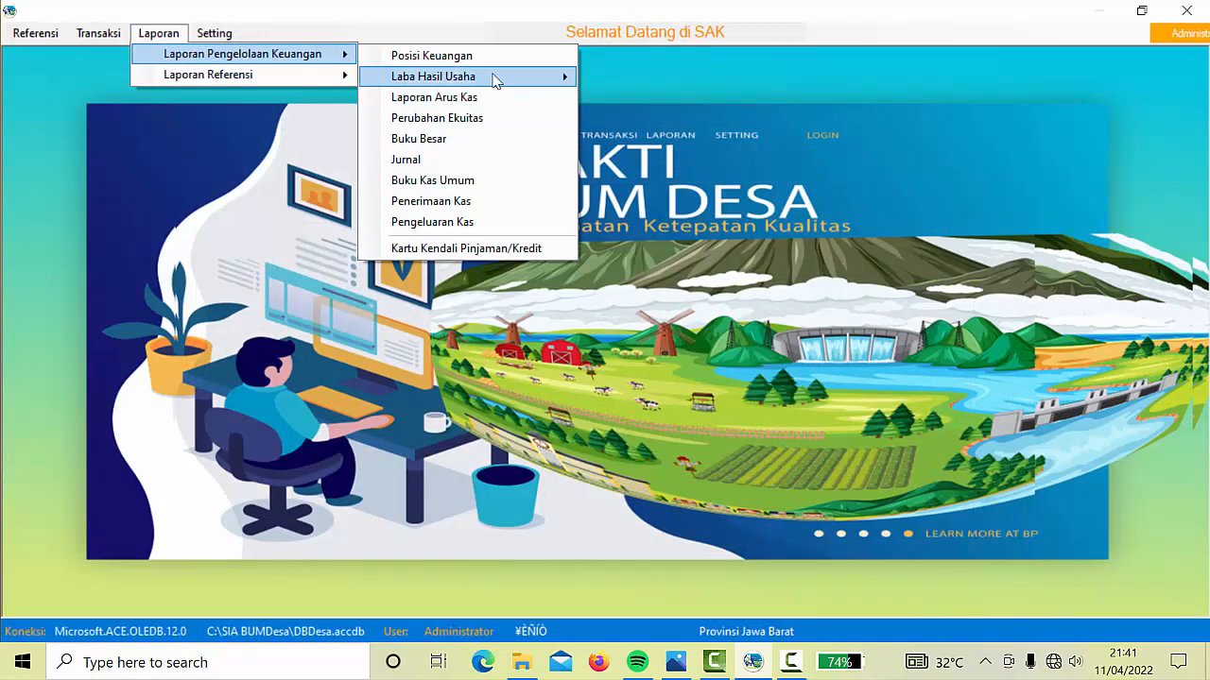
mouse_move(527, 80)
click(631, 81)
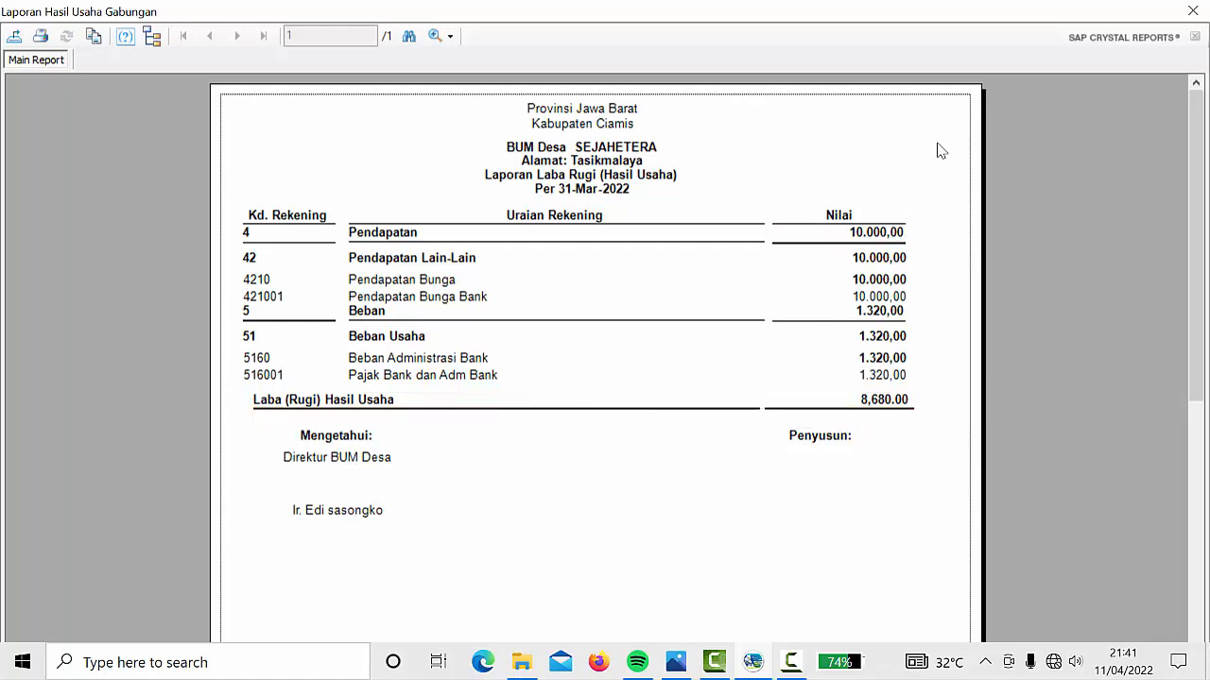
click(1195, 15)
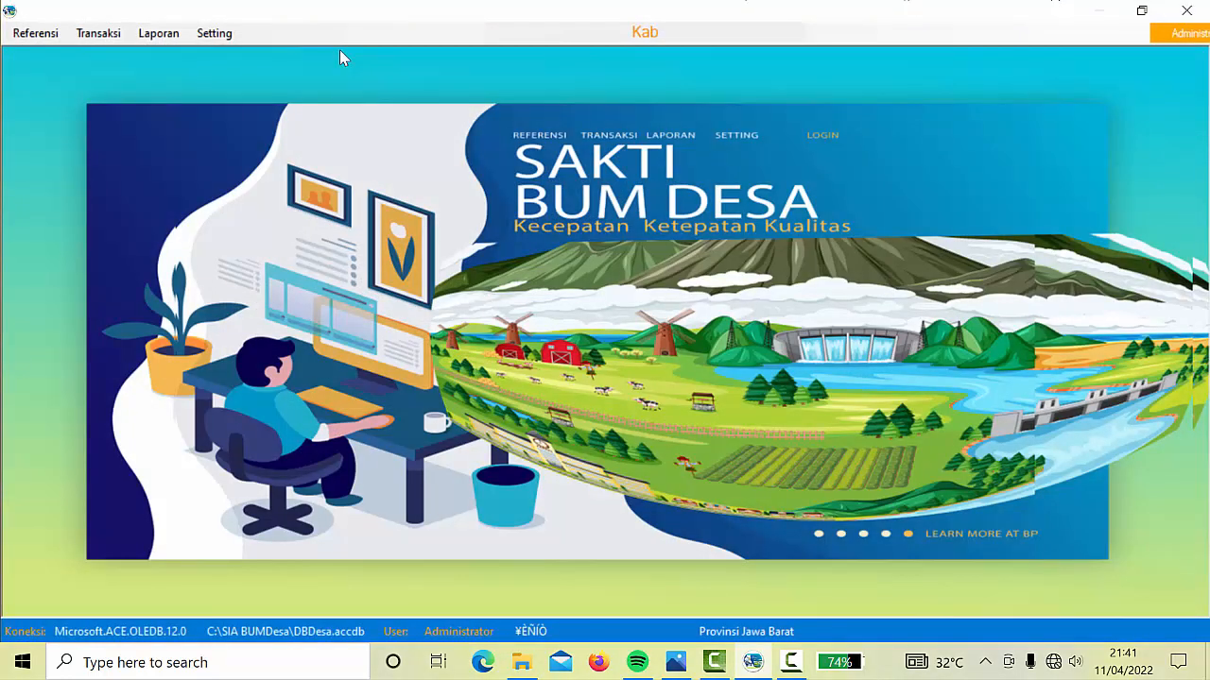
click(158, 33)
mouse_move(326, 54)
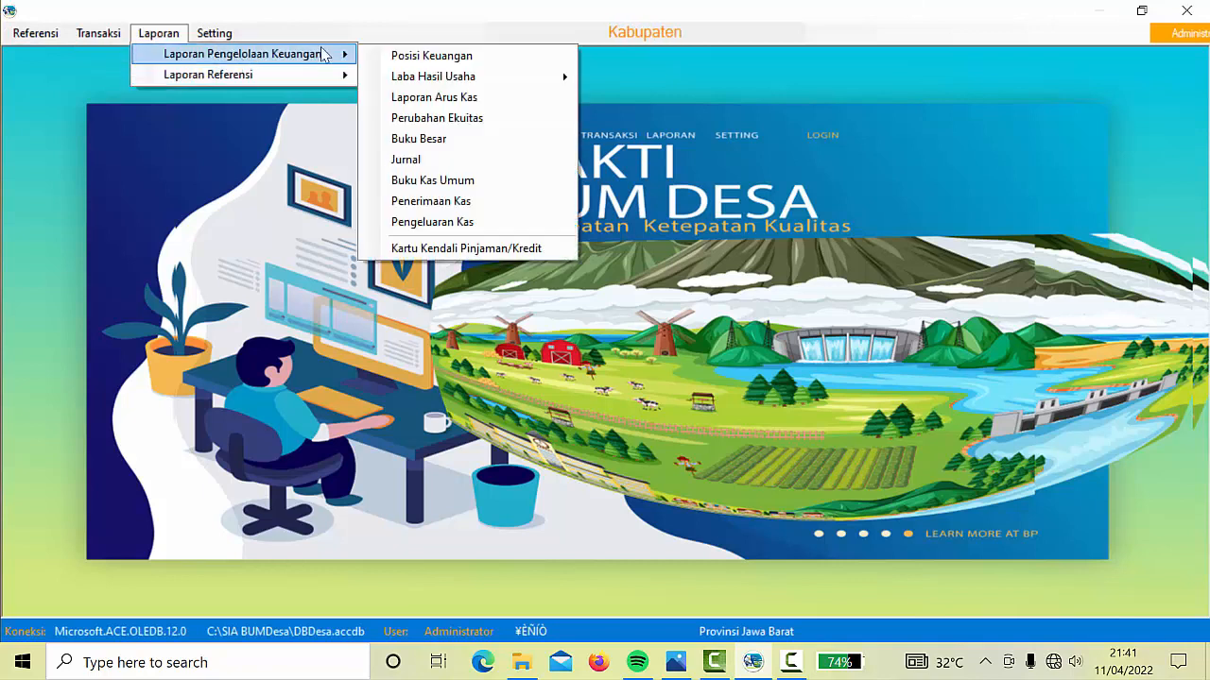
click(430, 56)
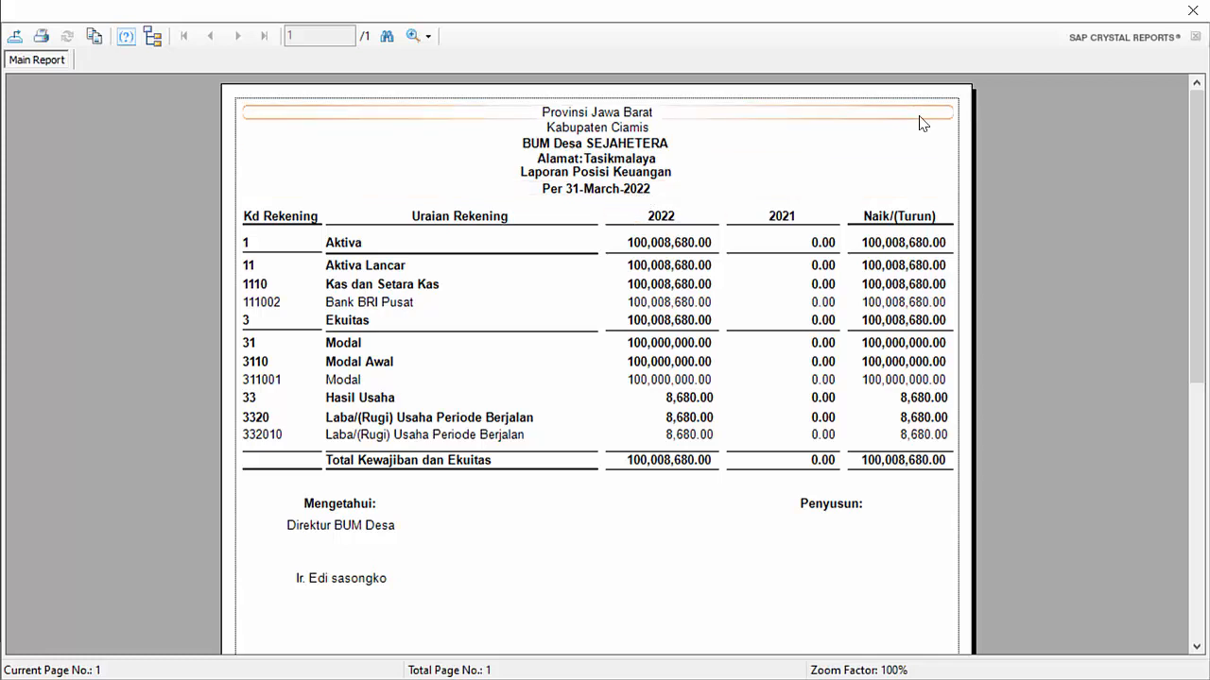
click(1193, 10)
click(47, 34)
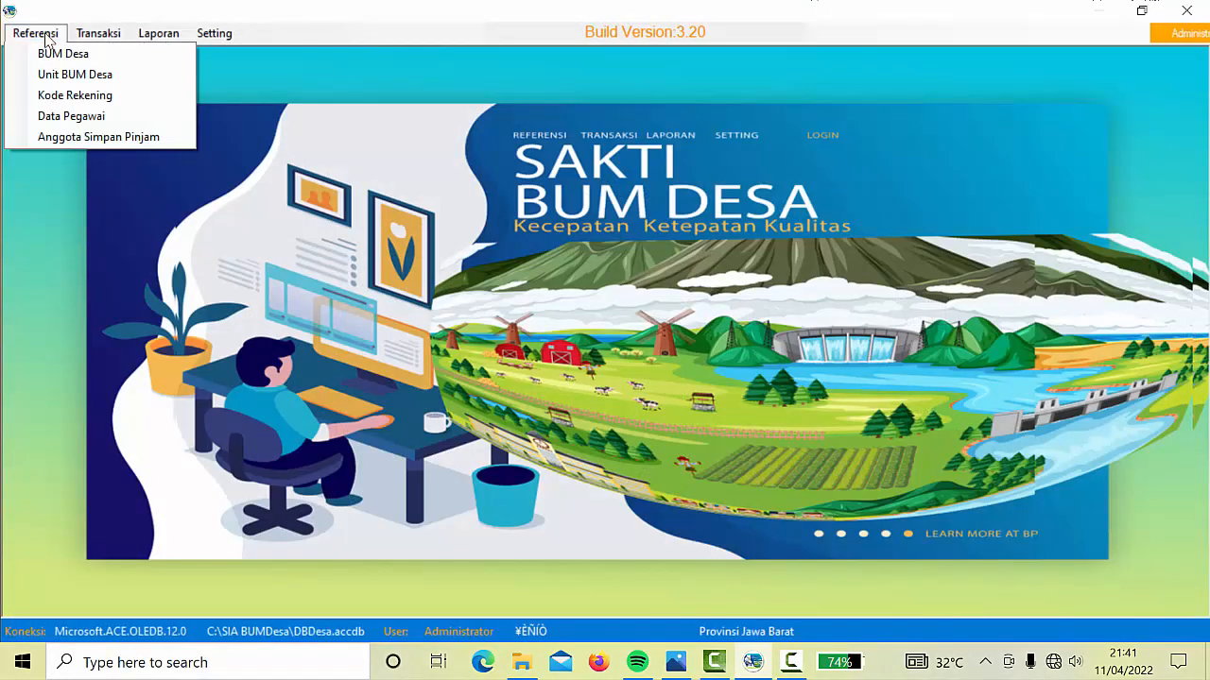
click(73, 64)
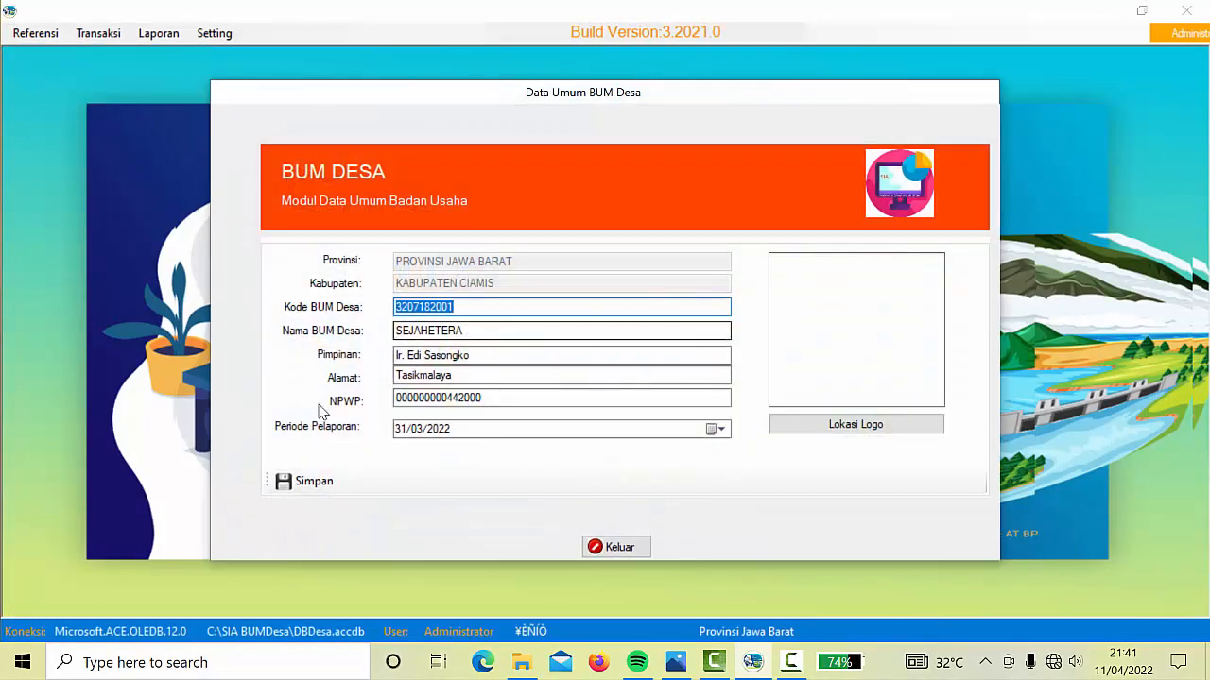
click(722, 431)
click(722, 431)
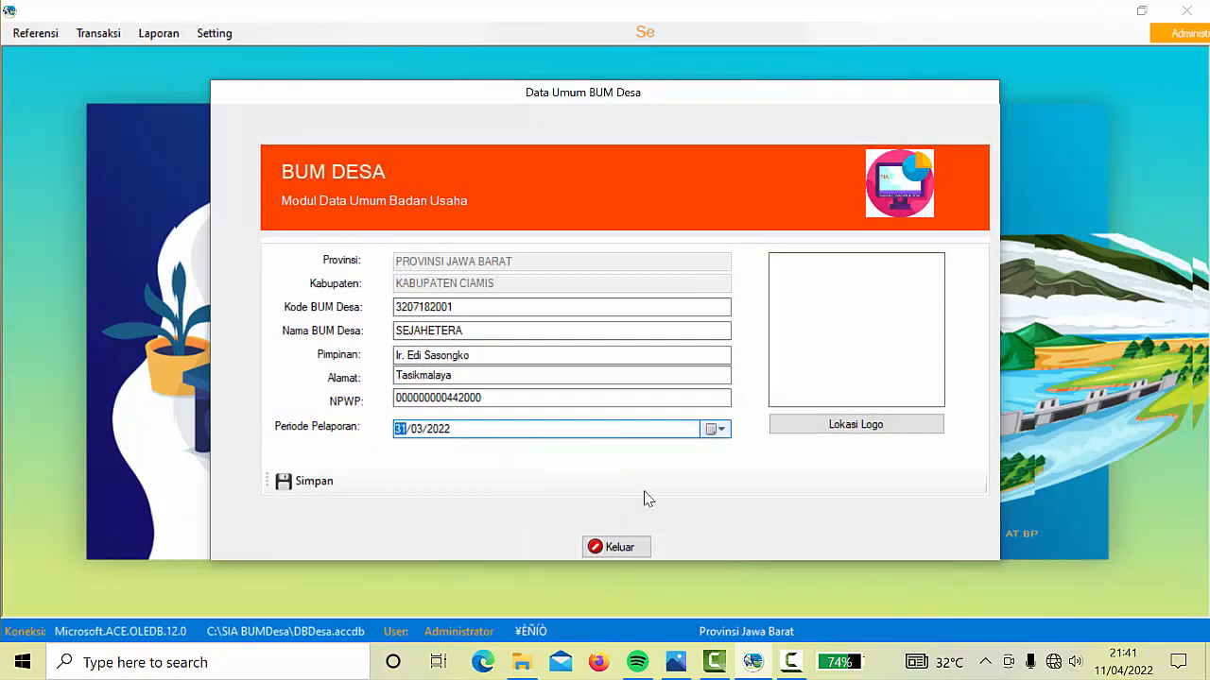
click(619, 546)
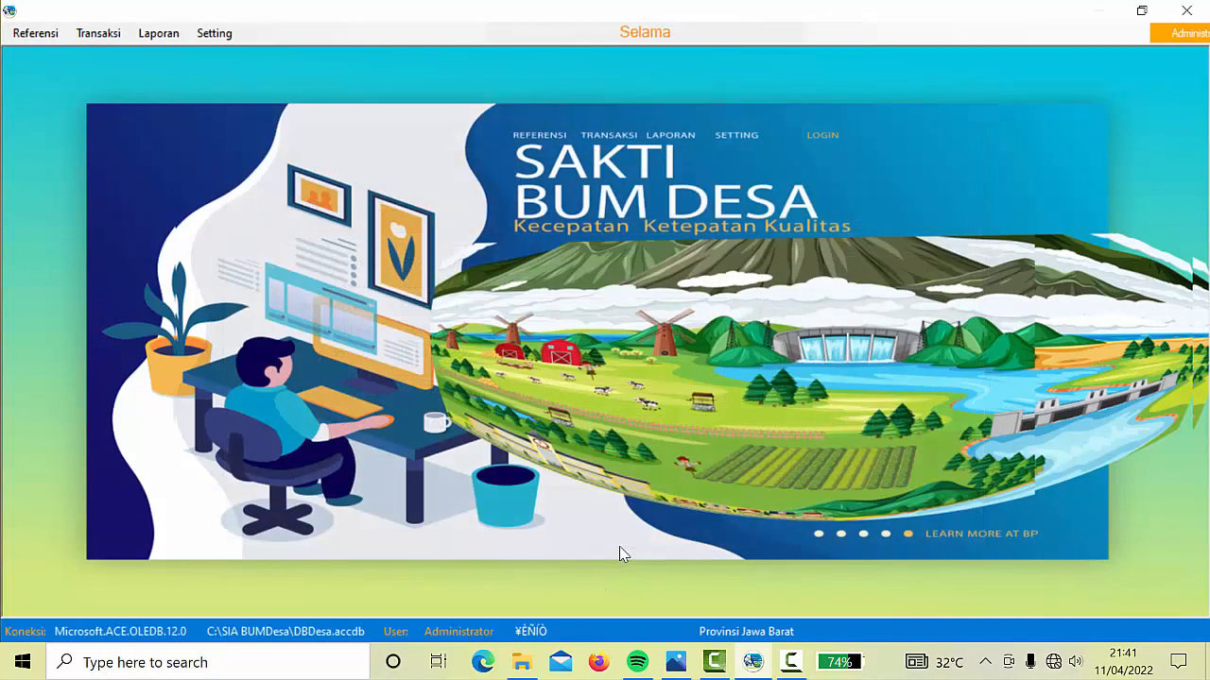